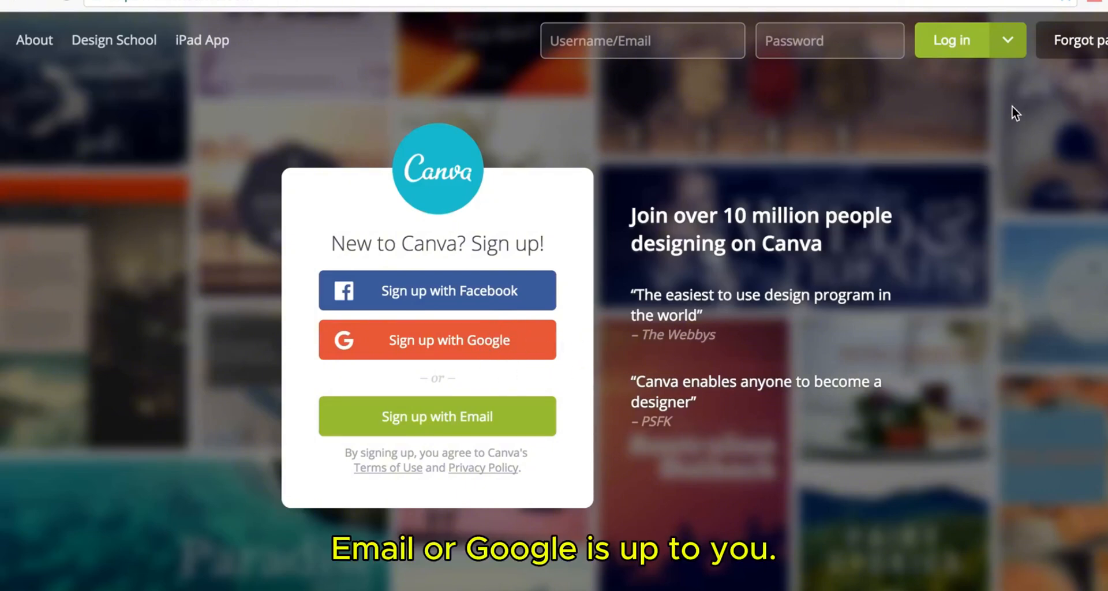
- Log in to Canva with Facebook, entering the saved account e-mail and the password
{"action": "left_click", "coordinate": [1009, 45]}
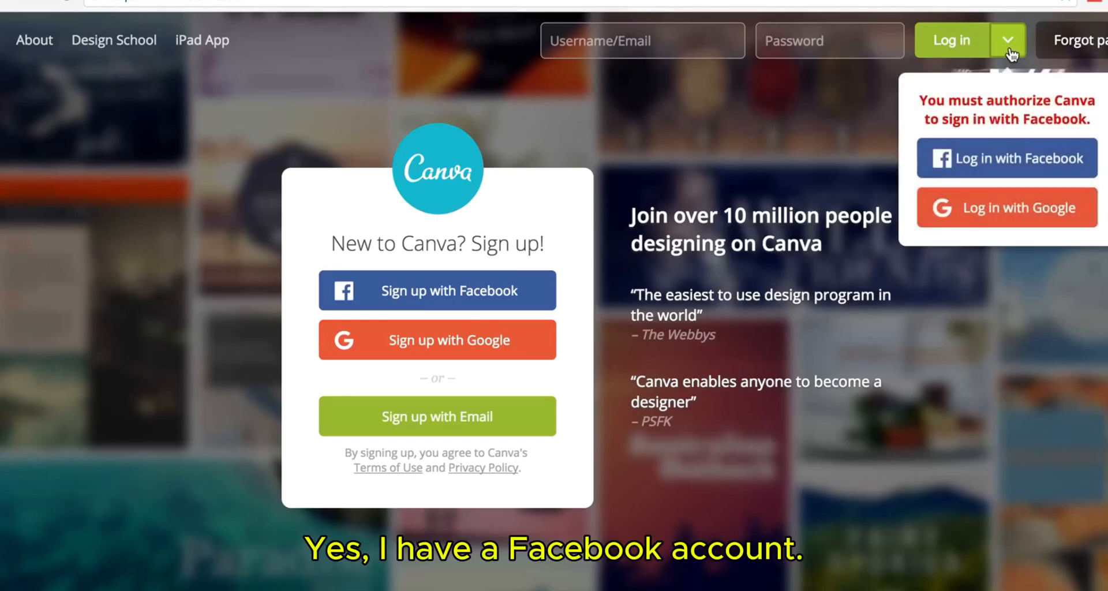
{"action": "left_click", "coordinate": [982, 164]}
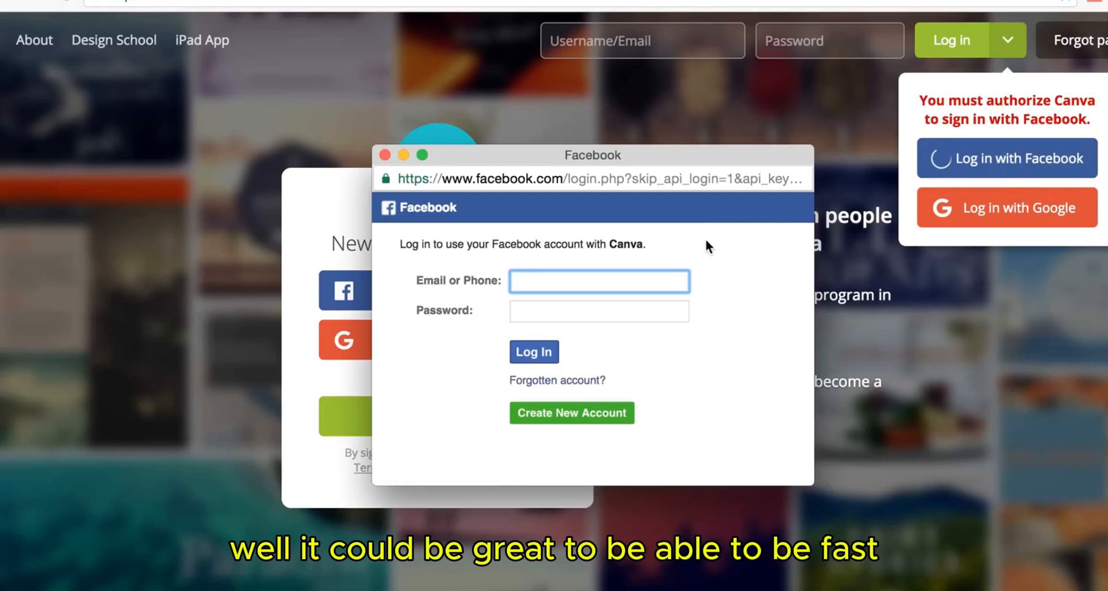
{"action": "left_click", "coordinate": [583, 304]}
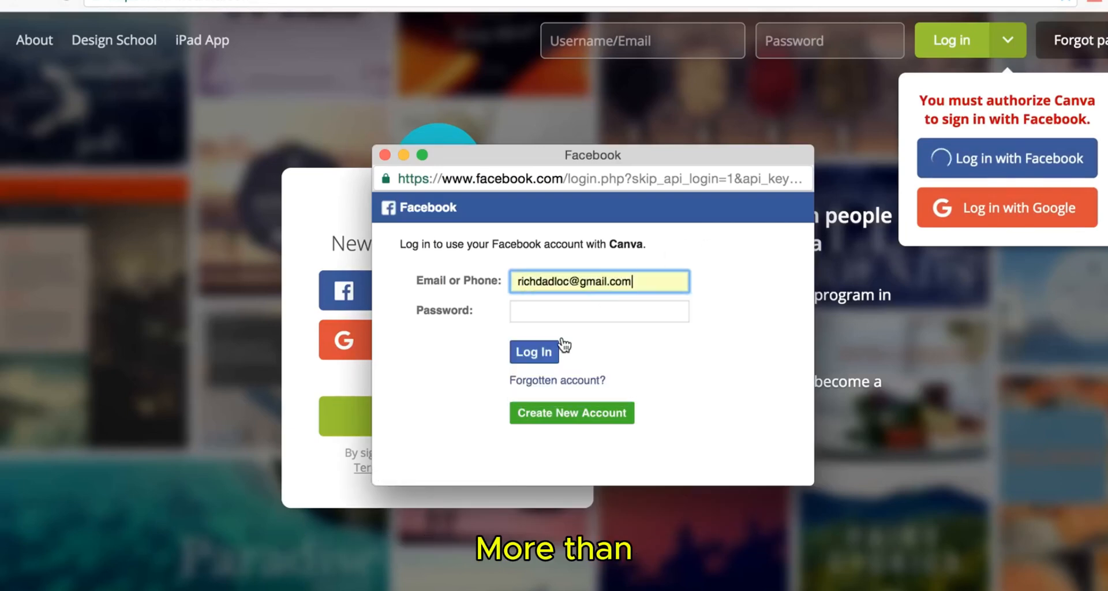
{"action": "left_click", "coordinate": [557, 311]}
{"action": "type", "text": "•••••"}
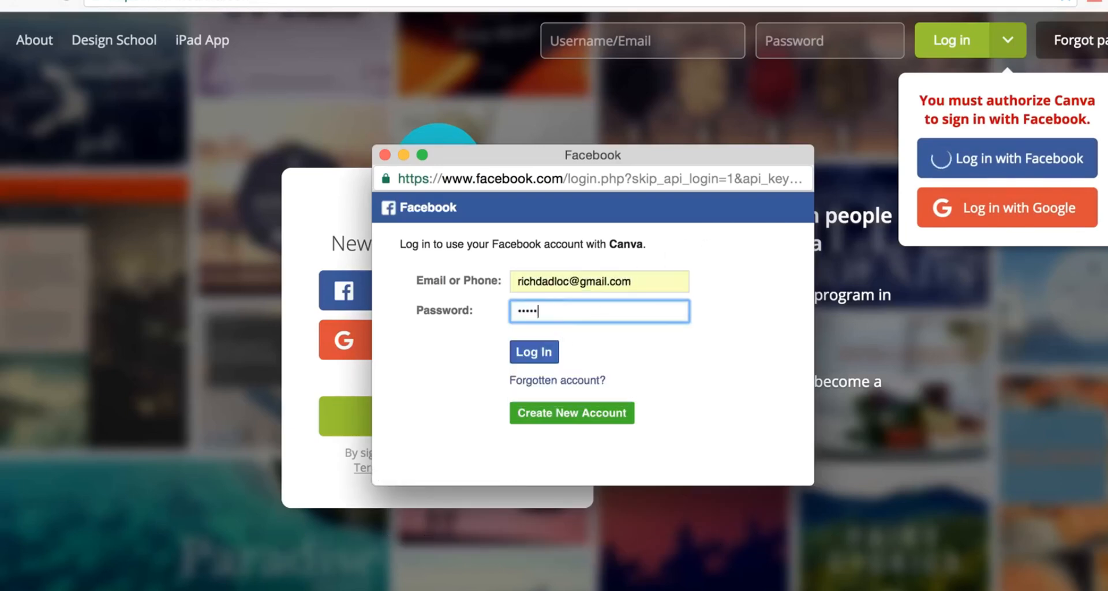
{"action": "type", "text": "••••••••"}
- Submit the Facebook login to reach the Canva home page
{"action": "left_click", "coordinate": [519, 353]}
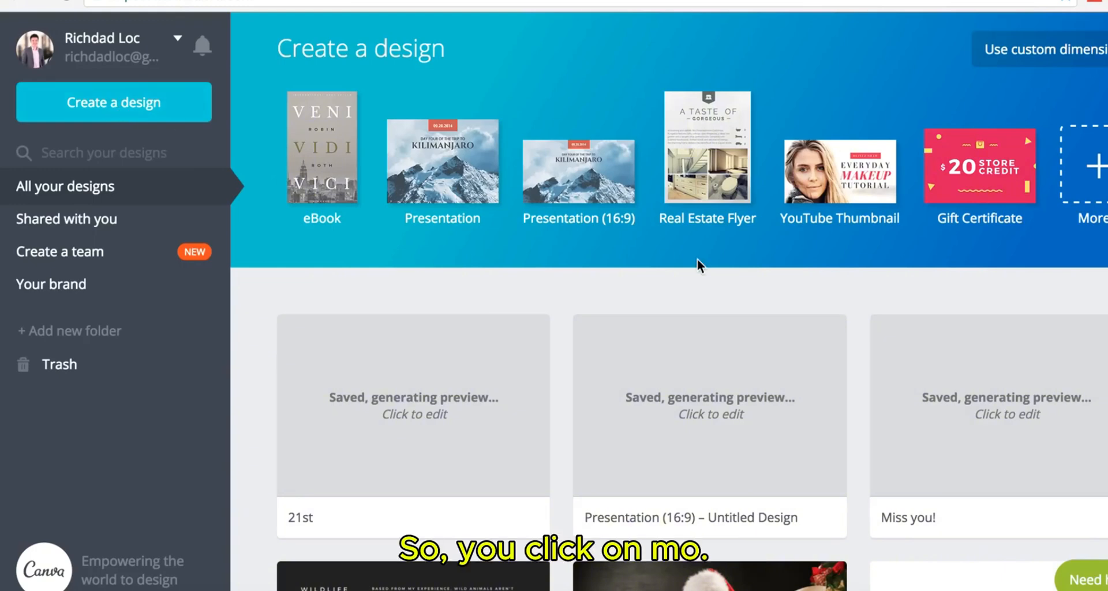
- Expand the full design-type list and browse down past Documents to Blogging & eBooks
{"action": "left_click", "coordinate": [1102, 182]}
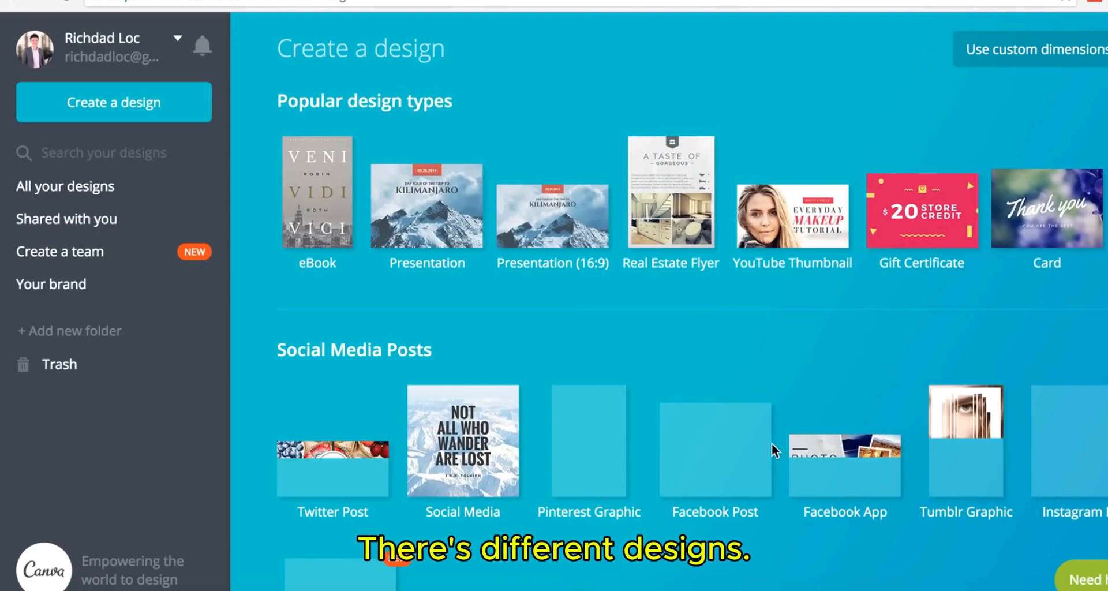
{"action": "scroll", "coordinate": [762, 339], "scroll_direction": "down", "scroll_amount": 3}
{"action": "scroll", "coordinate": [761, 340], "scroll_direction": "down", "scroll_amount": 2}
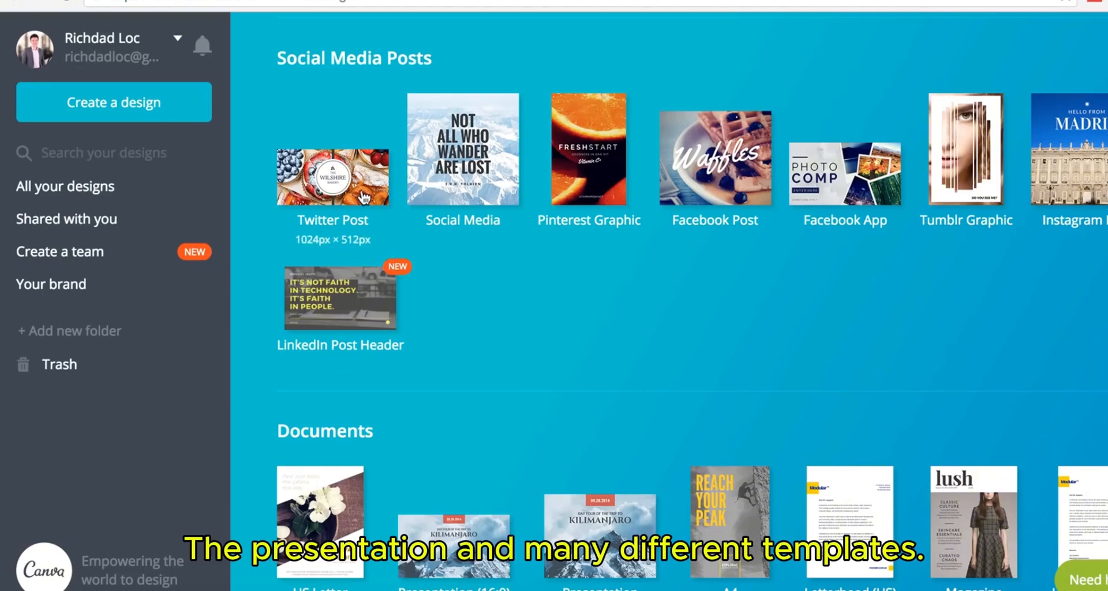
{"action": "scroll", "coordinate": [826, 314], "scroll_direction": "down", "scroll_amount": 5}
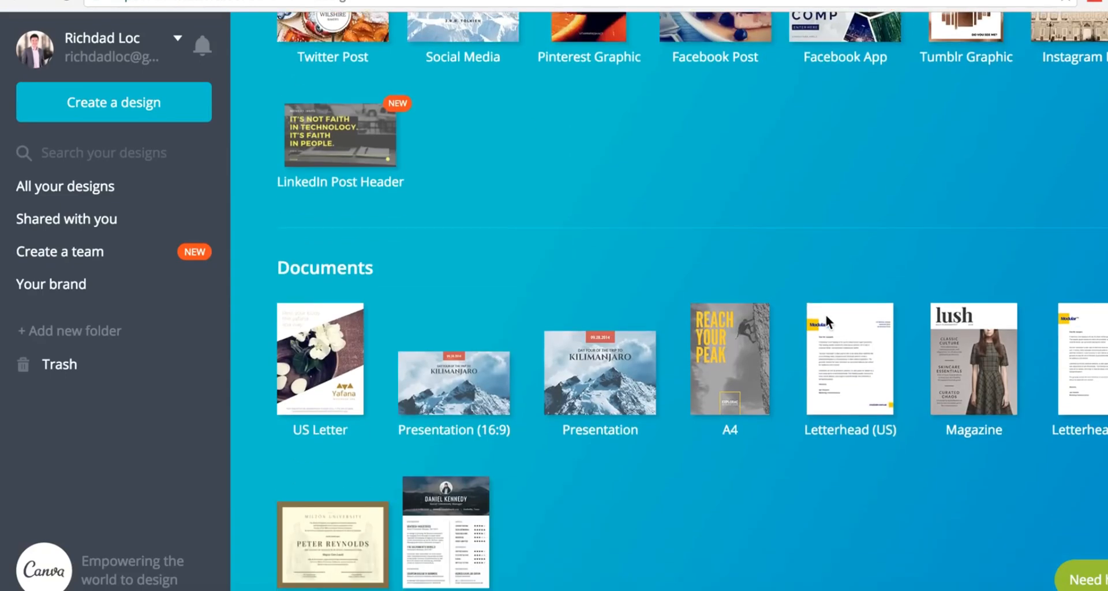
{"action": "scroll", "coordinate": [815, 383], "scroll_direction": "down", "scroll_amount": 2}
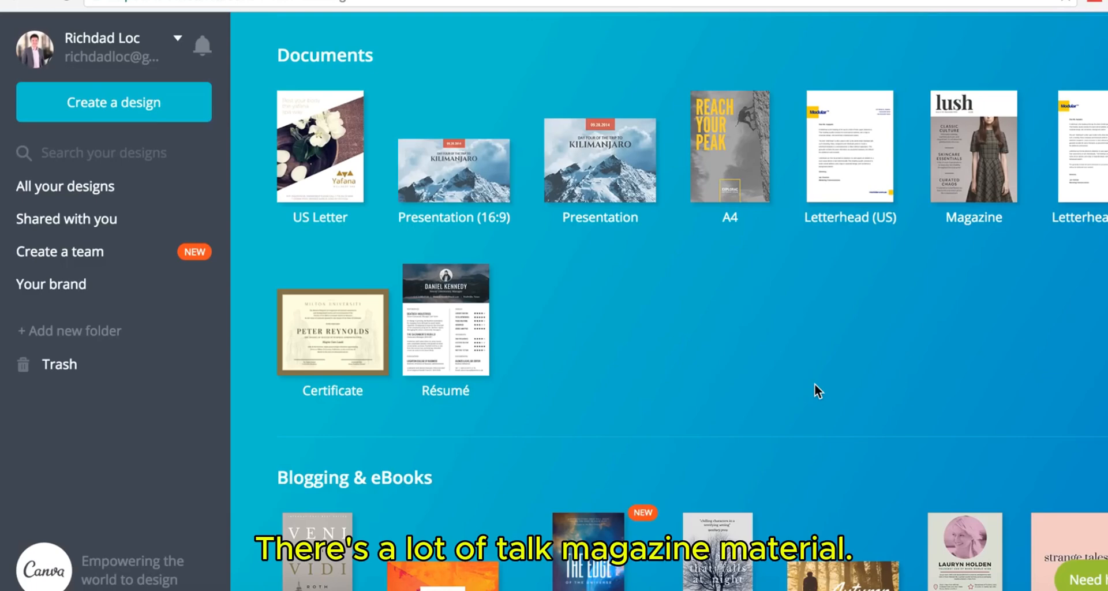
{"action": "scroll", "coordinate": [815, 383], "scroll_direction": "down", "scroll_amount": 2}
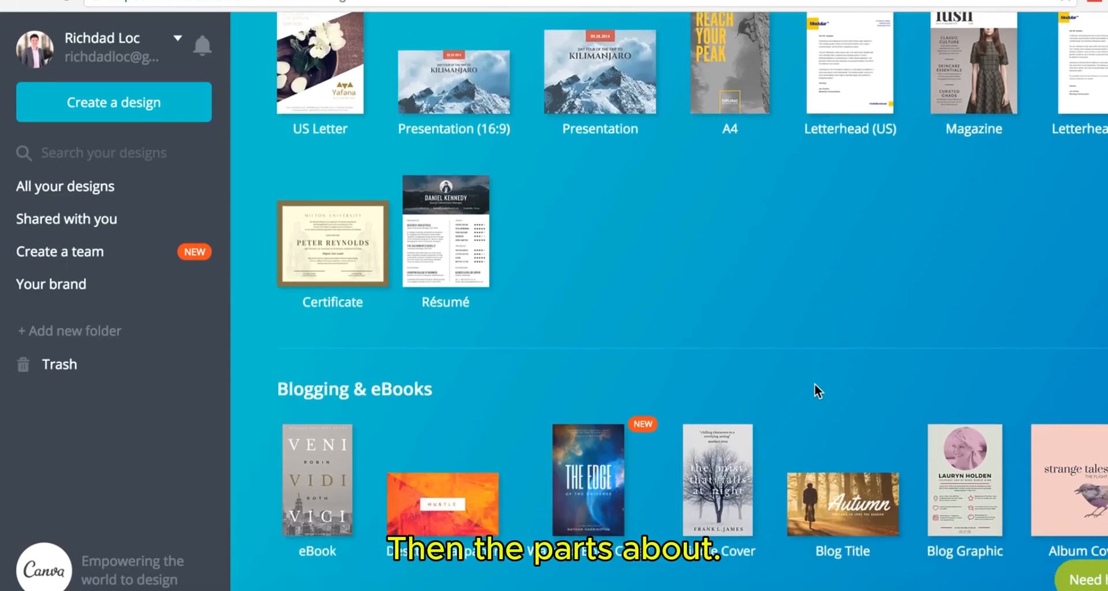
{"action": "scroll", "coordinate": [815, 383], "scroll_direction": "down", "scroll_amount": 2}
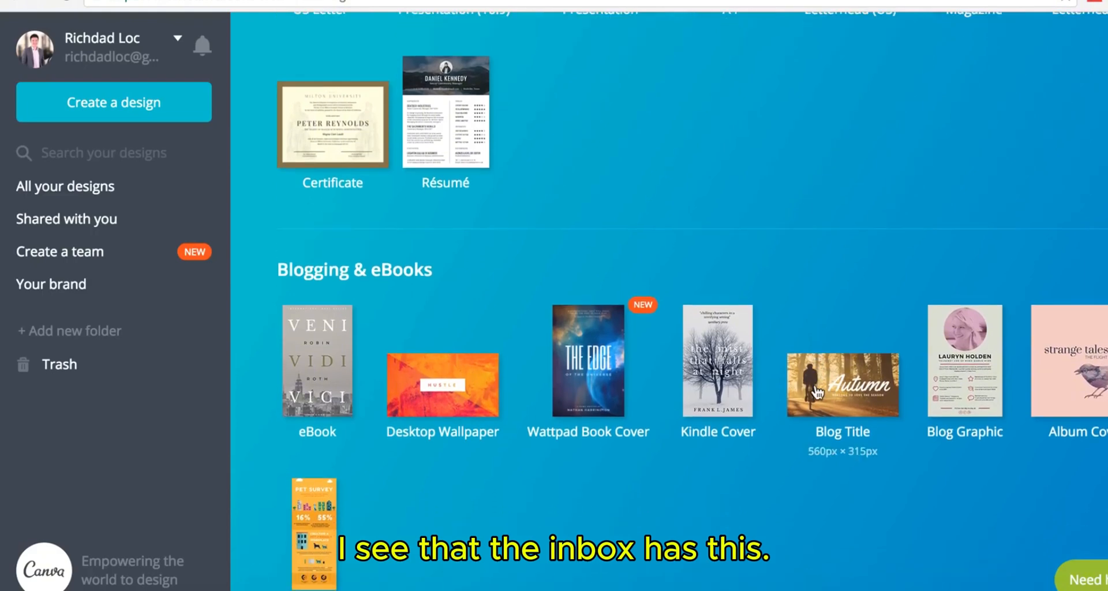
{"action": "scroll", "coordinate": [817, 392], "scroll_direction": "down", "scroll_amount": 2}
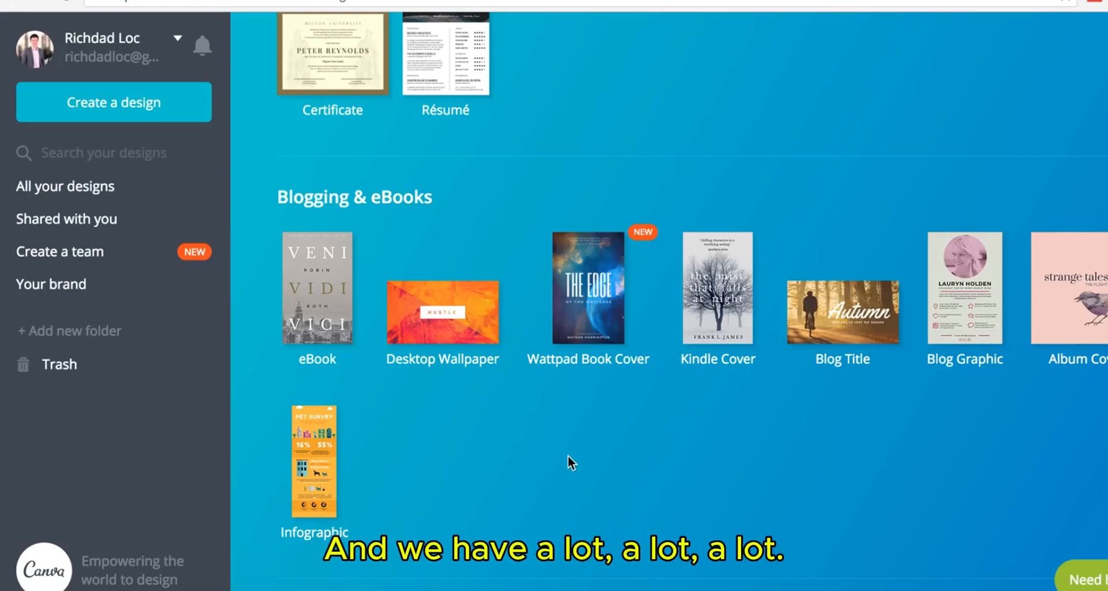
{"action": "scroll", "coordinate": [568, 456], "scroll_direction": "down", "scroll_amount": 7}
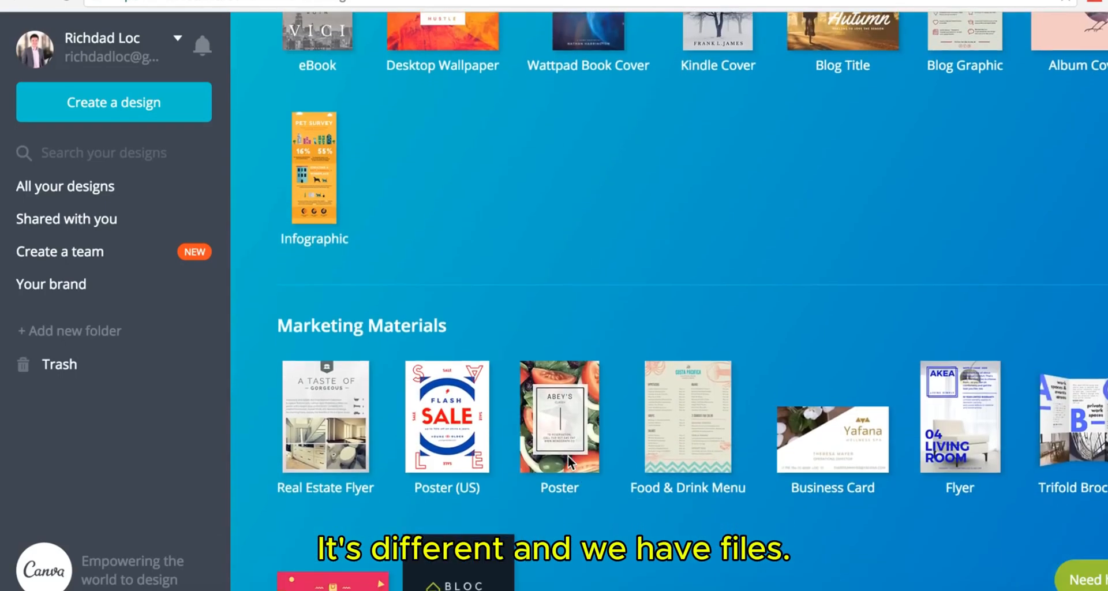
{"action": "scroll", "coordinate": [669, 466], "scroll_direction": "down", "scroll_amount": 1}
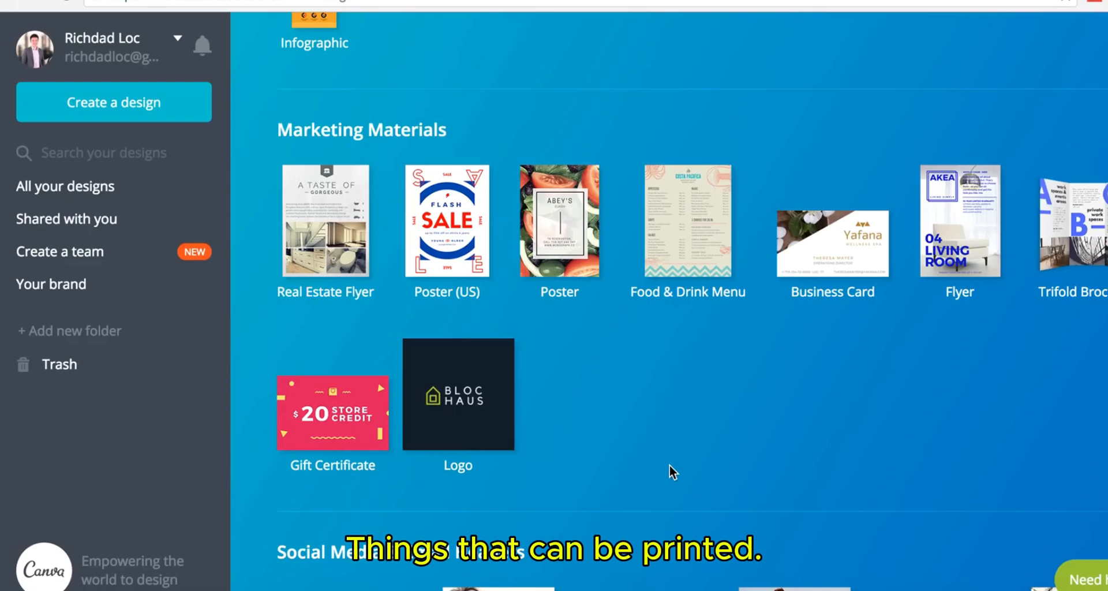
{"action": "scroll", "coordinate": [670, 466], "scroll_direction": "down", "scroll_amount": 4}
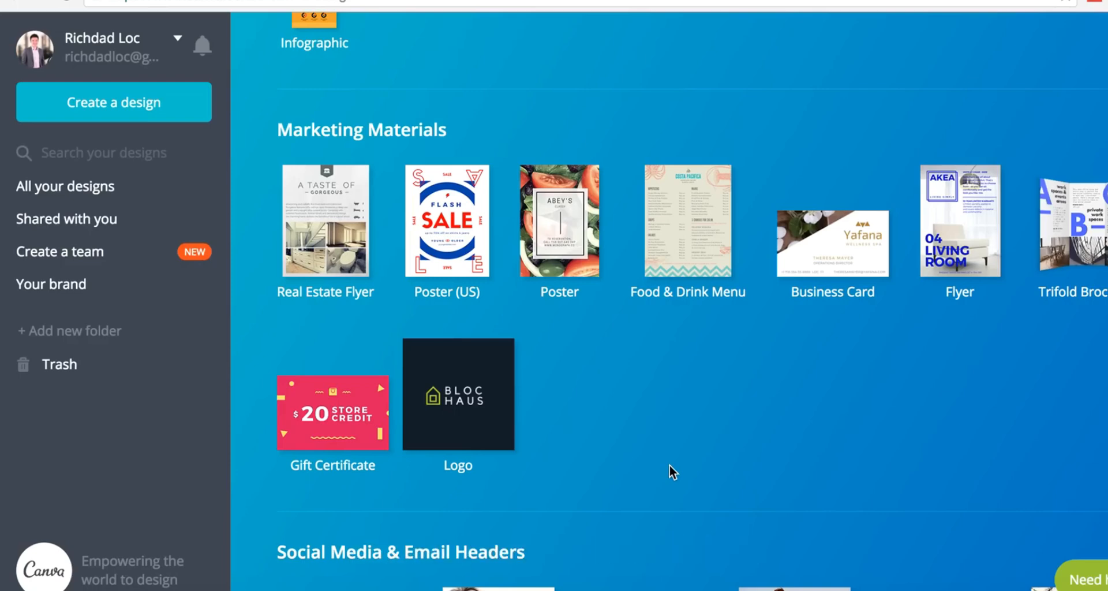
{"action": "scroll", "coordinate": [670, 465], "scroll_direction": "down", "scroll_amount": 2}
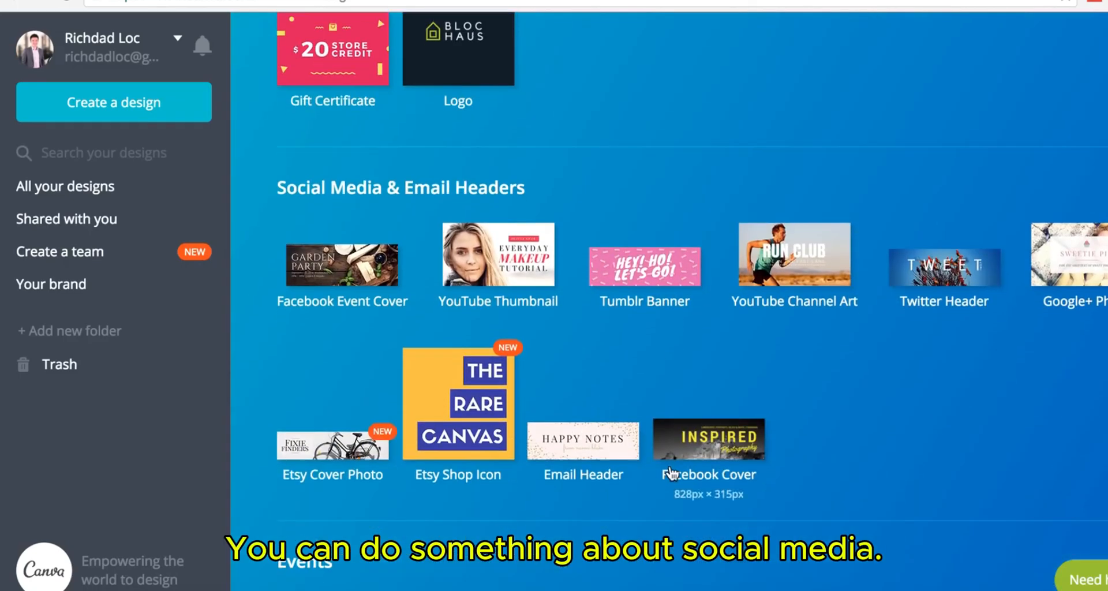
{"action": "scroll", "coordinate": [889, 466], "scroll_direction": "down", "scroll_amount": 1}
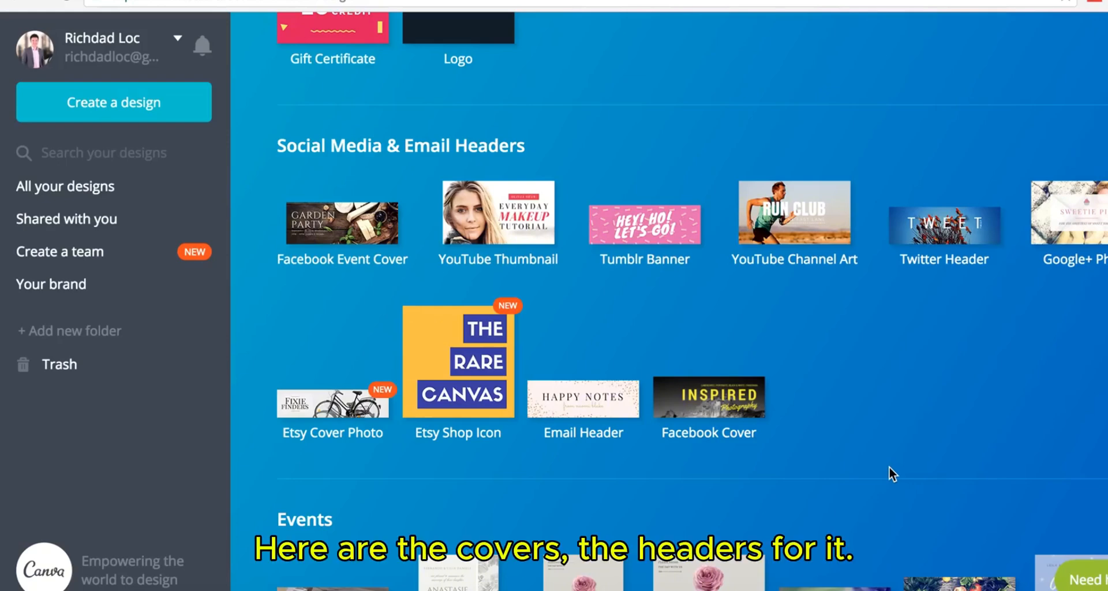
{"action": "scroll", "coordinate": [889, 466], "scroll_direction": "down", "scroll_amount": 4}
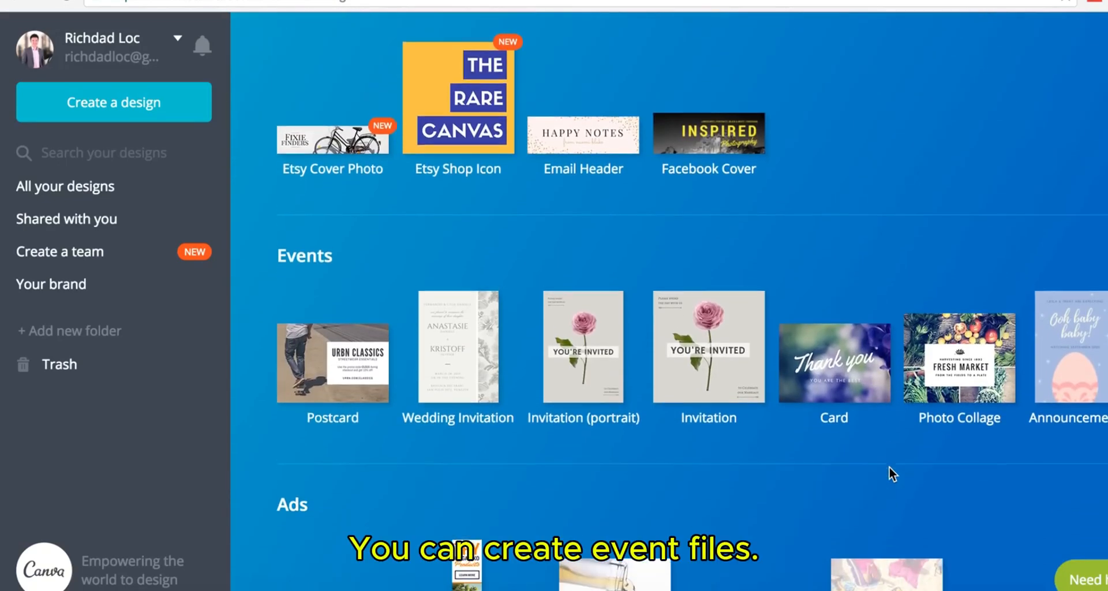
{"action": "scroll", "coordinate": [889, 466], "scroll_direction": "down", "scroll_amount": 2}
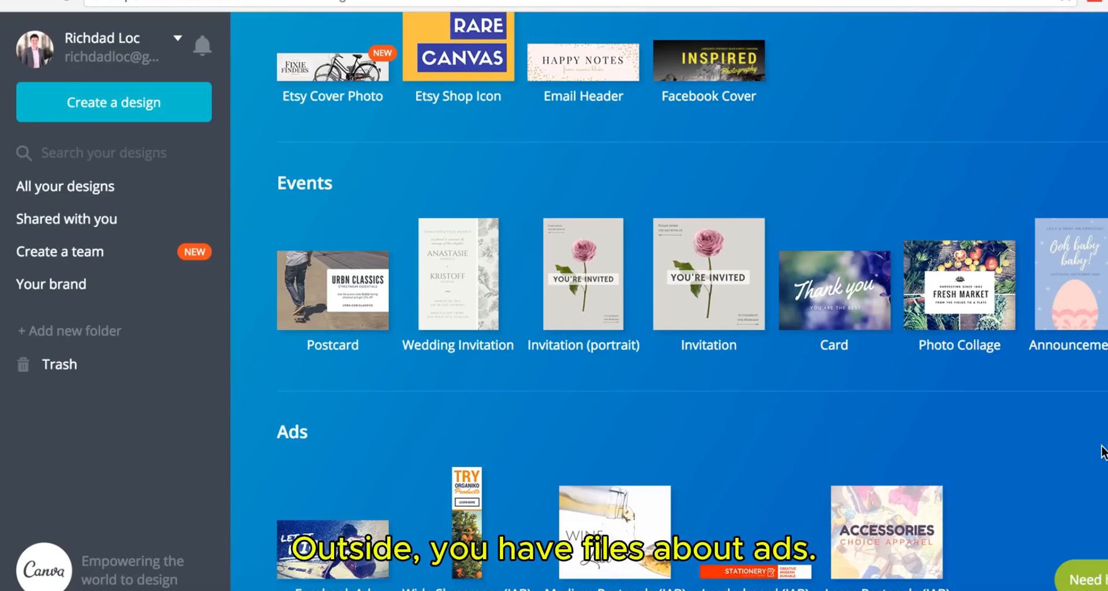
{"action": "scroll", "coordinate": [1102, 452], "scroll_direction": "down", "scroll_amount": 2}
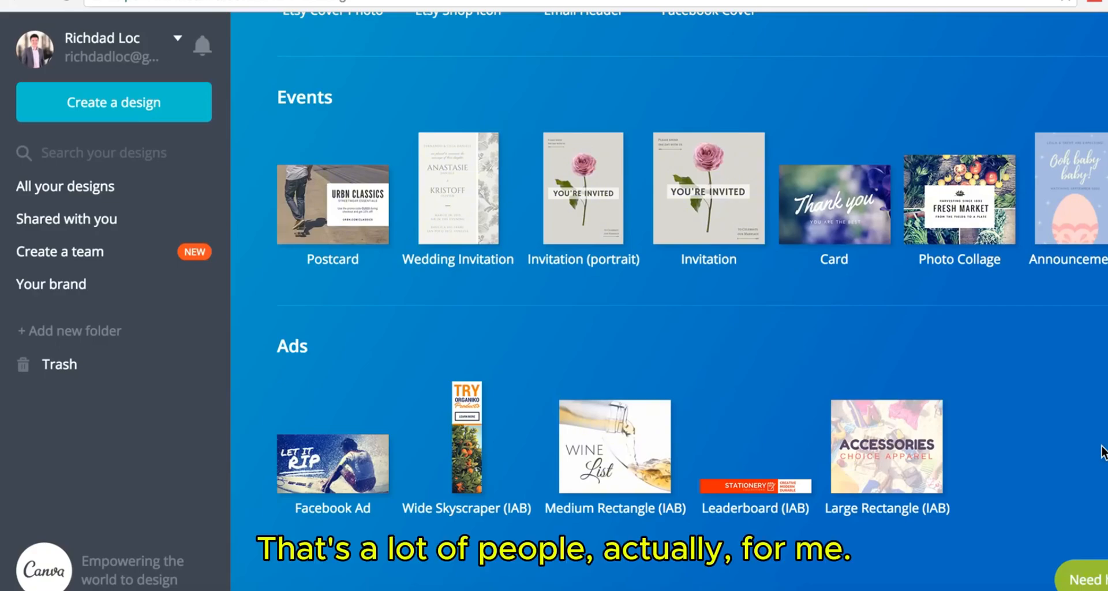
{"action": "scroll", "coordinate": [852, 95], "scroll_direction": "up", "scroll_amount": 10}
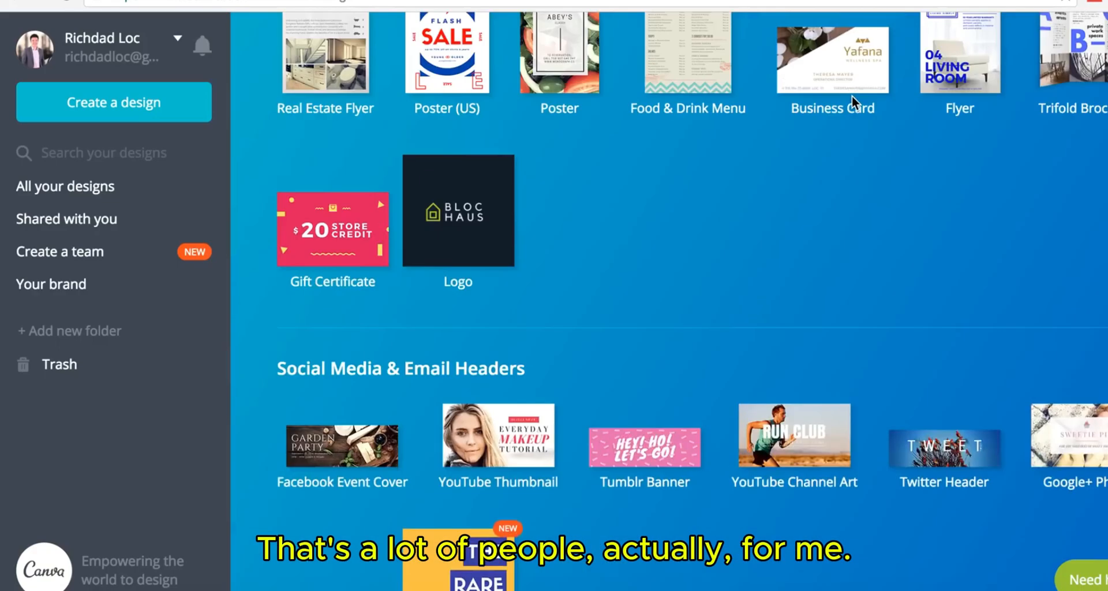
{"action": "scroll", "coordinate": [852, 96], "scroll_direction": "up", "scroll_amount": 15}
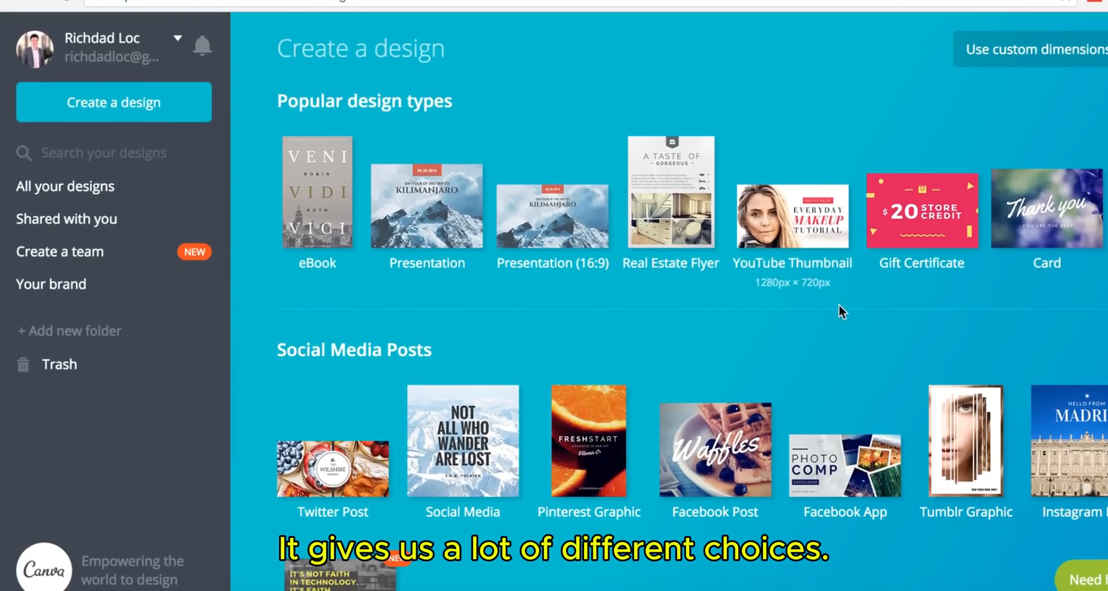
{"action": "scroll", "coordinate": [841, 306], "scroll_direction": "down", "scroll_amount": 3}
{"action": "scroll", "coordinate": [843, 315], "scroll_direction": "down", "scroll_amount": 15}
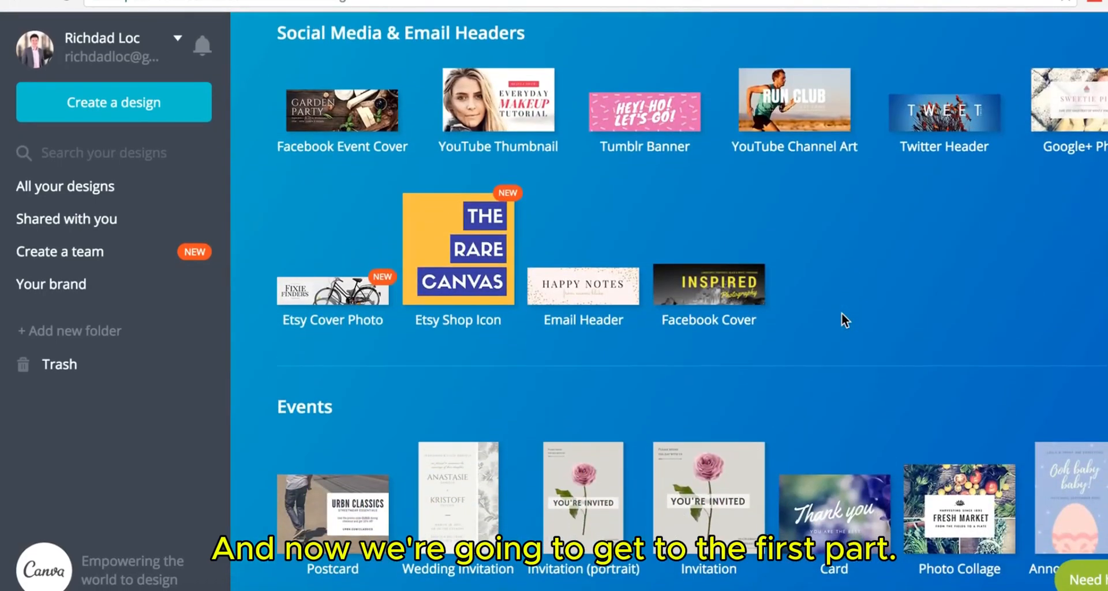
{"action": "scroll", "coordinate": [841, 318], "scroll_direction": "down", "scroll_amount": 3}
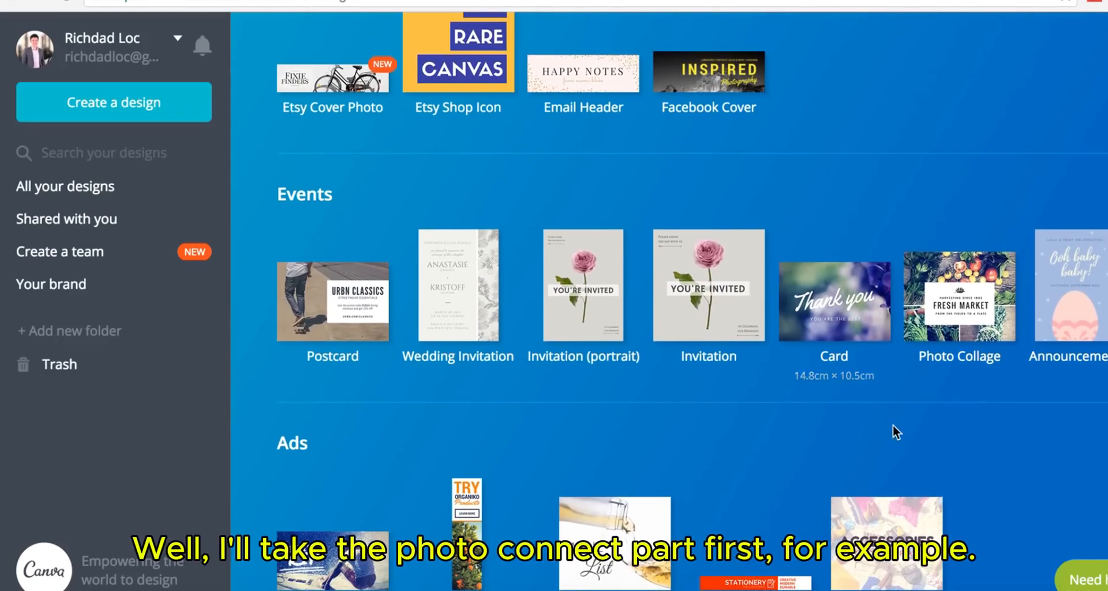
{"action": "left_click", "coordinate": [938, 359]}
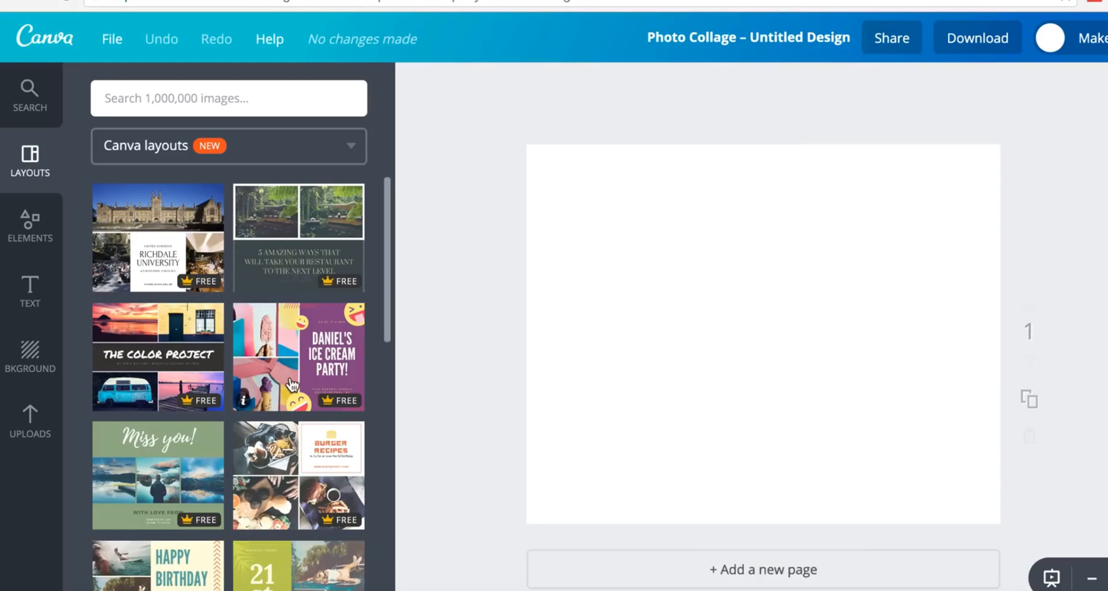
{"action": "scroll", "coordinate": [295, 376], "scroll_direction": "down", "scroll_amount": 10}
{"action": "scroll", "coordinate": [293, 384], "scroll_direction": "down", "scroll_amount": 3}
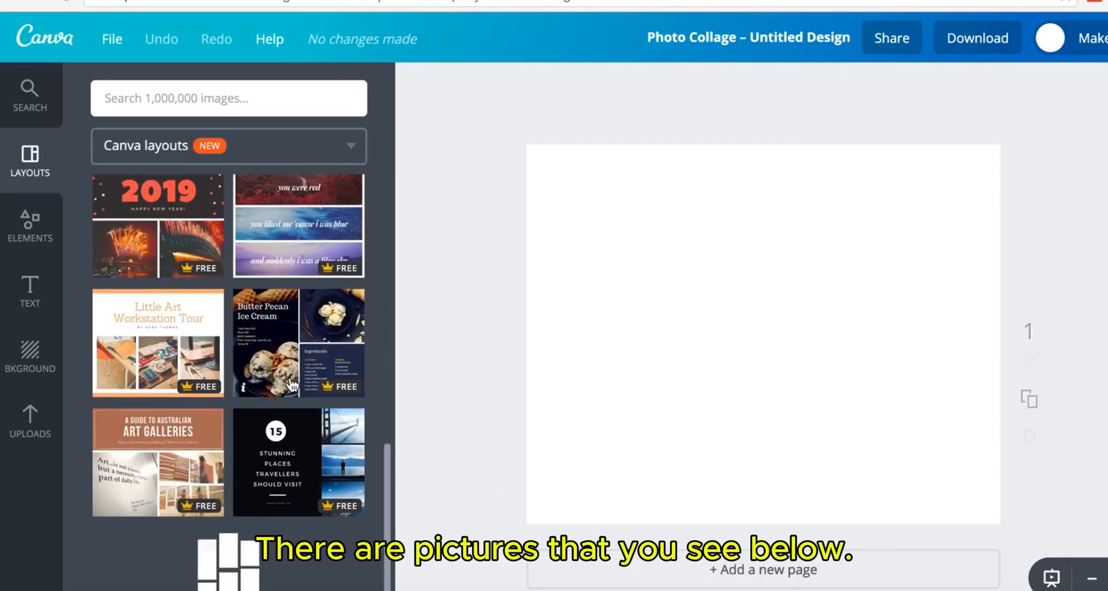
{"action": "scroll", "coordinate": [293, 384], "scroll_direction": "down", "scroll_amount": 10}
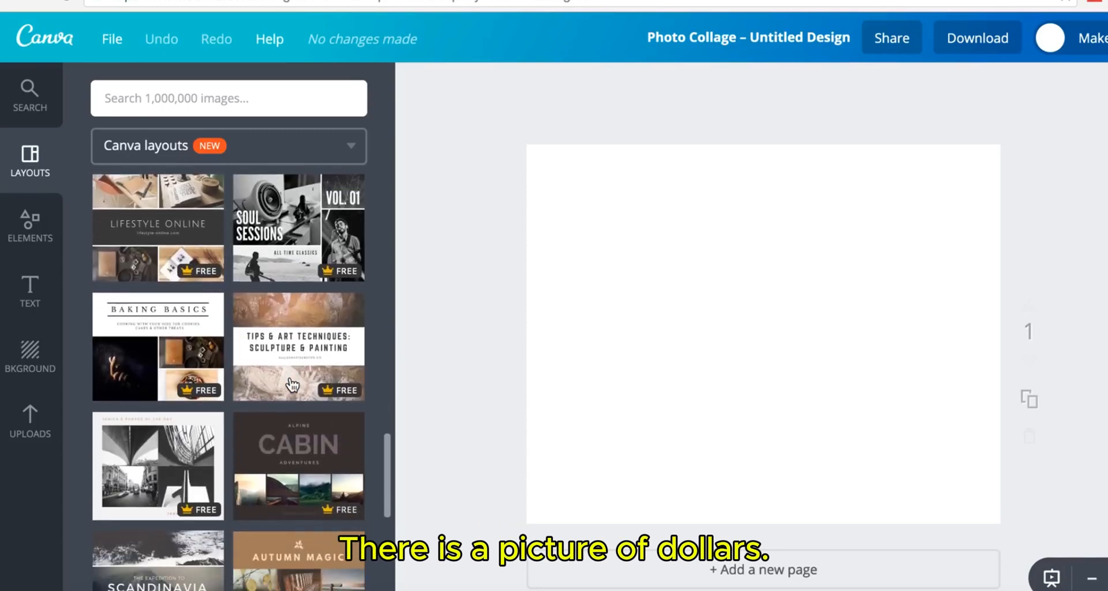
{"action": "scroll", "coordinate": [293, 384], "scroll_direction": "down", "scroll_amount": 2}
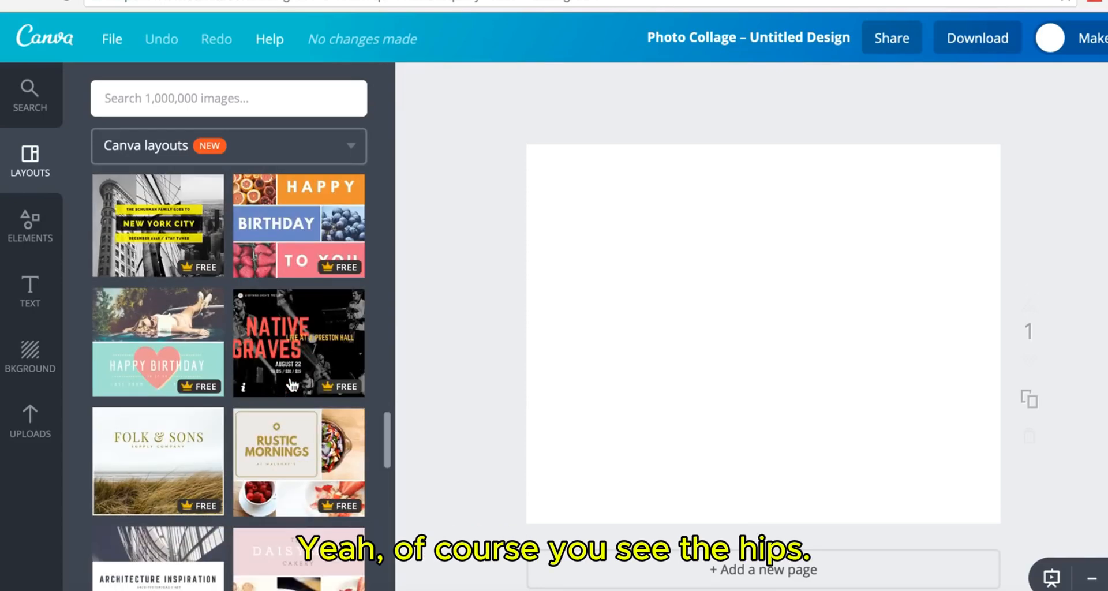
{"action": "scroll", "coordinate": [293, 384], "scroll_direction": "down", "scroll_amount": 4}
{"action": "scroll", "coordinate": [292, 385], "scroll_direction": "down", "scroll_amount": 2}
{"action": "scroll", "coordinate": [279, 423], "scroll_direction": "down", "scroll_amount": 5}
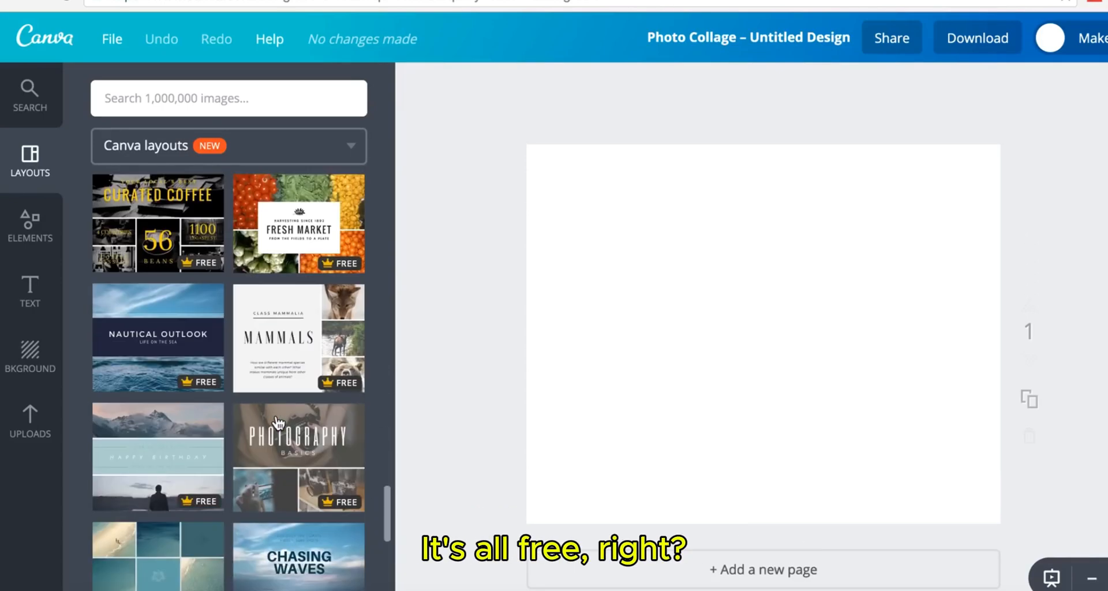
{"action": "scroll", "coordinate": [279, 424], "scroll_direction": "down", "scroll_amount": 6}
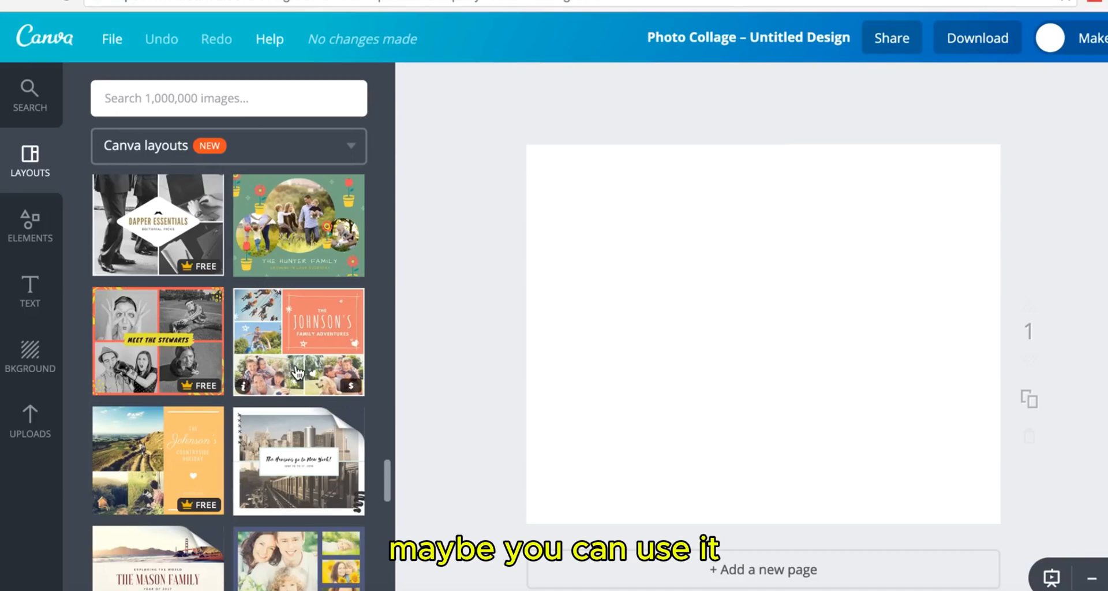
{"action": "scroll", "coordinate": [297, 372], "scroll_direction": "up", "scroll_amount": 15}
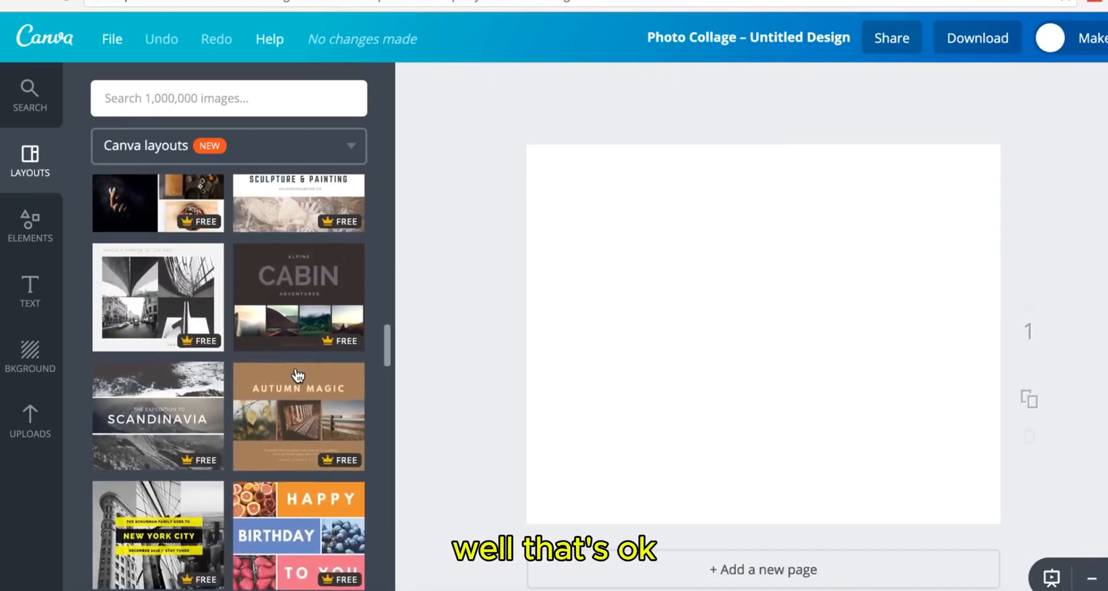
{"action": "scroll", "coordinate": [297, 375], "scroll_direction": "up", "scroll_amount": 15}
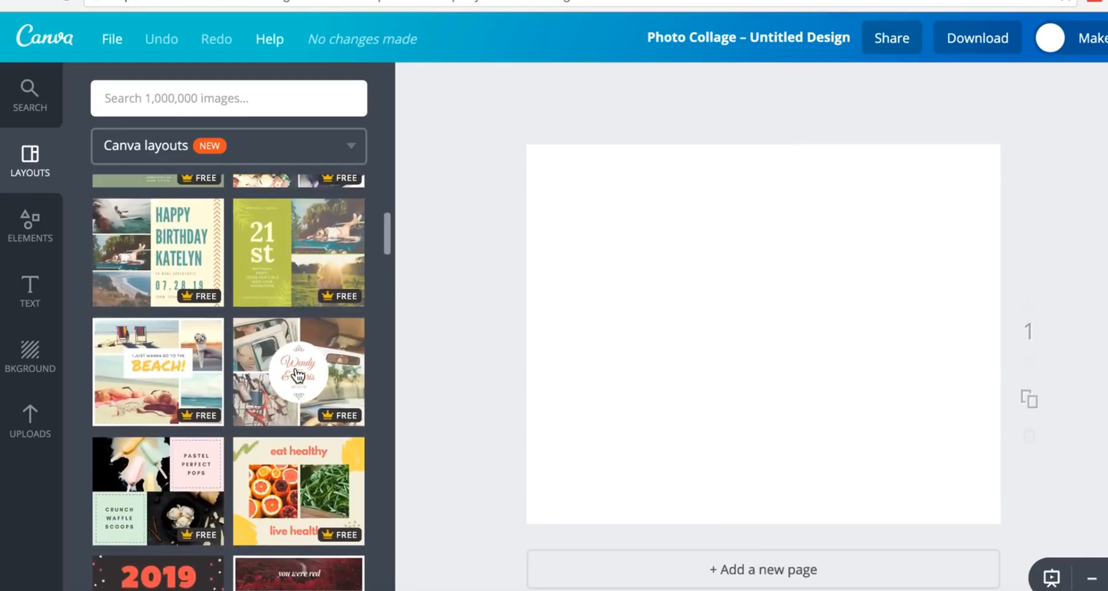
{"action": "scroll", "coordinate": [298, 374], "scroll_direction": "up", "scroll_amount": 5}
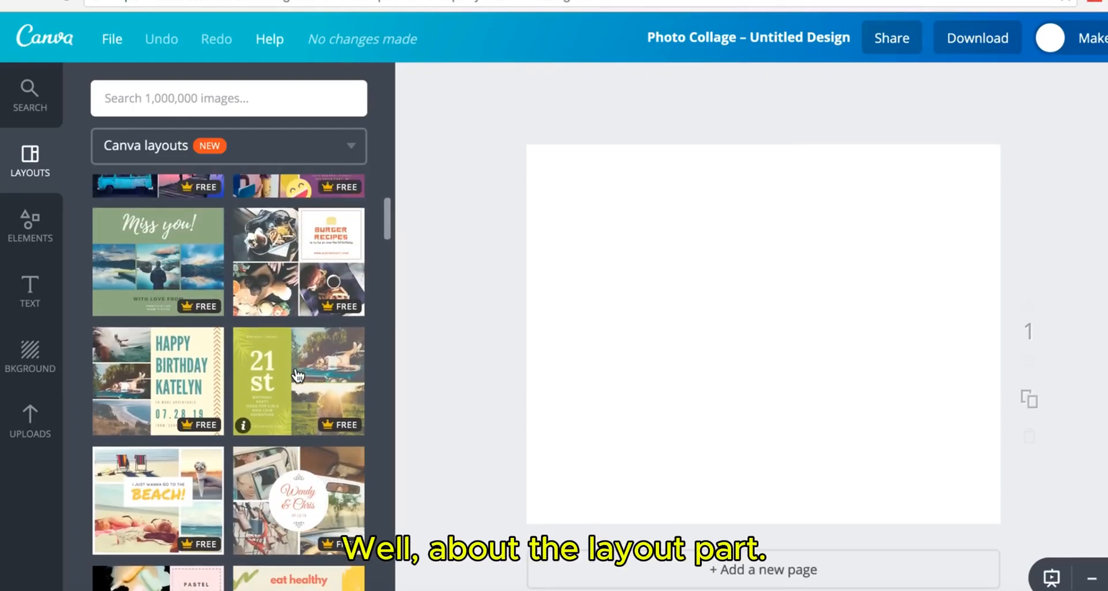
{"action": "scroll", "coordinate": [297, 376], "scroll_direction": "up", "scroll_amount": 4}
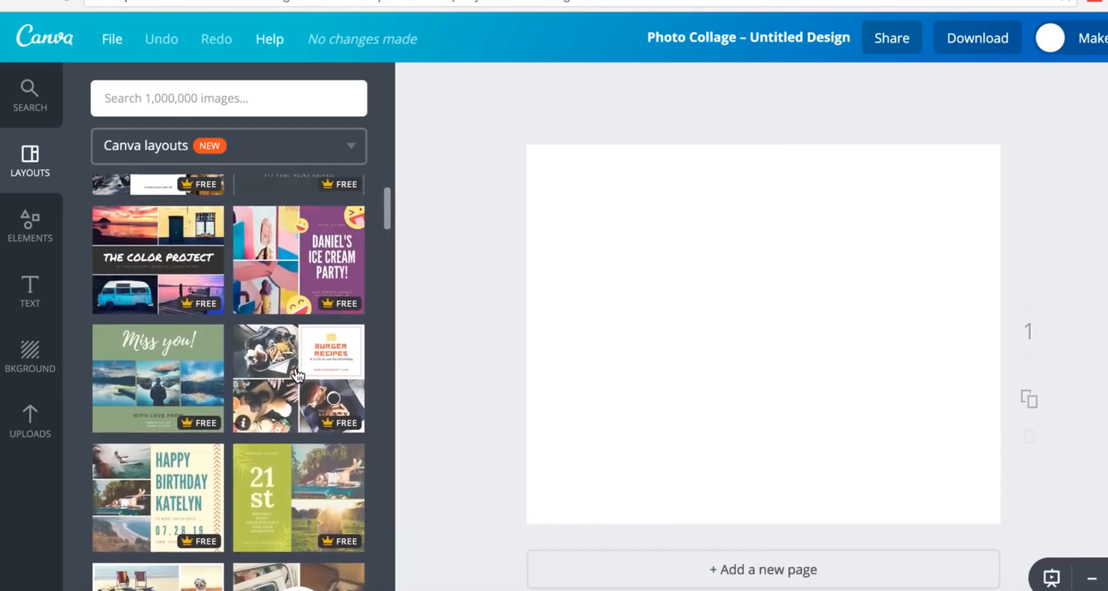
{"action": "scroll", "coordinate": [297, 375], "scroll_direction": "up", "scroll_amount": 3}
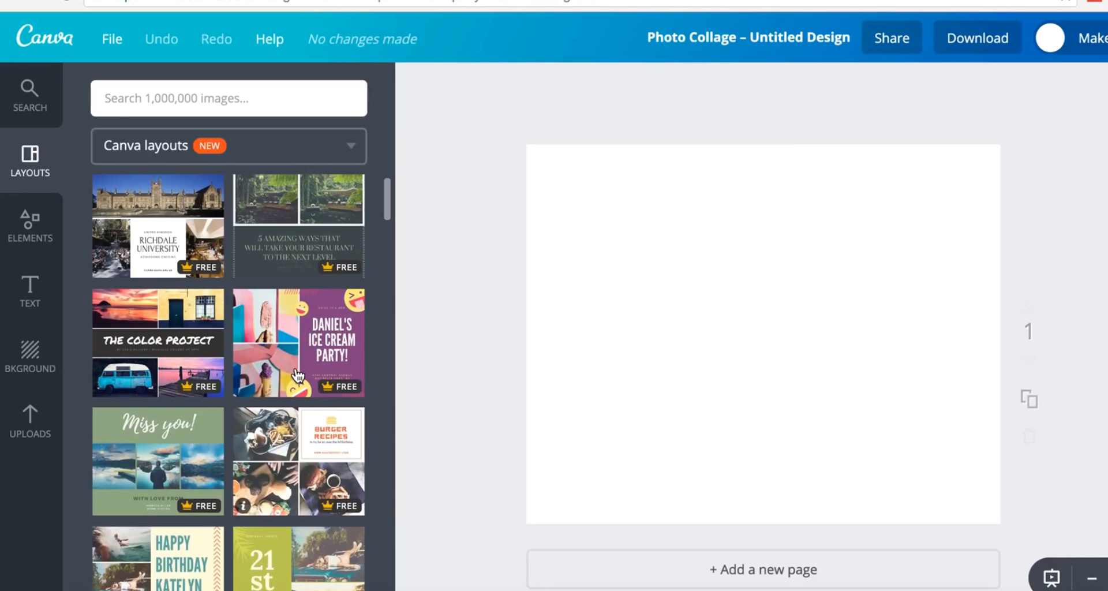
- Fill page 1 with Daniel's Ice Cream Party and page 2 with Miss you!
{"action": "left_click", "coordinate": [275, 344]}
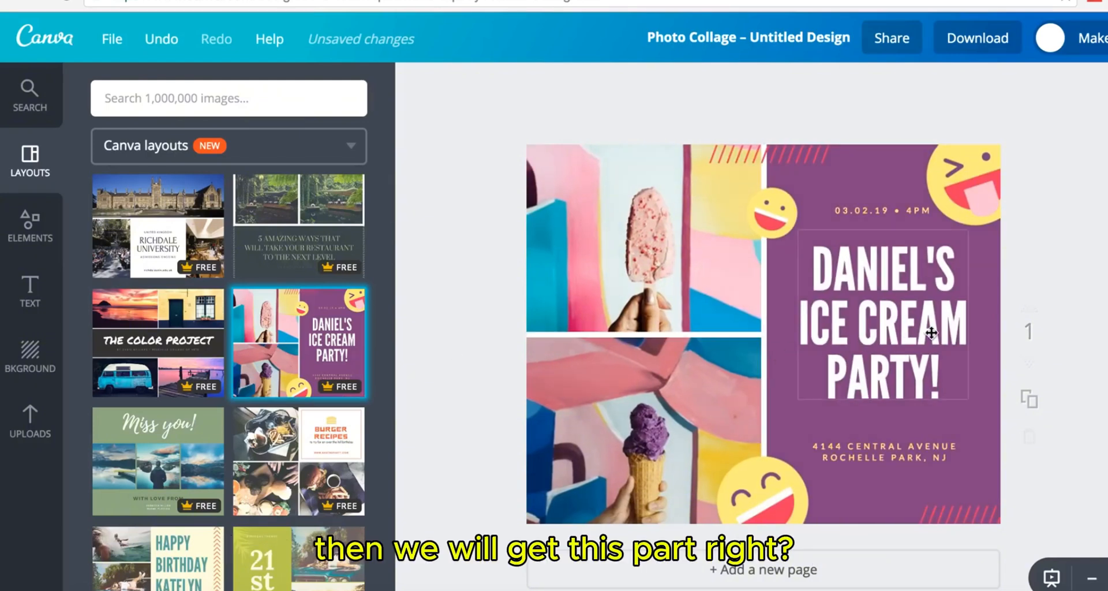
{"action": "scroll", "coordinate": [813, 525], "scroll_direction": "down", "scroll_amount": 2}
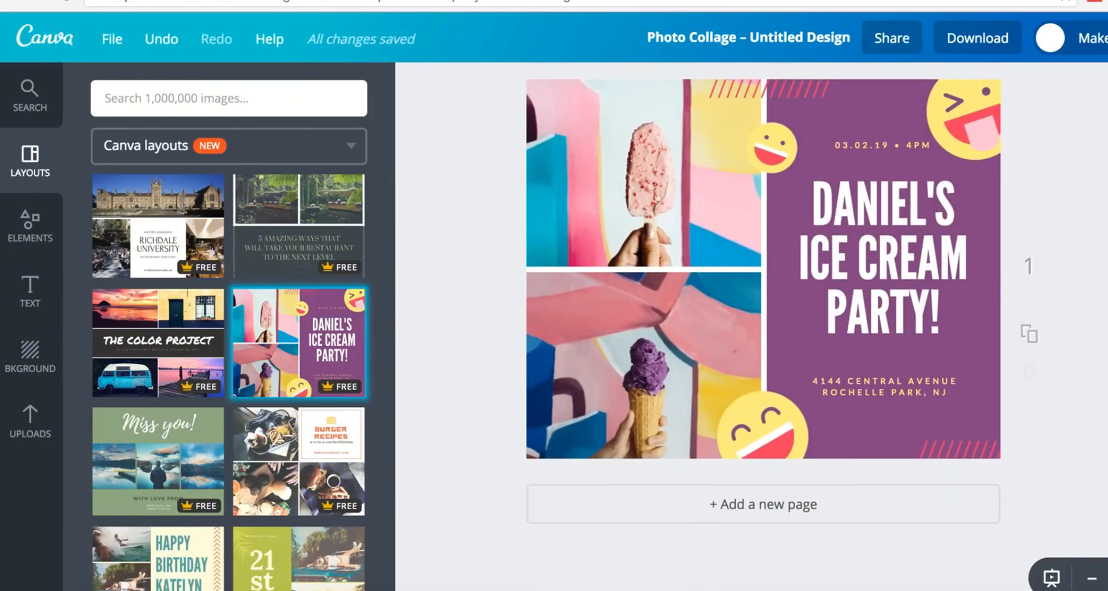
{"action": "left_click", "coordinate": [805, 510]}
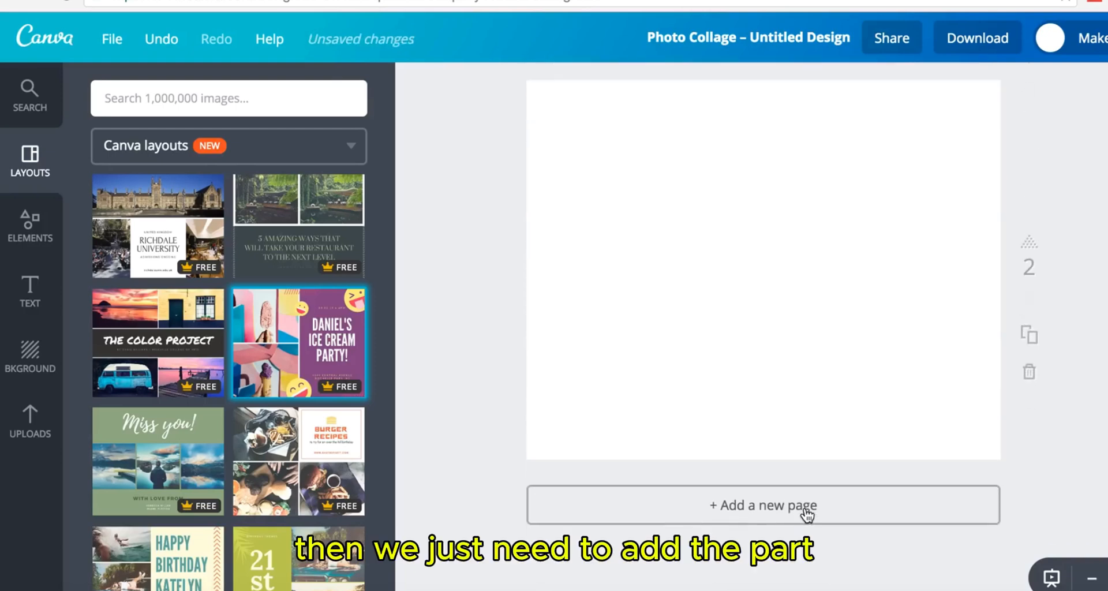
{"action": "left_click", "coordinate": [190, 450]}
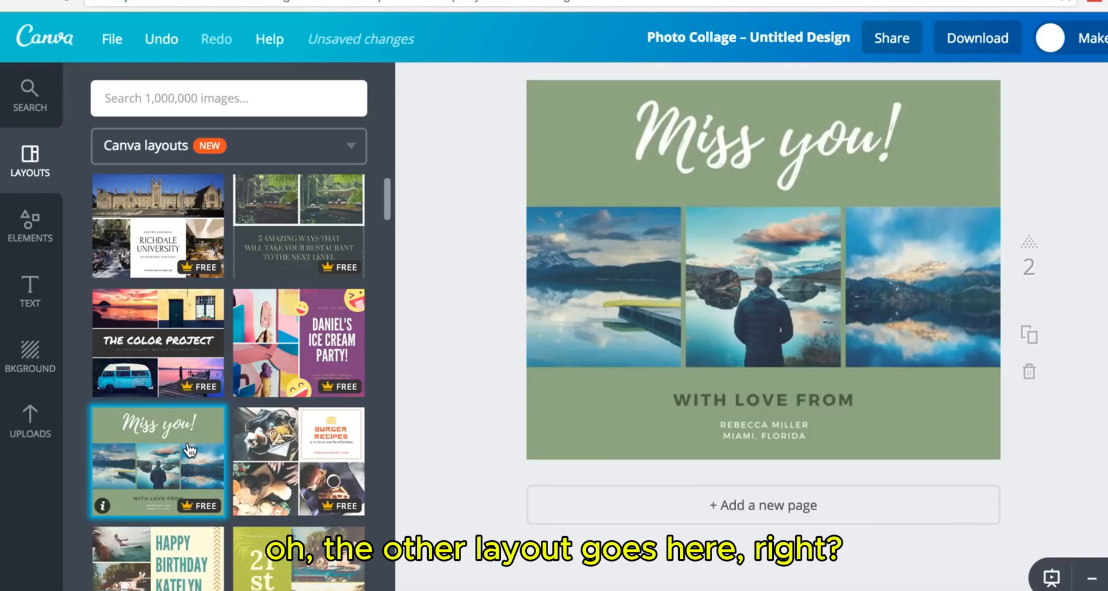
- Add pages 3 and 4 with the 21st birthday and you were red layouts
{"action": "left_click", "coordinate": [688, 506]}
{"action": "scroll", "coordinate": [245, 532], "scroll_direction": "down", "scroll_amount": 3}
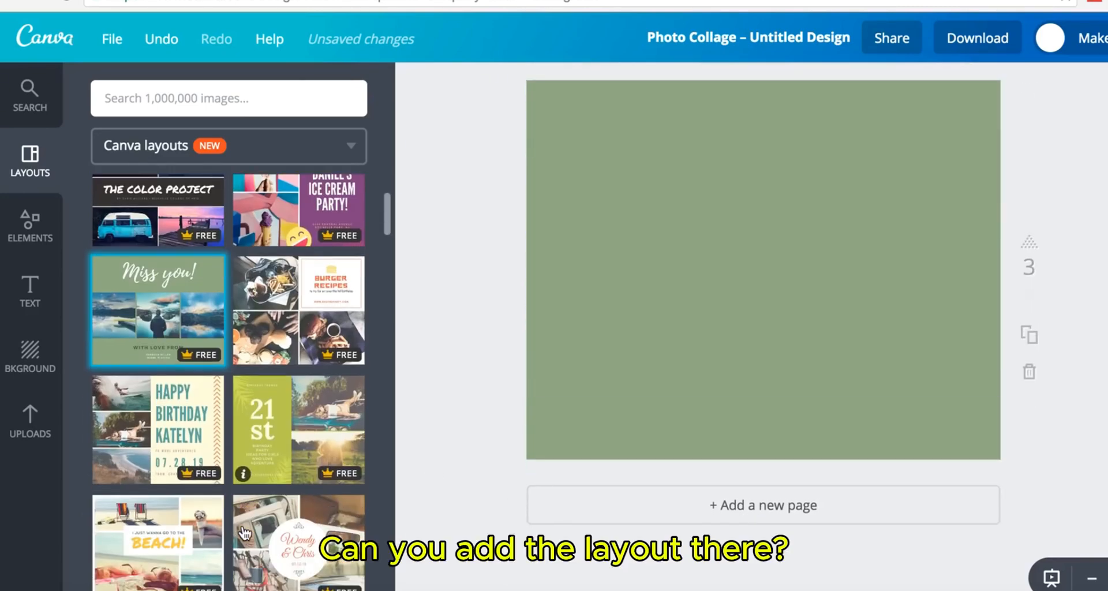
{"action": "left_click", "coordinate": [273, 443]}
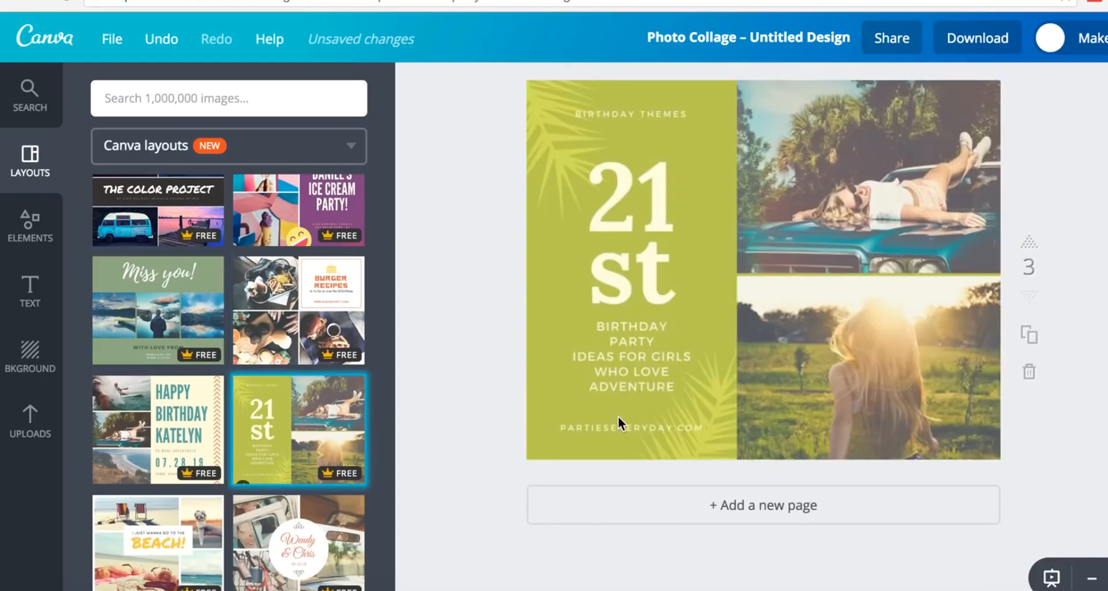
{"action": "left_click", "coordinate": [644, 501]}
{"action": "scroll", "coordinate": [227, 480], "scroll_direction": "down", "scroll_amount": 5}
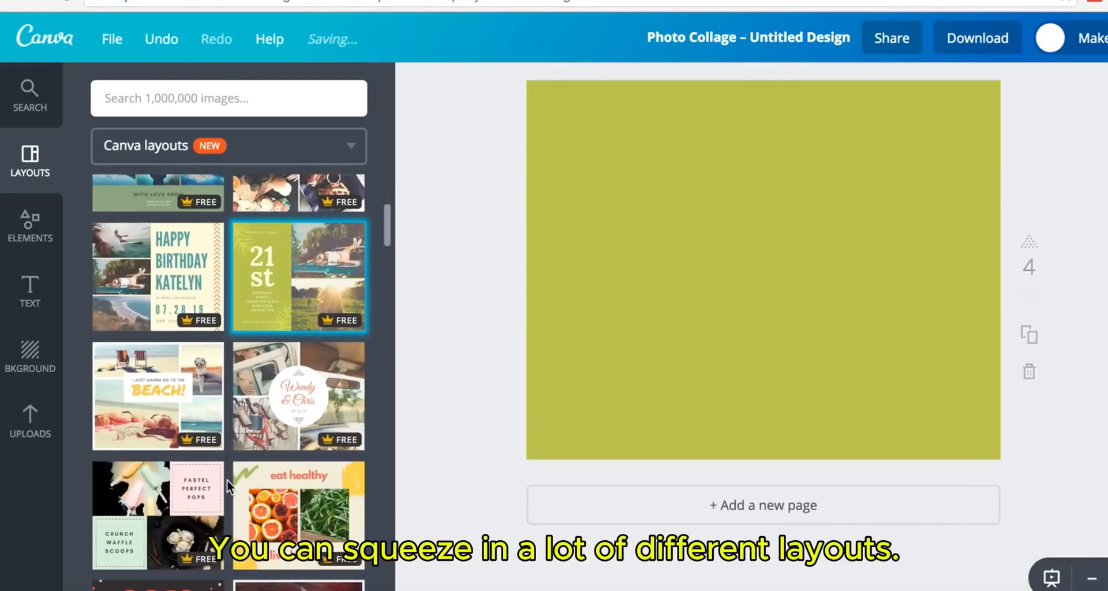
{"action": "scroll", "coordinate": [226, 480], "scroll_direction": "down", "scroll_amount": 1}
{"action": "left_click", "coordinate": [333, 306]}
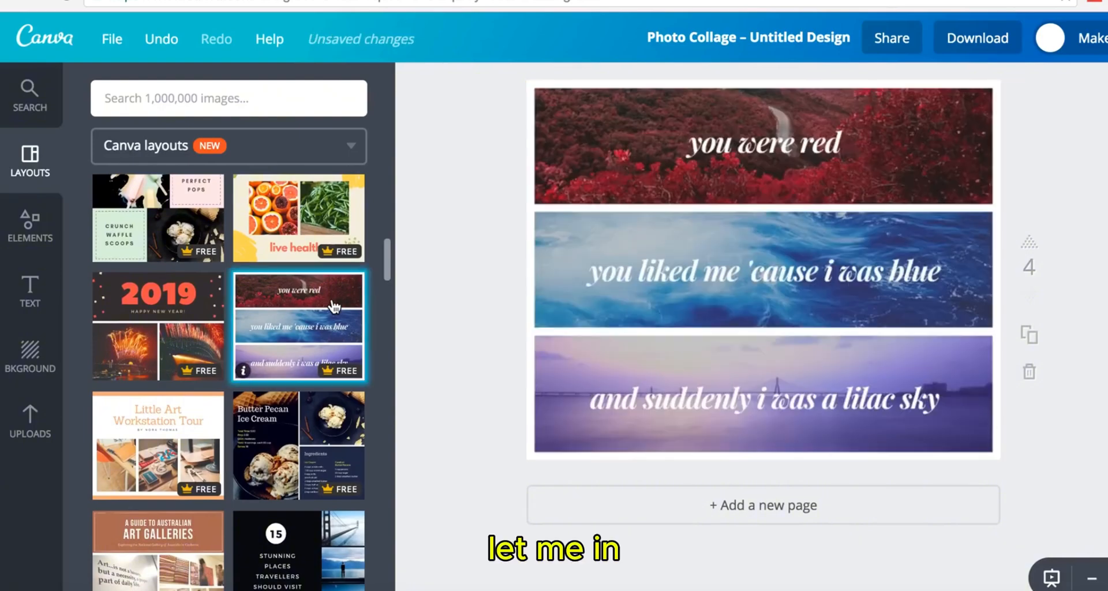
- Add pages 5 and 6 with 15 Stunning Places and Johnson's Family Adventures layouts
{"action": "left_click", "coordinate": [669, 512]}
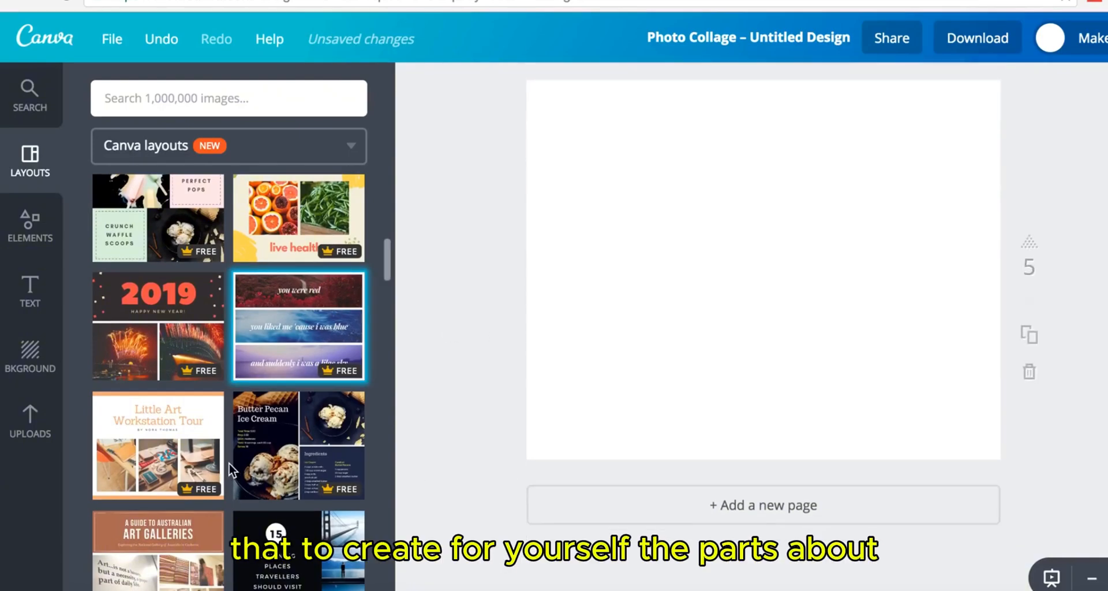
{"action": "scroll", "coordinate": [230, 465], "scroll_direction": "down", "scroll_amount": 2}
{"action": "scroll", "coordinate": [229, 462], "scroll_direction": "down", "scroll_amount": 3}
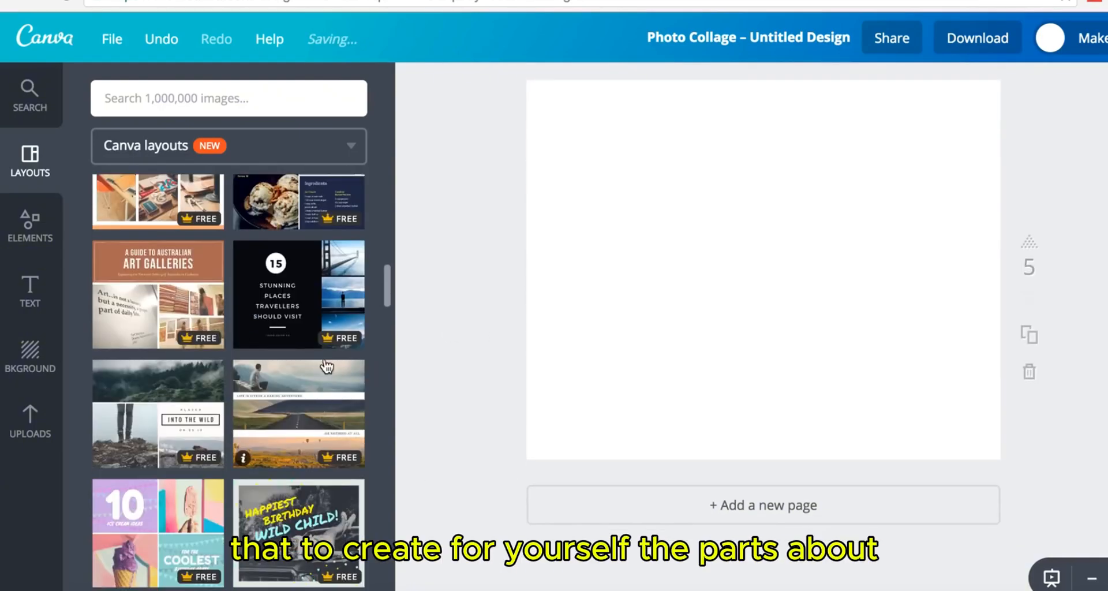
{"action": "left_click", "coordinate": [326, 338]}
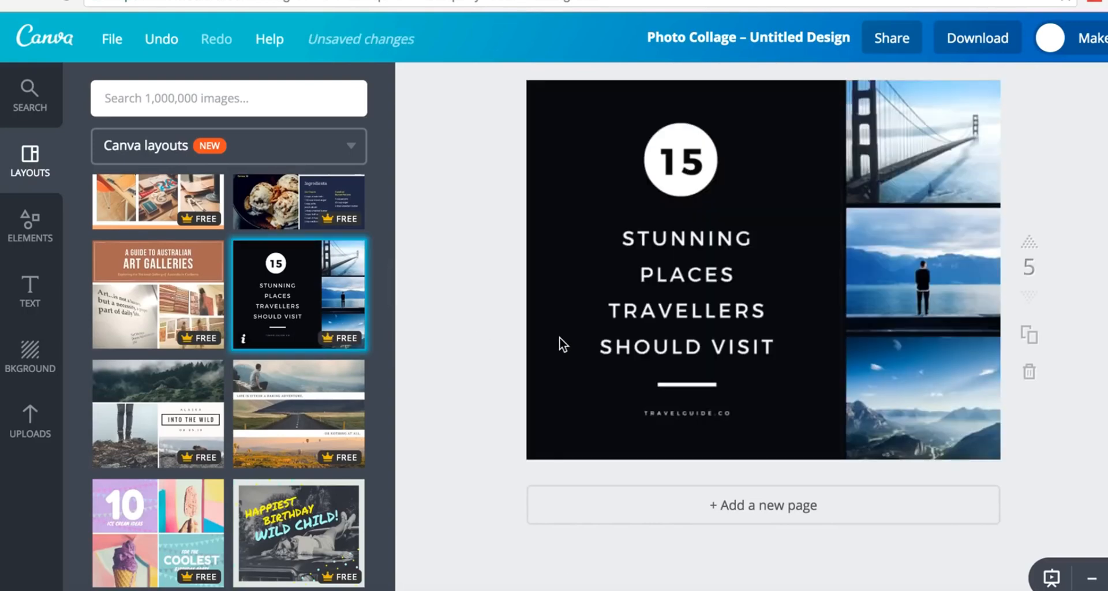
{"action": "left_click", "coordinate": [662, 501]}
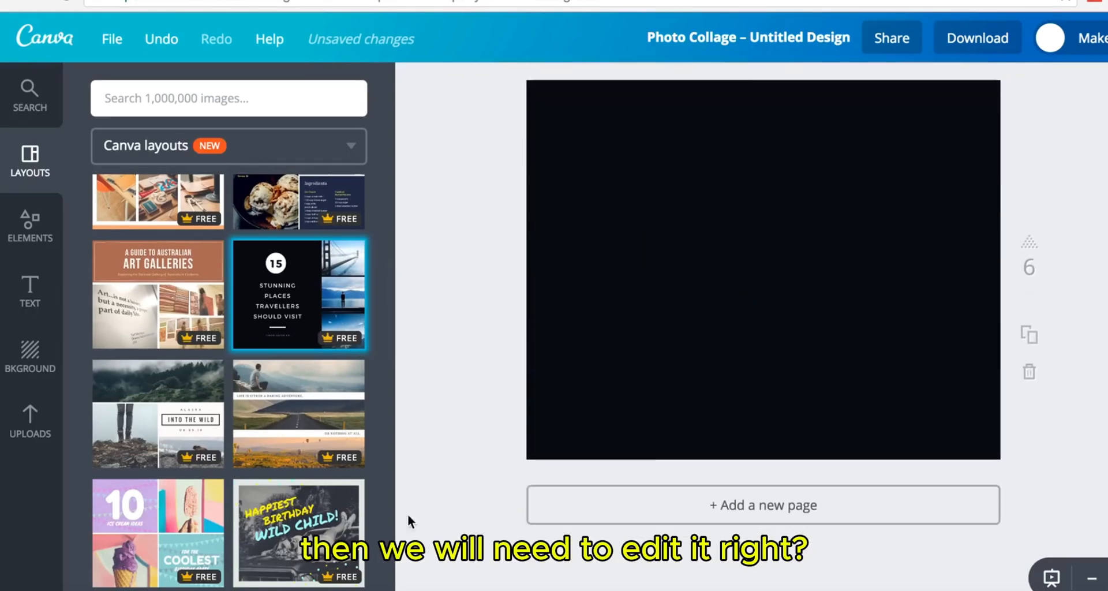
{"action": "scroll", "coordinate": [176, 508], "scroll_direction": "down", "scroll_amount": 10}
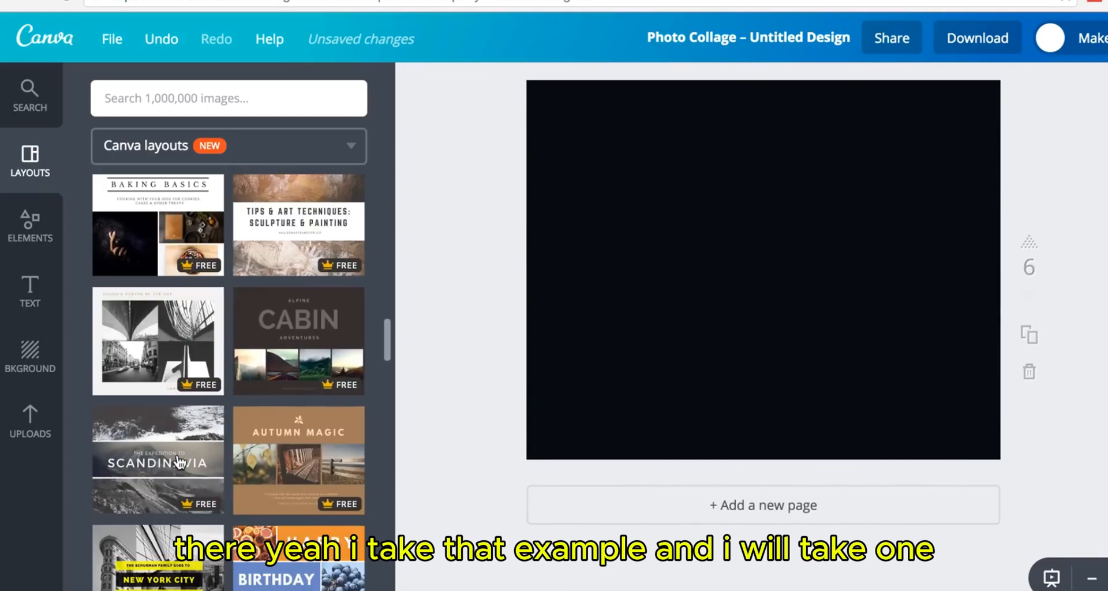
{"action": "scroll", "coordinate": [179, 462], "scroll_direction": "down", "scroll_amount": 12}
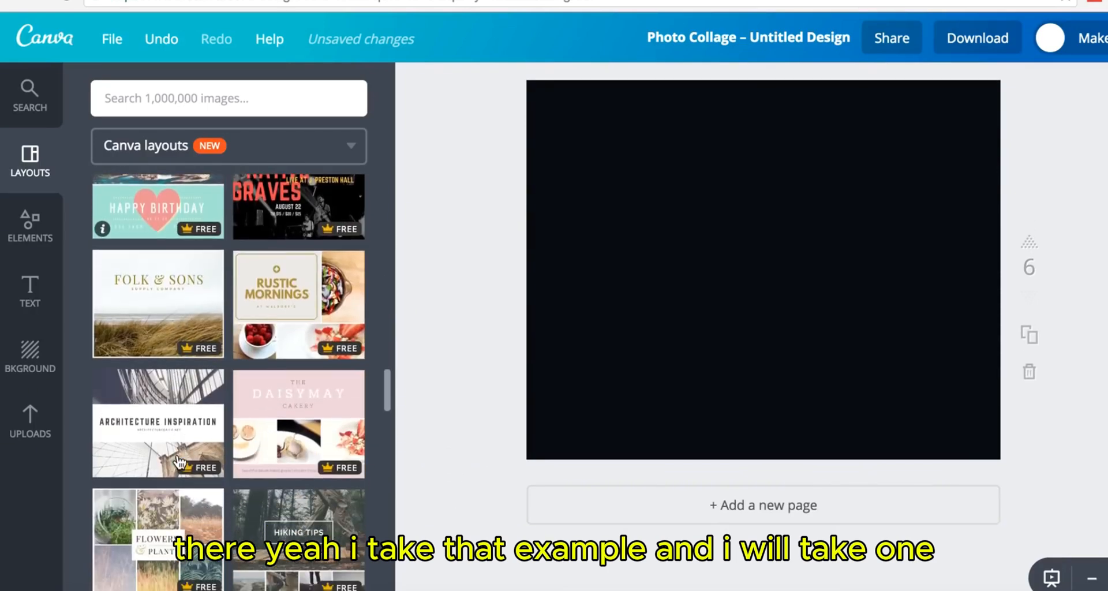
{"action": "scroll", "coordinate": [180, 462], "scroll_direction": "down", "scroll_amount": 8}
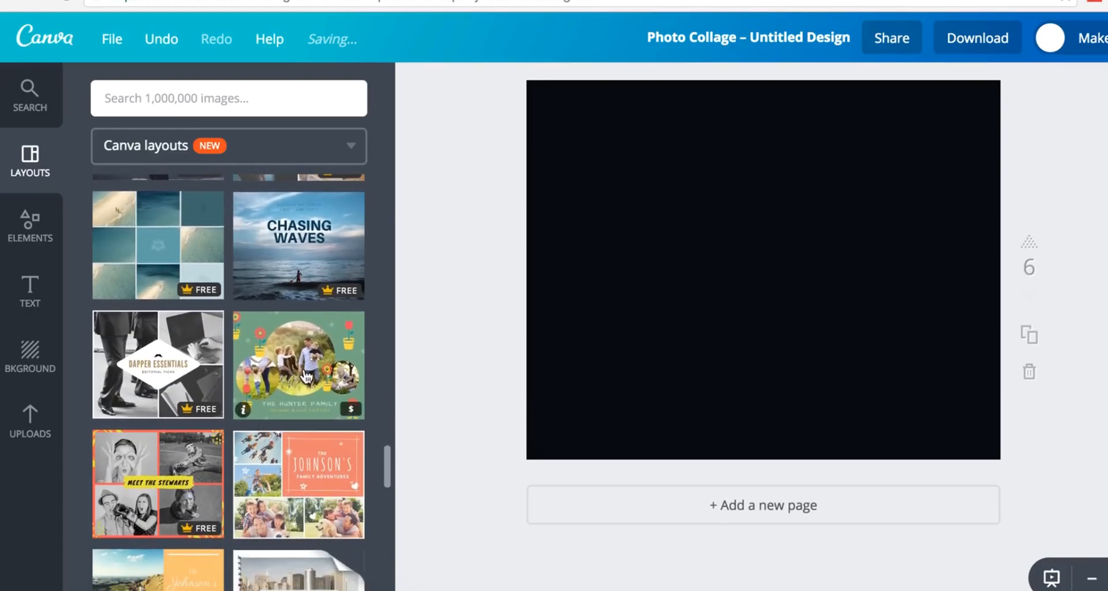
{"action": "left_click", "coordinate": [298, 480]}
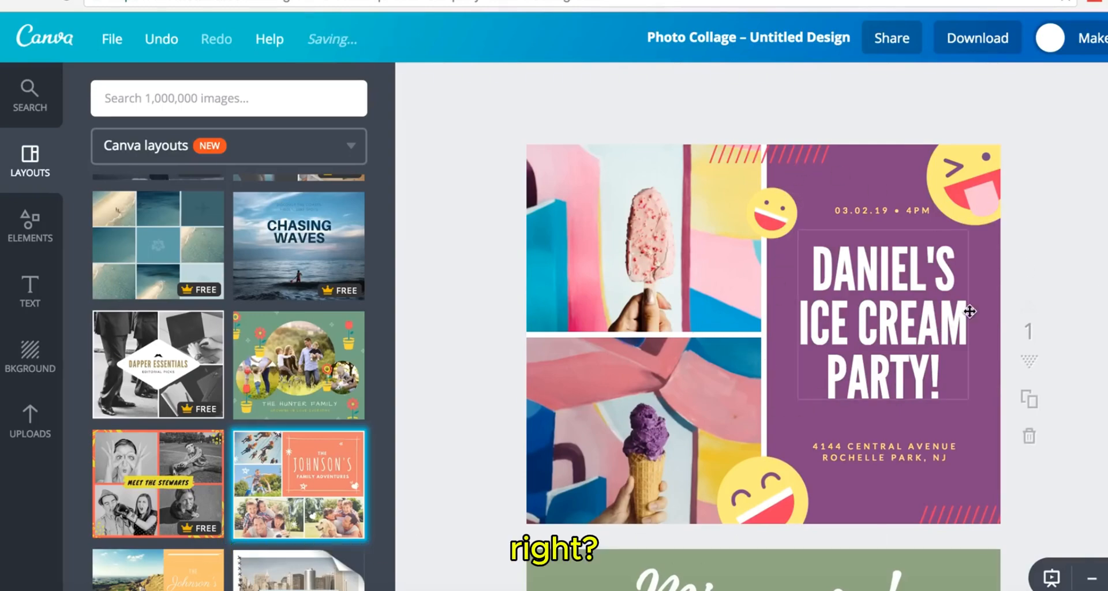
- Move 15 Stunning Places up to page 4 and the lilac-sky banner page to the end
{"action": "scroll", "coordinate": [1085, 278], "scroll_direction": "down", "scroll_amount": 8}
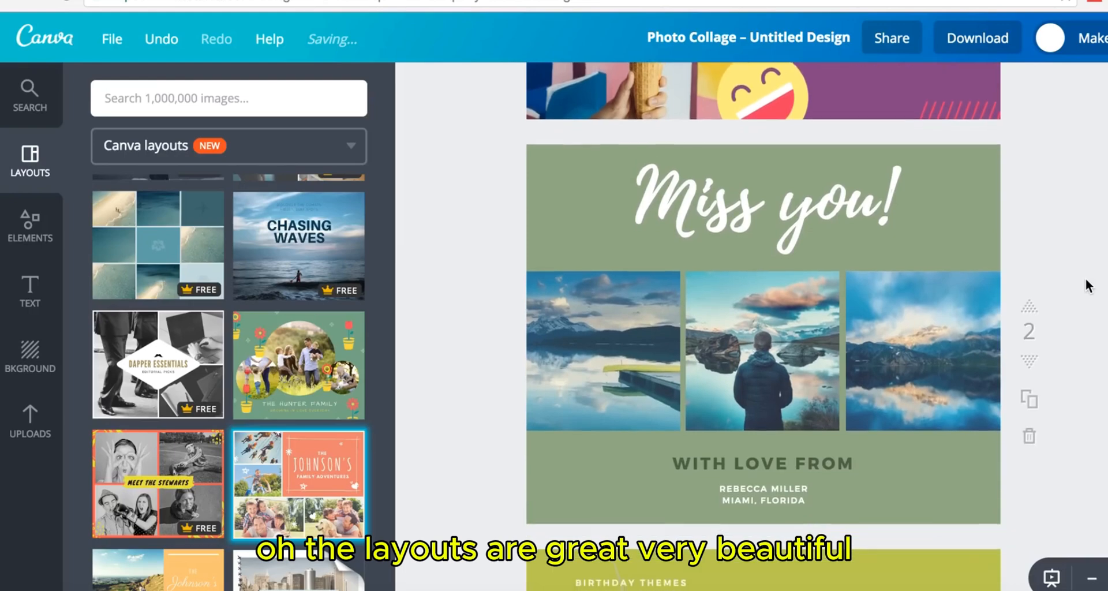
{"action": "scroll", "coordinate": [1086, 278], "scroll_direction": "down", "scroll_amount": 15}
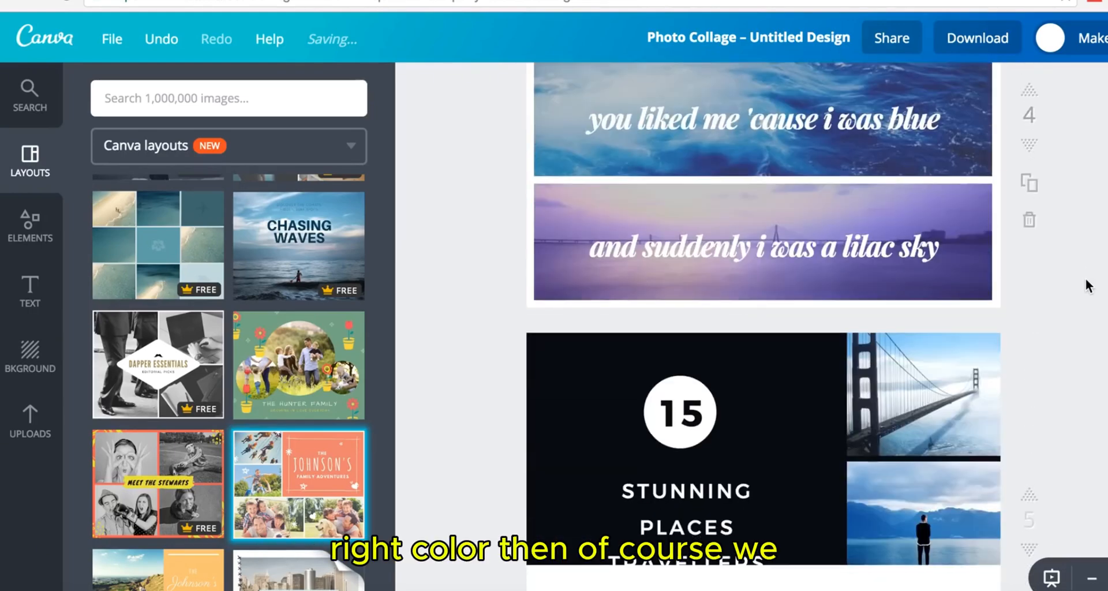
{"action": "scroll", "coordinate": [1086, 278], "scroll_direction": "down", "scroll_amount": 10}
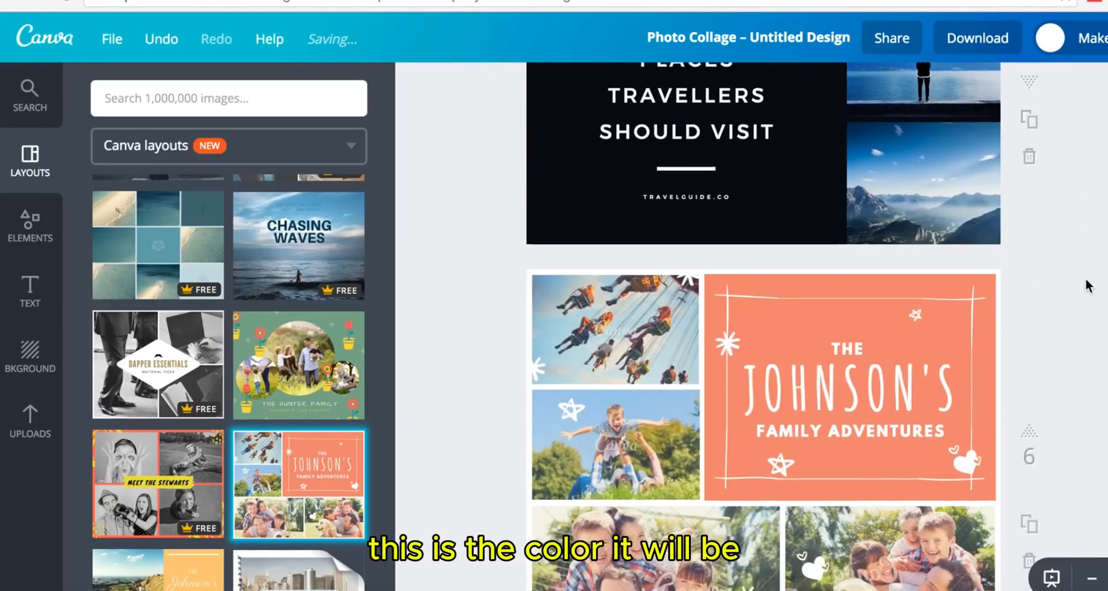
{"action": "scroll", "coordinate": [1085, 278], "scroll_direction": "up", "scroll_amount": 20}
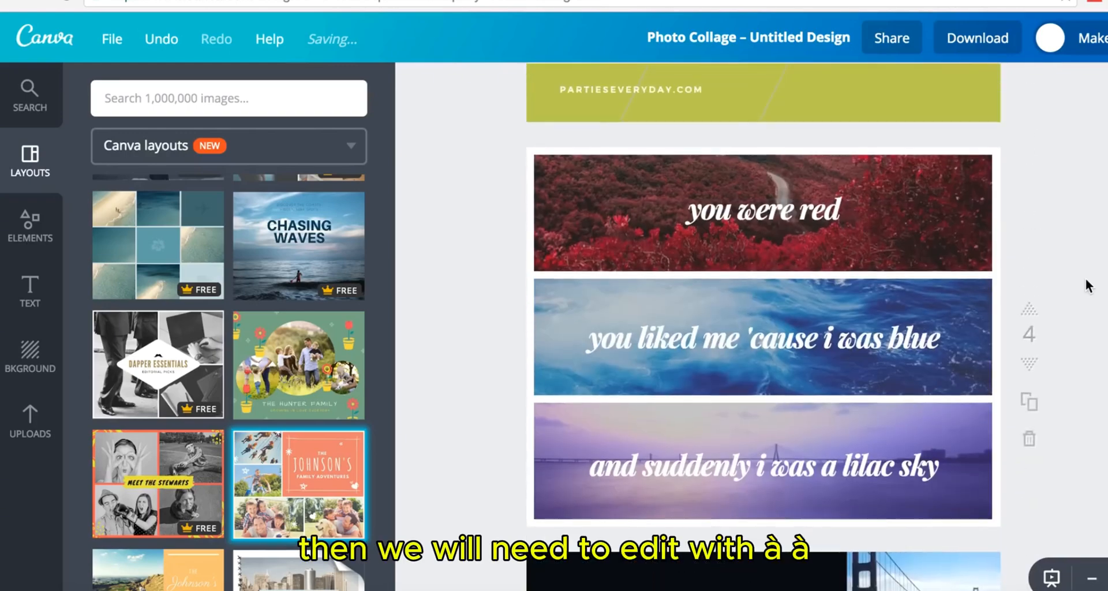
{"action": "scroll", "coordinate": [1086, 279], "scroll_direction": "up", "scroll_amount": 4}
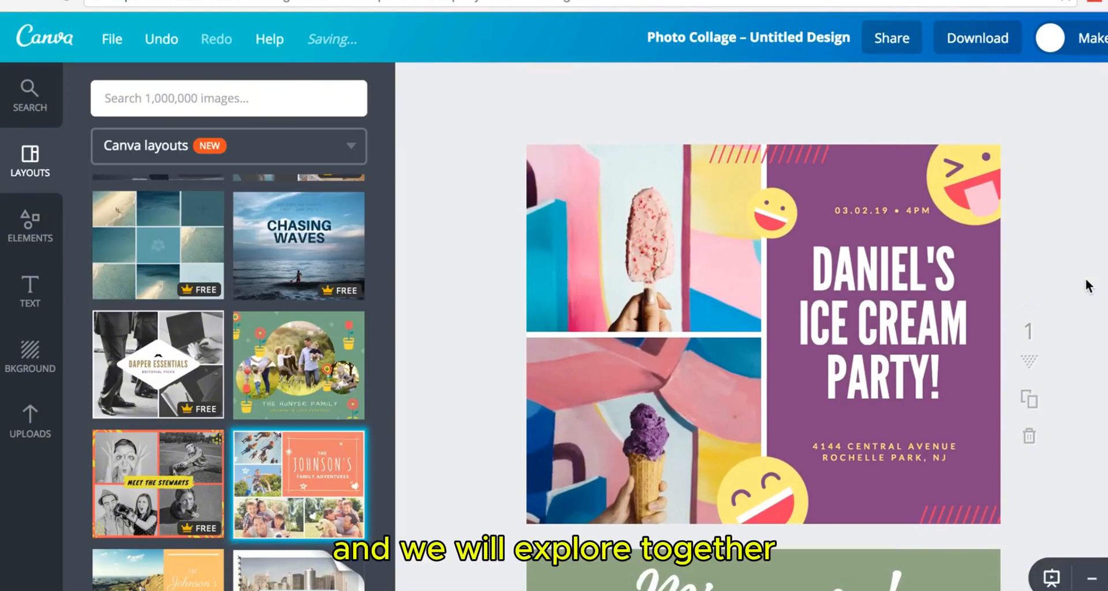
{"action": "scroll", "coordinate": [1086, 278], "scroll_direction": "down", "scroll_amount": 4}
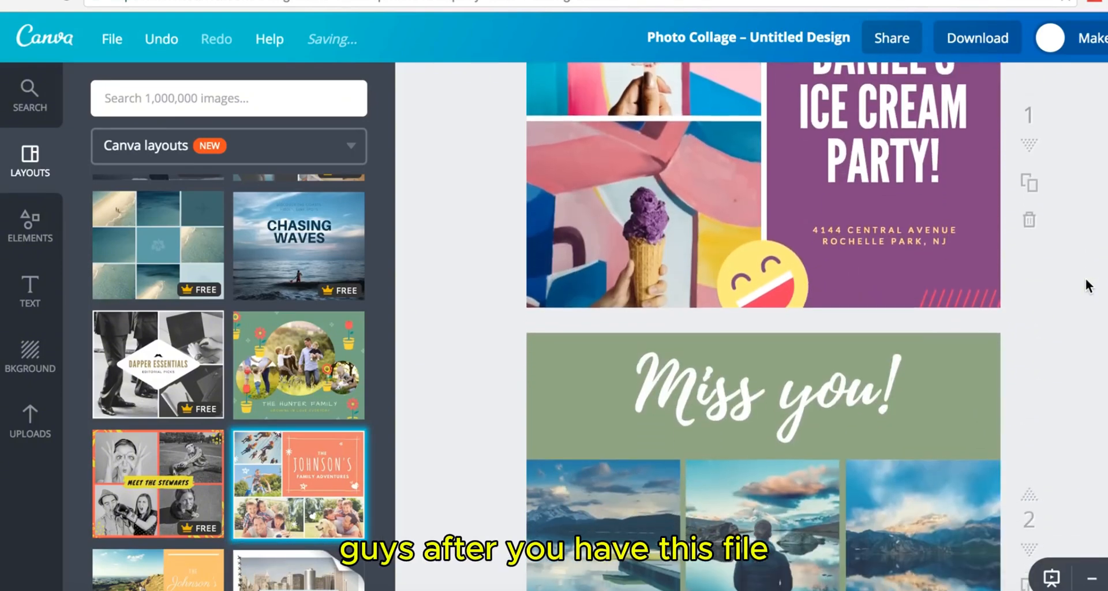
{"action": "scroll", "coordinate": [1086, 278], "scroll_direction": "down", "scroll_amount": 5}
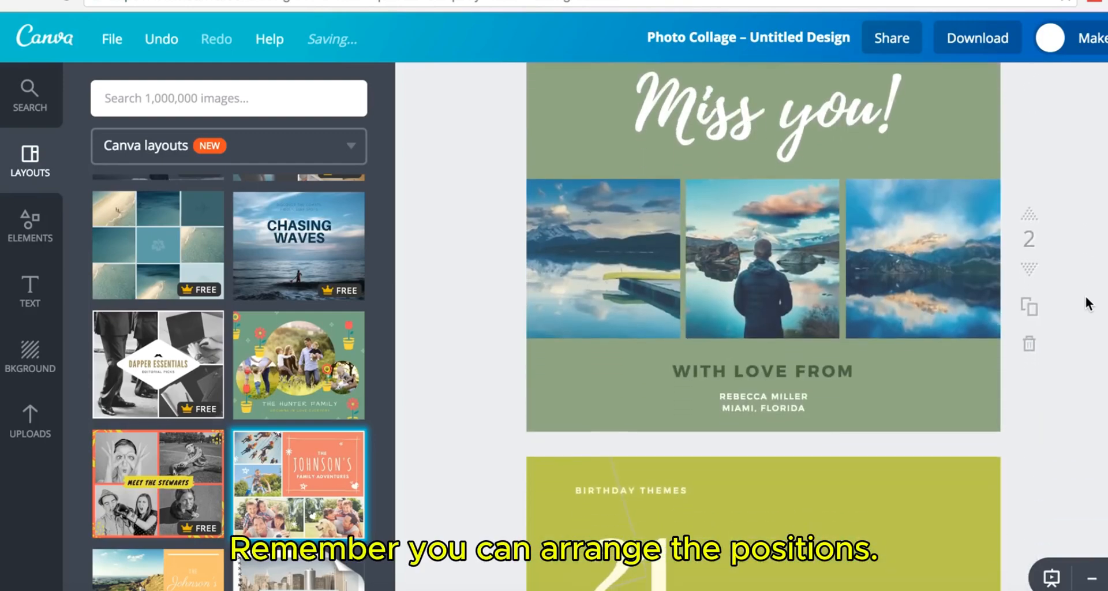
{"action": "scroll", "coordinate": [1096, 324], "scroll_direction": "down", "scroll_amount": 2}
{"action": "scroll", "coordinate": [1097, 324], "scroll_direction": "down", "scroll_amount": 15}
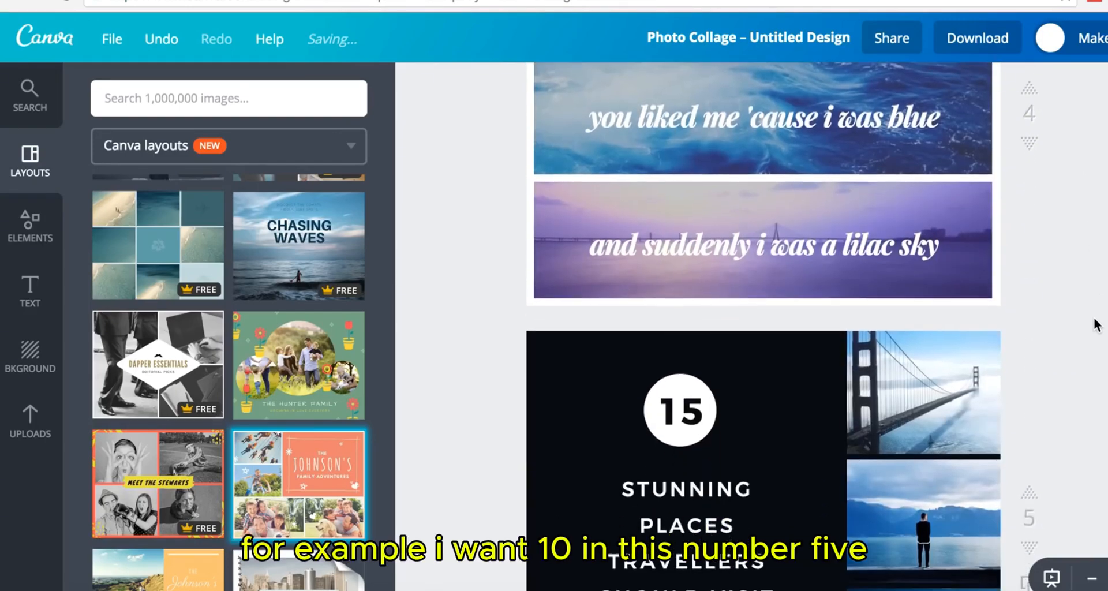
{"action": "scroll", "coordinate": [1096, 324], "scroll_direction": "down", "scroll_amount": 1}
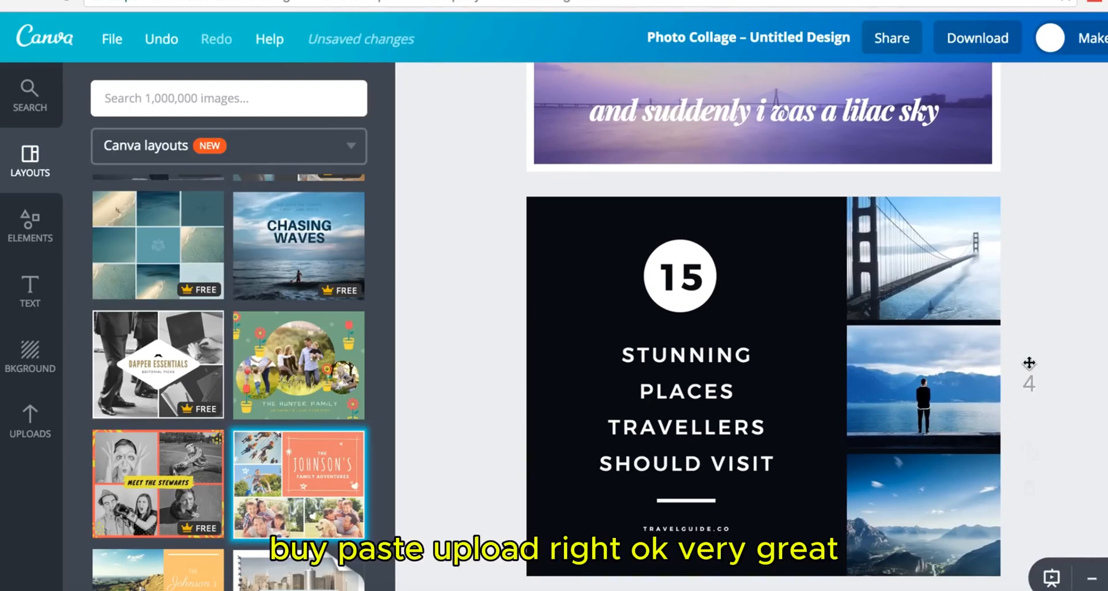
{"action": "left_click", "coordinate": [1029, 362]}
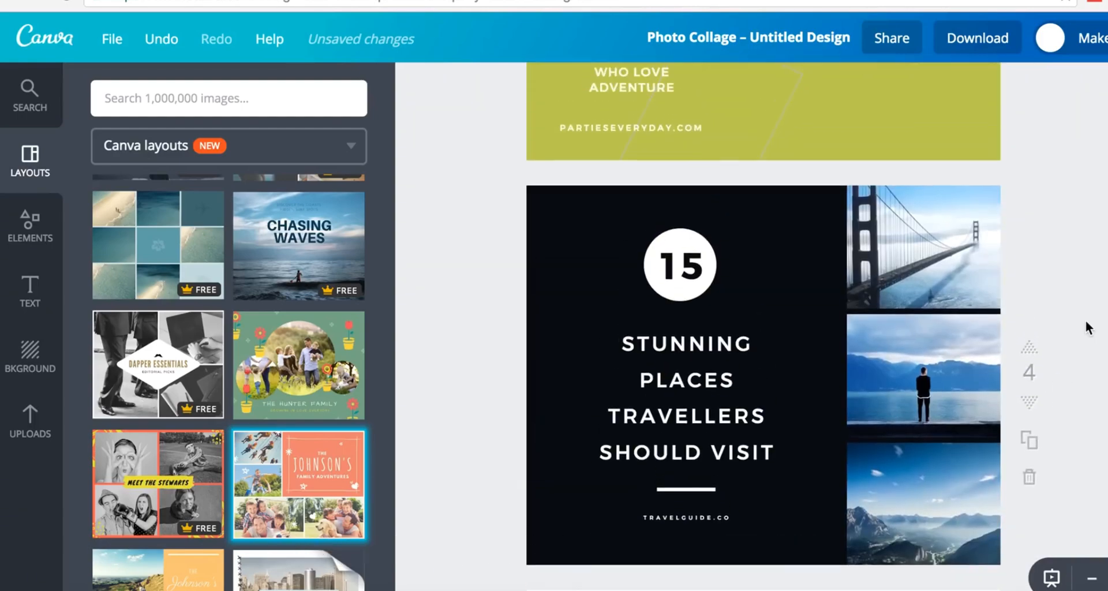
{"action": "scroll", "coordinate": [1086, 322], "scroll_direction": "down", "scroll_amount": 9}
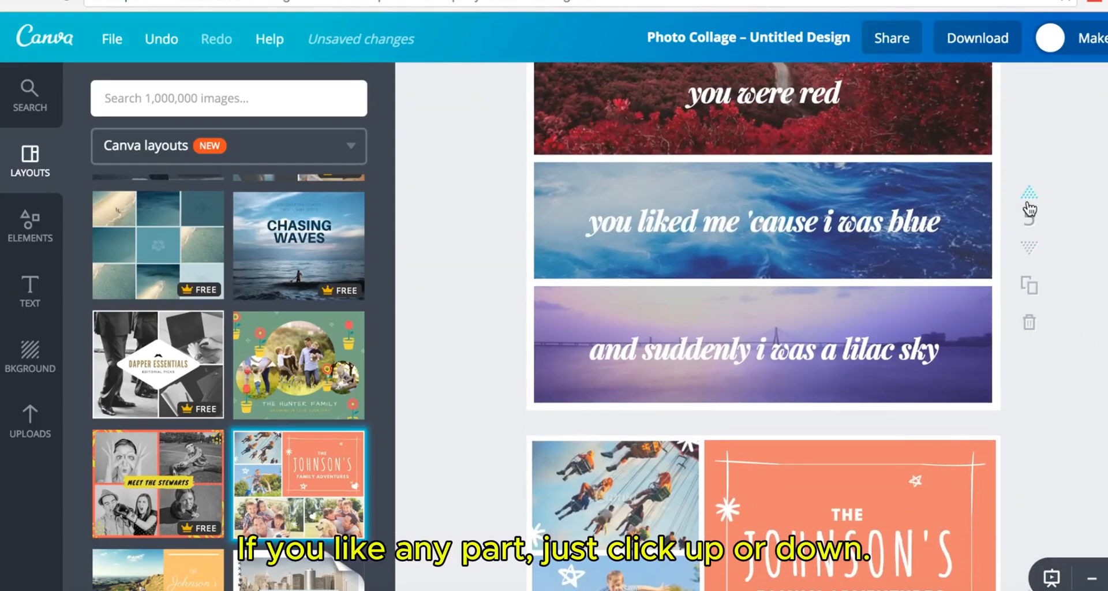
{"action": "left_click", "coordinate": [1030, 249]}
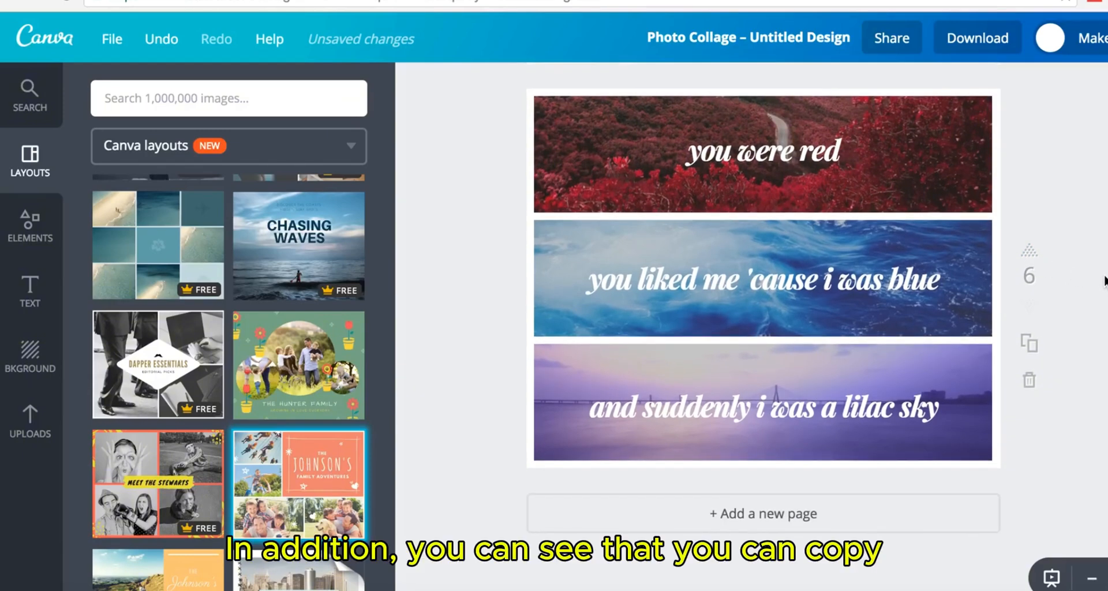
- Duplicate the three-banner page and delete the red, blue ocean and lilac sky photos from the copy
{"action": "left_click", "coordinate": [1031, 347]}
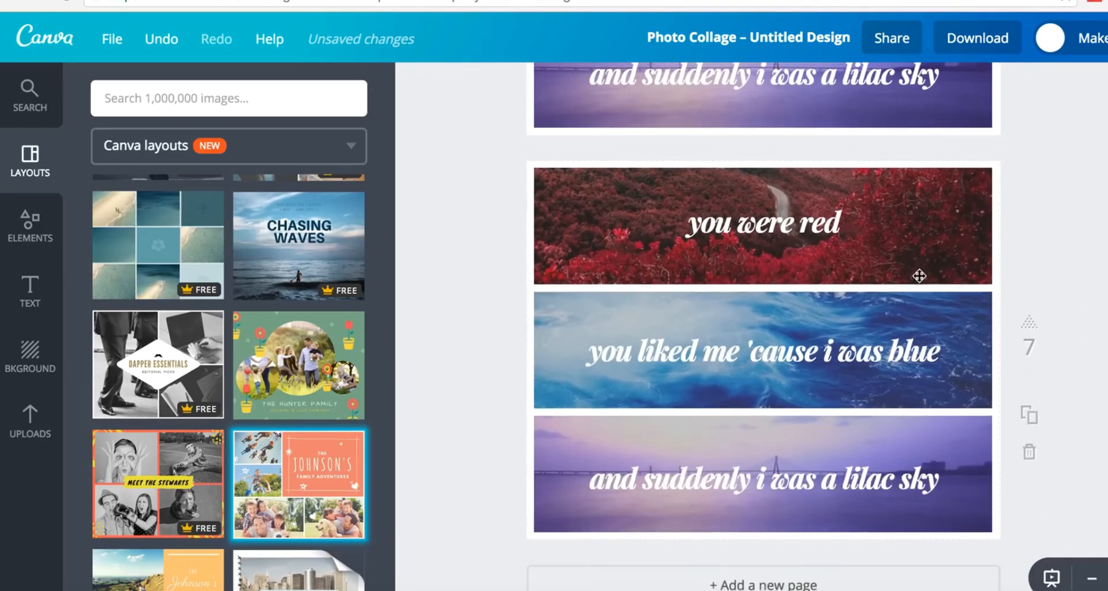
{"action": "left_click", "coordinate": [909, 253]}
{"action": "key", "text": "Delete"}
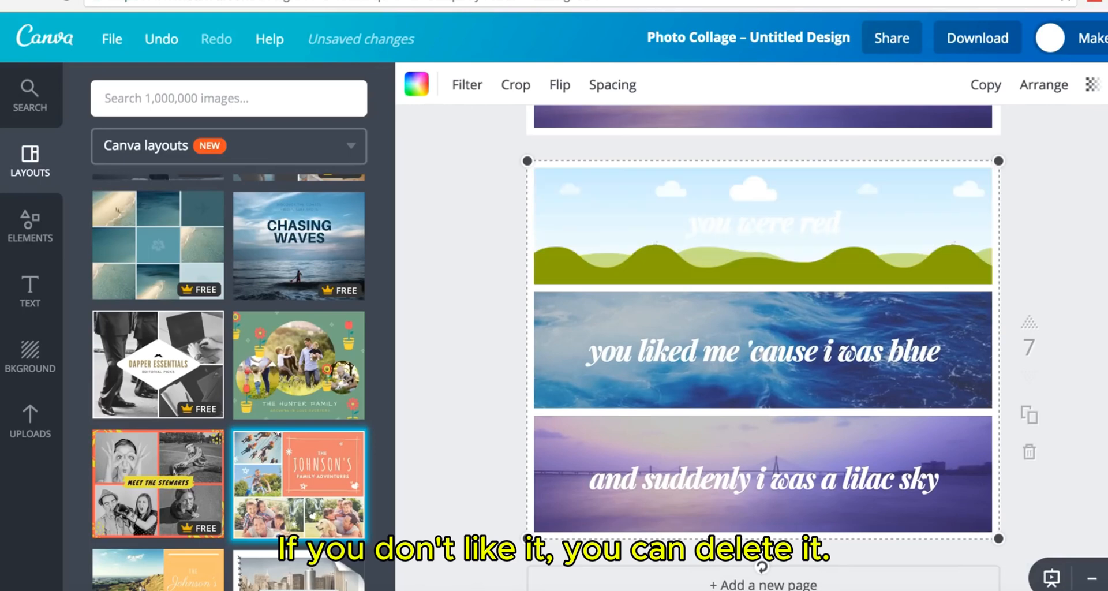
{"action": "left_click", "coordinate": [943, 318]}
{"action": "key", "text": "Delete"}
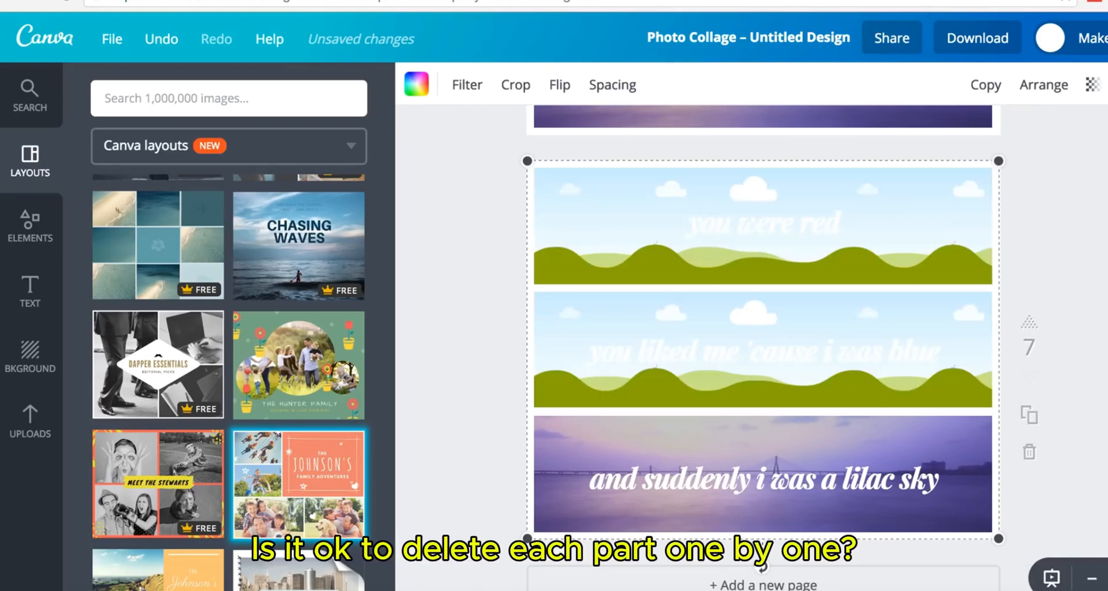
{"action": "left_click", "coordinate": [957, 460]}
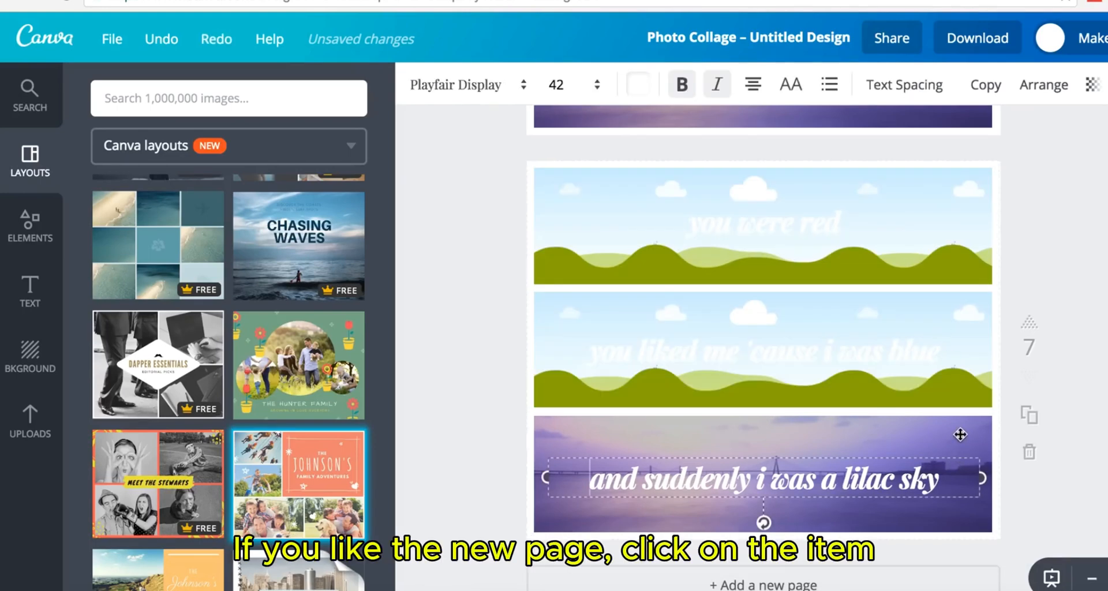
{"action": "left_click", "coordinate": [960, 436]}
{"action": "key", "text": "Delete"}
- Add a blank page at the end of the design
{"action": "scroll", "coordinate": [831, 508], "scroll_direction": "down", "scroll_amount": 2}
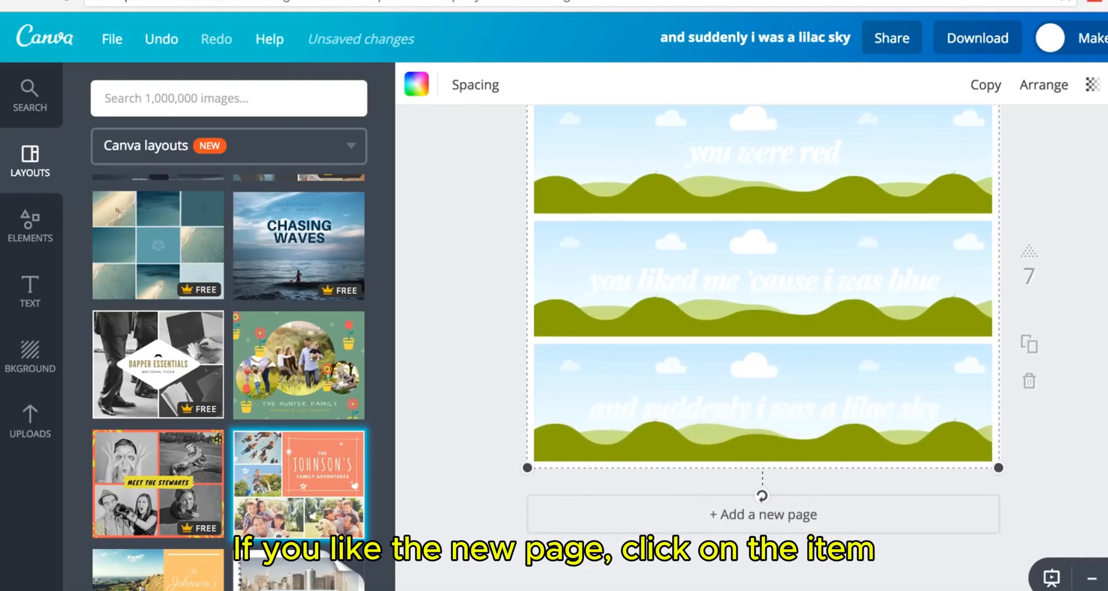
{"action": "left_click", "coordinate": [830, 516]}
{"action": "scroll", "coordinate": [1103, 428], "scroll_direction": "up", "scroll_amount": 5}
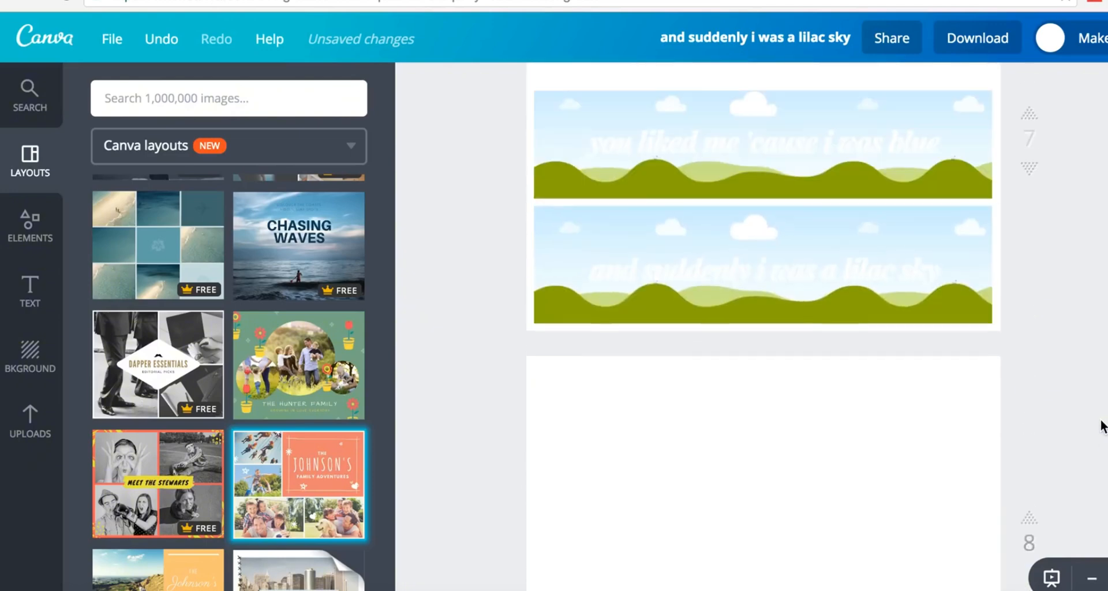
{"action": "scroll", "coordinate": [1102, 428], "scroll_direction": "up", "scroll_amount": 8}
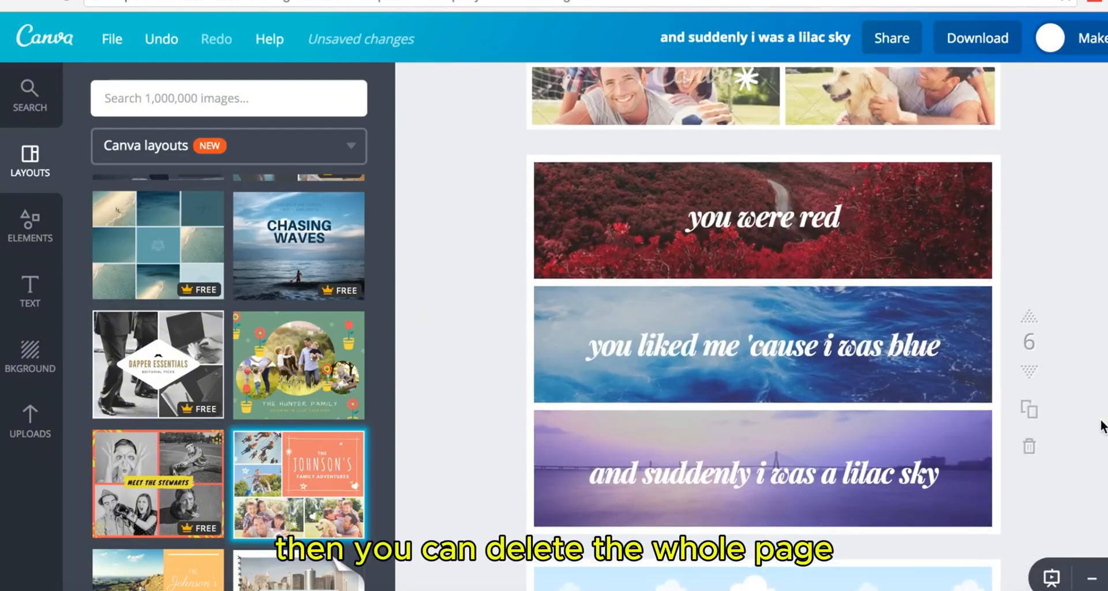
- Delete the original red, blue and lilac photo-banner page
{"action": "left_click", "coordinate": [1030, 450]}
{"action": "scroll", "coordinate": [764, 328], "scroll_direction": "up", "scroll_amount": 20}
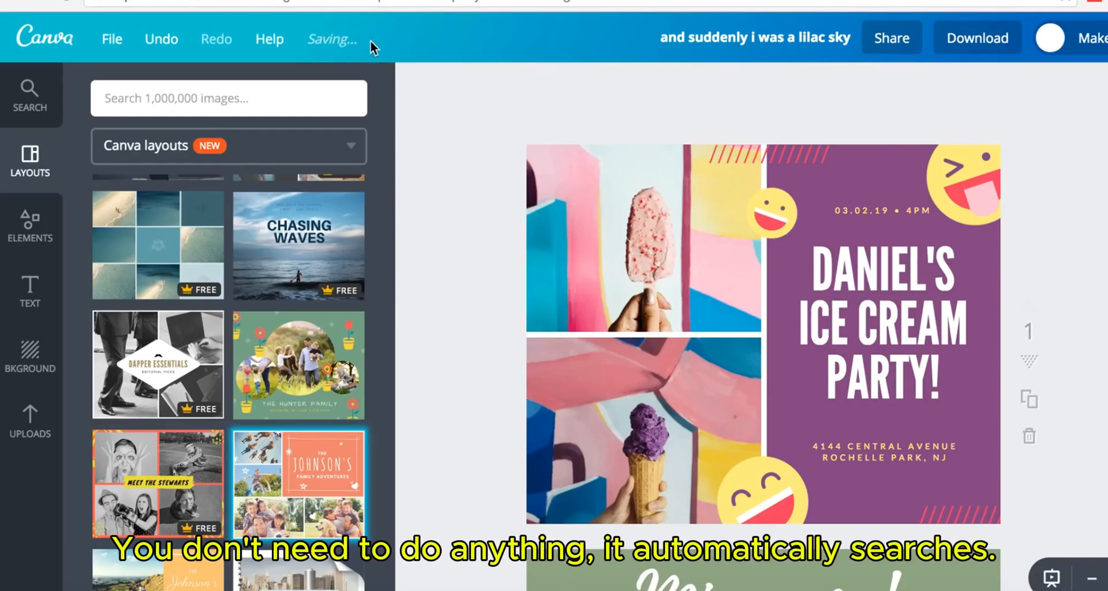
{"action": "scroll", "coordinate": [692, 379], "scroll_direction": "down", "scroll_amount": 20}
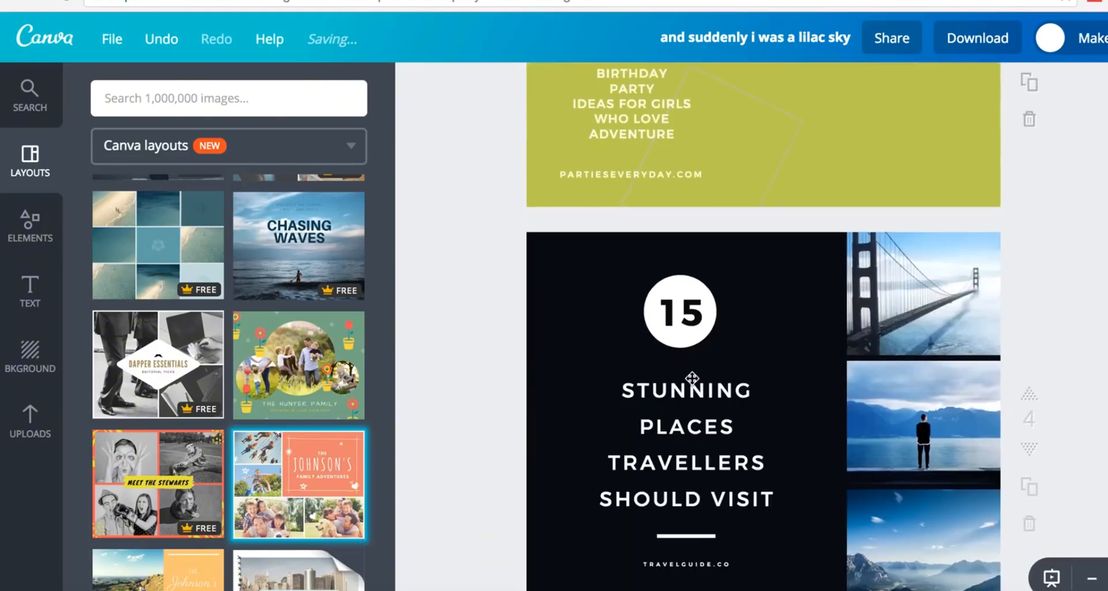
- Undo twice and redo once to restore the placeholder banners, then return to the top
{"action": "left_click", "coordinate": [167, 42]}
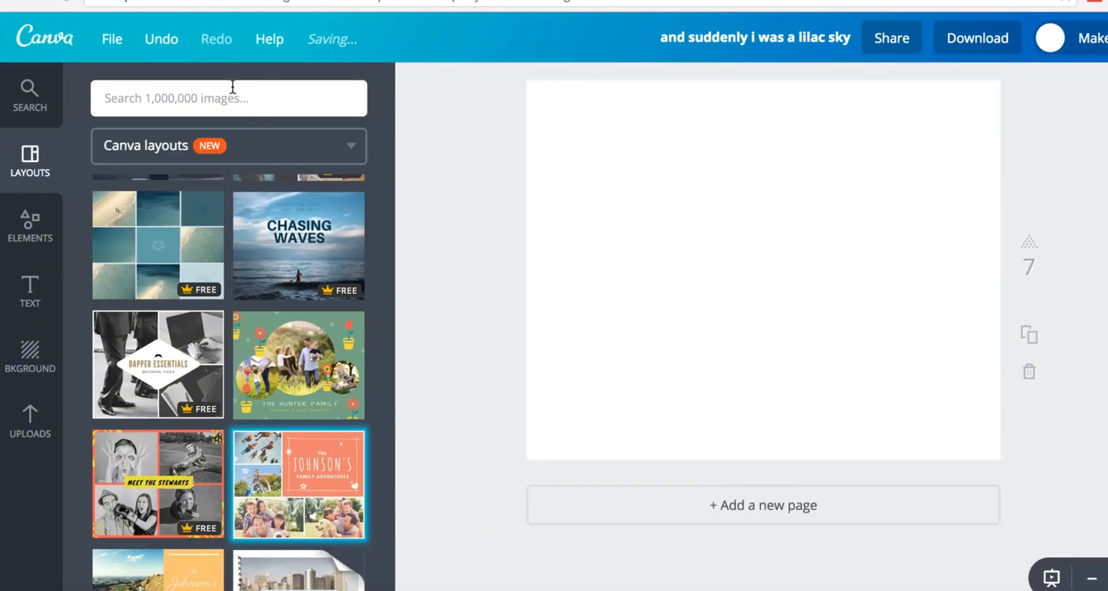
{"action": "left_click", "coordinate": [160, 42]}
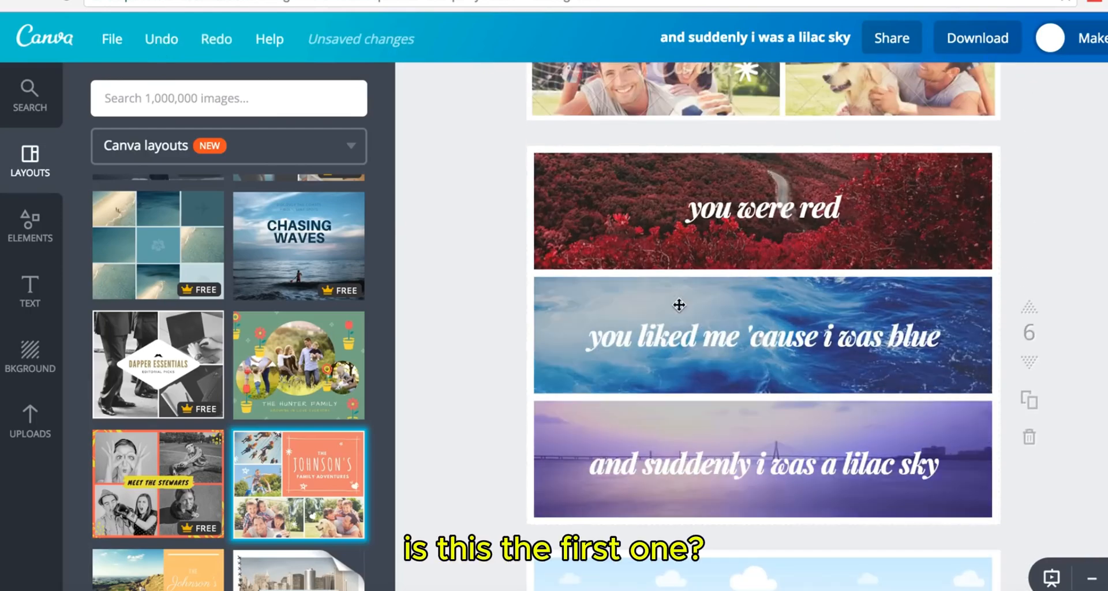
{"action": "left_click", "coordinate": [217, 42]}
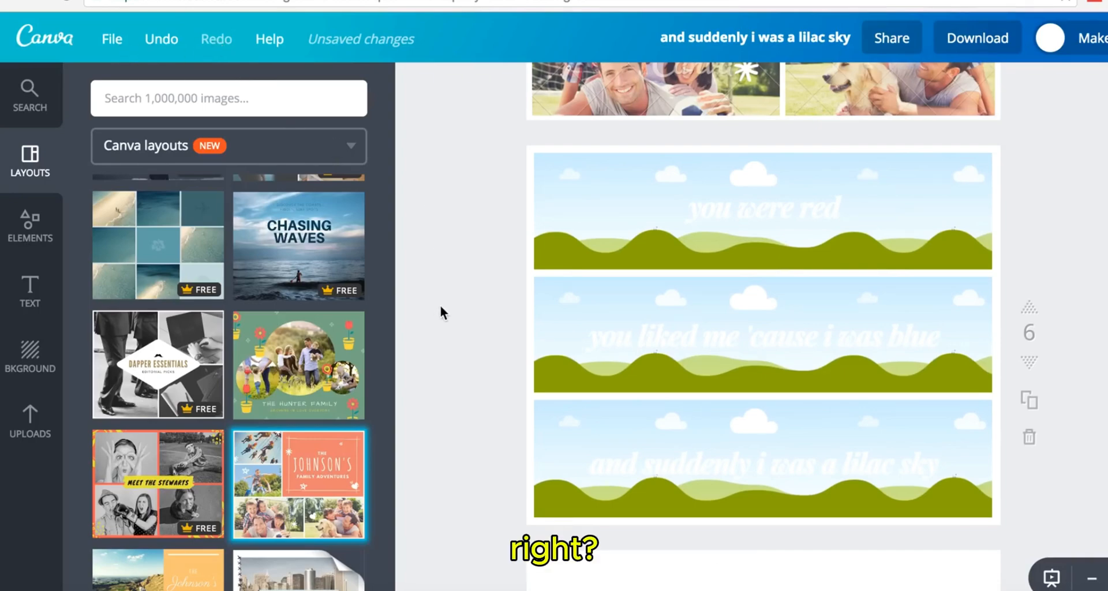
{"action": "scroll", "coordinate": [1058, 283], "scroll_direction": "up", "scroll_amount": 10}
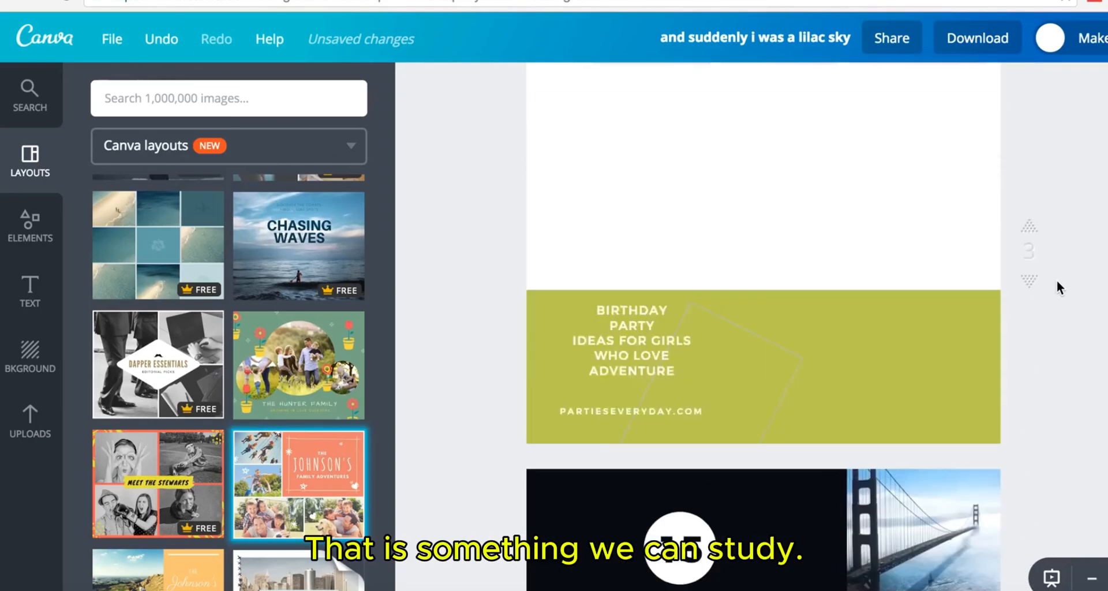
{"action": "scroll", "coordinate": [1058, 280], "scroll_direction": "up", "scroll_amount": 5}
{"action": "scroll", "coordinate": [1057, 280], "scroll_direction": "down", "scroll_amount": 4}
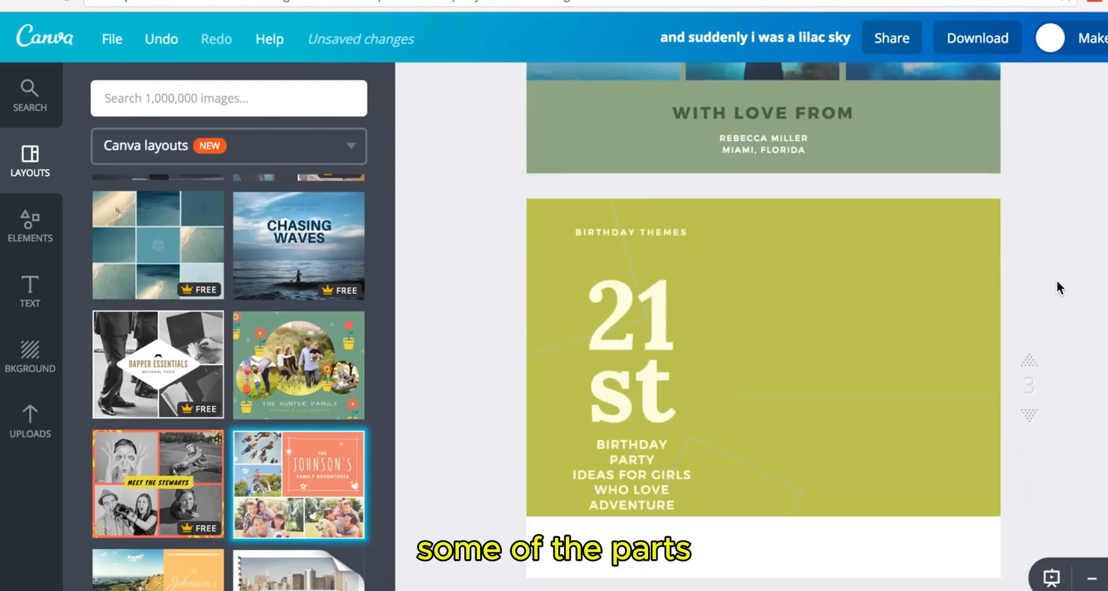
{"action": "scroll", "coordinate": [1058, 283], "scroll_direction": "down", "scroll_amount": 10}
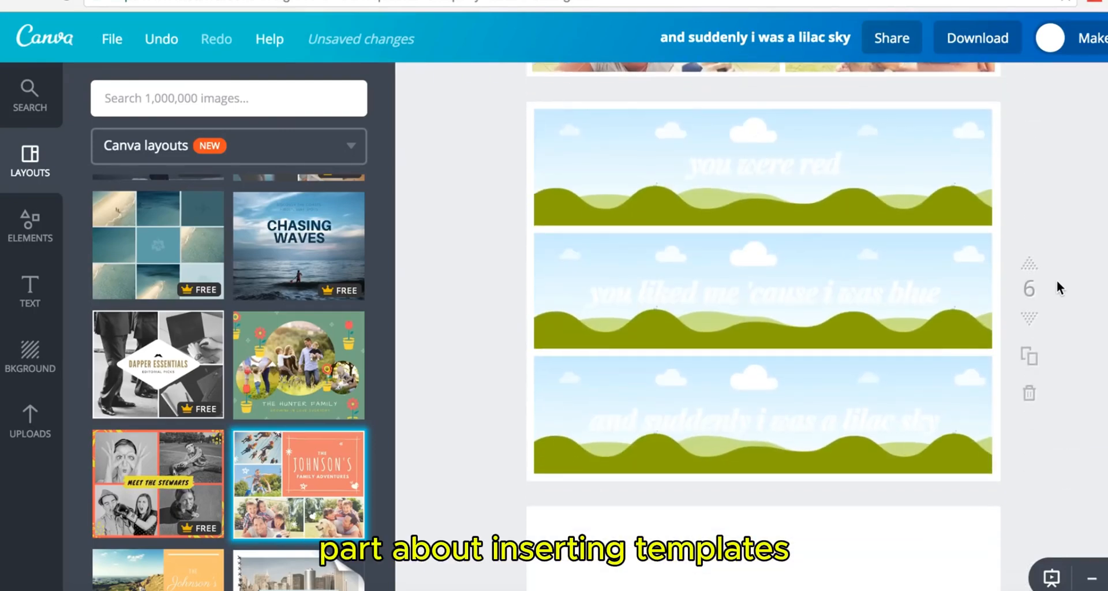
{"action": "scroll", "coordinate": [1058, 280], "scroll_direction": "up", "scroll_amount": 15}
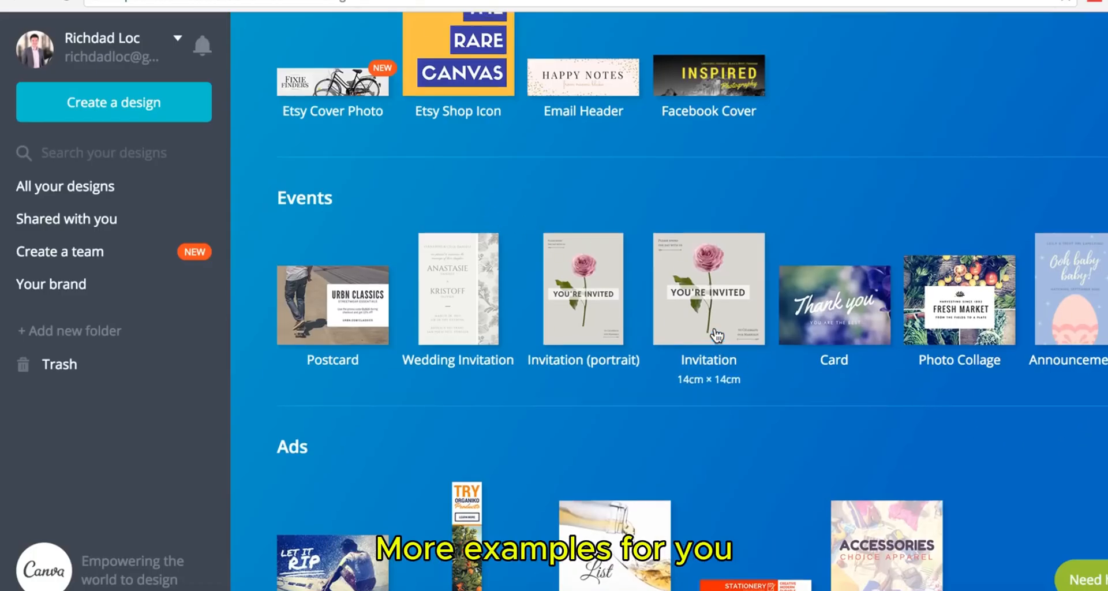
- Start a new Presentation (16:9) design
{"action": "scroll", "coordinate": [716, 336], "scroll_direction": "down", "scroll_amount": 10}
{"action": "scroll", "coordinate": [715, 337], "scroll_direction": "up", "scroll_amount": 1}
{"action": "scroll", "coordinate": [716, 335], "scroll_direction": "up", "scroll_amount": 10}
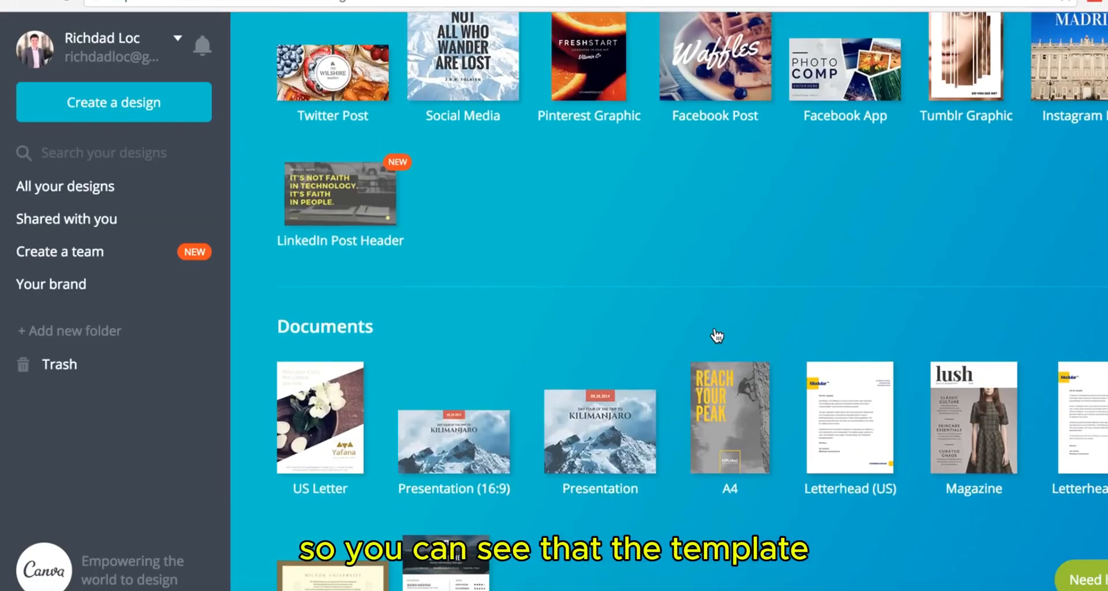
{"action": "scroll", "coordinate": [715, 327], "scroll_direction": "down", "scroll_amount": 3}
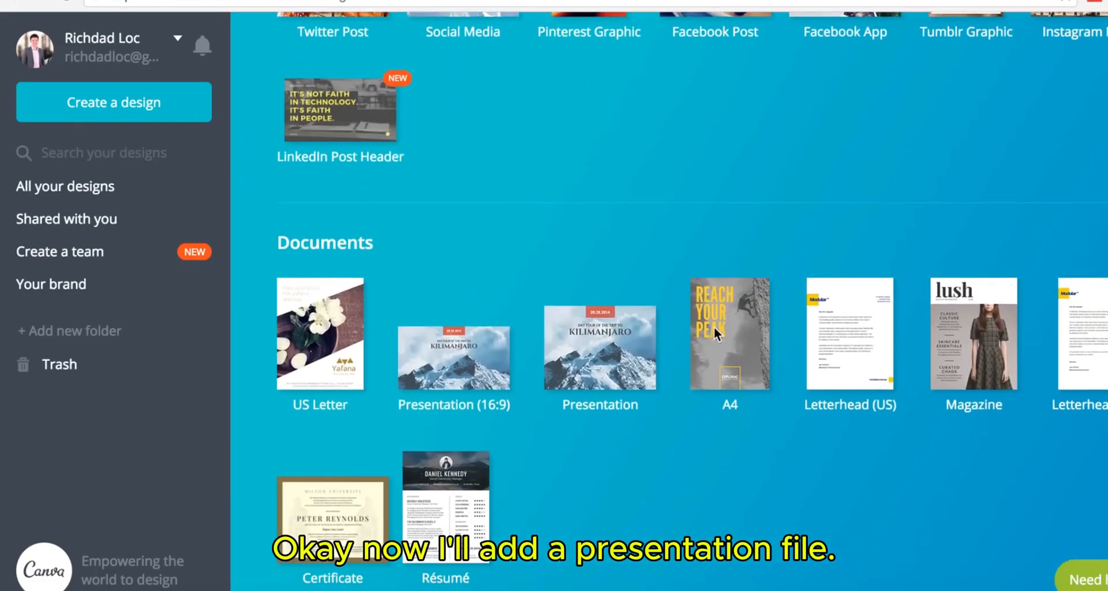
{"action": "left_click", "coordinate": [458, 381]}
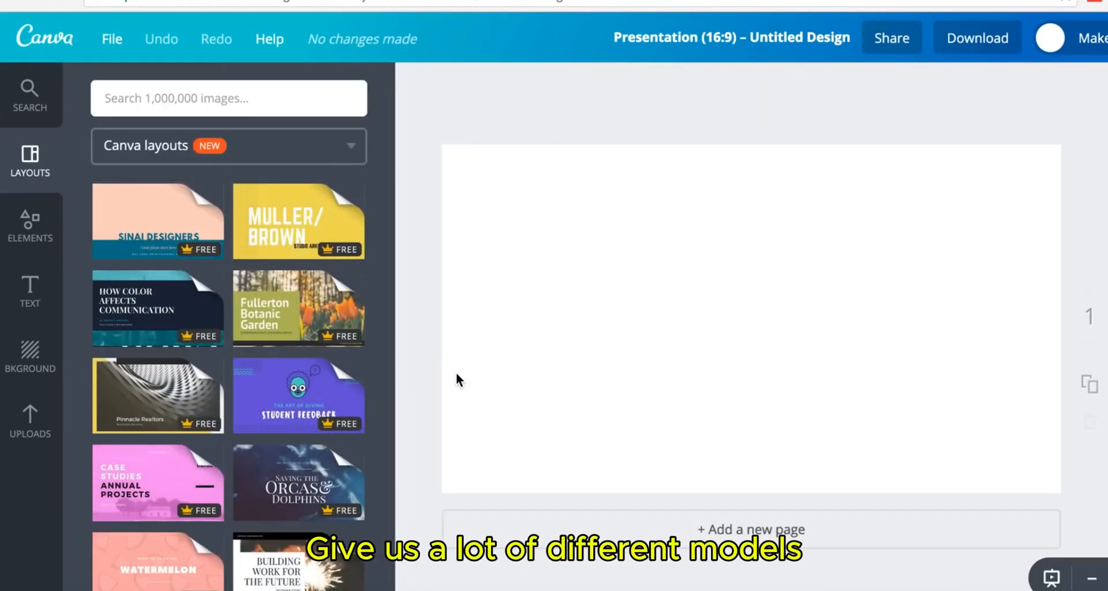
- Apply the Stockton Cafe Beginners' Coffee Brewing Course title layout to the first slide
{"action": "scroll", "coordinate": [282, 398], "scroll_direction": "down", "scroll_amount": 2}
{"action": "scroll", "coordinate": [281, 398], "scroll_direction": "down", "scroll_amount": 3}
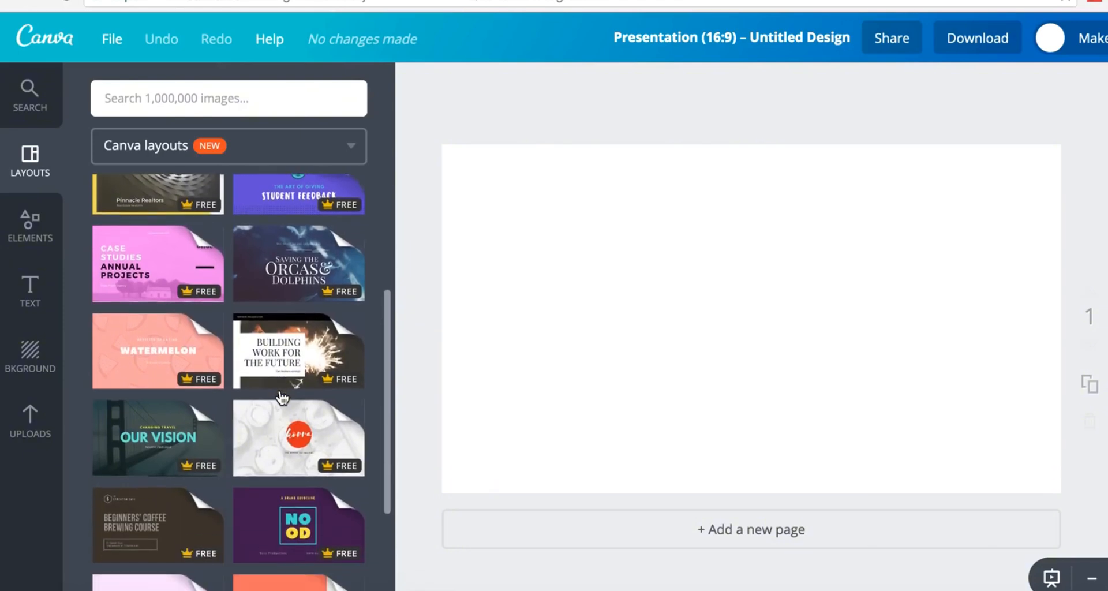
{"action": "scroll", "coordinate": [282, 399], "scroll_direction": "down", "scroll_amount": 2}
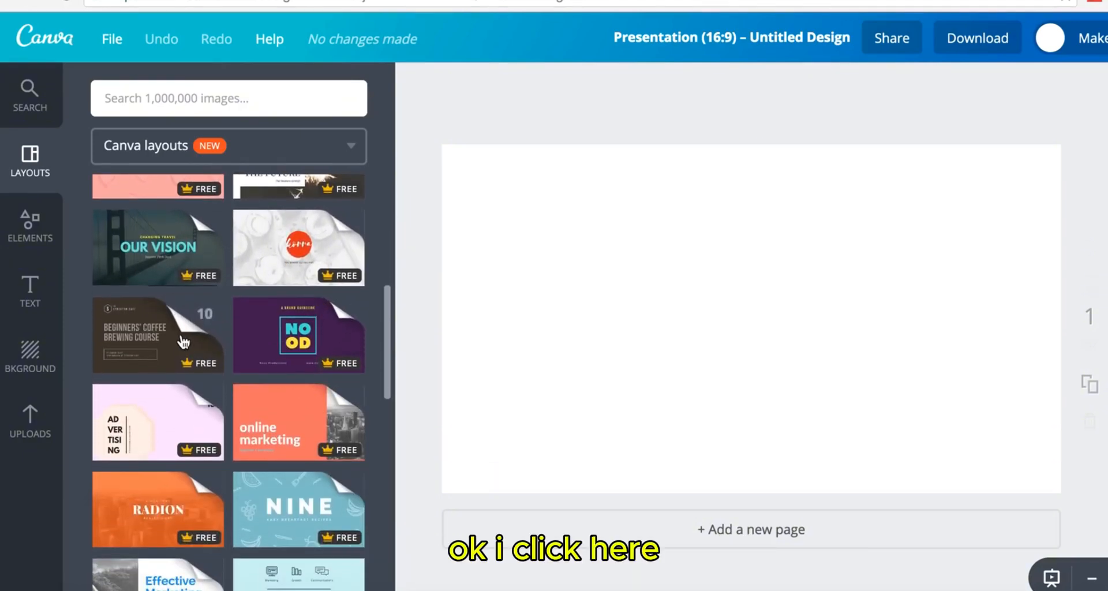
{"action": "left_click", "coordinate": [183, 343]}
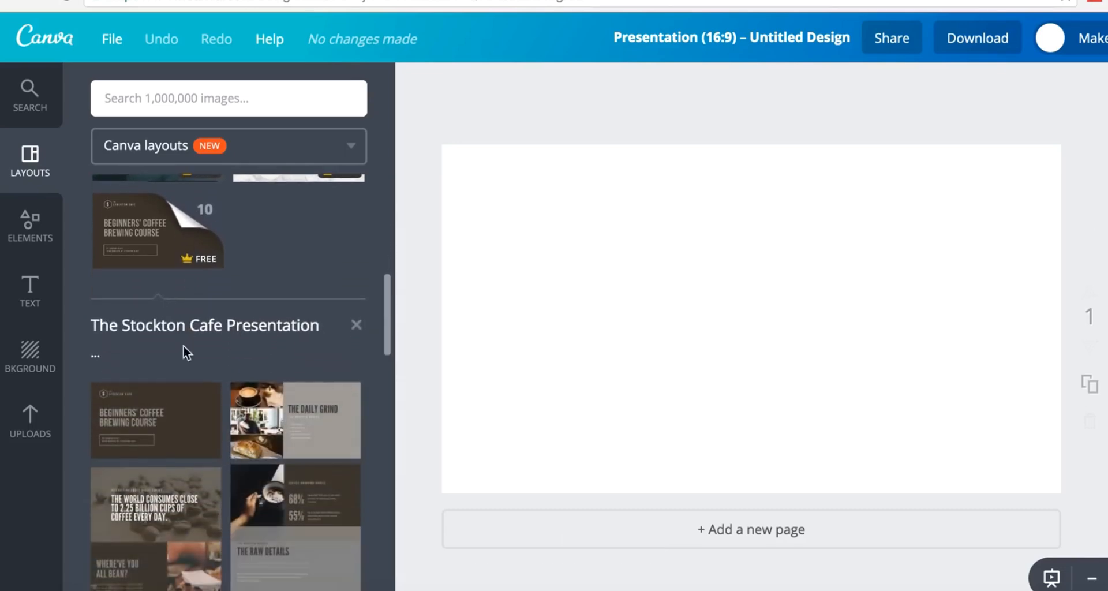
{"action": "left_click", "coordinate": [185, 434]}
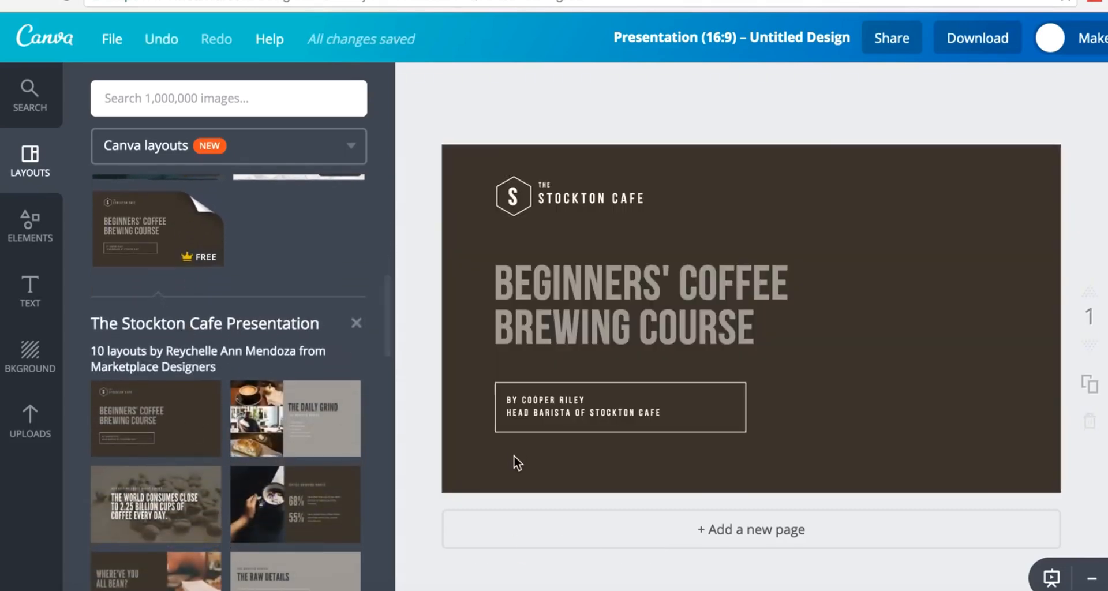
- Add pages 2 and 3 with The Daily Grind and the coffee consumption fact layouts
{"action": "left_click", "coordinate": [541, 523]}
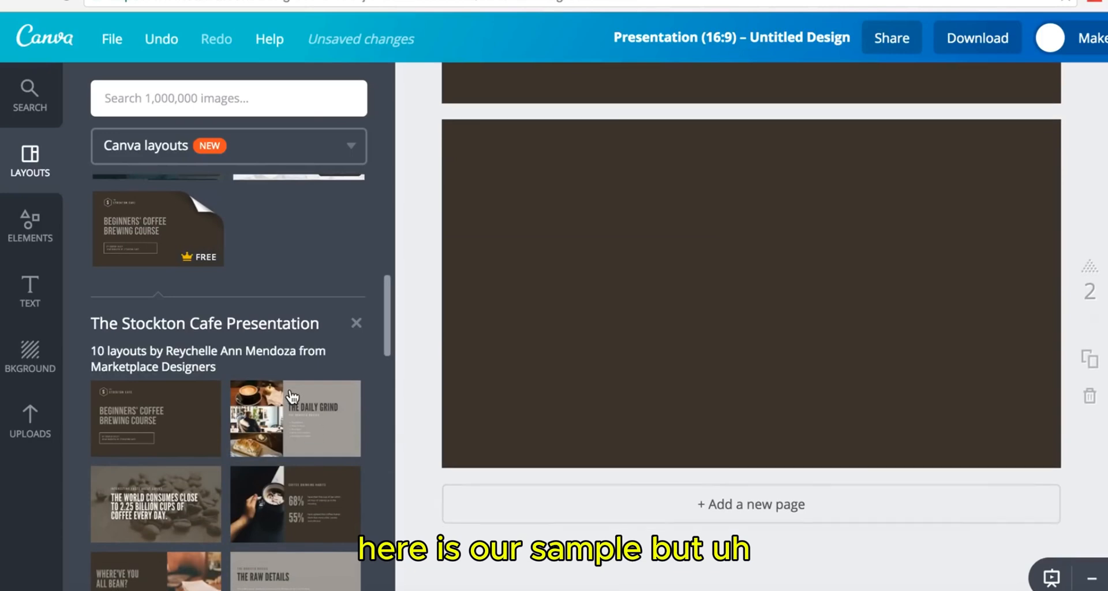
{"action": "scroll", "coordinate": [292, 397], "scroll_direction": "down", "scroll_amount": 1}
{"action": "scroll", "coordinate": [293, 397], "scroll_direction": "down", "scroll_amount": 1}
{"action": "left_click", "coordinate": [300, 336]}
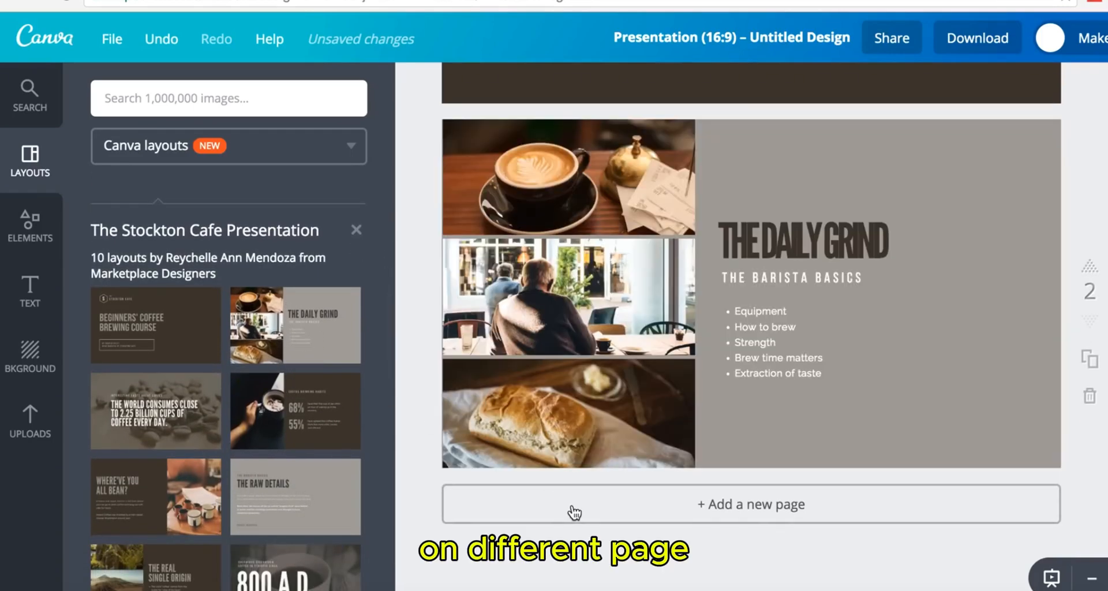
{"action": "left_click", "coordinate": [571, 512]}
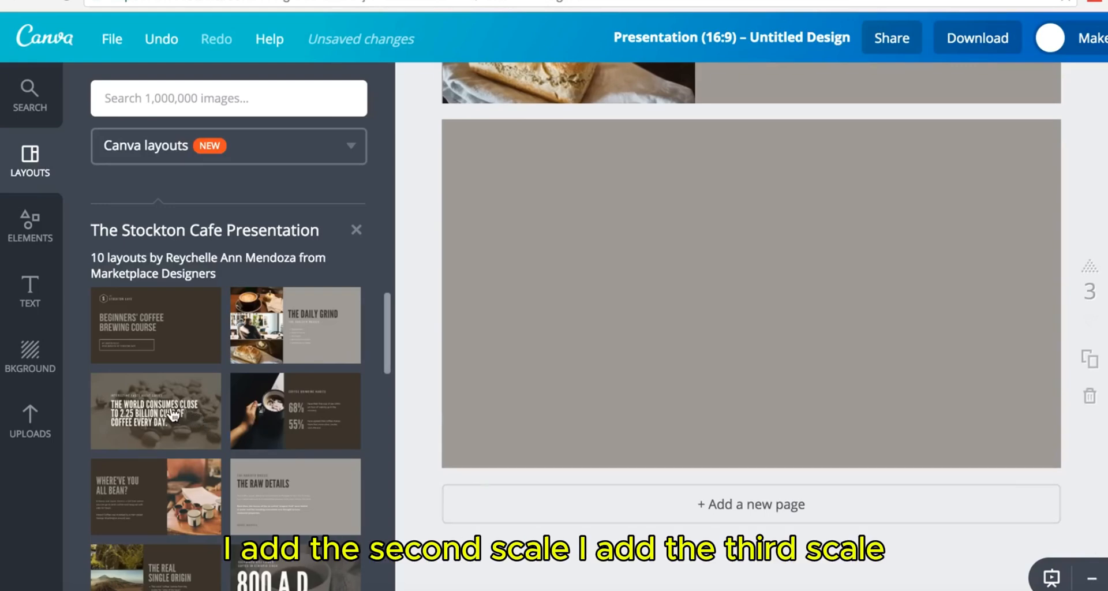
{"action": "left_click", "coordinate": [171, 415]}
- Add pages 4 and 5 with Coffee Drinking Habits and Where've You All Bean layouts
{"action": "left_click", "coordinate": [514, 512]}
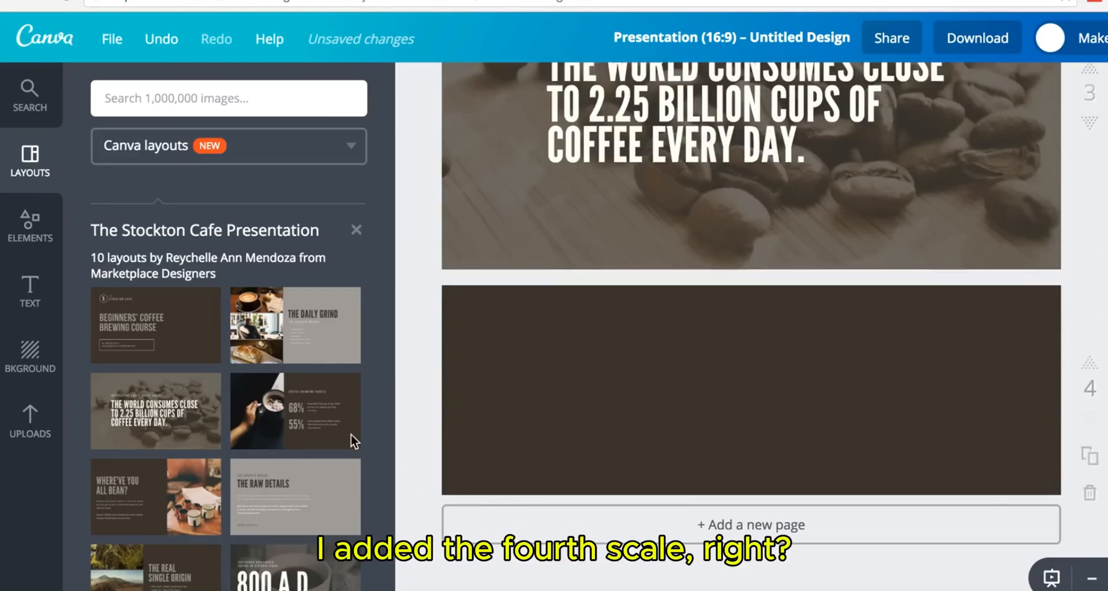
{"action": "left_click", "coordinate": [352, 435]}
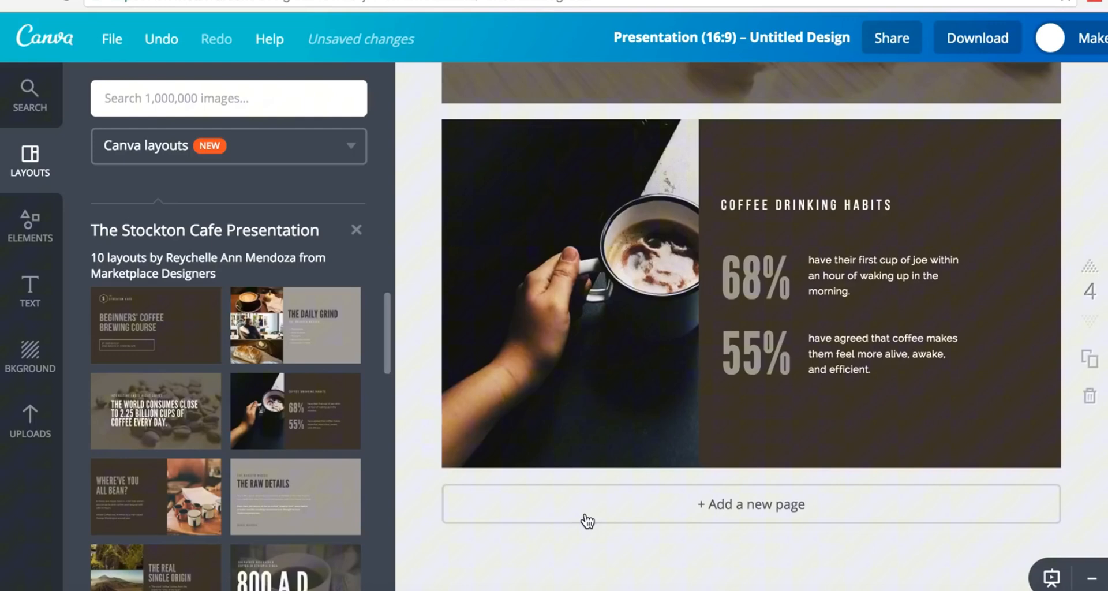
{"action": "left_click", "coordinate": [590, 521]}
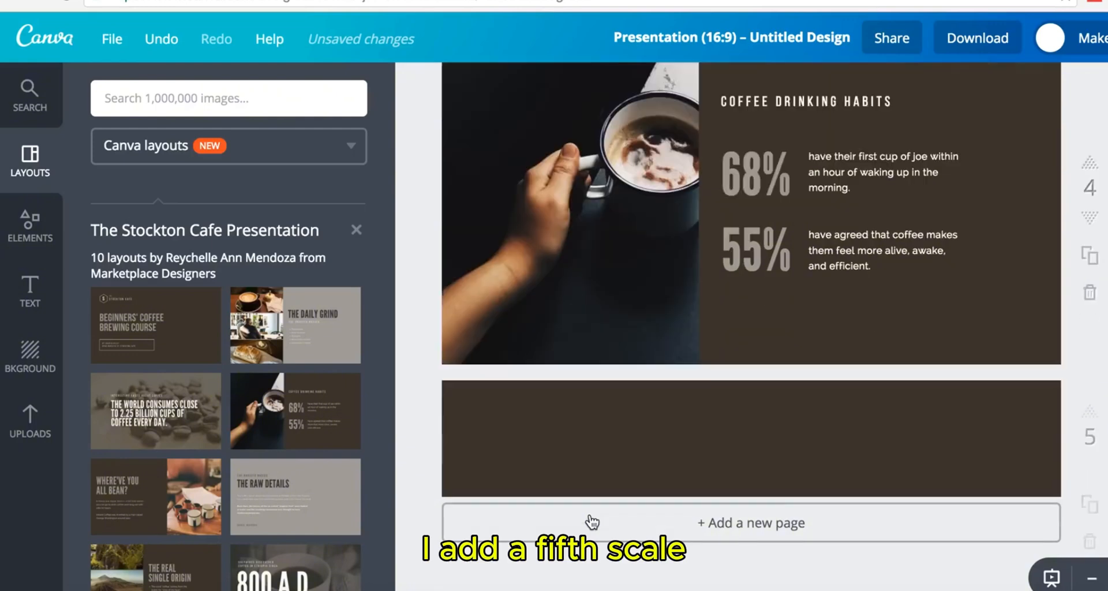
{"action": "scroll", "coordinate": [395, 452], "scroll_direction": "down", "scroll_amount": 2}
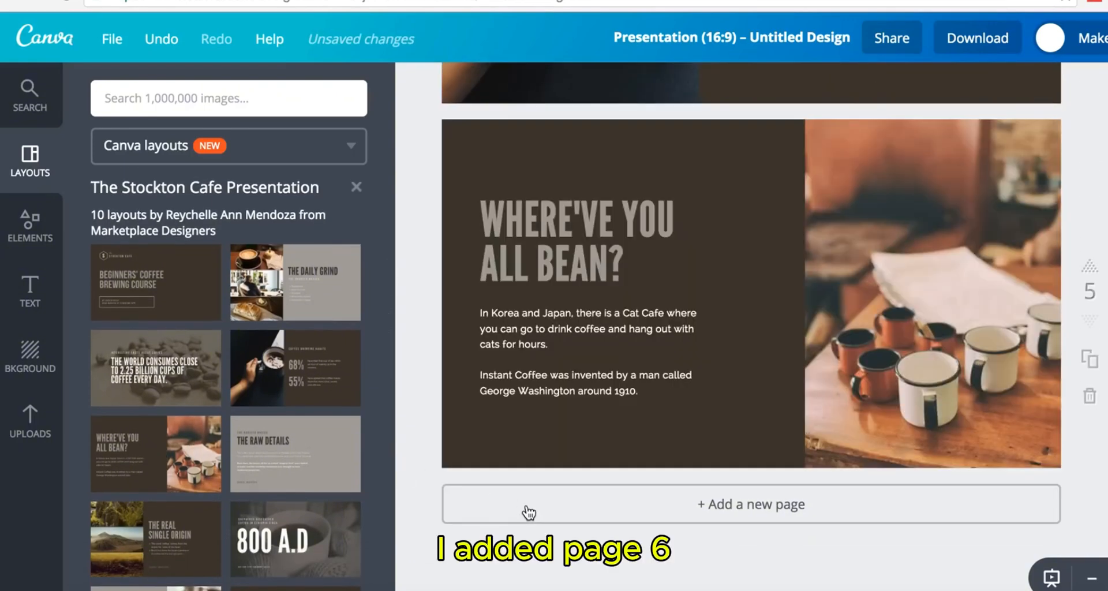
{"action": "left_click", "coordinate": [519, 505]}
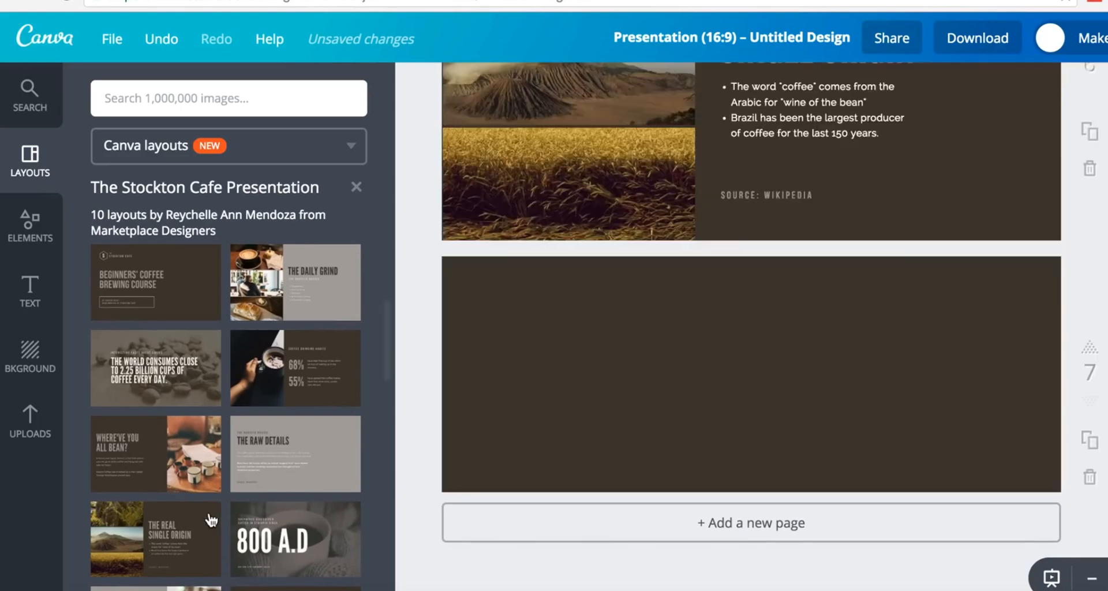
{"action": "scroll", "coordinate": [210, 522], "scroll_direction": "down", "scroll_amount": 4}
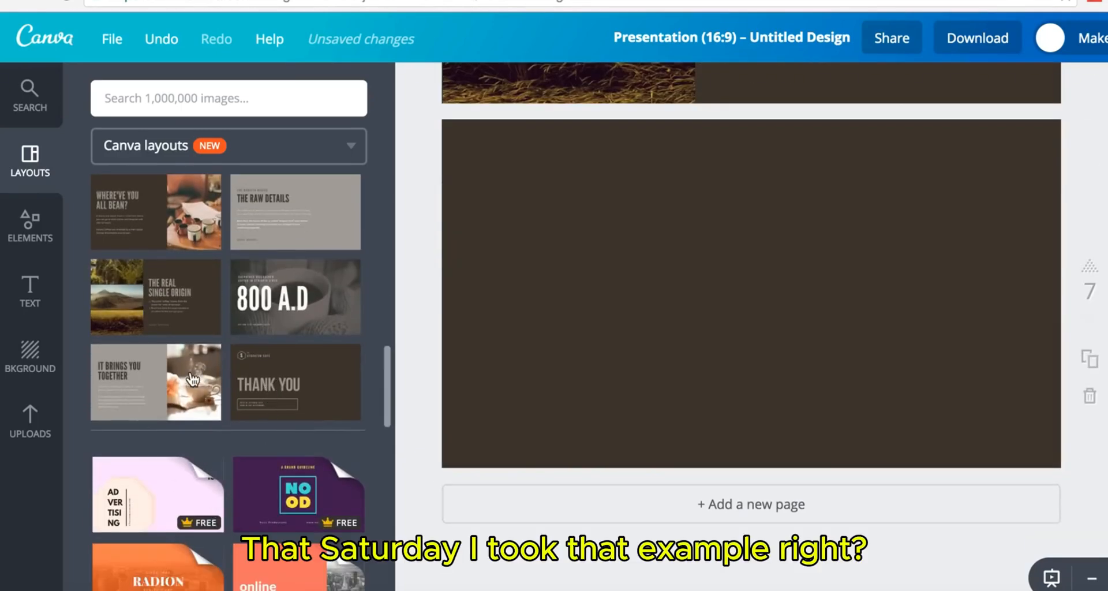
{"action": "scroll", "coordinate": [733, 287], "scroll_direction": "up", "scroll_amount": 15}
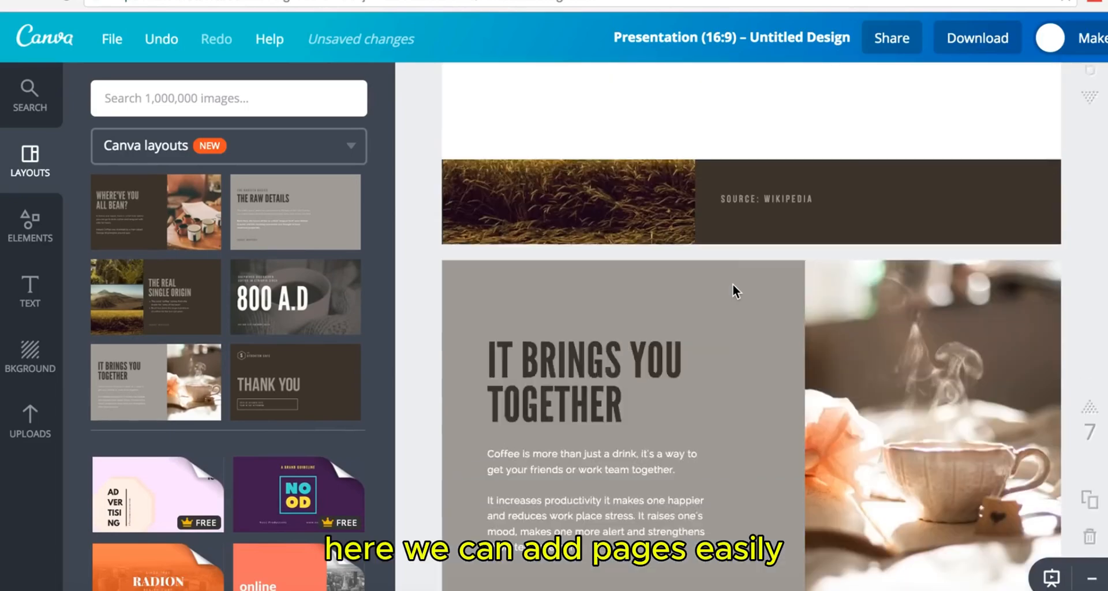
{"action": "scroll", "coordinate": [732, 283], "scroll_direction": "up", "scroll_amount": 20}
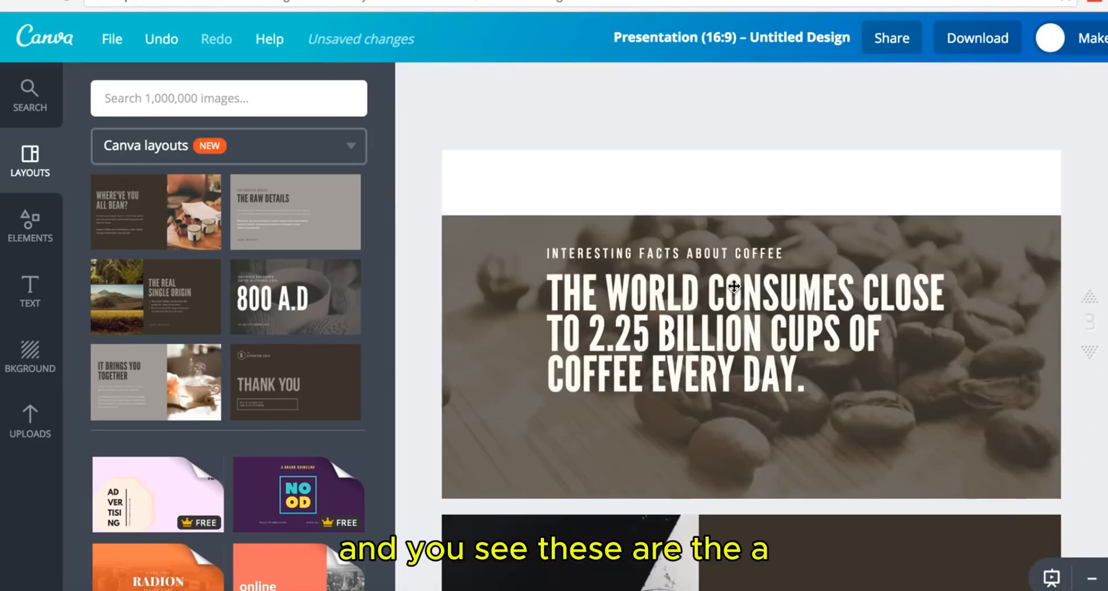
{"action": "scroll", "coordinate": [733, 282], "scroll_direction": "up", "scroll_amount": 4}
{"action": "scroll", "coordinate": [733, 283], "scroll_direction": "down", "scroll_amount": 12}
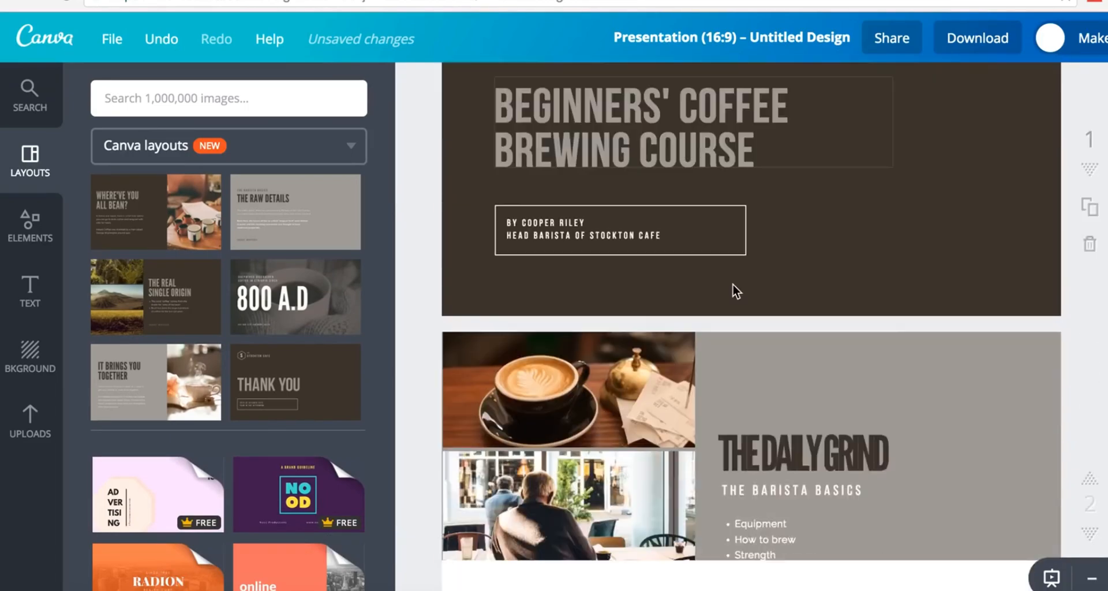
{"action": "scroll", "coordinate": [733, 286], "scroll_direction": "down", "scroll_amount": 20}
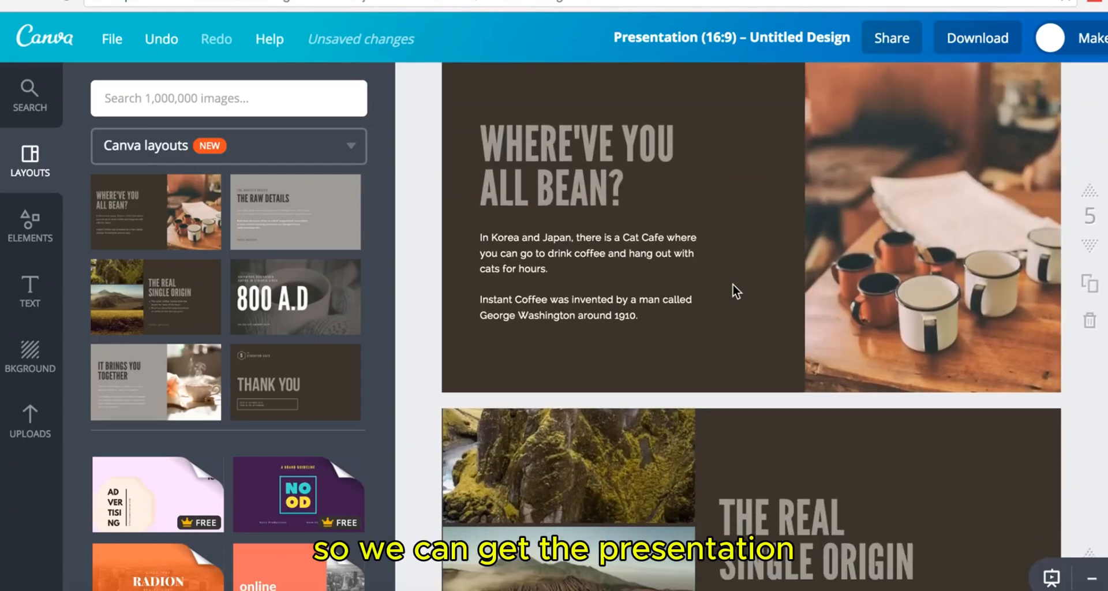
{"action": "scroll", "coordinate": [732, 283], "scroll_direction": "down", "scroll_amount": 2}
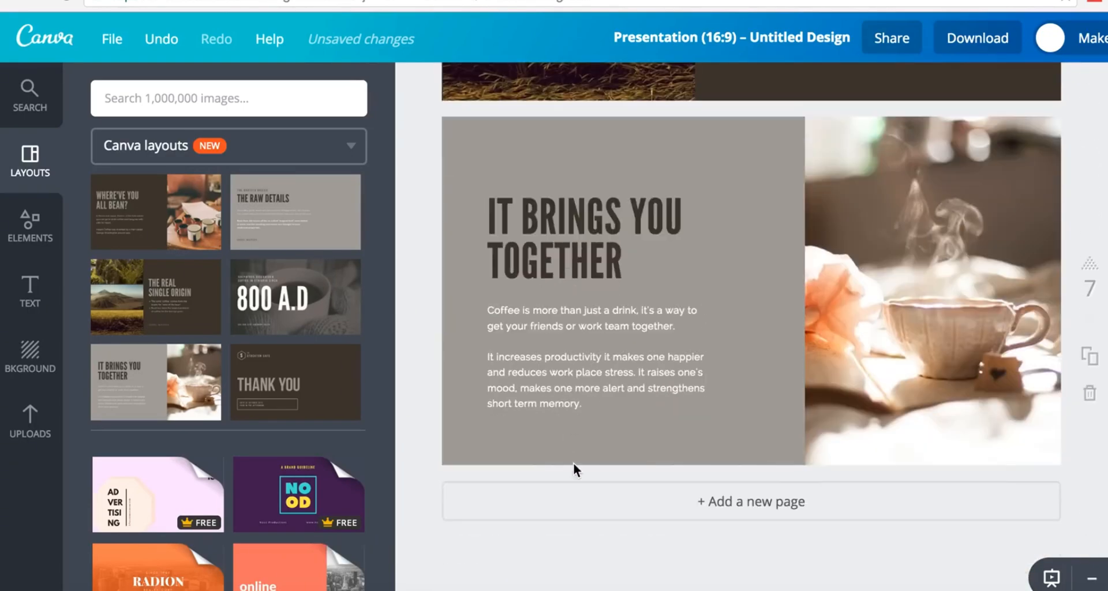
{"action": "scroll", "coordinate": [265, 404], "scroll_direction": "down", "scroll_amount": 8}
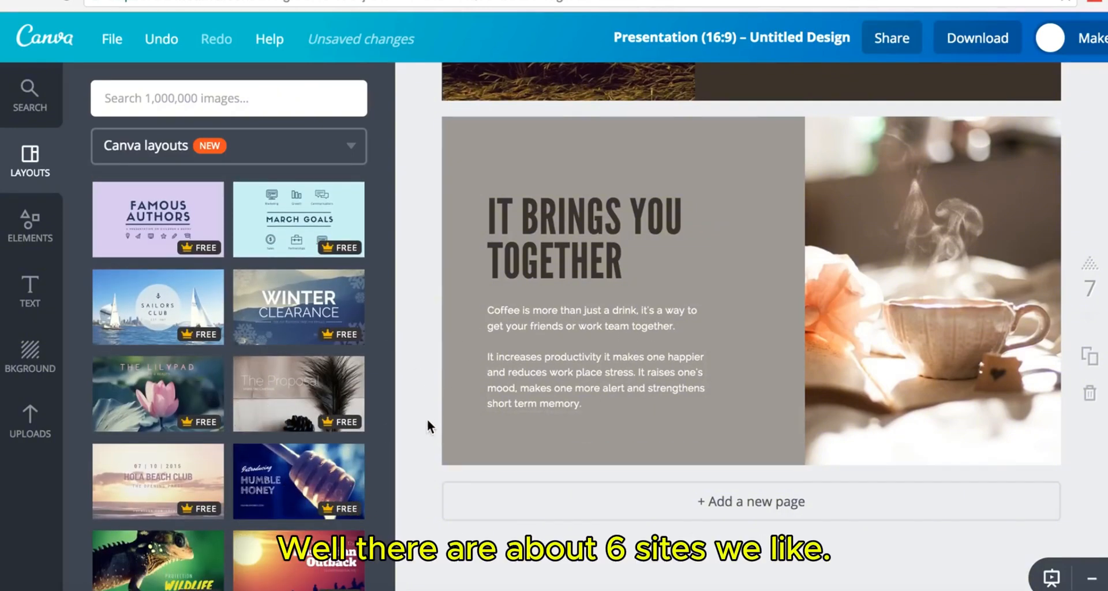
- Apply March Goals to page 7, then add a new page with the Wine Tasting layout
{"action": "left_click", "coordinate": [245, 233]}
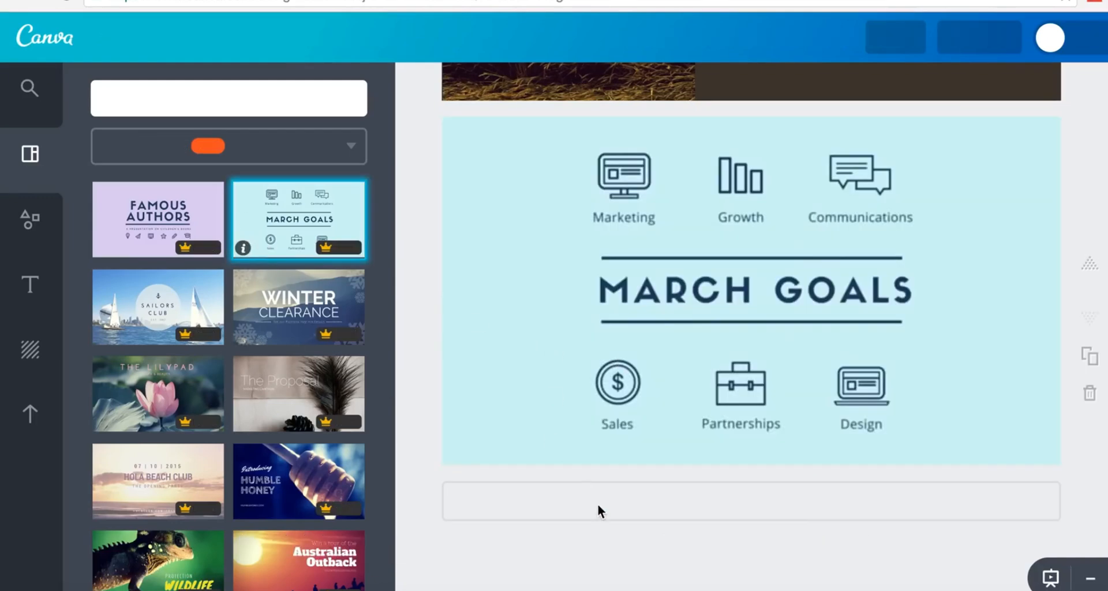
{"action": "left_click", "coordinate": [611, 512]}
{"action": "left_click", "coordinate": [615, 512]}
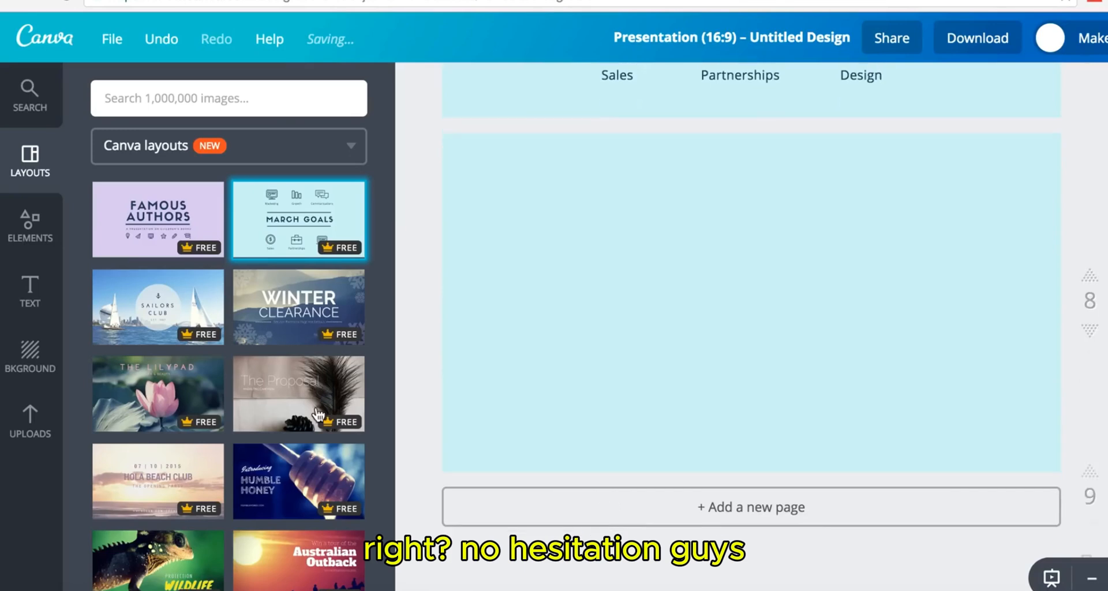
{"action": "scroll", "coordinate": [257, 422], "scroll_direction": "down", "scroll_amount": 3}
{"action": "scroll", "coordinate": [254, 423], "scroll_direction": "down", "scroll_amount": 2}
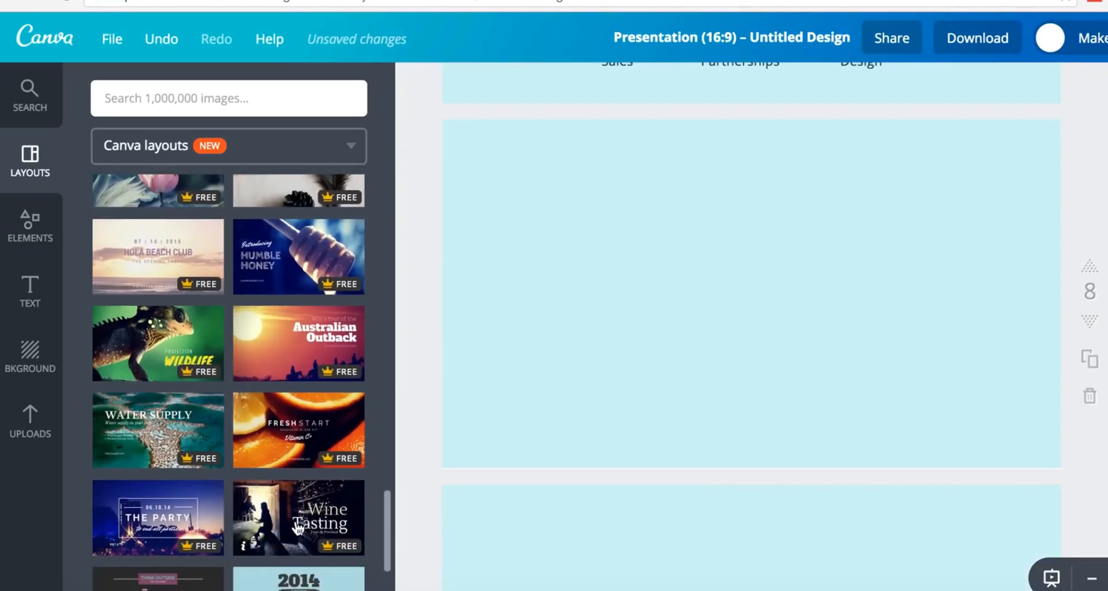
{"action": "left_click", "coordinate": [268, 523]}
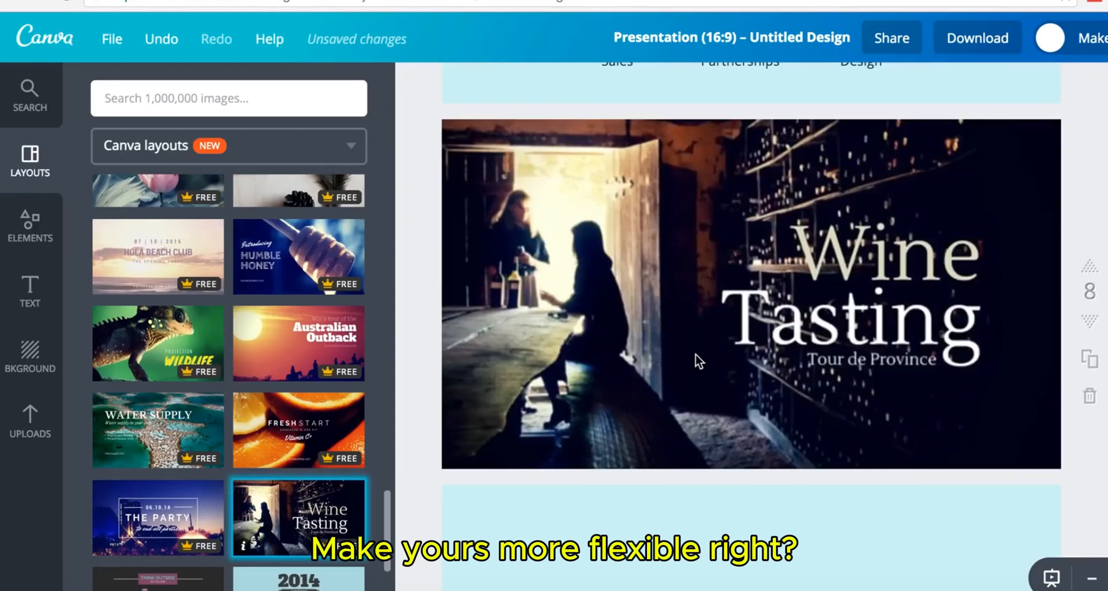
{"action": "scroll", "coordinate": [607, 331], "scroll_direction": "up", "scroll_amount": 15}
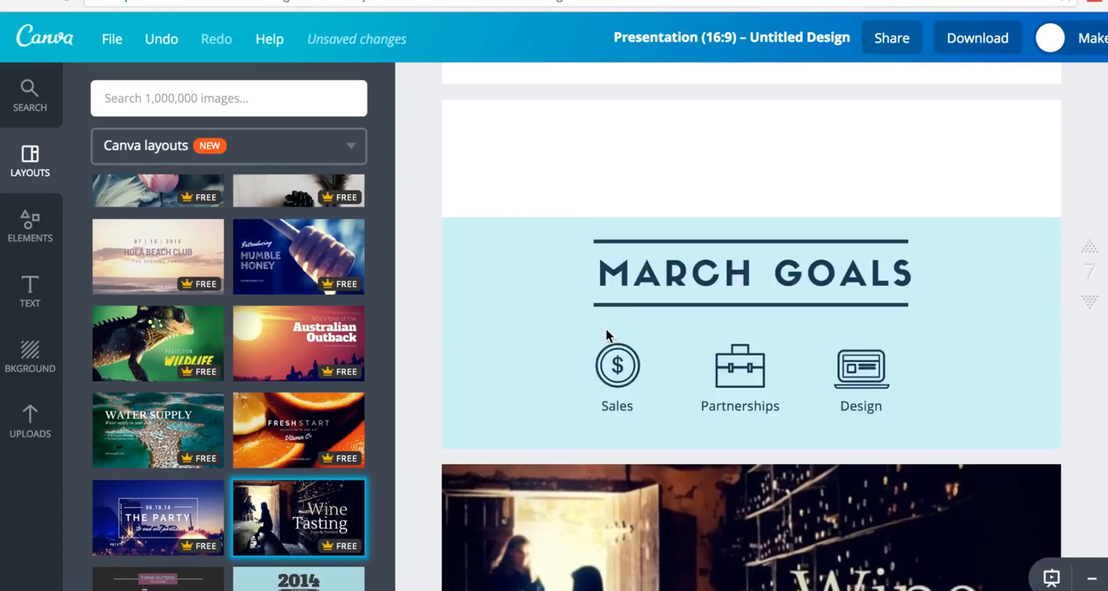
{"action": "scroll", "coordinate": [607, 330], "scroll_direction": "up", "scroll_amount": 10}
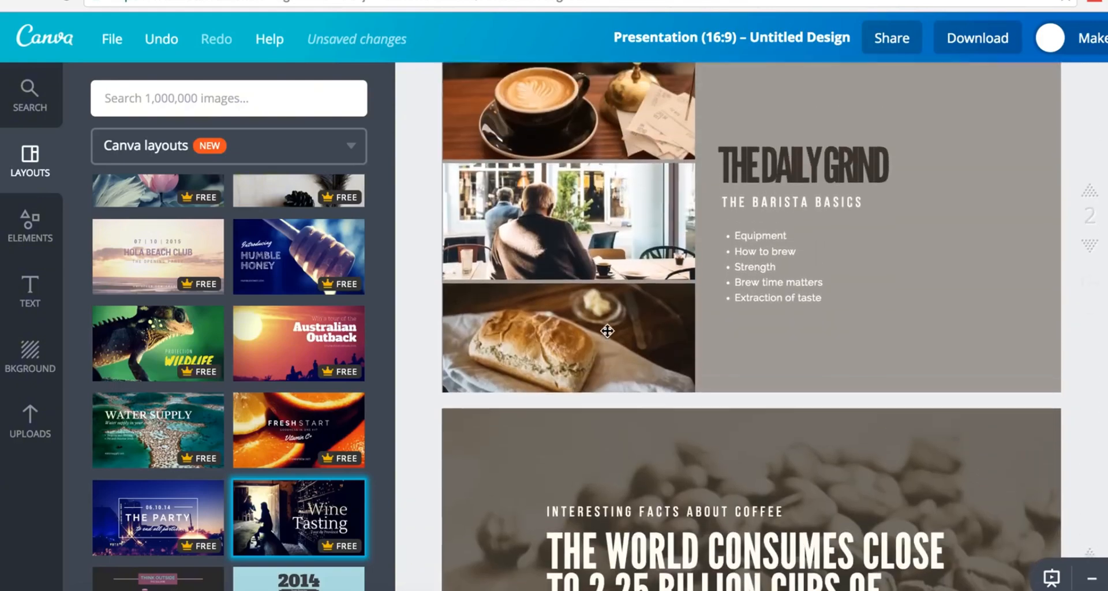
{"action": "scroll", "coordinate": [607, 330], "scroll_direction": "up", "scroll_amount": 3}
{"action": "scroll", "coordinate": [608, 331], "scroll_direction": "down", "scroll_amount": 20}
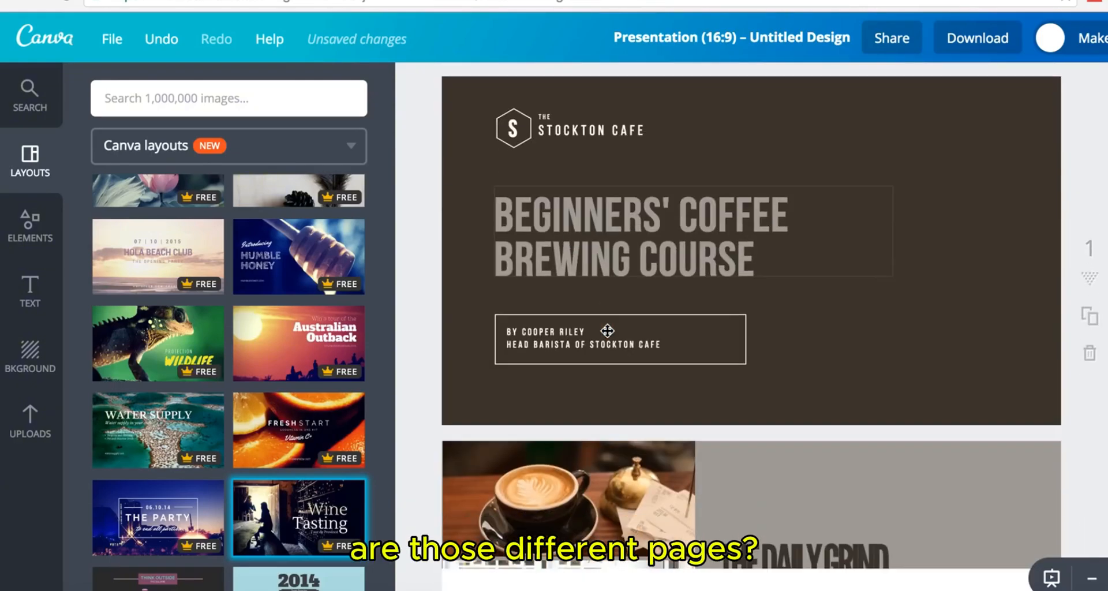
{"action": "scroll", "coordinate": [607, 334], "scroll_direction": "down", "scroll_amount": 10}
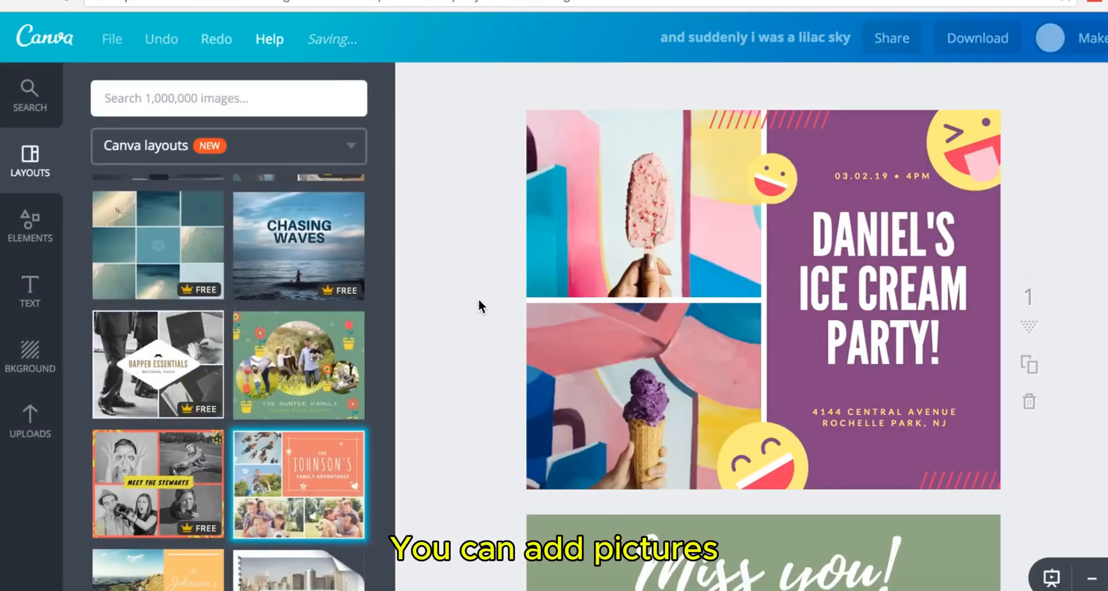
- Show the images already uploaded alongside the ice cream party design
{"action": "scroll", "coordinate": [479, 299], "scroll_direction": "down", "scroll_amount": 10}
{"action": "scroll", "coordinate": [479, 299], "scroll_direction": "up", "scroll_amount": 9}
{"action": "scroll", "coordinate": [479, 299], "scroll_direction": "up", "scroll_amount": 1}
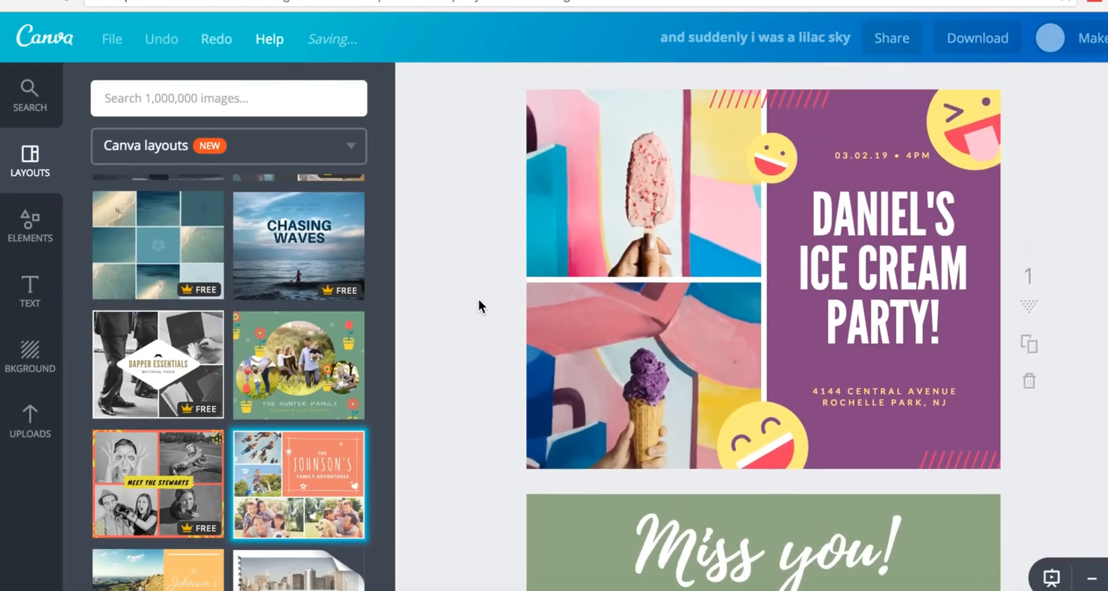
{"action": "scroll", "coordinate": [460, 300], "scroll_direction": "up", "scroll_amount": 1}
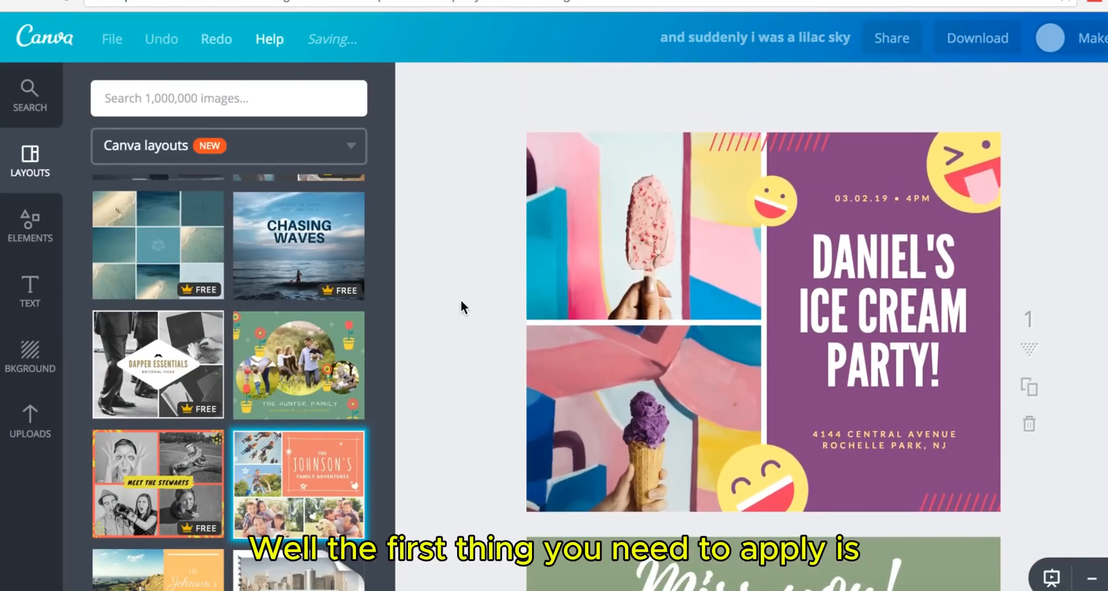
{"action": "left_click", "coordinate": [32, 424]}
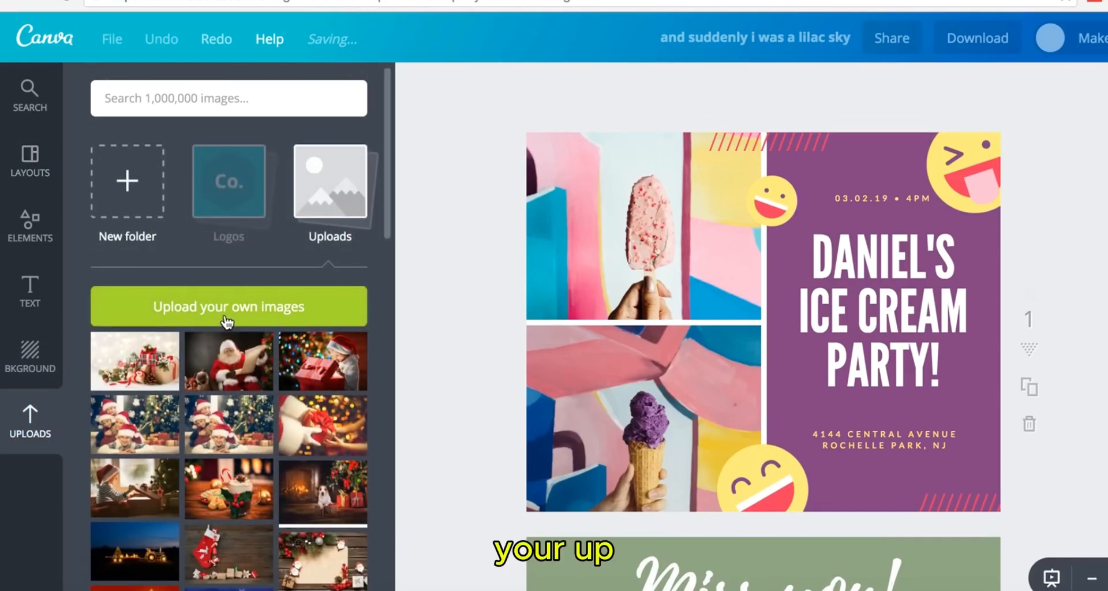
- Create a new uploads folder, then pick an image file from the computer to upload
{"action": "left_click", "coordinate": [130, 190]}
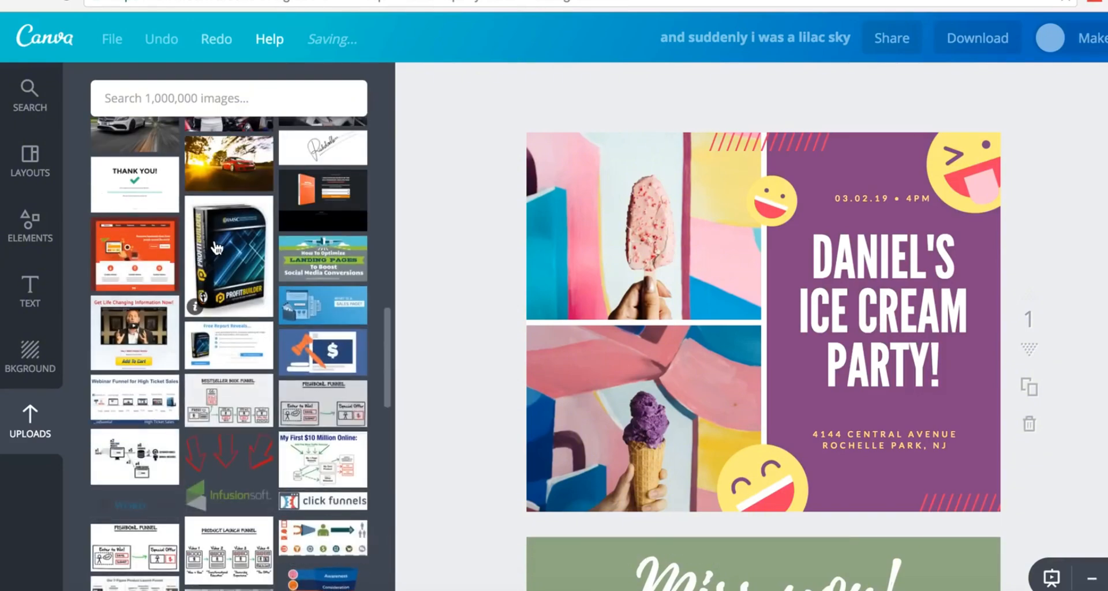
{"action": "left_click", "coordinate": [46, 417]}
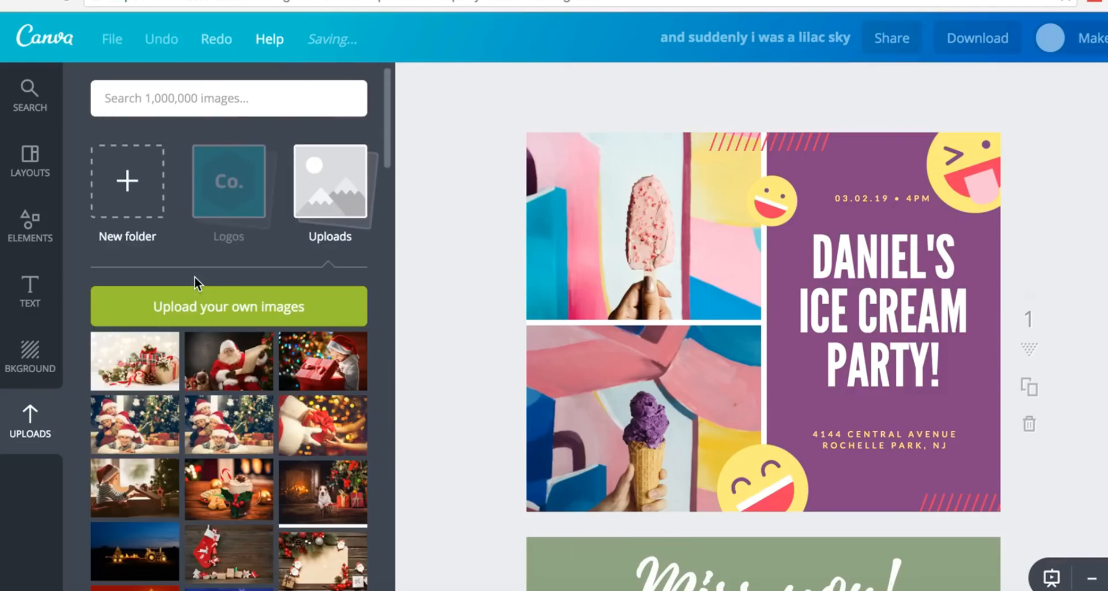
{"action": "left_click", "coordinate": [218, 315]}
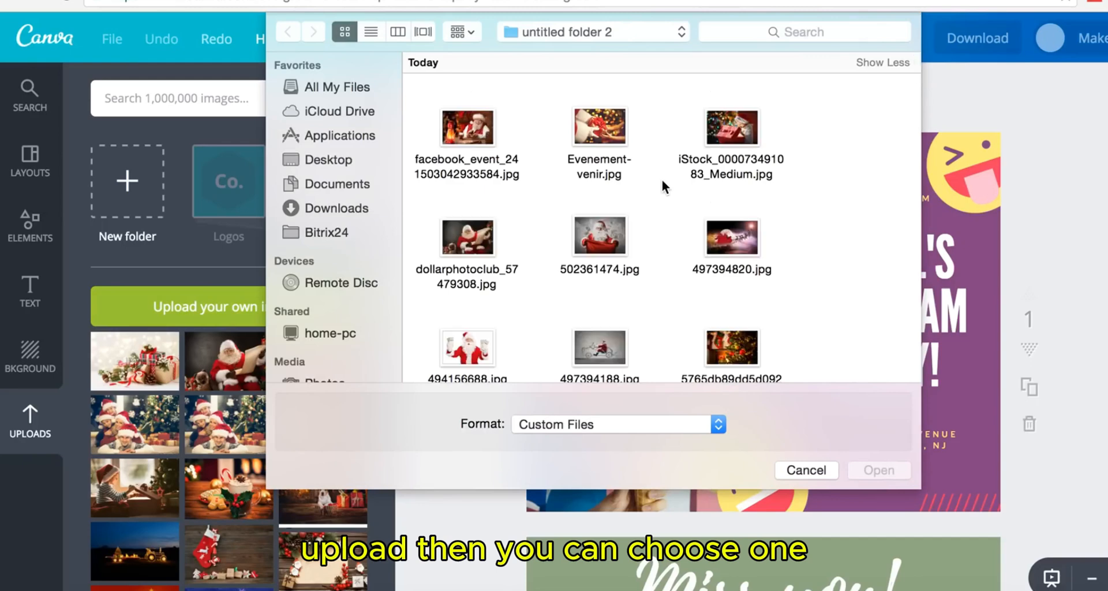
- Upload the red-background couple photo 607899346.jpg from the file picker
{"action": "scroll", "coordinate": [647, 223], "scroll_direction": "down", "scroll_amount": 5}
{"action": "scroll", "coordinate": [646, 226], "scroll_direction": "down", "scroll_amount": 2}
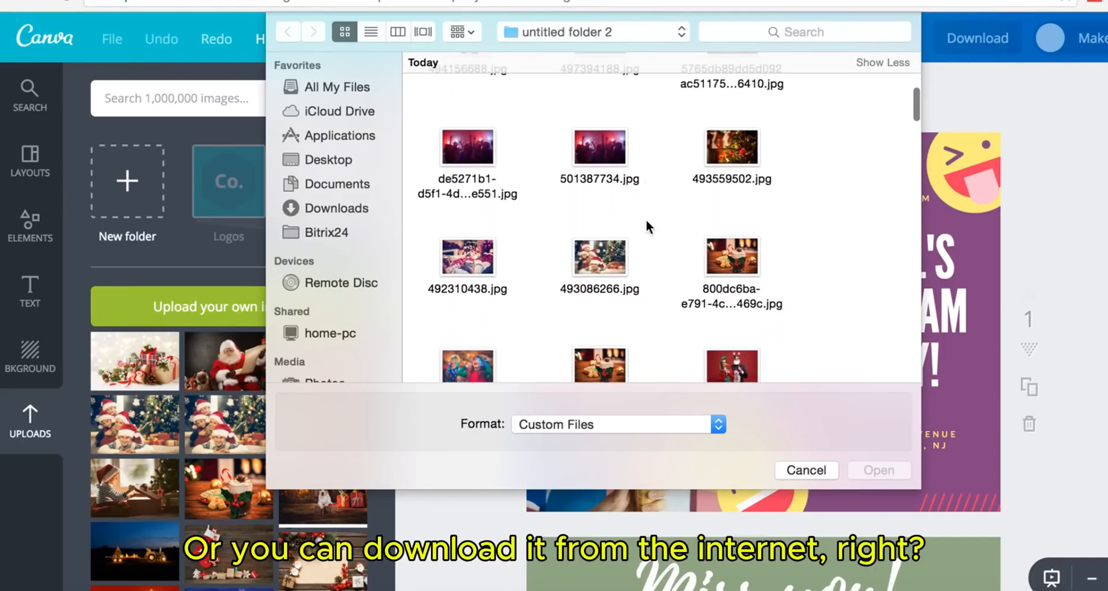
{"action": "scroll", "coordinate": [647, 222], "scroll_direction": "down", "scroll_amount": 5}
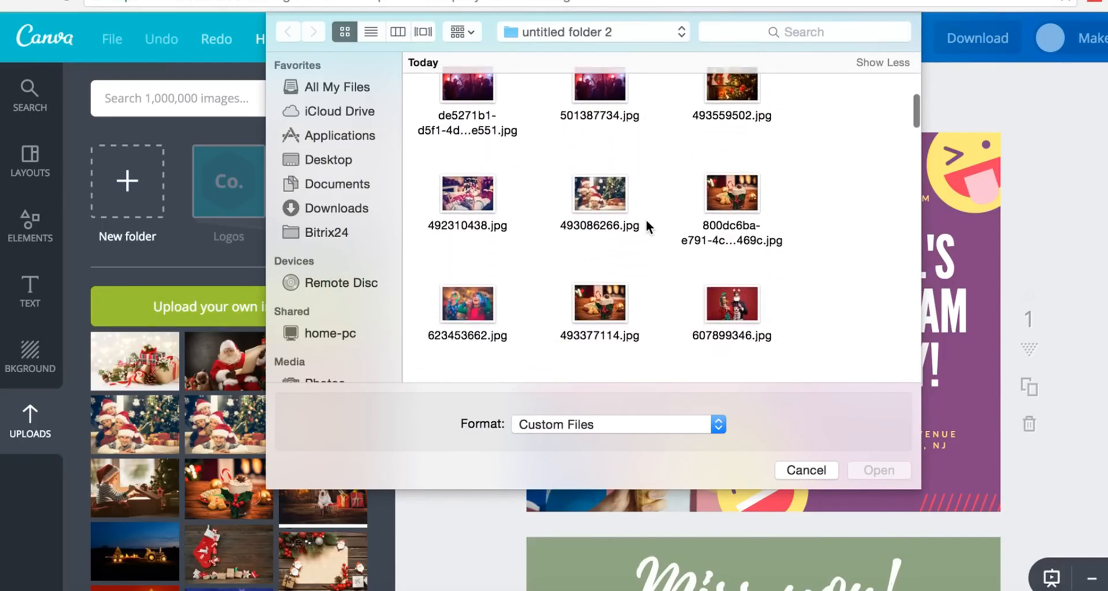
{"action": "left_click", "coordinate": [728, 251]}
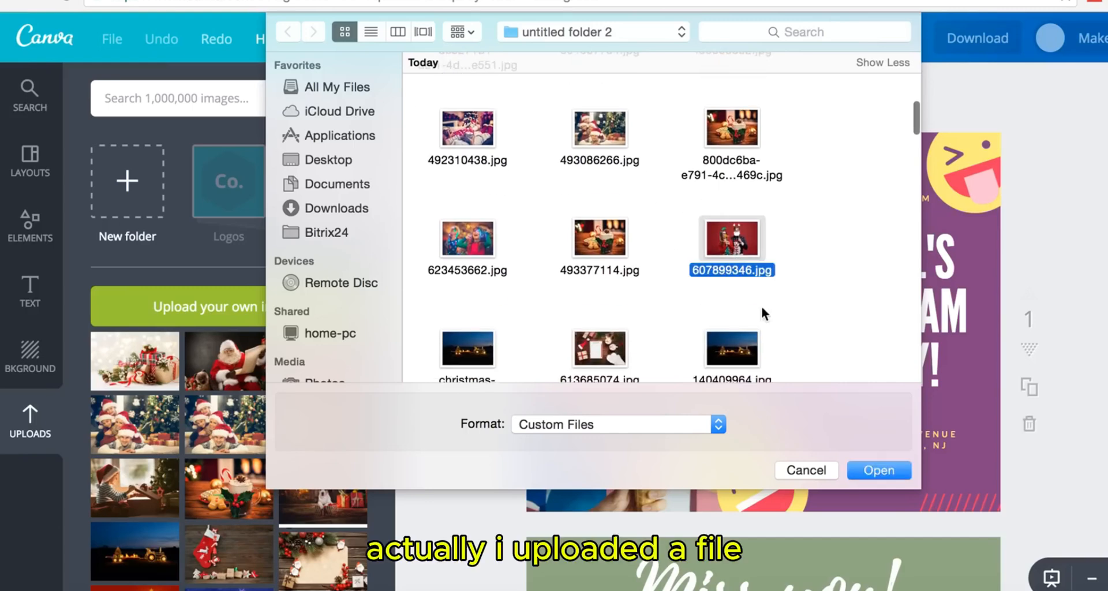
{"action": "left_click", "coordinate": [886, 470]}
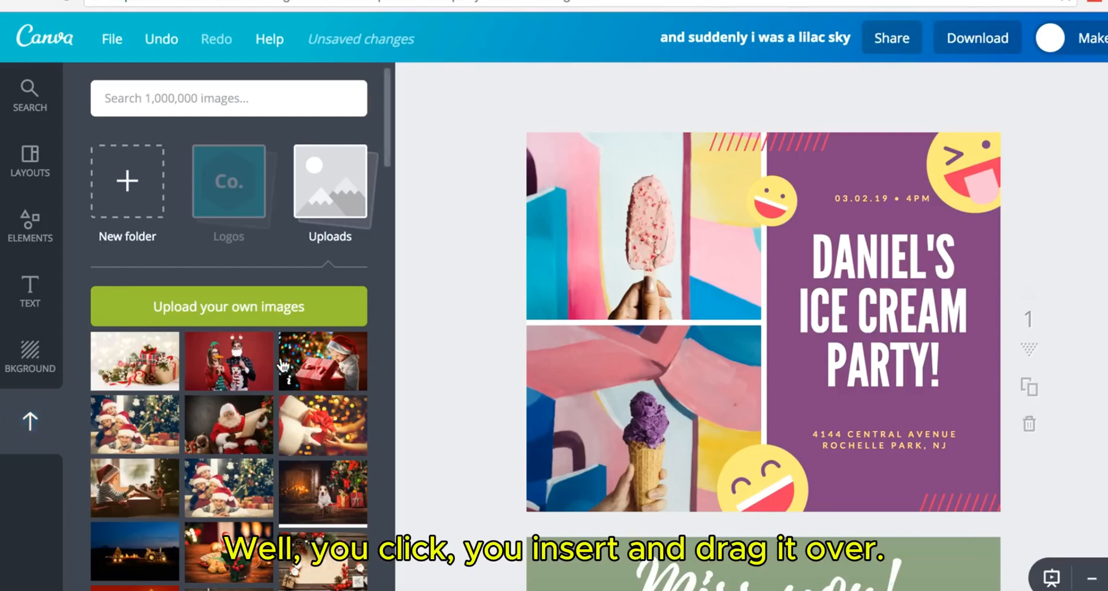
- Fill page 1's left slots with the couple and fireplace-dog photos and reframe both
{"action": "left_click_drag", "start_coordinate": [231, 361], "coordinate": [645, 191]}
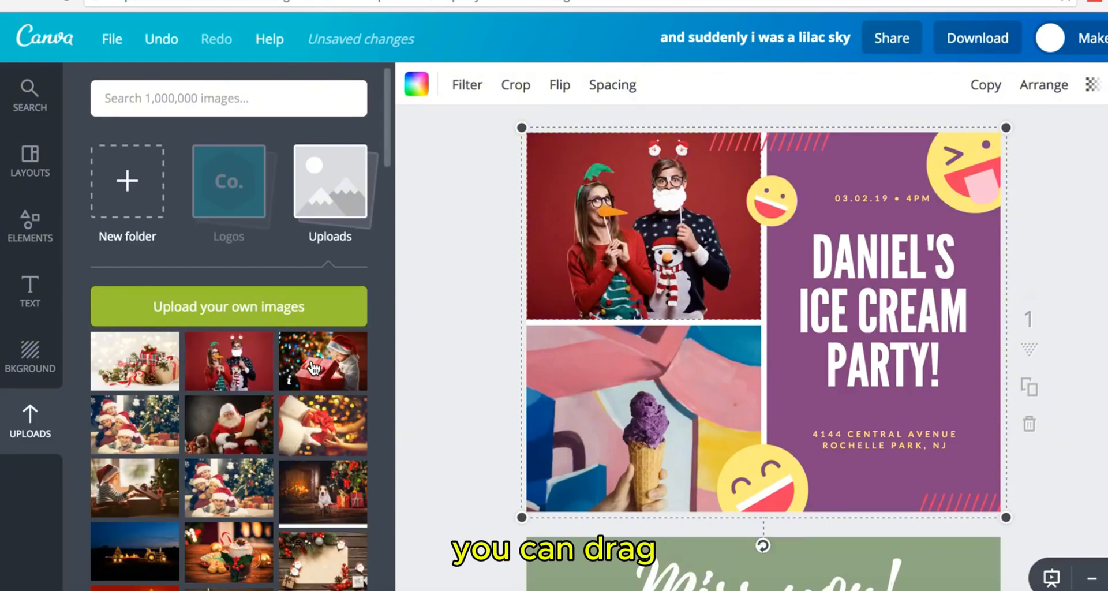
{"action": "left_click_drag", "start_coordinate": [312, 368], "coordinate": [668, 406]}
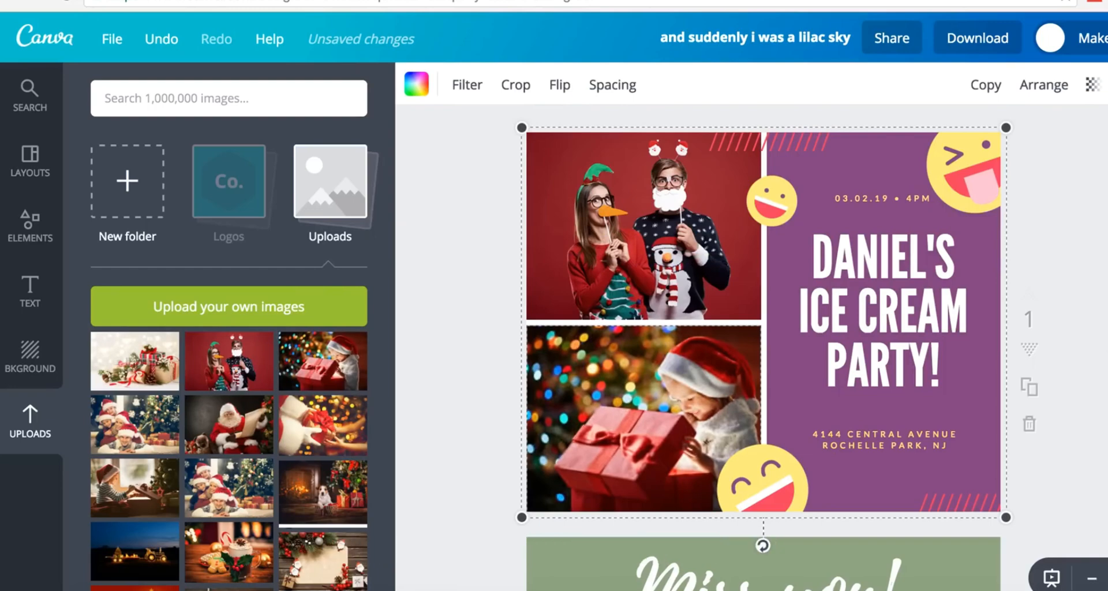
{"action": "left_click_drag", "start_coordinate": [349, 500], "coordinate": [670, 425]}
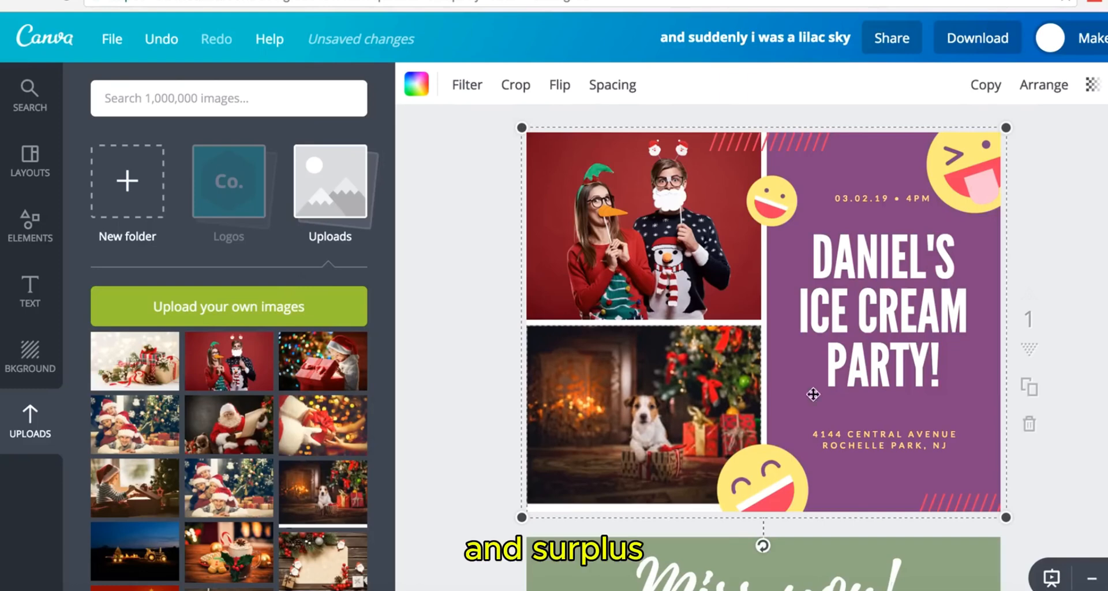
{"action": "double_click", "coordinate": [652, 428]}
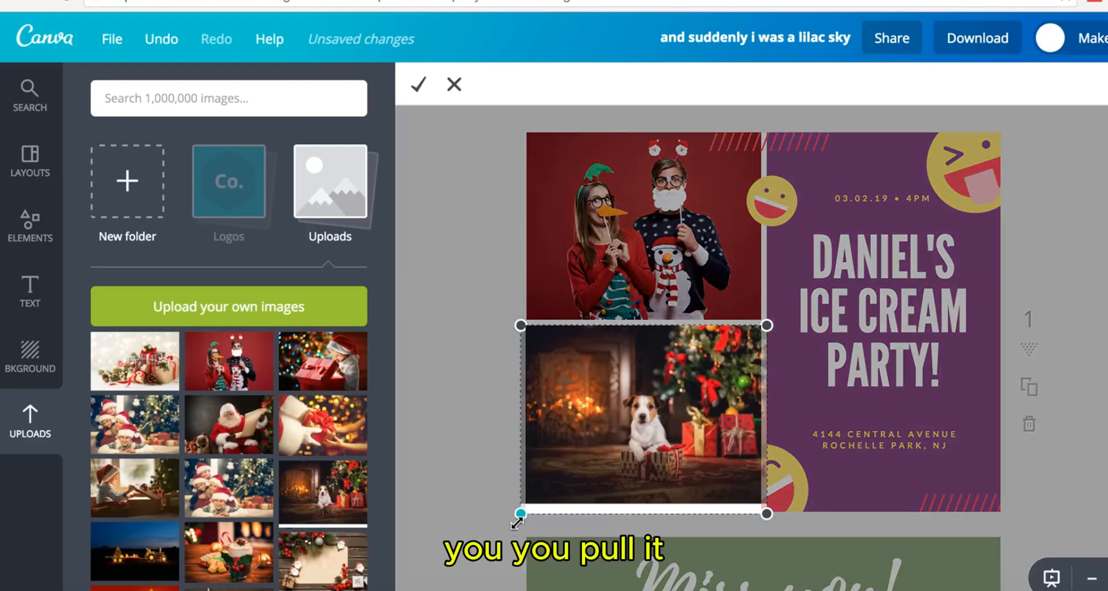
{"action": "left_click_drag", "start_coordinate": [517, 523], "coordinate": [479, 549]}
{"action": "left_click", "coordinate": [416, 86]}
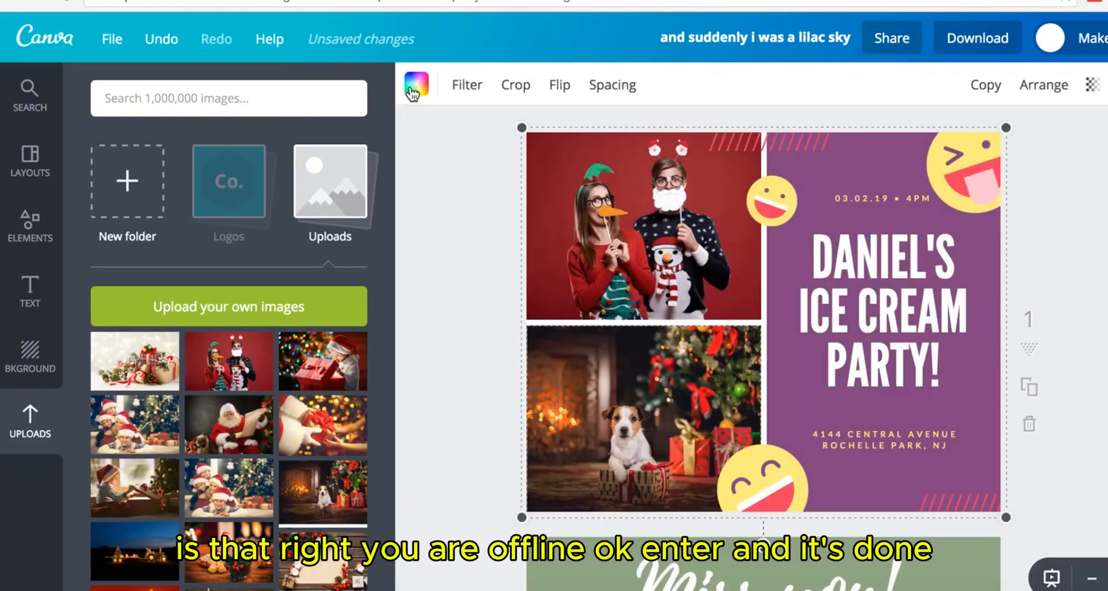
{"action": "double_click", "coordinate": [627, 226]}
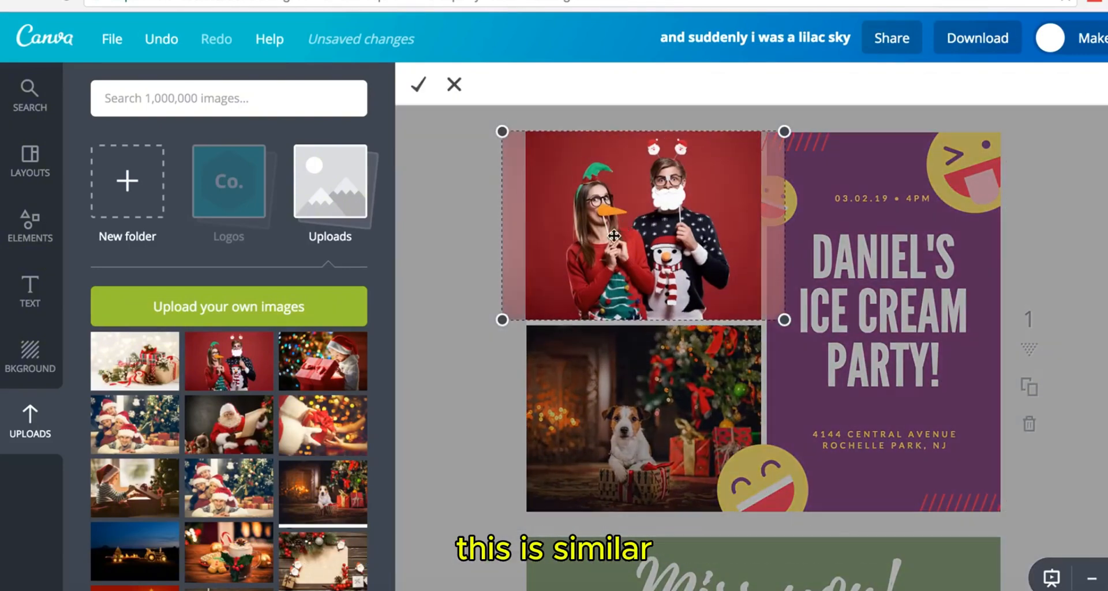
{"action": "left_click_drag", "start_coordinate": [621, 244], "coordinate": [619, 245]}
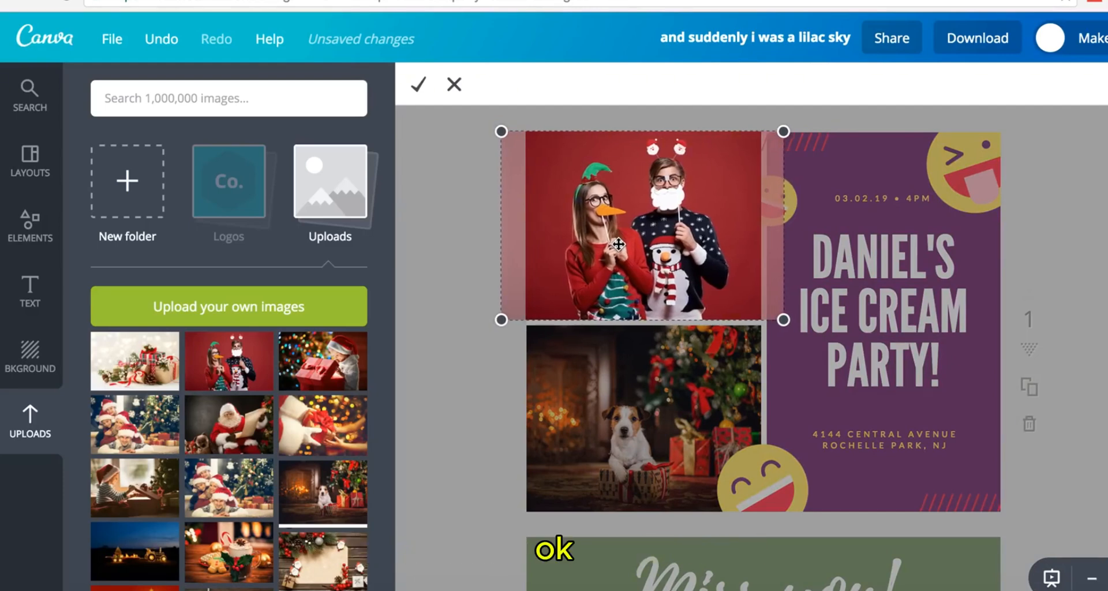
{"action": "left_click", "coordinate": [417, 91]}
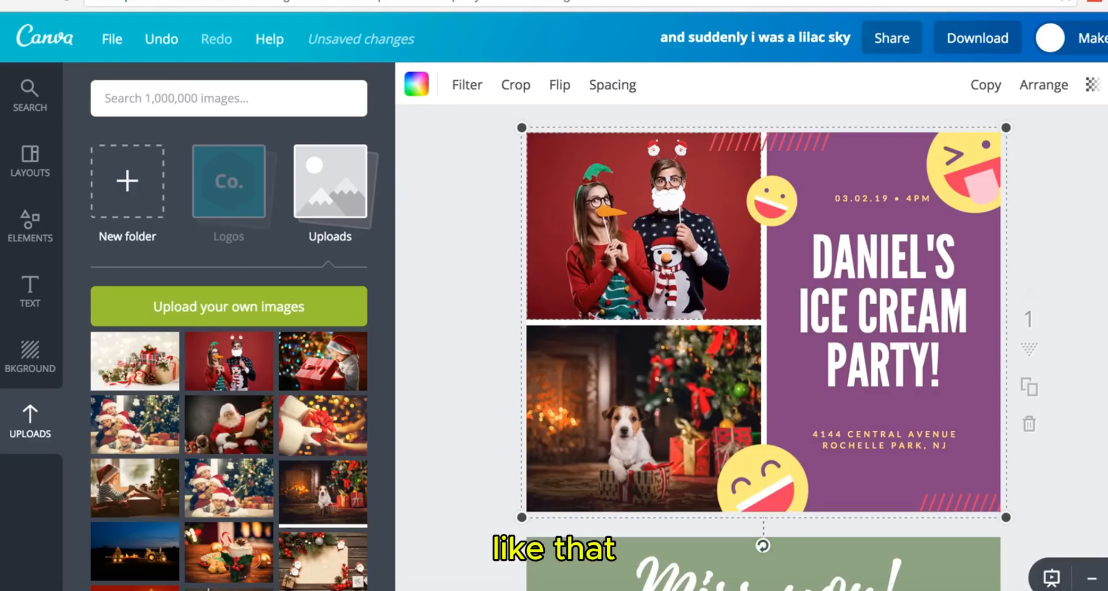
- Replace the Miss you! collage photos with gift, cocoa and snowy mountain-village pictures
{"action": "scroll", "coordinate": [763, 324], "scroll_direction": "down", "scroll_amount": 8}
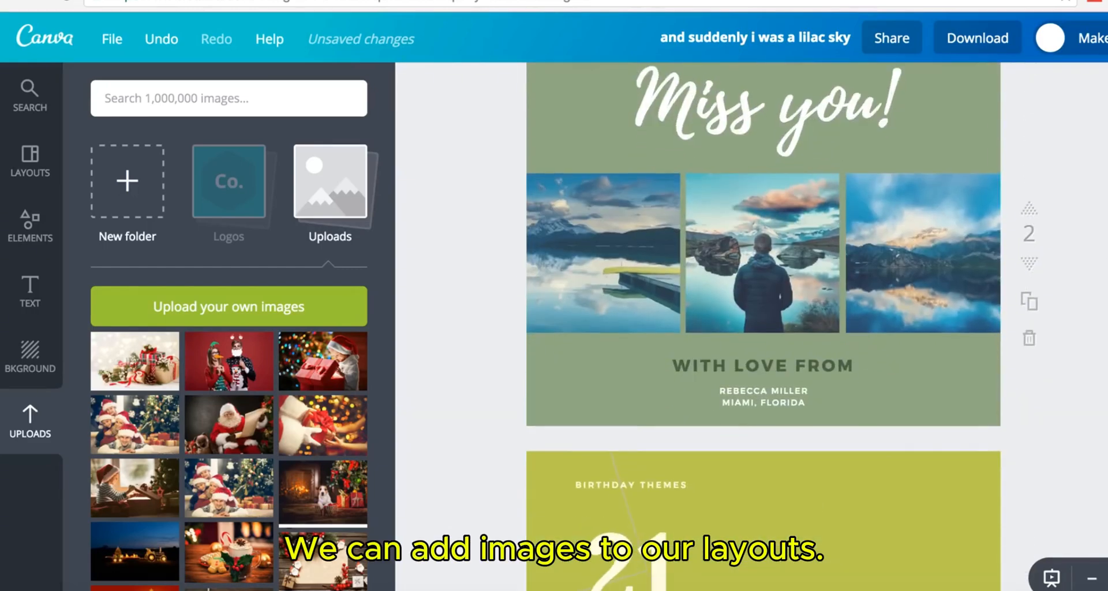
{"action": "left_click_drag", "start_coordinate": [321, 425], "coordinate": [583, 266]}
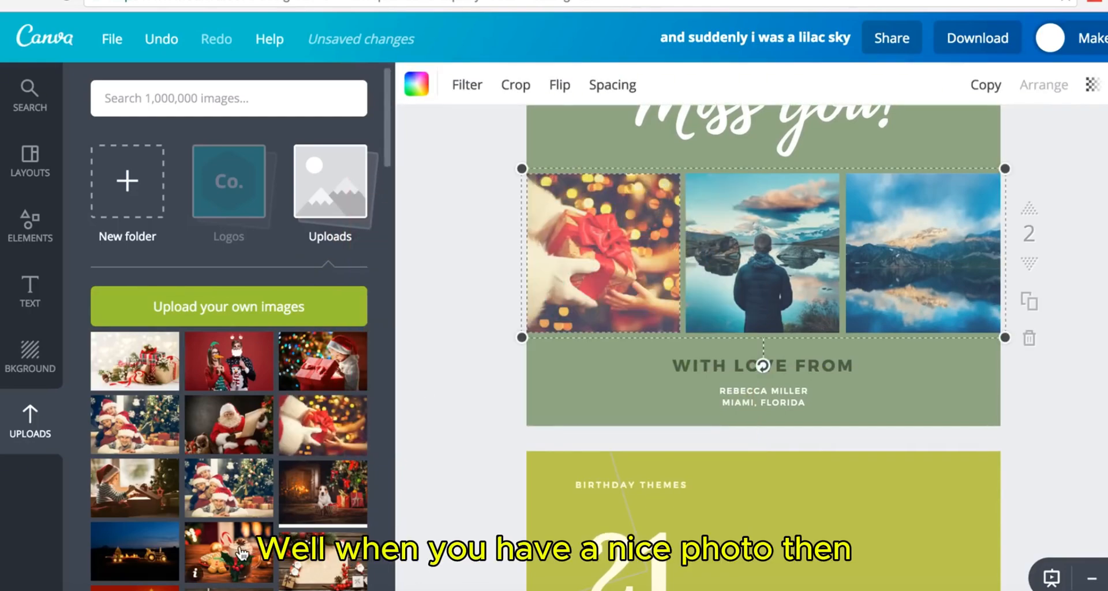
{"action": "left_click_drag", "start_coordinate": [243, 553], "coordinate": [763, 254]}
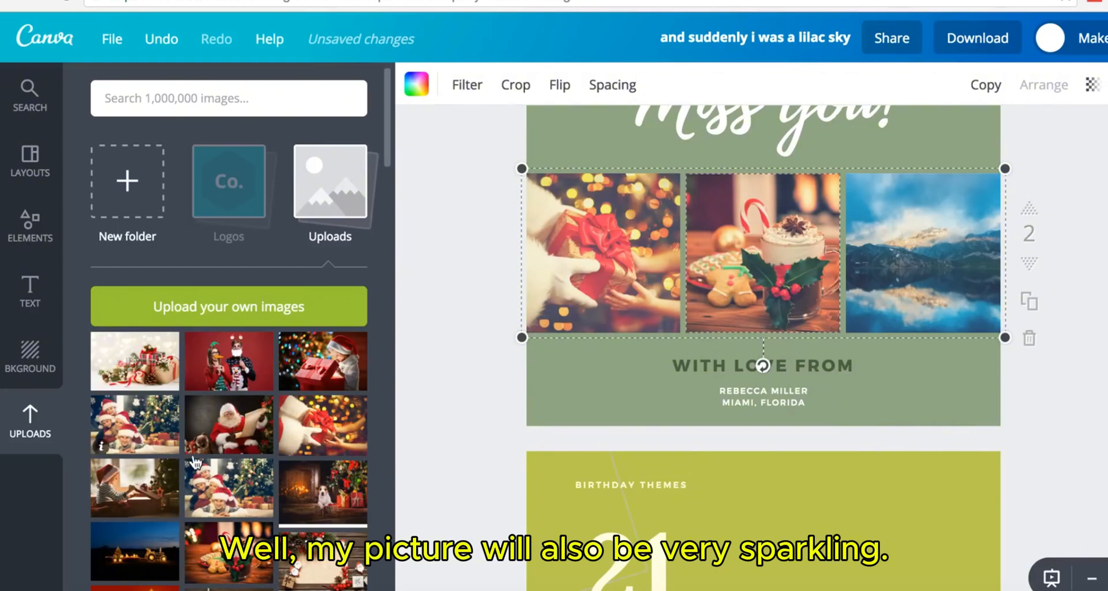
{"action": "scroll", "coordinate": [194, 460], "scroll_direction": "down", "scroll_amount": 3}
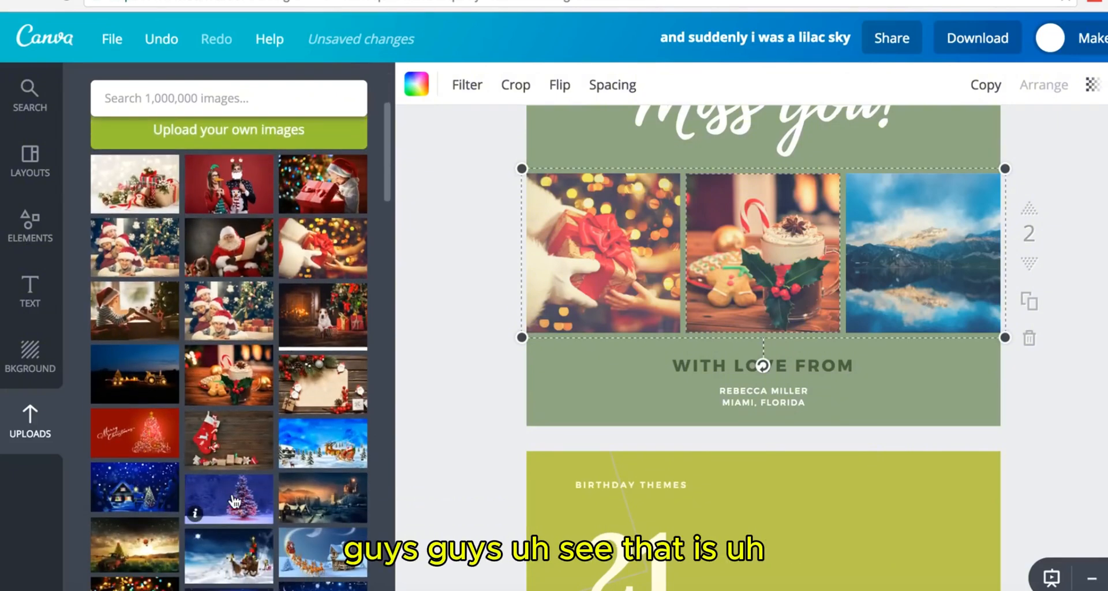
{"action": "scroll", "coordinate": [233, 501], "scroll_direction": "down", "scroll_amount": 2}
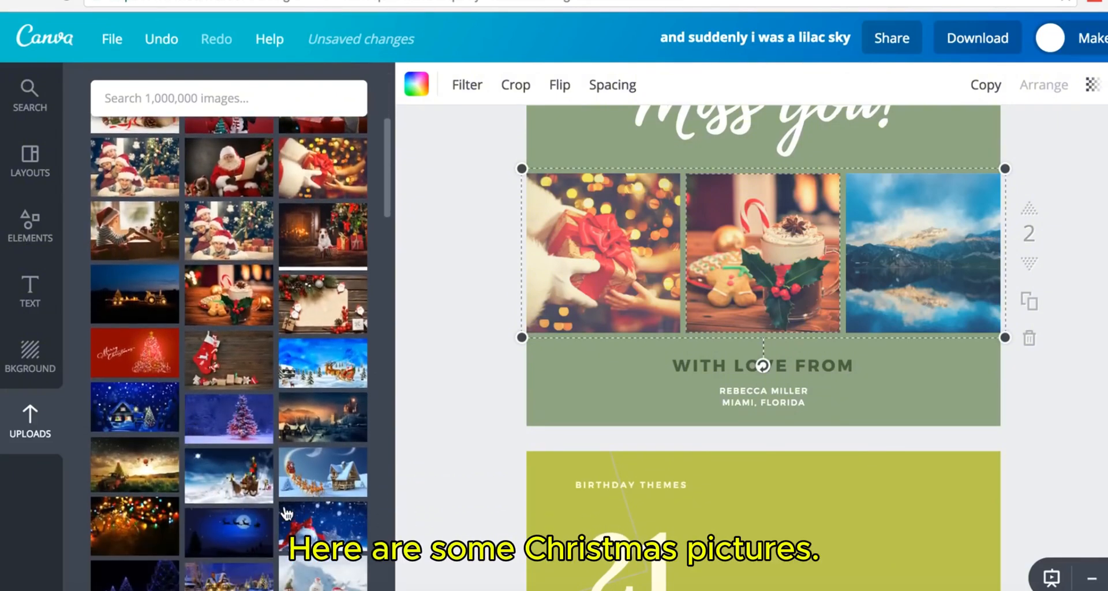
{"action": "left_click", "coordinate": [323, 426]}
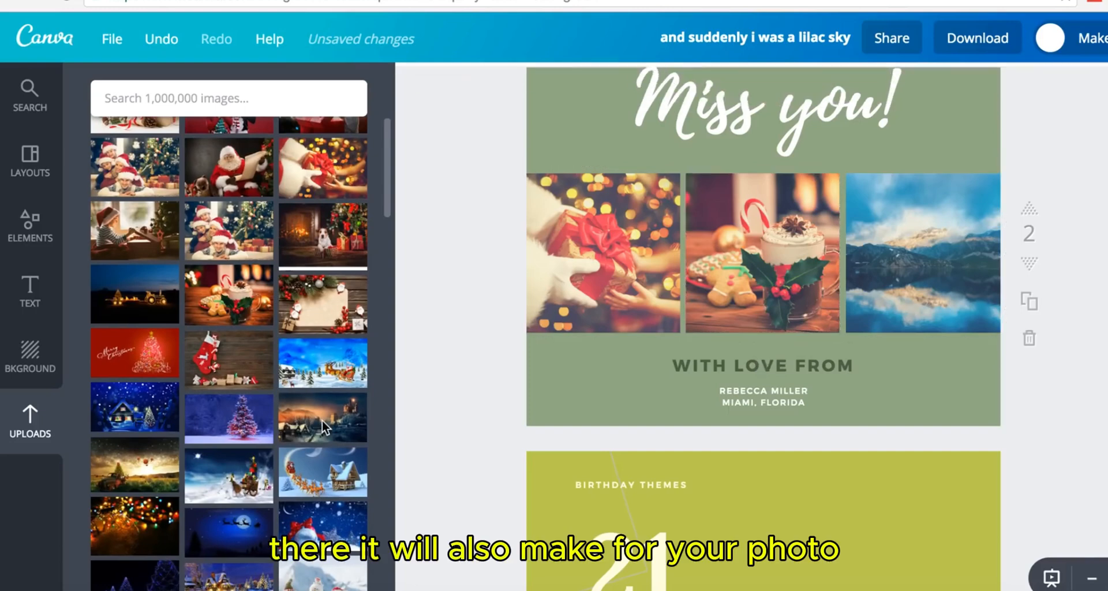
{"action": "left_click_drag", "start_coordinate": [686, 269], "coordinate": [843, 262]}
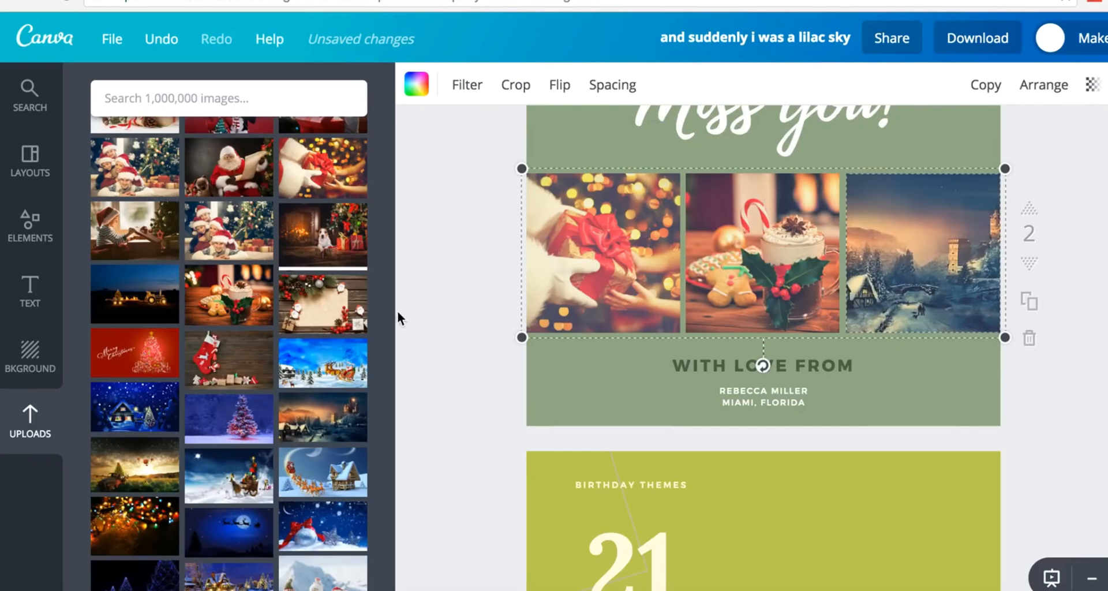
{"action": "double_click", "coordinate": [912, 280]}
{"action": "left_click_drag", "start_coordinate": [912, 279], "coordinate": [856, 276]}
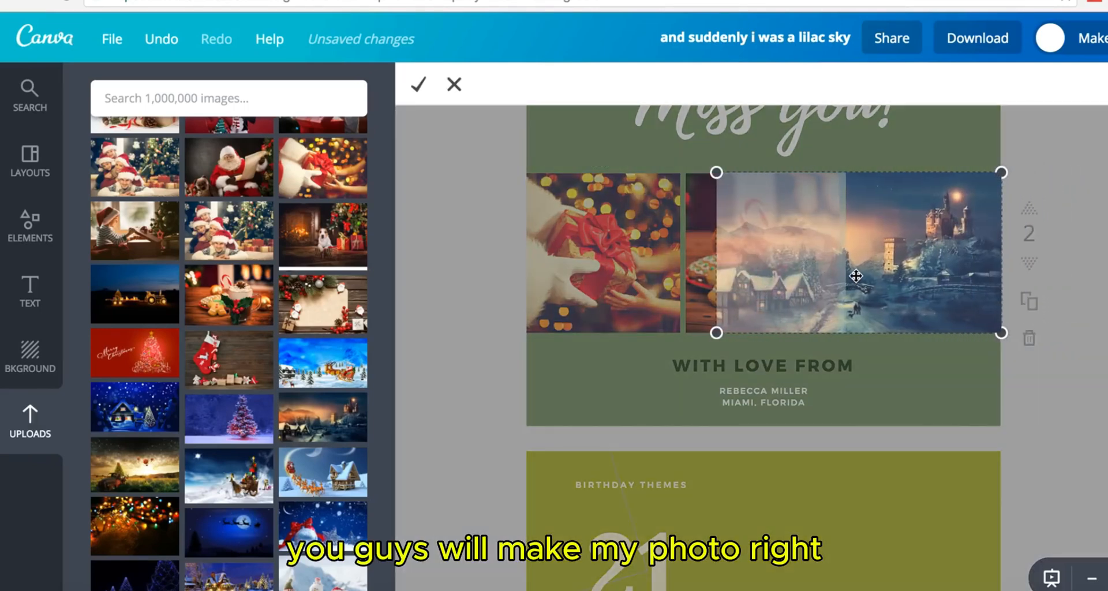
{"action": "left_click", "coordinate": [414, 91]}
{"action": "left_click", "coordinate": [402, 266]}
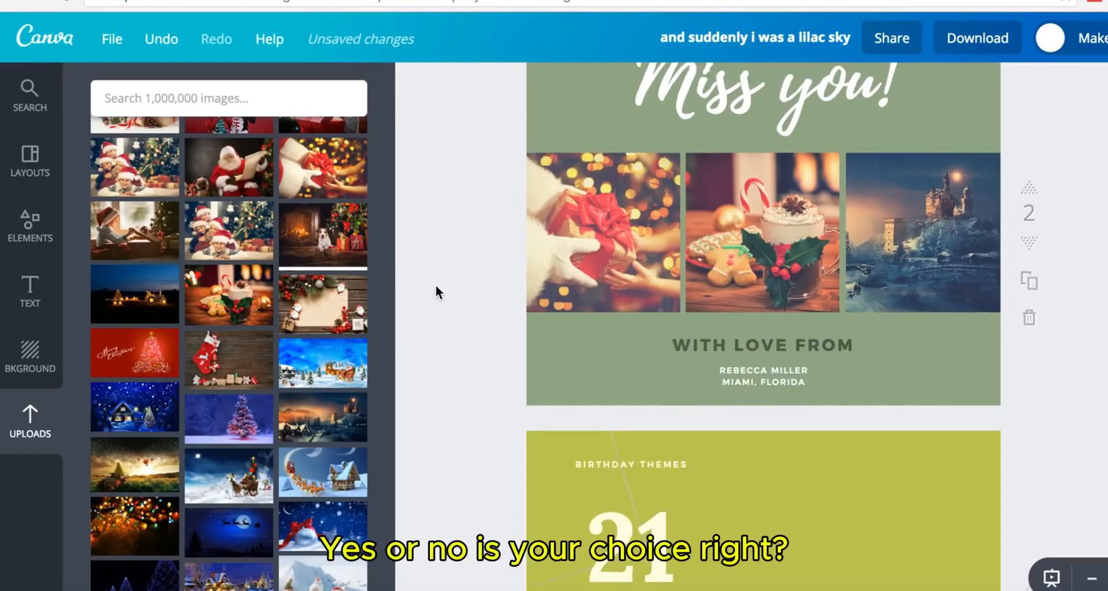
- Delete the 21st birthday page
{"action": "scroll", "coordinate": [435, 285], "scroll_direction": "down", "scroll_amount": 3}
{"action": "scroll", "coordinate": [435, 286], "scroll_direction": "up", "scroll_amount": 8}
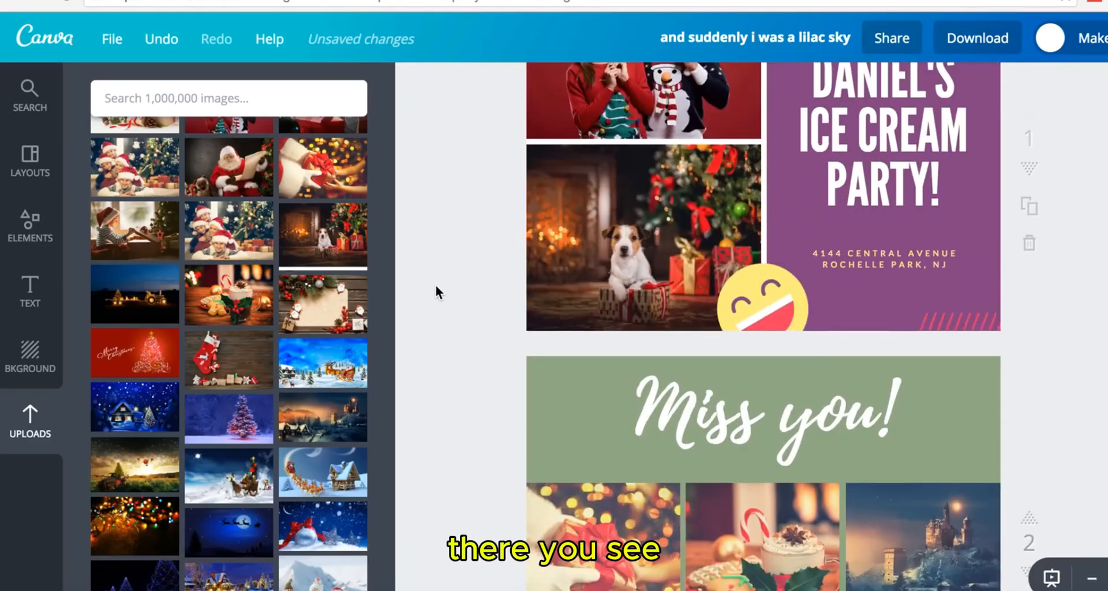
{"action": "scroll", "coordinate": [435, 285], "scroll_direction": "down", "scroll_amount": 10}
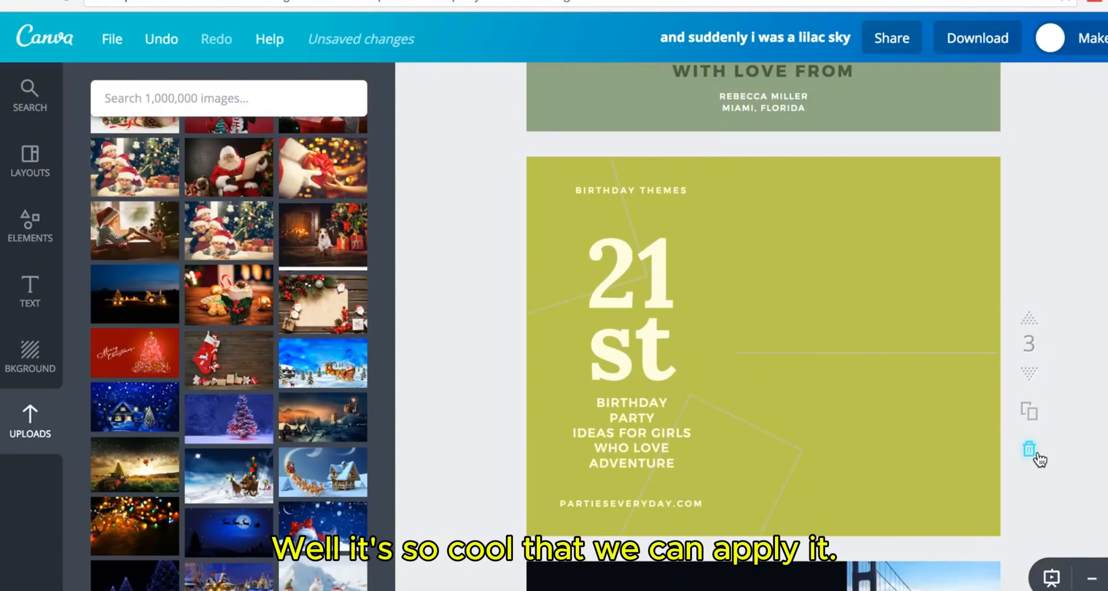
{"action": "left_click", "coordinate": [1038, 456]}
- Place the Santa-handing-a-gift photo on the blank page, enlarged to fill it
{"action": "scroll", "coordinate": [1047, 447], "scroll_direction": "up", "scroll_amount": 10}
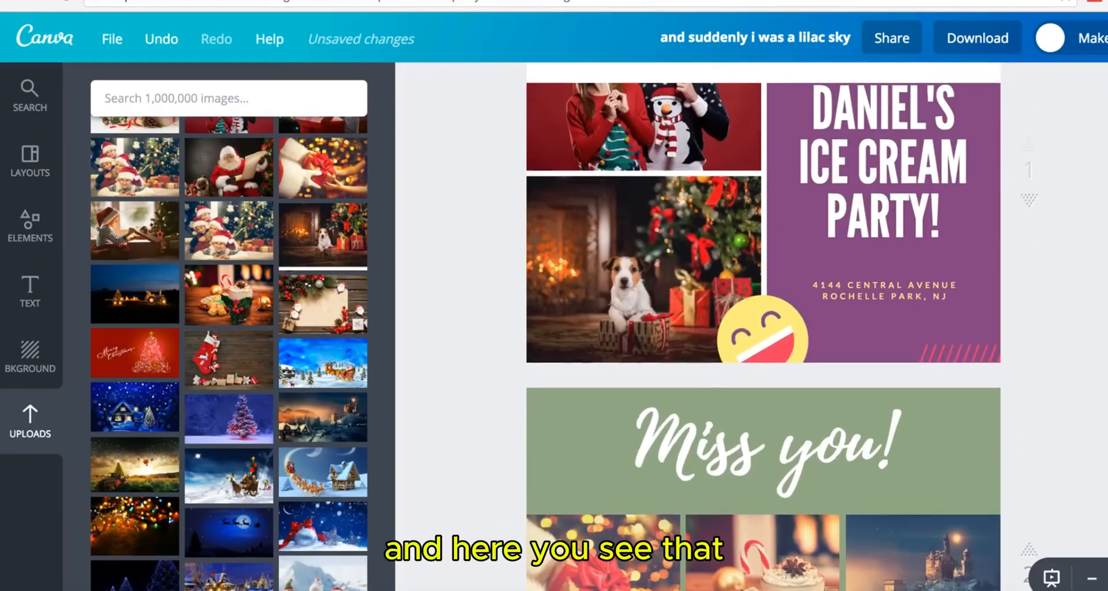
{"action": "scroll", "coordinate": [763, 326], "scroll_direction": "up", "scroll_amount": 3}
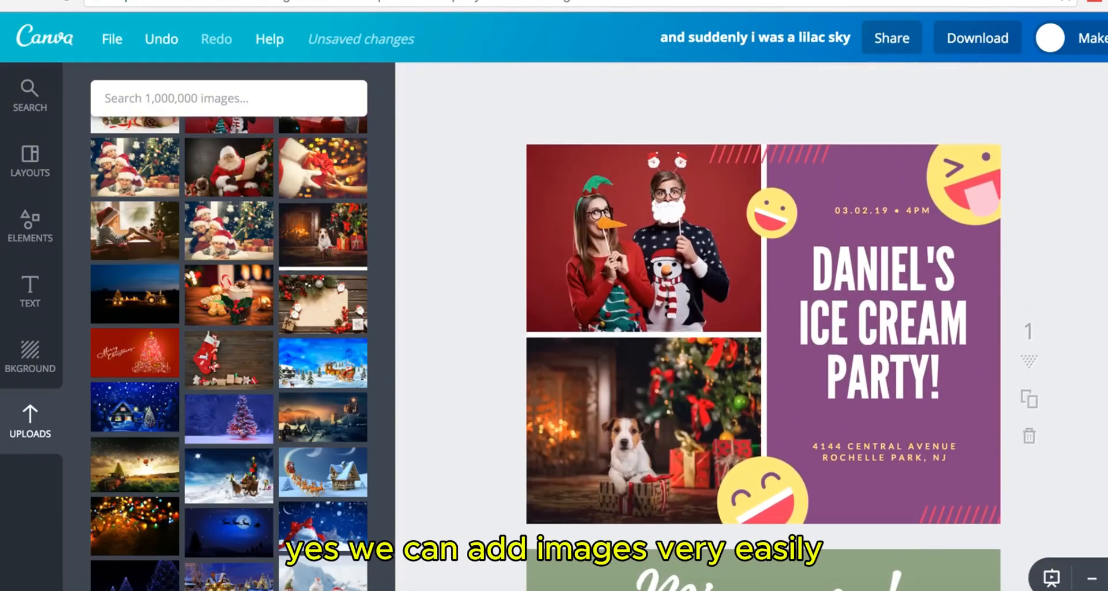
{"action": "scroll", "coordinate": [764, 326], "scroll_direction": "down", "scroll_amount": 9}
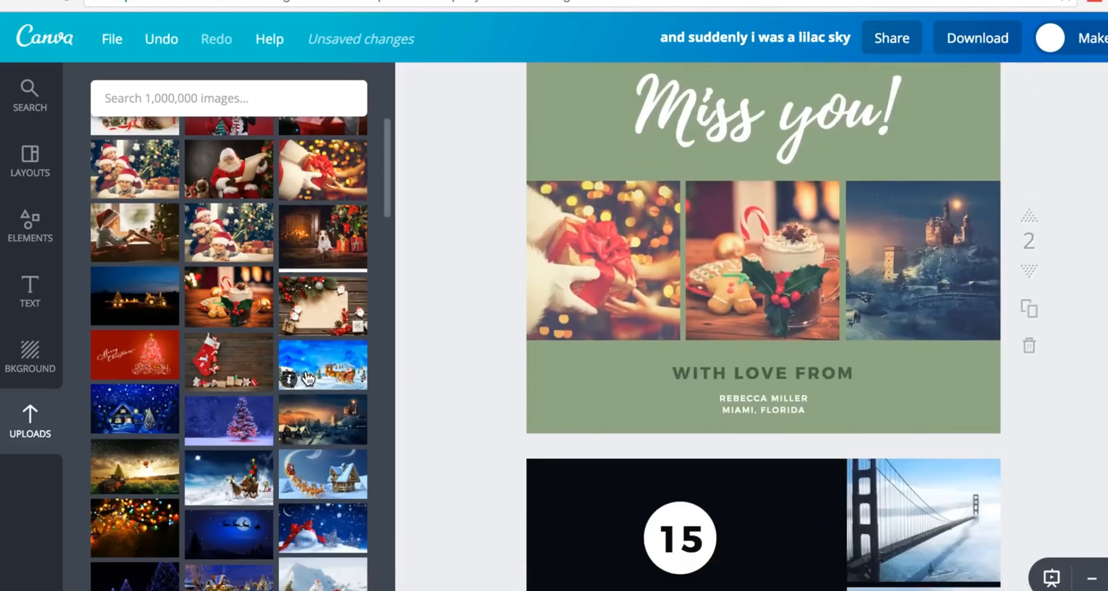
{"action": "scroll", "coordinate": [308, 378], "scroll_direction": "up", "scroll_amount": 1}
{"action": "scroll", "coordinate": [785, 311], "scroll_direction": "down", "scroll_amount": 20}
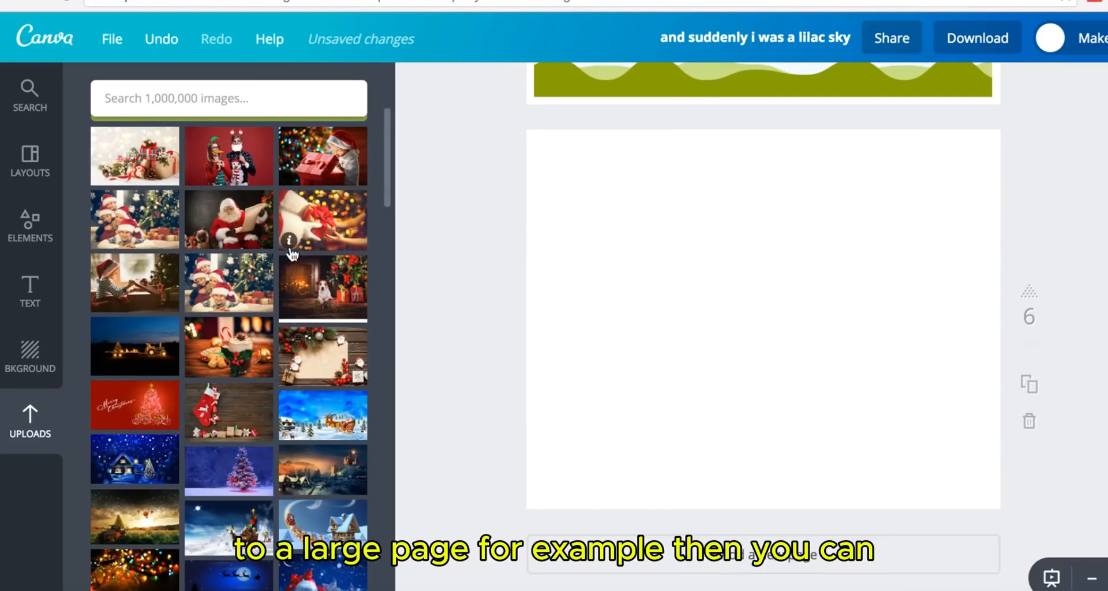
{"action": "left_click_drag", "start_coordinate": [316, 224], "coordinate": [785, 253]}
{"action": "left_click_drag", "start_coordinate": [589, 401], "coordinate": [449, 571]}
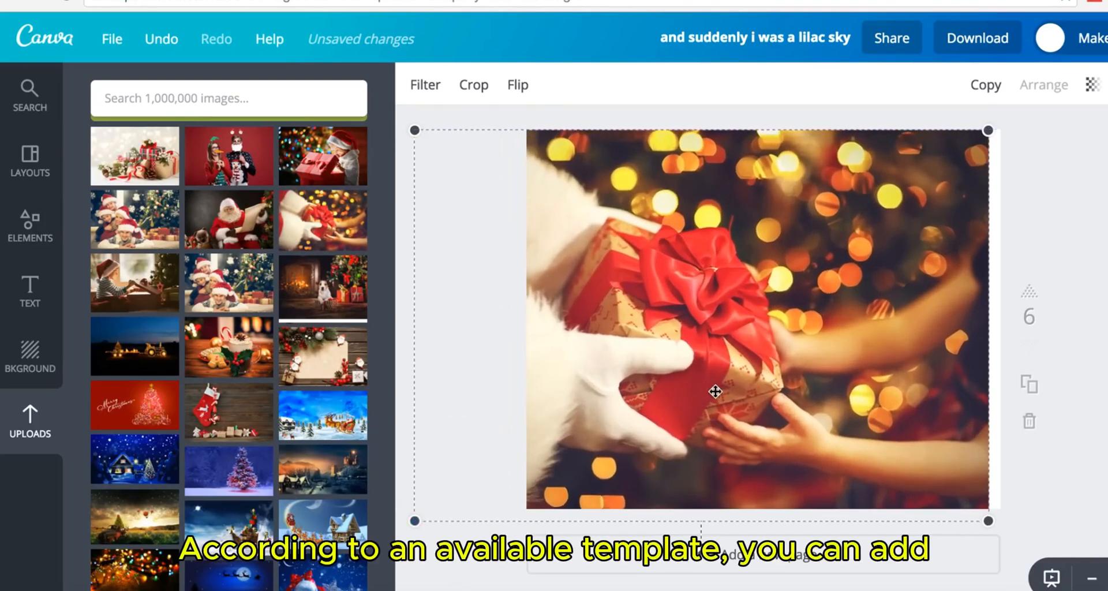
{"action": "left_click_drag", "start_coordinate": [715, 390], "coordinate": [742, 381]}
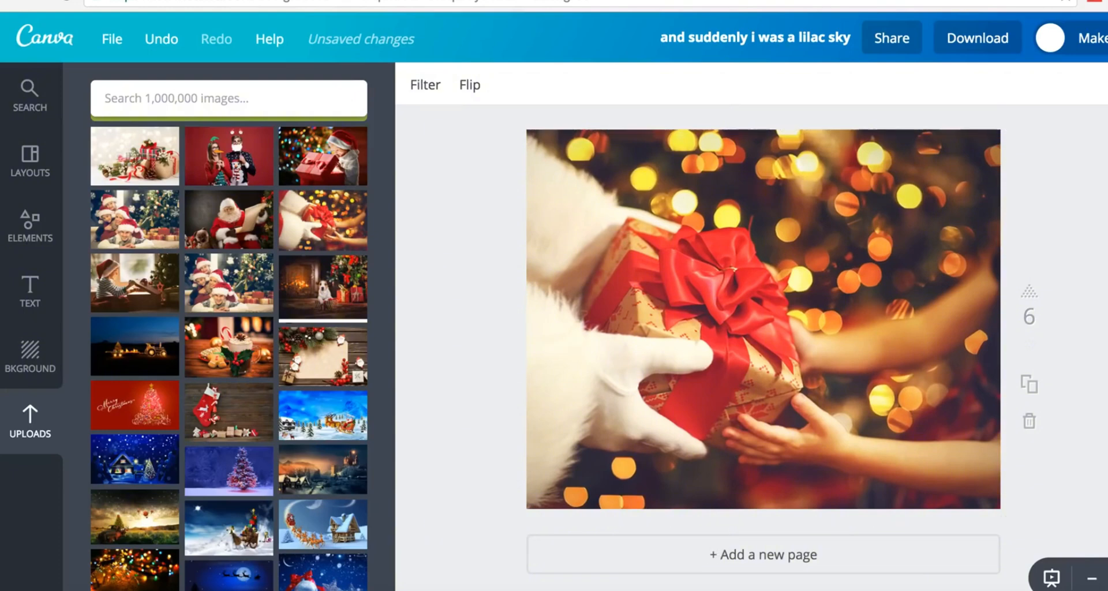
{"action": "left_click", "coordinate": [682, 583]}
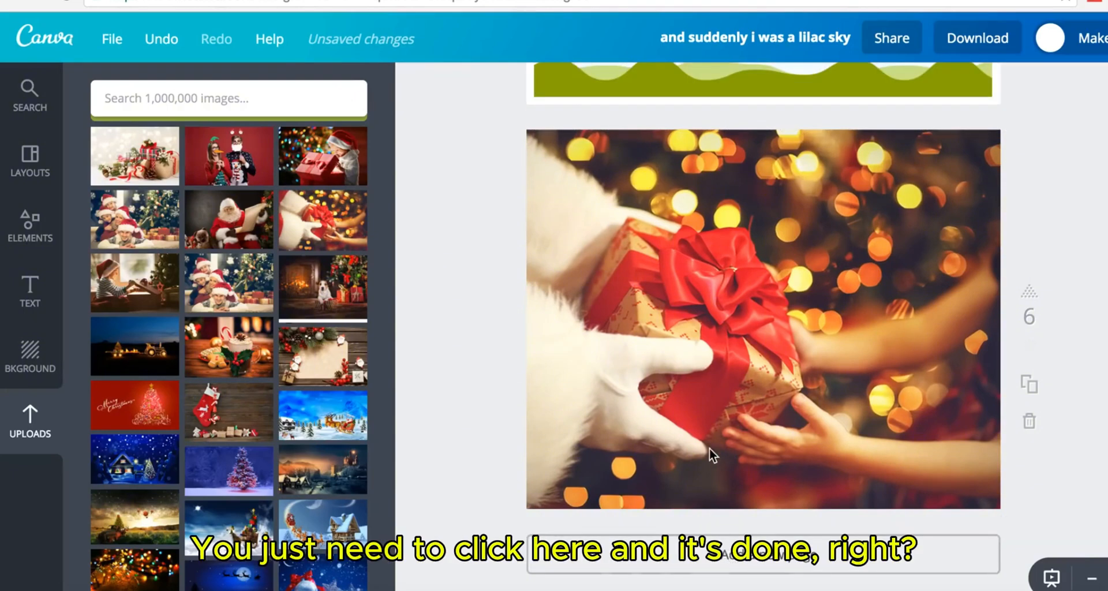
- Nudge the Santa-gift photo slightly right and trial flips, ending in its original orientation
{"action": "left_click", "coordinate": [725, 330]}
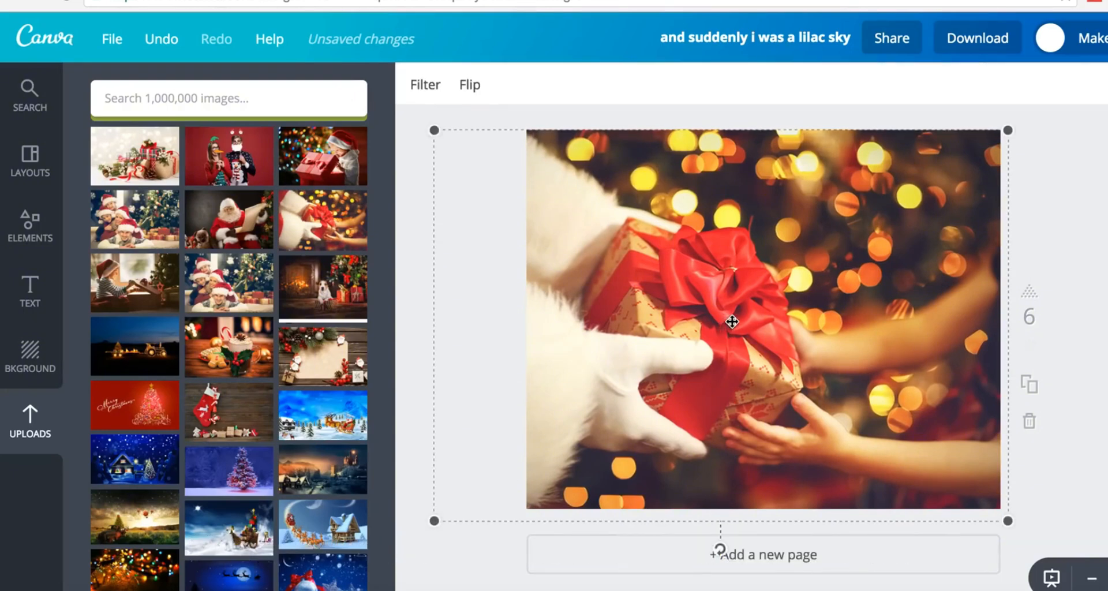
{"action": "mouse_move", "coordinate": [717, 317]}
{"action": "left_mouse_down"}
{"action": "mouse_move", "coordinate": [742, 321]}
{"action": "mouse_move", "coordinate": [718, 316]}
{"action": "left_mouse_up"}
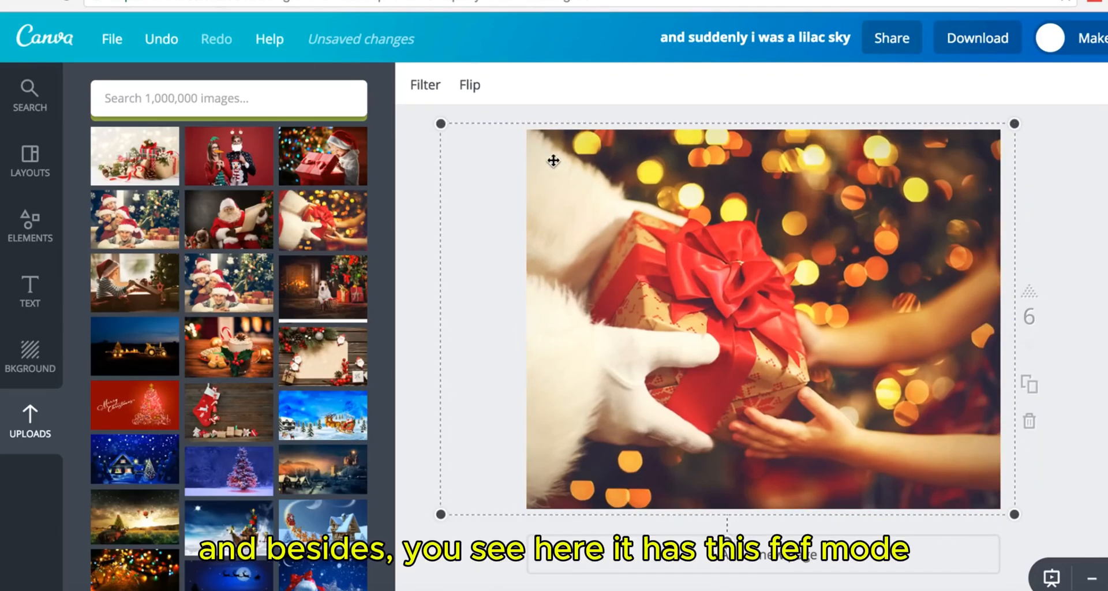
{"action": "left_click", "coordinate": [470, 87]}
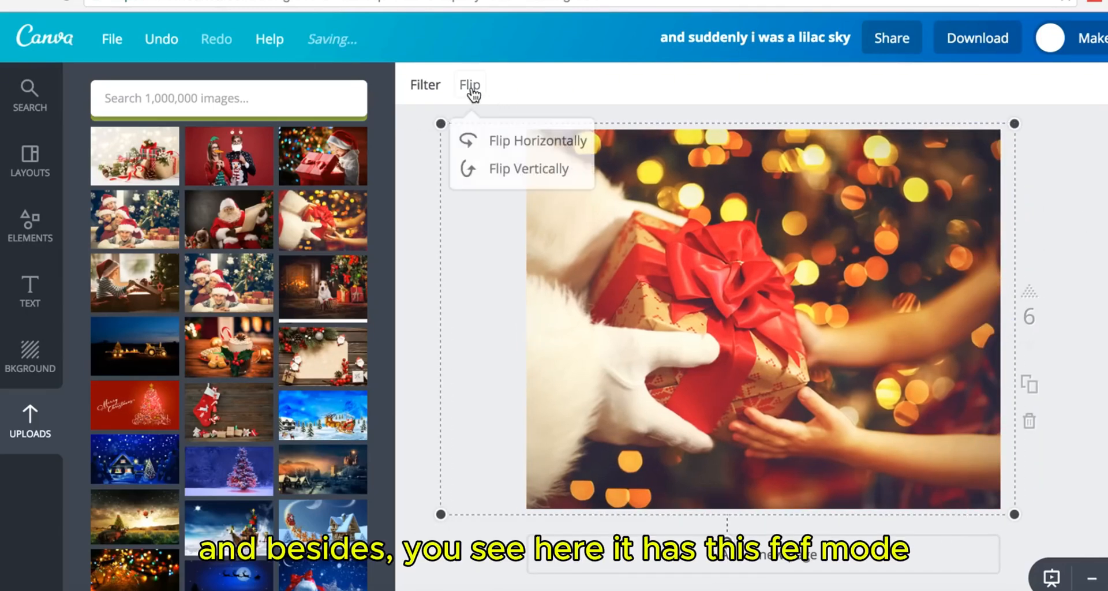
{"action": "left_click", "coordinate": [506, 141]}
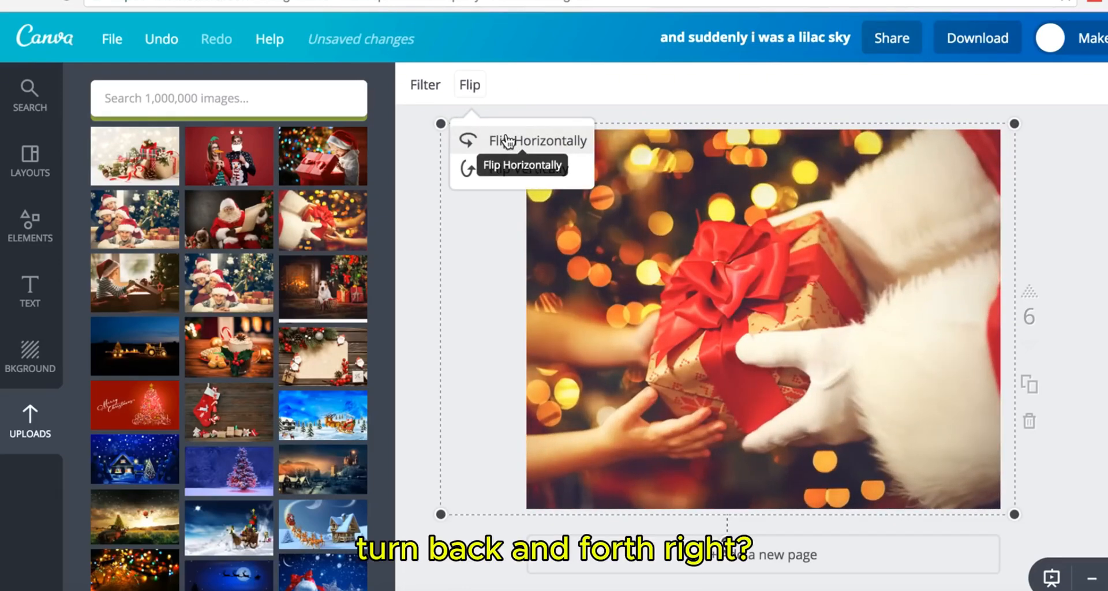
{"action": "left_click", "coordinate": [477, 169]}
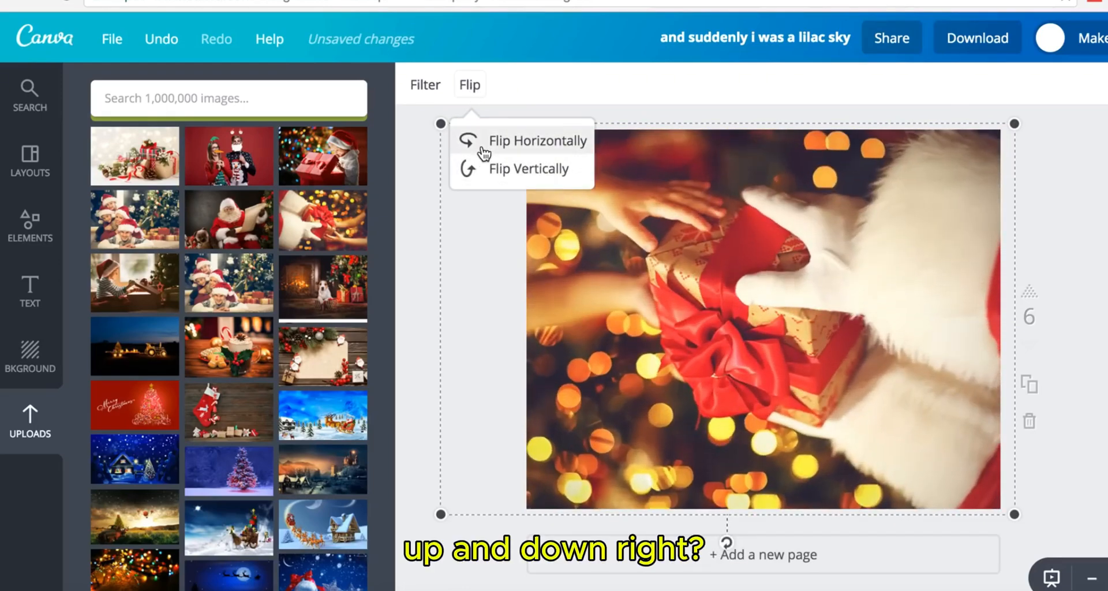
{"action": "left_click", "coordinate": [484, 151]}
{"action": "left_click", "coordinate": [483, 152]}
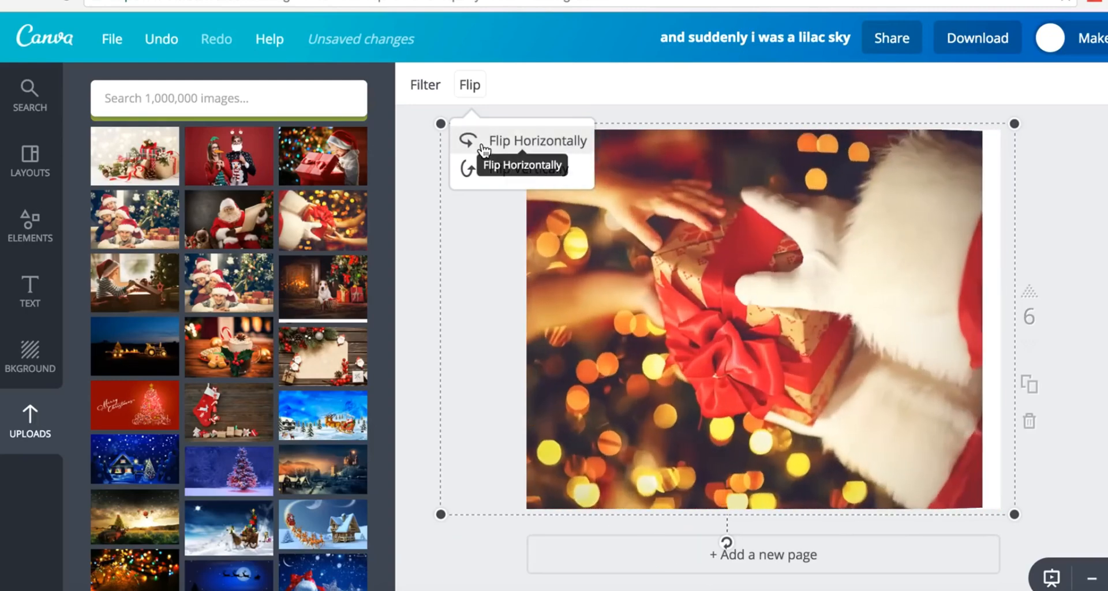
{"action": "left_click", "coordinate": [487, 170]}
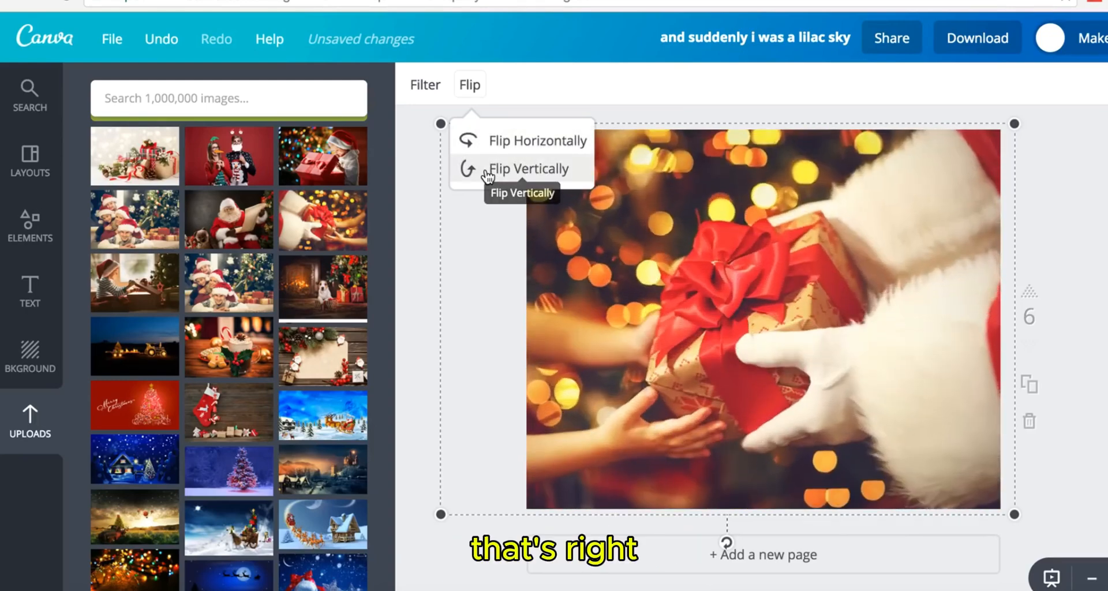
{"action": "left_click", "coordinate": [488, 148]}
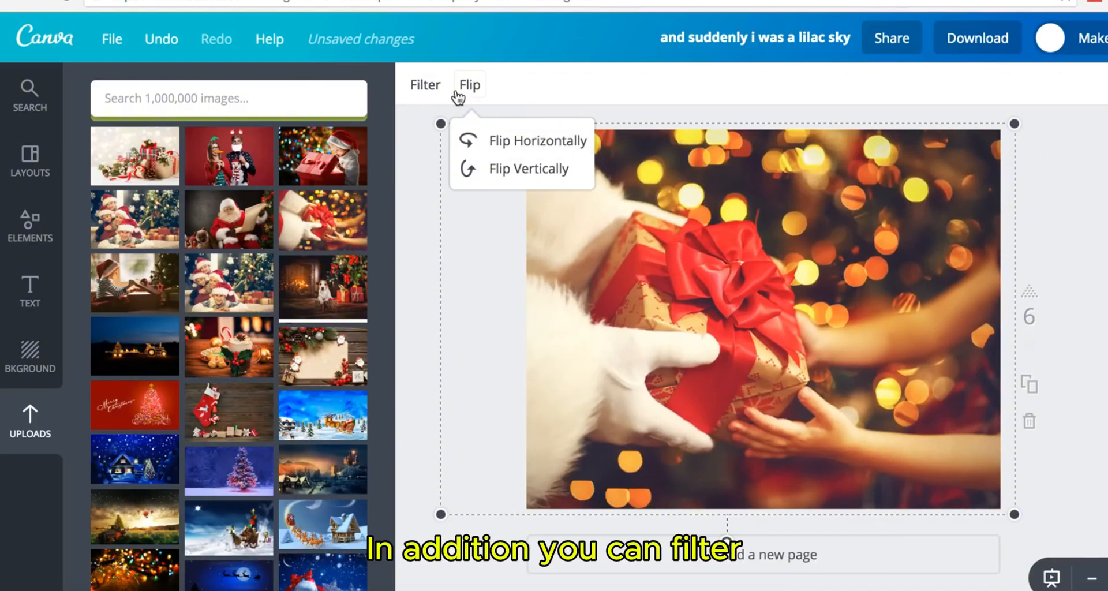
- Try brightness, contrast and the CALI, DRAMA, EDGE, EPIC, GRAYSCALE filters, then apply NORDIC
{"action": "left_click", "coordinate": [426, 86]}
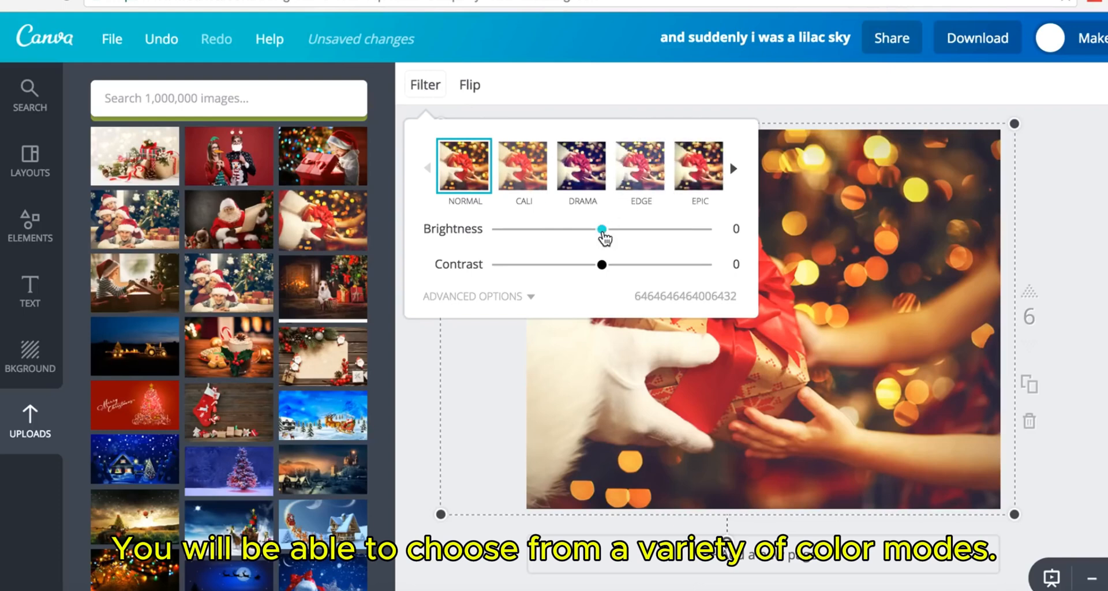
{"action": "left_click_drag", "start_coordinate": [602, 231], "coordinate": [573, 236]}
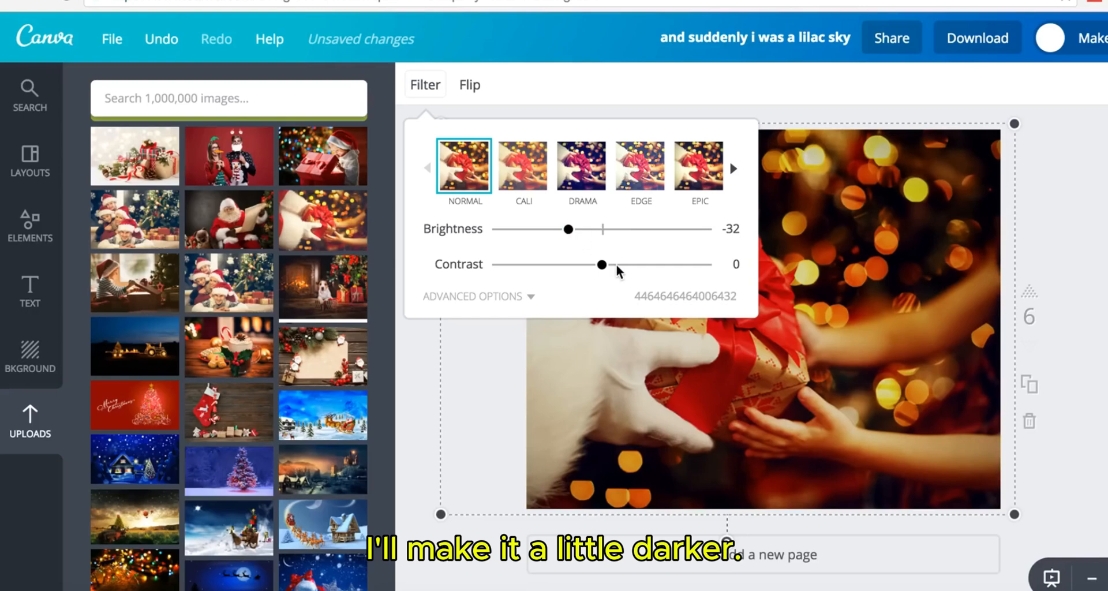
{"action": "left_click_drag", "start_coordinate": [602, 269], "coordinate": [632, 270]}
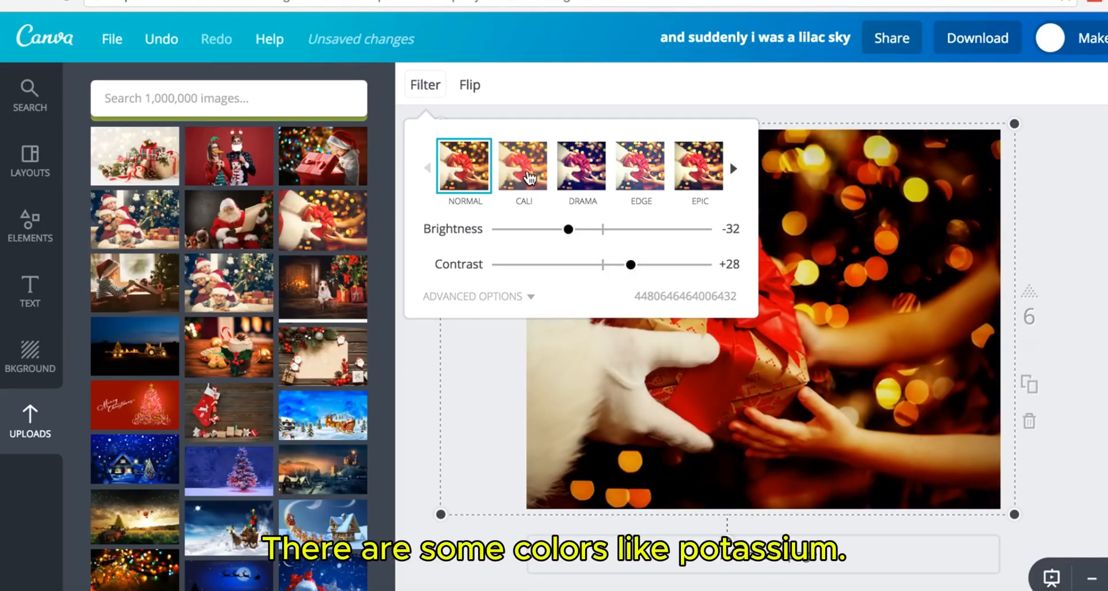
{"action": "left_click", "coordinate": [528, 179]}
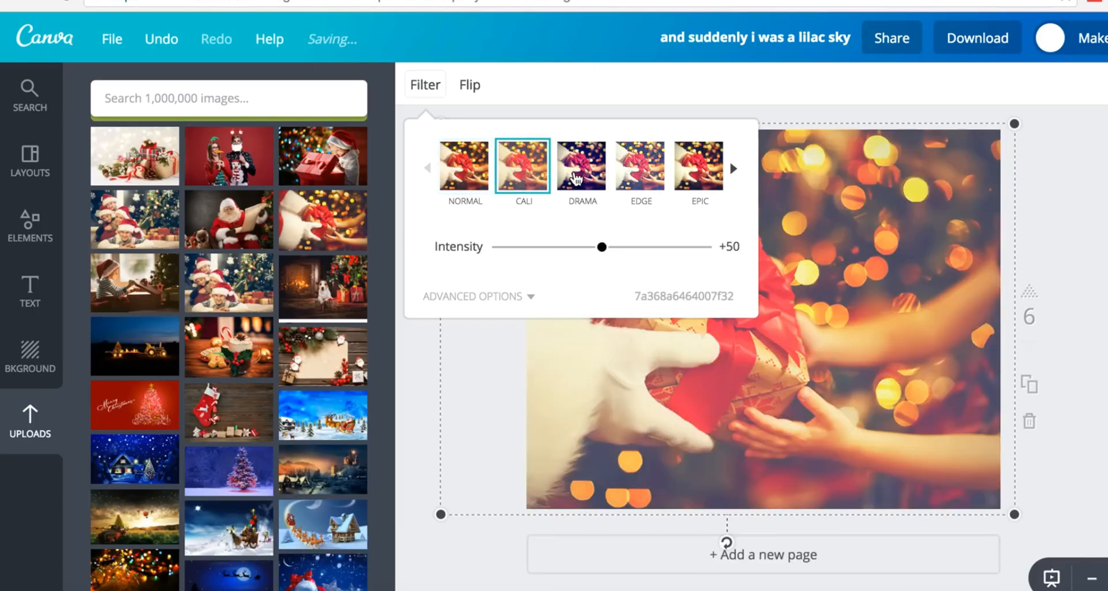
{"action": "left_click", "coordinate": [576, 180]}
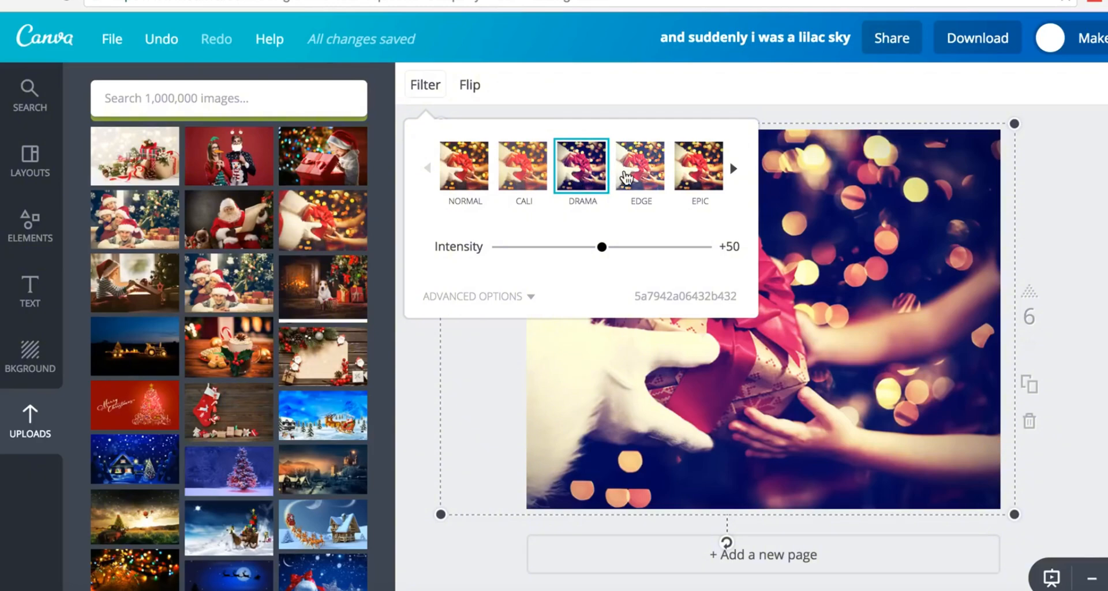
{"action": "left_click", "coordinate": [637, 176]}
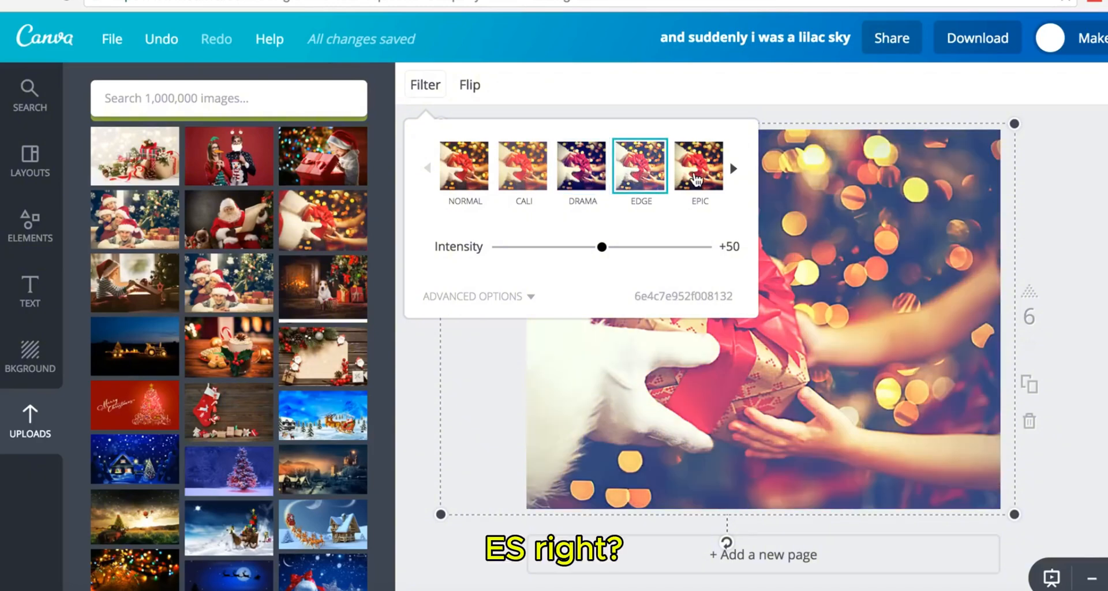
{"action": "left_click", "coordinate": [698, 181]}
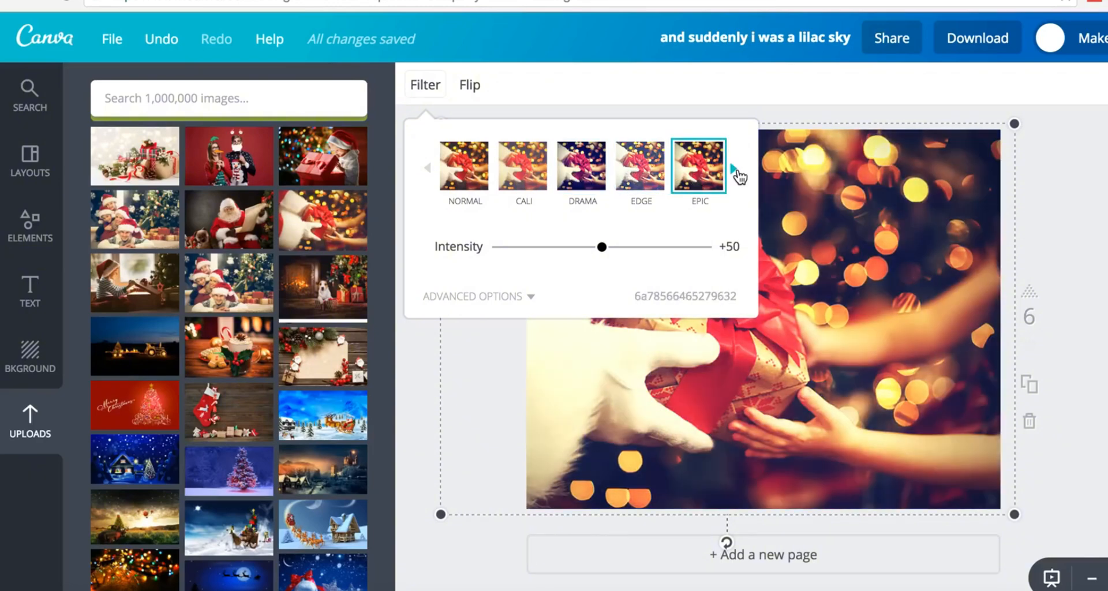
{"action": "double_click", "coordinate": [737, 172]}
{"action": "left_click", "coordinate": [737, 172]}
{"action": "left_click", "coordinate": [641, 184]}
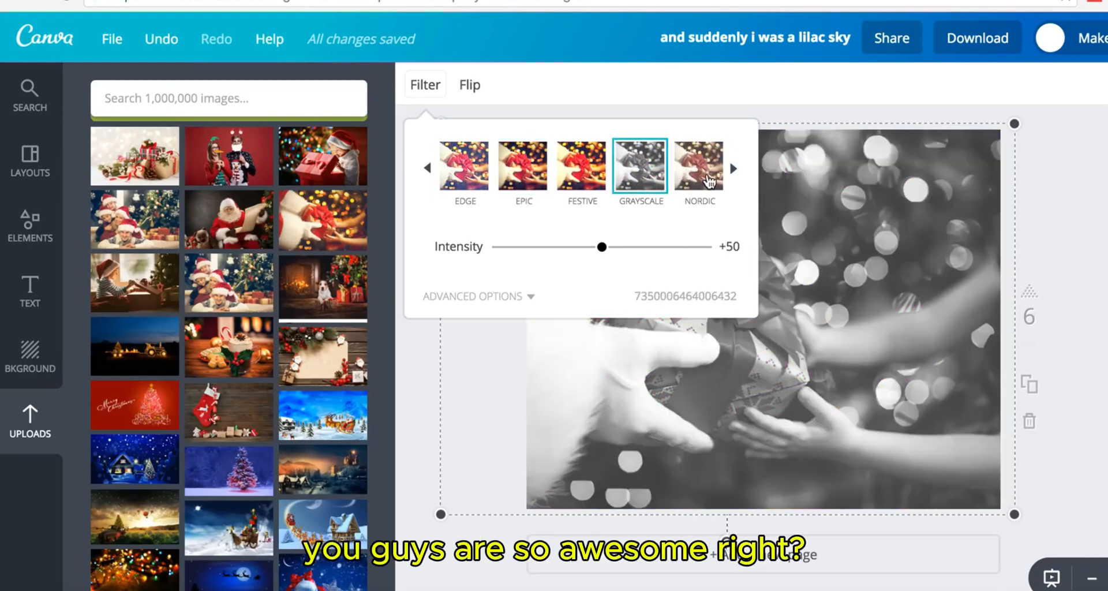
{"action": "left_click", "coordinate": [714, 180]}
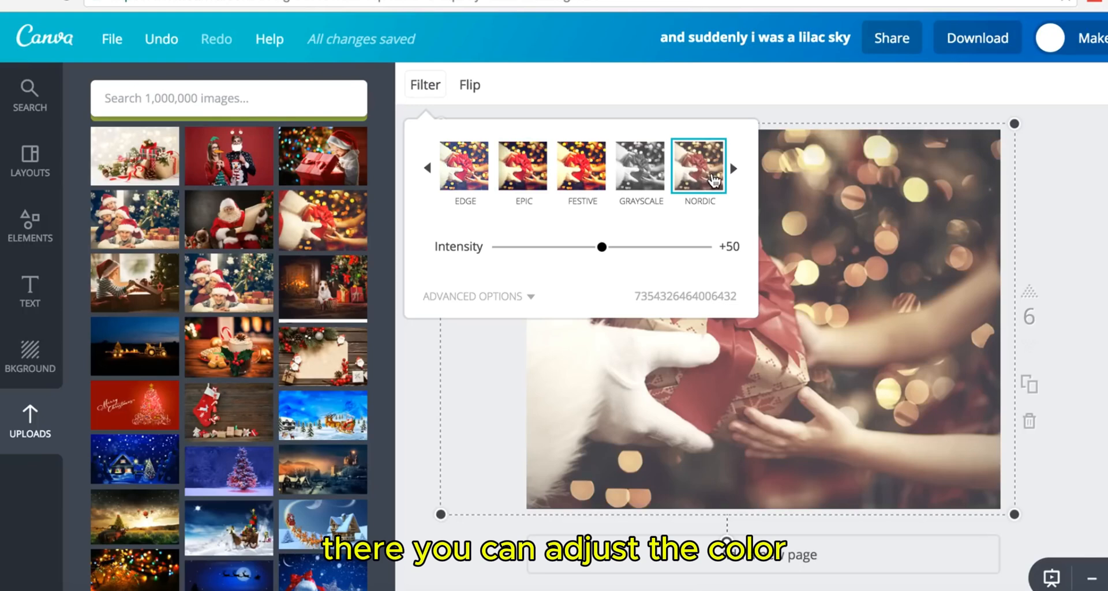
- Switch the Santa-gift photo to the NORMAL filter with Blur around +34
{"action": "left_click", "coordinate": [501, 297]}
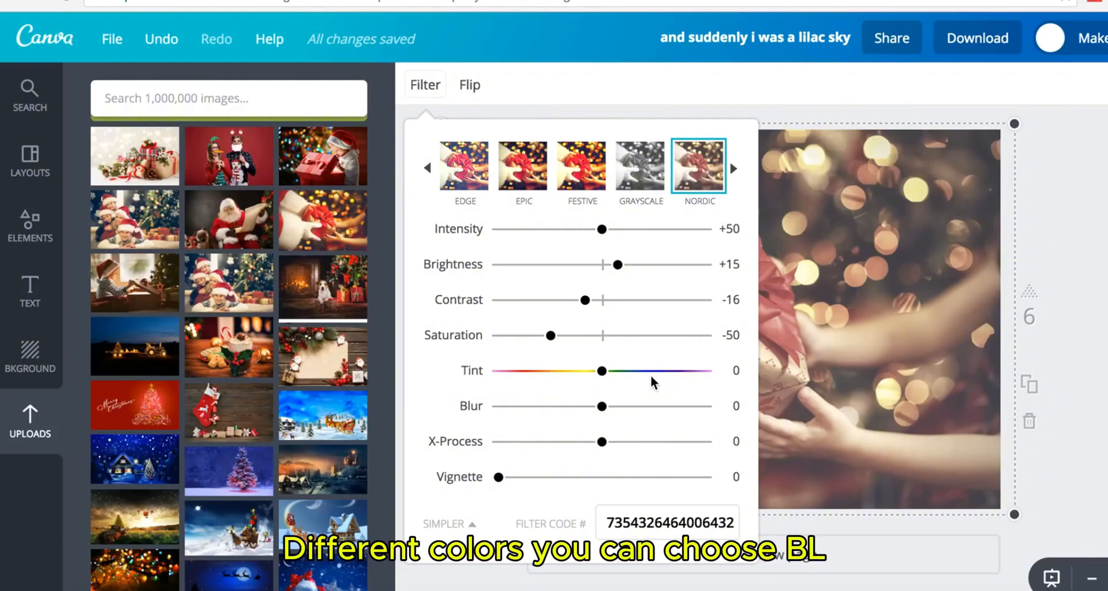
{"action": "left_click_drag", "start_coordinate": [601, 407], "coordinate": [655, 411]}
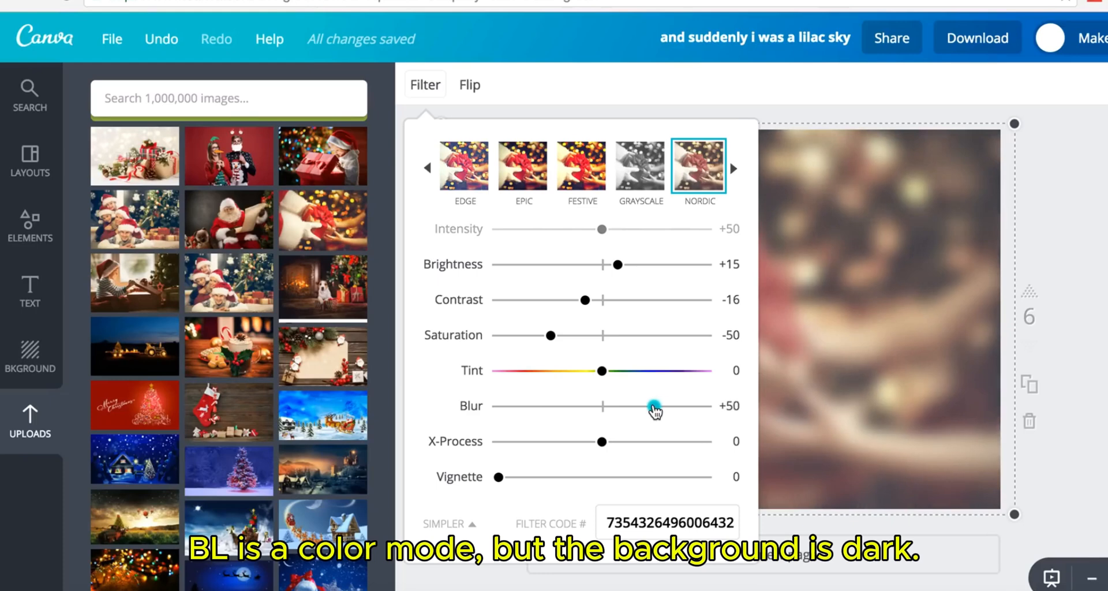
{"action": "left_click", "coordinate": [522, 172]}
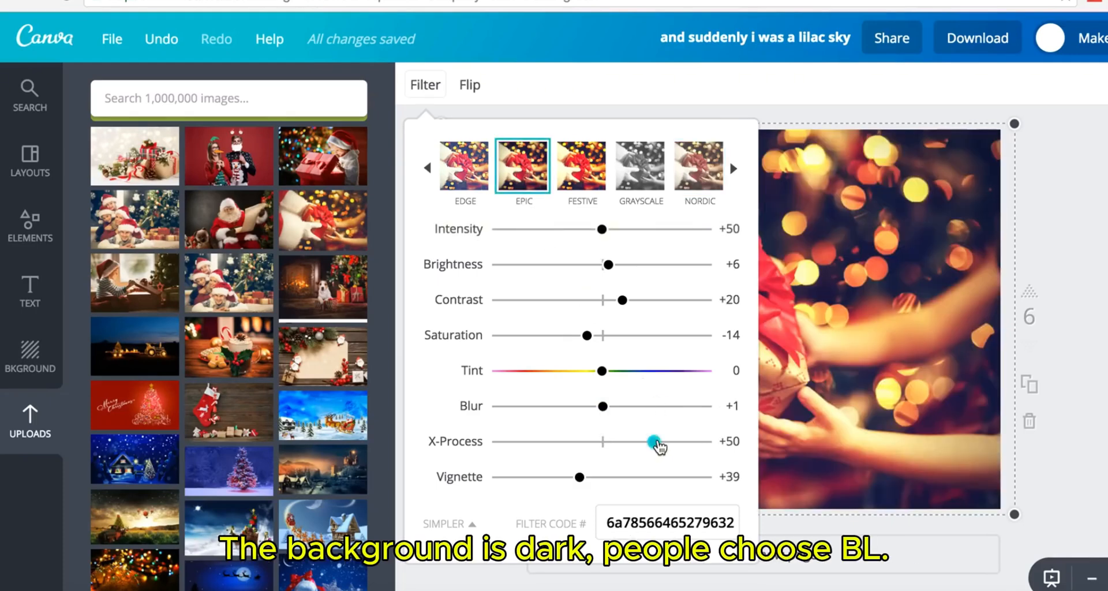
{"action": "left_click_drag", "start_coordinate": [659, 447], "coordinate": [590, 447]}
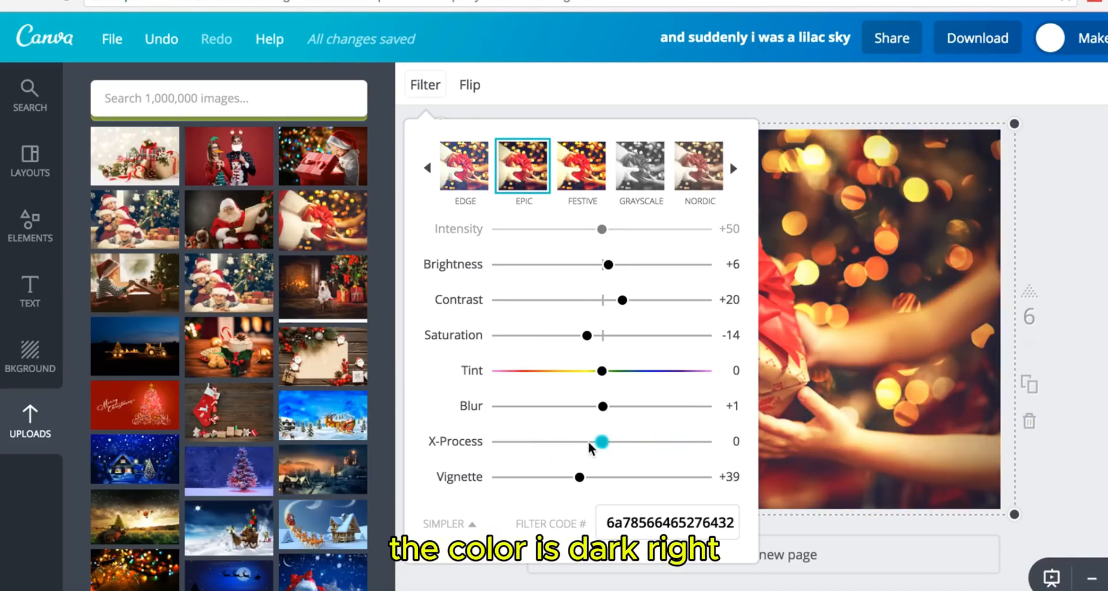
{"action": "left_click", "coordinate": [427, 168]}
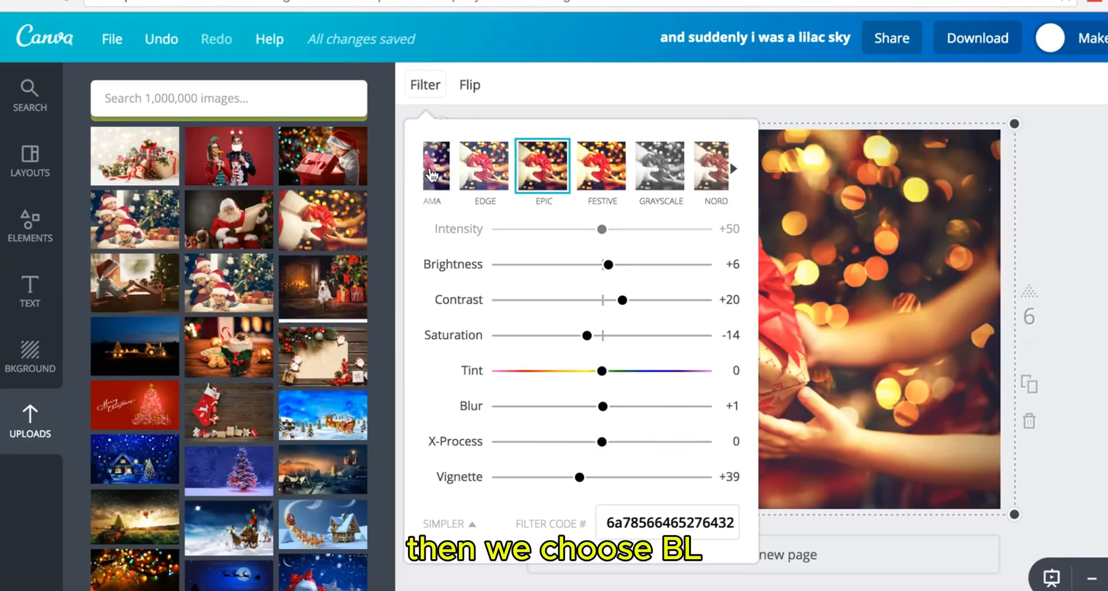
{"action": "left_click", "coordinate": [459, 176]}
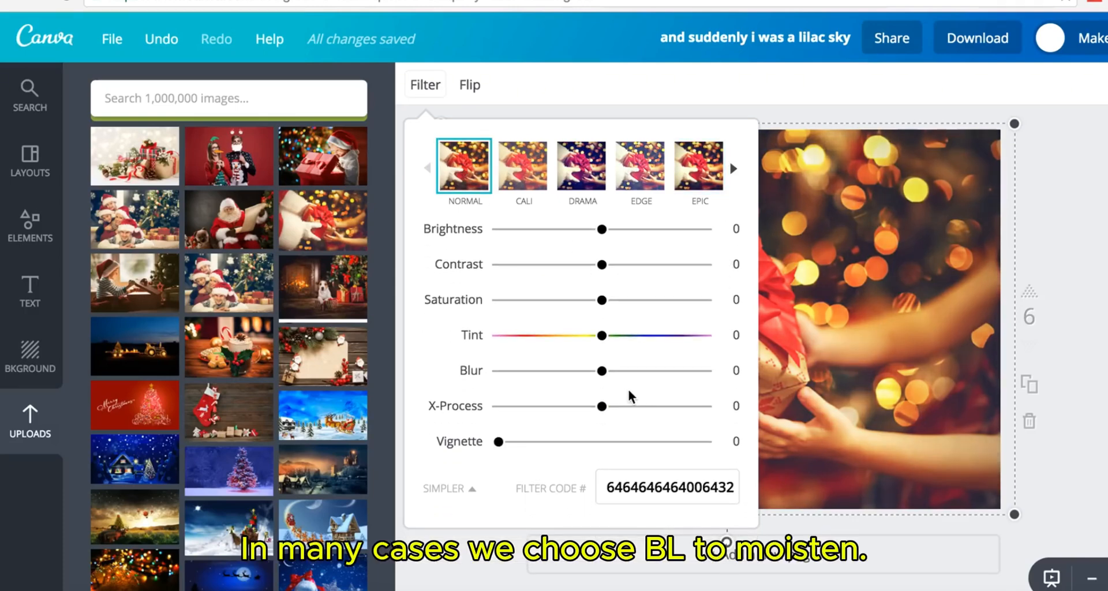
{"action": "left_click_drag", "start_coordinate": [603, 371], "coordinate": [635, 372]}
{"action": "left_click", "coordinate": [866, 323]}
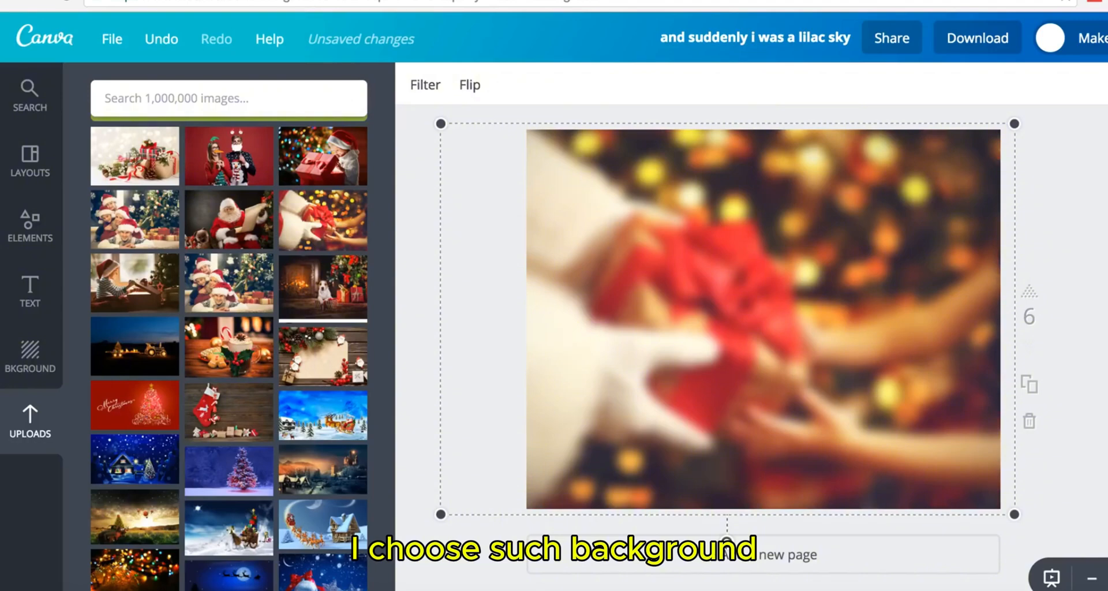
{"action": "left_click", "coordinate": [1061, 231]}
- Select the blurred photo on page 6 and bring up the image library search
{"action": "scroll", "coordinate": [763, 323], "scroll_direction": "up", "scroll_amount": 5}
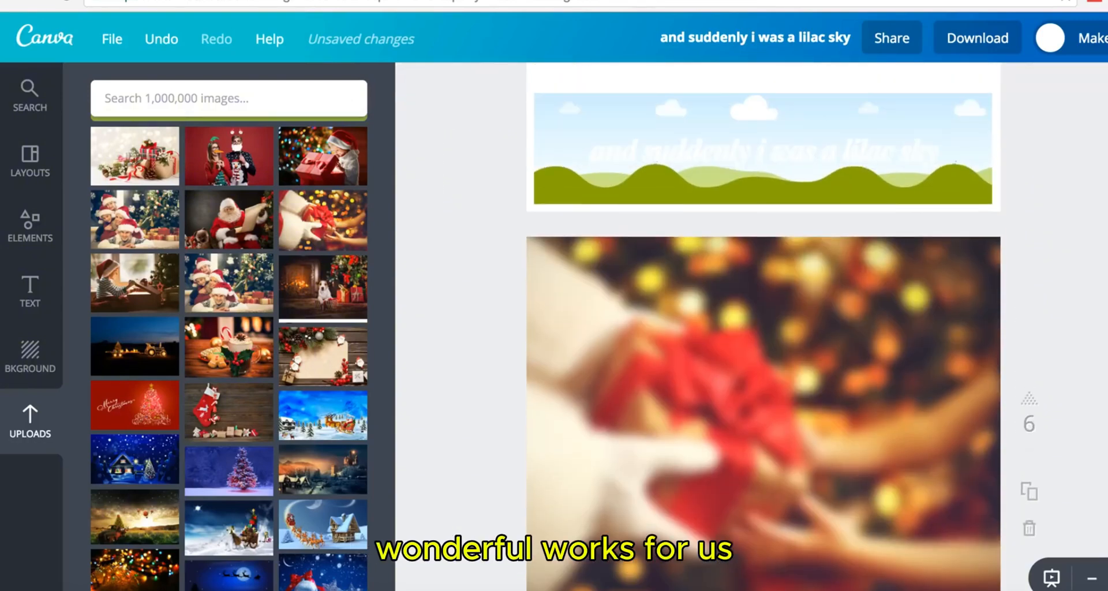
{"action": "scroll", "coordinate": [763, 323], "scroll_direction": "down", "scroll_amount": 5}
{"action": "scroll", "coordinate": [763, 323], "scroll_direction": "down", "scroll_amount": 1}
{"action": "scroll", "coordinate": [763, 324], "scroll_direction": "up", "scroll_amount": 1}
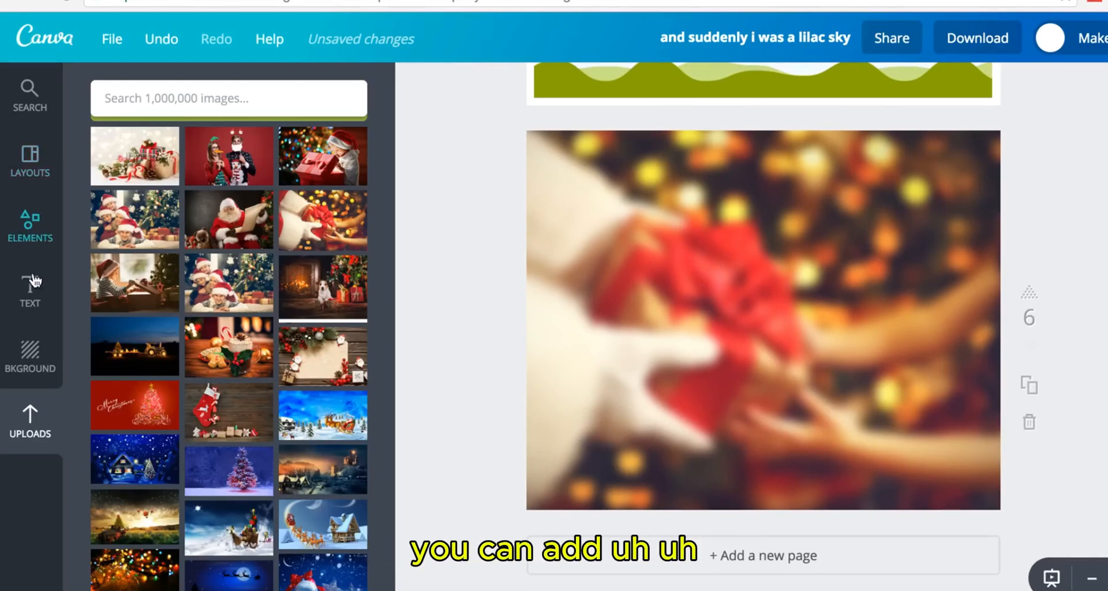
{"action": "left_click", "coordinate": [659, 338]}
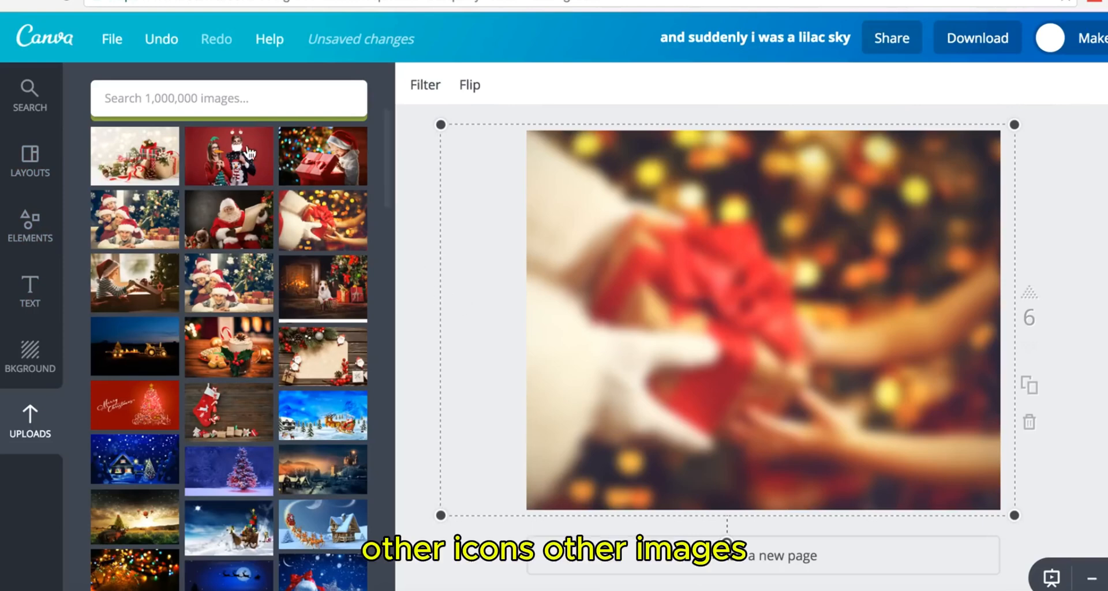
{"action": "left_click", "coordinate": [166, 99]}
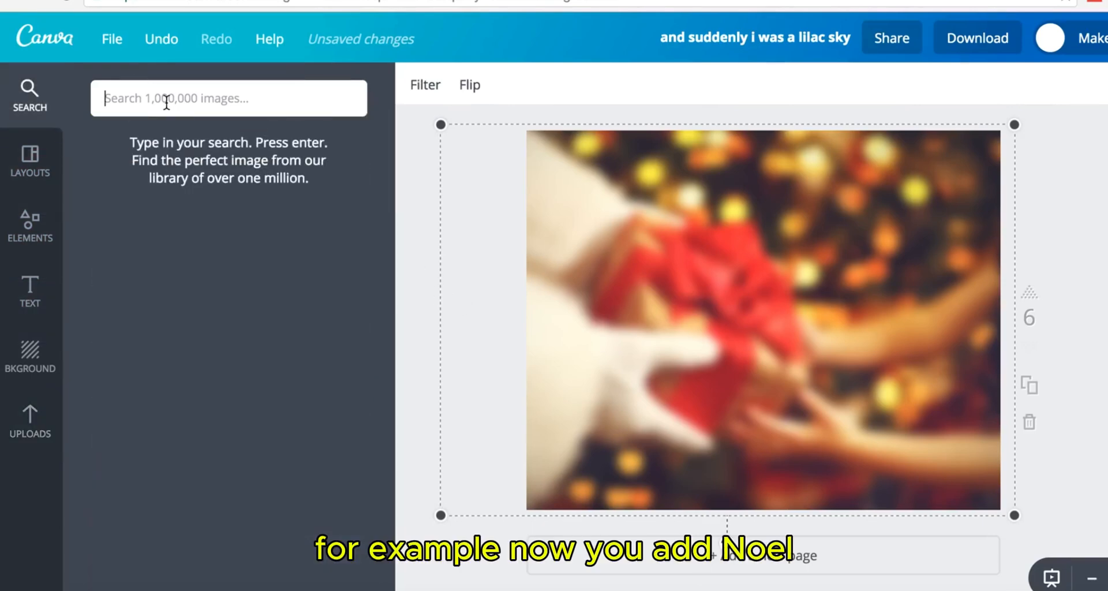
- Search 'noel' and add a green ornament graphic, shrunk, at the page's top
{"action": "type", "text": "noel"}
{"action": "key", "text": "Return"}
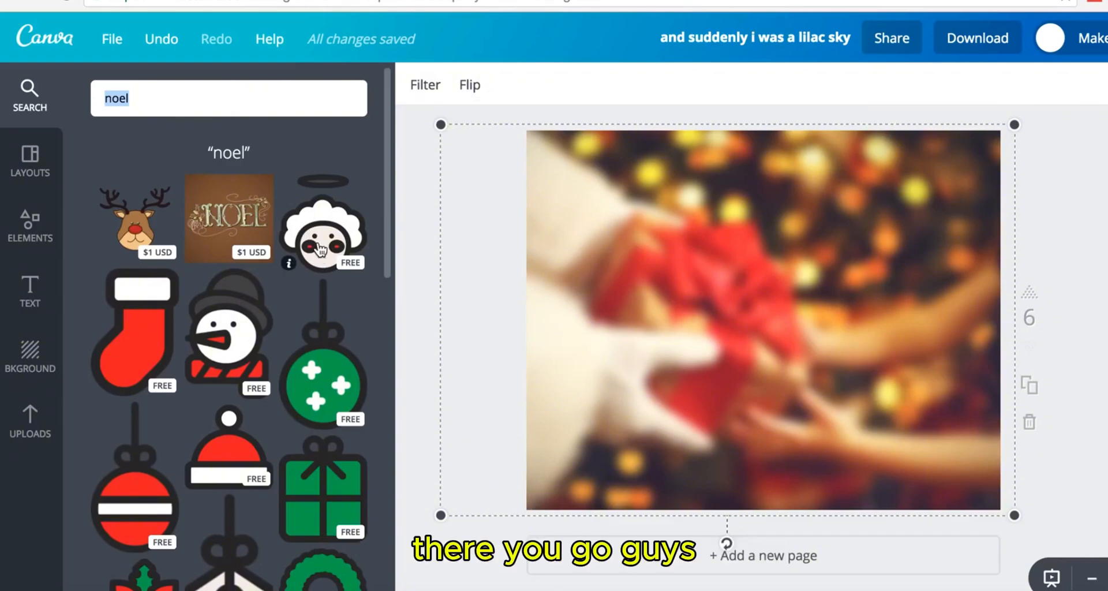
{"action": "left_click", "coordinate": [343, 386]}
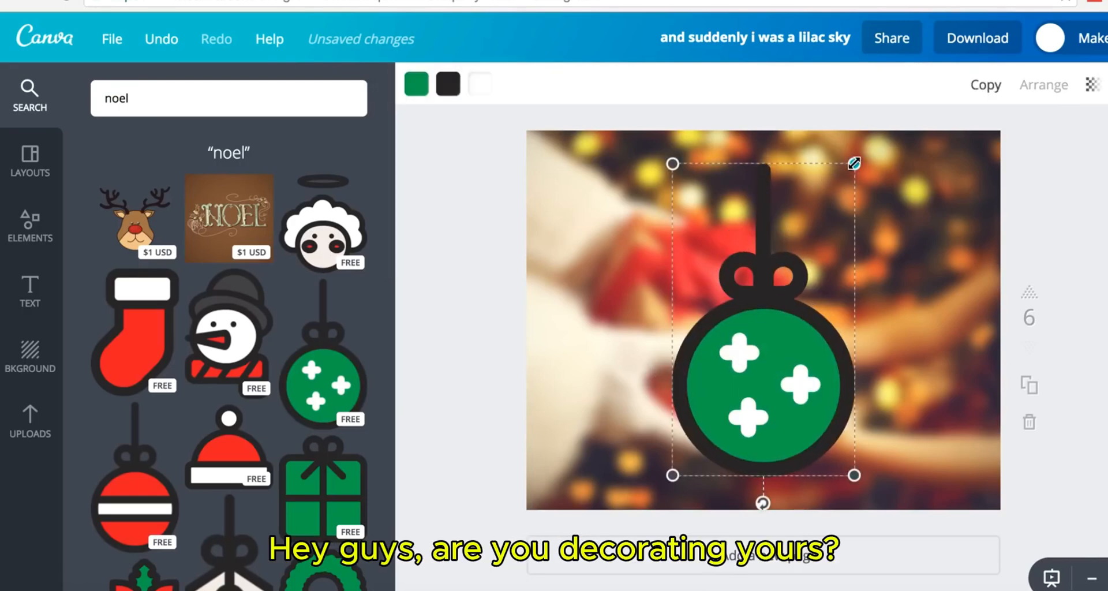
{"action": "left_click_drag", "start_coordinate": [854, 164], "coordinate": [786, 272]}
{"action": "left_click_drag", "start_coordinate": [770, 312], "coordinate": [764, 223]}
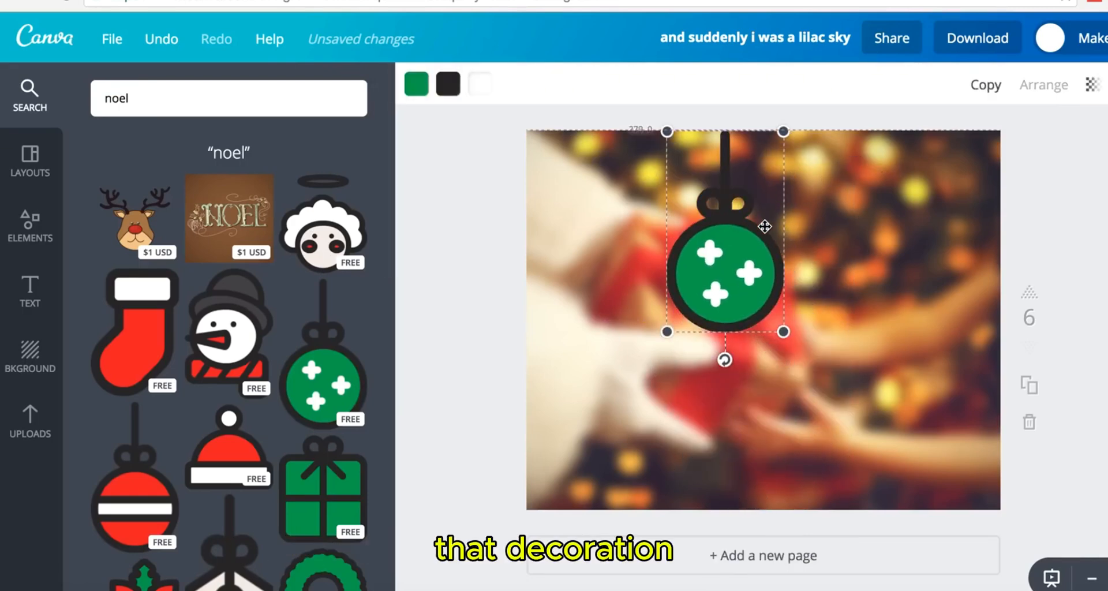
- Recolour the ornament with a white outline and red fill, placed at the photo's upper right
{"action": "left_click", "coordinate": [448, 84]}
{"action": "scroll", "coordinate": [580, 338], "scroll_direction": "down", "scroll_amount": 3}
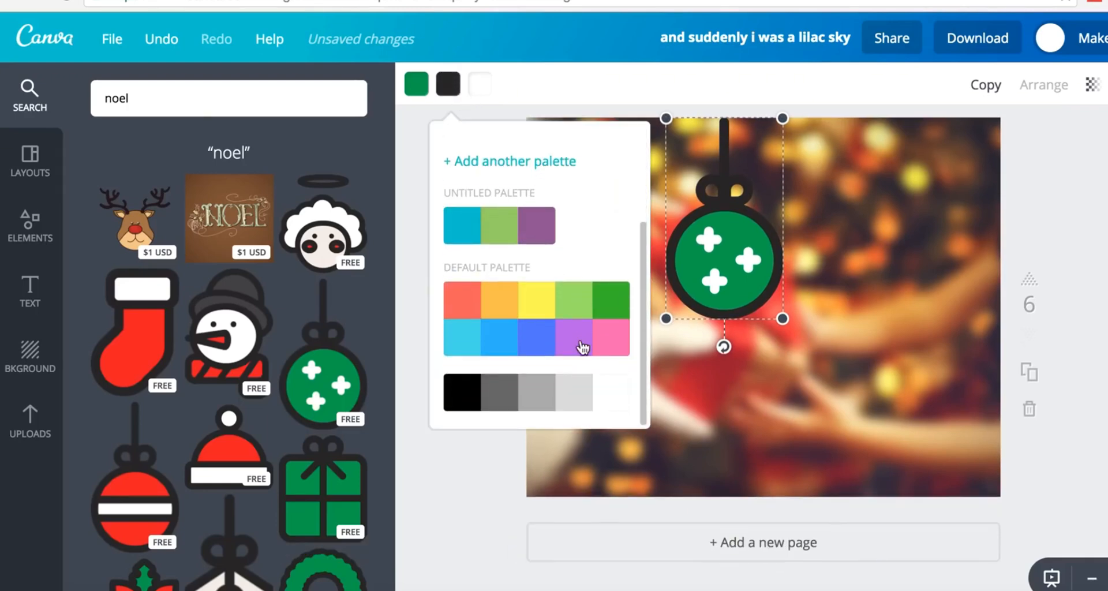
{"action": "left_click", "coordinate": [607, 401]}
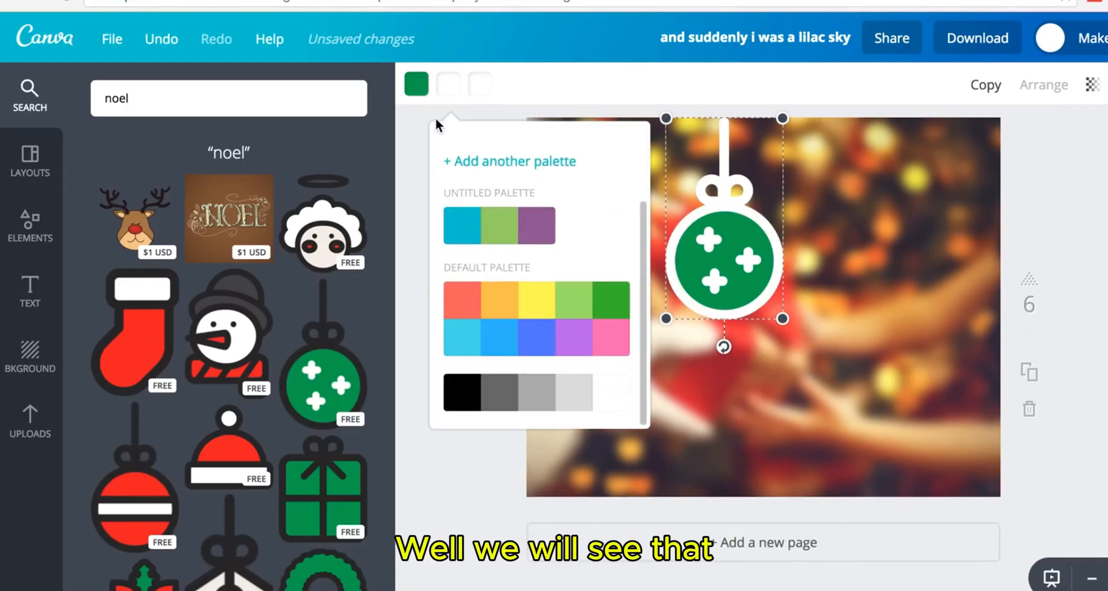
{"action": "left_click", "coordinate": [416, 85]}
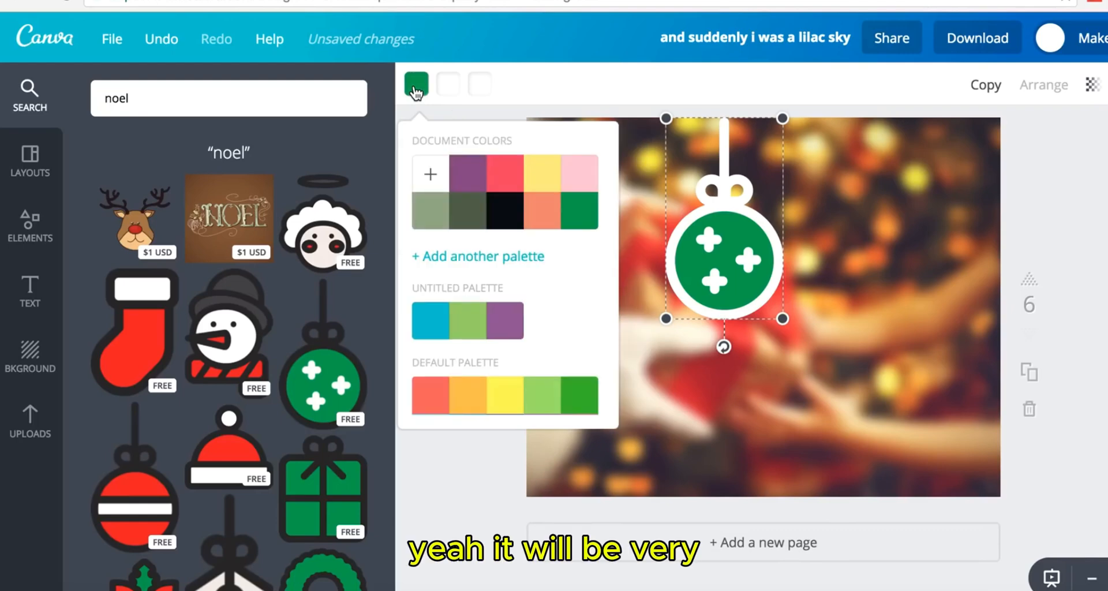
{"action": "left_click", "coordinate": [430, 398]}
{"action": "left_click_drag", "start_coordinate": [783, 318], "coordinate": [757, 244]}
{"action": "left_click_drag", "start_coordinate": [707, 191], "coordinate": [858, 174]}
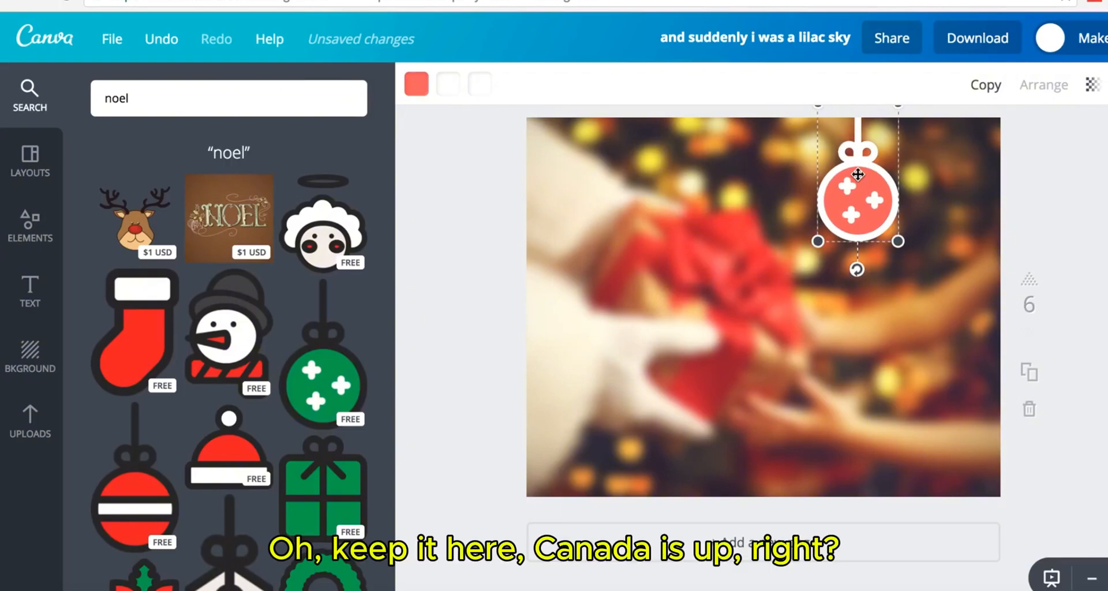
- Duplicate the red ornament and place a smaller copy to its left along the top edge
{"action": "key", "text": "ctrl+v"}
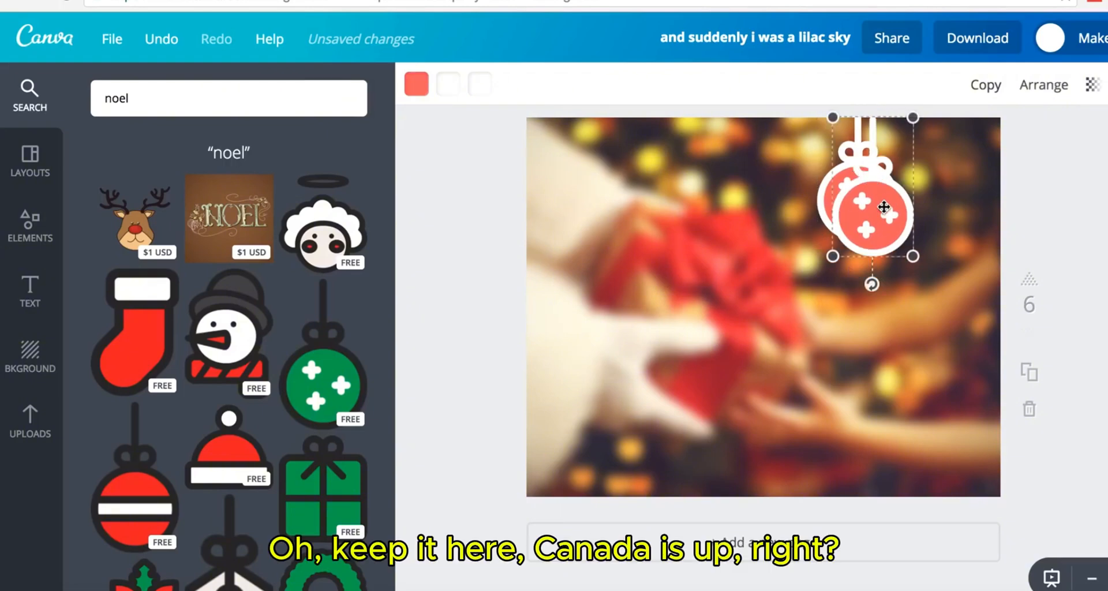
{"action": "left_click_drag", "start_coordinate": [884, 208], "coordinate": [745, 211]}
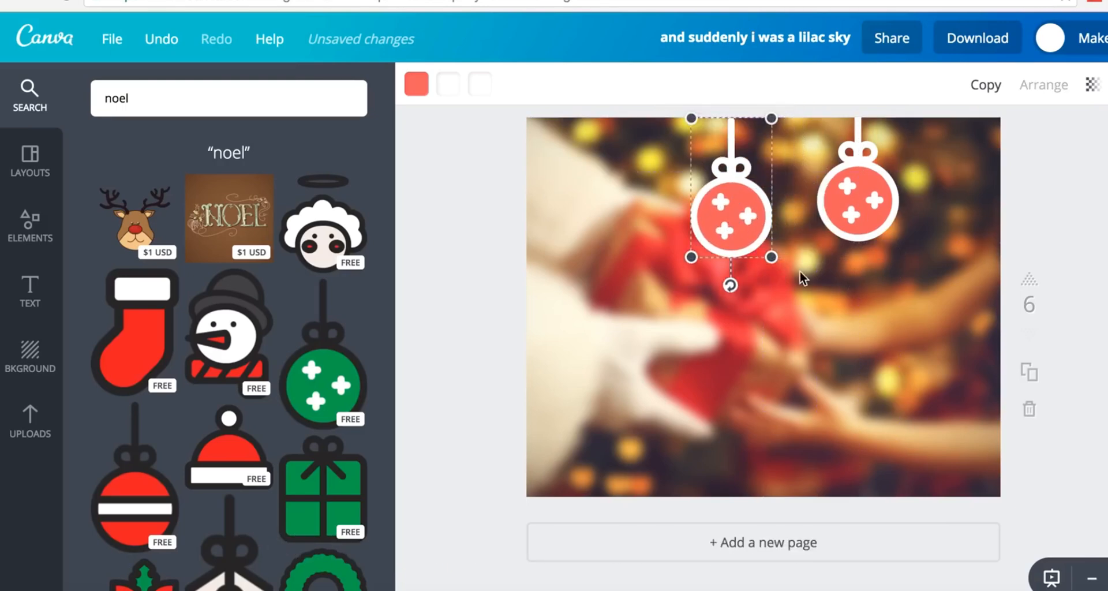
{"action": "left_click_drag", "start_coordinate": [774, 261], "coordinate": [748, 216]}
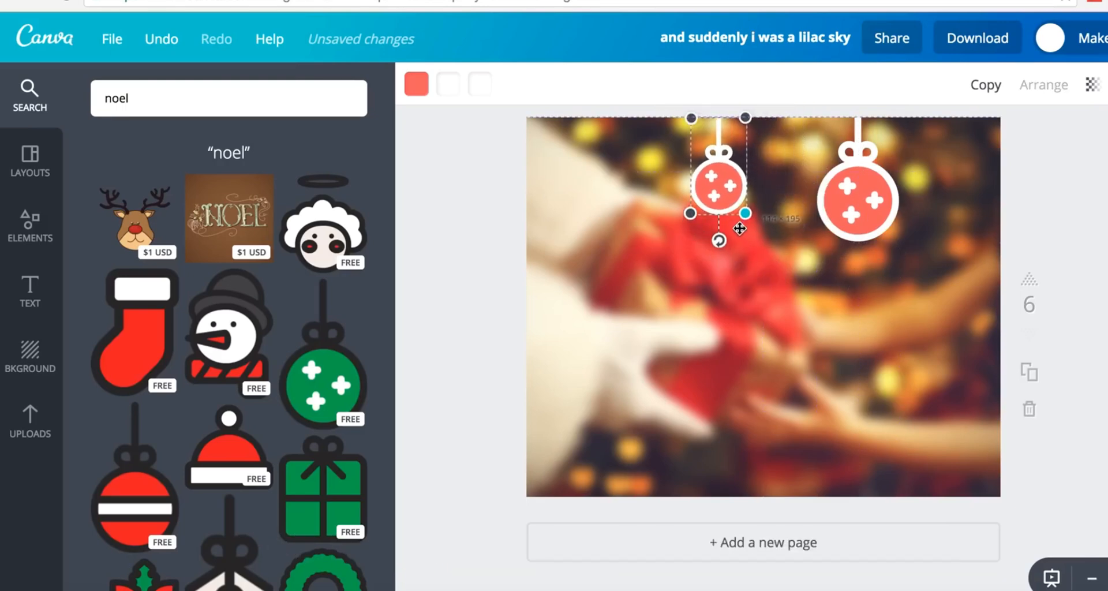
{"action": "left_click_drag", "start_coordinate": [719, 177], "coordinate": [762, 167]}
{"action": "left_click", "coordinate": [1073, 168]}
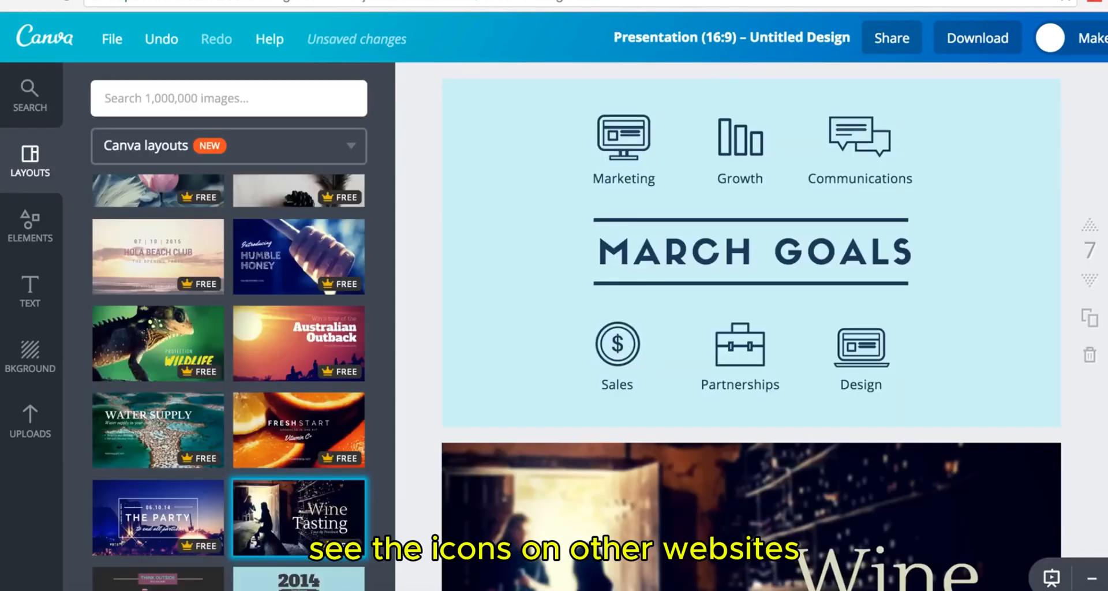
- Copy the Sales dollar icon from the March Goals presentation onto the Christmas photo page
{"action": "left_click", "coordinate": [635, 337]}
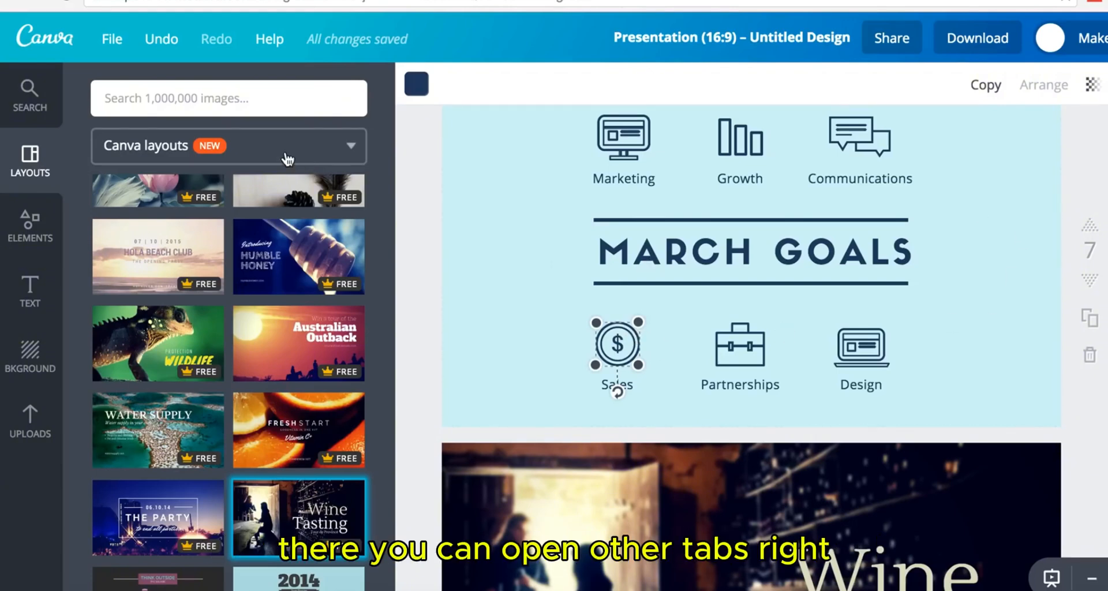
{"action": "left_click", "coordinate": [531, 283]}
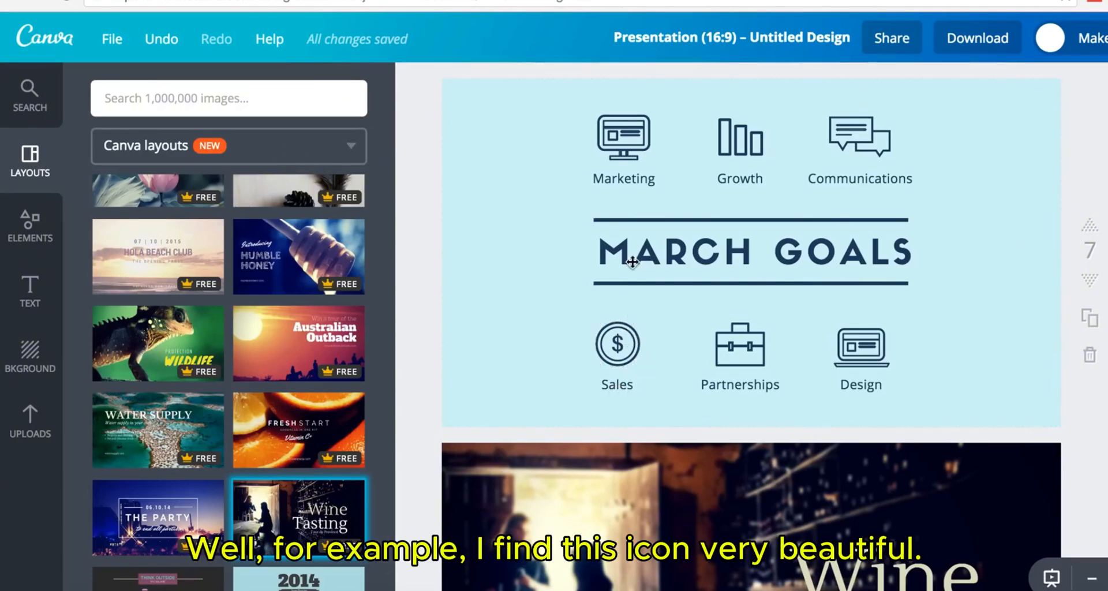
{"action": "left_click", "coordinate": [616, 346]}
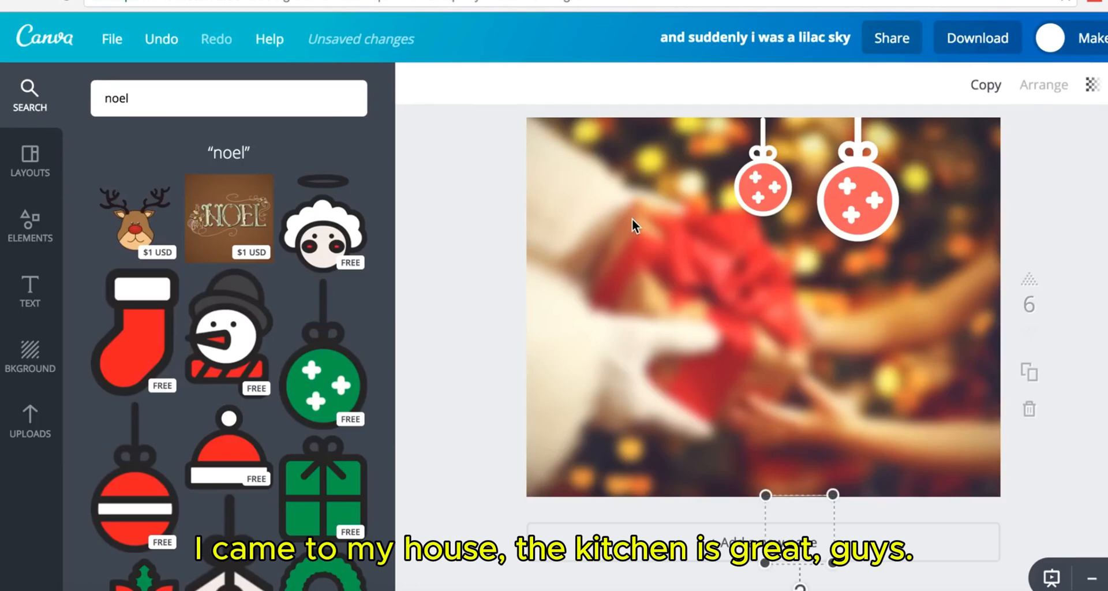
{"action": "left_click_drag", "start_coordinate": [791, 508], "coordinate": [782, 318]}
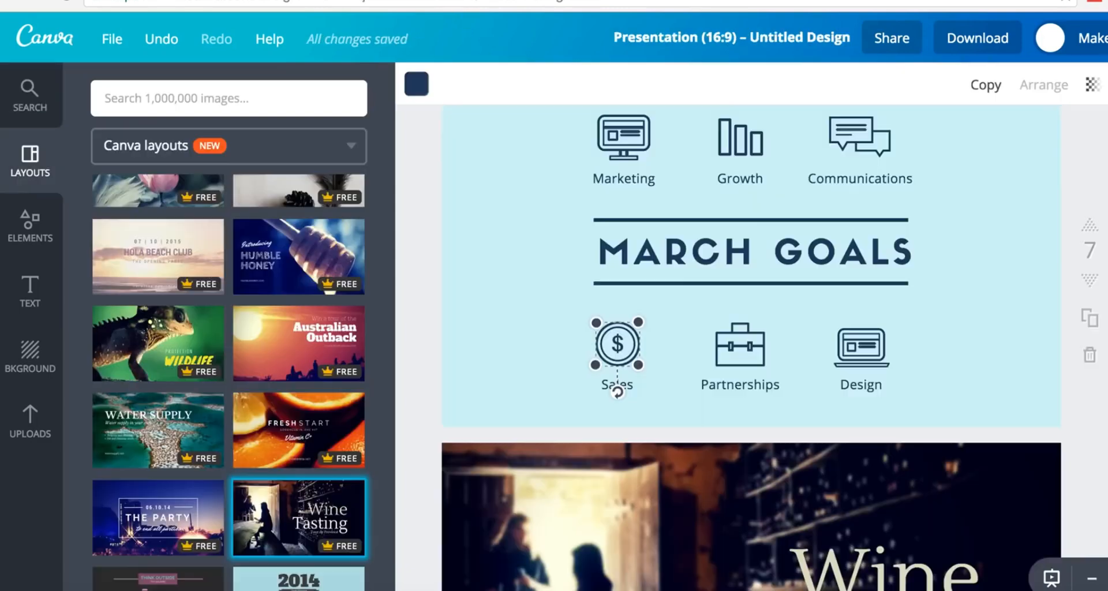
{"action": "left_click", "coordinate": [543, 290]}
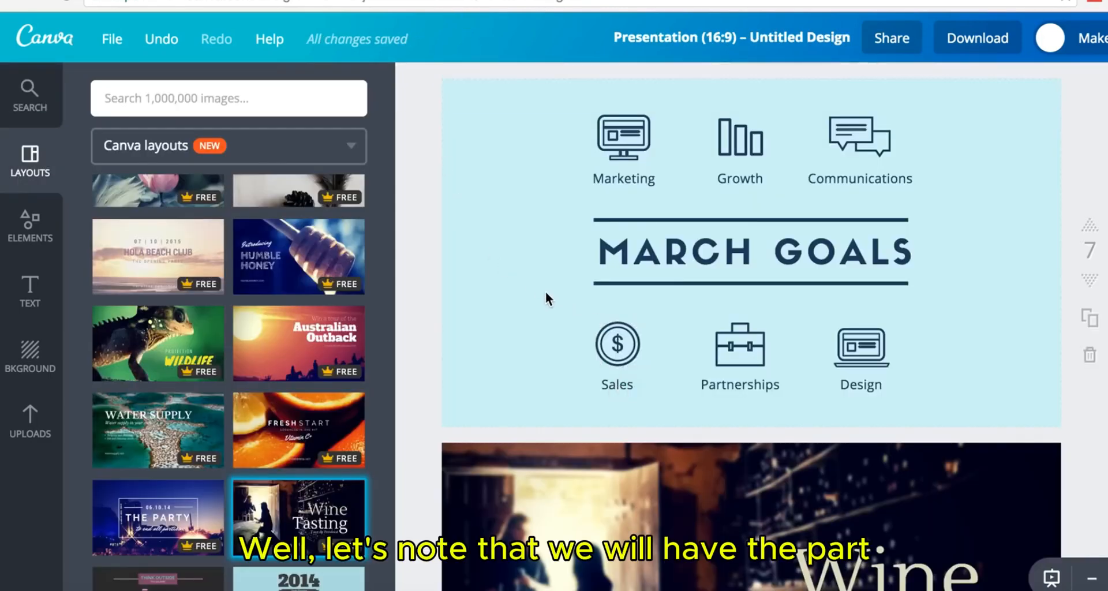
{"action": "left_click", "coordinate": [648, 369]}
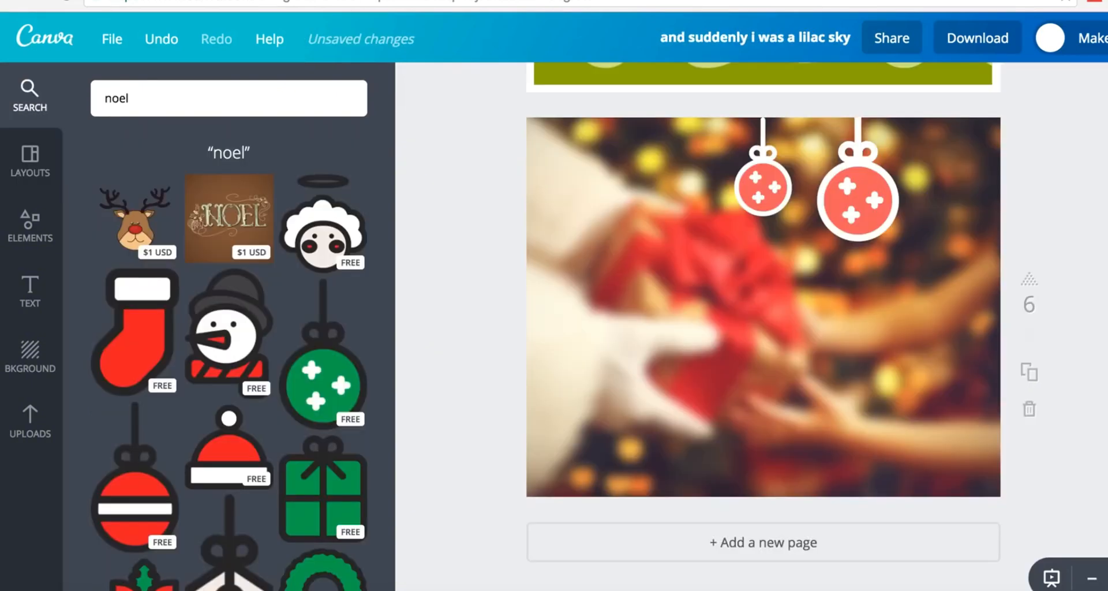
{"action": "key", "text": "Tab"}
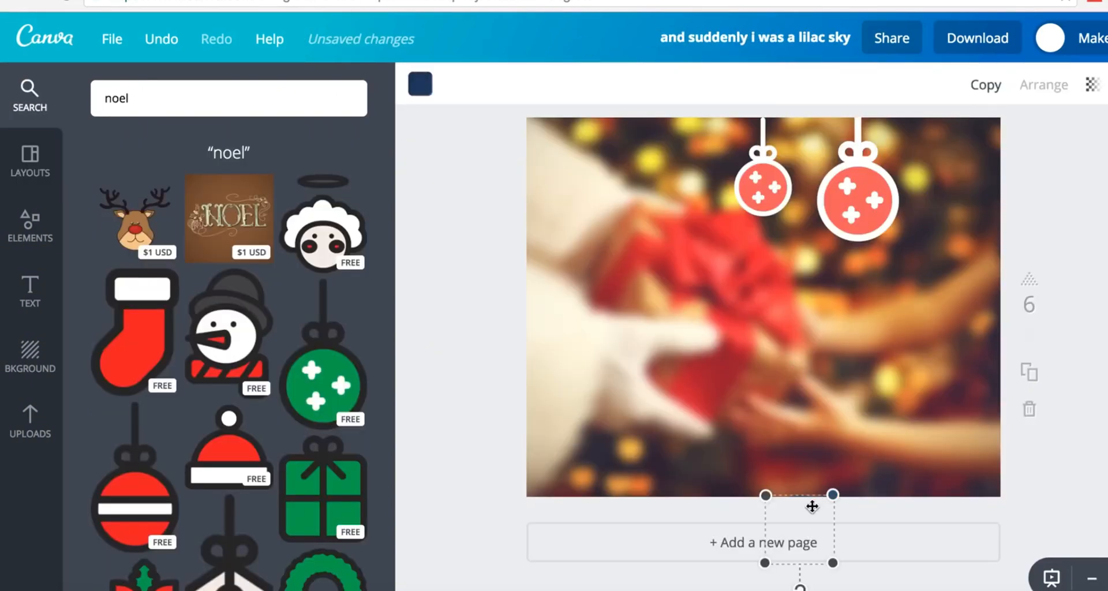
{"action": "left_click_drag", "start_coordinate": [812, 507], "coordinate": [754, 304]}
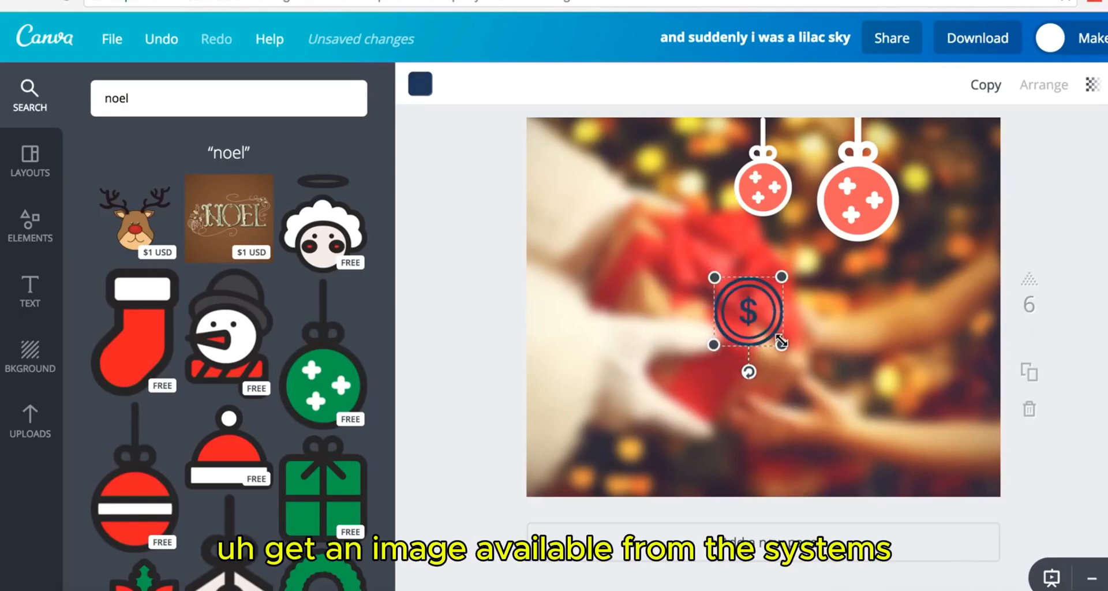
- Recolour the dollar icon white, shrink it, and position it beneath the two ornaments
{"action": "left_click_drag", "start_coordinate": [782, 346], "coordinate": [848, 412]}
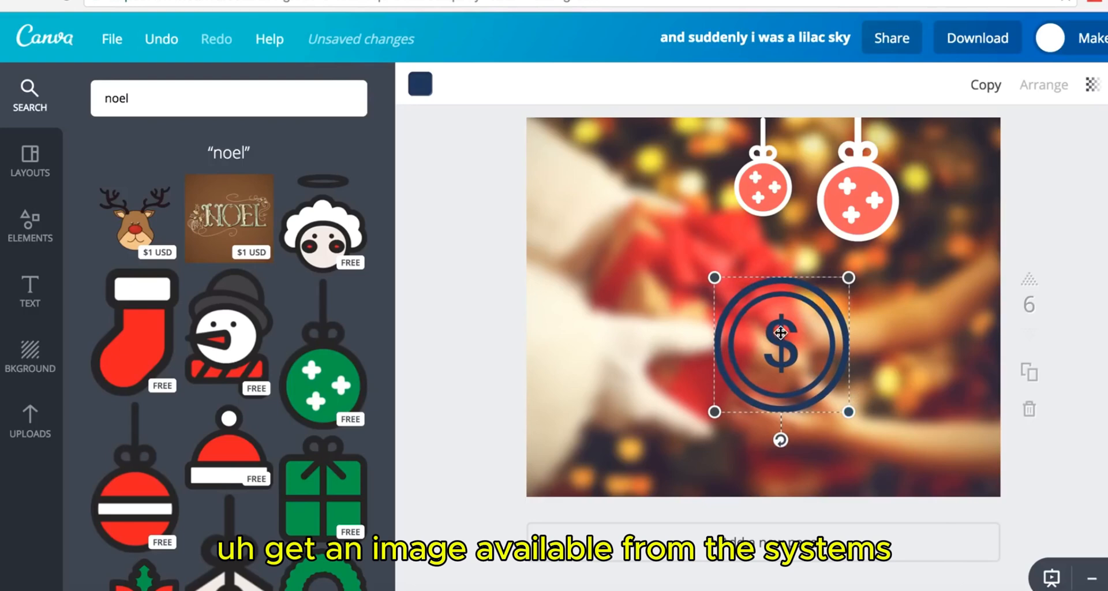
{"action": "left_click_drag", "start_coordinate": [780, 333], "coordinate": [777, 294]}
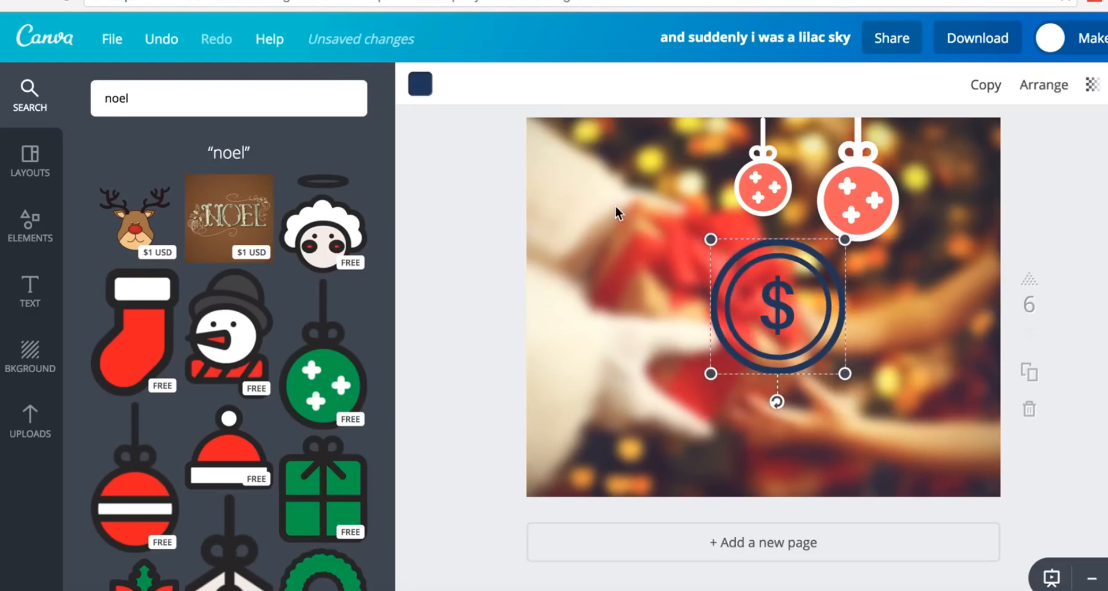
{"action": "left_click", "coordinate": [420, 84]}
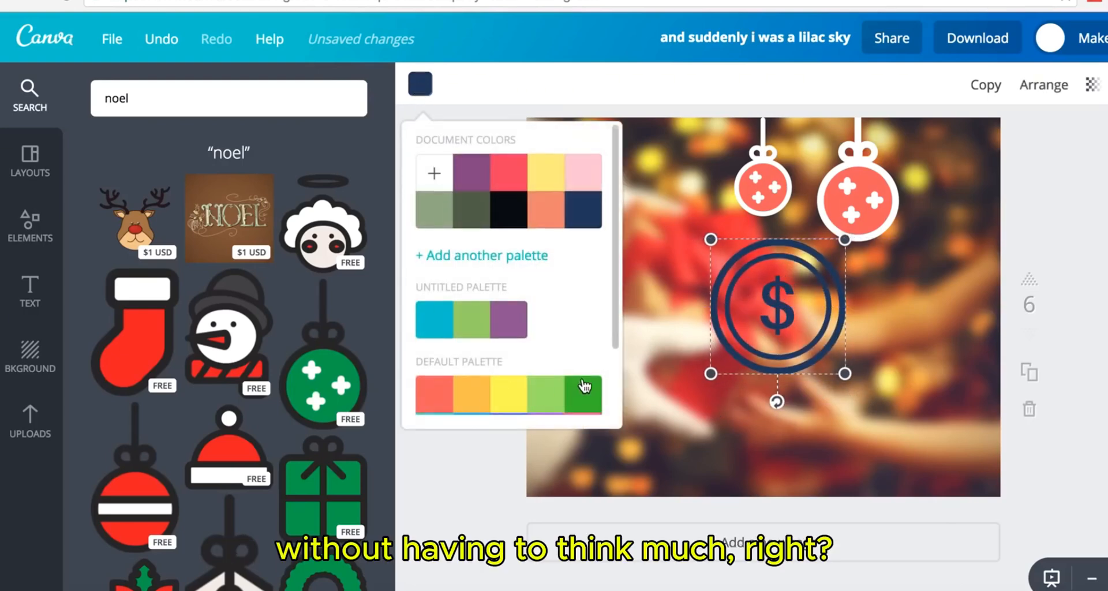
{"action": "scroll", "coordinate": [583, 392], "scroll_direction": "down", "scroll_amount": 2}
{"action": "left_click", "coordinate": [579, 404]}
{"action": "mouse_move", "coordinate": [792, 306]}
{"action": "left_mouse_down"}
{"action": "mouse_move", "coordinate": [789, 405]}
{"action": "mouse_move", "coordinate": [788, 319]}
{"action": "left_mouse_up"}
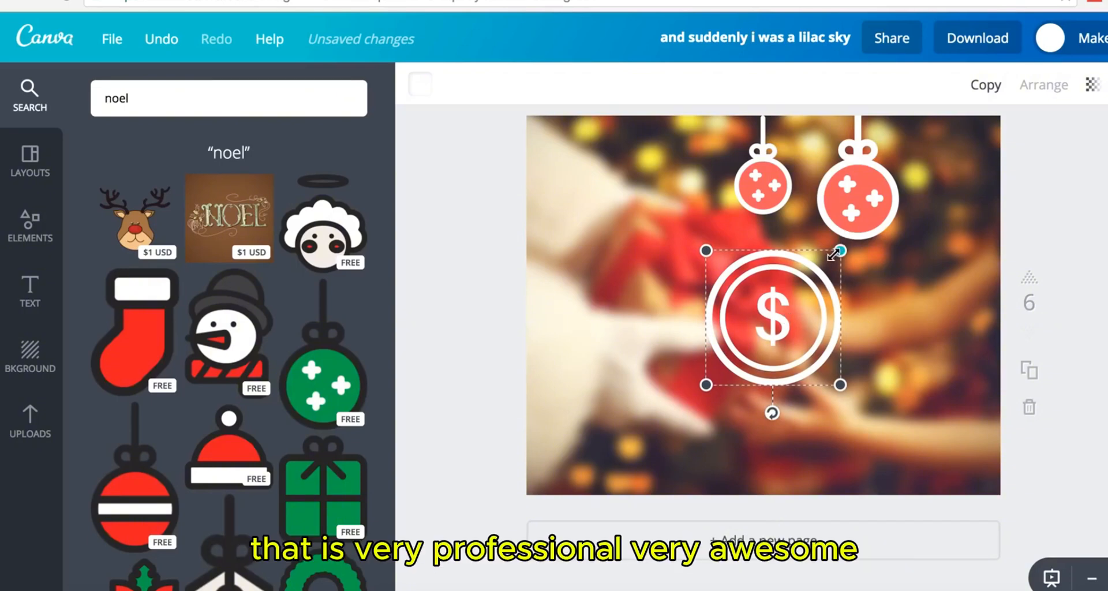
{"action": "left_click_drag", "start_coordinate": [840, 251], "coordinate": [780, 311]}
{"action": "left_click_drag", "start_coordinate": [737, 352], "coordinate": [768, 305]}
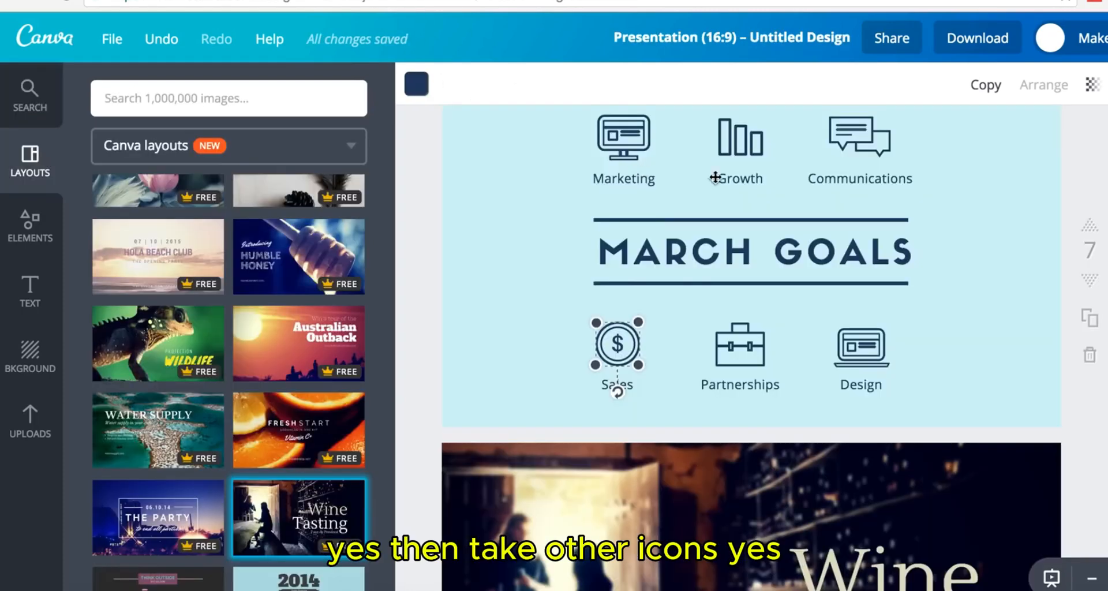
{"action": "scroll", "coordinate": [777, 178], "scroll_direction": "up", "scroll_amount": 2}
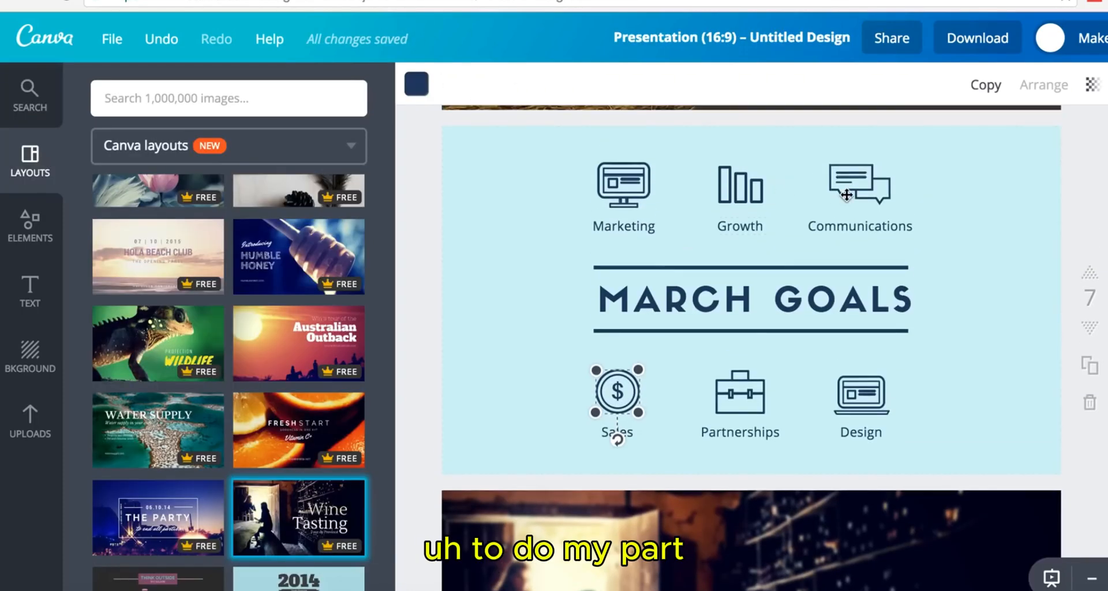
- Copy the navy Communications speech-bubble icon from March Goals onto the photo's left side
{"action": "left_click", "coordinate": [849, 195]}
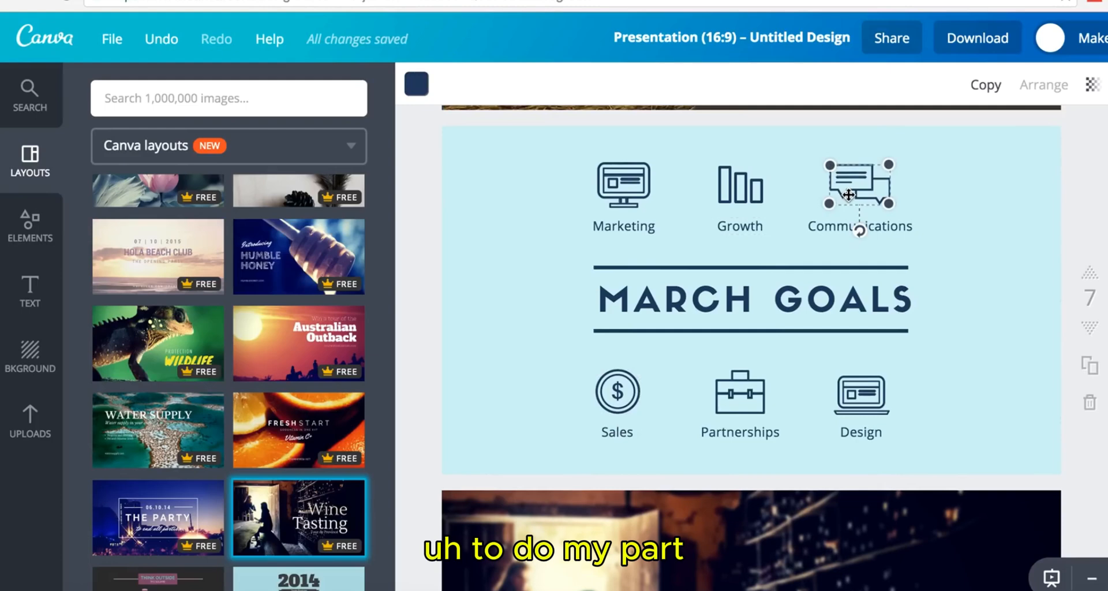
{"action": "left_click", "coordinate": [916, 186]}
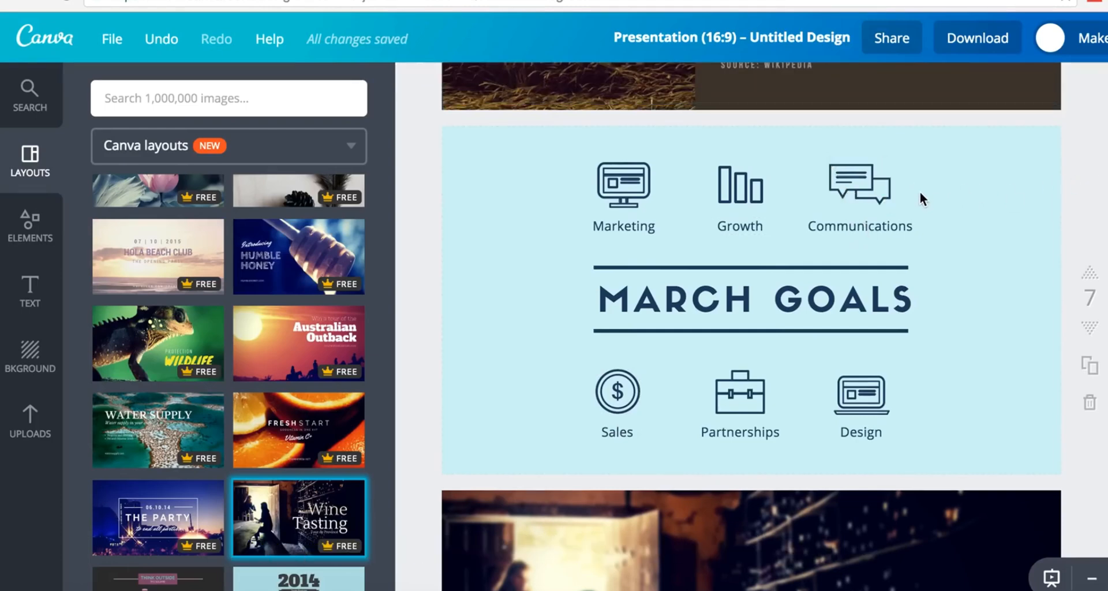
{"action": "left_click", "coordinate": [823, 164]}
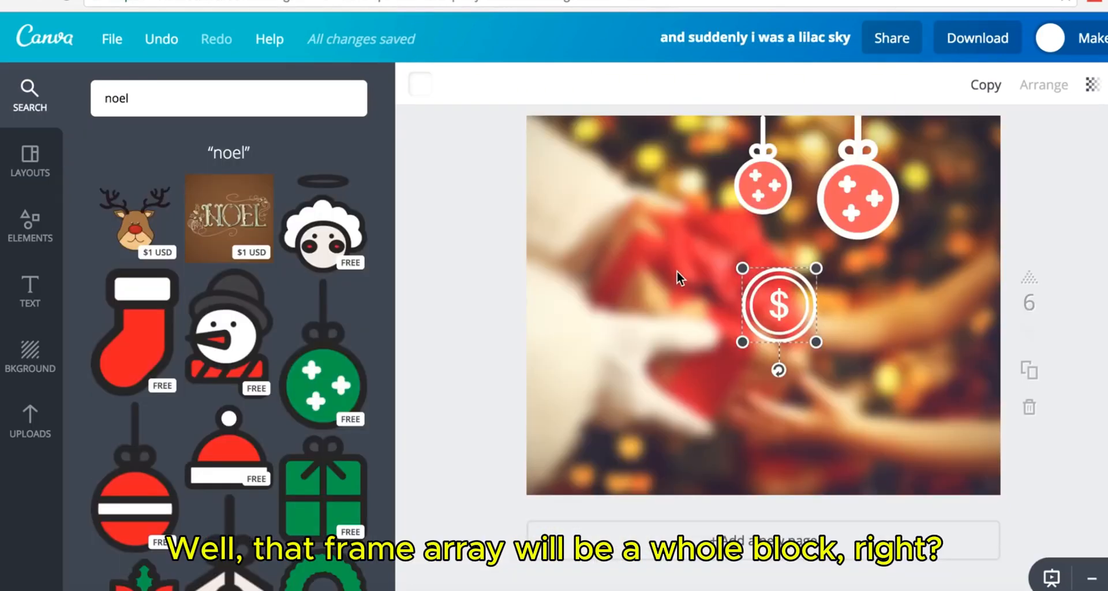
{"action": "left_click", "coordinate": [677, 271]}
{"action": "left_click_drag", "start_coordinate": [831, 249], "coordinate": [654, 332]}
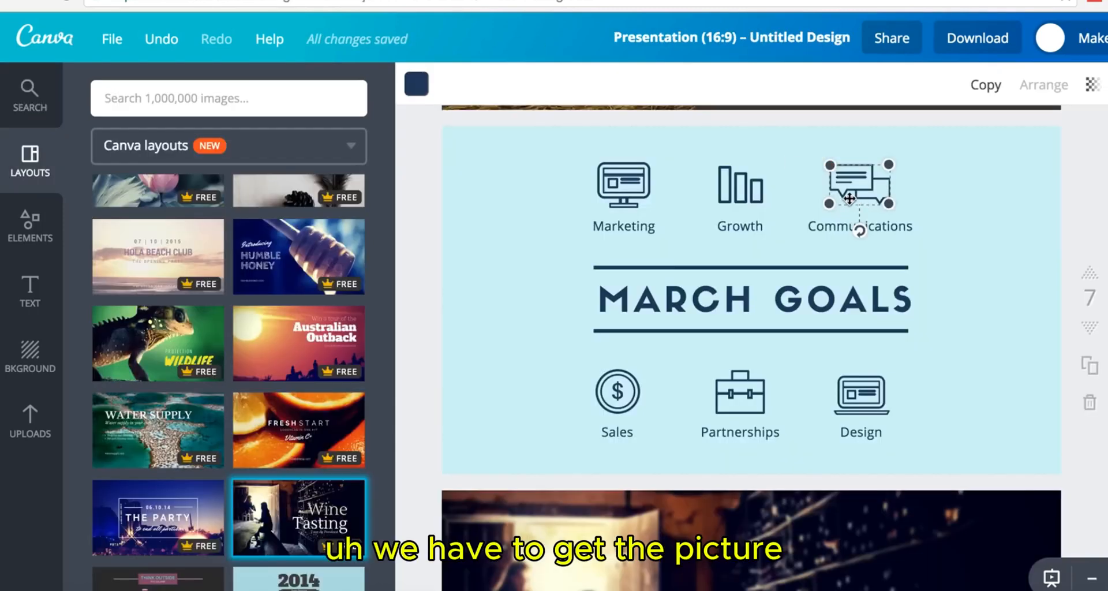
{"action": "left_click", "coordinate": [847, 166]}
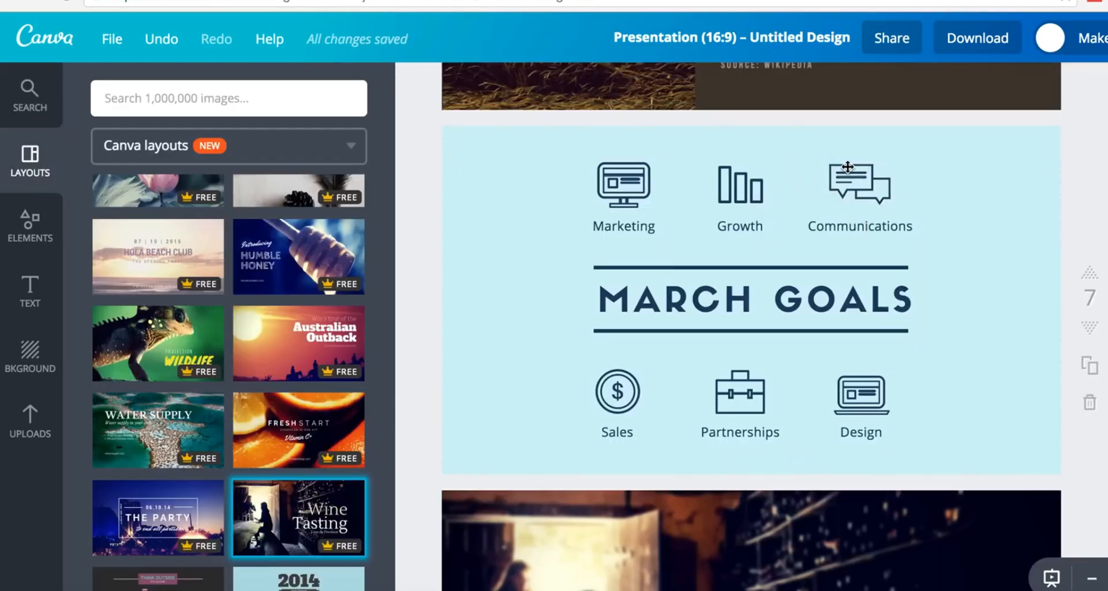
{"action": "left_click", "coordinate": [916, 210]}
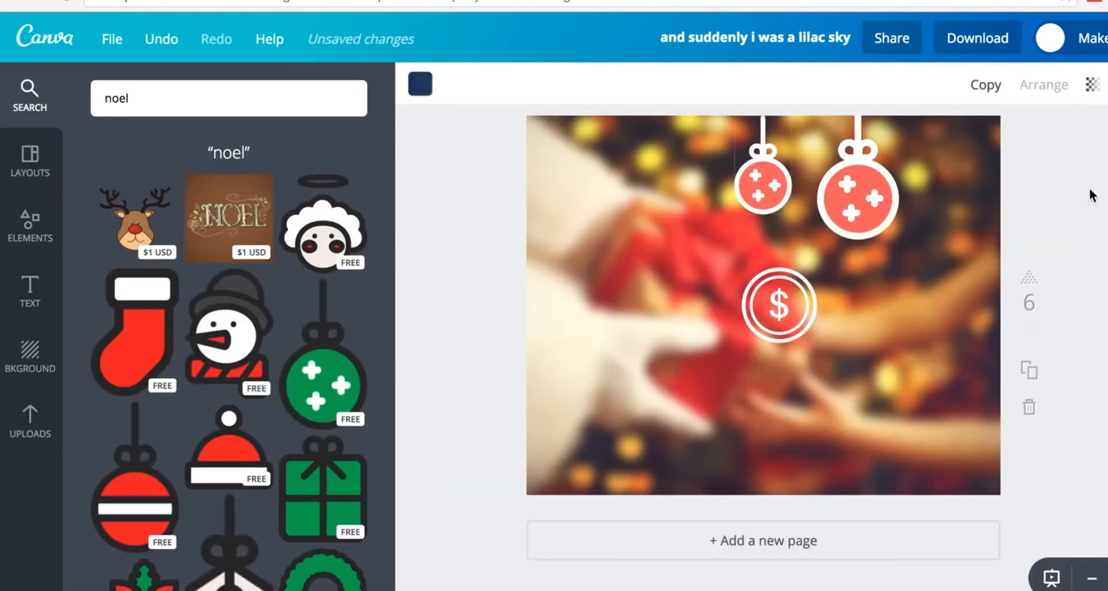
{"action": "left_click_drag", "start_coordinate": [870, 232], "coordinate": [610, 270]}
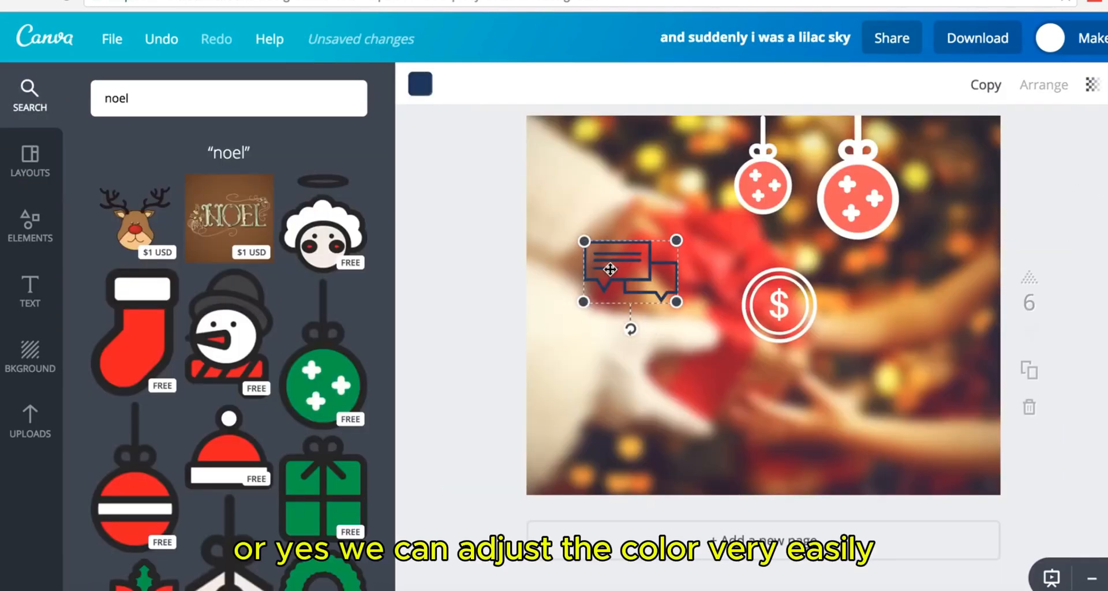
- Recolour the speech-bubble icon on page 6 white
{"action": "left_click", "coordinate": [420, 86]}
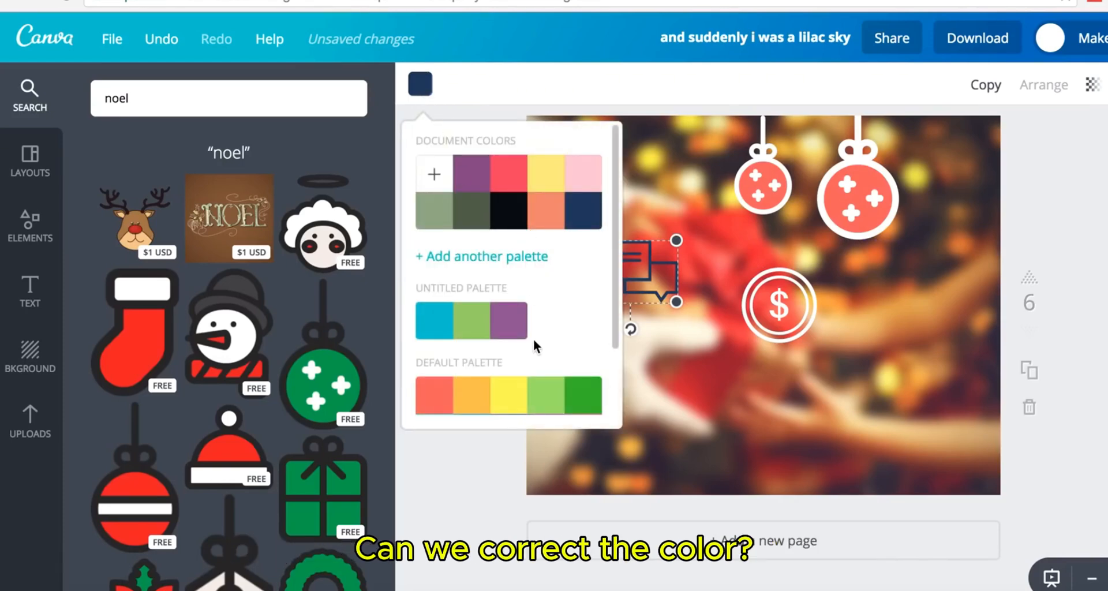
{"action": "scroll", "coordinate": [535, 342], "scroll_direction": "down", "scroll_amount": 2}
{"action": "left_click", "coordinate": [583, 397]}
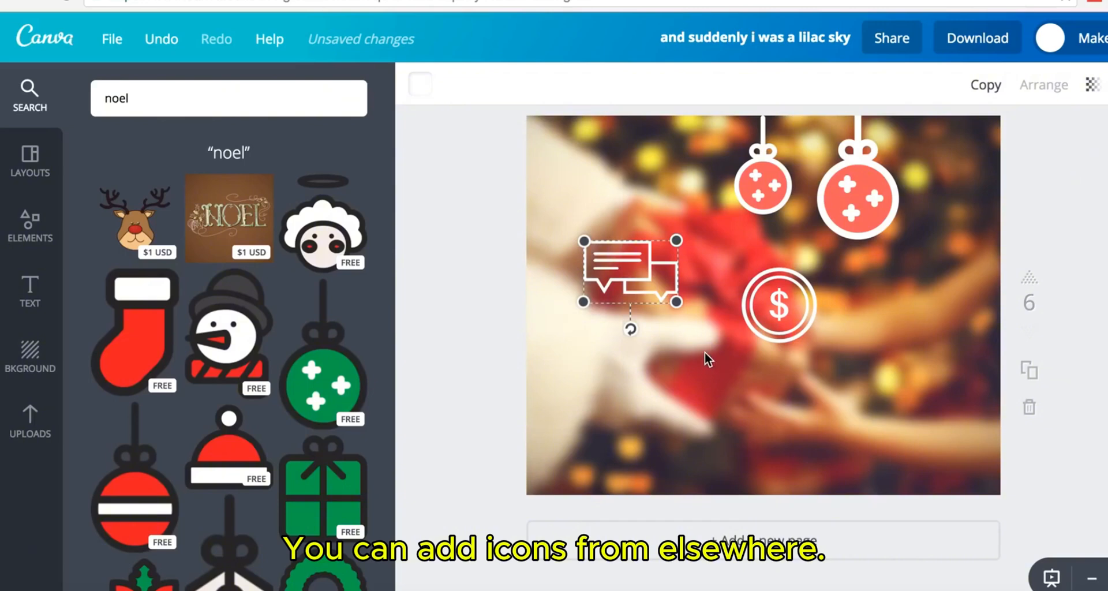
{"action": "scroll", "coordinate": [704, 352], "scroll_direction": "up", "scroll_amount": 1}
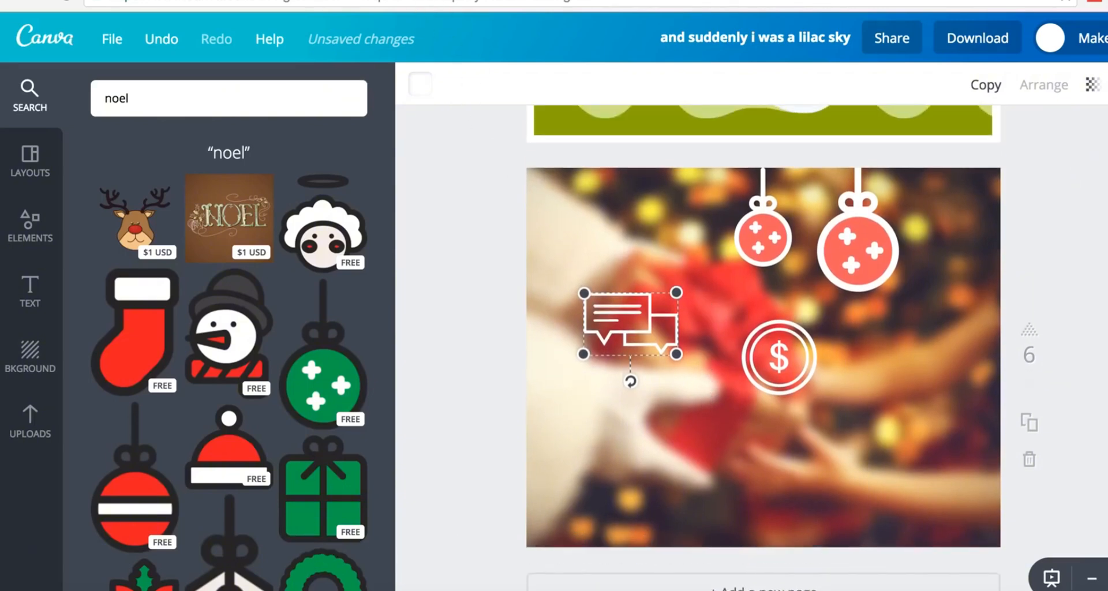
- Delete the dollar coin and the large red ornament from page 6
{"action": "scroll", "coordinate": [628, 258], "scroll_direction": "up", "scroll_amount": 2}
{"action": "scroll", "coordinate": [628, 259], "scroll_direction": "down", "scroll_amount": 3}
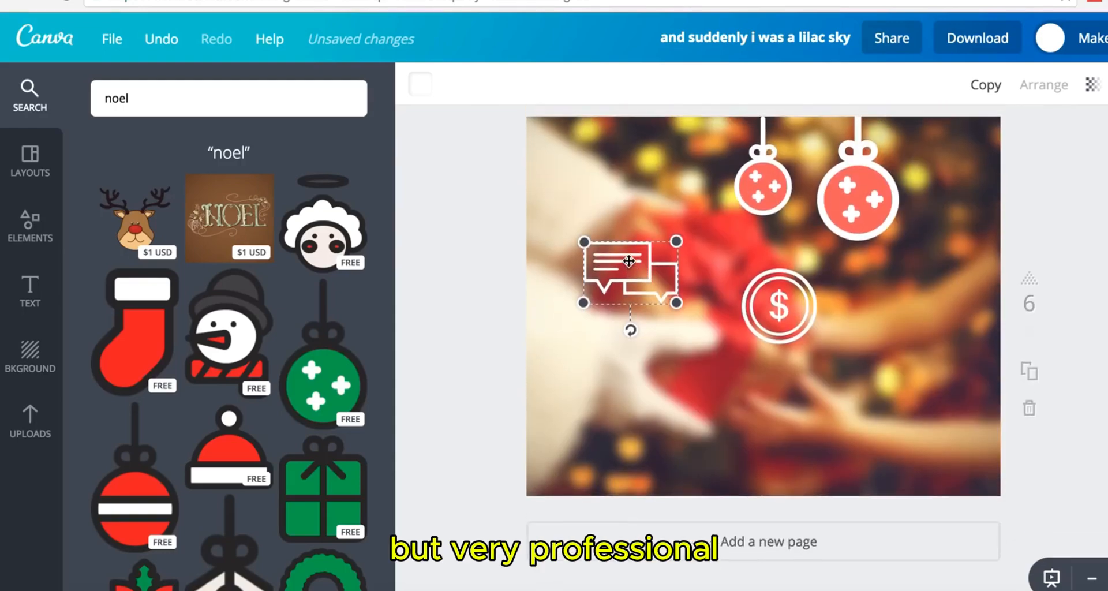
{"action": "scroll", "coordinate": [628, 259], "scroll_direction": "up", "scroll_amount": 3}
{"action": "scroll", "coordinate": [628, 260], "scroll_direction": "up", "scroll_amount": 15}
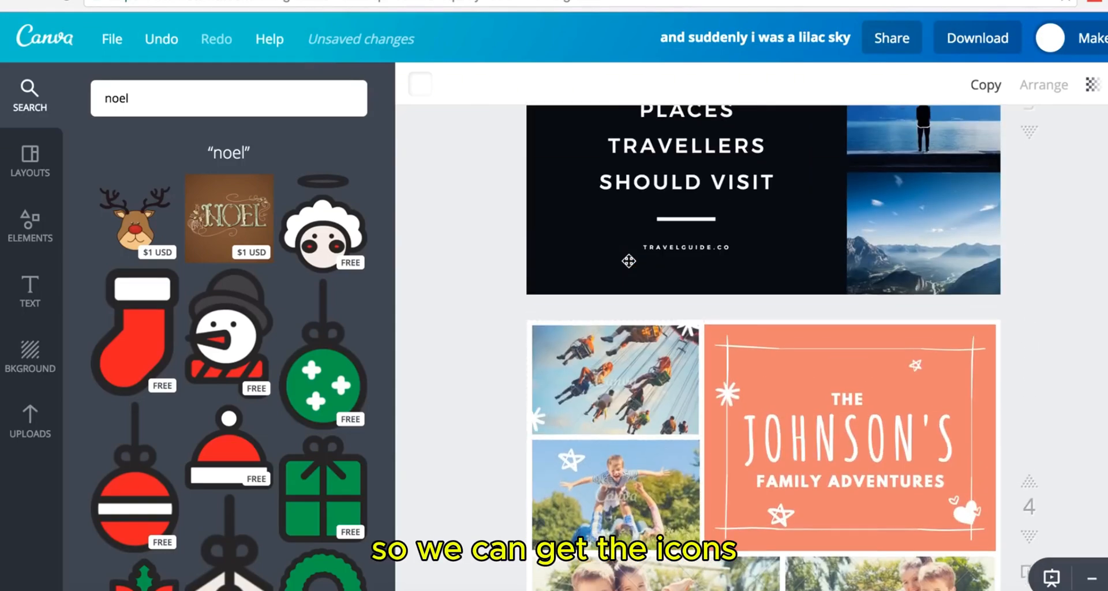
{"action": "scroll", "coordinate": [628, 261], "scroll_direction": "down", "scroll_amount": 10}
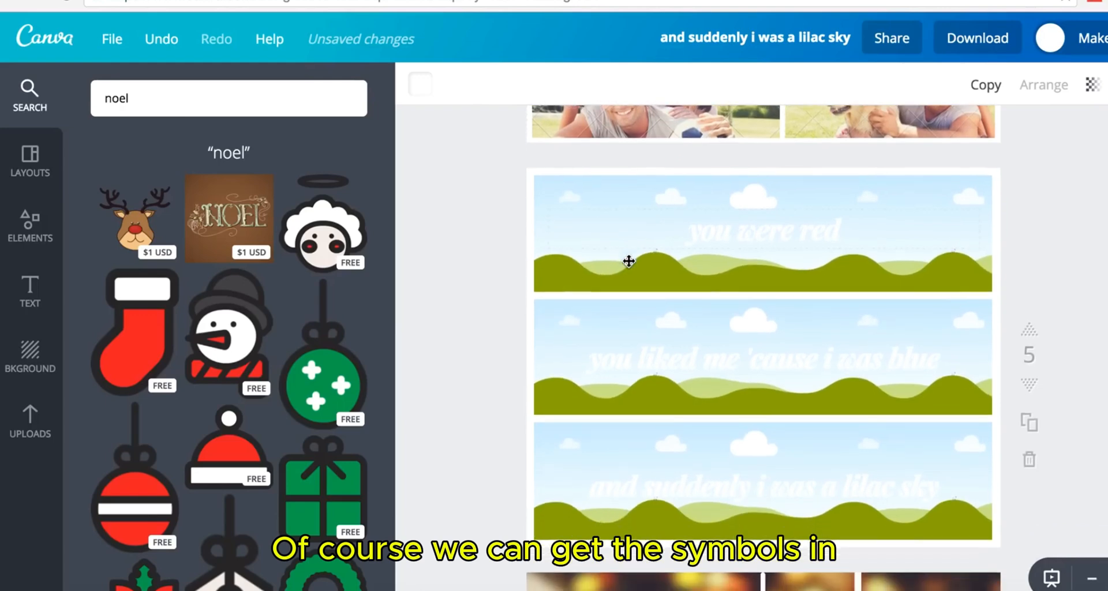
{"action": "scroll", "coordinate": [629, 261], "scroll_direction": "down", "scroll_amount": 7}
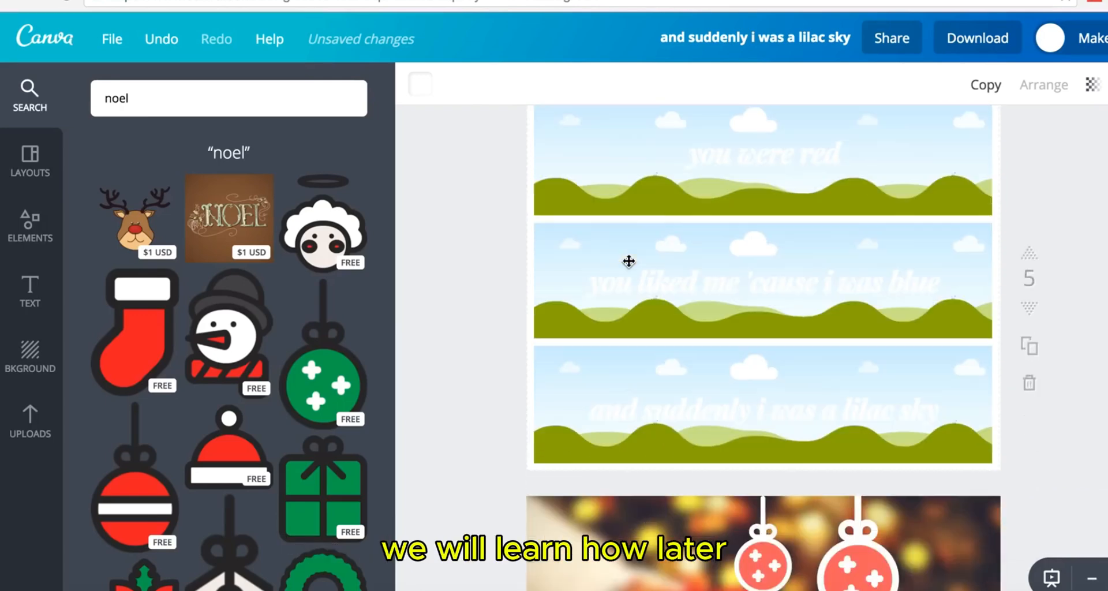
{"action": "scroll", "coordinate": [628, 259], "scroll_direction": "down", "scroll_amount": 2}
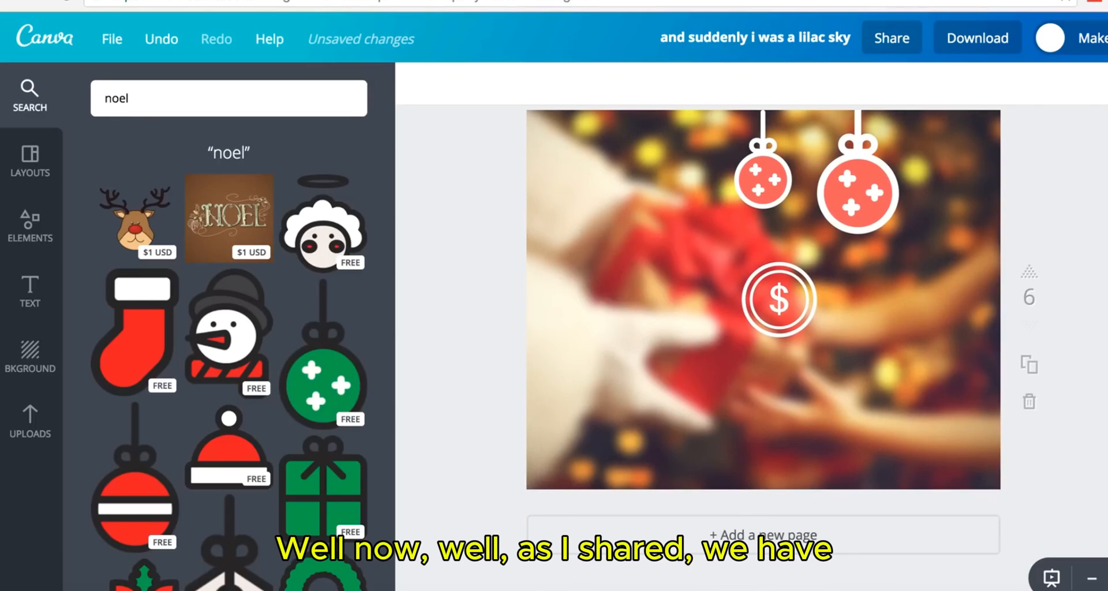
{"action": "left_click", "coordinate": [802, 314]}
{"action": "key", "text": "Delete"}
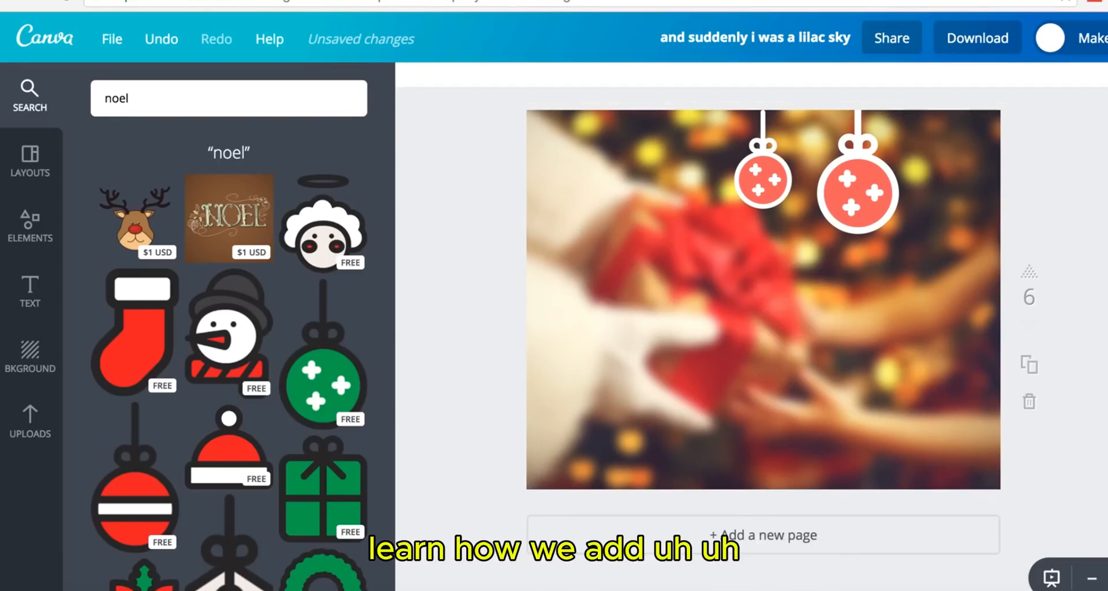
{"action": "left_click", "coordinate": [865, 190]}
{"action": "key", "text": "Delete"}
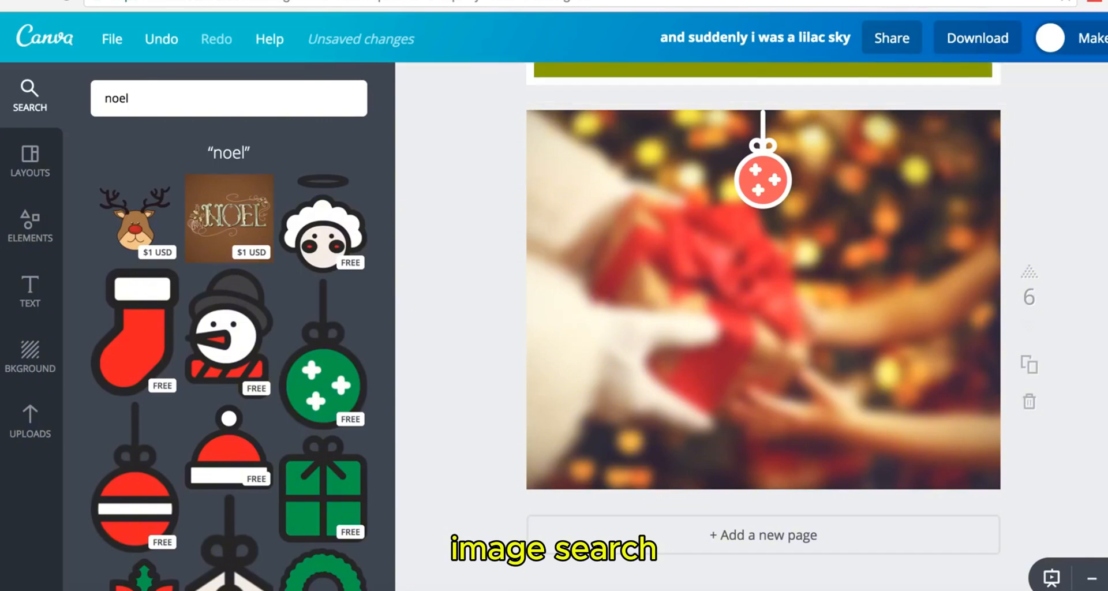
- Delete the small red ornament and the blurred gift background photo, leaving page 6 blank
{"action": "left_click", "coordinate": [763, 179]}
{"action": "key", "text": "Delete"}
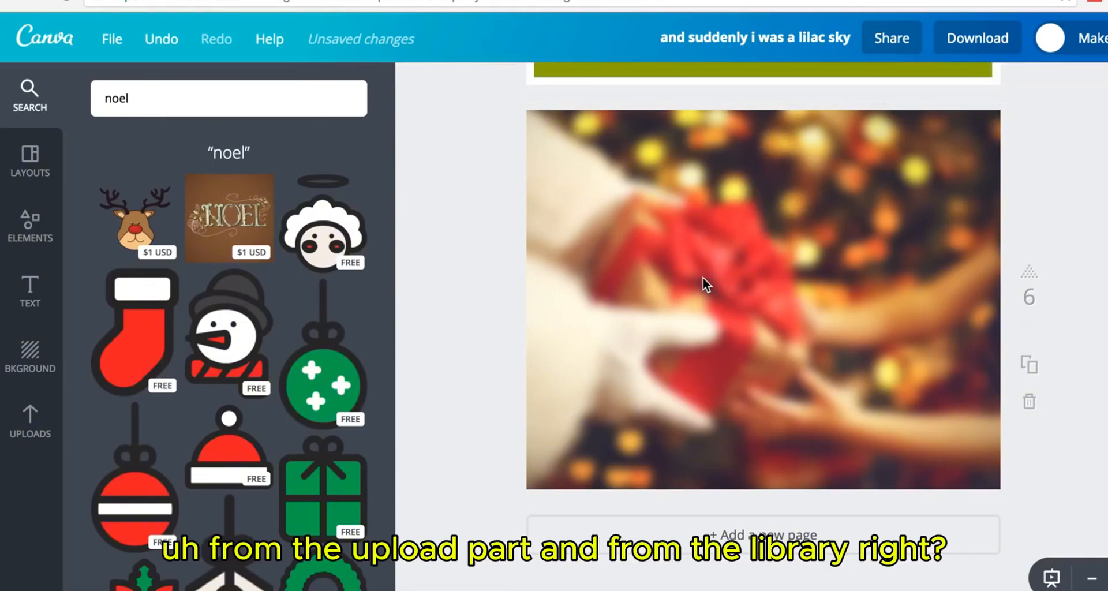
{"action": "left_click", "coordinate": [704, 280]}
{"action": "key", "text": "Delete"}
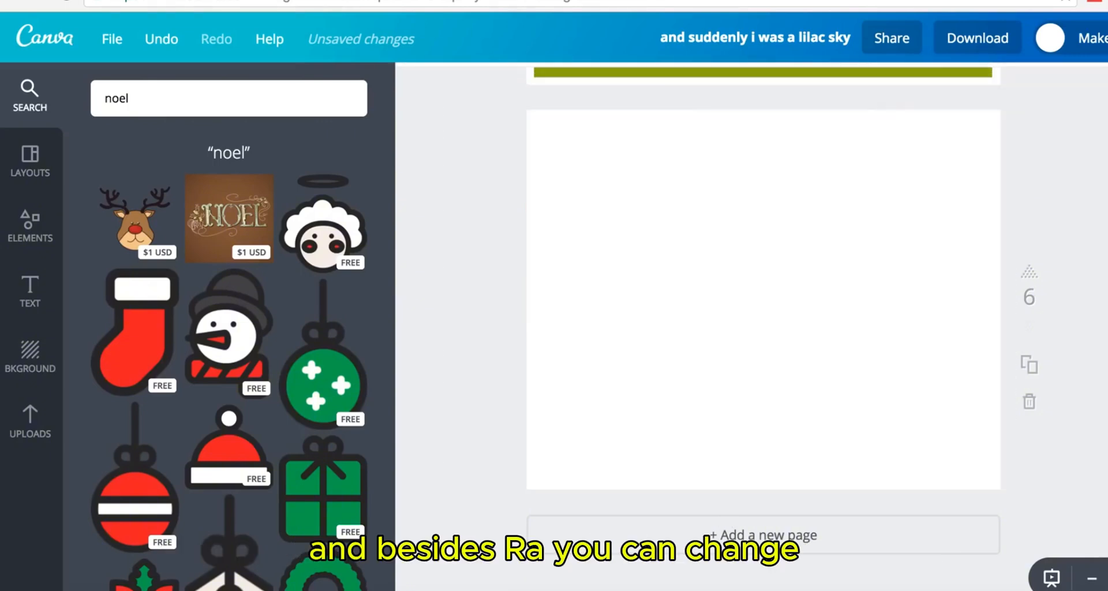
{"action": "scroll", "coordinate": [652, 231], "scroll_direction": "up", "scroll_amount": 5}
{"action": "scroll", "coordinate": [654, 230], "scroll_direction": "up", "scroll_amount": 10}
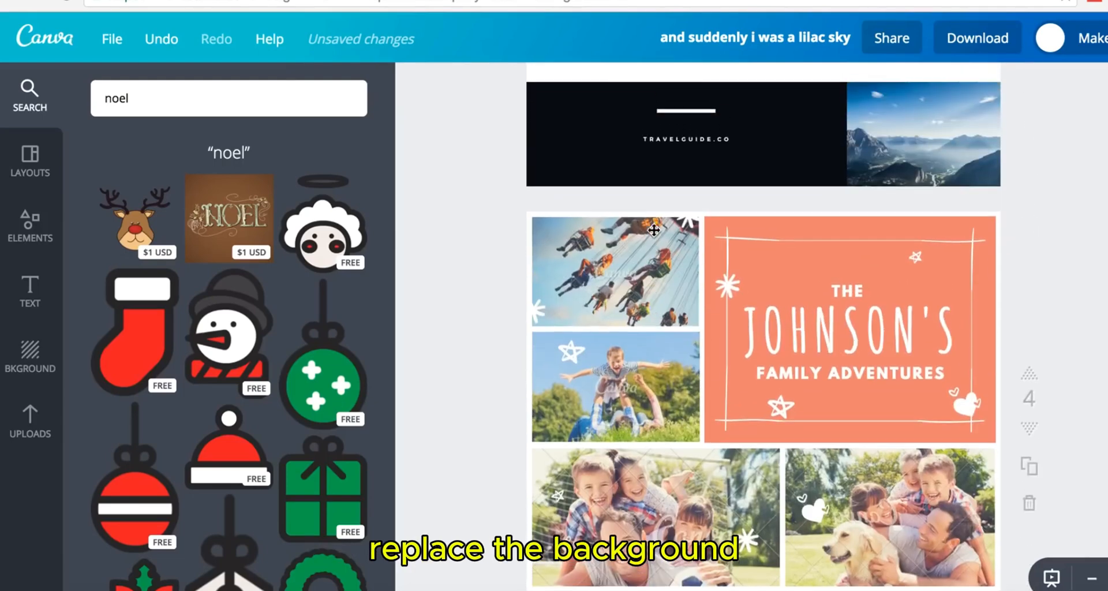
{"action": "scroll", "coordinate": [654, 230], "scroll_direction": "up", "scroll_amount": 4}
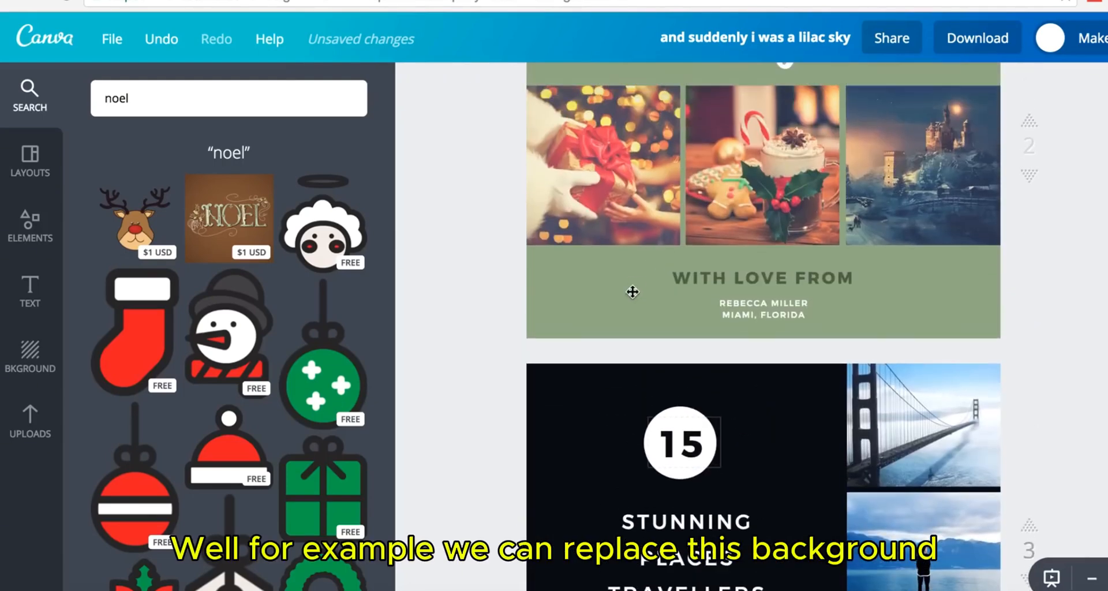
- Change page 2's sage-green background to bright cyan, fine-tuned to 00f2fc
{"action": "left_click", "coordinate": [588, 314]}
{"action": "scroll", "coordinate": [588, 315], "scroll_direction": "up", "scroll_amount": 2}
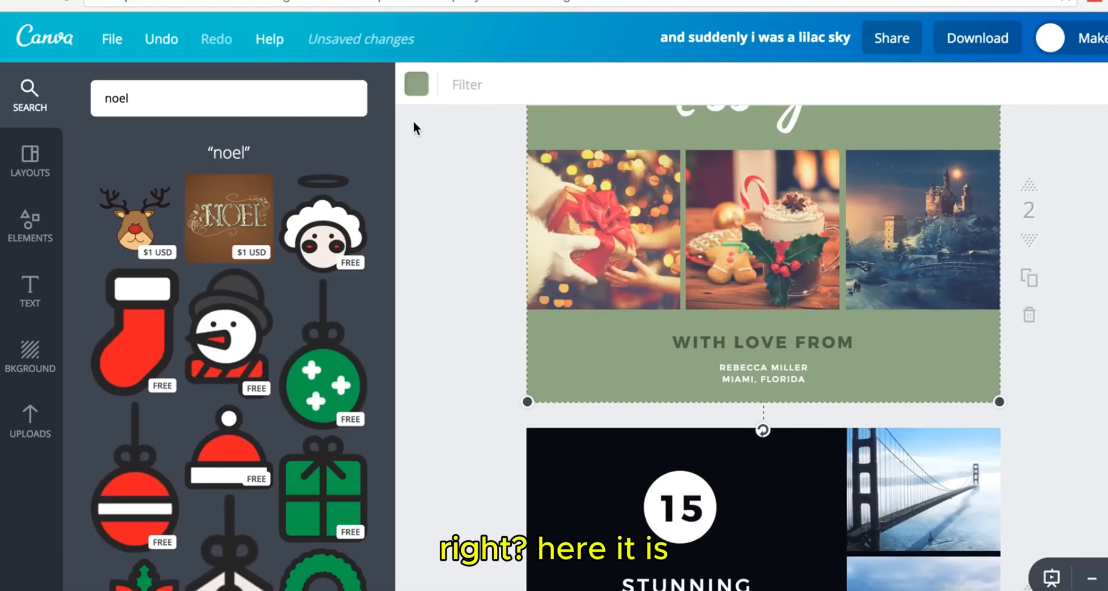
{"action": "left_click", "coordinate": [416, 87]}
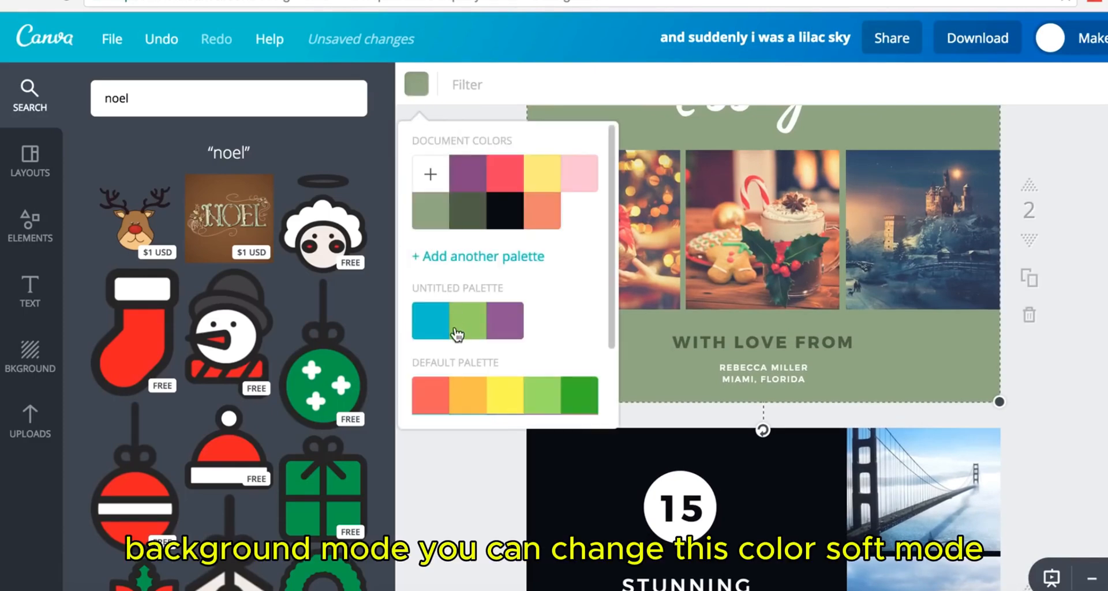
{"action": "left_click", "coordinate": [431, 321]}
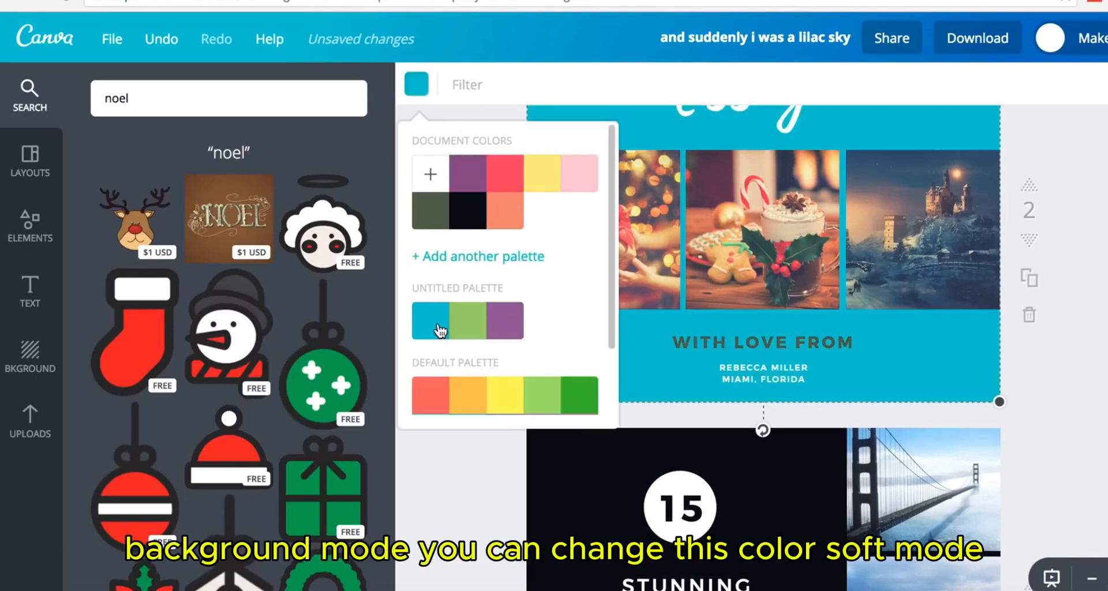
{"action": "left_click", "coordinate": [430, 175]}
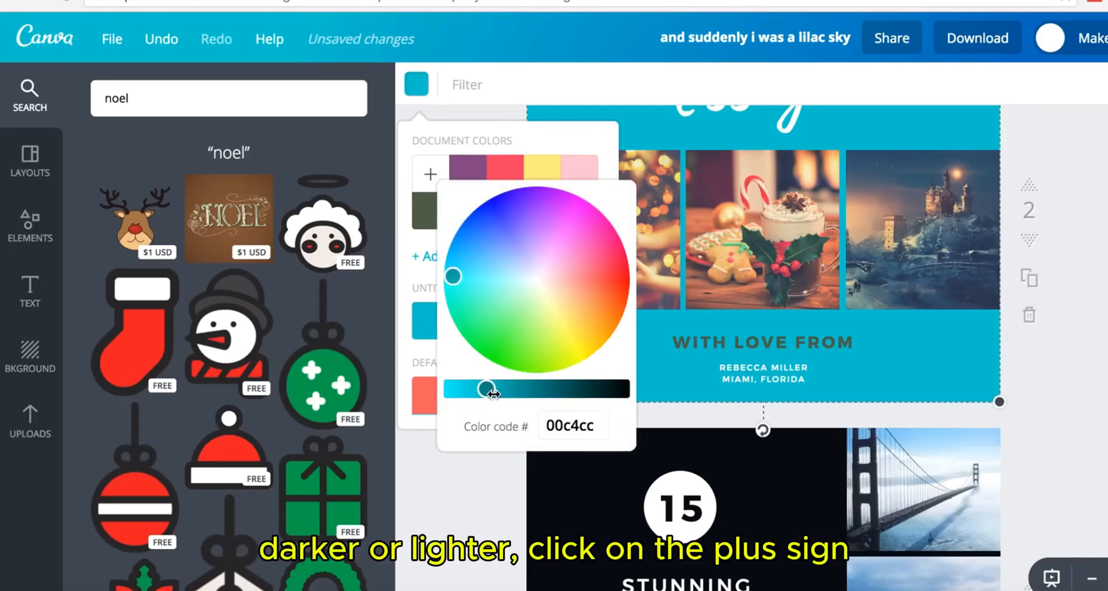
{"action": "left_click_drag", "start_coordinate": [494, 394], "coordinate": [454, 389]}
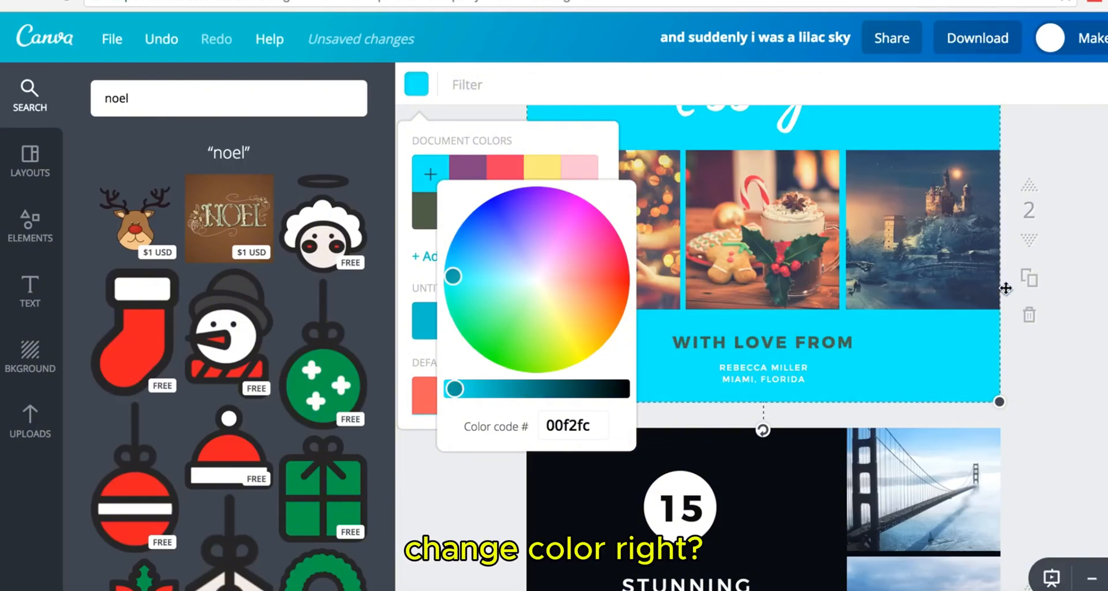
{"action": "left_click", "coordinate": [1068, 288]}
{"action": "left_click", "coordinate": [47, 359]}
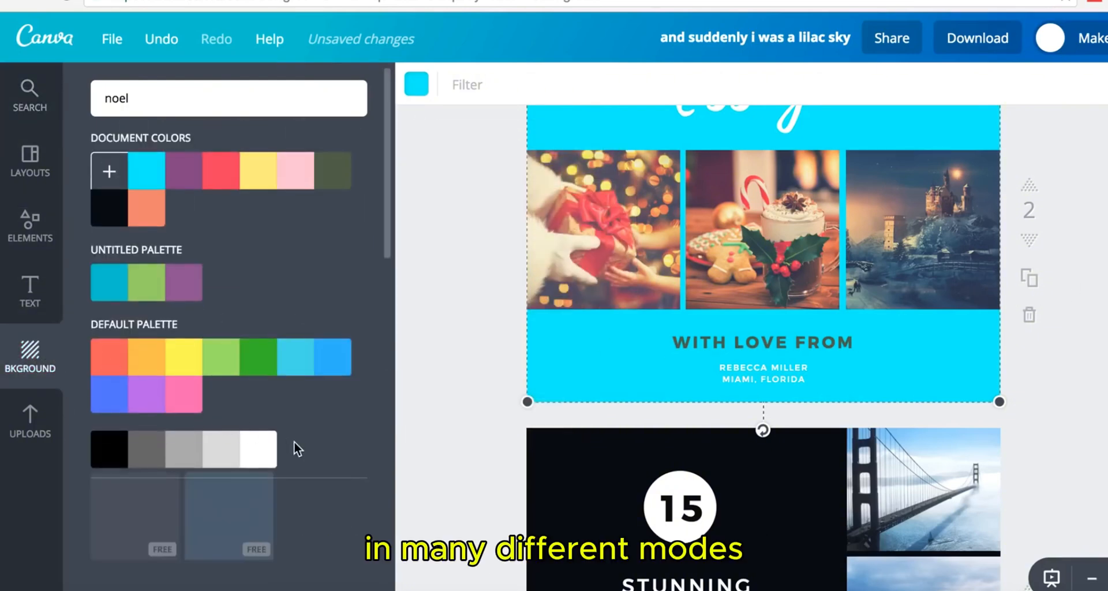
- Apply the blue chevron pattern, then switch the card to light diagonal stripes
{"action": "scroll", "coordinate": [297, 448], "scroll_direction": "down", "scroll_amount": 2}
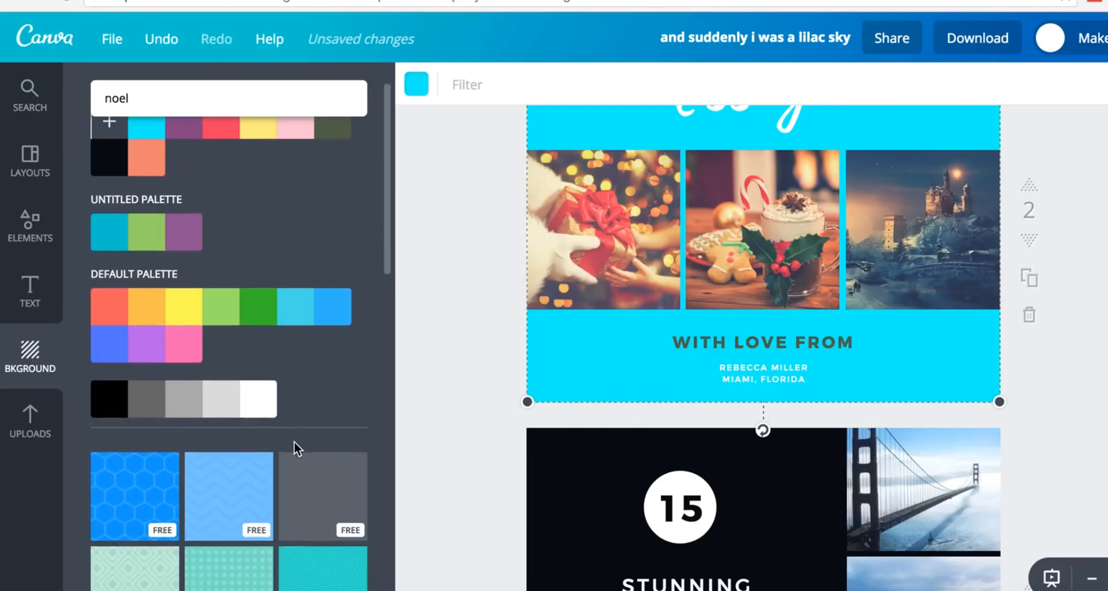
{"action": "left_click", "coordinate": [235, 474]}
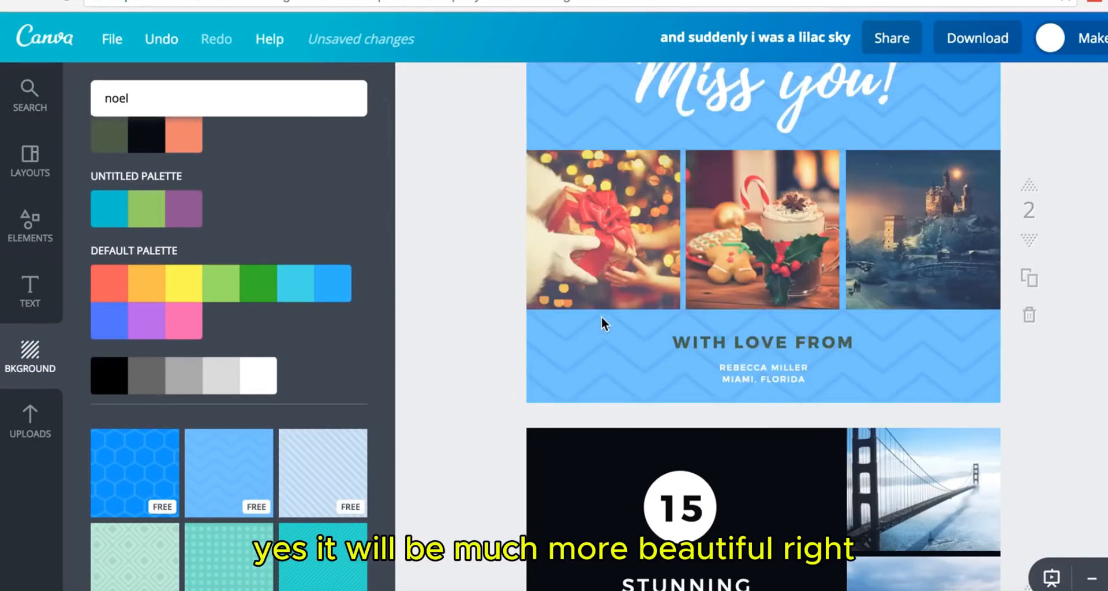
{"action": "scroll", "coordinate": [602, 319], "scroll_direction": "up", "scroll_amount": 2}
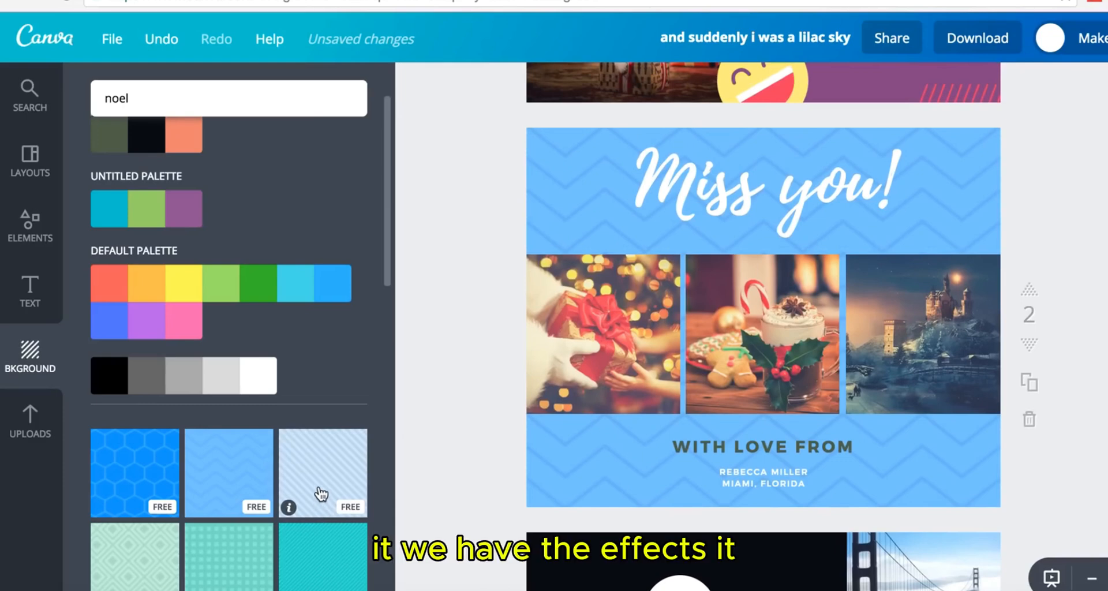
{"action": "left_click", "coordinate": [320, 494]}
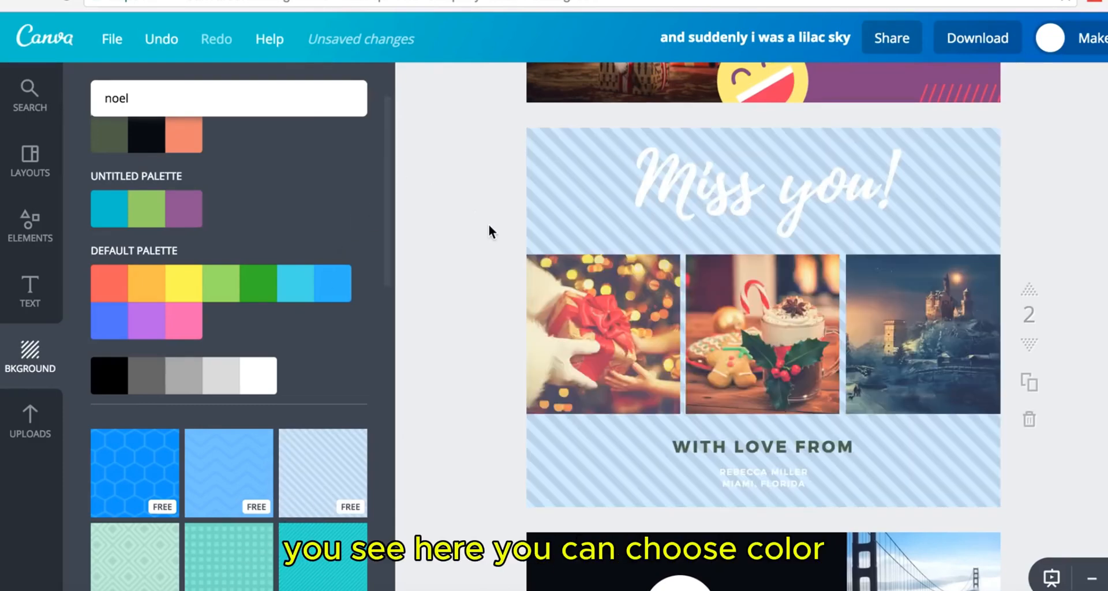
- Try pink, green, yellow and orange on the striped background, settling on red-orange
{"action": "left_click", "coordinate": [533, 148]}
{"action": "left_click", "coordinate": [414, 85]}
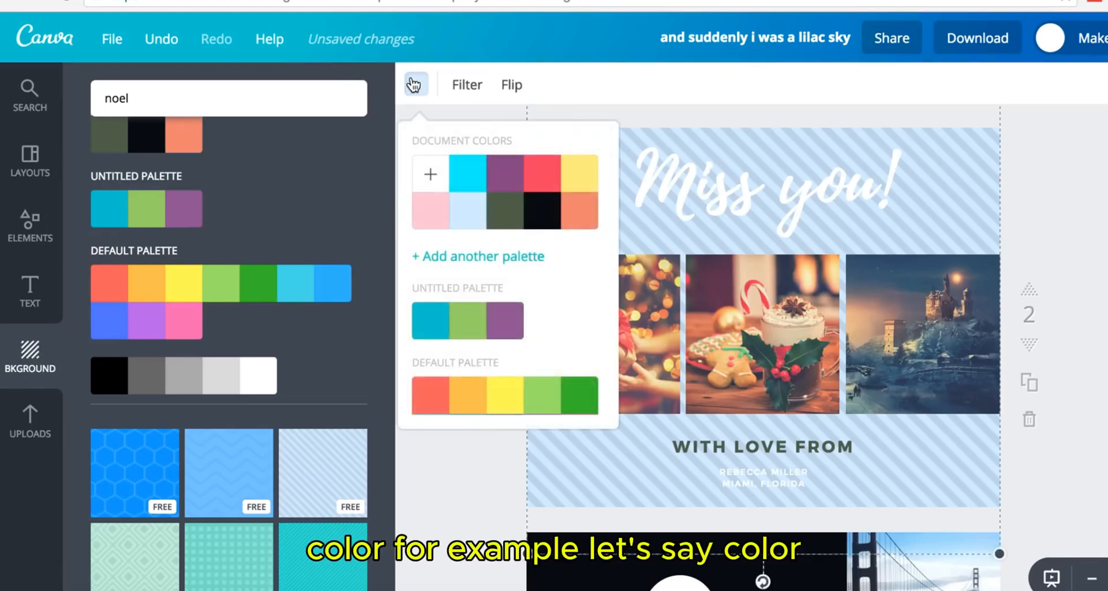
{"action": "left_click", "coordinate": [431, 396]}
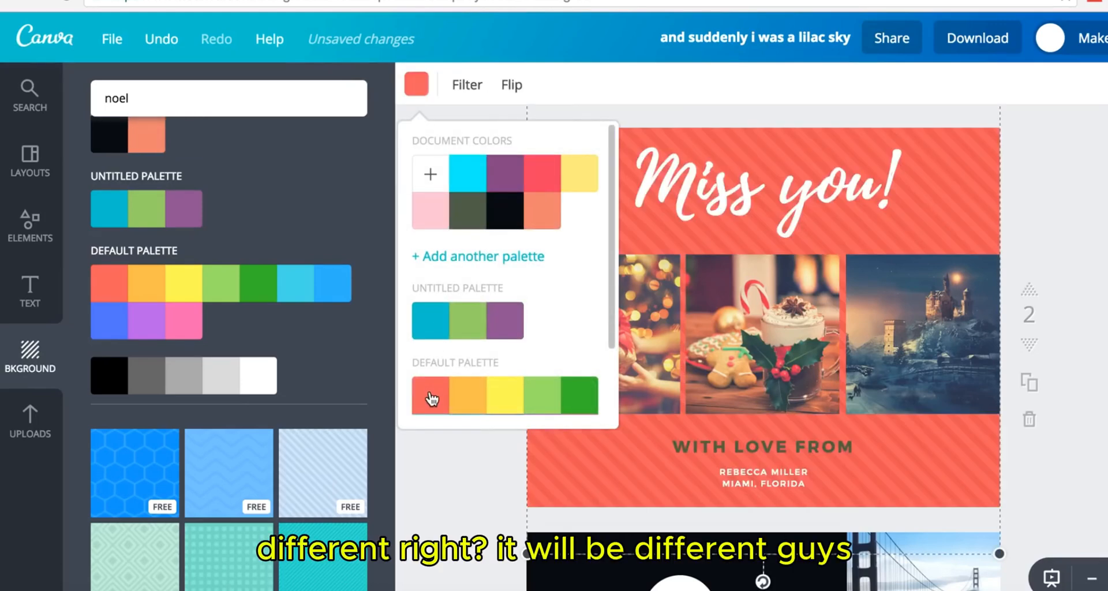
{"action": "left_click", "coordinate": [433, 223]}
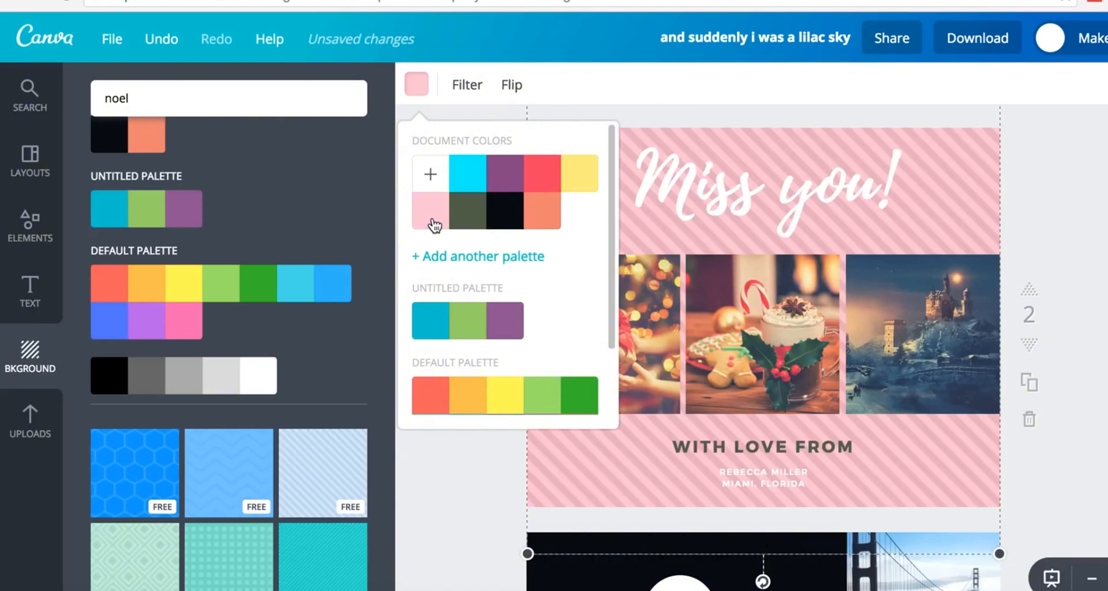
{"action": "left_click", "coordinate": [551, 400]}
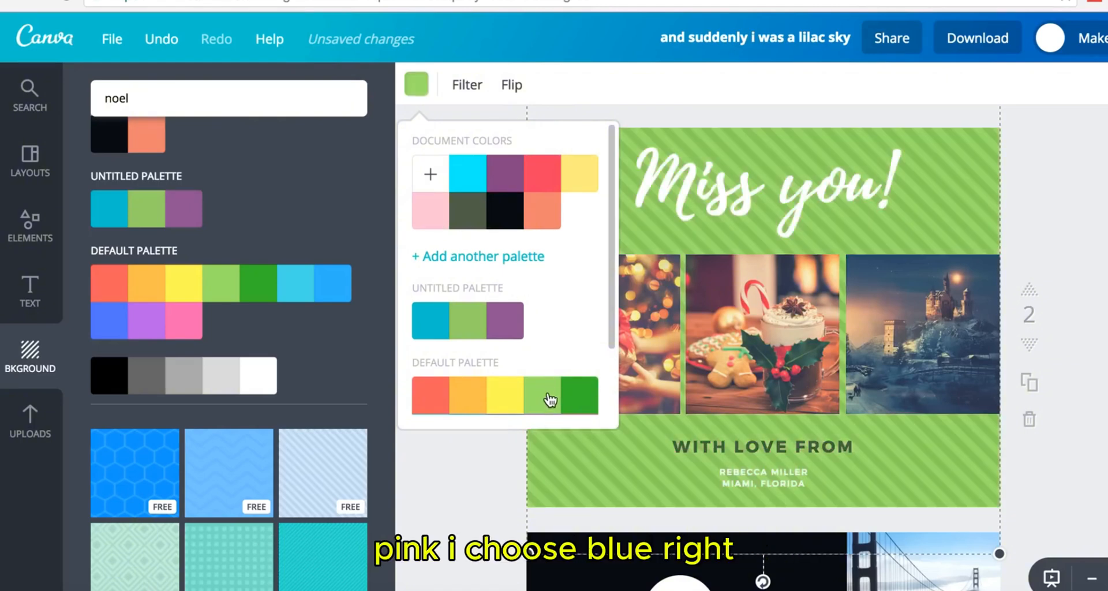
{"action": "left_click", "coordinate": [507, 397]}
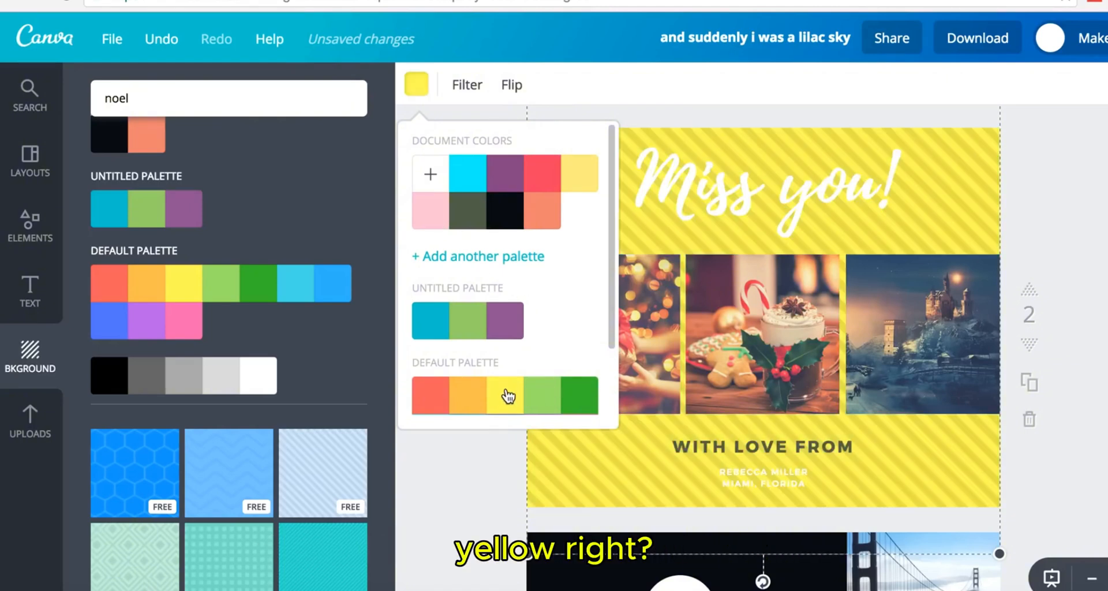
{"action": "left_click", "coordinate": [469, 398]}
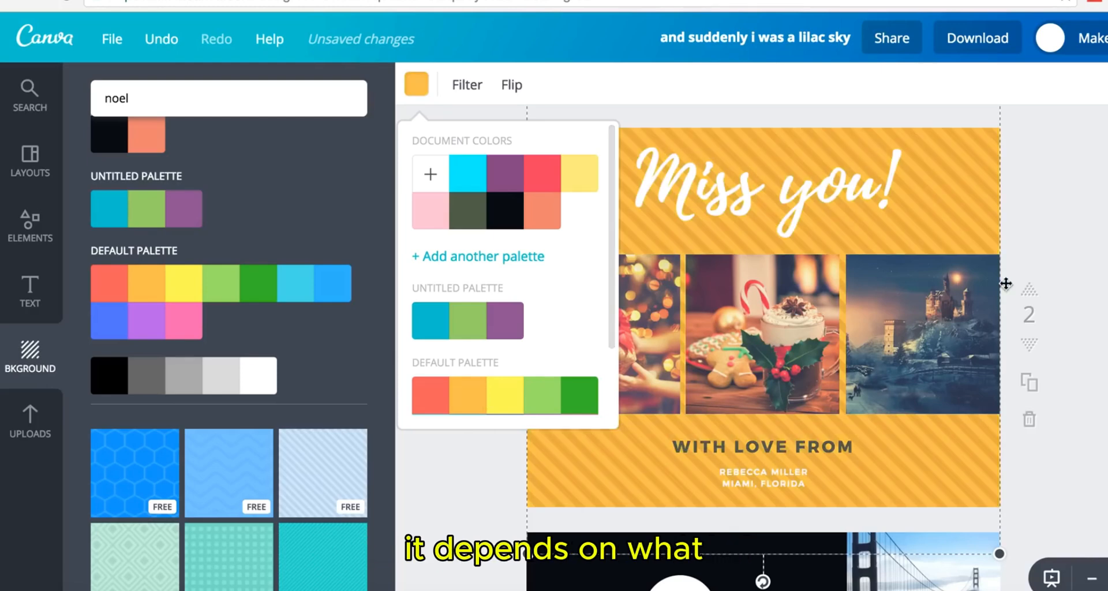
{"action": "left_click", "coordinate": [425, 222]}
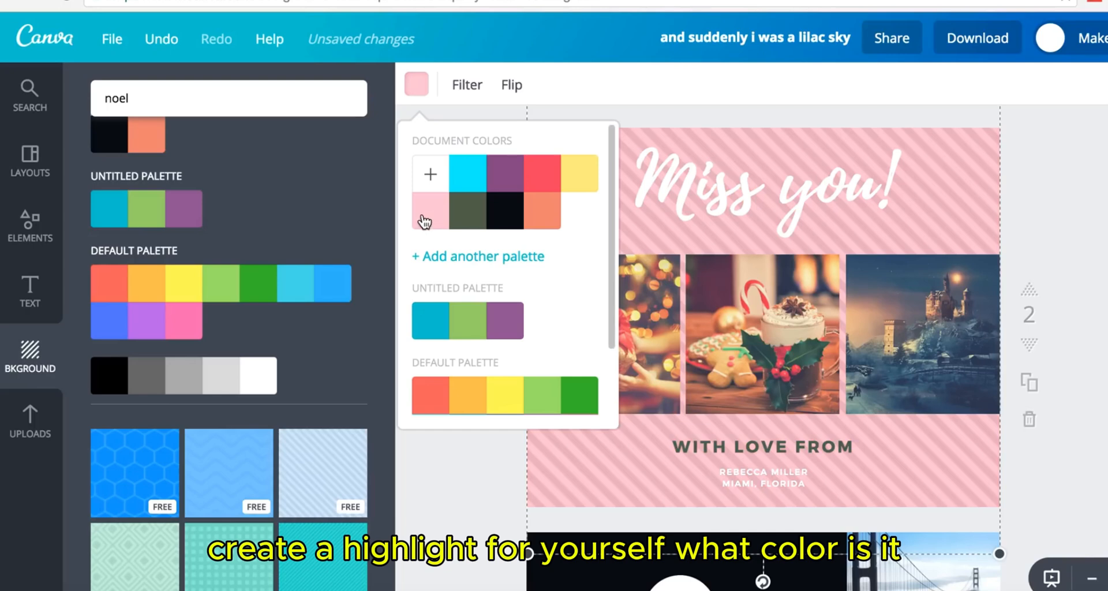
{"action": "left_click", "coordinate": [428, 390]}
- Change the WITH LOVE FROM line from dark grey to white to match the names
{"action": "left_click", "coordinate": [770, 458]}
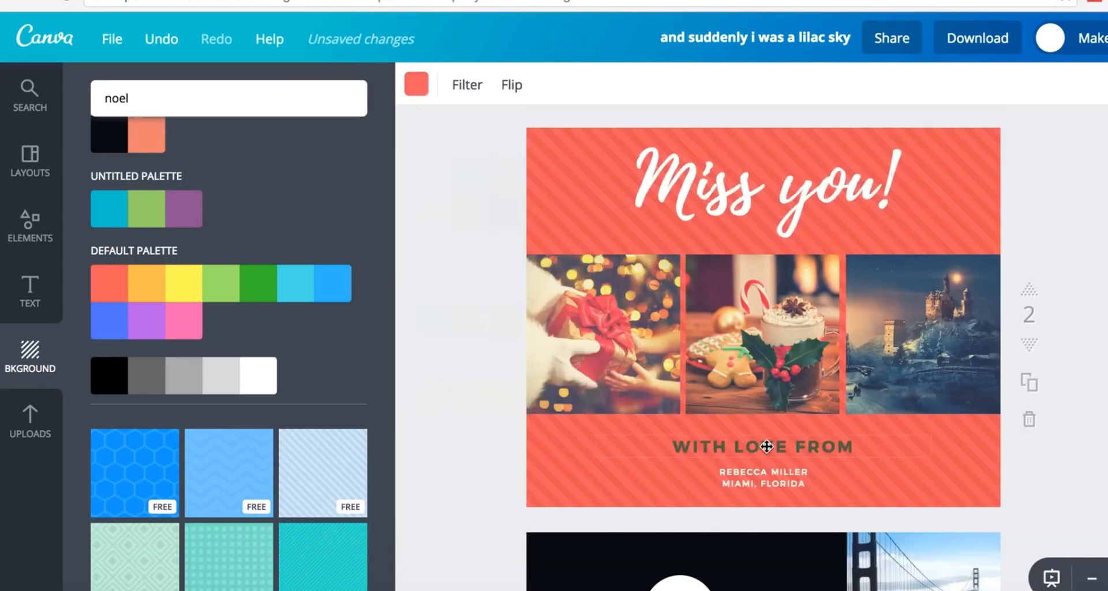
{"action": "double_click", "coordinate": [780, 446]}
{"action": "triple_click", "coordinate": [781, 446]}
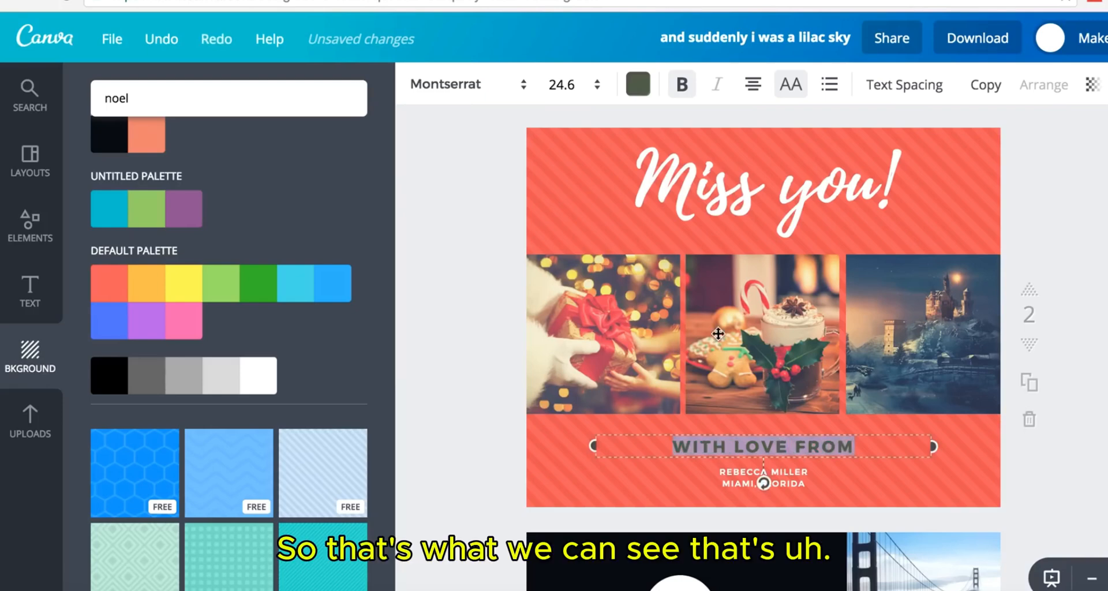
{"action": "left_click", "coordinate": [639, 86]}
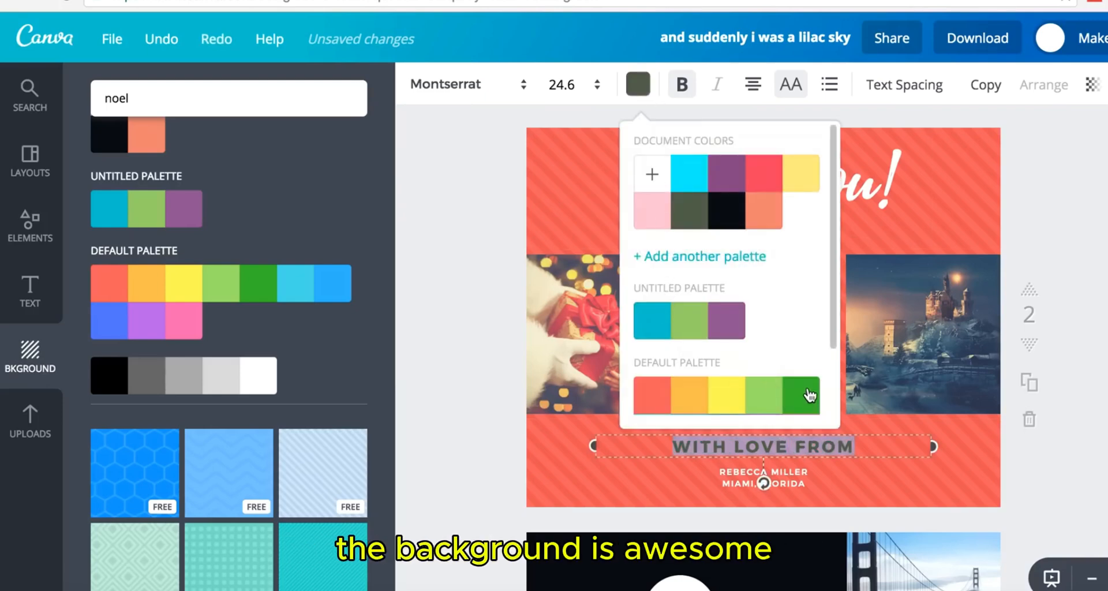
{"action": "scroll", "coordinate": [837, 346], "scroll_direction": "down", "scroll_amount": 3}
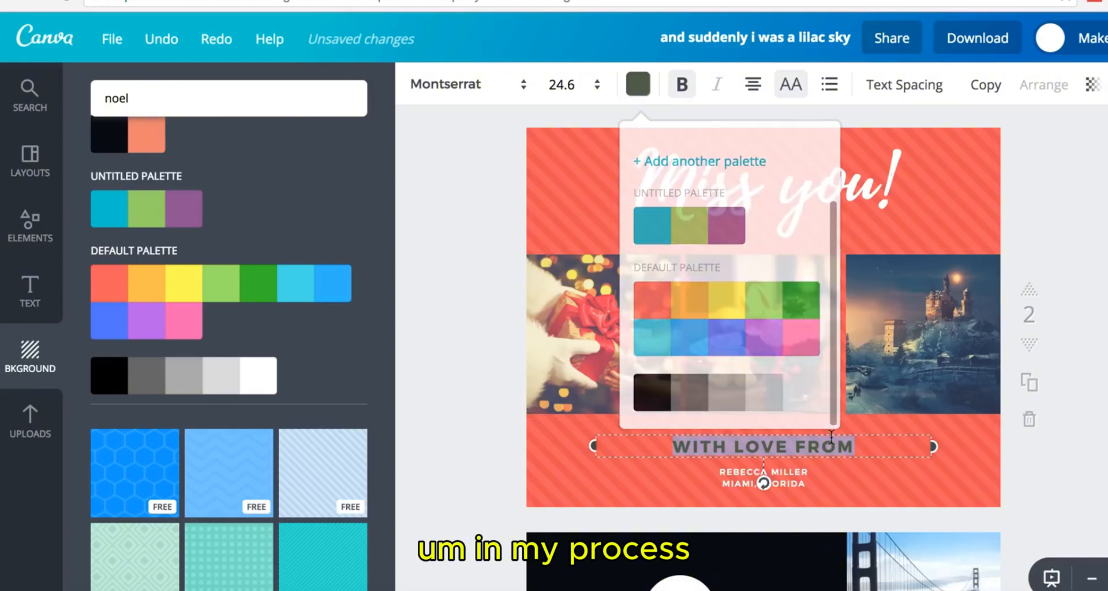
{"action": "left_click", "coordinate": [638, 85]}
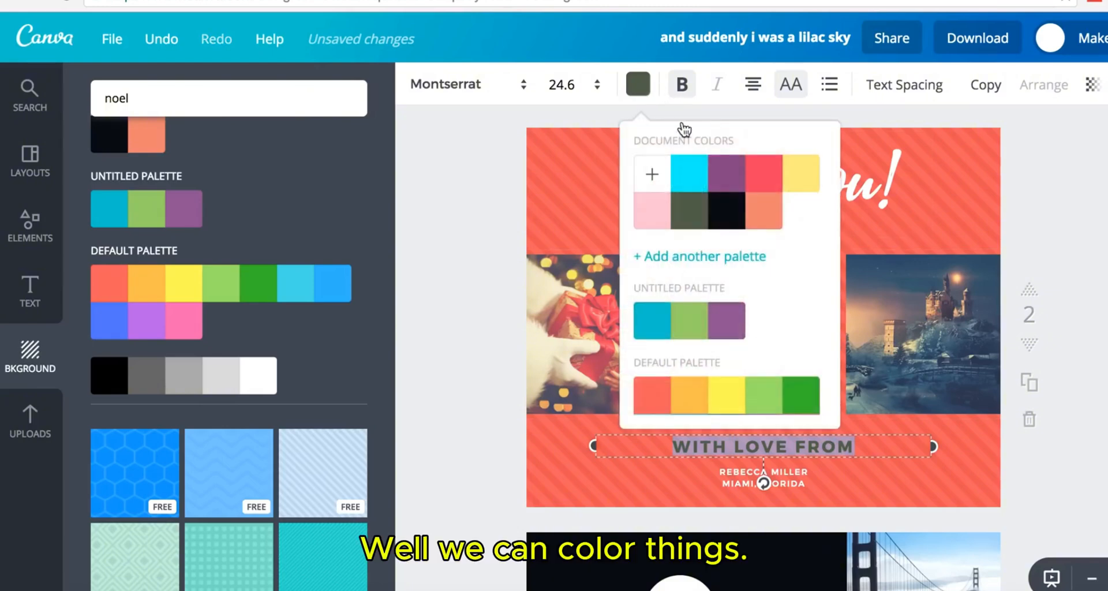
{"action": "left_click_drag", "start_coordinate": [831, 303], "coordinate": [835, 398]}
{"action": "left_click", "coordinate": [800, 398]}
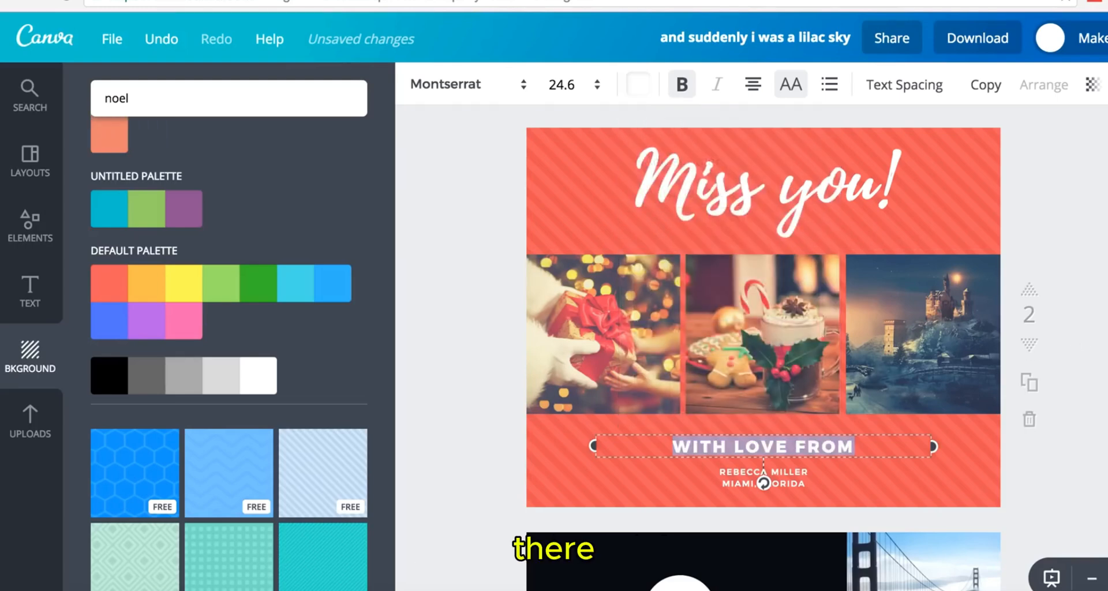
{"action": "left_click", "coordinate": [1101, 329]}
{"action": "scroll", "coordinate": [763, 323], "scroll_direction": "down", "scroll_amount": 3}
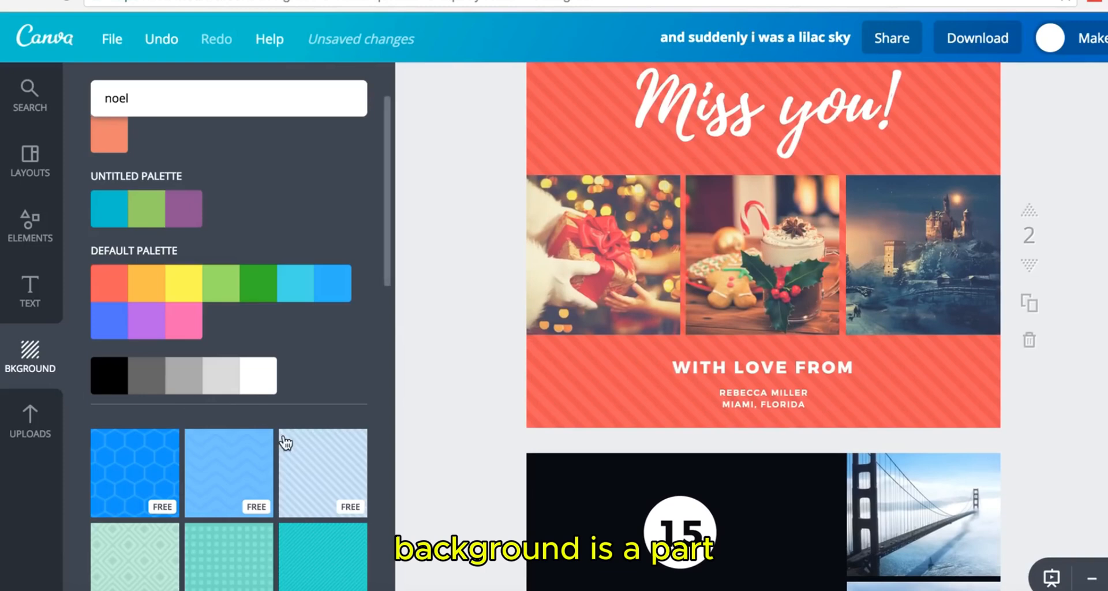
- Try cream, yellow, pink, teal dotted and blue hexagon patterns, finishing on the light-blue chevron
{"action": "scroll", "coordinate": [284, 442], "scroll_direction": "down", "scroll_amount": 7}
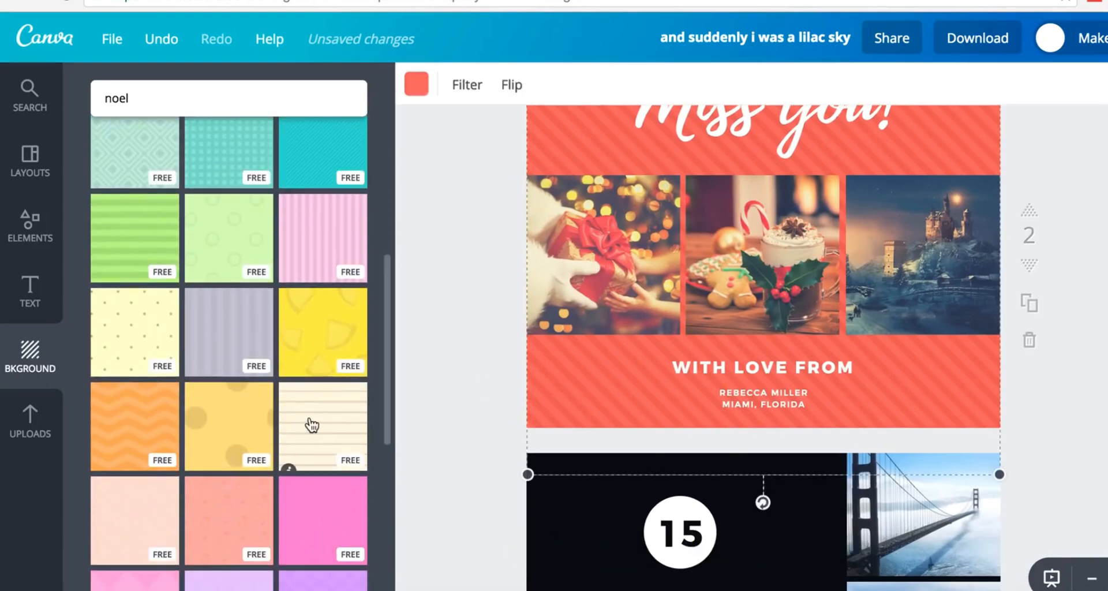
{"action": "left_click", "coordinate": [311, 423]}
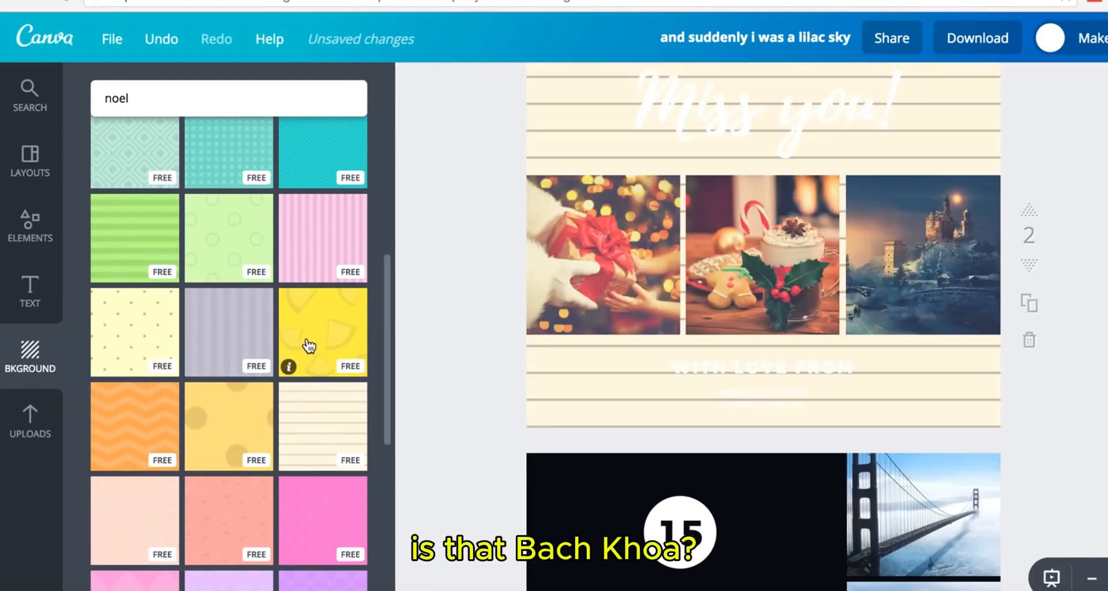
{"action": "left_click", "coordinate": [310, 345]}
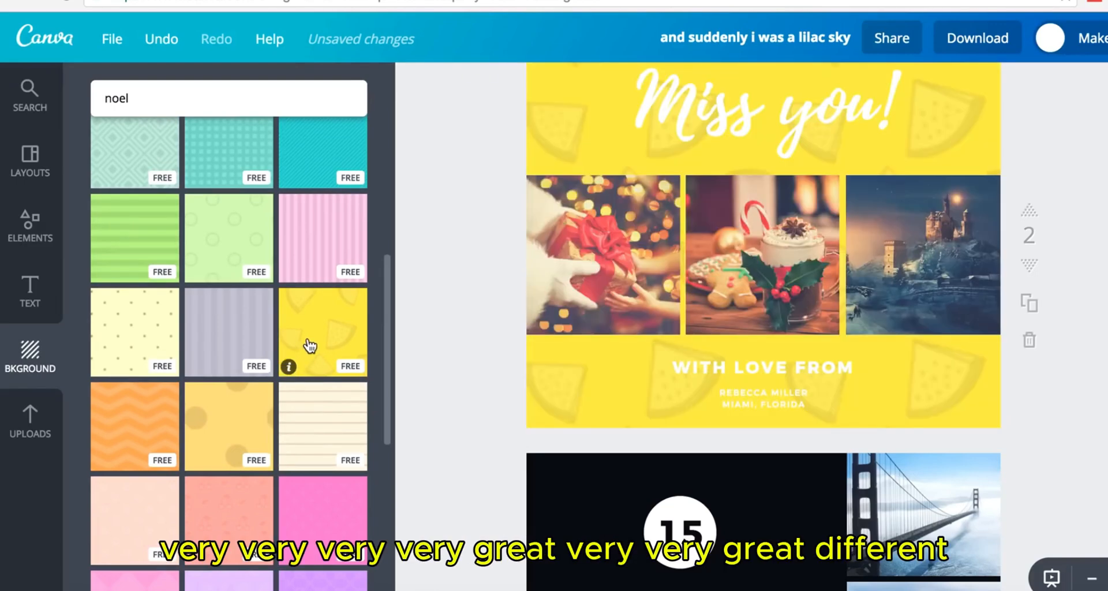
{"action": "left_click", "coordinate": [317, 245]}
{"action": "scroll", "coordinate": [259, 277], "scroll_direction": "up", "scroll_amount": 3}
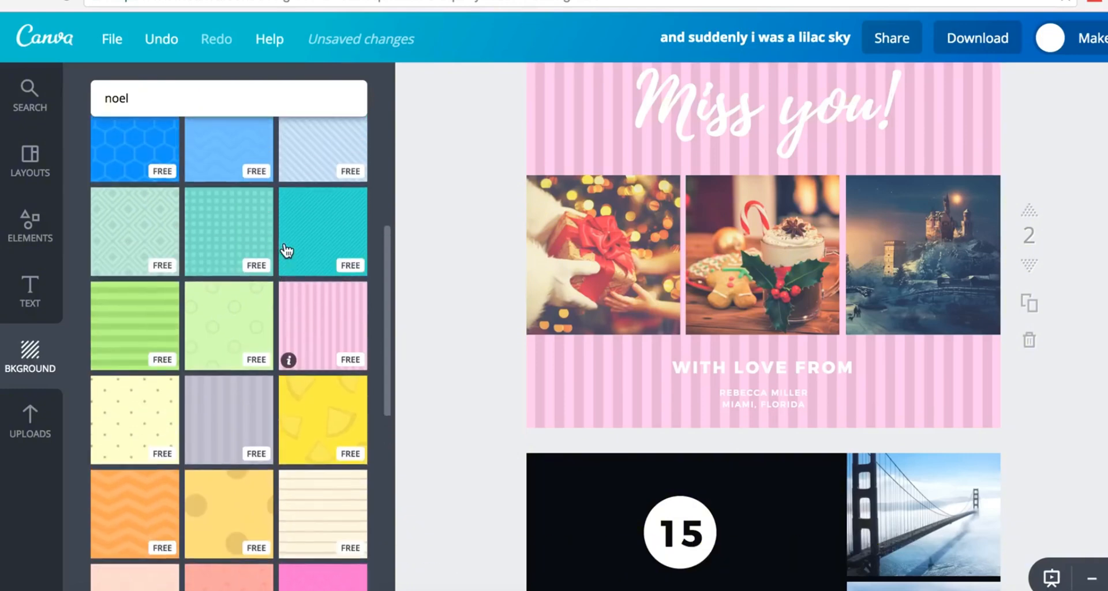
{"action": "left_click", "coordinate": [217, 315]}
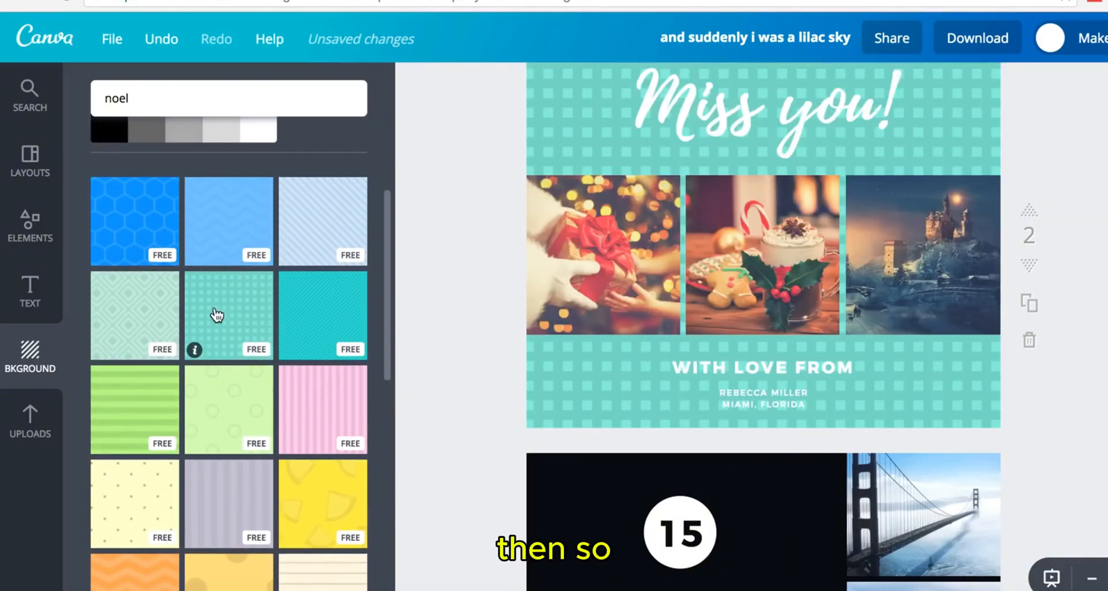
{"action": "left_click", "coordinate": [149, 258]}
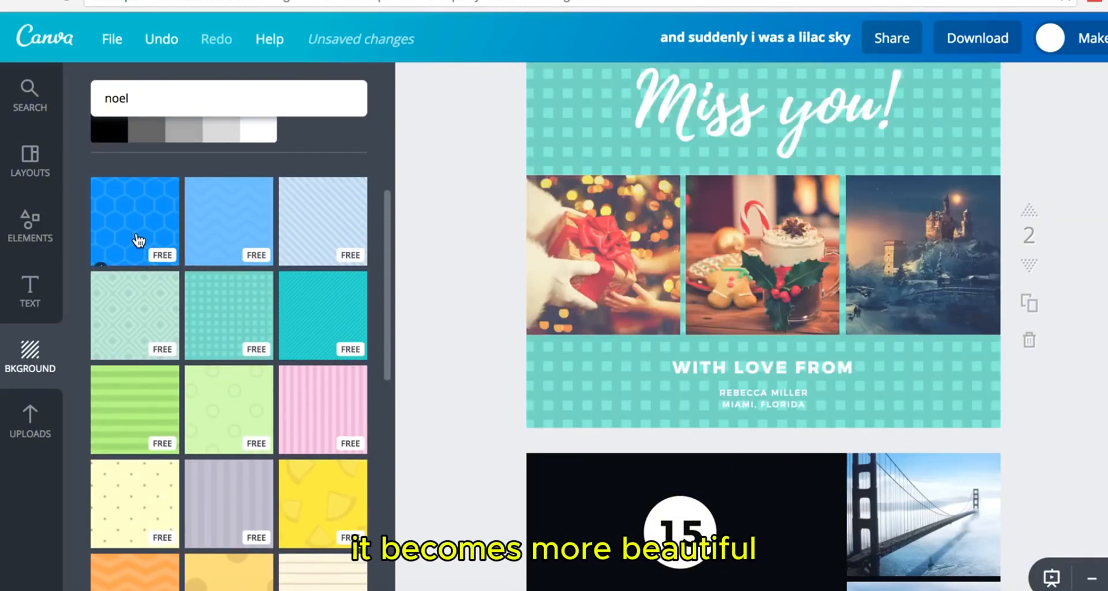
{"action": "left_click", "coordinate": [238, 231]}
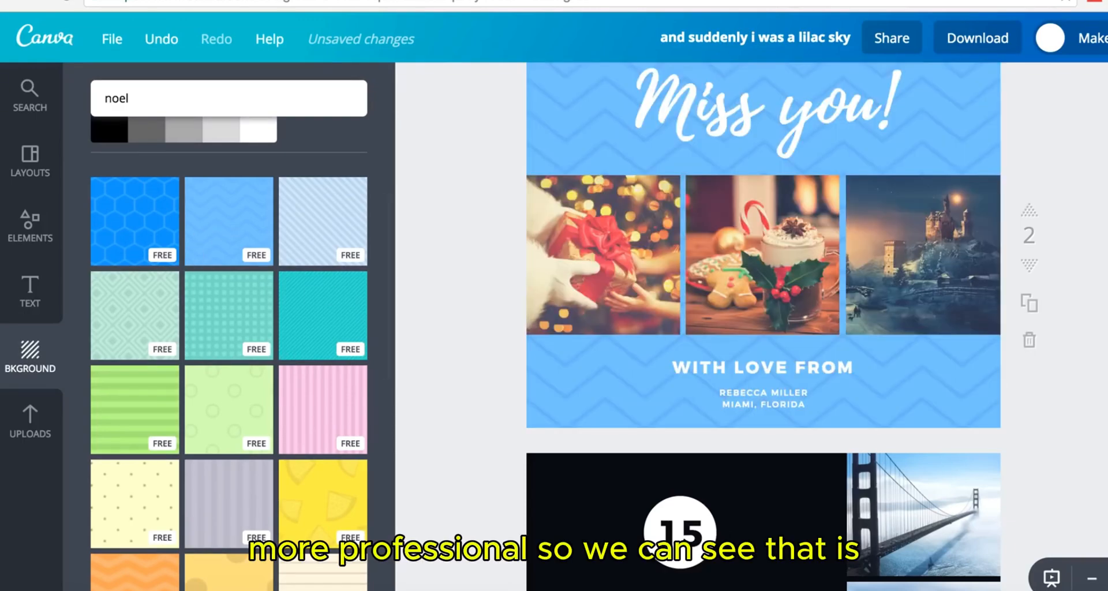
{"action": "scroll", "coordinate": [763, 323], "scroll_direction": "up", "scroll_amount": 2}
- Review the pages of the design, then bring up the Elements library categories
{"action": "scroll", "coordinate": [763, 323], "scroll_direction": "down", "scroll_amount": 10}
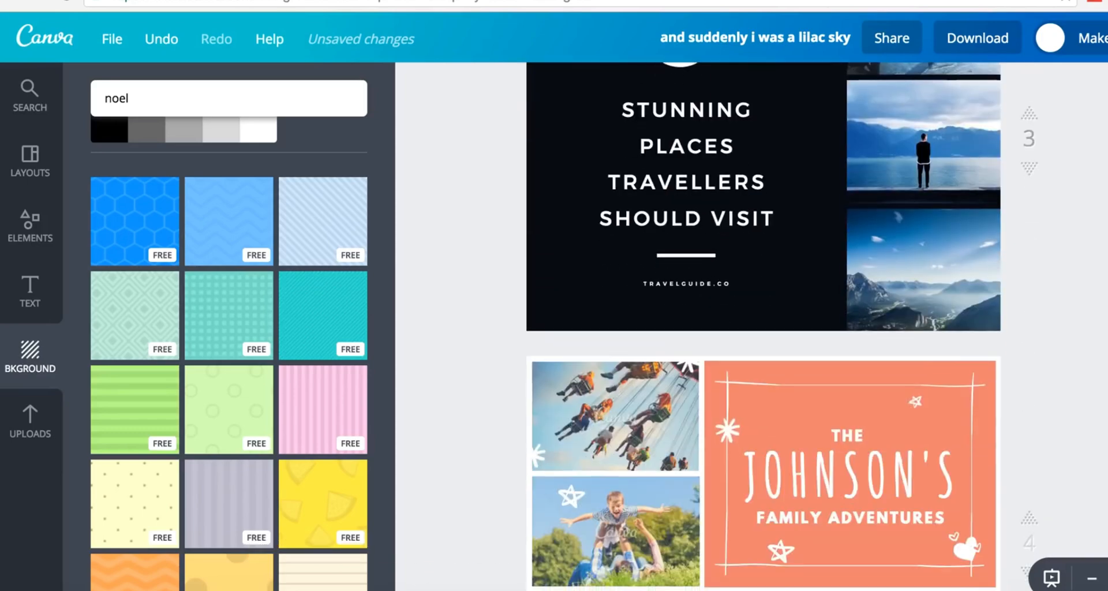
{"action": "scroll", "coordinate": [763, 323], "scroll_direction": "down", "scroll_amount": 5}
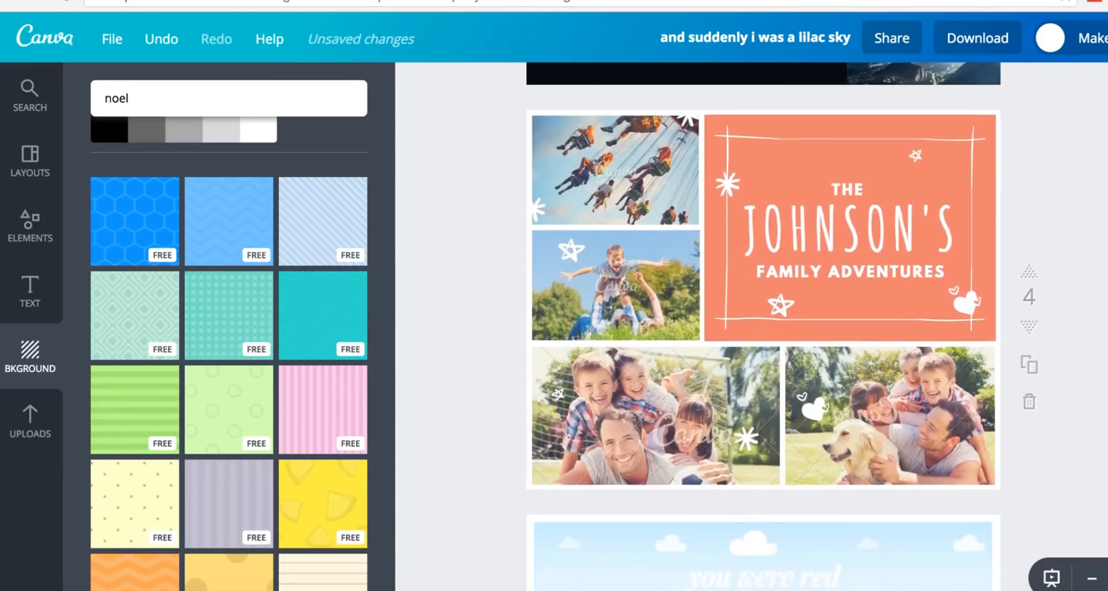
{"action": "scroll", "coordinate": [763, 323], "scroll_direction": "down", "scroll_amount": 4}
{"action": "scroll", "coordinate": [763, 323], "scroll_direction": "up", "scroll_amount": 20}
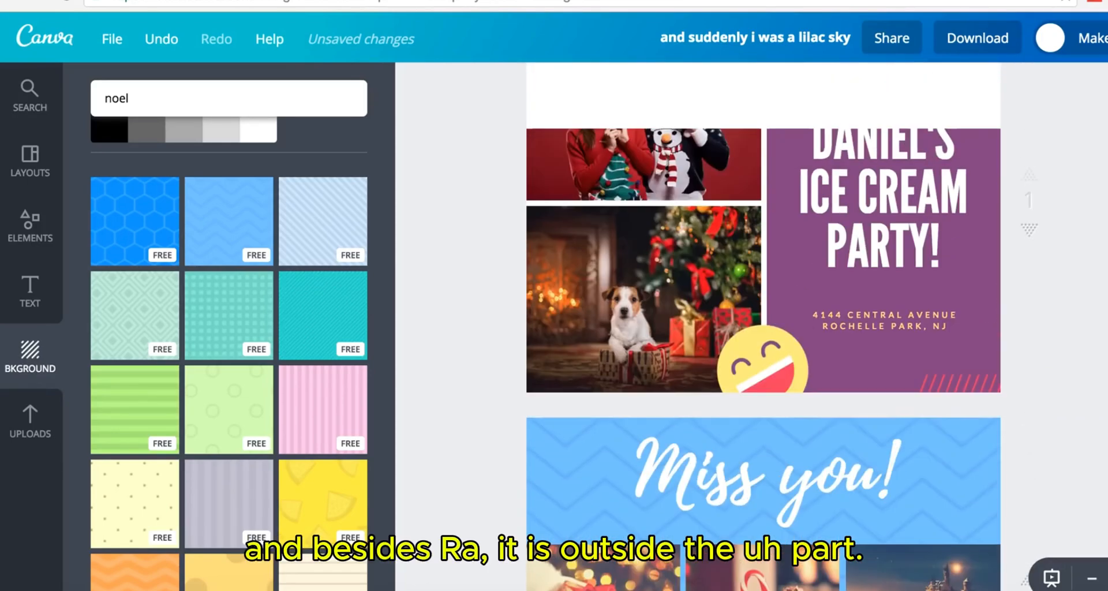
{"action": "scroll", "coordinate": [763, 323], "scroll_direction": "up", "scroll_amount": 3}
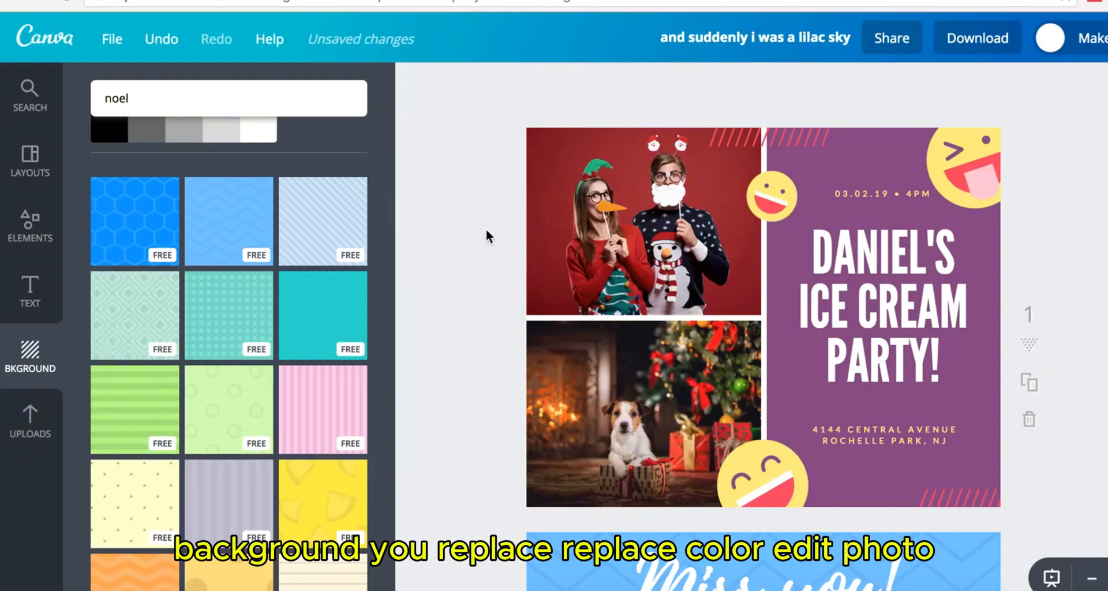
{"action": "scroll", "coordinate": [475, 349], "scroll_direction": "down", "scroll_amount": 4}
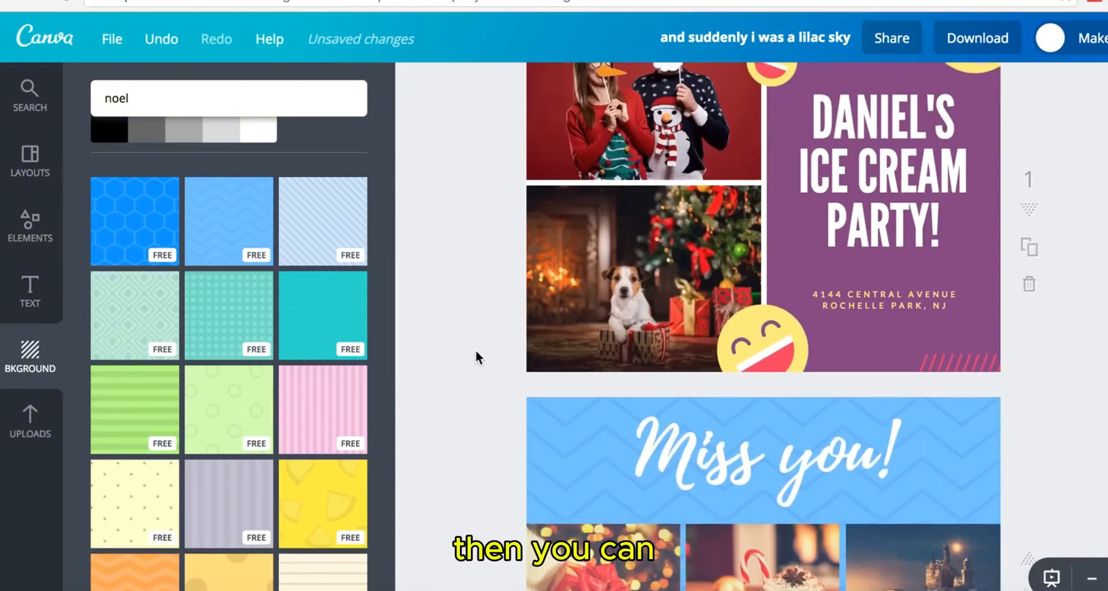
{"action": "scroll", "coordinate": [476, 349], "scroll_direction": "up", "scroll_amount": 4}
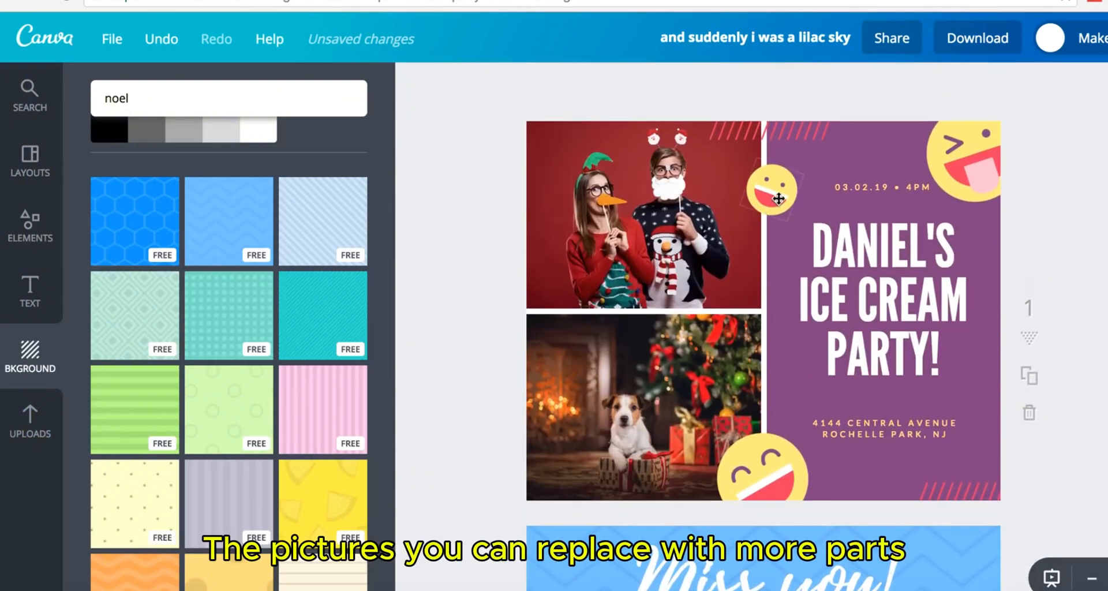
{"action": "scroll", "coordinate": [862, 333], "scroll_direction": "down", "scroll_amount": 20}
{"action": "scroll", "coordinate": [862, 326], "scroll_direction": "up", "scroll_amount": 12}
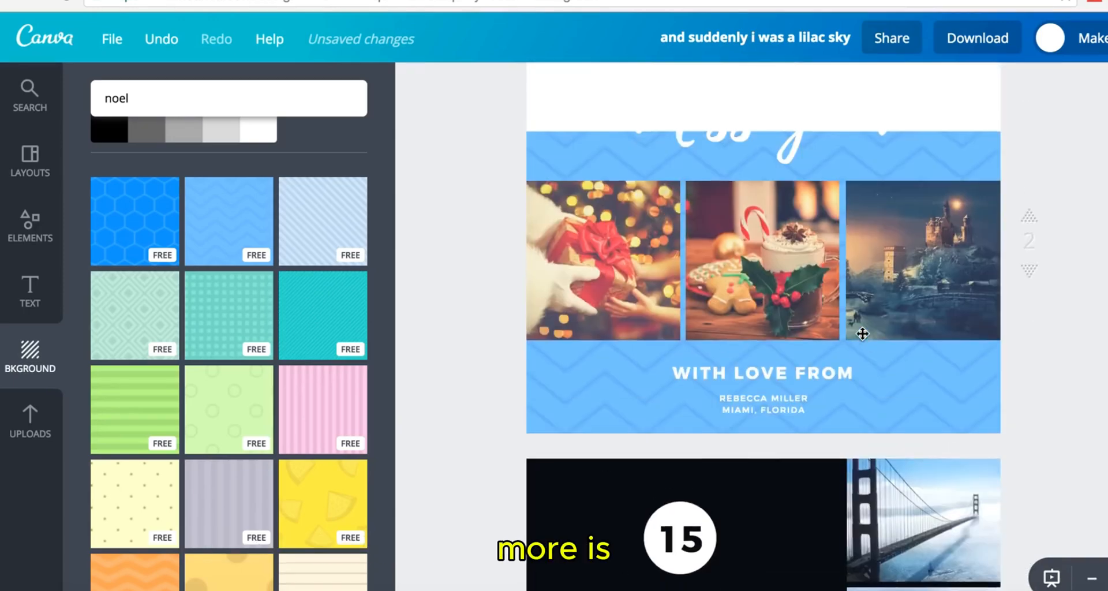
{"action": "left_click", "coordinate": [41, 233]}
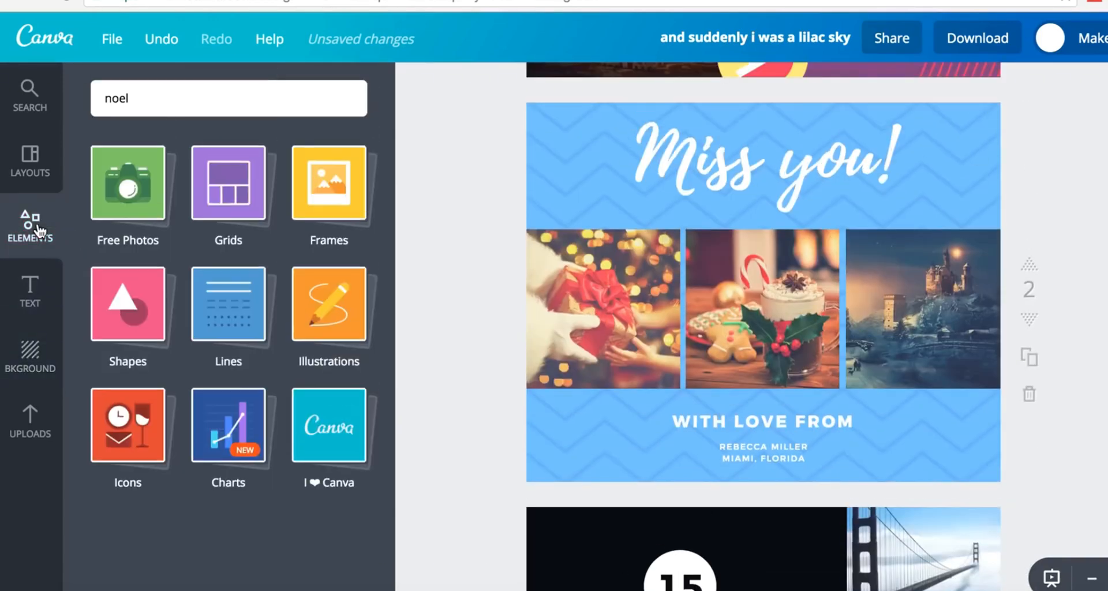
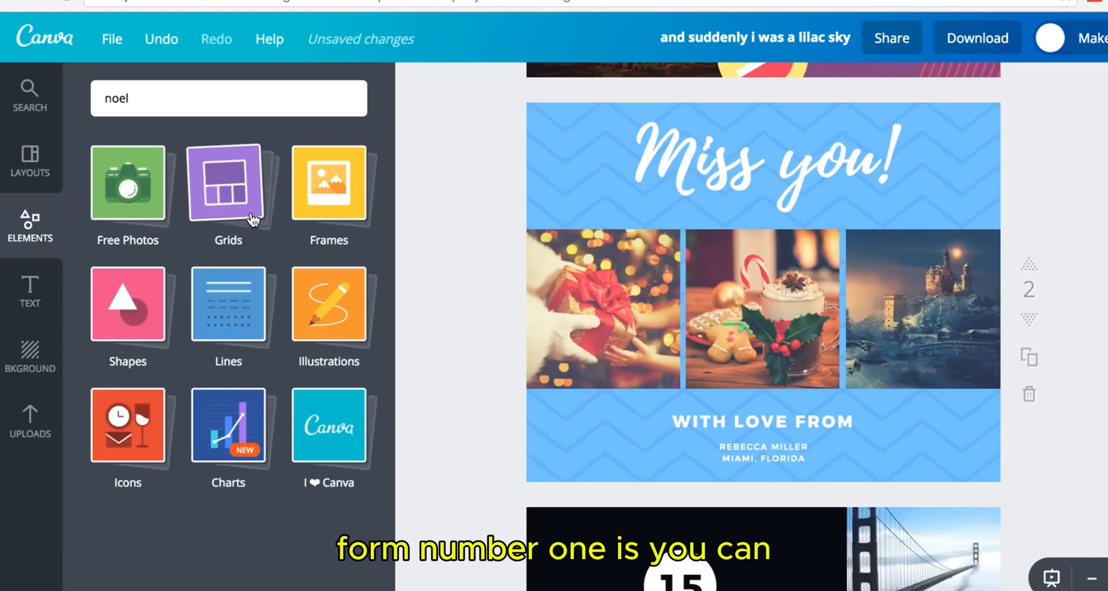
- Fill the Miss you! grid with free photos: vintage camera, orange tulips, then speaker and desk
{"action": "left_click", "coordinate": [150, 214]}
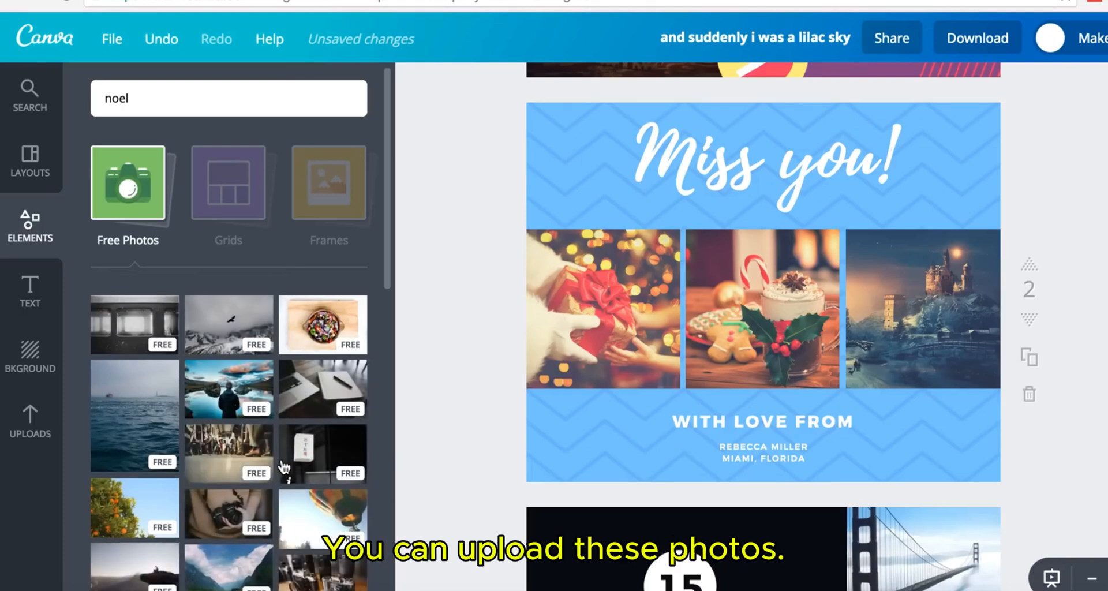
{"action": "scroll", "coordinate": [283, 467], "scroll_direction": "down", "scroll_amount": 5}
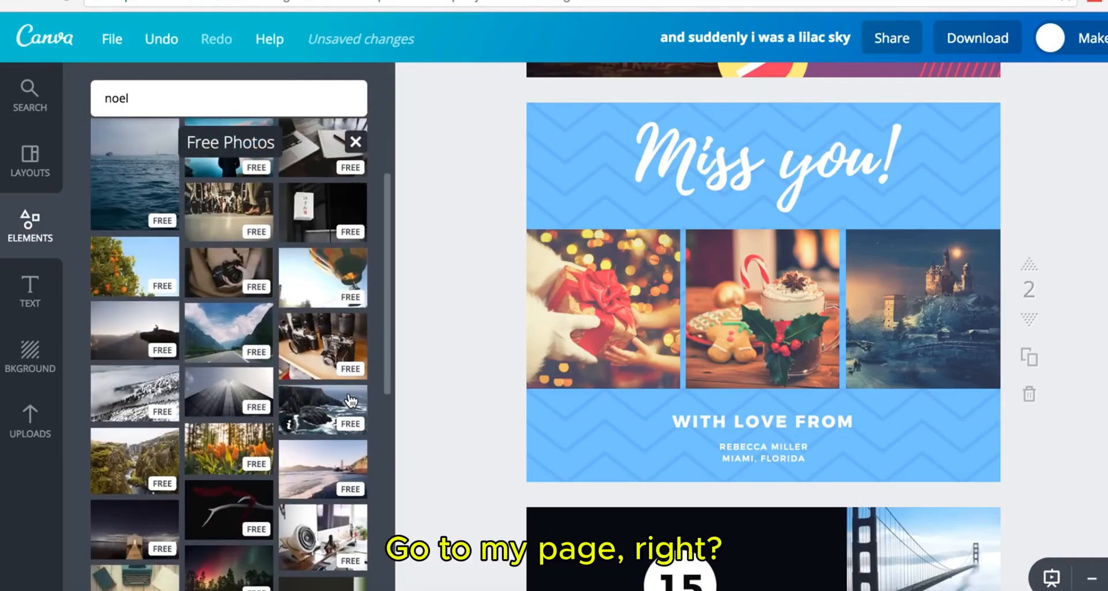
{"action": "left_click_drag", "start_coordinate": [320, 349], "coordinate": [600, 312]}
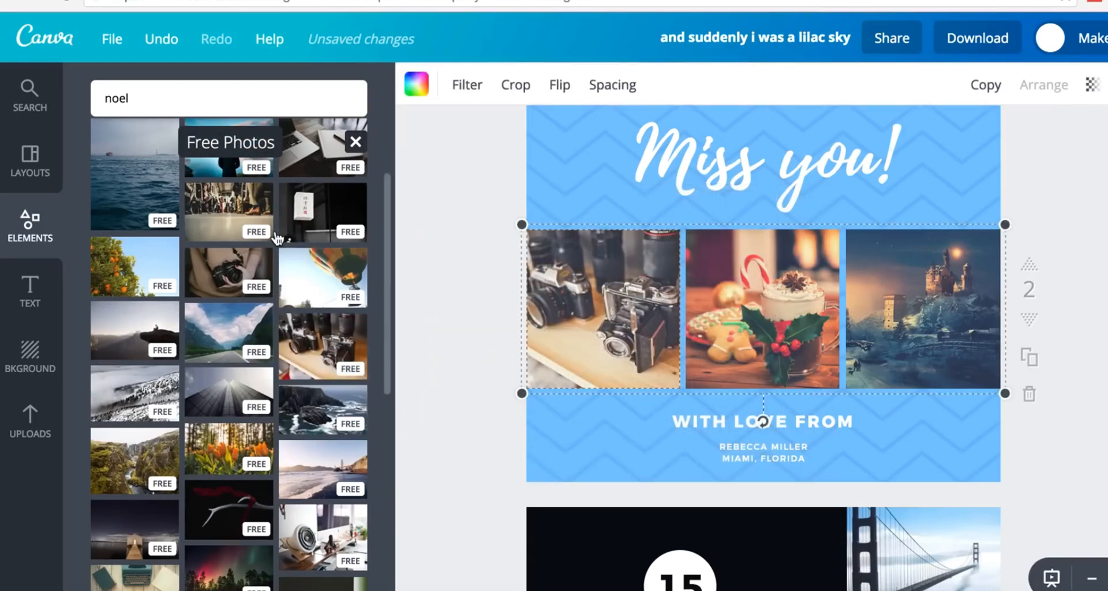
{"action": "left_click_drag", "start_coordinate": [219, 460], "coordinate": [820, 330]}
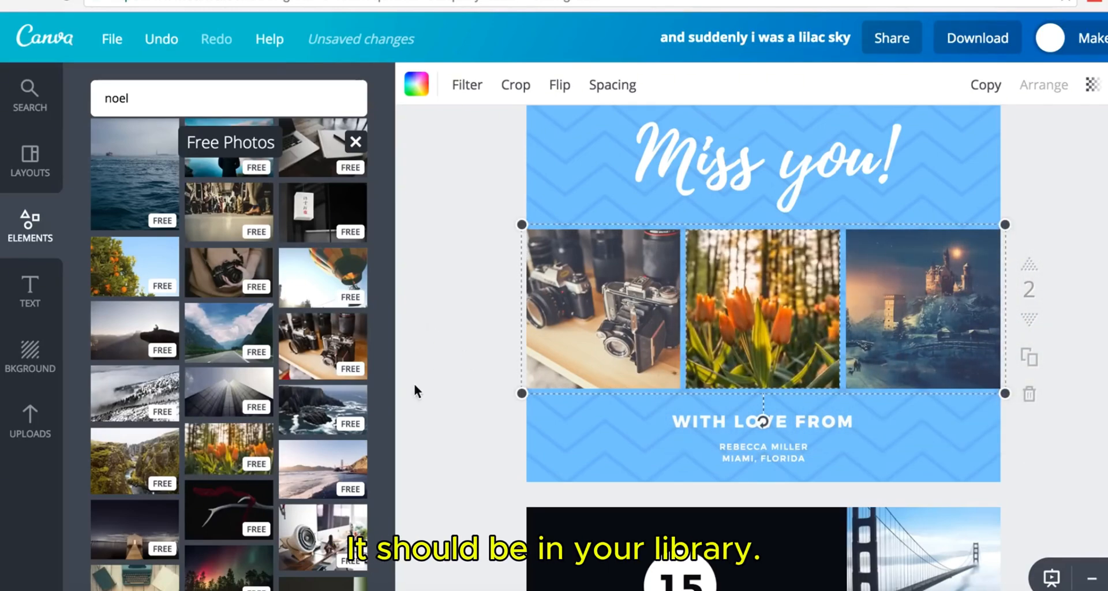
{"action": "left_click_drag", "start_coordinate": [291, 551], "coordinate": [990, 378]}
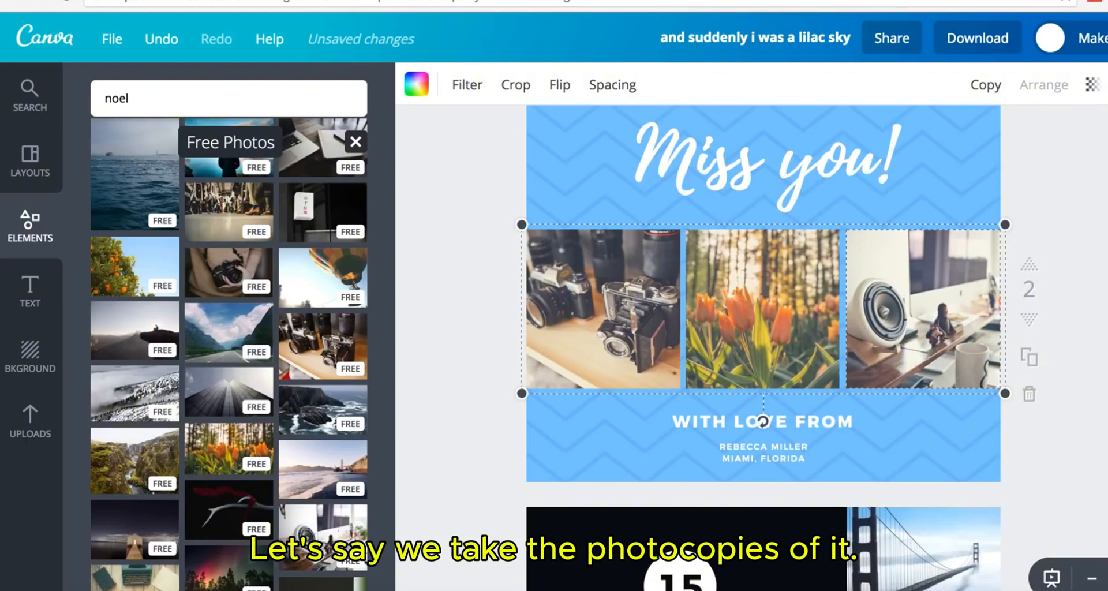
{"action": "scroll", "coordinate": [232, 333], "scroll_direction": "up", "scroll_amount": 5}
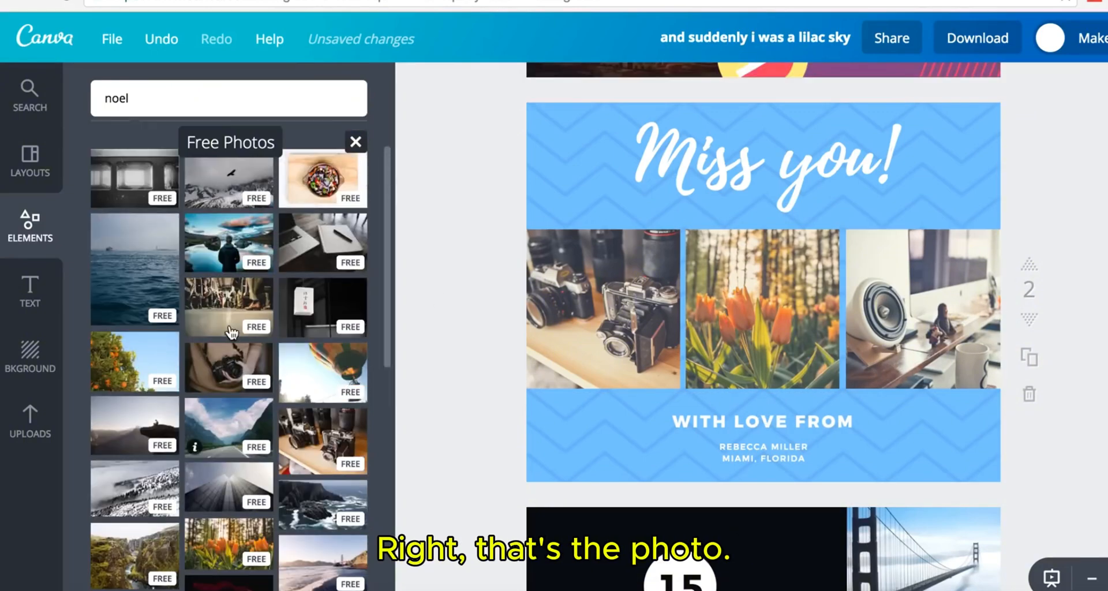
- Add a grid with one large slot above four small slots to blank page 6
{"action": "left_click", "coordinate": [167, 207]}
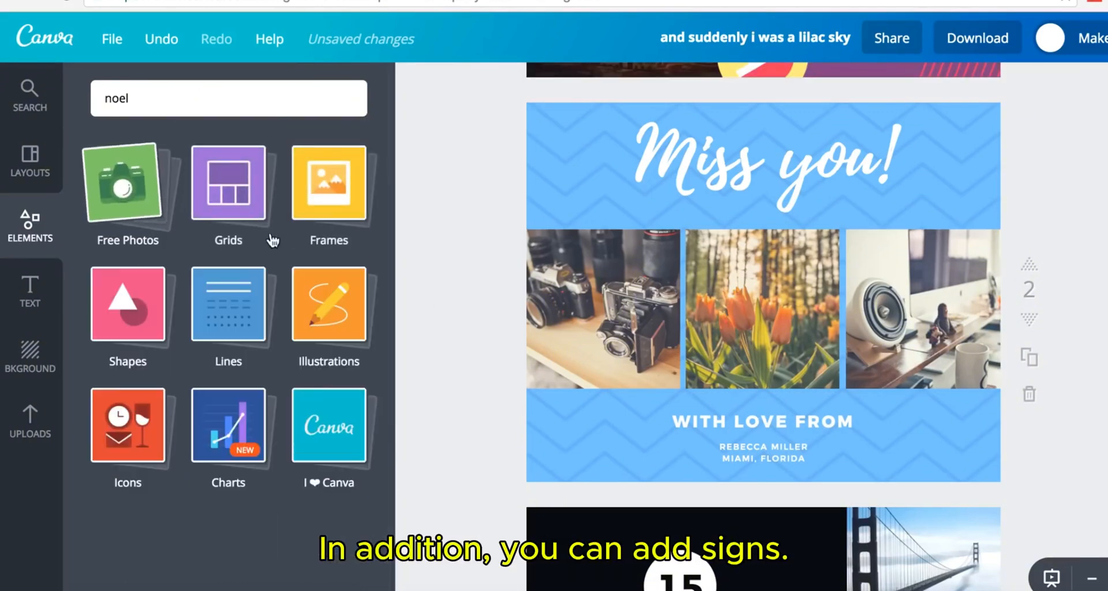
{"action": "scroll", "coordinate": [866, 454], "scroll_direction": "down", "scroll_amount": 15}
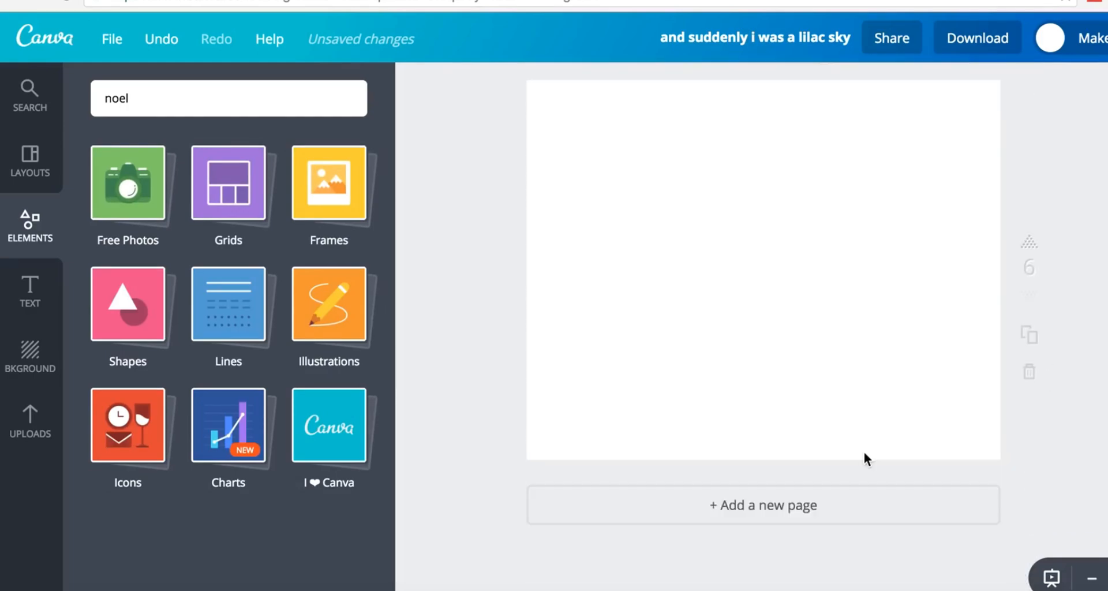
{"action": "scroll", "coordinate": [866, 459], "scroll_direction": "up", "scroll_amount": 2}
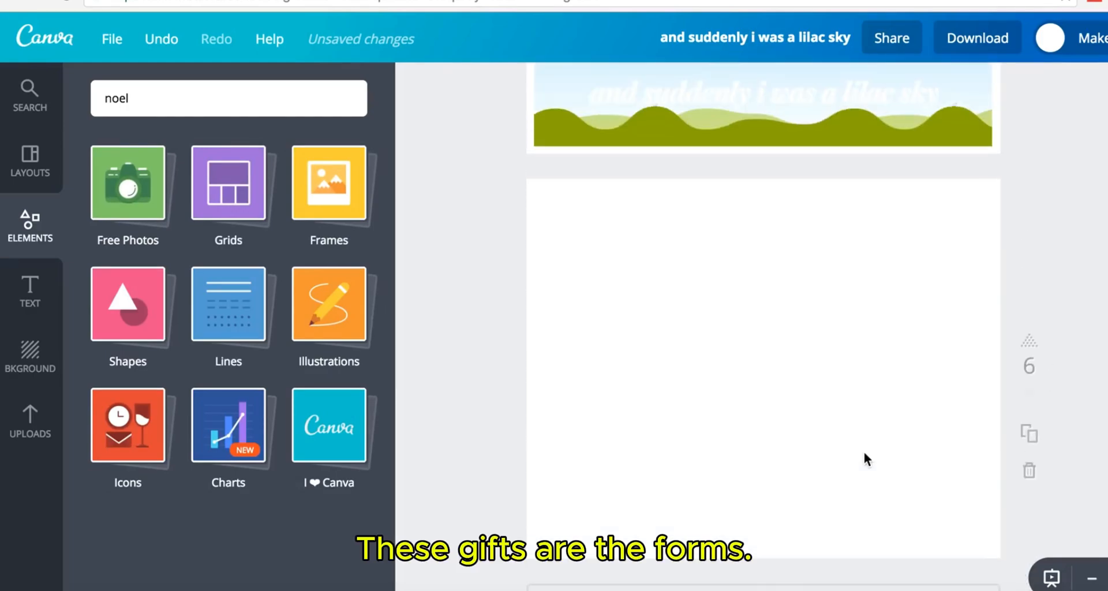
{"action": "left_click", "coordinate": [229, 214]}
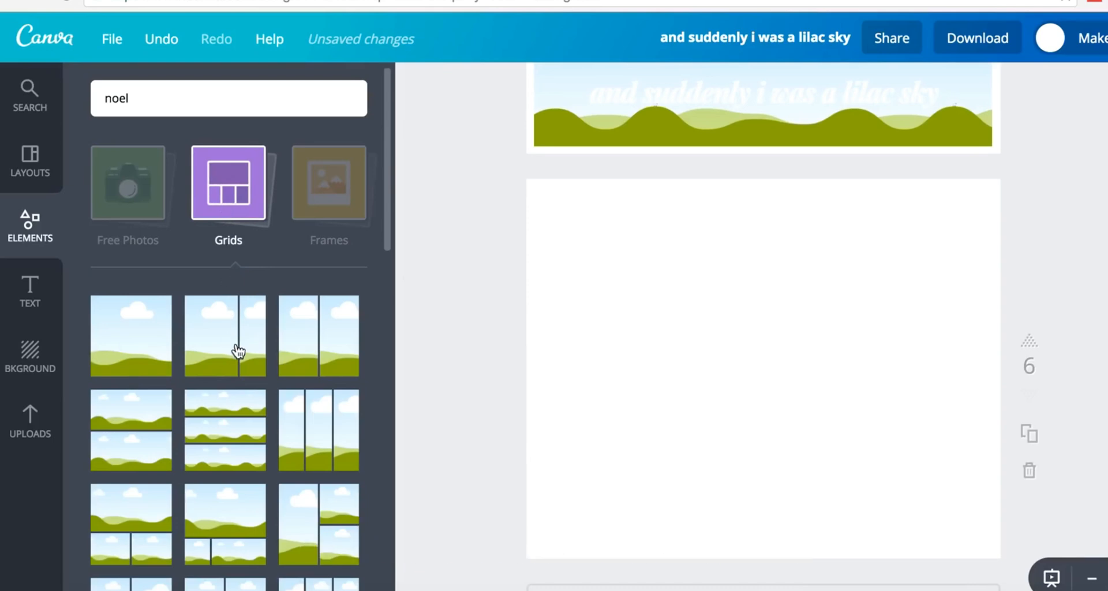
{"action": "scroll", "coordinate": [341, 384], "scroll_direction": "down", "scroll_amount": 10}
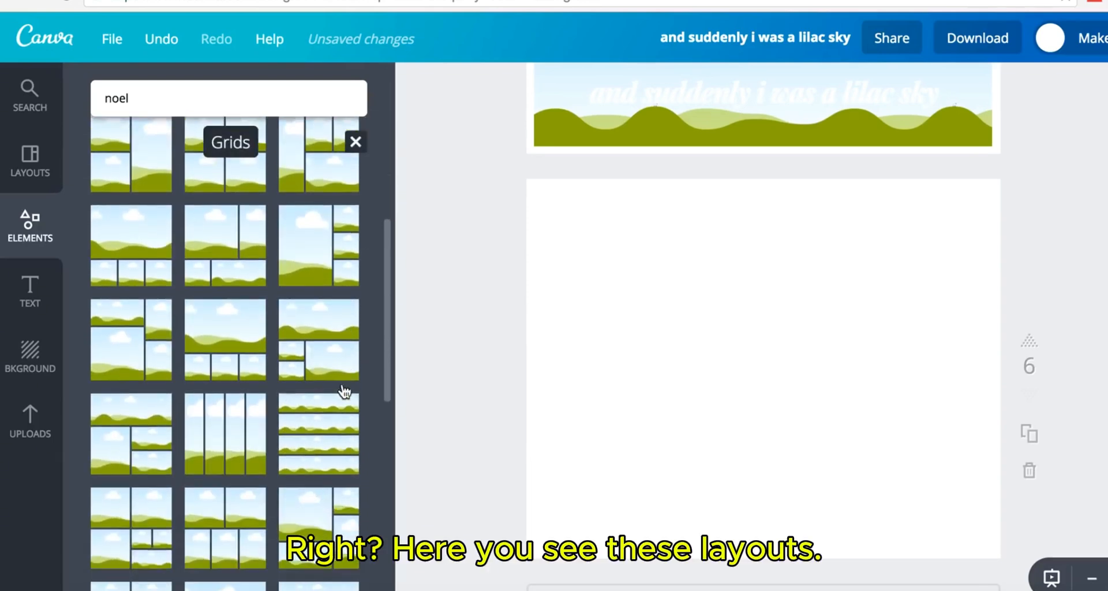
{"action": "scroll", "coordinate": [345, 392], "scroll_direction": "down", "scroll_amount": 8}
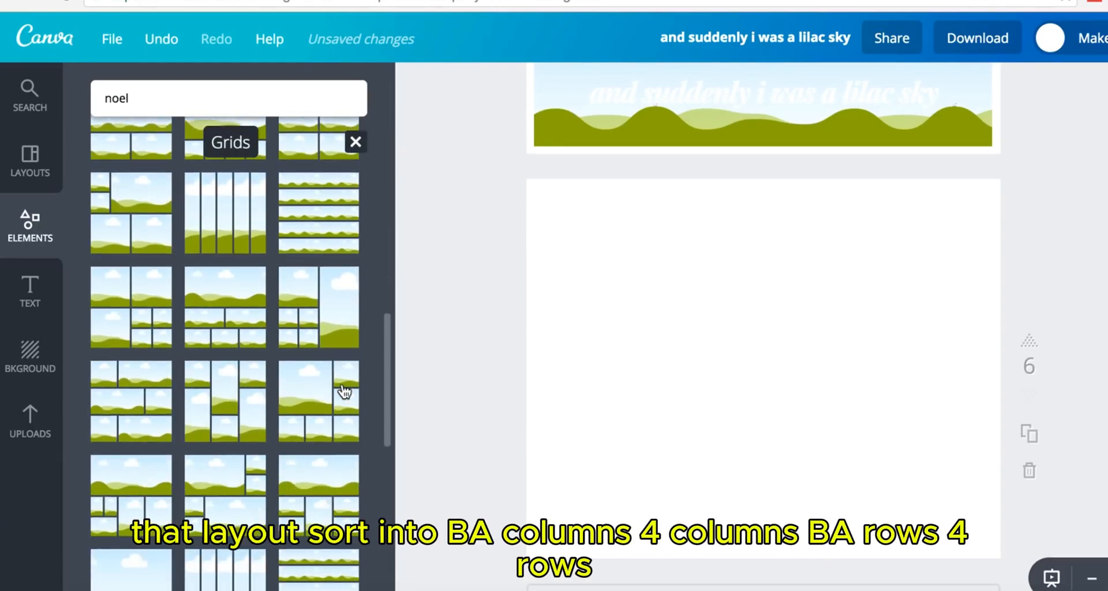
{"action": "scroll", "coordinate": [345, 392], "scroll_direction": "down", "scroll_amount": 6}
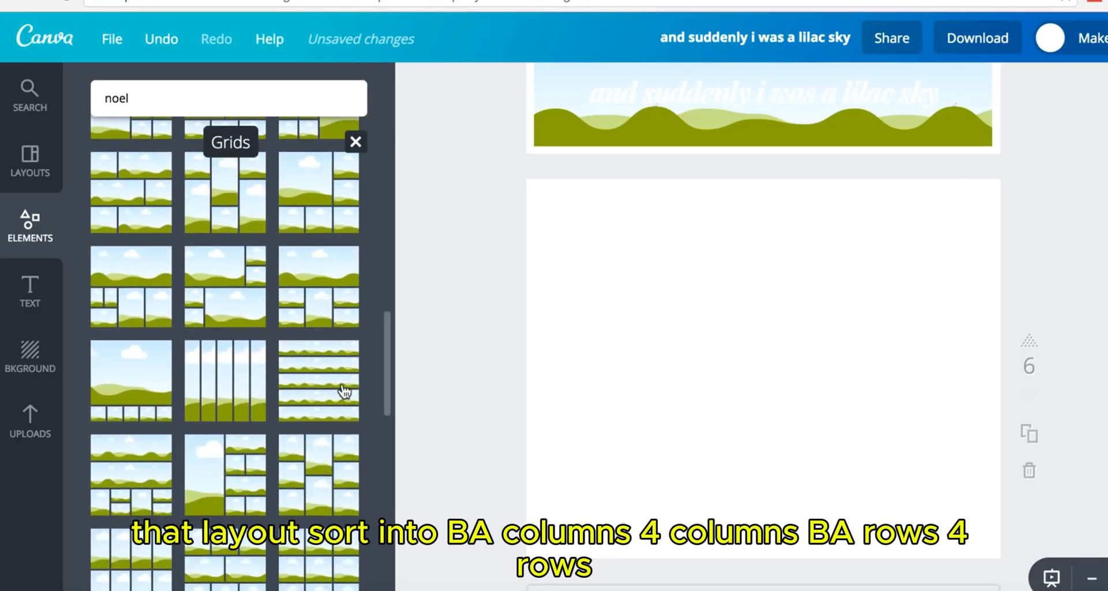
{"action": "scroll", "coordinate": [344, 392], "scroll_direction": "down", "scroll_amount": 5}
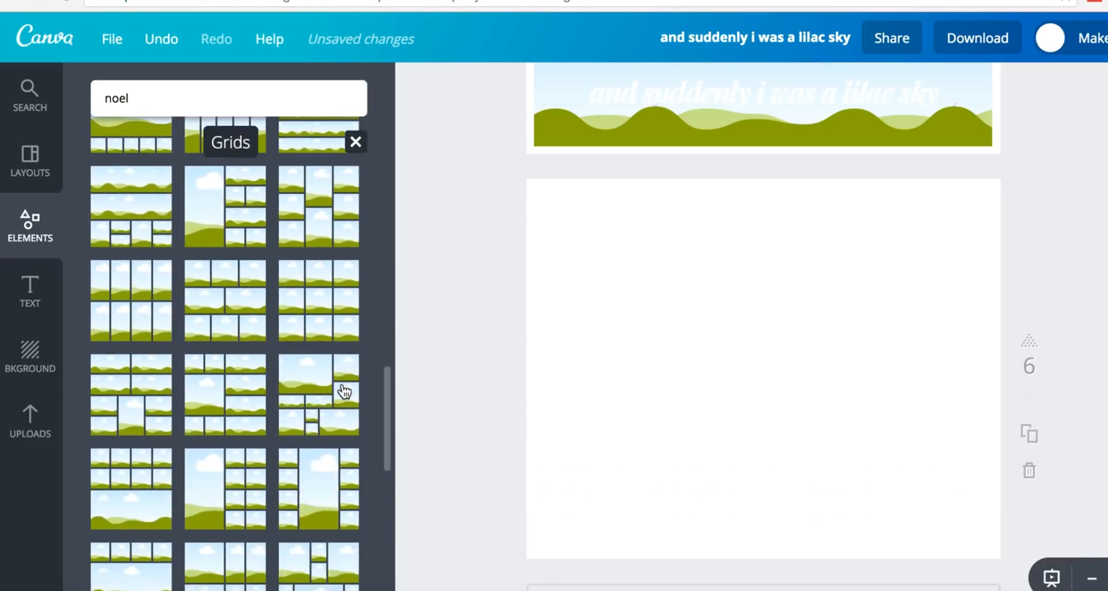
{"action": "scroll", "coordinate": [345, 392], "scroll_direction": "down", "scroll_amount": 7}
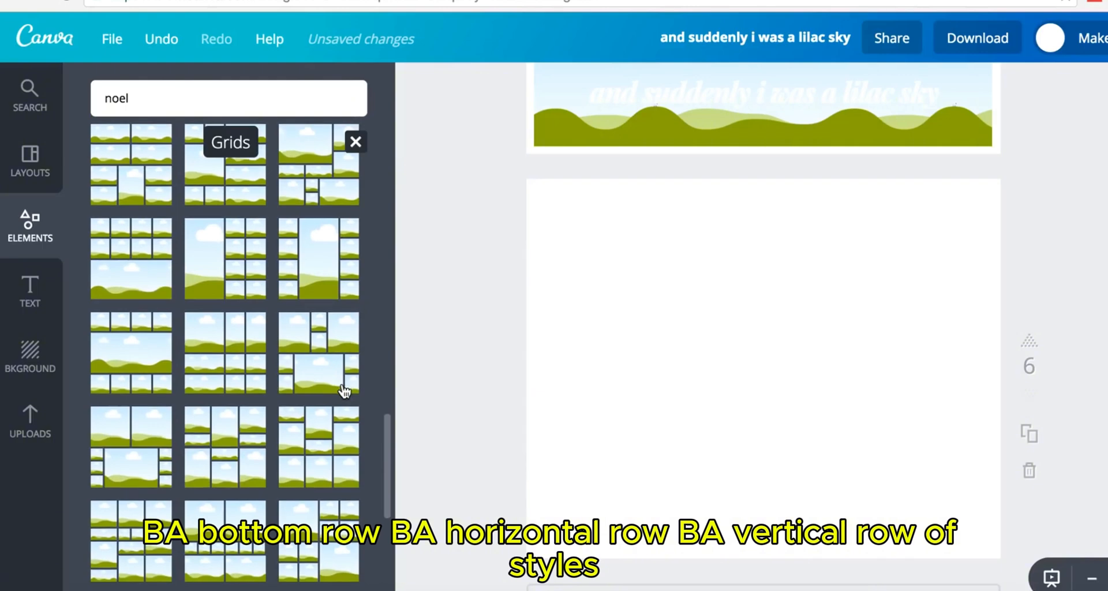
{"action": "scroll", "coordinate": [345, 392], "scroll_direction": "down", "scroll_amount": 7}
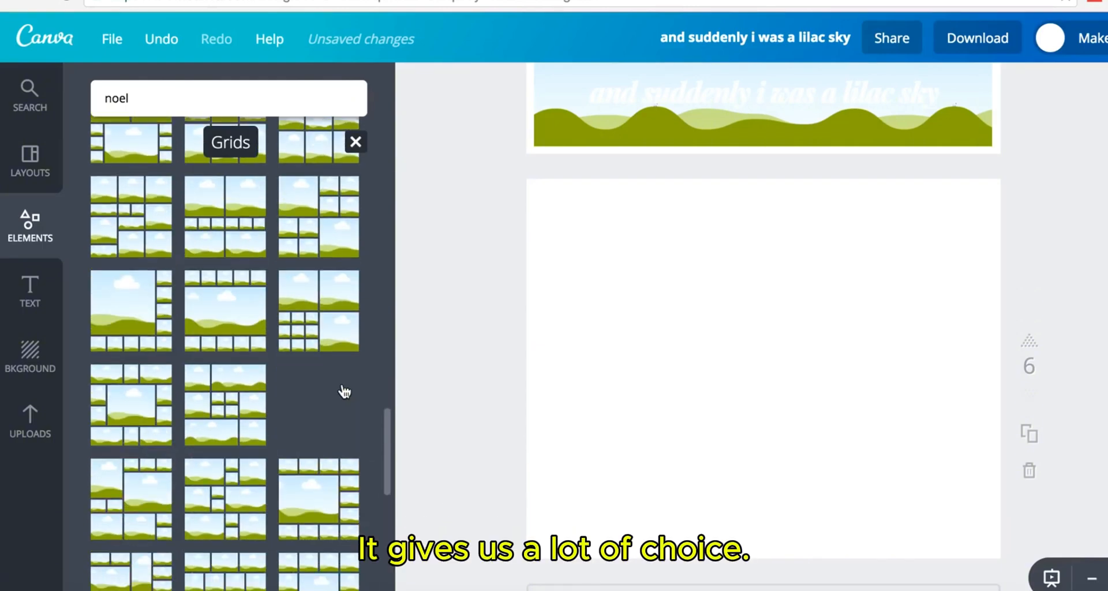
{"action": "scroll", "coordinate": [342, 383], "scroll_direction": "down", "scroll_amount": 2}
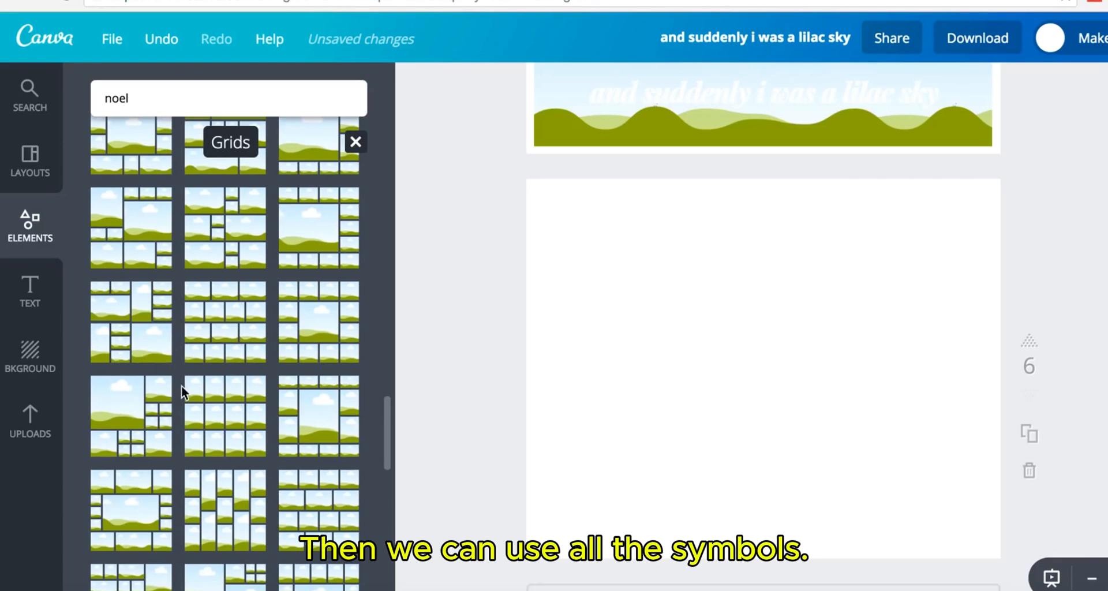
{"action": "scroll", "coordinate": [181, 386], "scroll_direction": "up", "scroll_amount": 10}
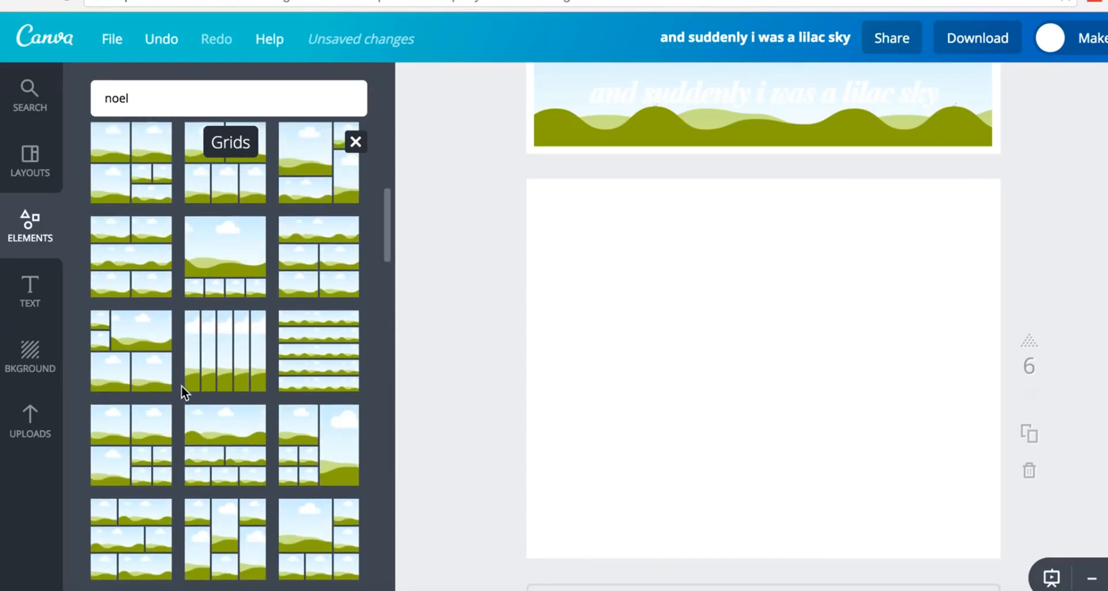
{"action": "left_click_drag", "start_coordinate": [228, 264], "coordinate": [804, 285]}
- Put hot chocolate in the large cell, then boy, Santa, elf couple and kid-with-present below
{"action": "left_click", "coordinate": [27, 423]}
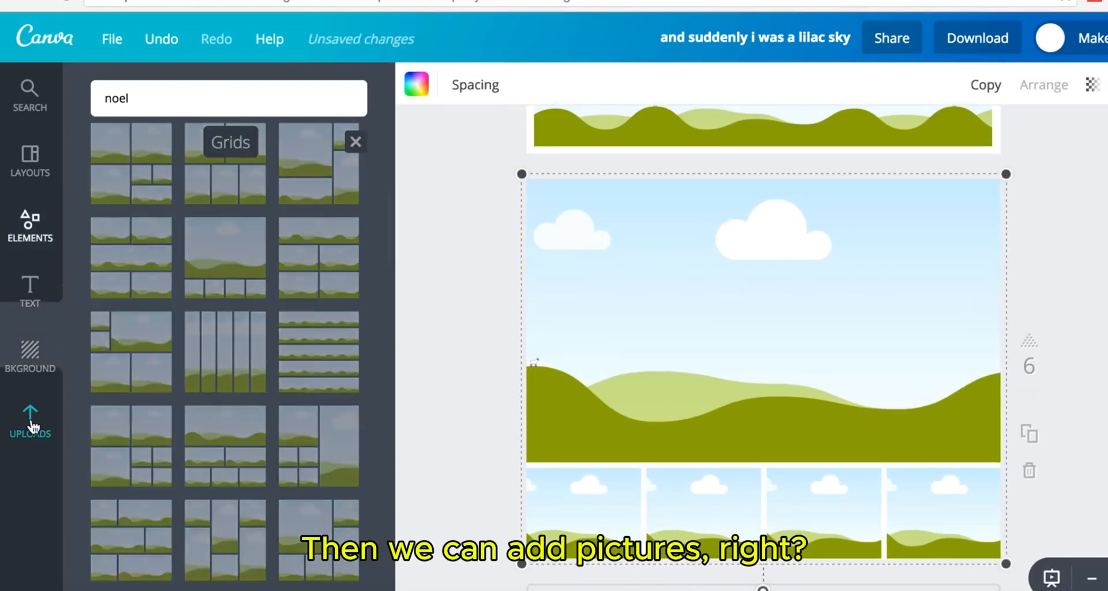
{"action": "left_click_drag", "start_coordinate": [218, 353], "coordinate": [664, 370]}
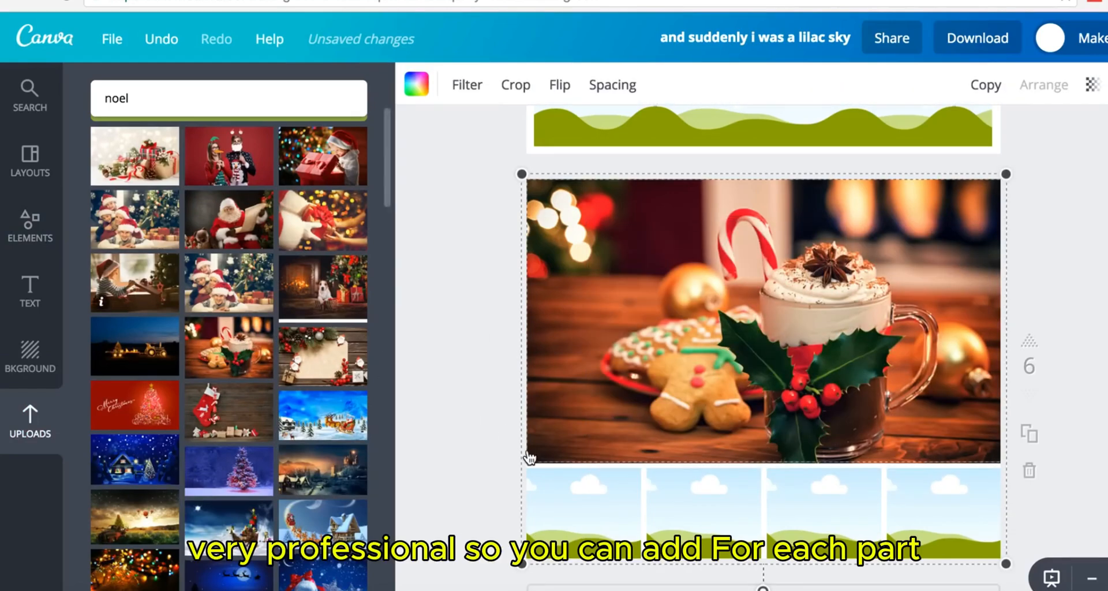
{"action": "left_click_drag", "start_coordinate": [135, 283], "coordinate": [566, 511]}
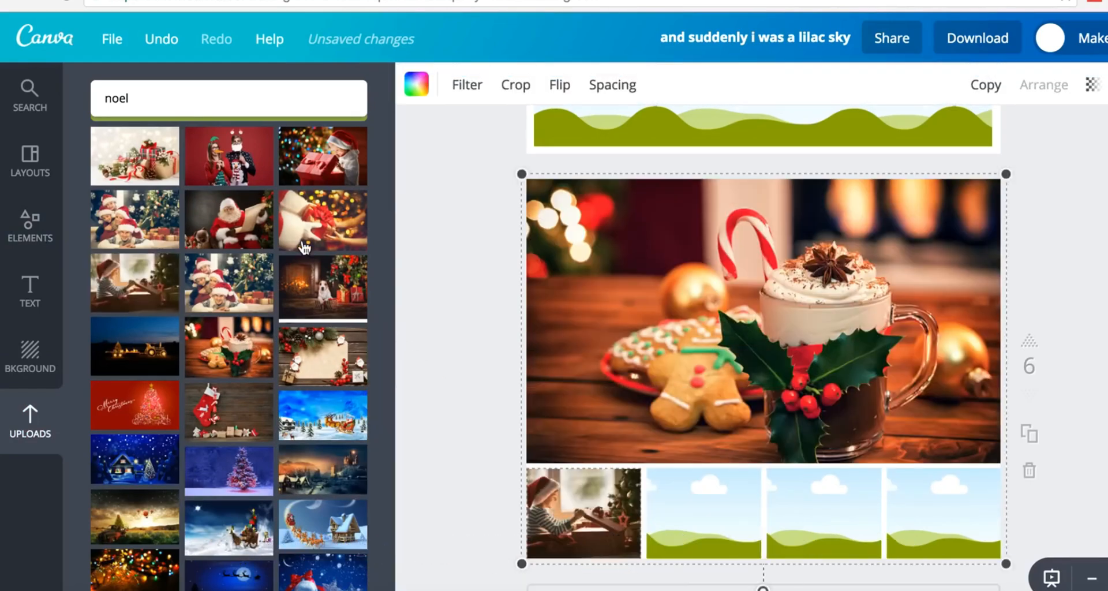
{"action": "left_click_drag", "start_coordinate": [228, 220], "coordinate": [667, 498]}
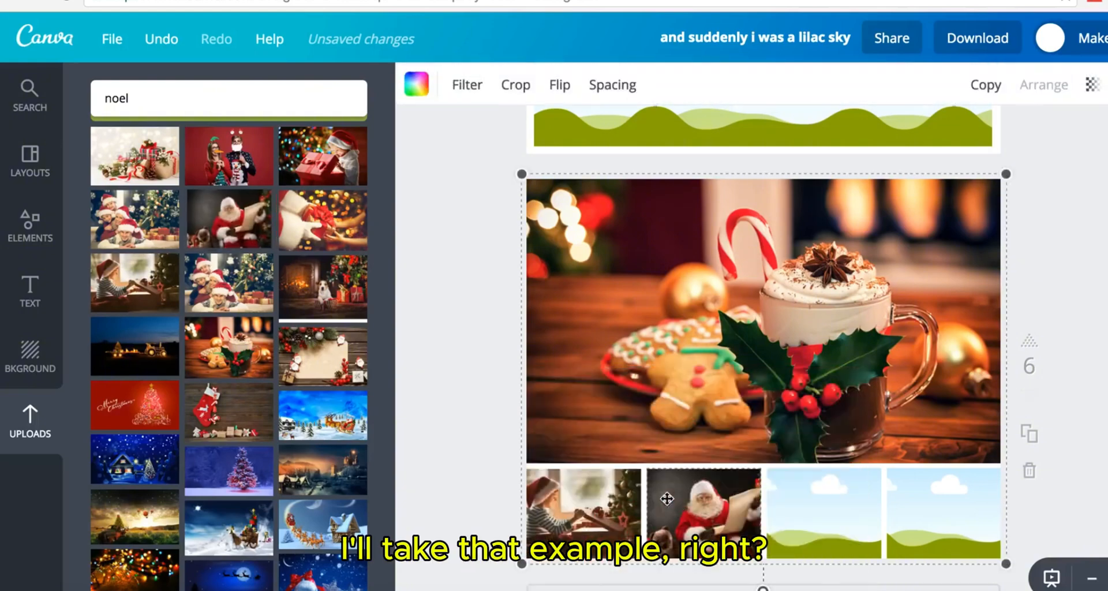
{"action": "left_click_drag", "start_coordinate": [272, 160], "coordinate": [701, 449]}
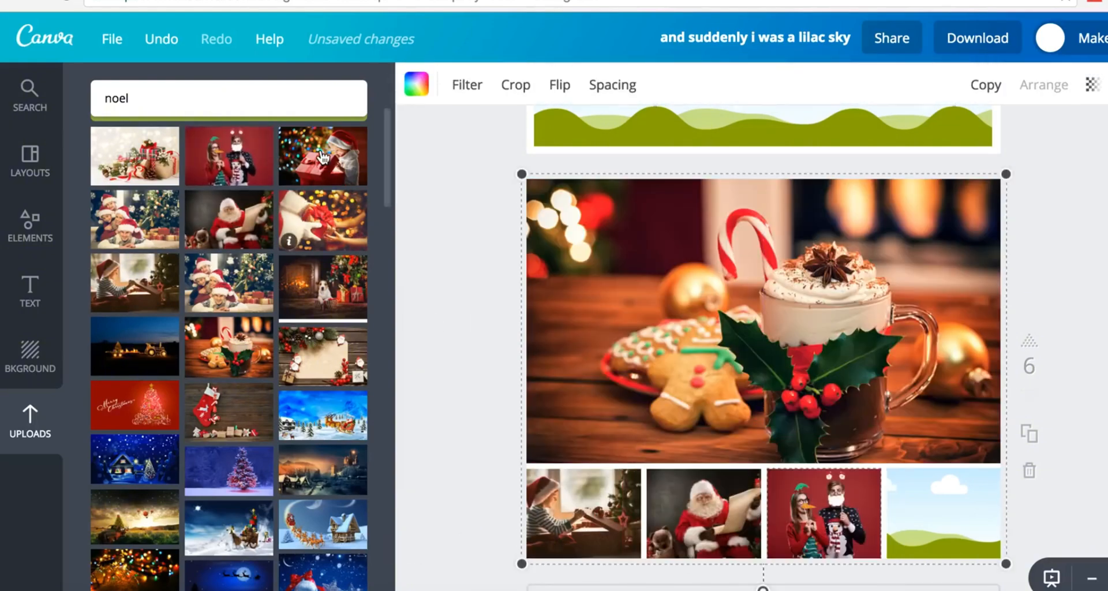
{"action": "left_click_drag", "start_coordinate": [323, 157], "coordinate": [892, 495]}
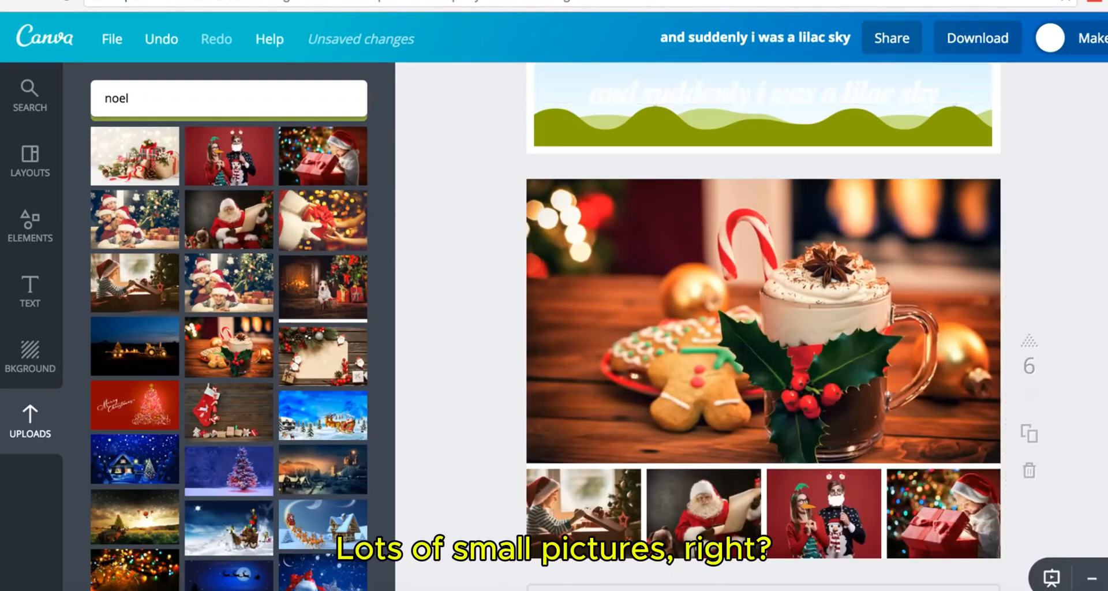
{"action": "scroll", "coordinate": [749, 298], "scroll_direction": "down", "scroll_amount": 1}
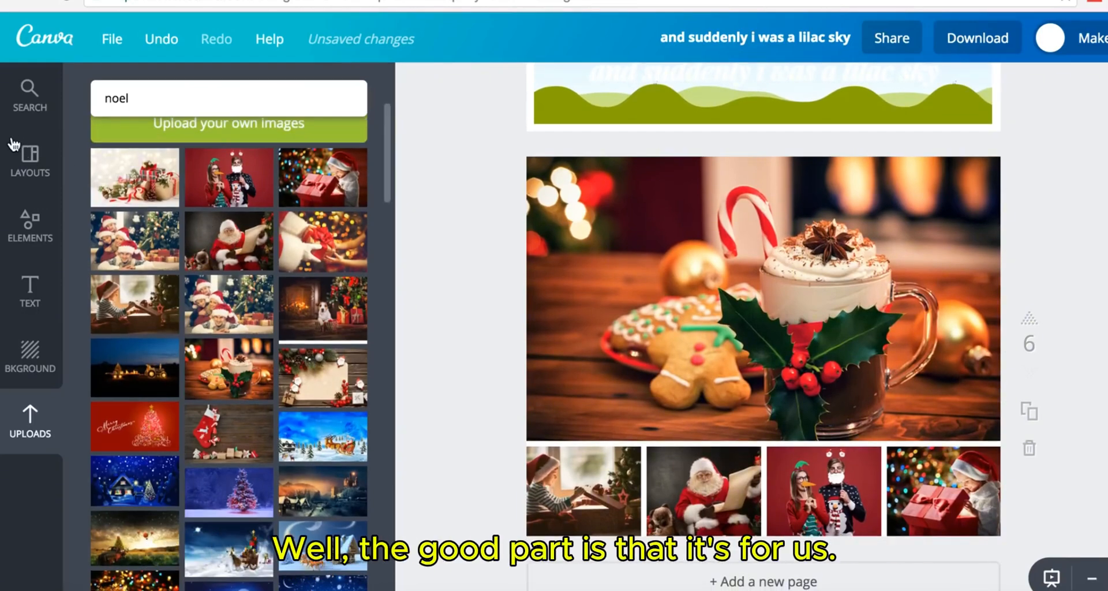
- Browse the layout and frame collections, then add a blank page 7
{"action": "left_click", "coordinate": [26, 154]}
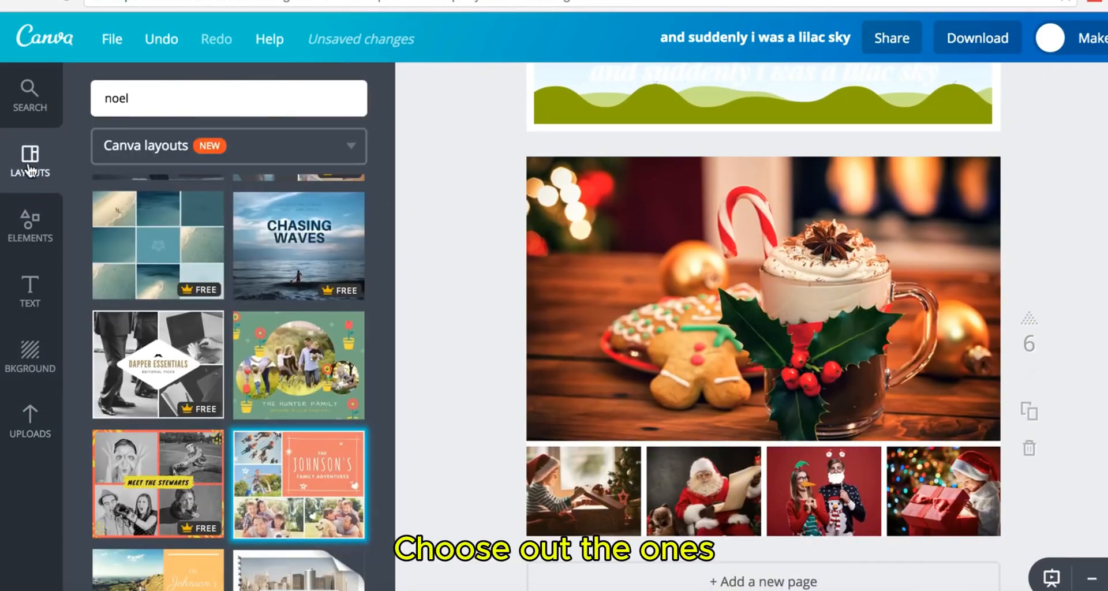
{"action": "left_click", "coordinate": [35, 238]}
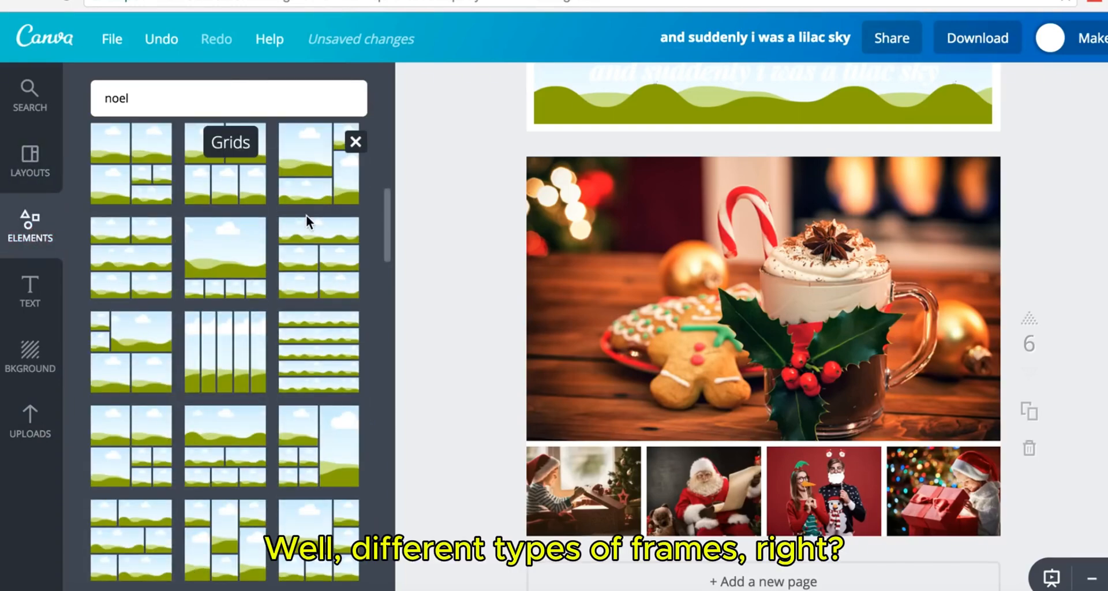
{"action": "scroll", "coordinate": [337, 201], "scroll_direction": "up", "scroll_amount": 5}
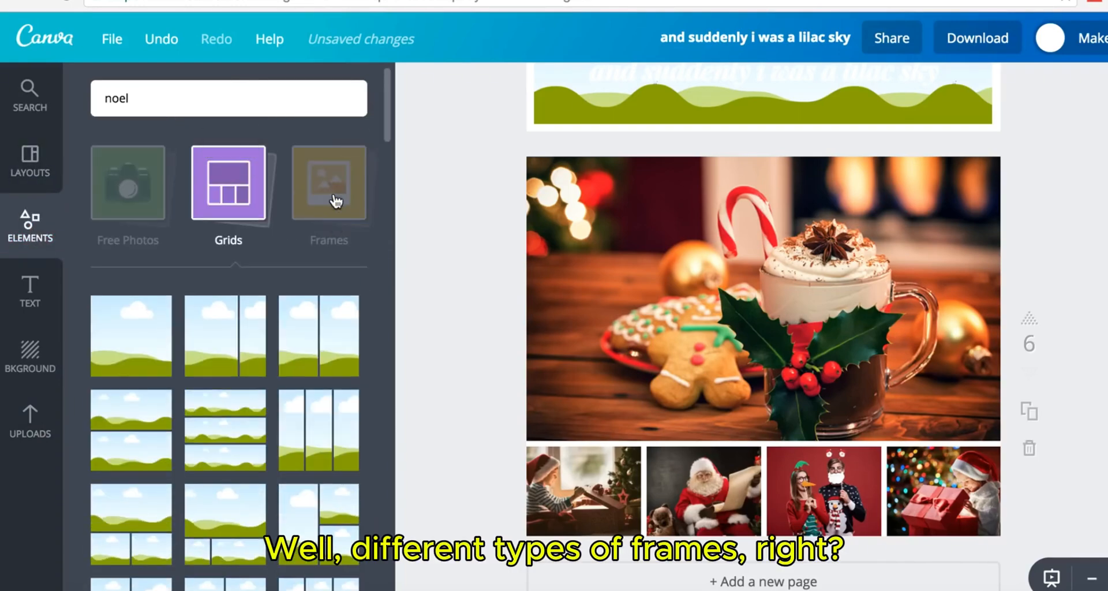
{"action": "left_click", "coordinate": [336, 202]}
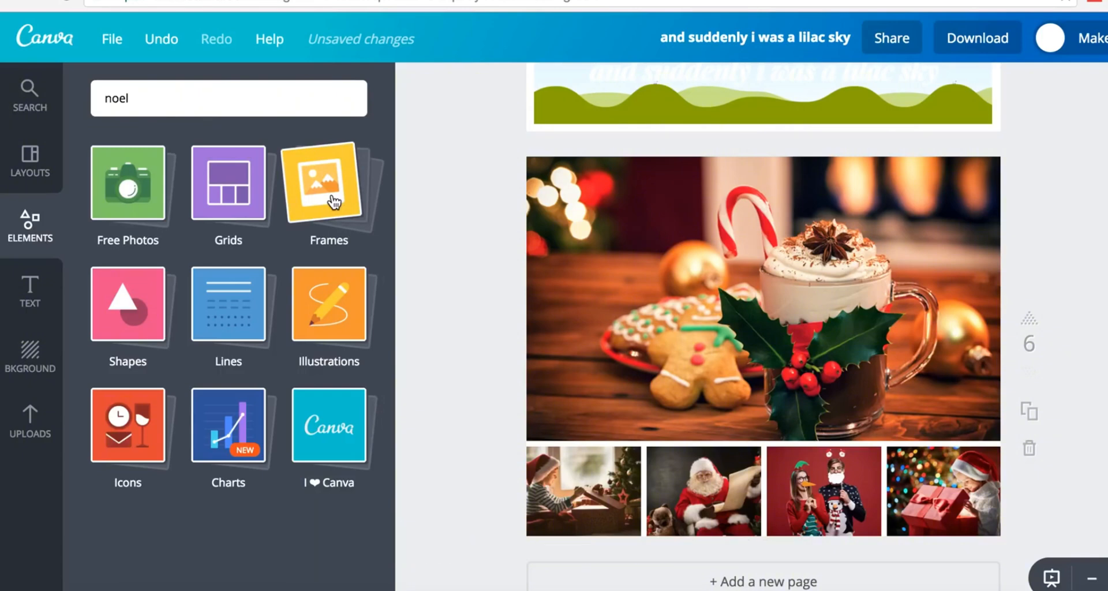
{"action": "left_click", "coordinate": [334, 202]}
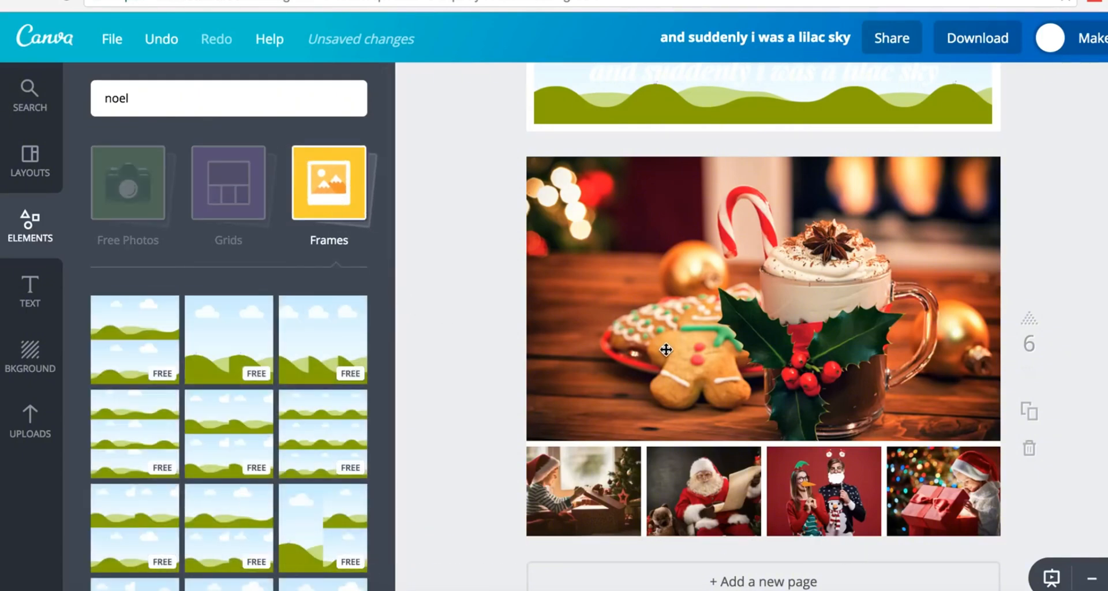
{"action": "scroll", "coordinate": [666, 349], "scroll_direction": "down", "scroll_amount": 1}
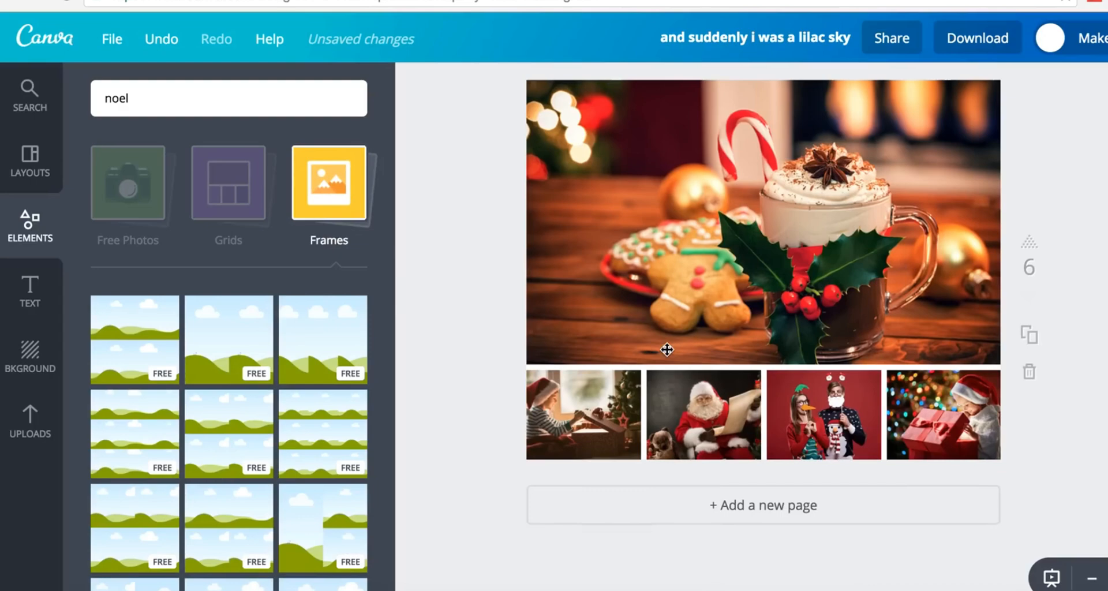
{"action": "left_click", "coordinate": [700, 509]}
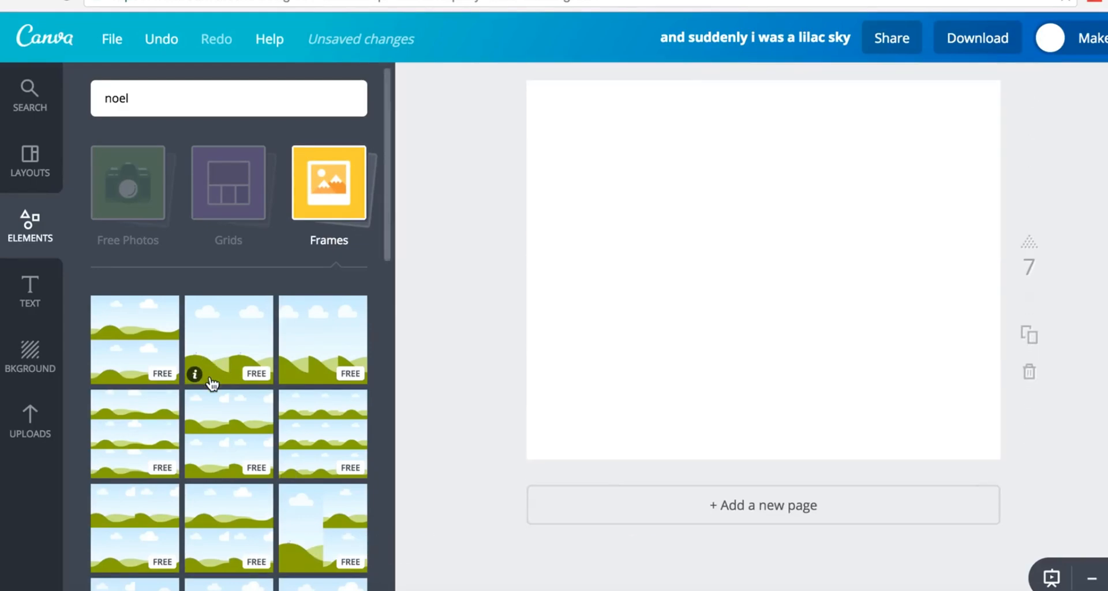
- Place the yellow-triangle landscape frame and stretch it past the edges to fill page 7
{"action": "scroll", "coordinate": [212, 384], "scroll_direction": "down", "scroll_amount": 5}
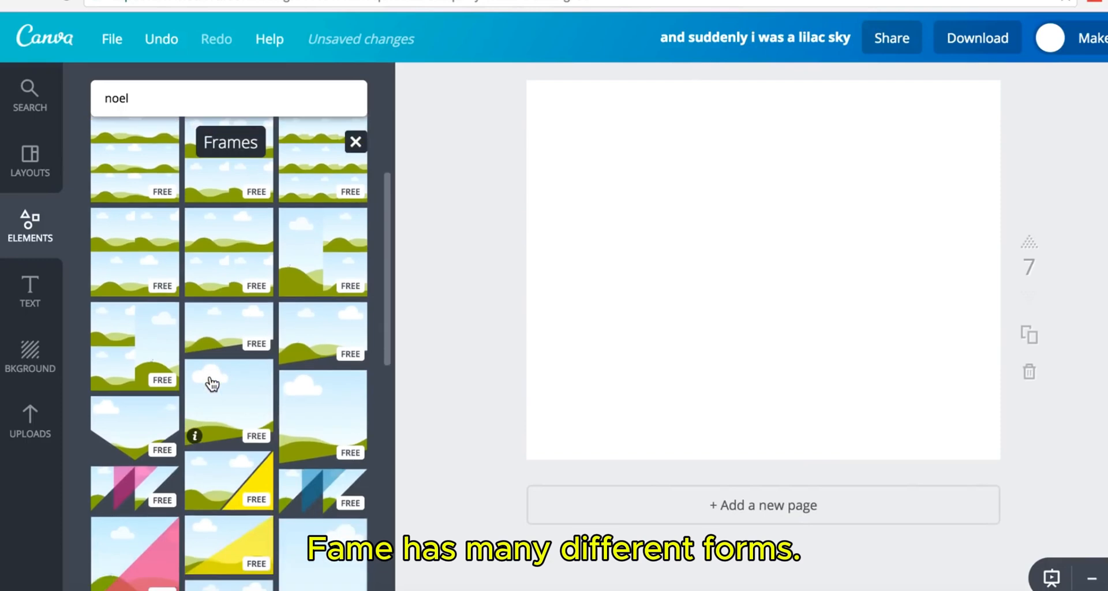
{"action": "left_click", "coordinate": [243, 482]}
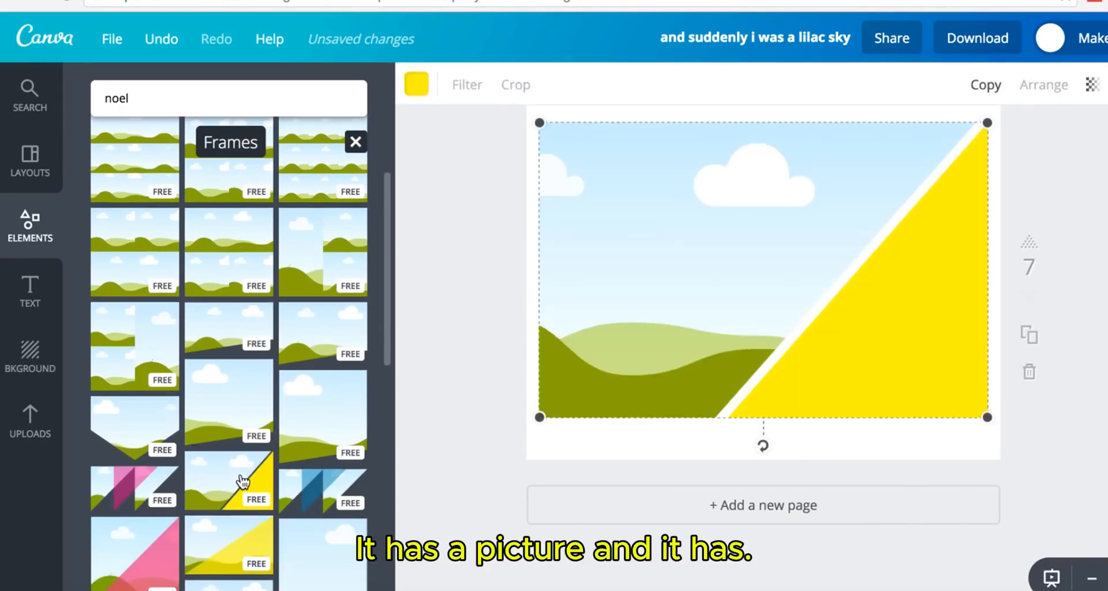
{"action": "scroll", "coordinate": [651, 281], "scroll_direction": "up", "scroll_amount": 1}
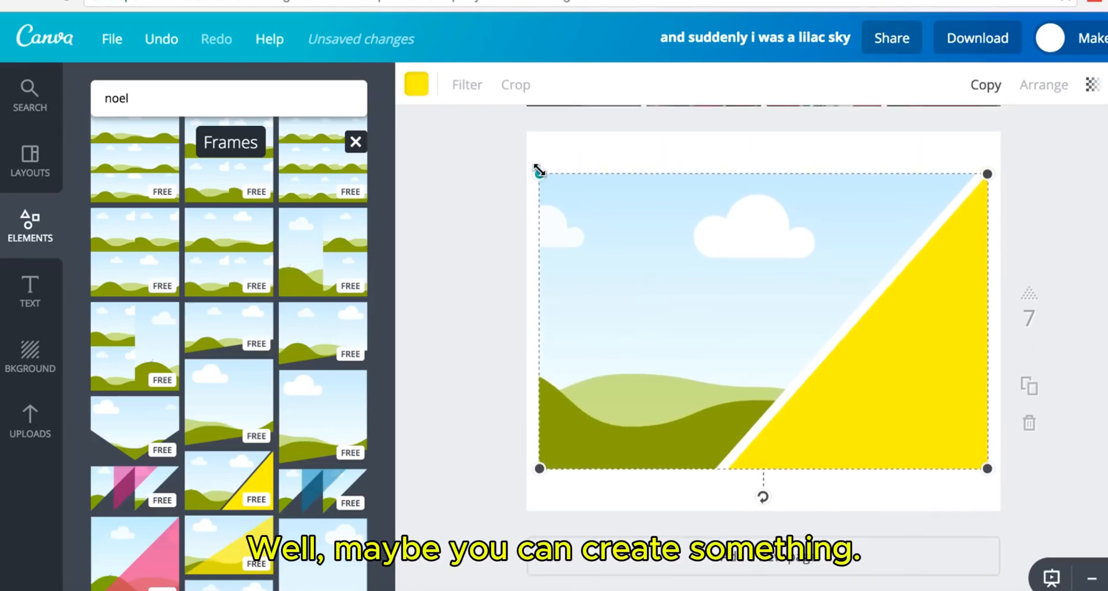
{"action": "left_click_drag", "start_coordinate": [519, 153], "coordinate": [474, 123]}
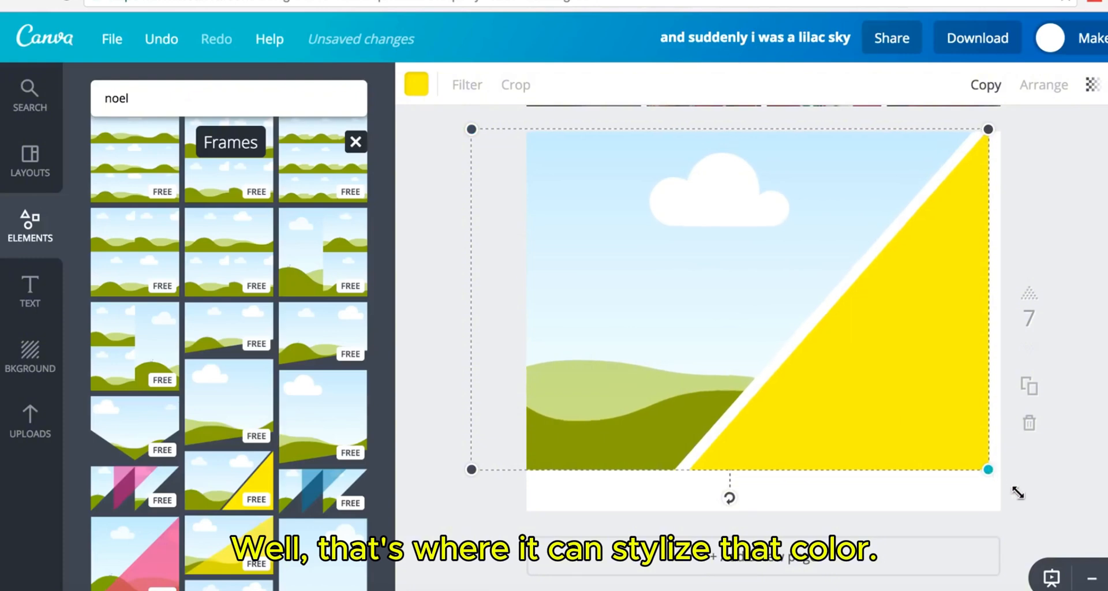
{"action": "left_click_drag", "start_coordinate": [1018, 492], "coordinate": [1061, 518]}
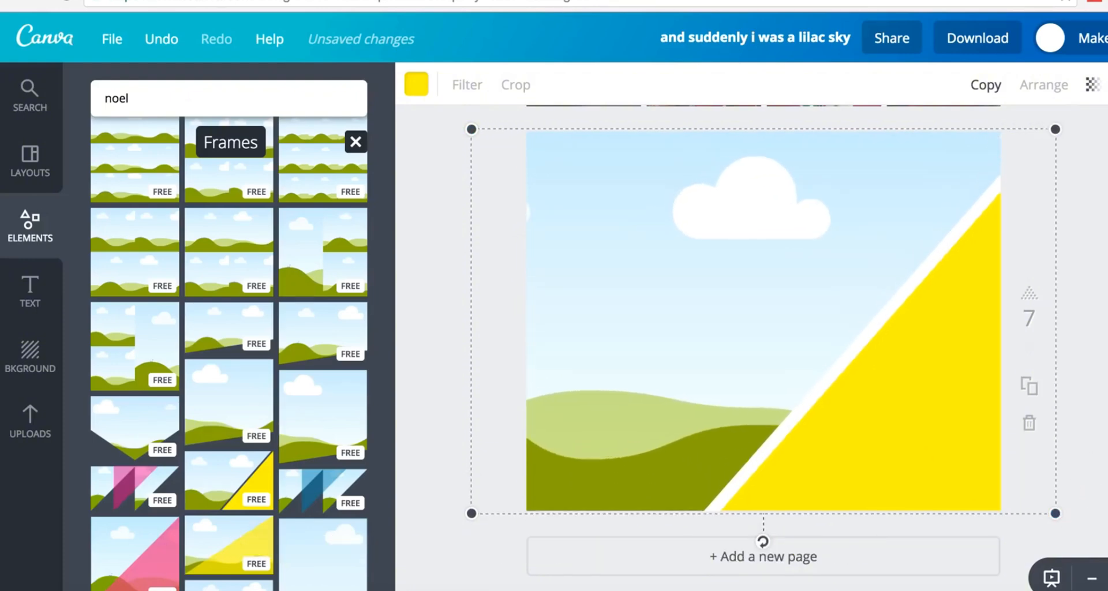
{"action": "left_click", "coordinate": [1077, 484]}
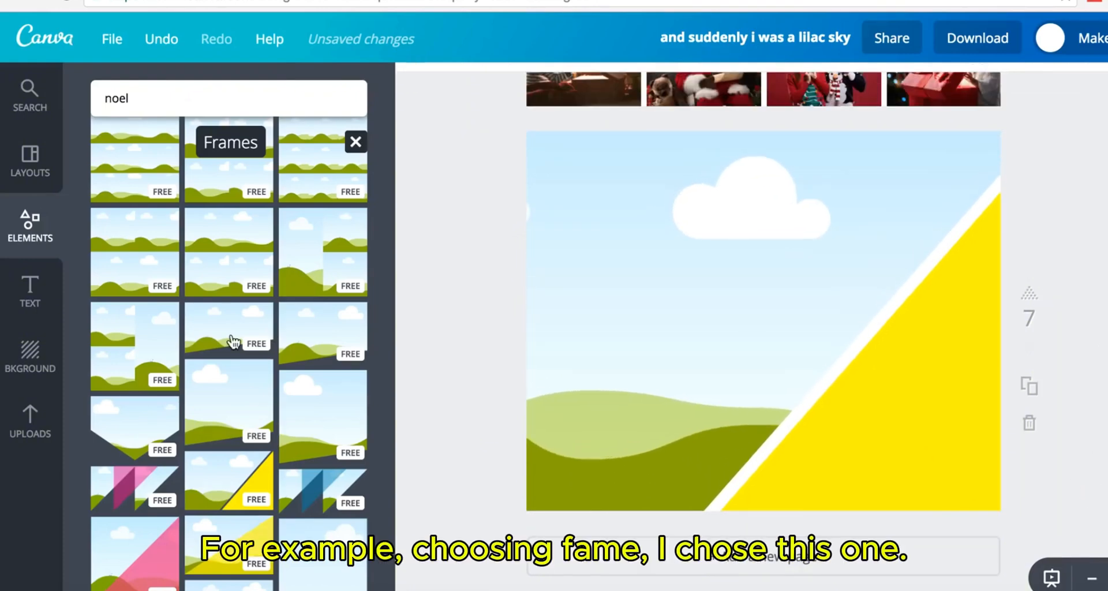
{"action": "left_click", "coordinate": [30, 427]}
- Drop the Santa-hat family photo into the frame and recolour the triangle coral
{"action": "left_click_drag", "start_coordinate": [246, 312], "coordinate": [779, 302]}
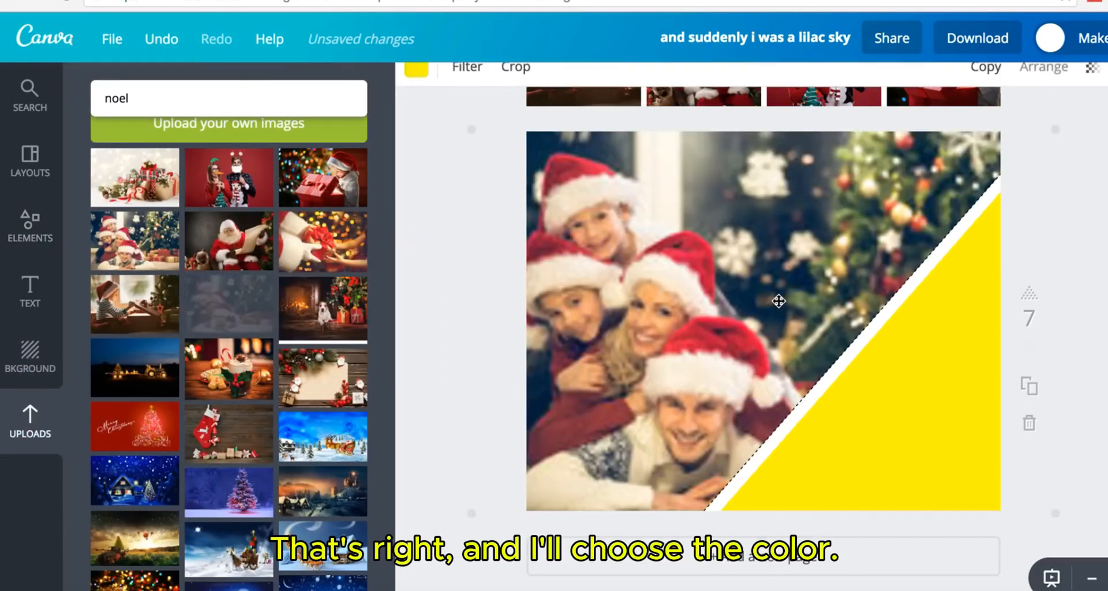
{"action": "left_click", "coordinate": [956, 403]}
{"action": "left_click", "coordinate": [421, 93]}
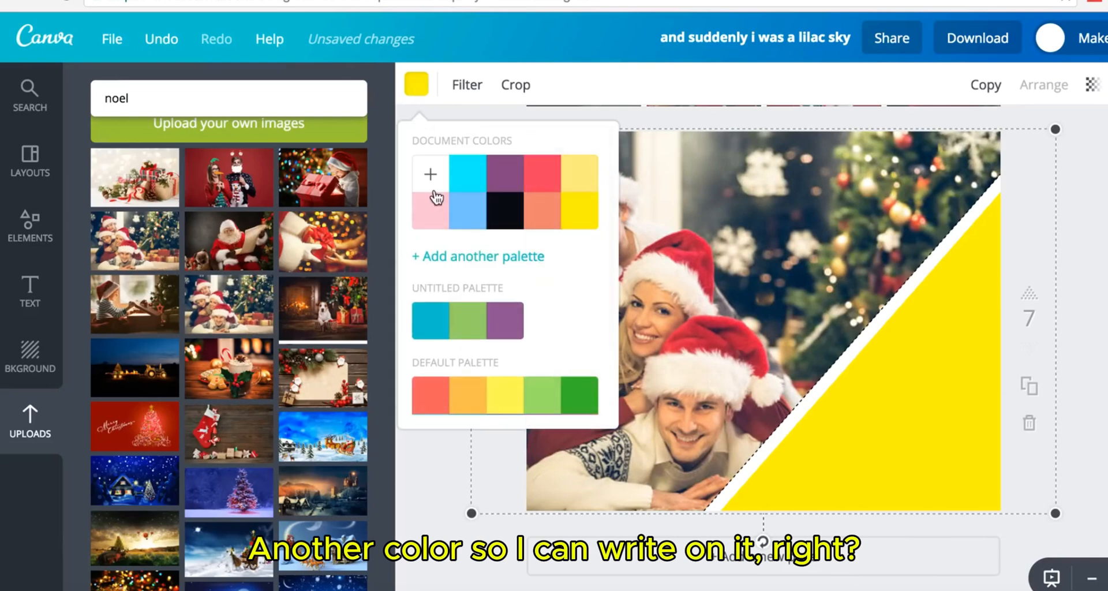
{"action": "left_click", "coordinate": [445, 402]}
{"action": "left_click", "coordinate": [1093, 299]}
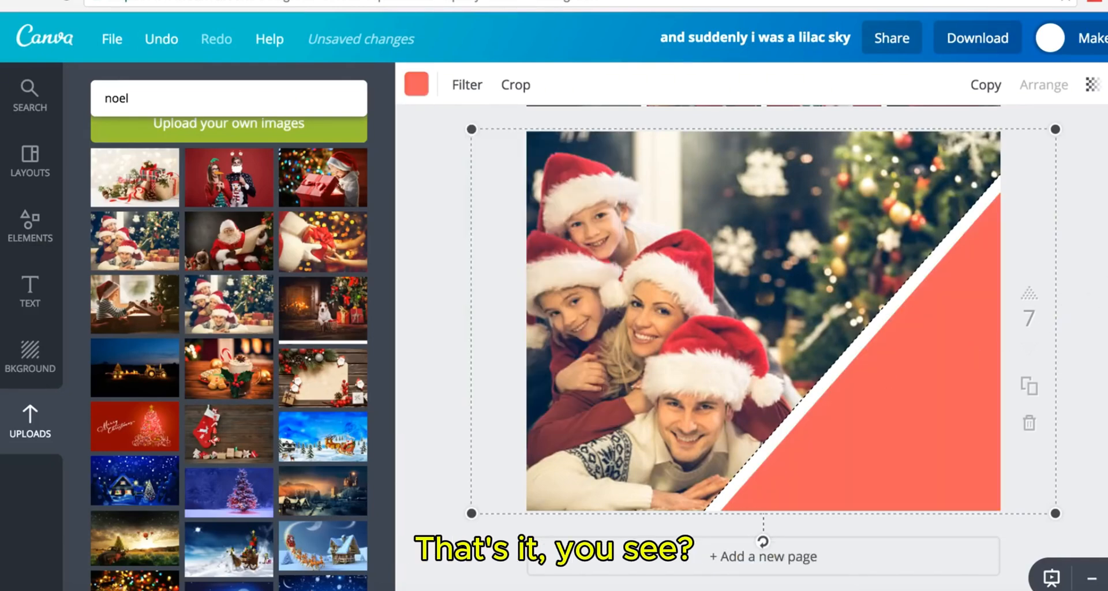
{"action": "left_click", "coordinate": [1094, 299]}
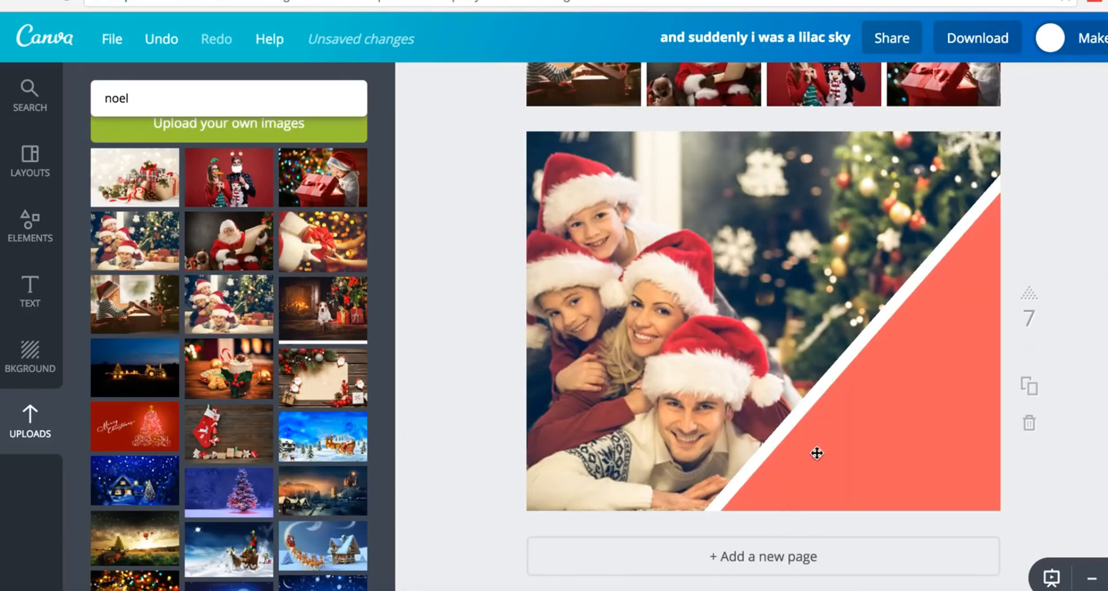
- Add a blank page 8 after the coral page
{"action": "left_click", "coordinate": [738, 558]}
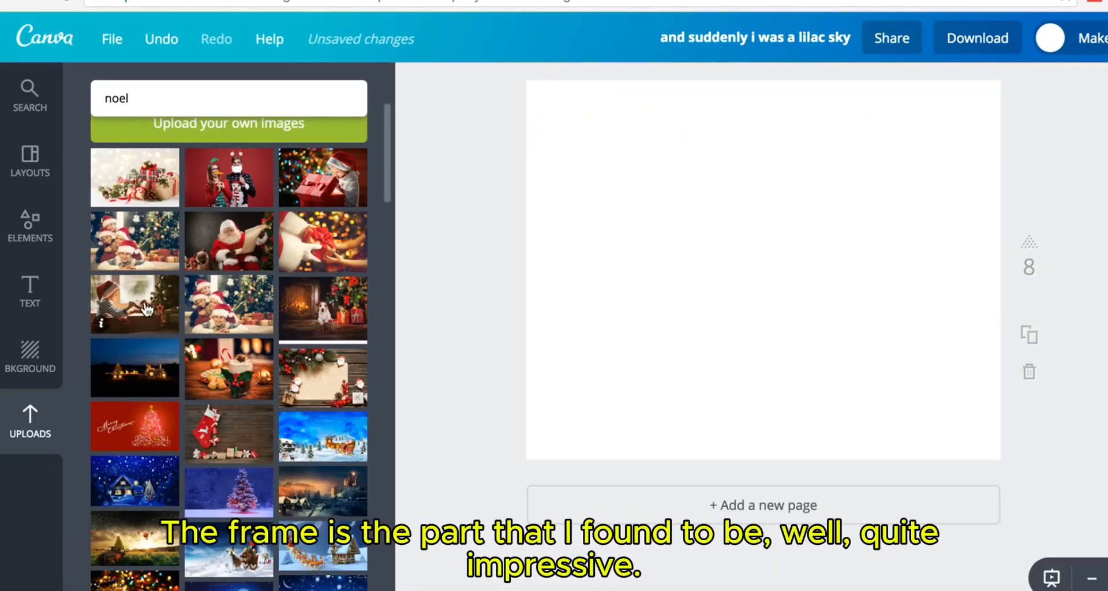
{"action": "left_click", "coordinate": [40, 231]}
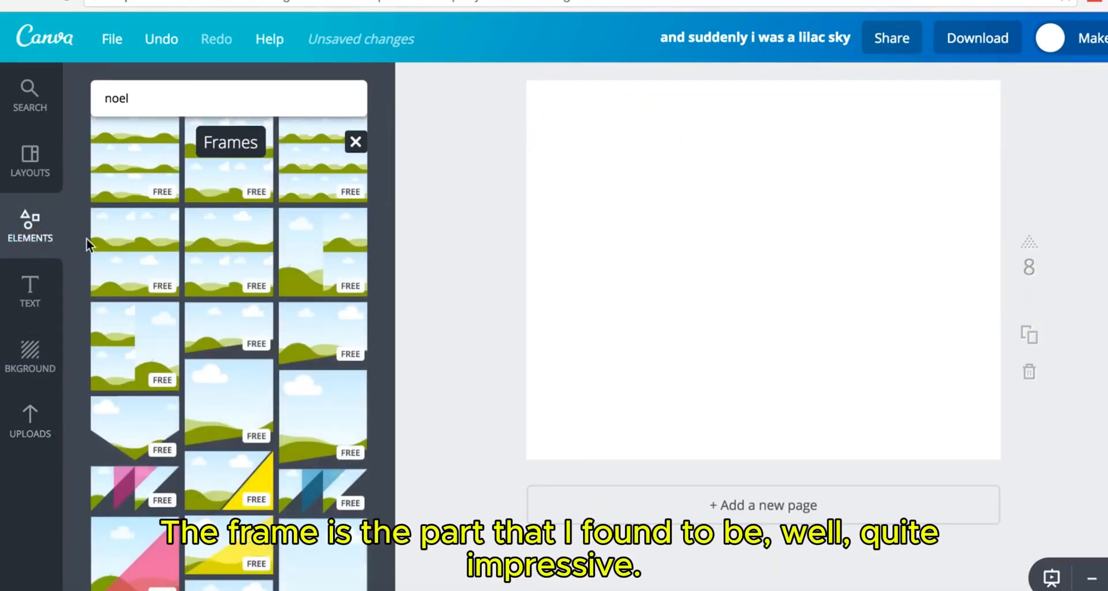
{"action": "scroll", "coordinate": [301, 406], "scroll_direction": "down", "scroll_amount": 10}
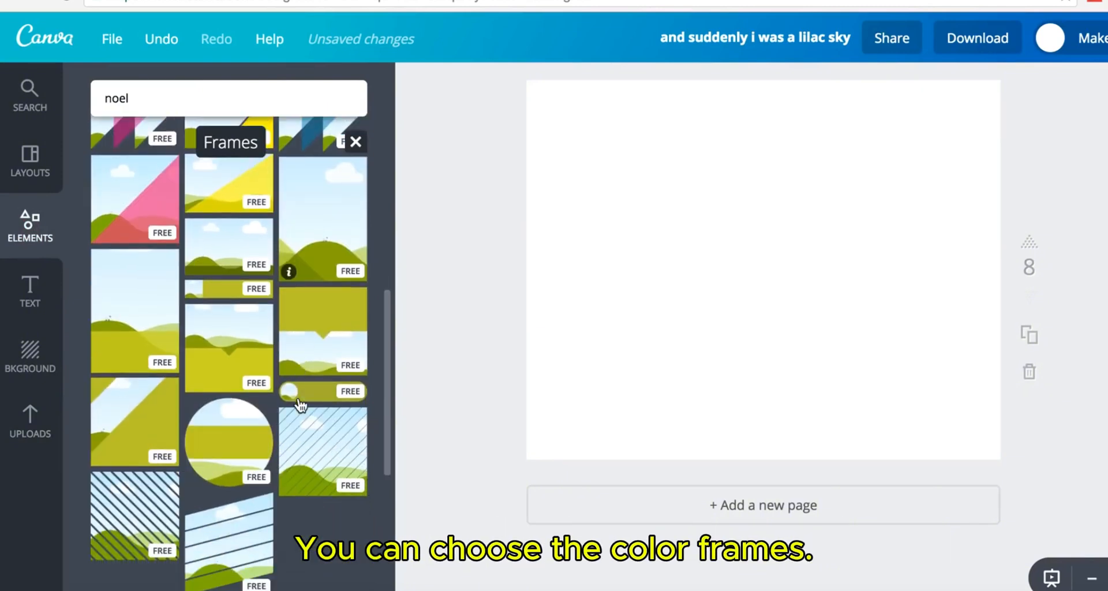
{"action": "scroll", "coordinate": [300, 406], "scroll_direction": "down", "scroll_amount": 5}
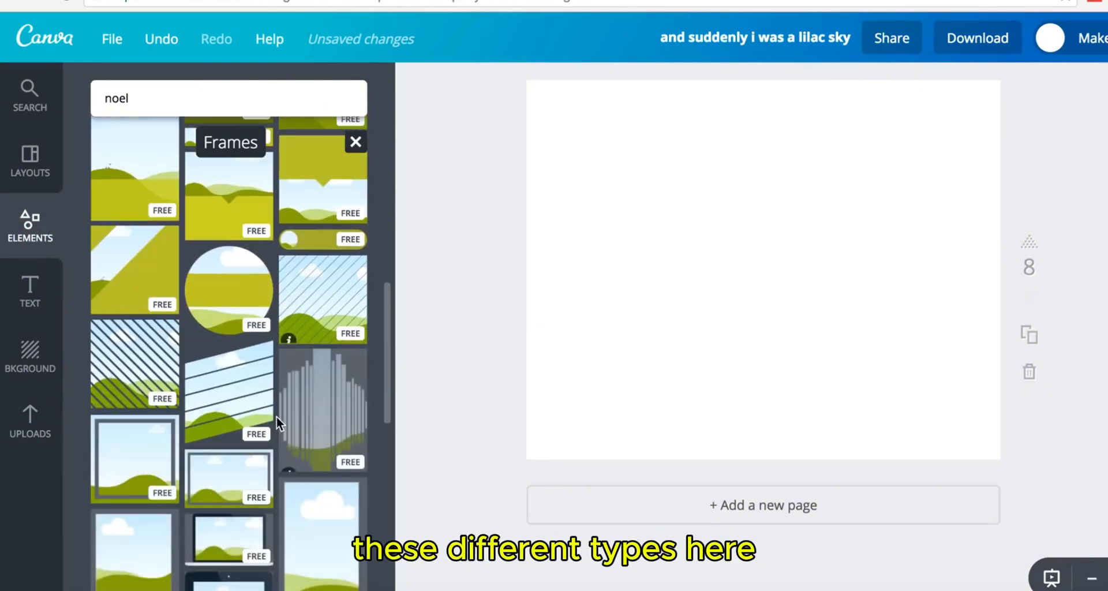
{"action": "scroll", "coordinate": [276, 414], "scroll_direction": "down", "scroll_amount": 5}
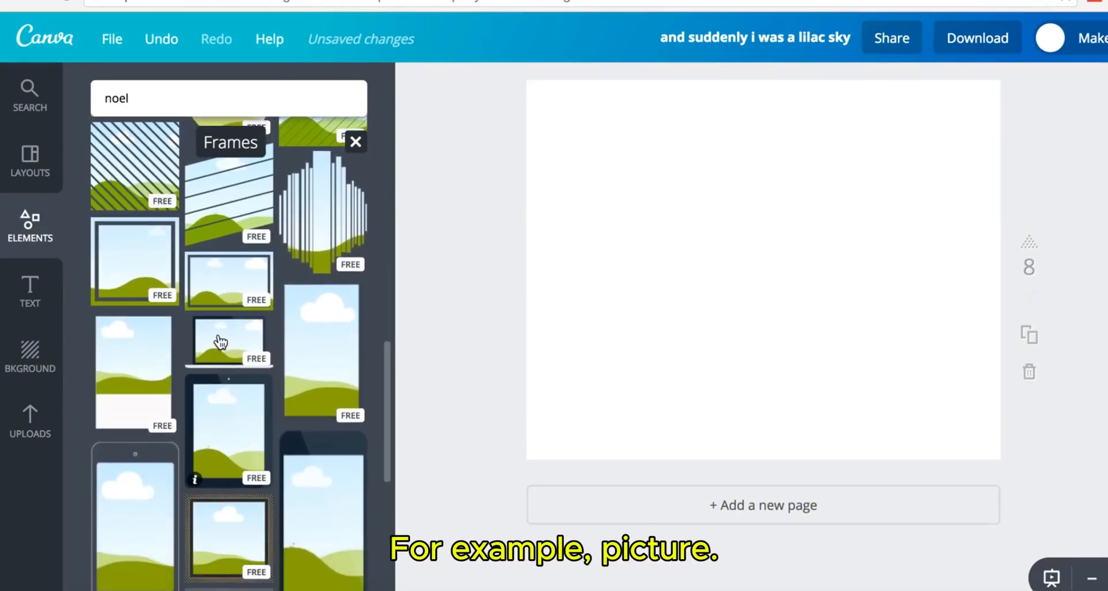
{"action": "left_click", "coordinate": [745, 288]}
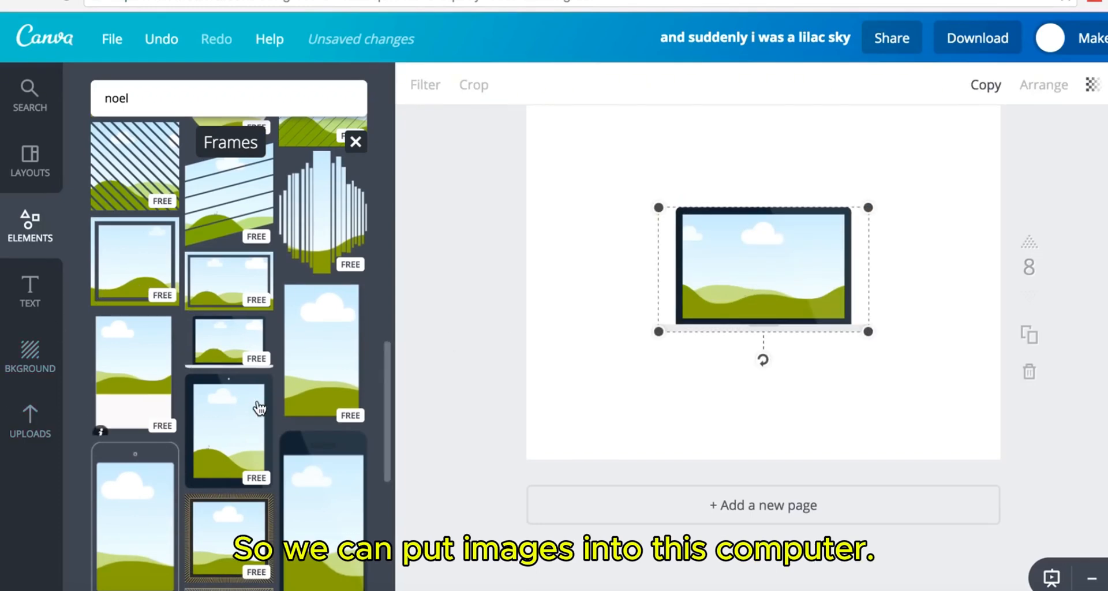
{"action": "scroll", "coordinate": [259, 408], "scroll_direction": "down", "scroll_amount": 7}
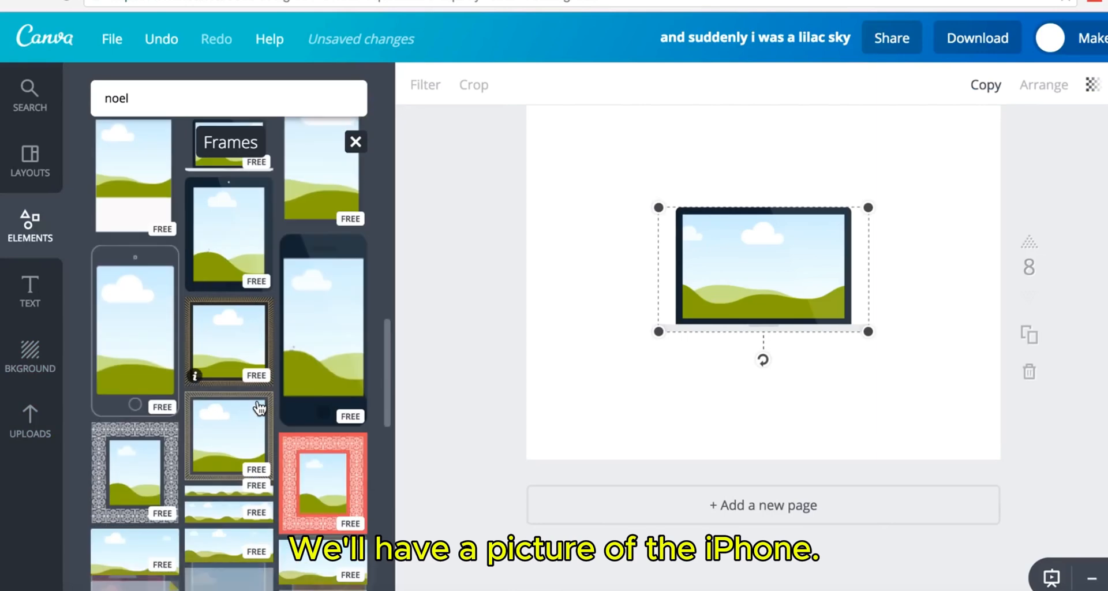
{"action": "scroll", "coordinate": [259, 408], "scroll_direction": "down", "scroll_amount": 12}
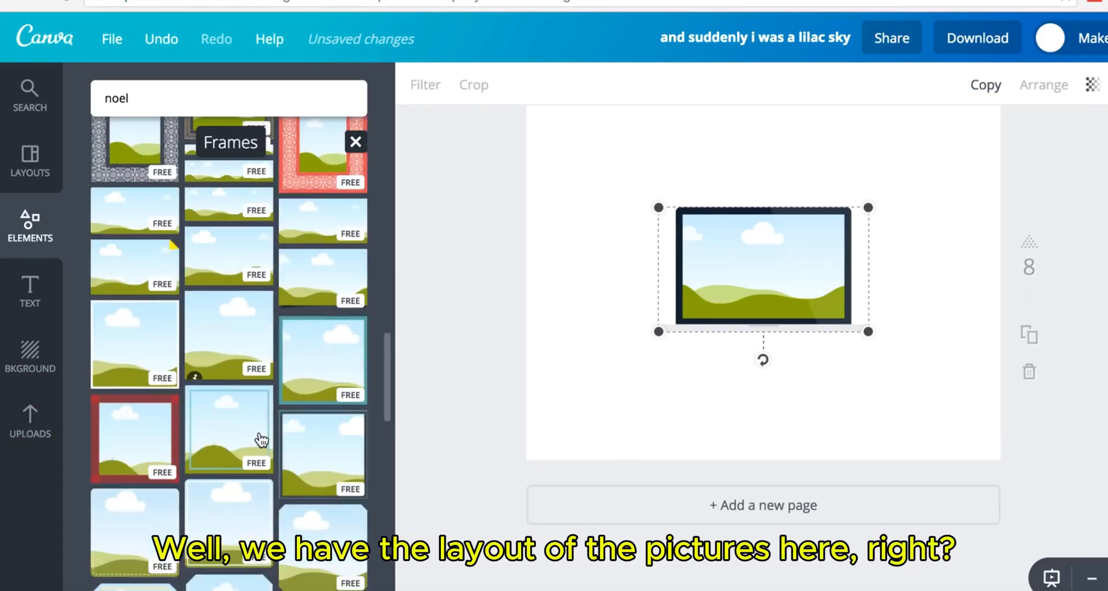
{"action": "key", "text": "Delete"}
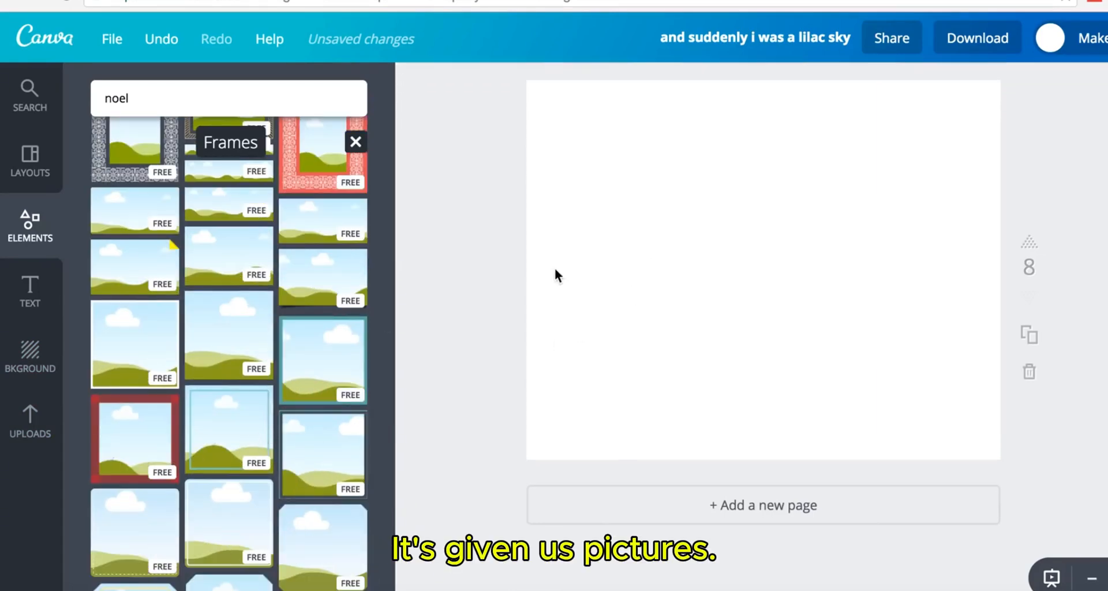
- Fill a bordered square frame on page 8 with the hot-chocolate photo and make its border white
{"action": "left_click", "coordinate": [237, 437]}
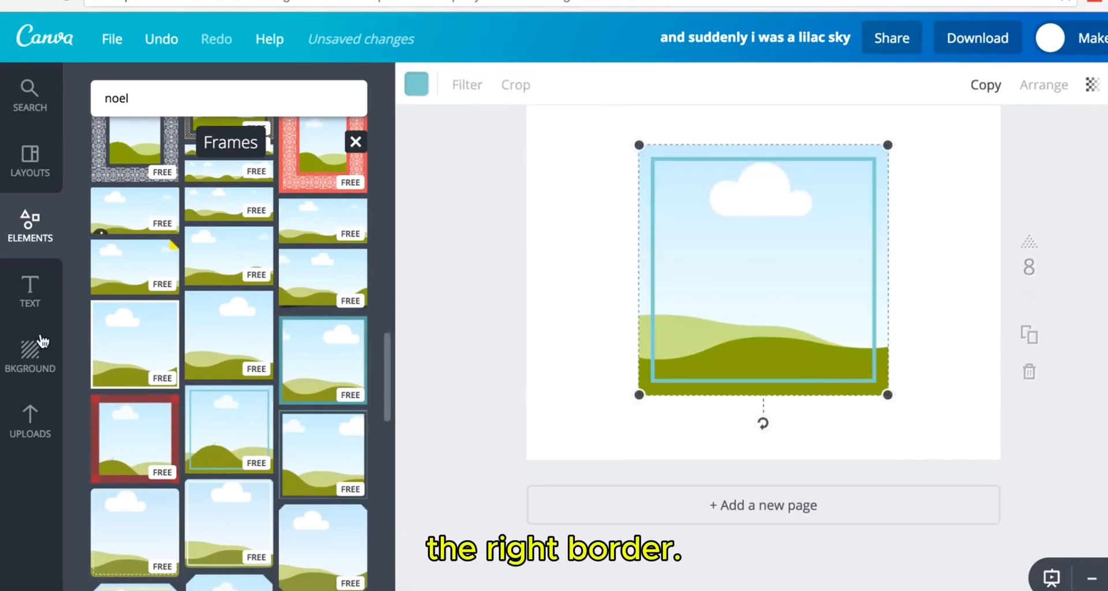
{"action": "left_click", "coordinate": [32, 430]}
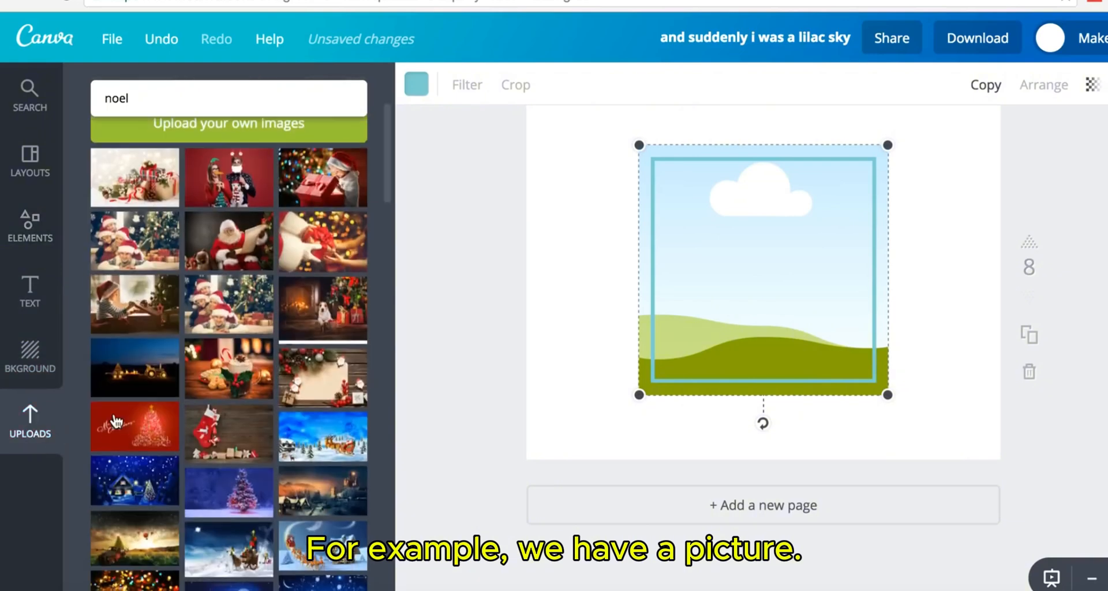
{"action": "left_click_drag", "start_coordinate": [240, 363], "coordinate": [840, 294]}
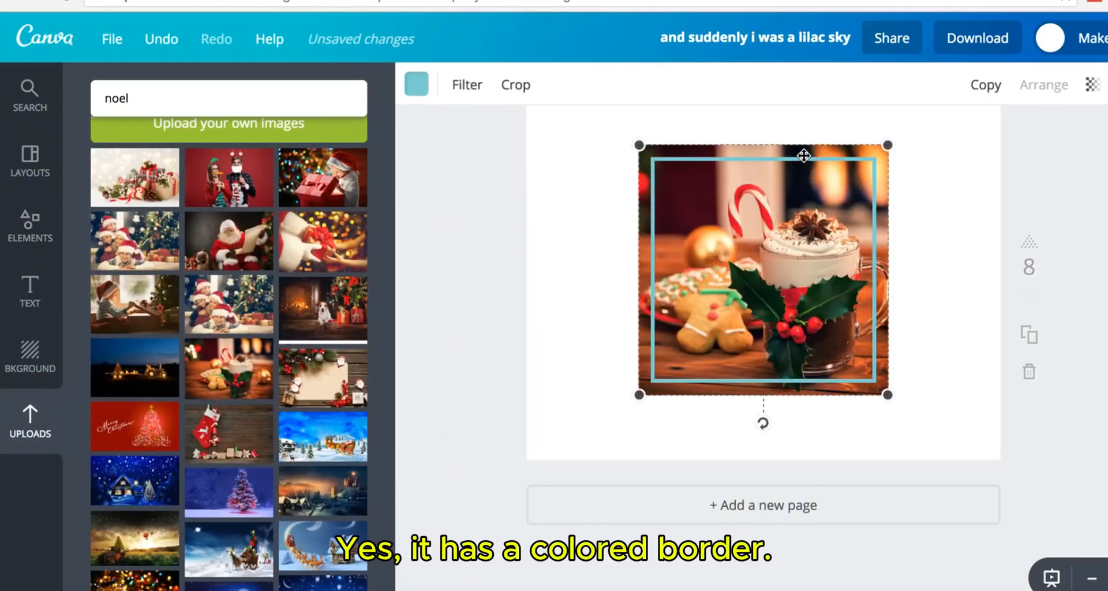
{"action": "left_click", "coordinate": [417, 84]}
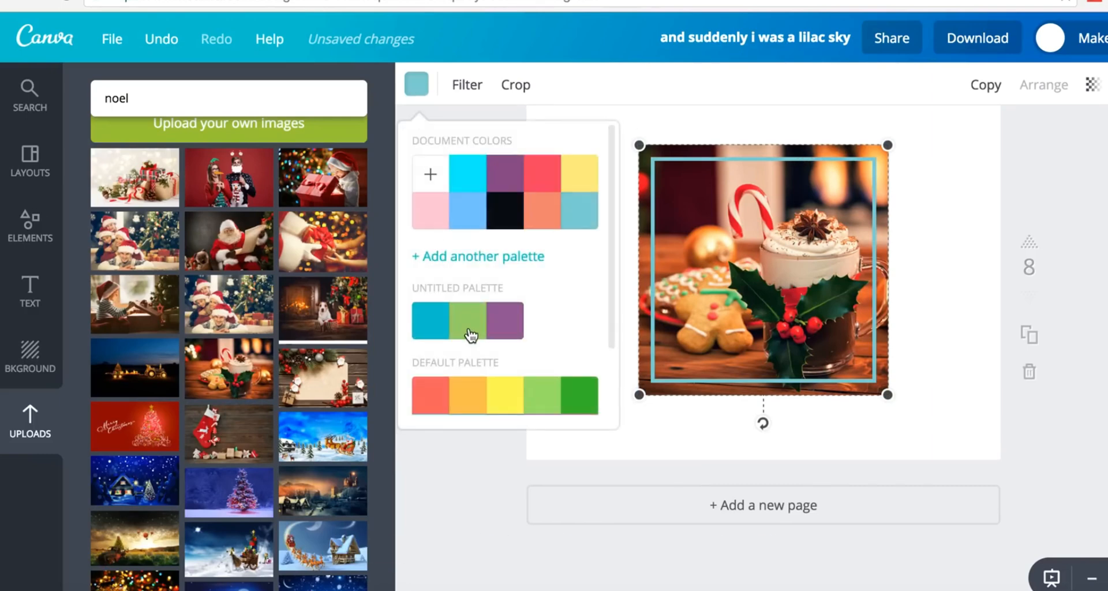
{"action": "scroll", "coordinate": [527, 339], "scroll_direction": "down", "scroll_amount": 2}
{"action": "left_click", "coordinate": [574, 393]}
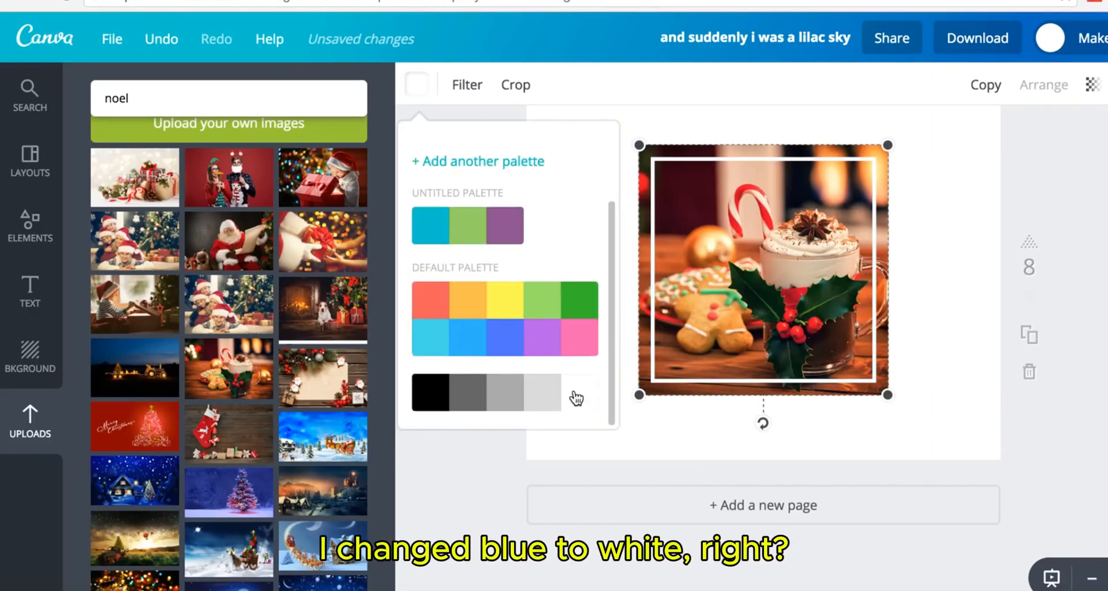
{"action": "left_click", "coordinate": [851, 423]}
{"action": "left_click", "coordinate": [1030, 267]}
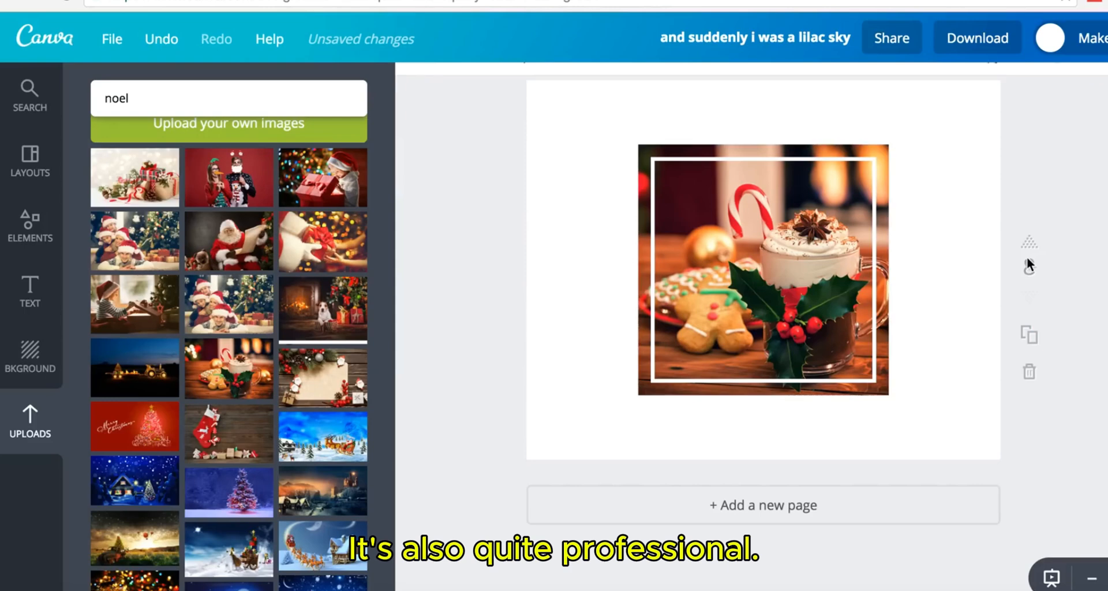
- Try mint diamond and blue chevron backgrounds on page 8, settling on light-blue diagonal stripes
{"action": "left_click", "coordinate": [23, 363]}
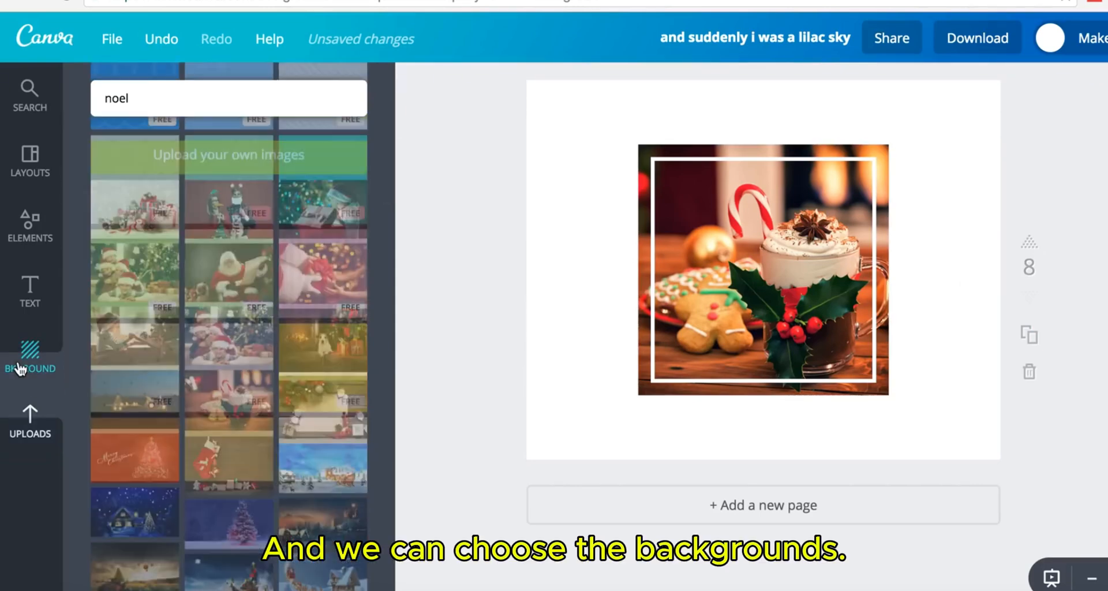
{"action": "left_click", "coordinate": [148, 327]}
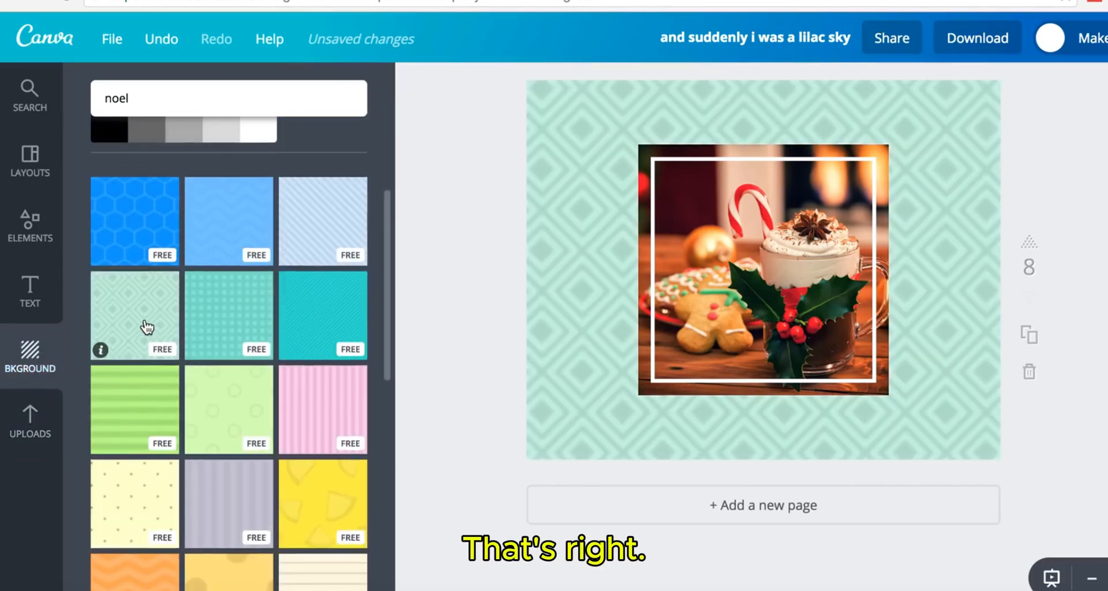
{"action": "left_click", "coordinate": [224, 229]}
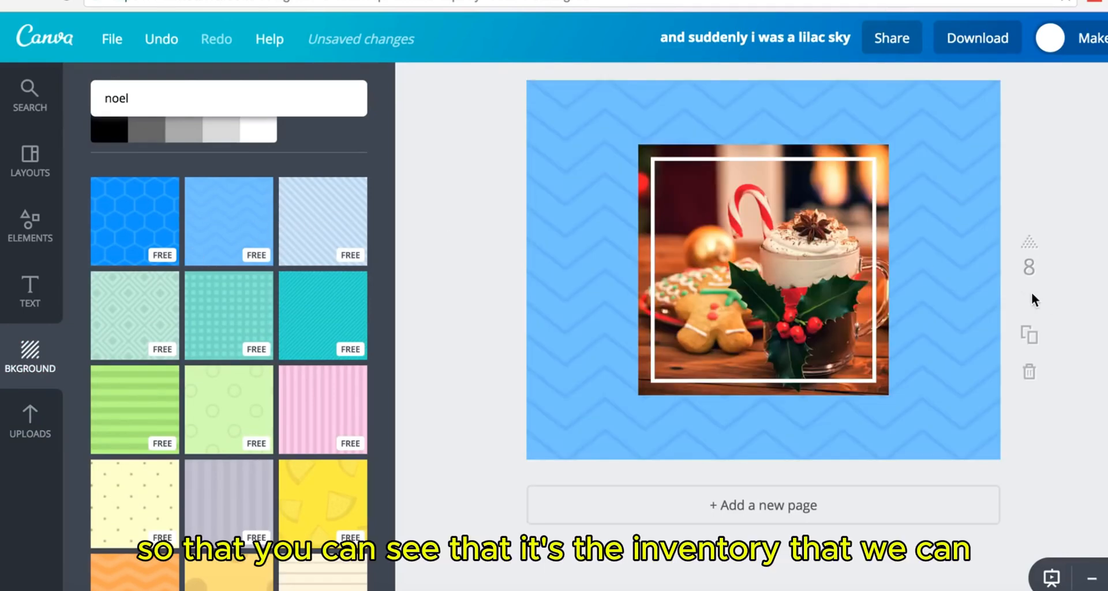
{"action": "left_click", "coordinate": [324, 217]}
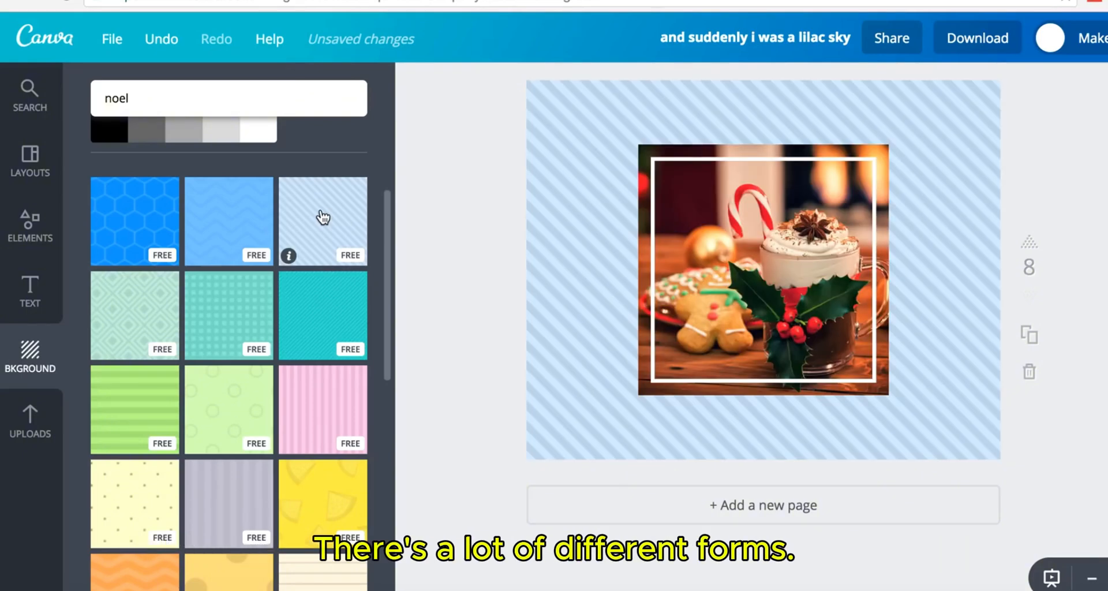
{"action": "scroll", "coordinate": [598, 231], "scroll_direction": "up", "scroll_amount": 3}
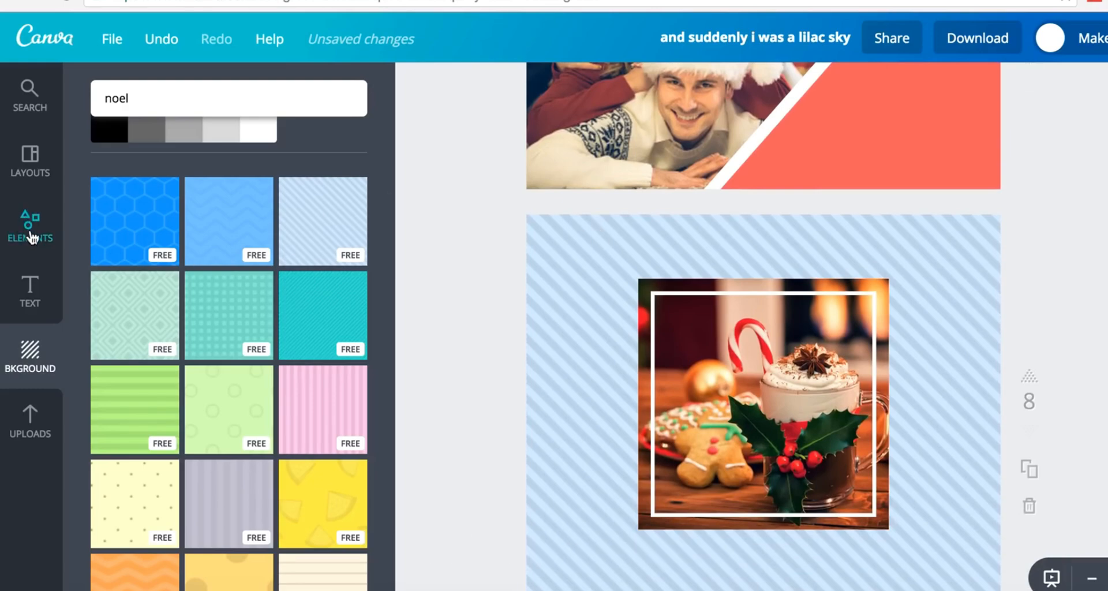
- Delete the cocoa photo and its square frame from the striped page
{"action": "left_click", "coordinate": [32, 237]}
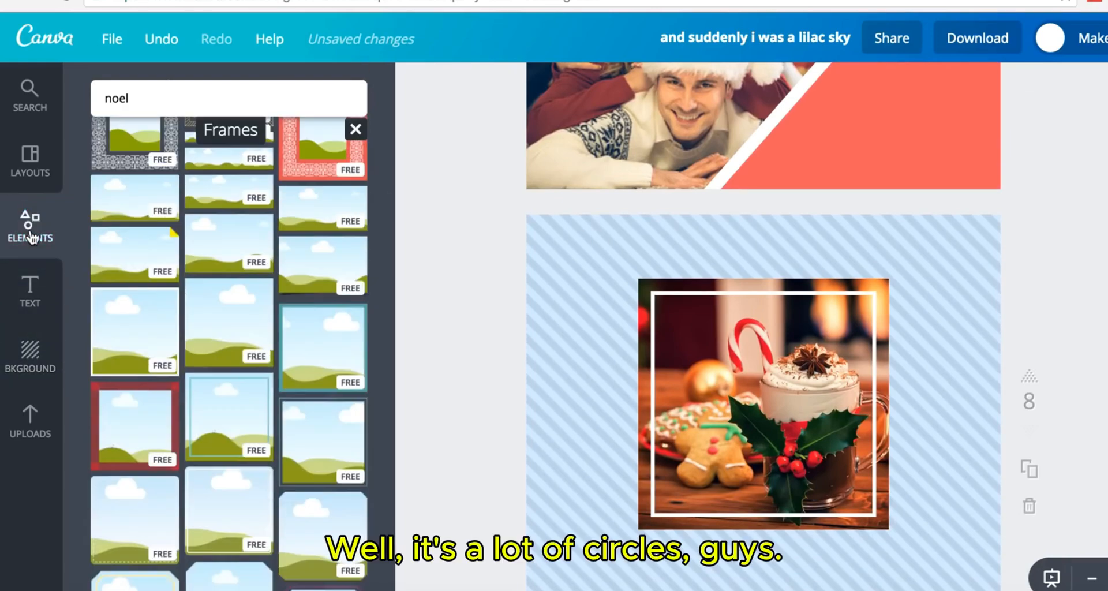
{"action": "scroll", "coordinate": [251, 381], "scroll_direction": "down", "scroll_amount": 3}
{"action": "scroll", "coordinate": [251, 384], "scroll_direction": "down", "scroll_amount": 5}
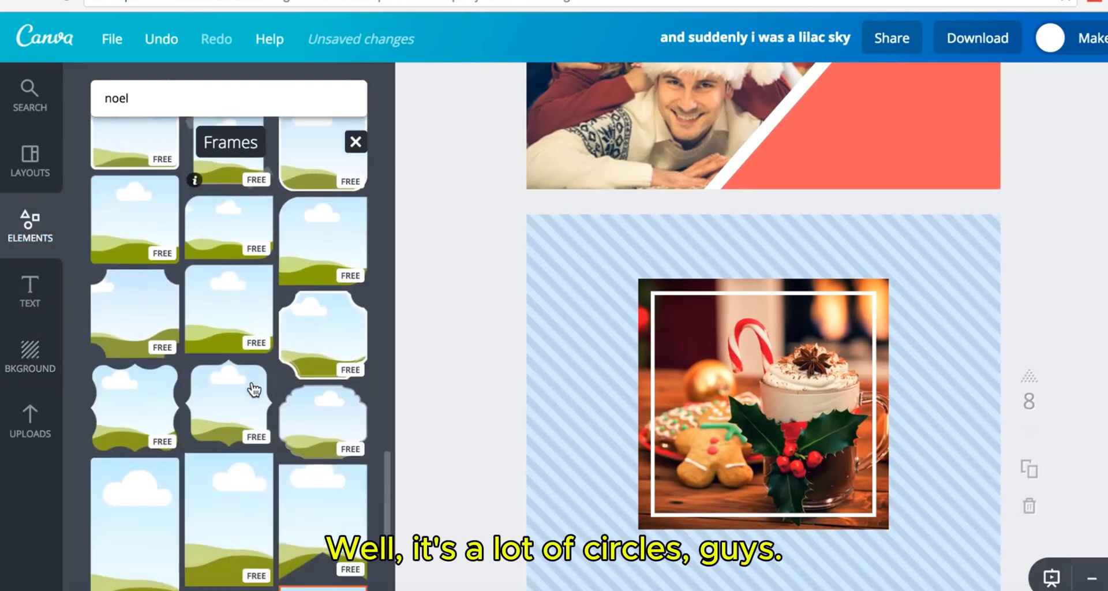
{"action": "left_click", "coordinate": [702, 348]}
{"action": "key", "text": "Delete"}
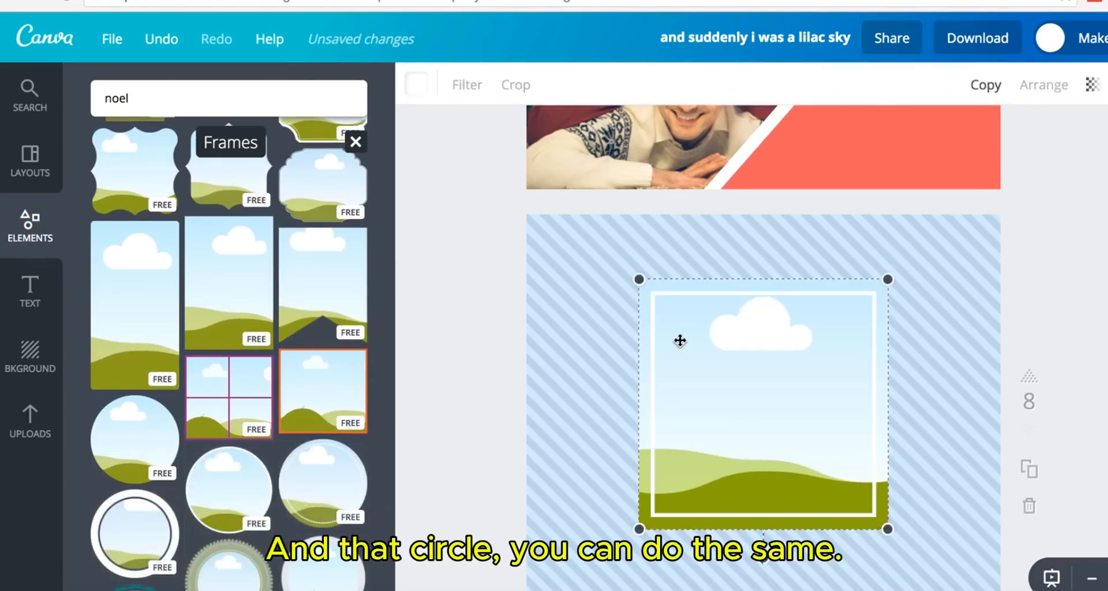
{"action": "key", "text": "Delete"}
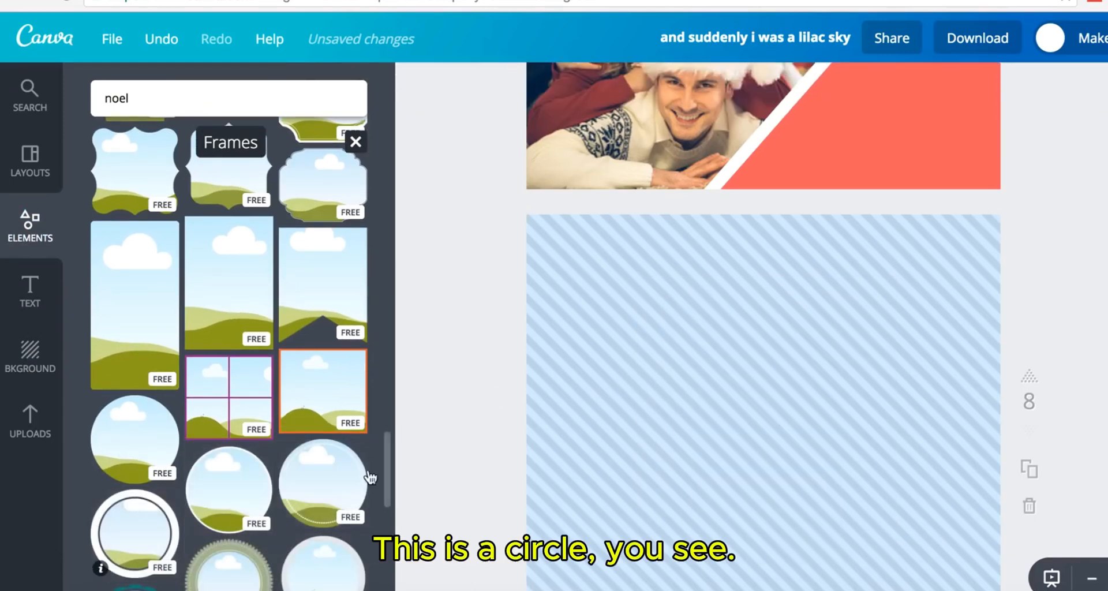
- Add a white-ringed circle frame and fill it with the Santa-hat family photo
{"action": "left_click_drag", "start_coordinate": [370, 477], "coordinate": [747, 391]}
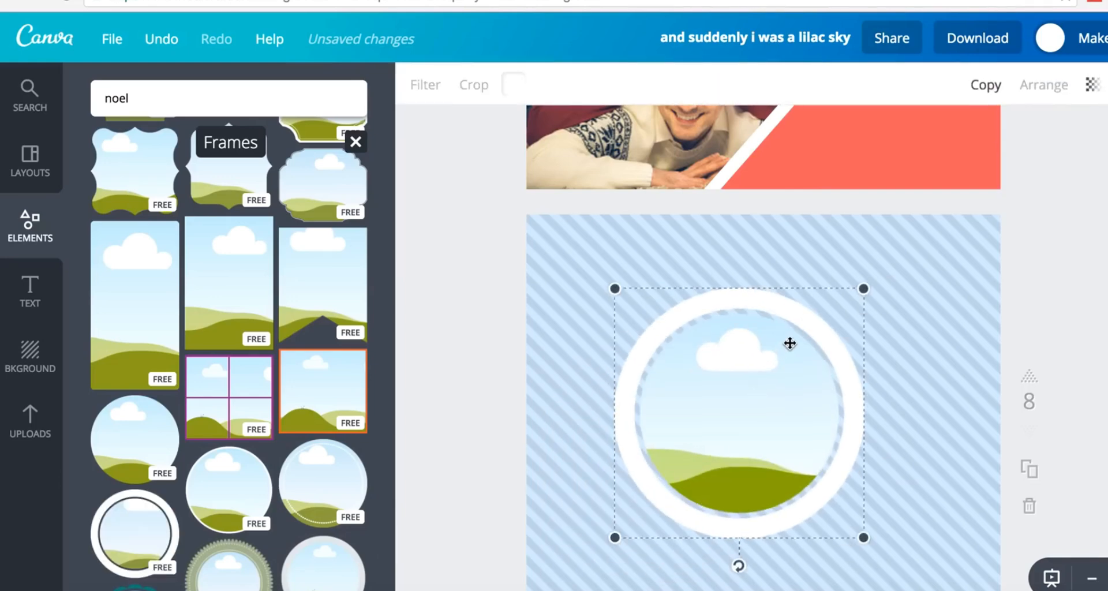
{"action": "left_click_drag", "start_coordinate": [790, 344], "coordinate": [785, 365]}
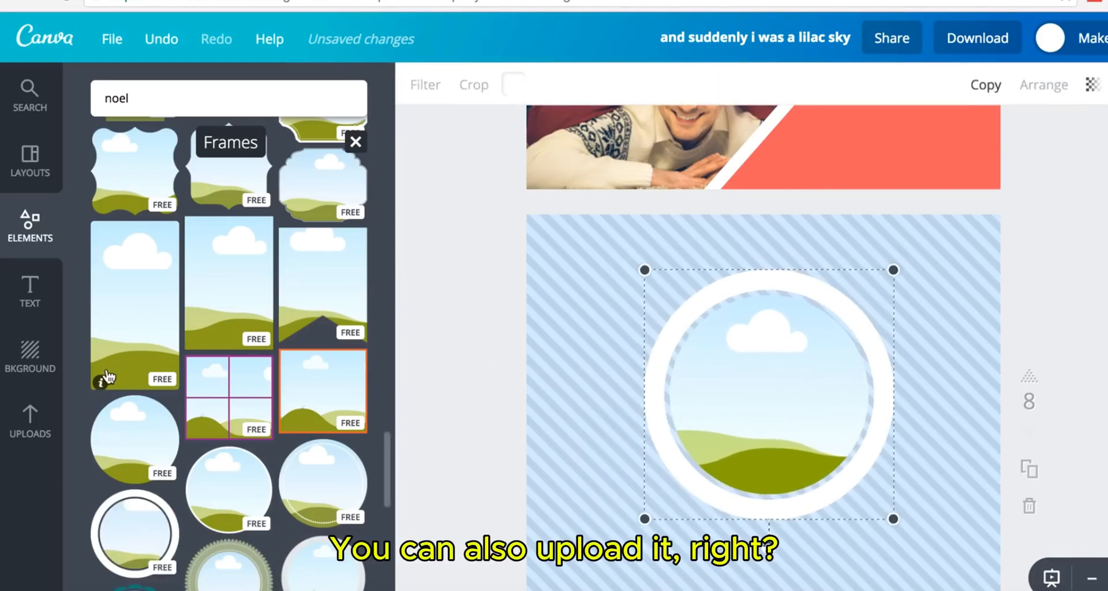
{"action": "left_click", "coordinate": [39, 414]}
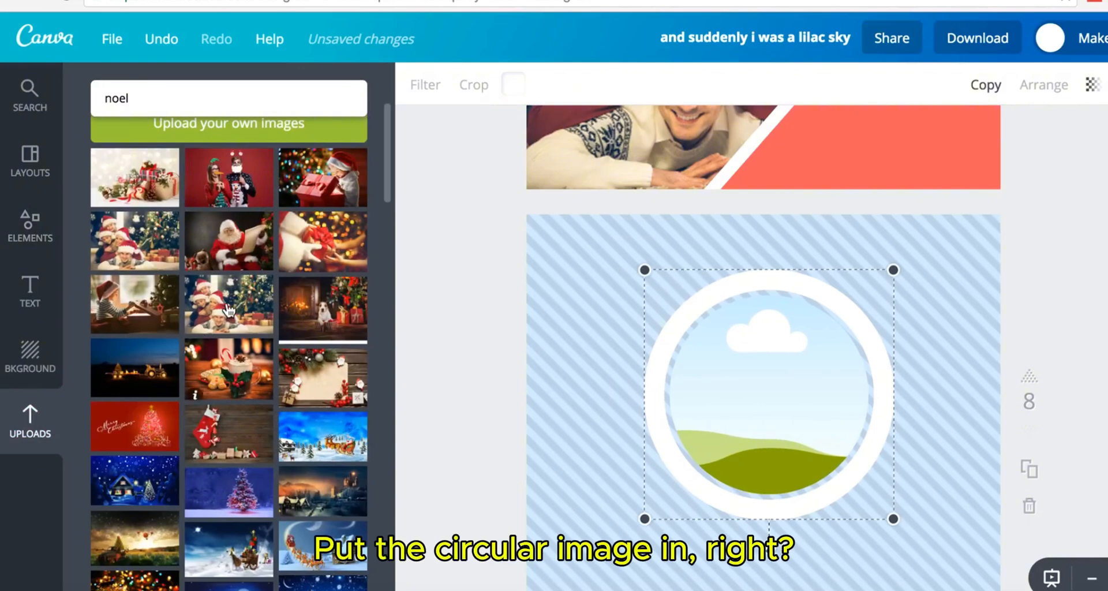
{"action": "left_click", "coordinate": [230, 306]}
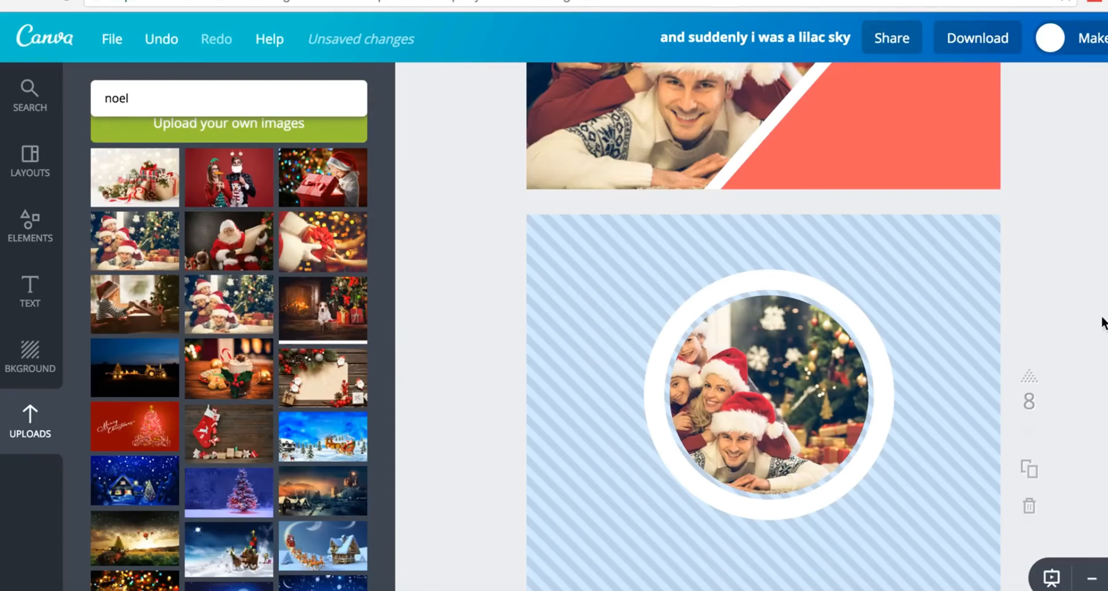
- Shrink the circle photo to 246 × 246 and move it onto coral page 7
{"action": "left_click", "coordinate": [811, 365]}
{"action": "left_click_drag", "start_coordinate": [891, 270], "coordinate": [785, 366]}
{"action": "left_click_drag", "start_coordinate": [723, 452], "coordinate": [879, 132]}
{"action": "scroll", "coordinate": [923, 242], "scroll_direction": "up", "scroll_amount": 3}
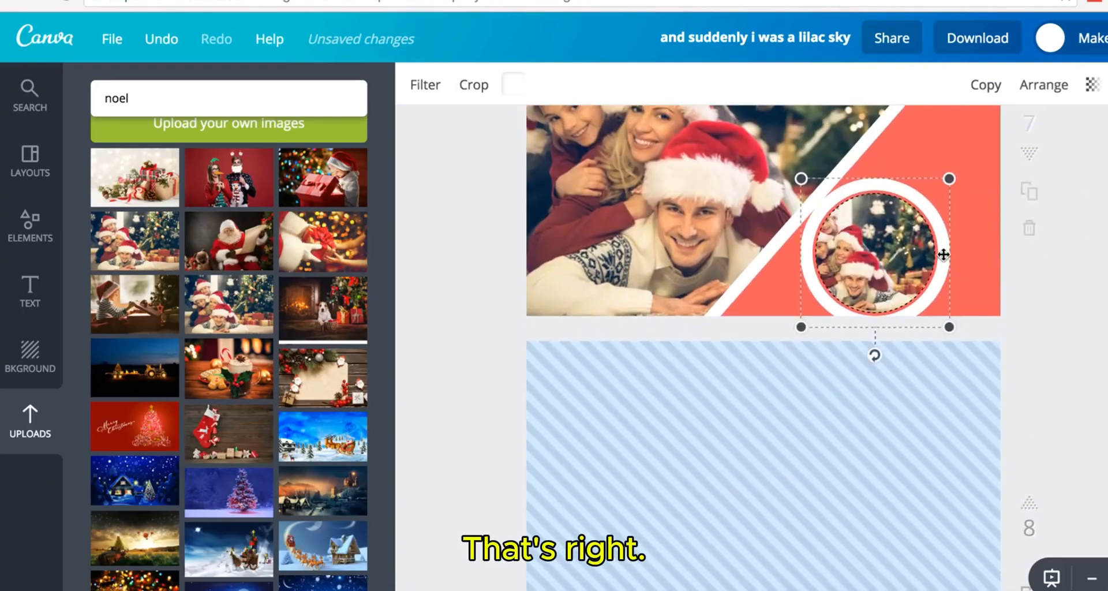
{"action": "left_click_drag", "start_coordinate": [950, 180], "coordinate": [921, 206]}
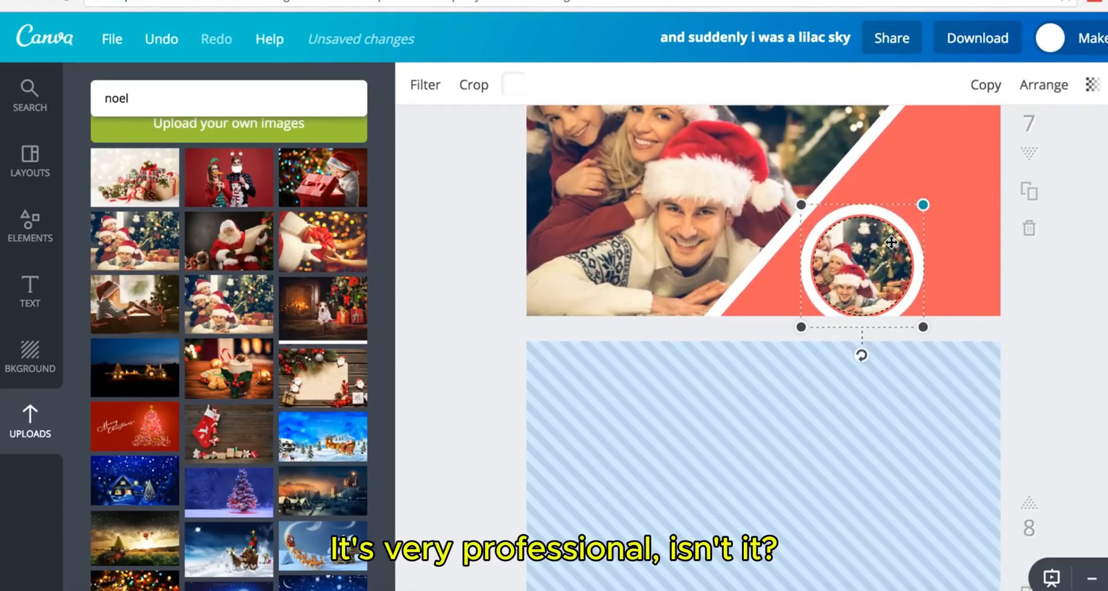
{"action": "left_click_drag", "start_coordinate": [903, 240], "coordinate": [865, 157]}
{"action": "scroll", "coordinate": [866, 157], "scroll_direction": "up", "scroll_amount": 2}
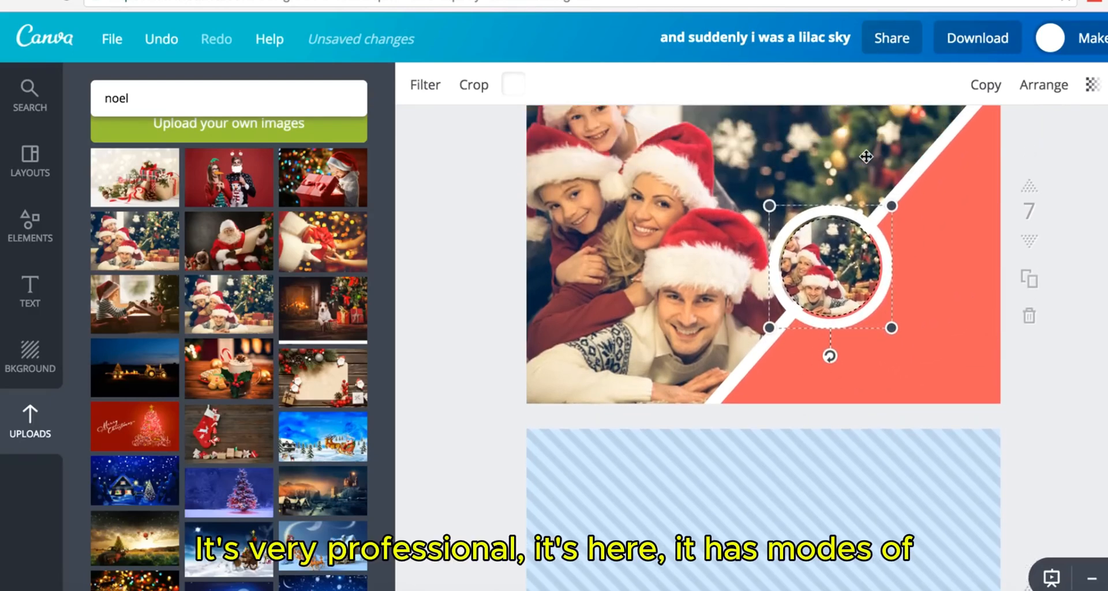
- Try sending the circle photo back, bring it forward, and seat it on the white diagonal
{"action": "left_click", "coordinate": [1043, 86]}
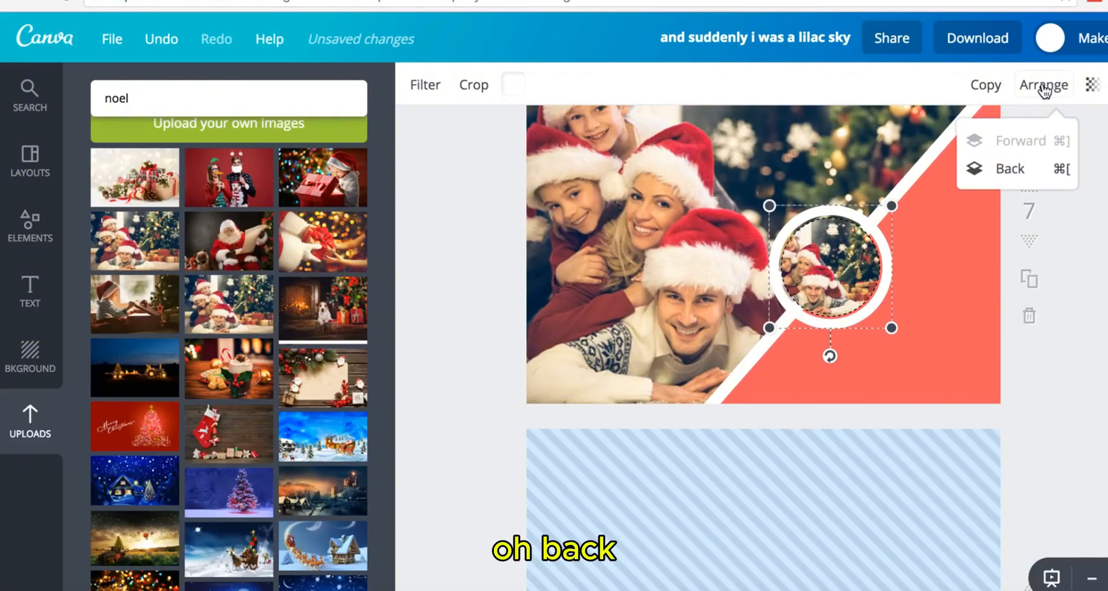
{"action": "left_click", "coordinate": [1006, 172]}
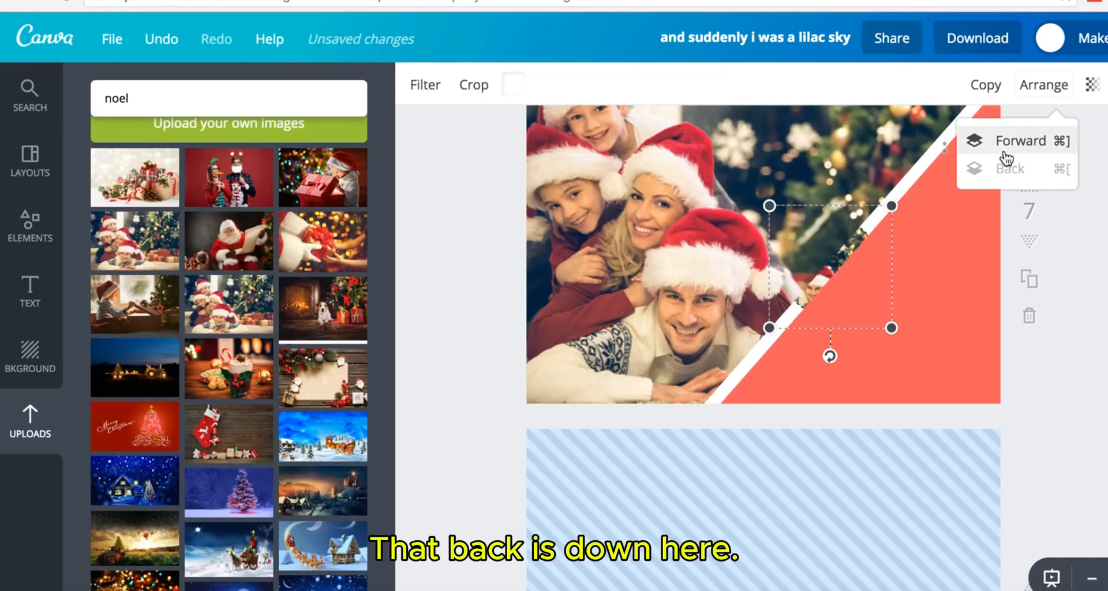
{"action": "left_click", "coordinate": [1007, 154]}
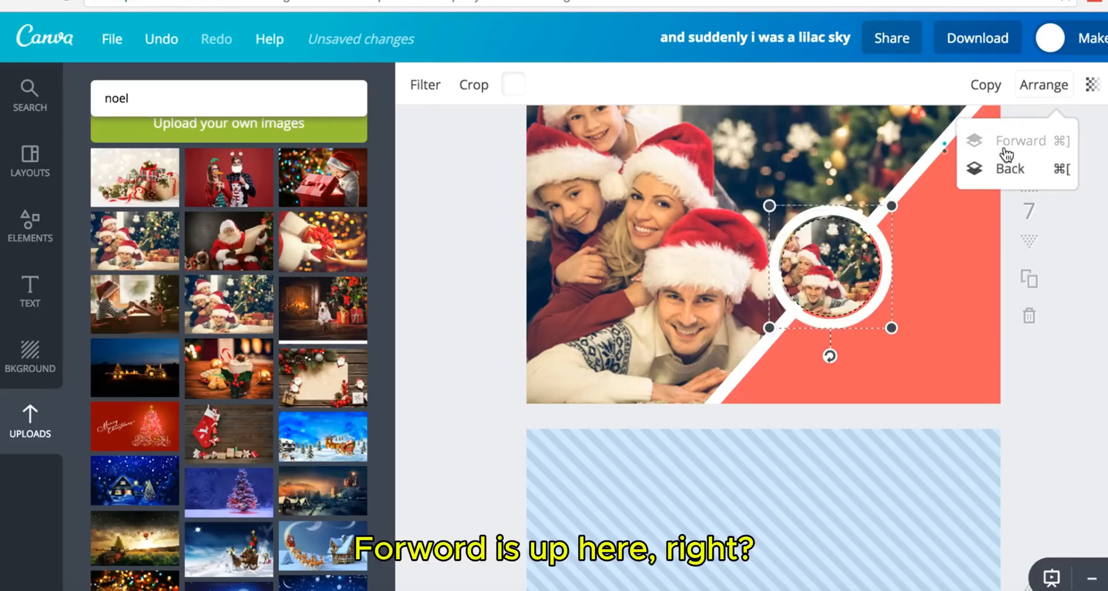
{"action": "left_click_drag", "start_coordinate": [848, 282], "coordinate": [890, 239]}
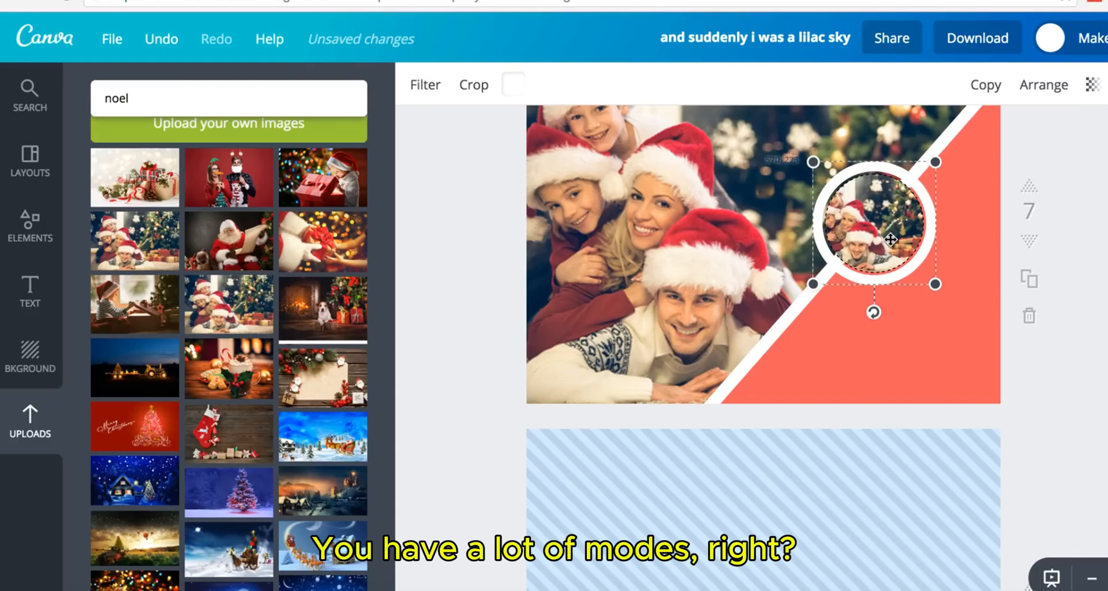
{"action": "scroll", "coordinate": [890, 239], "scroll_direction": "up", "scroll_amount": 1}
{"action": "scroll", "coordinate": [890, 239], "scroll_direction": "down", "scroll_amount": 1}
{"action": "scroll", "coordinate": [890, 239], "scroll_direction": "up", "scroll_amount": 1}
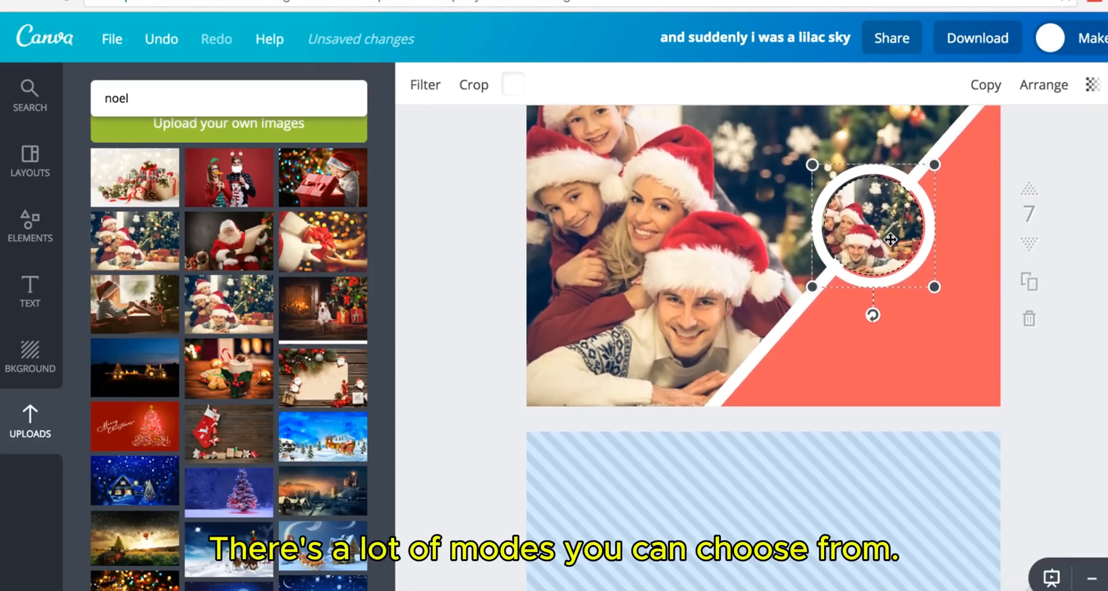
{"action": "scroll", "coordinate": [891, 239], "scroll_direction": "down", "scroll_amount": 1}
{"action": "scroll", "coordinate": [891, 239], "scroll_direction": "up", "scroll_amount": 1}
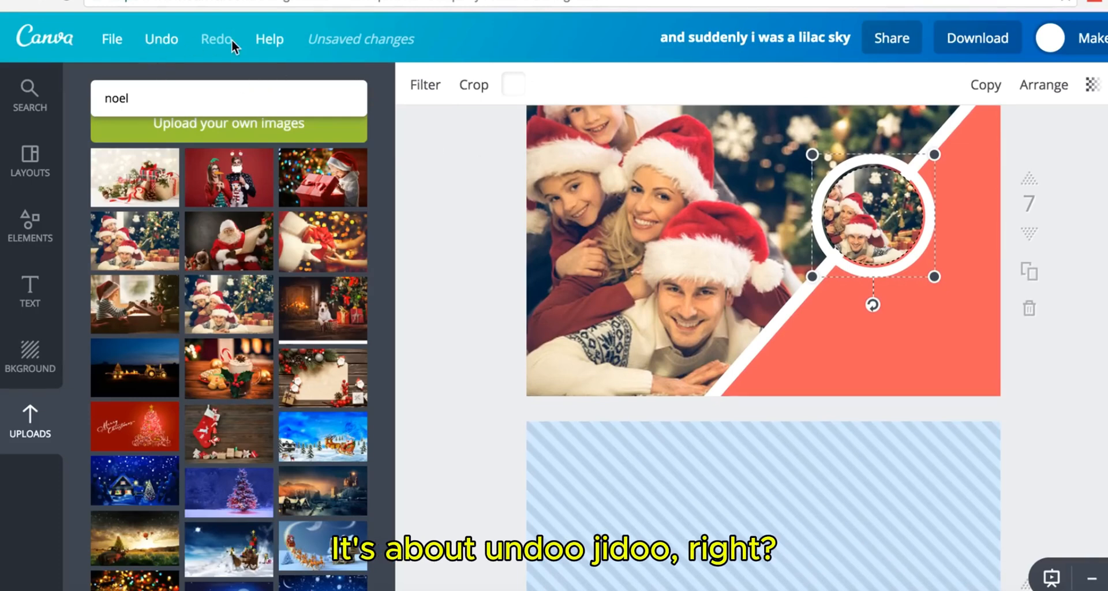
- Undo twice and redo once so the circle photo stays on page 7, then deselect it
{"action": "left_click", "coordinate": [165, 47]}
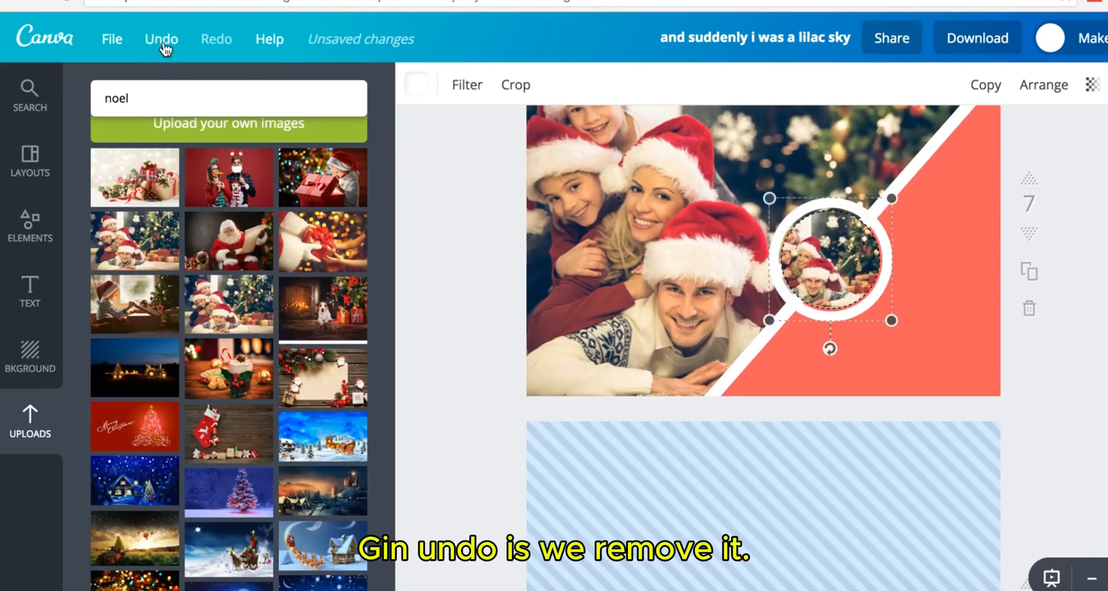
{"action": "left_click", "coordinate": [165, 48]}
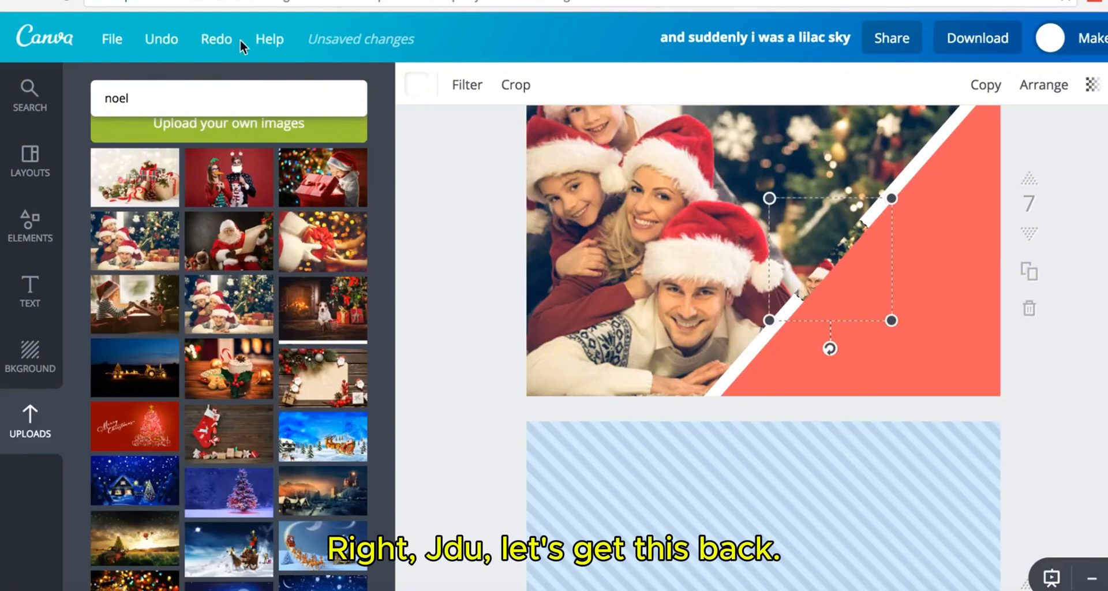
{"action": "left_click", "coordinate": [224, 46]}
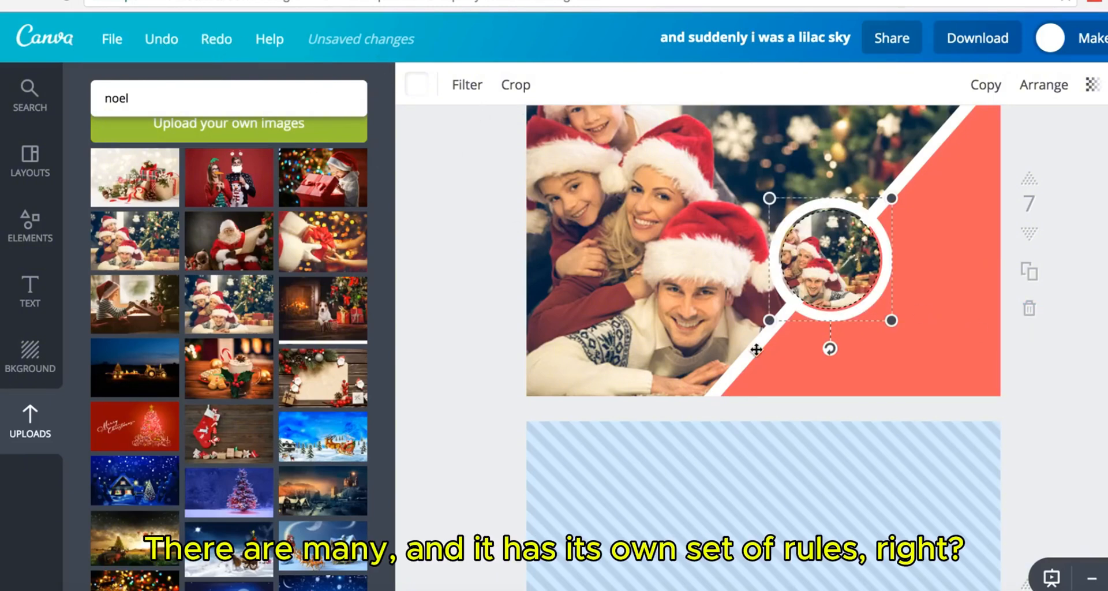
{"action": "scroll", "coordinate": [986, 370], "scroll_direction": "up", "scroll_amount": 1}
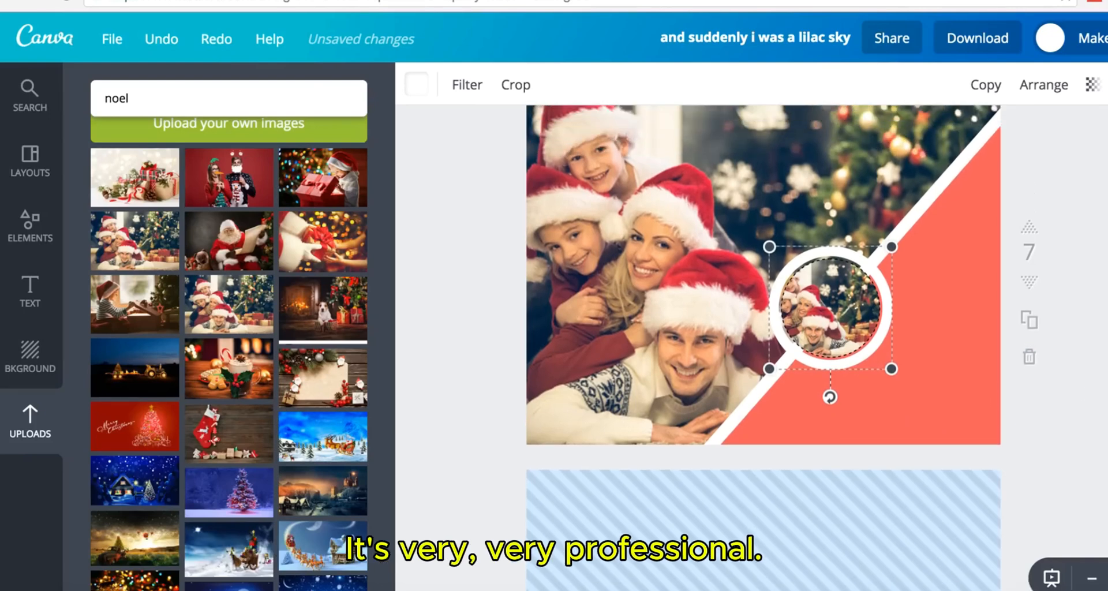
{"action": "scroll", "coordinate": [985, 370], "scroll_direction": "down", "scroll_amount": 1}
{"action": "scroll", "coordinate": [982, 444], "scroll_direction": "down", "scroll_amount": 1}
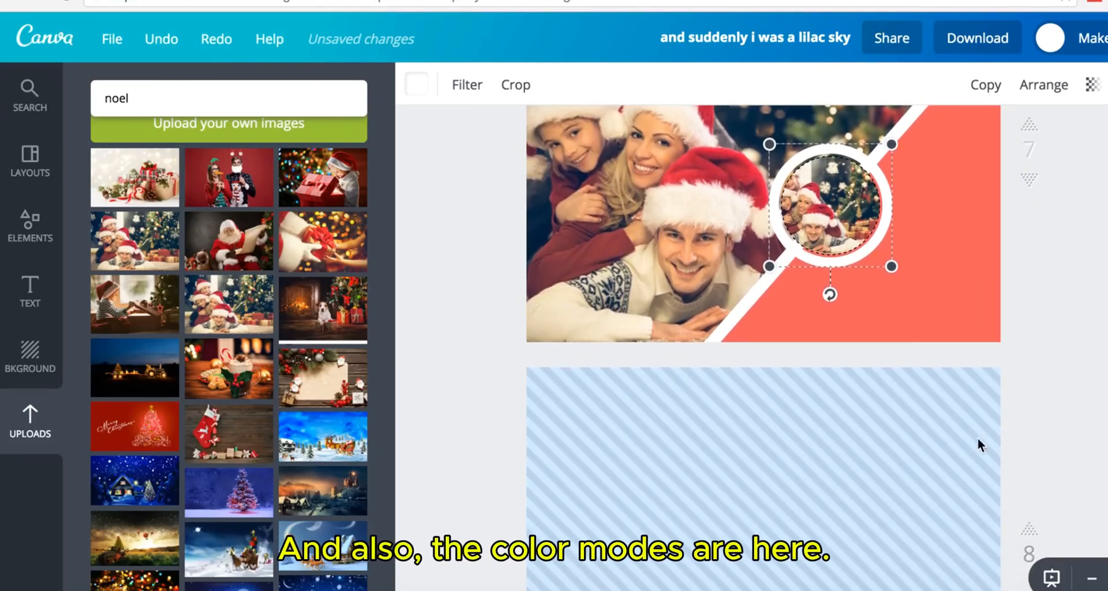
{"action": "key", "text": "Escape"}
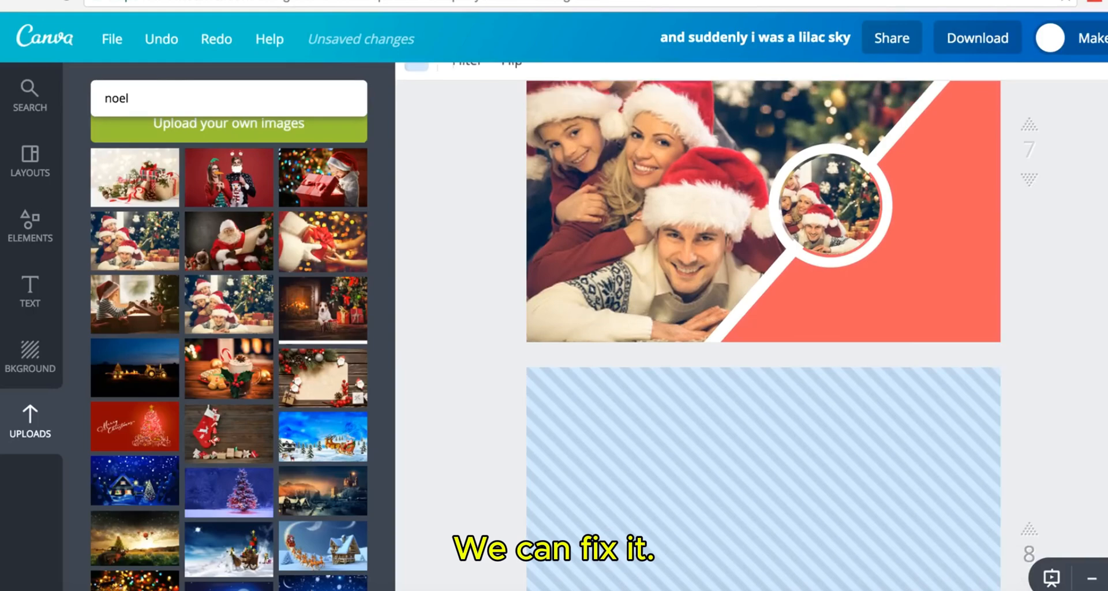
- Return the side panel from Frames to the full list of element categories
{"action": "scroll", "coordinate": [764, 326], "scroll_direction": "up", "scroll_amount": 2}
{"action": "scroll", "coordinate": [763, 326], "scroll_direction": "down", "scroll_amount": 5}
{"action": "scroll", "coordinate": [763, 326], "scroll_direction": "up", "scroll_amount": 10}
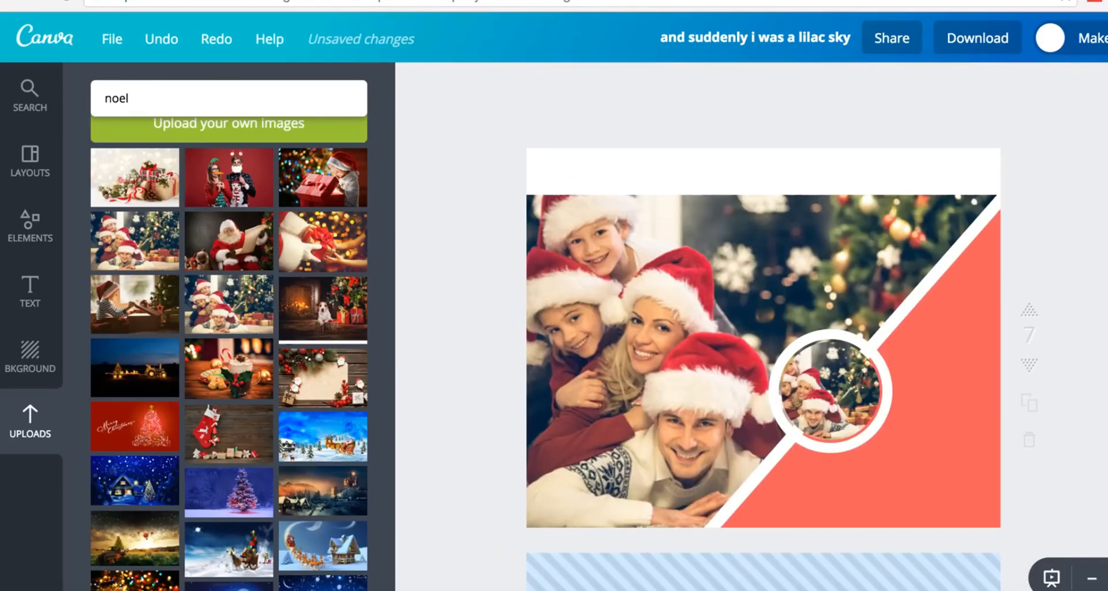
{"action": "left_click", "coordinate": [43, 229]}
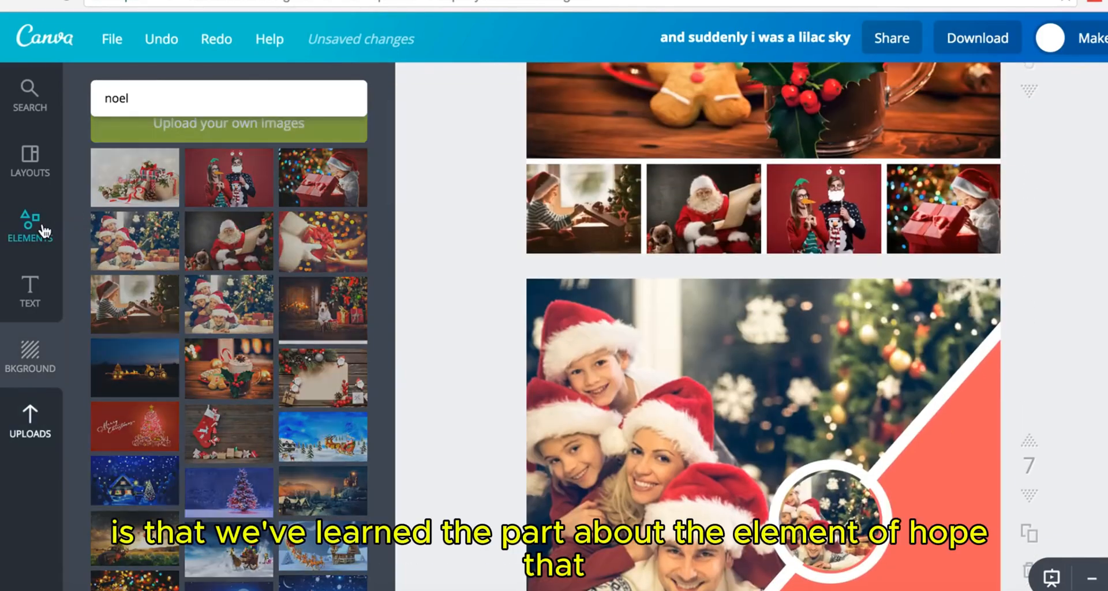
{"action": "scroll", "coordinate": [290, 238], "scroll_direction": "up", "scroll_amount": 10}
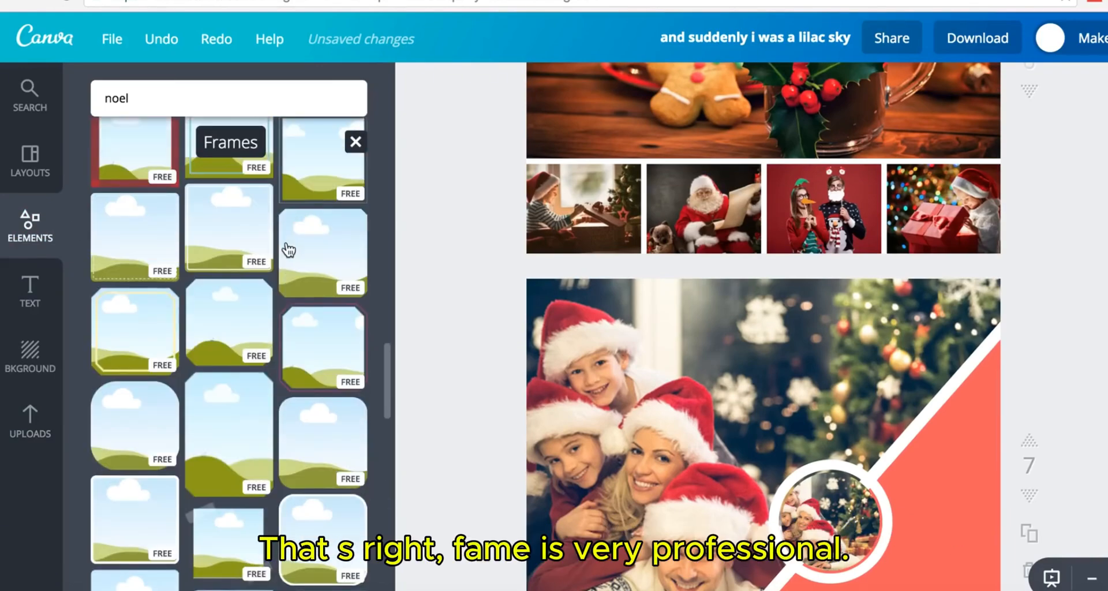
{"action": "left_click", "coordinate": [328, 225]}
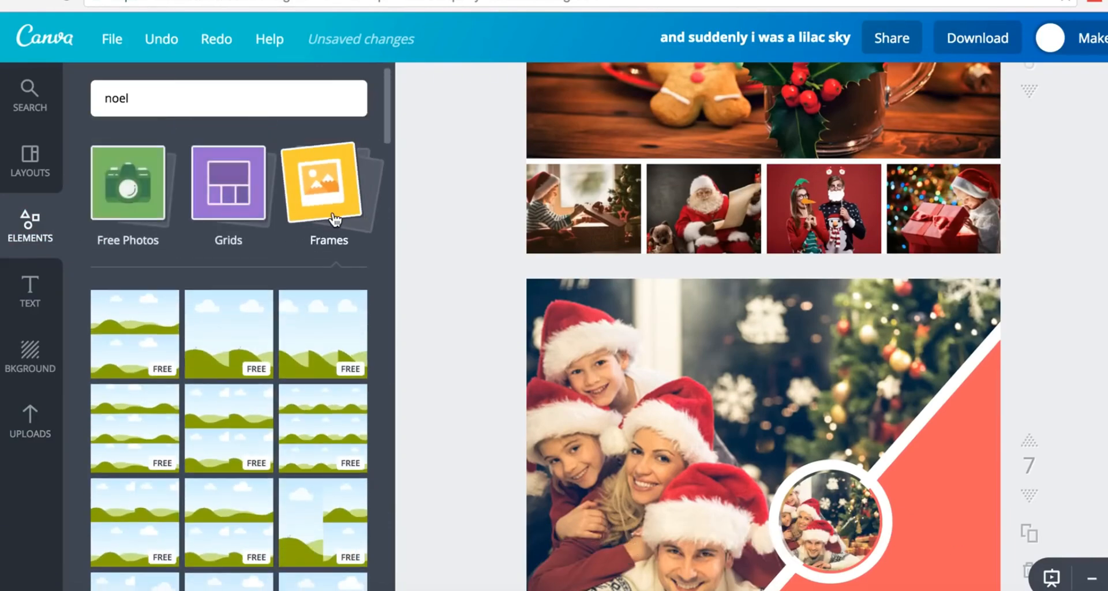
- Delete the blue striped background from page 8
{"action": "left_click", "coordinate": [120, 348]}
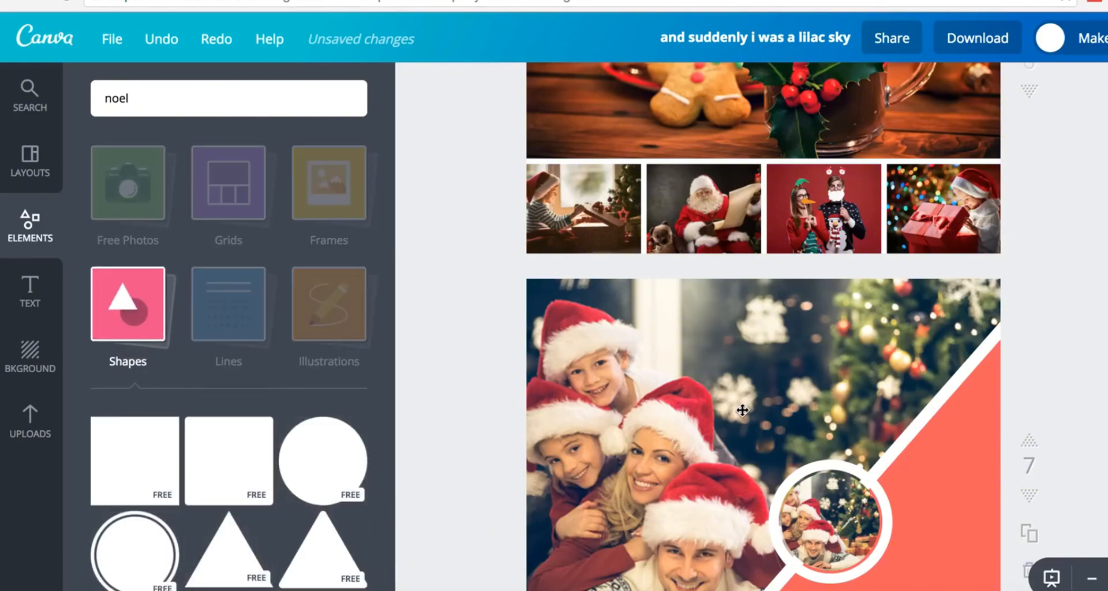
{"action": "scroll", "coordinate": [750, 396], "scroll_direction": "down", "scroll_amount": 10}
{"action": "scroll", "coordinate": [744, 415], "scroll_direction": "up", "scroll_amount": 2}
{"action": "scroll", "coordinate": [744, 414], "scroll_direction": "up", "scroll_amount": 15}
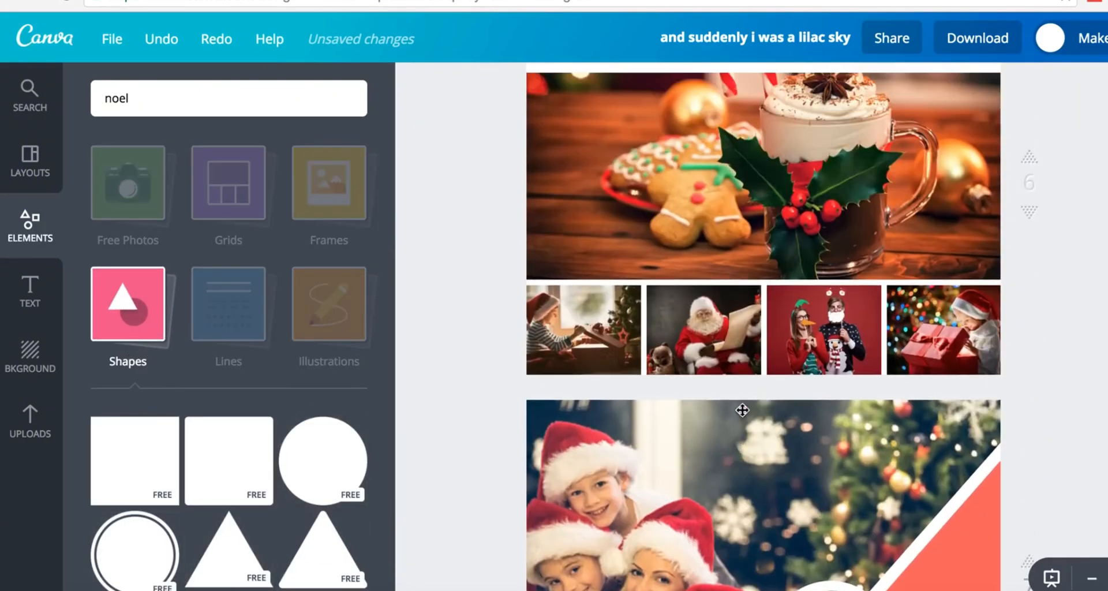
{"action": "scroll", "coordinate": [742, 411], "scroll_direction": "down", "scroll_amount": 12}
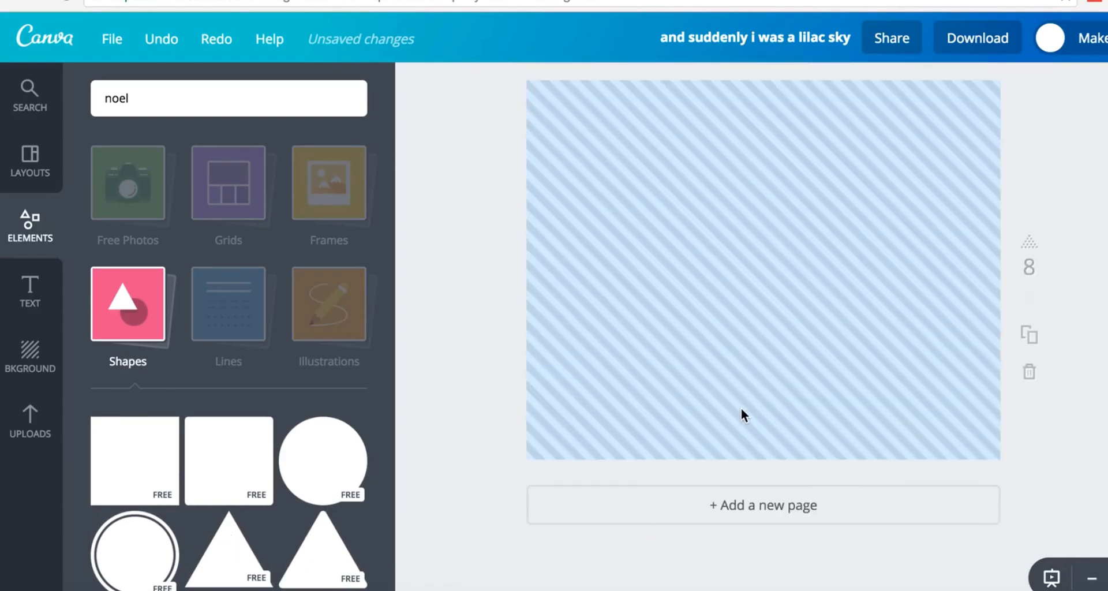
{"action": "left_click", "coordinate": [717, 314]}
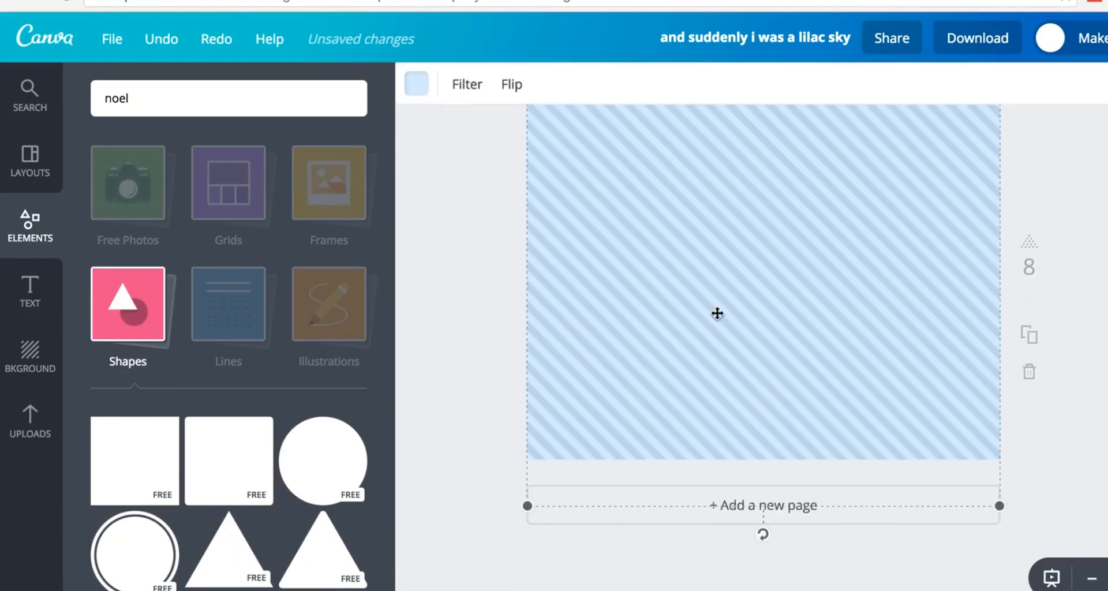
{"action": "key", "text": "Delete"}
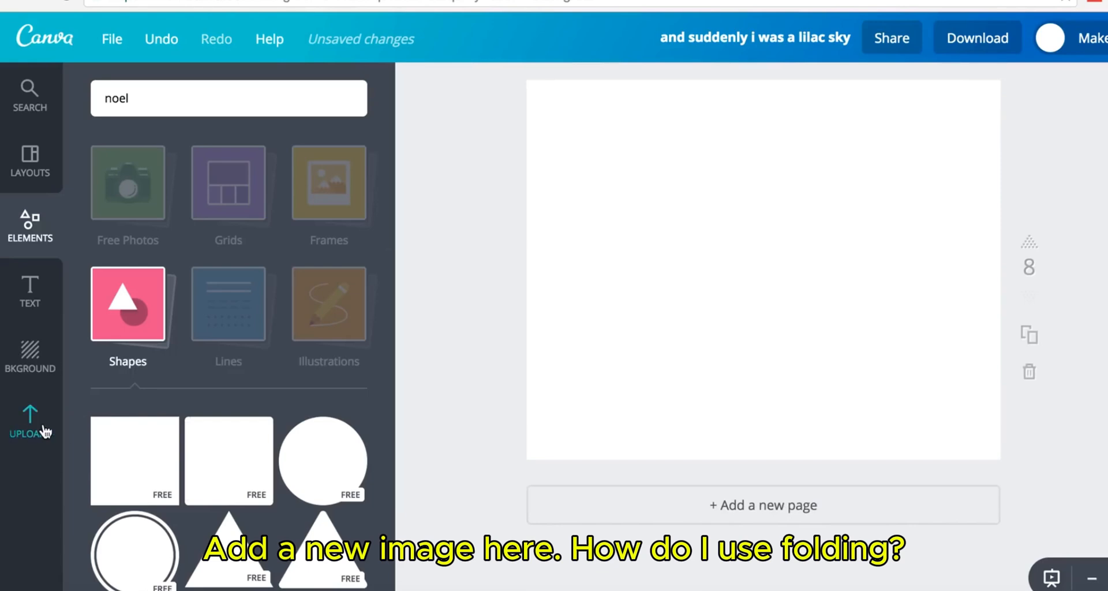
- Place the Santa-hat family photo from Uploads and enlarge it to fill page 8
{"action": "left_click", "coordinate": [43, 432]}
{"action": "scroll", "coordinate": [191, 346], "scroll_direction": "down", "scroll_amount": 1}
{"action": "left_click_drag", "start_coordinate": [194, 323], "coordinate": [650, 171]}
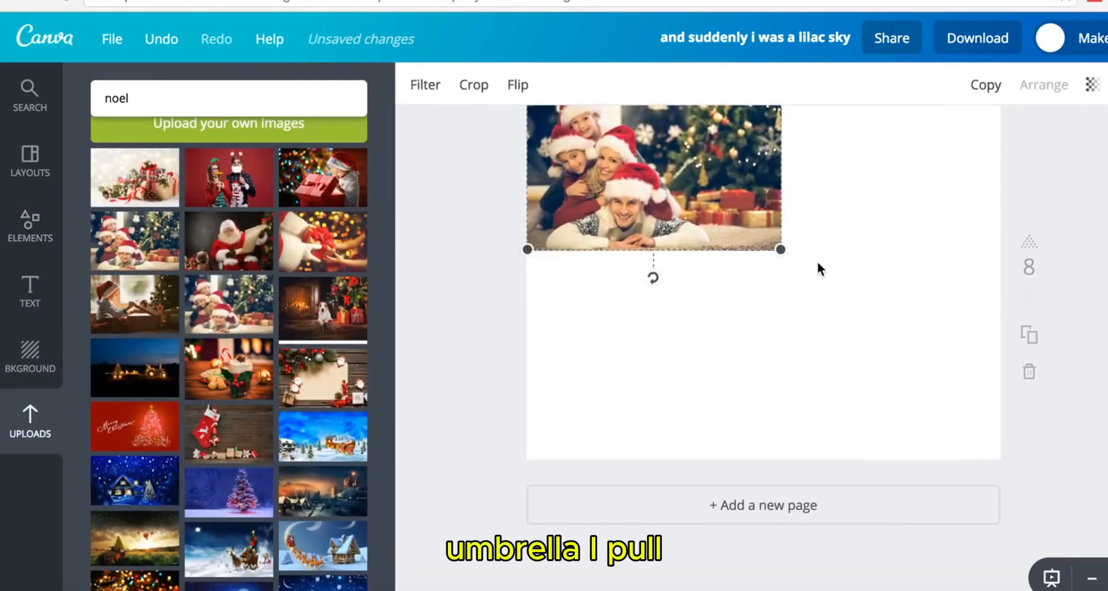
{"action": "left_click_drag", "start_coordinate": [781, 250], "coordinate": [1072, 517]}
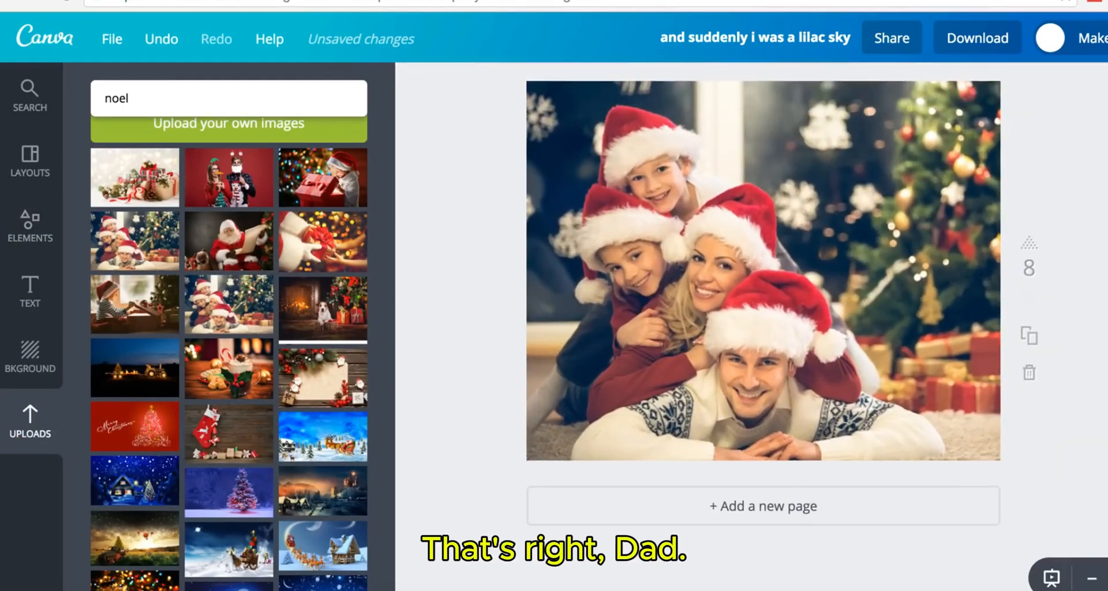
{"action": "scroll", "coordinate": [763, 323], "scroll_direction": "up", "scroll_amount": 1}
- Add a square and reshape it into a tall, full-height band on the photo's right side
{"action": "left_click", "coordinate": [39, 237]}
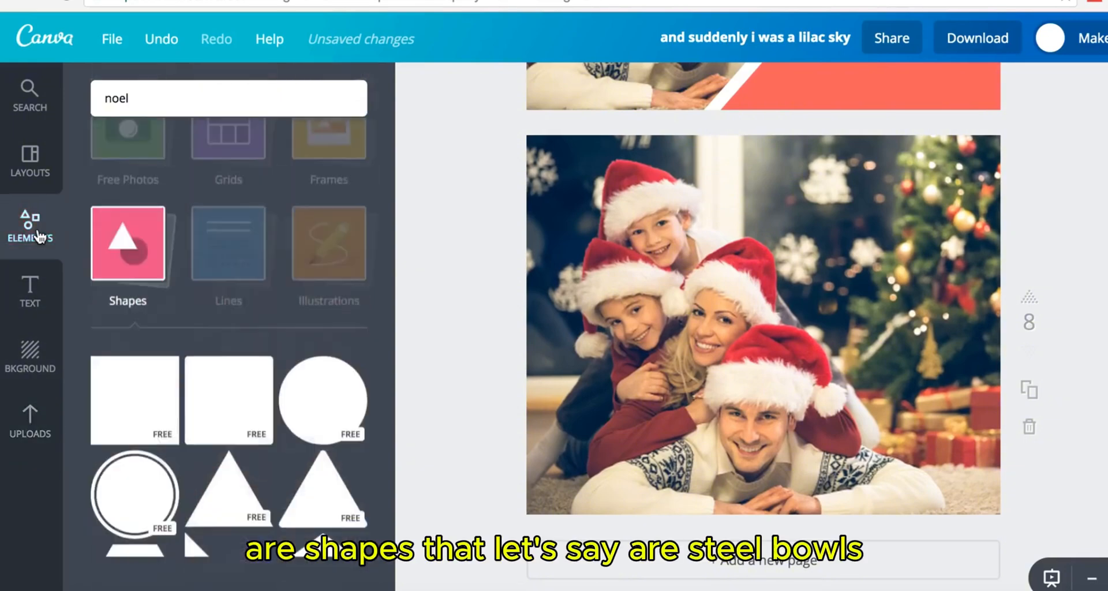
{"action": "scroll", "coordinate": [213, 466], "scroll_direction": "down", "scroll_amount": 1}
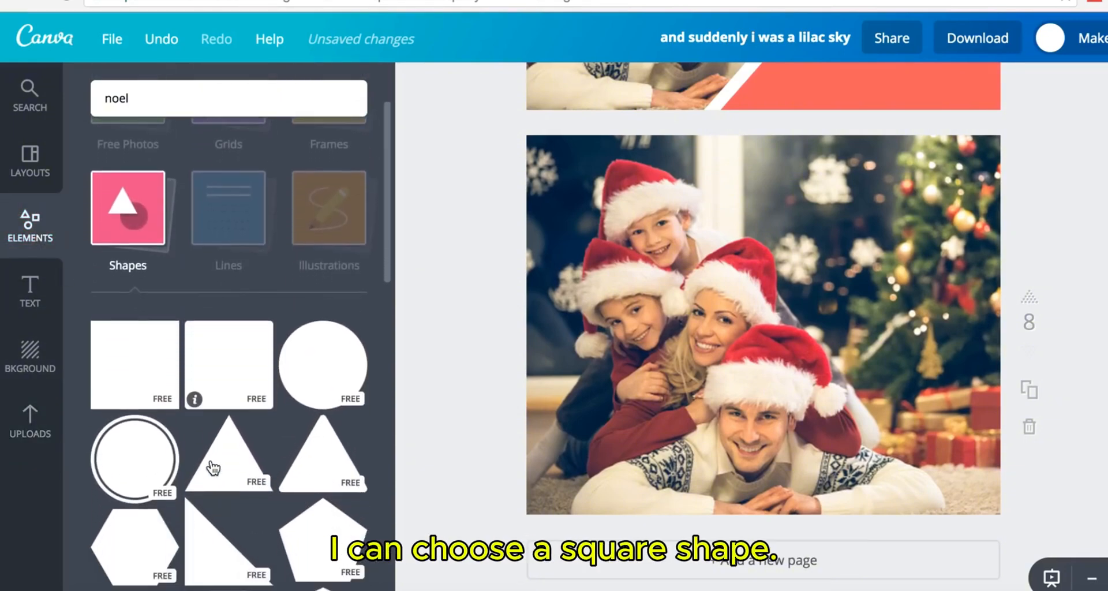
{"action": "left_click", "coordinate": [151, 371]}
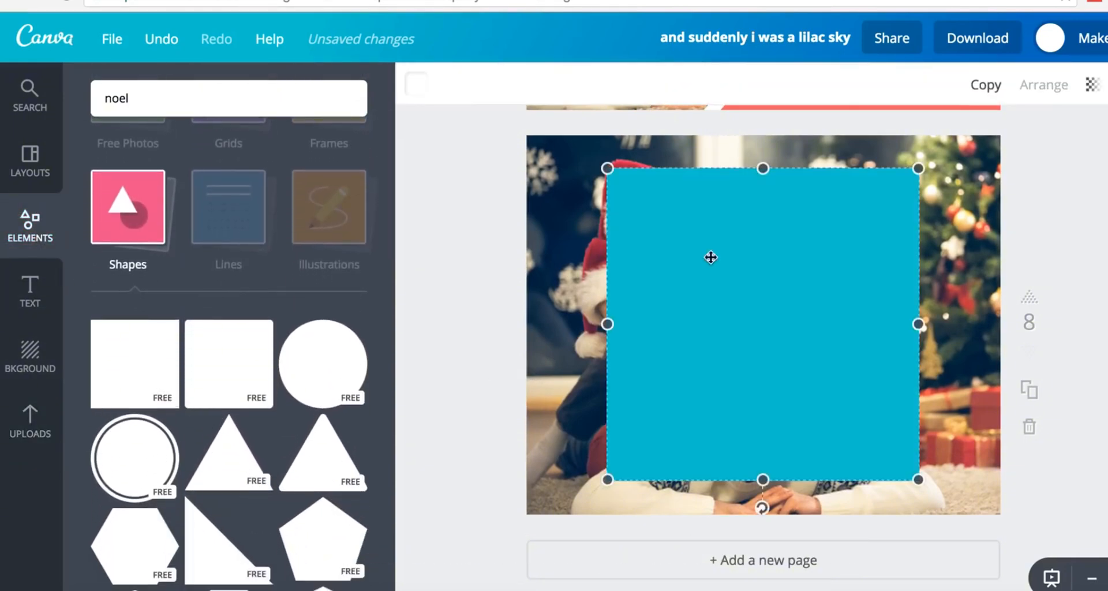
{"action": "left_click_drag", "start_coordinate": [763, 168], "coordinate": [763, 376]}
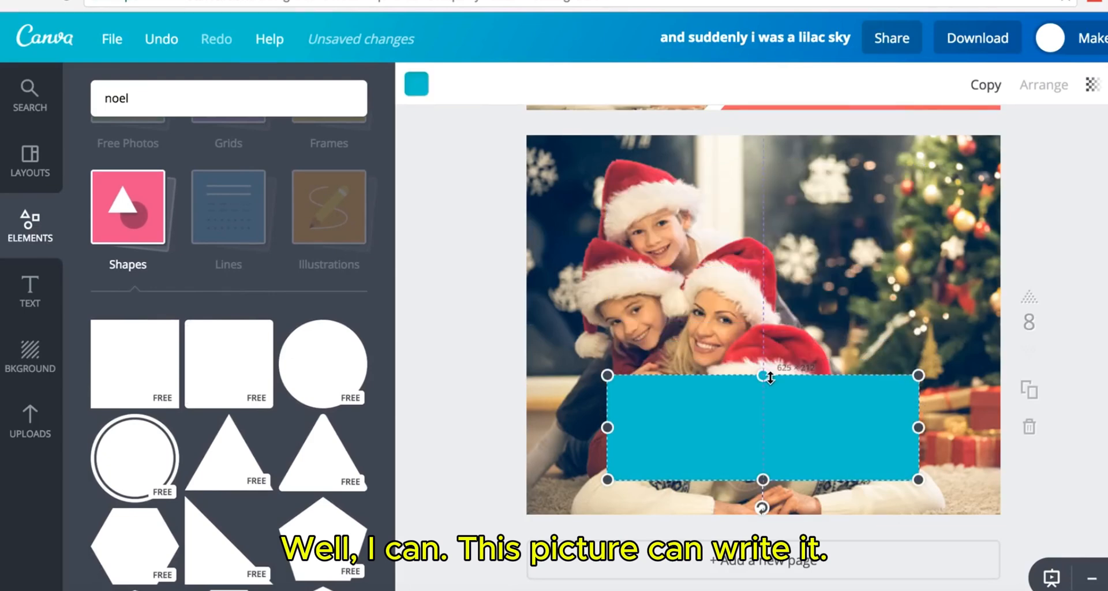
{"action": "left_click_drag", "start_coordinate": [771, 429], "coordinate": [1028, 158]}
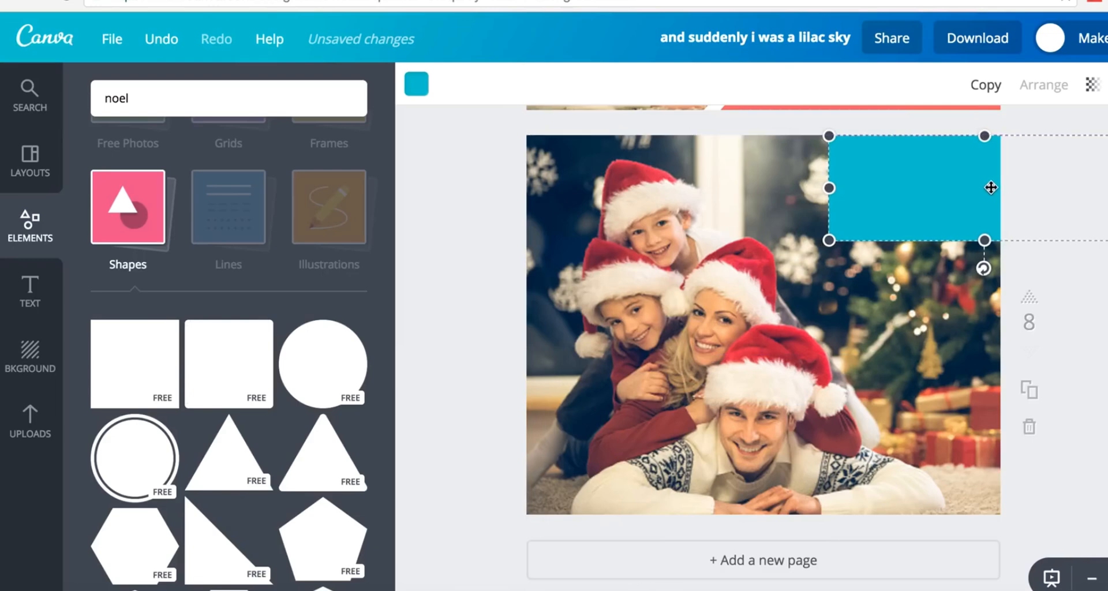
{"action": "left_click_drag", "start_coordinate": [987, 241], "coordinate": [986, 519]}
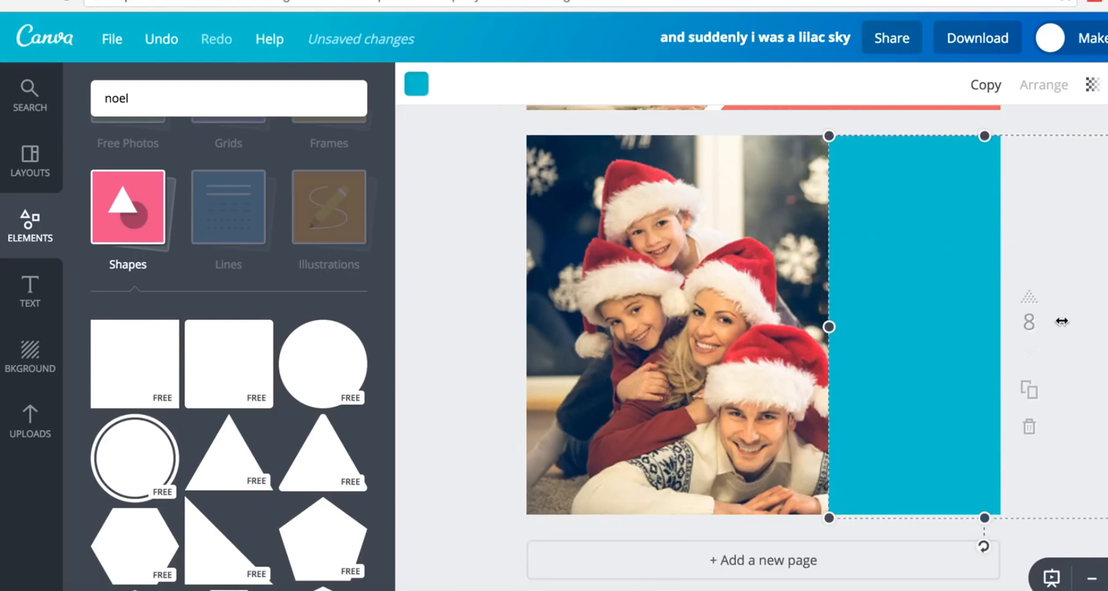
{"action": "left_click_drag", "start_coordinate": [1062, 321], "coordinate": [968, 317]}
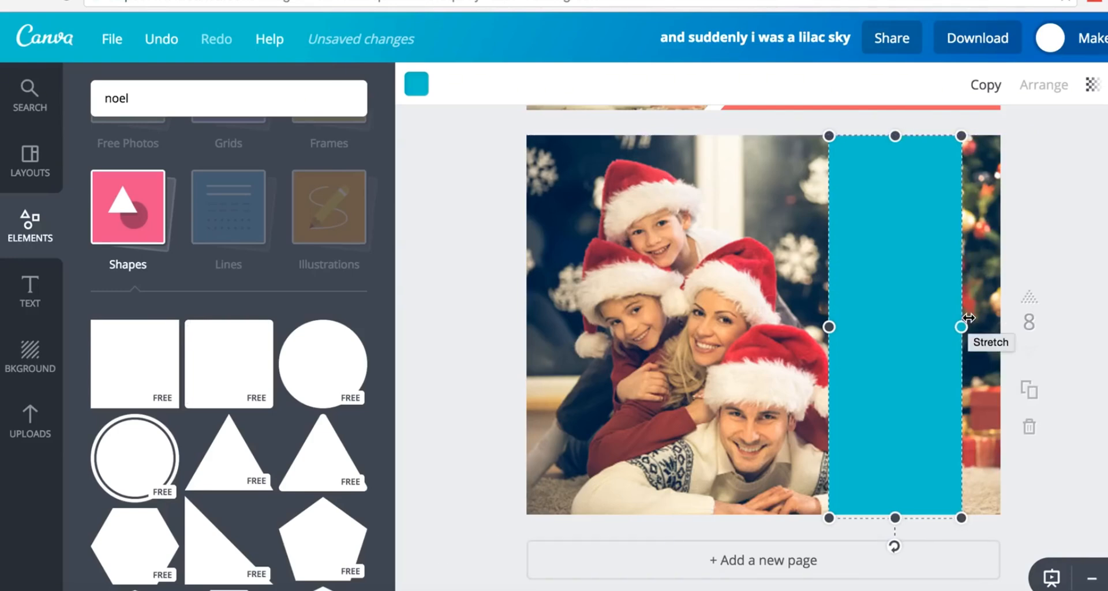
- Colour the band black, lower its transparency, then switch it to coral red
{"action": "left_click", "coordinate": [416, 85]}
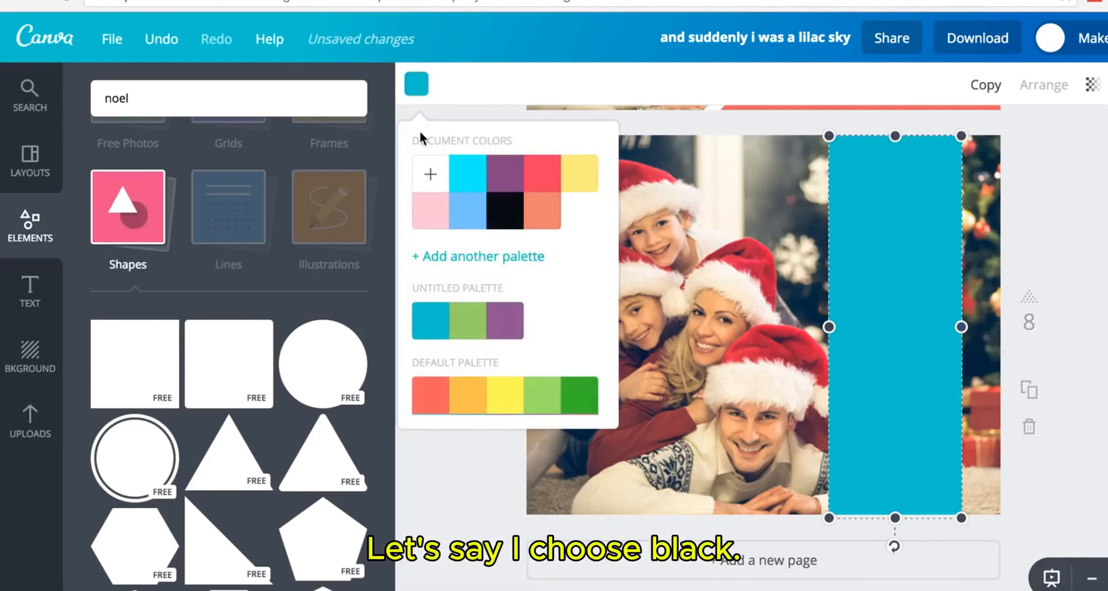
{"action": "scroll", "coordinate": [510, 289], "scroll_direction": "down", "scroll_amount": 1}
{"action": "left_click", "coordinate": [508, 207]}
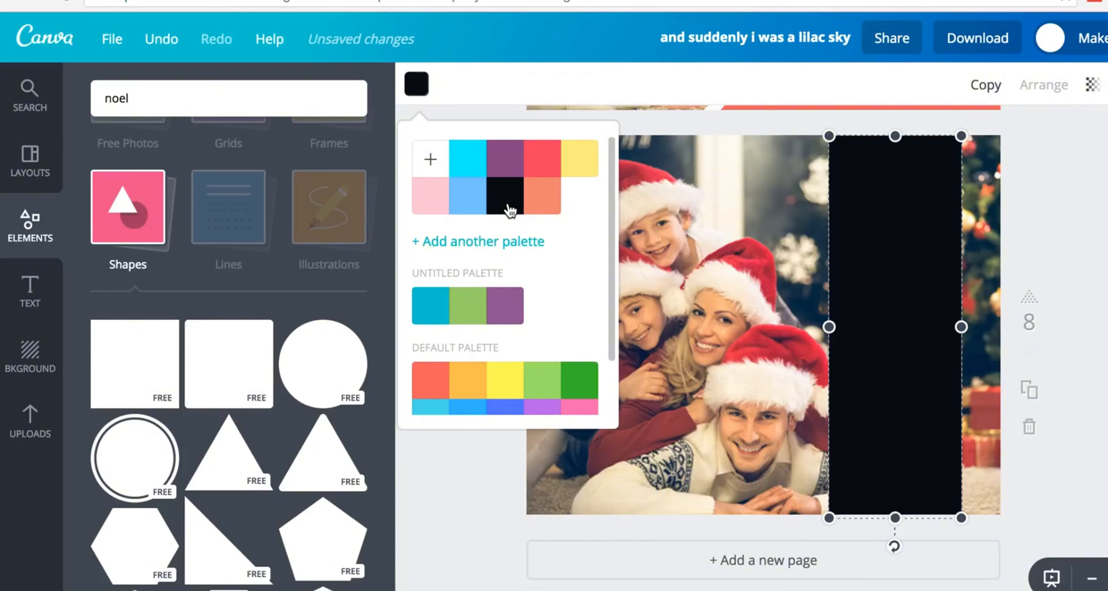
{"action": "left_click", "coordinate": [1094, 91]}
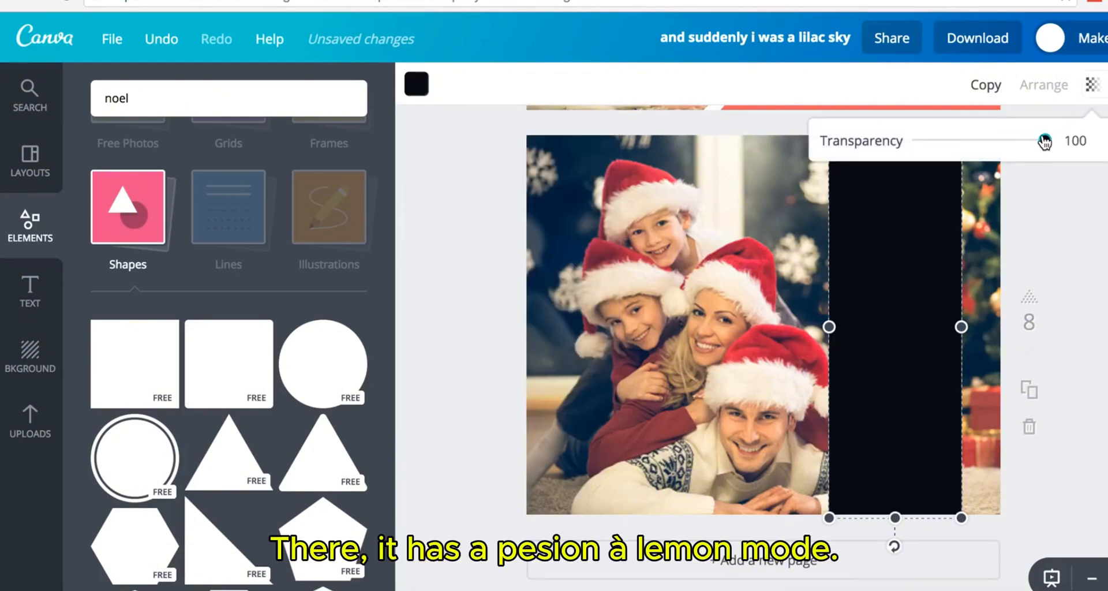
{"action": "left_click_drag", "start_coordinate": [1045, 142], "coordinate": [1014, 148]}
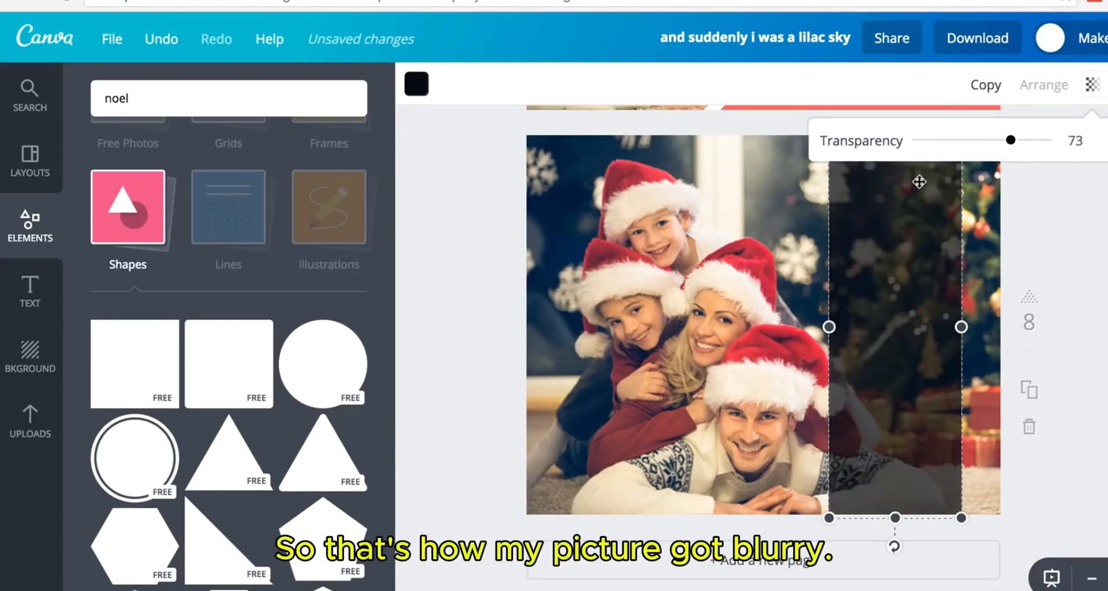
{"action": "left_click", "coordinate": [417, 86]}
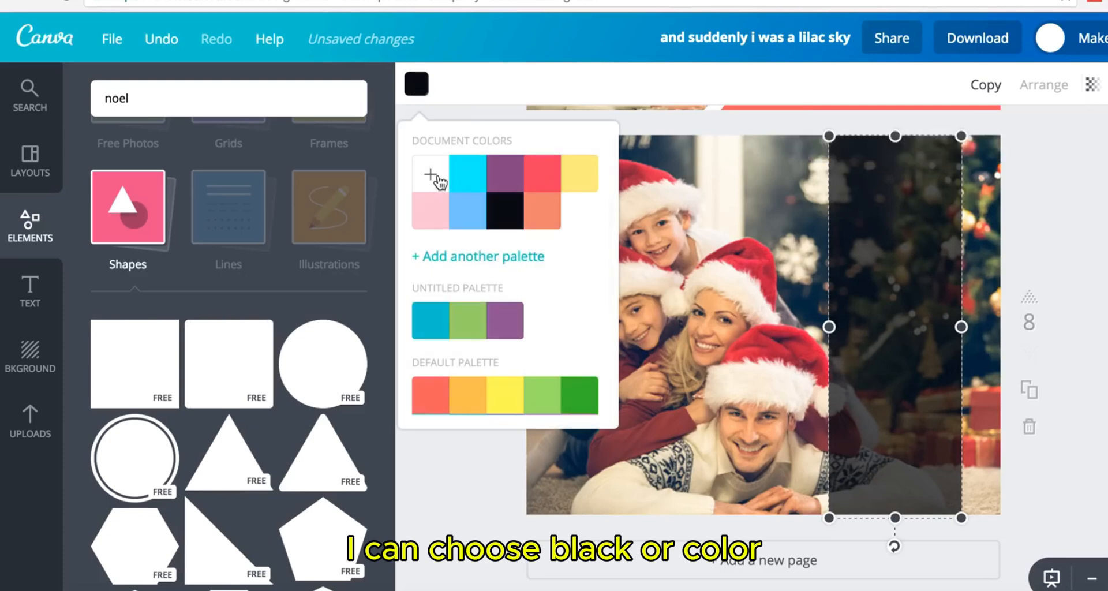
{"action": "left_click", "coordinate": [430, 398]}
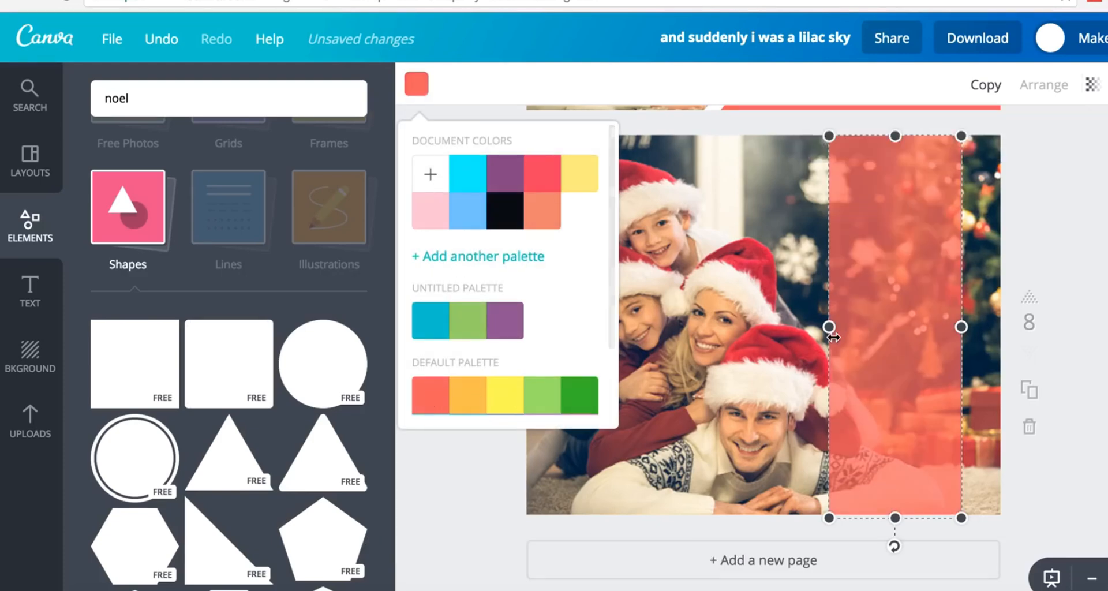
{"action": "left_click", "coordinate": [1066, 279]}
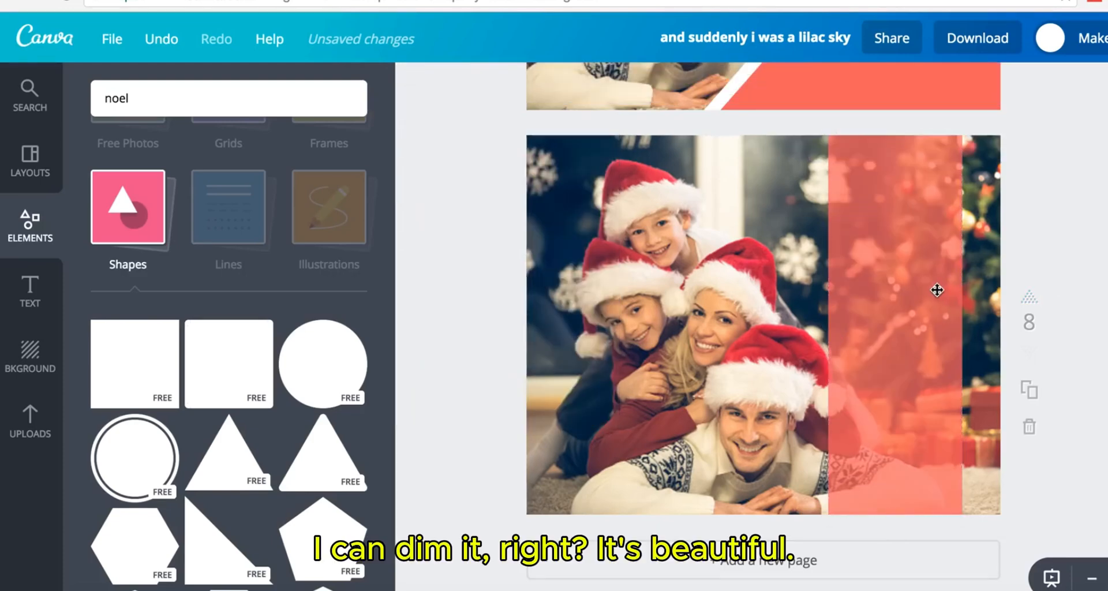
{"action": "left_click", "coordinate": [896, 299]}
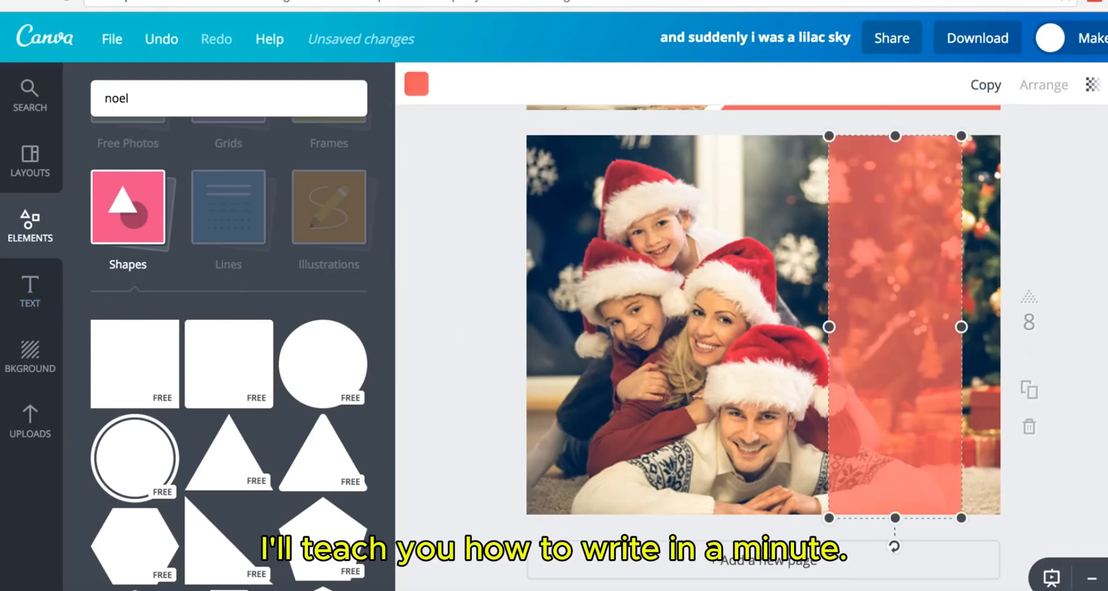
{"action": "key", "text": "Escape"}
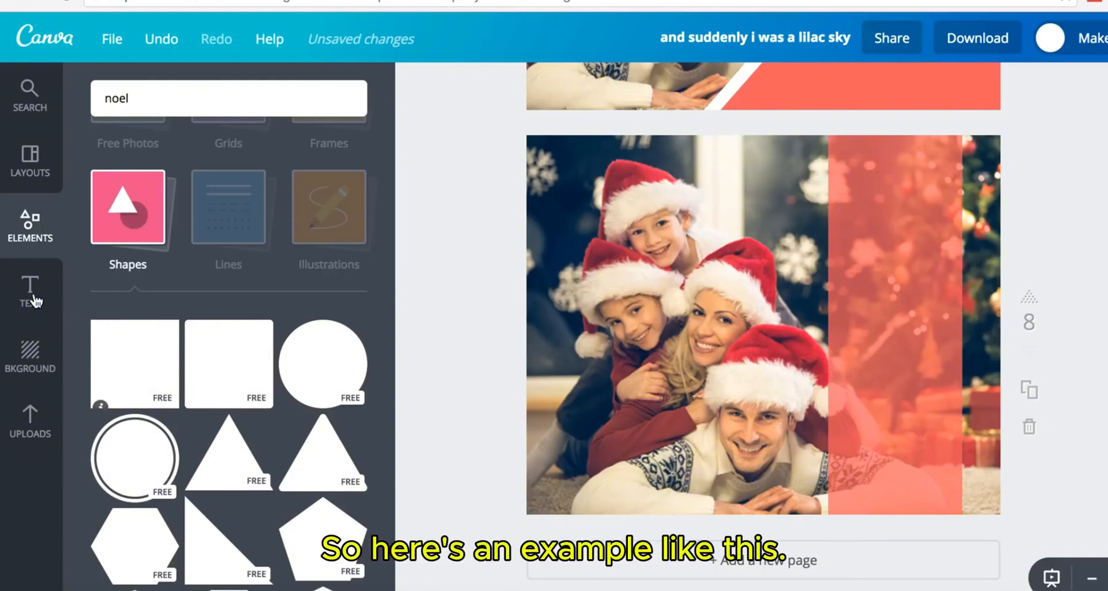
- Add an 'Add subheading' text box and move it onto the coral band
{"action": "left_click", "coordinate": [34, 294]}
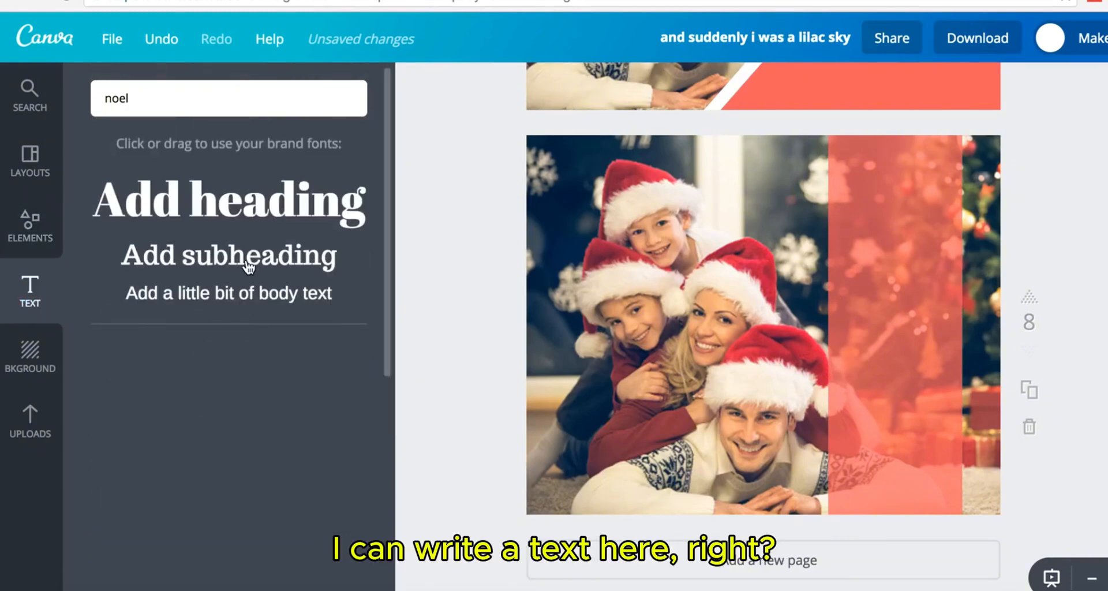
{"action": "left_click", "coordinate": [229, 255]}
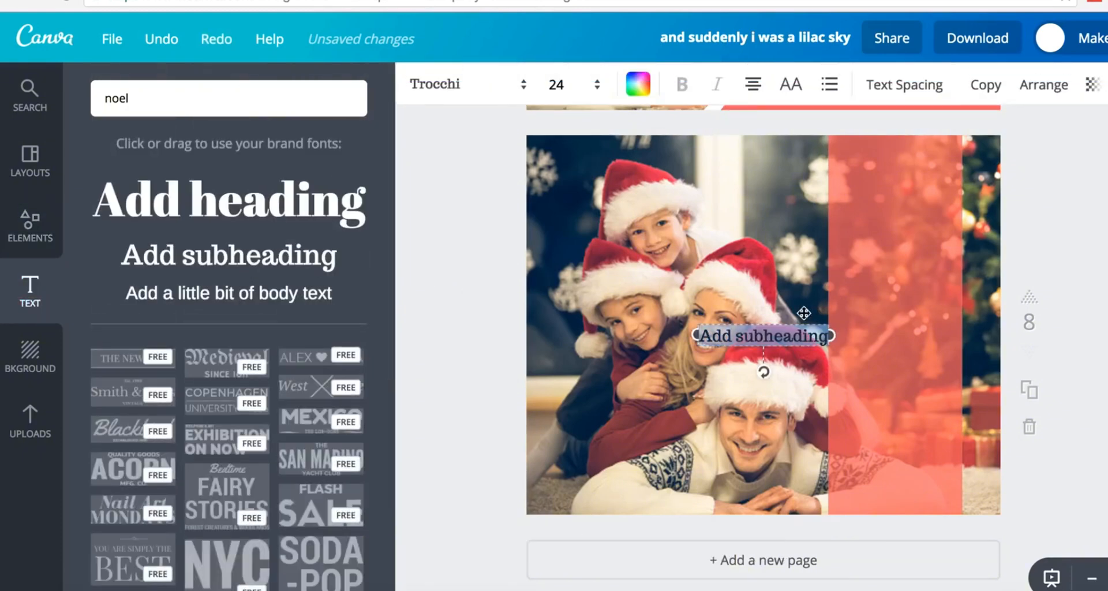
{"action": "double_click", "coordinate": [737, 325]}
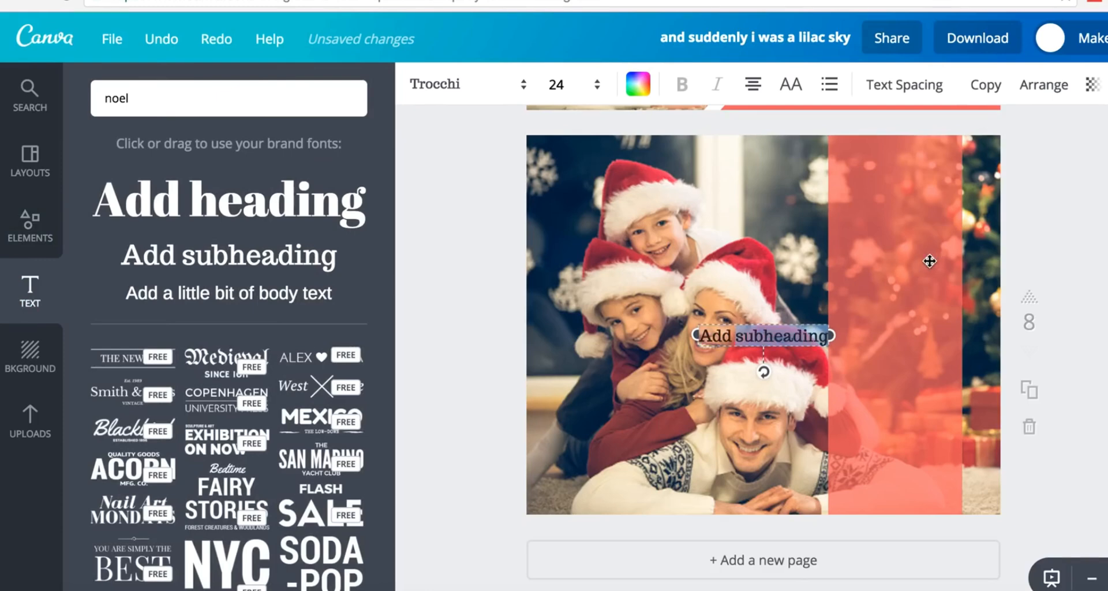
{"action": "left_click", "coordinate": [765, 325]}
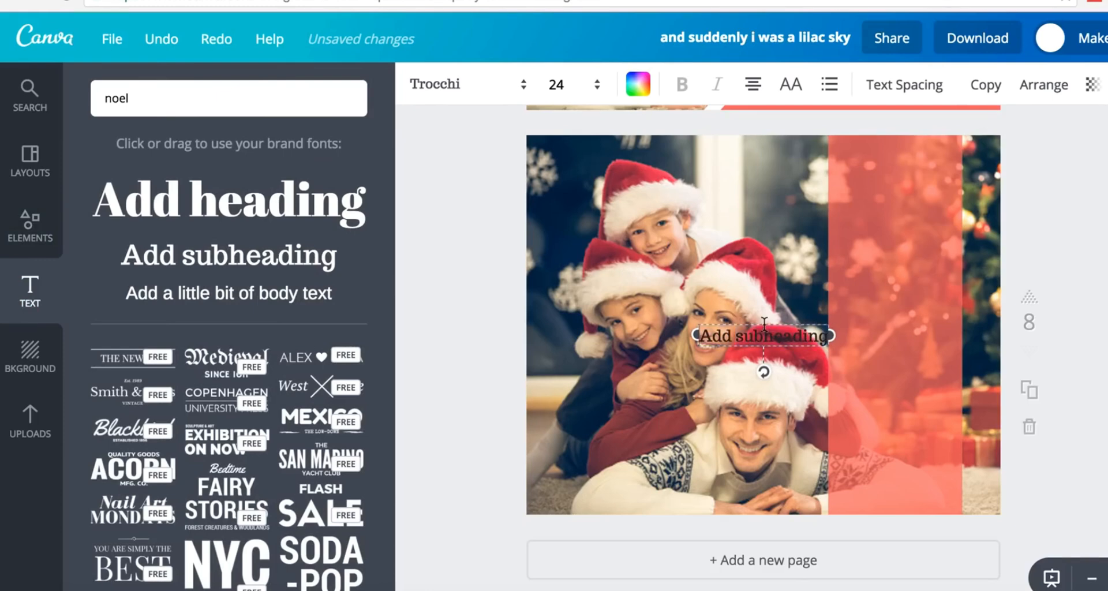
{"action": "key", "text": "super+a"}
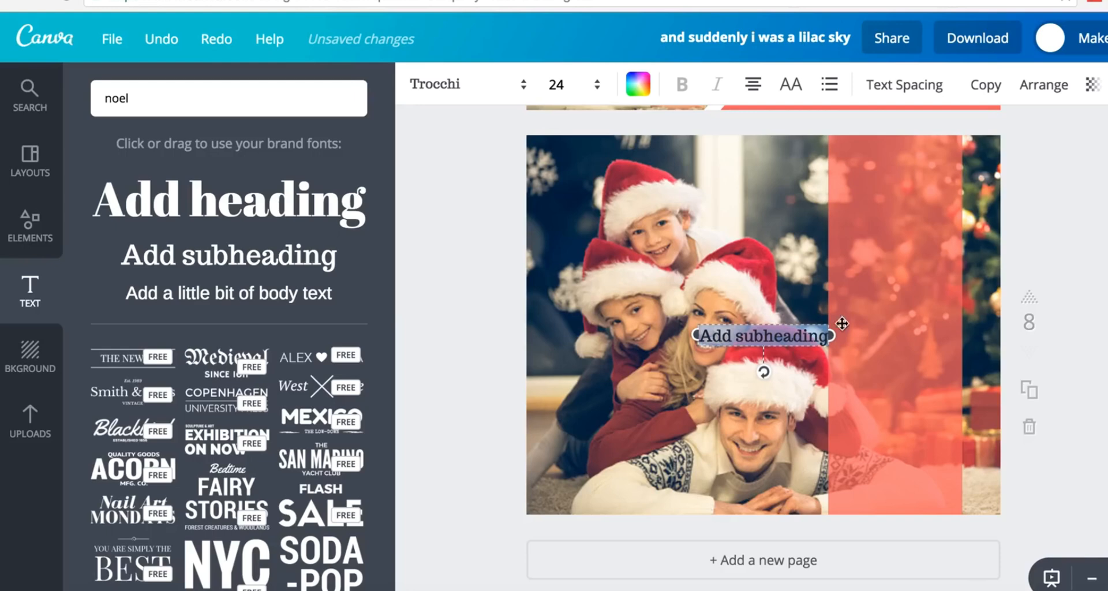
{"action": "left_click_drag", "start_coordinate": [842, 324], "coordinate": [930, 324]}
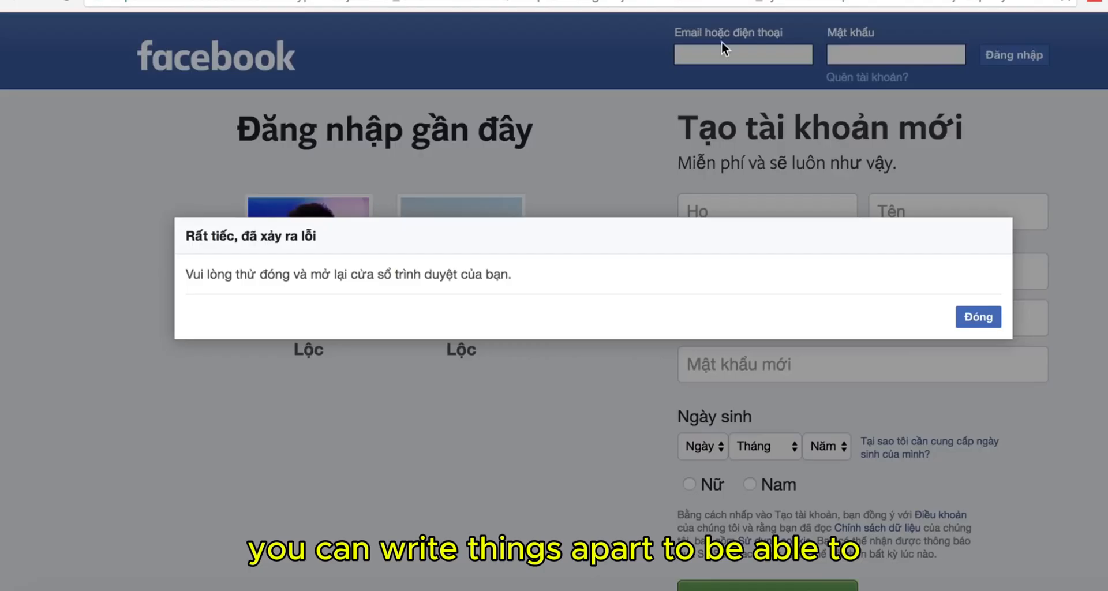
- Dismiss the Facebook error and select the opening lines of the Vietnamese terms paragraph
{"action": "left_click", "coordinate": [980, 319]}
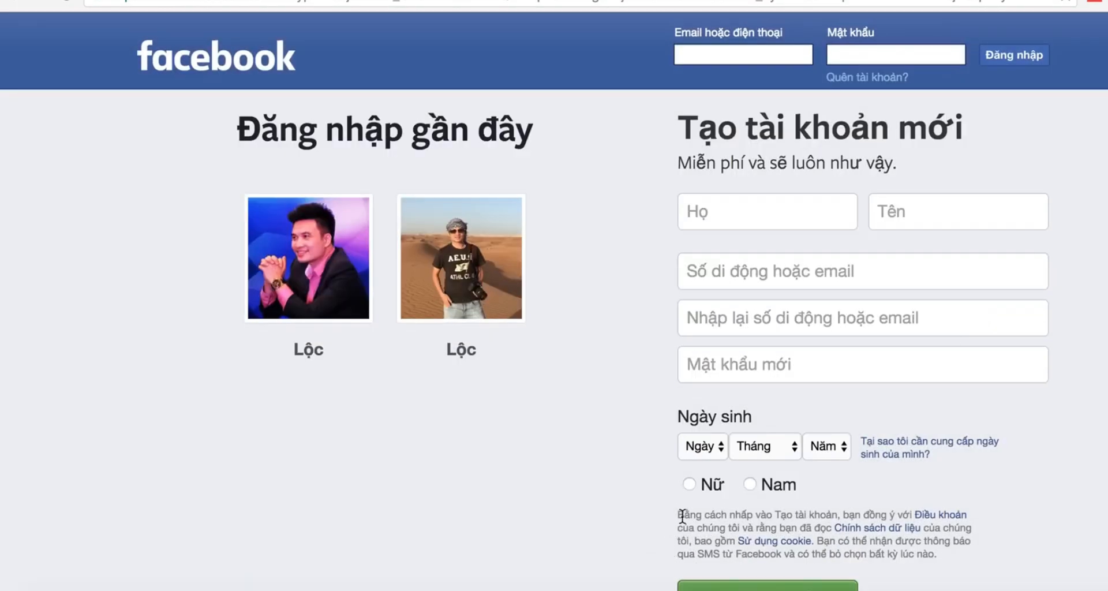
{"action": "left_click_drag", "start_coordinate": [678, 520], "coordinate": [678, 115]}
{"action": "left_click", "coordinate": [800, 523]}
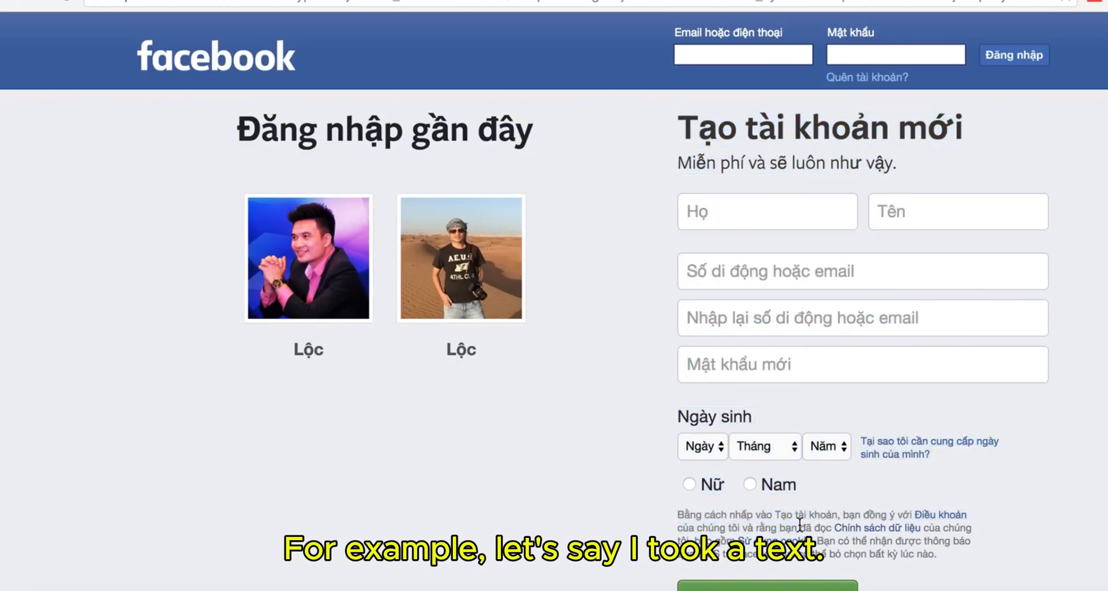
{"action": "left_click_drag", "start_coordinate": [801, 524], "coordinate": [703, 516]}
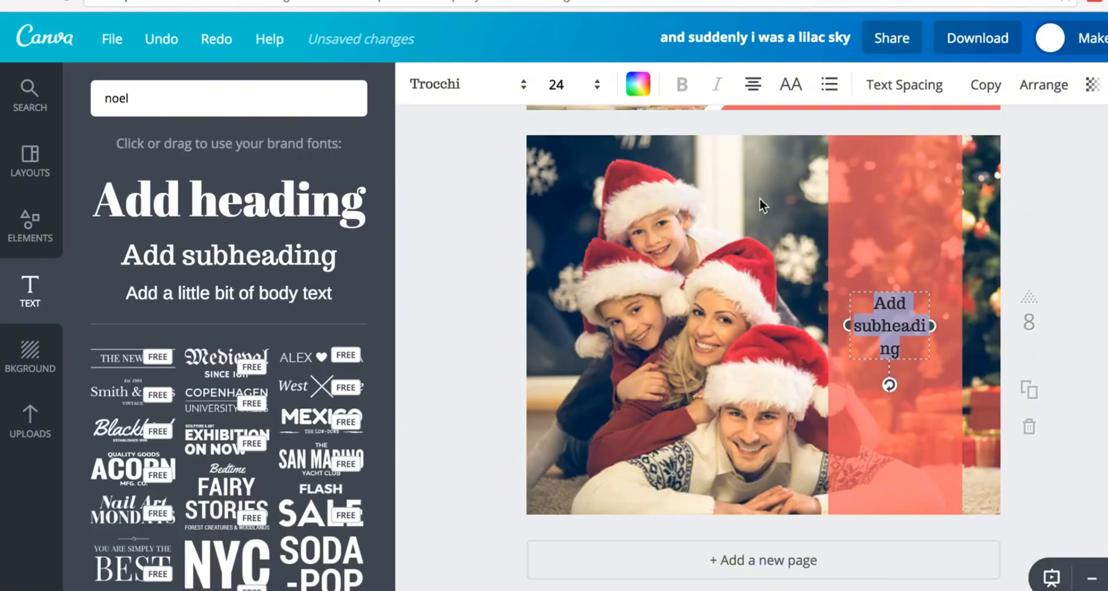
- Paste the terms text over the subheading, move it higher and set font to Aileron Regular
{"action": "type", "text": "ằng cách nhấp vào Tạo tài khoản, bạn đồng ý với Điều khoản của chúng tôi và rằng bạn"}
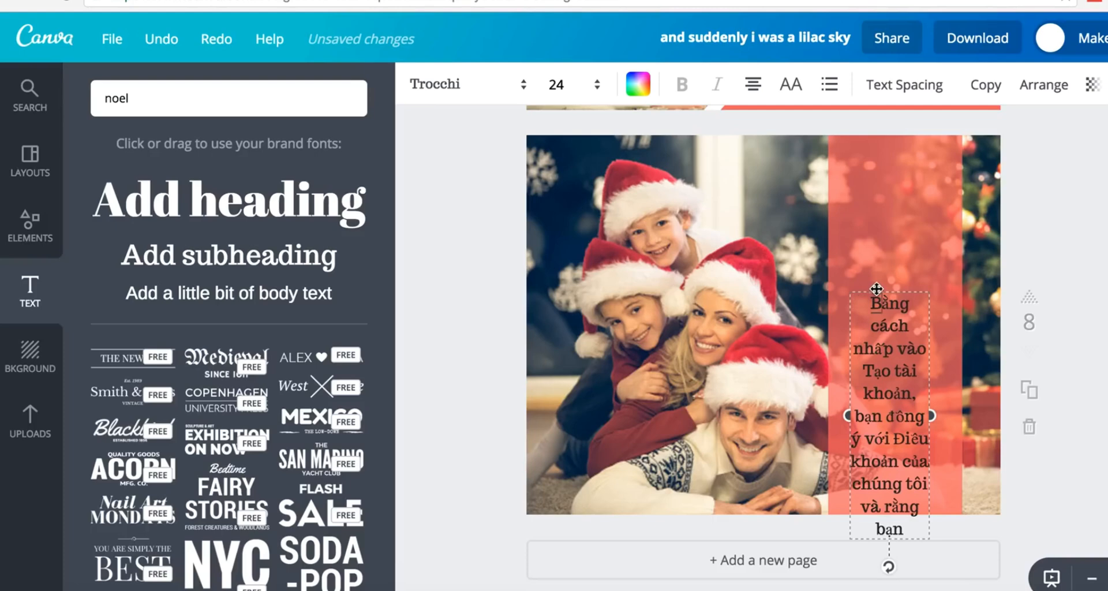
{"action": "left_click_drag", "start_coordinate": [877, 288], "coordinate": [881, 195]}
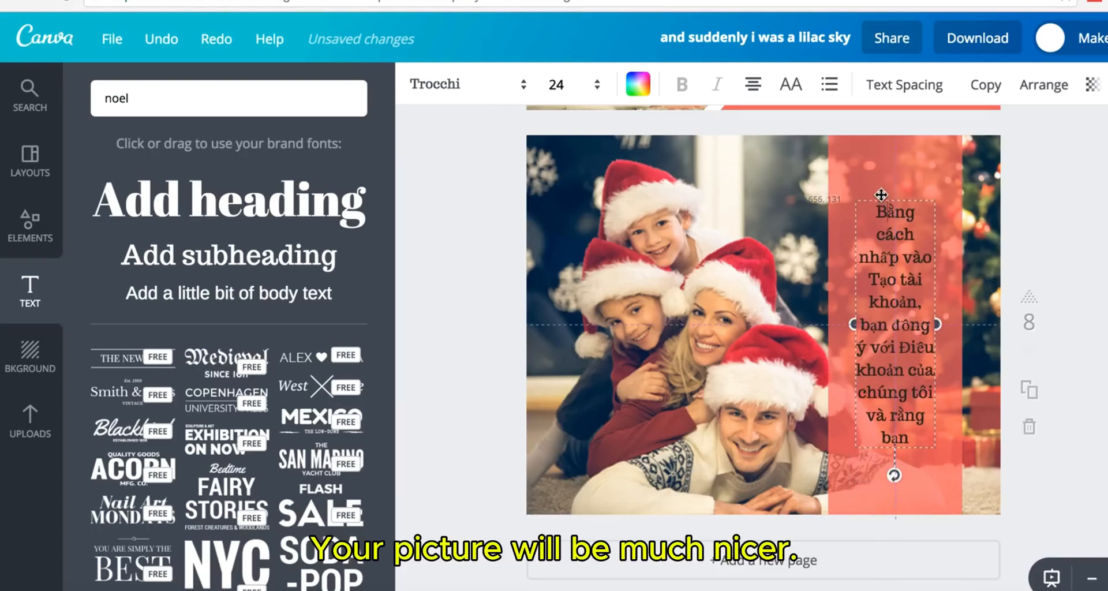
{"action": "left_click", "coordinate": [904, 273]}
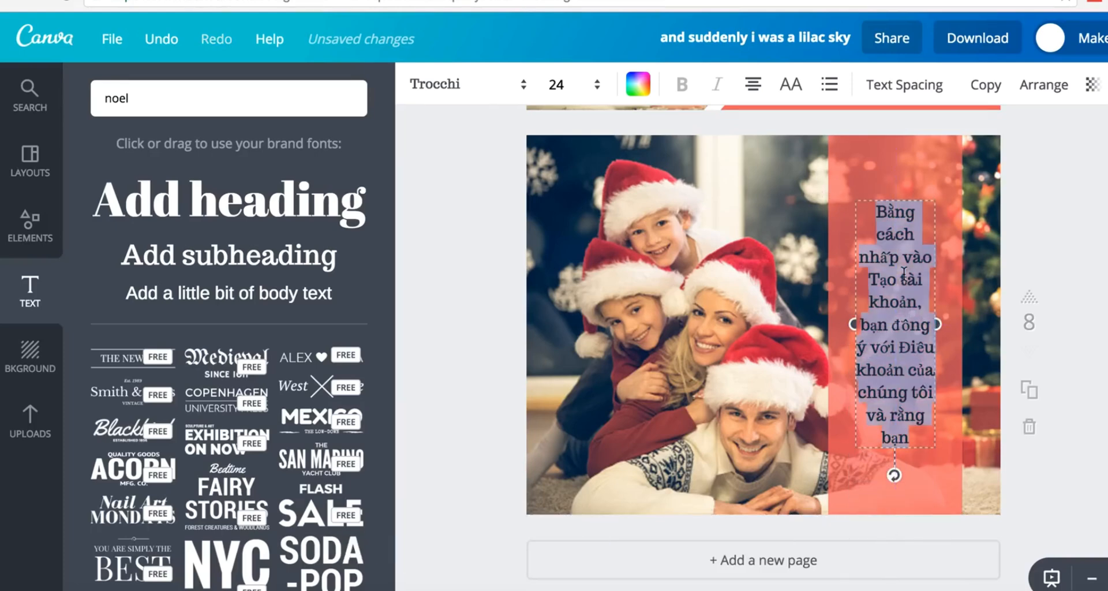
{"action": "left_click", "coordinate": [442, 89]}
{"action": "left_click", "coordinate": [486, 375]}
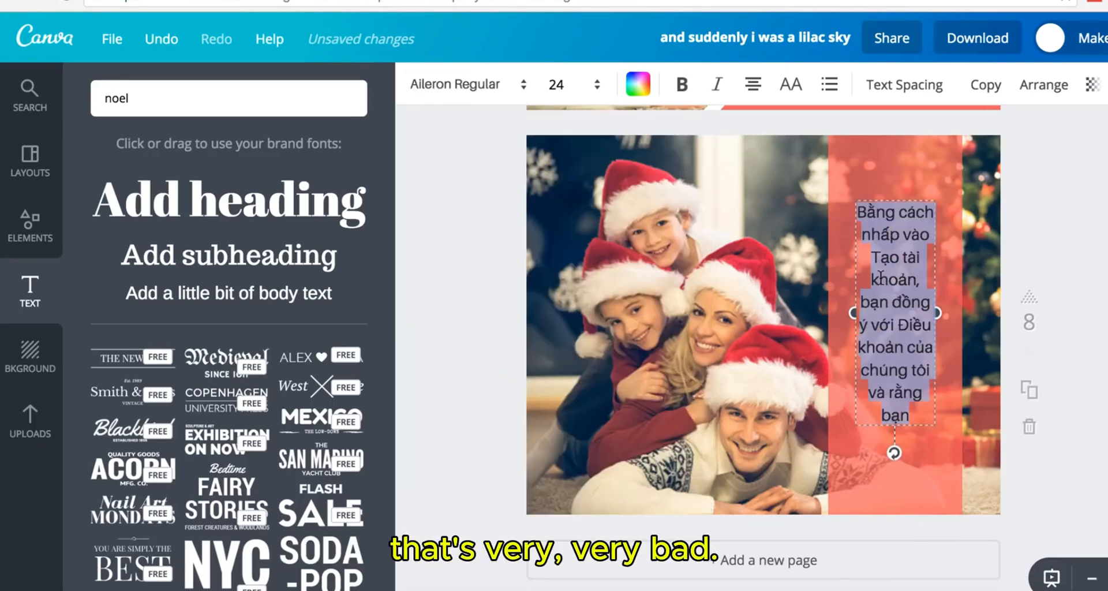
{"action": "left_click", "coordinate": [753, 85]}
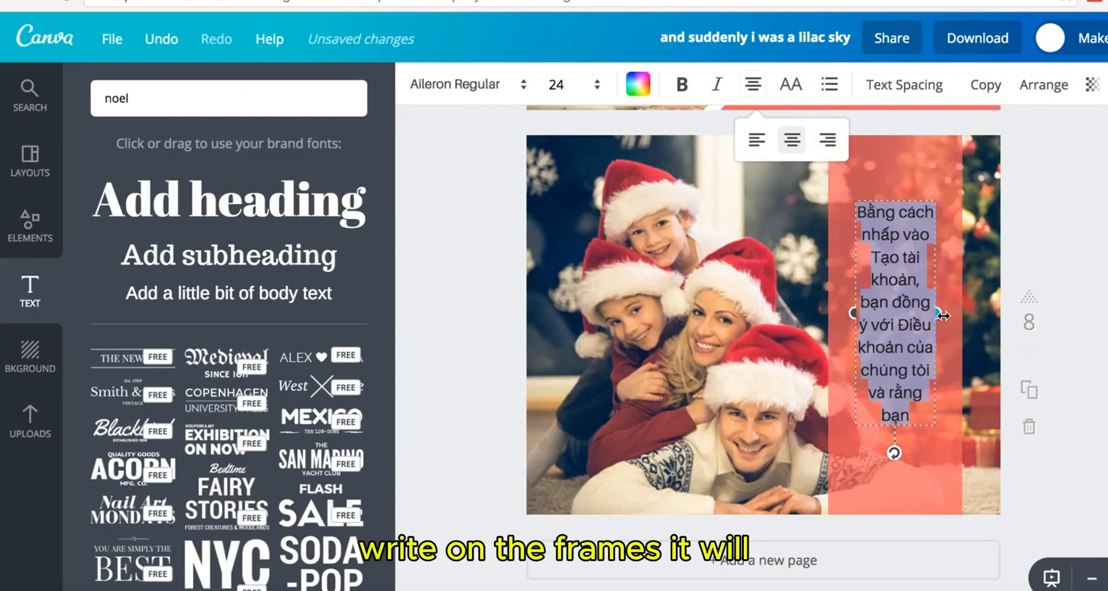
- Widen the terms text box, make the text white and lower it in the coral column
{"action": "left_click_drag", "start_coordinate": [936, 312], "coordinate": [953, 301]}
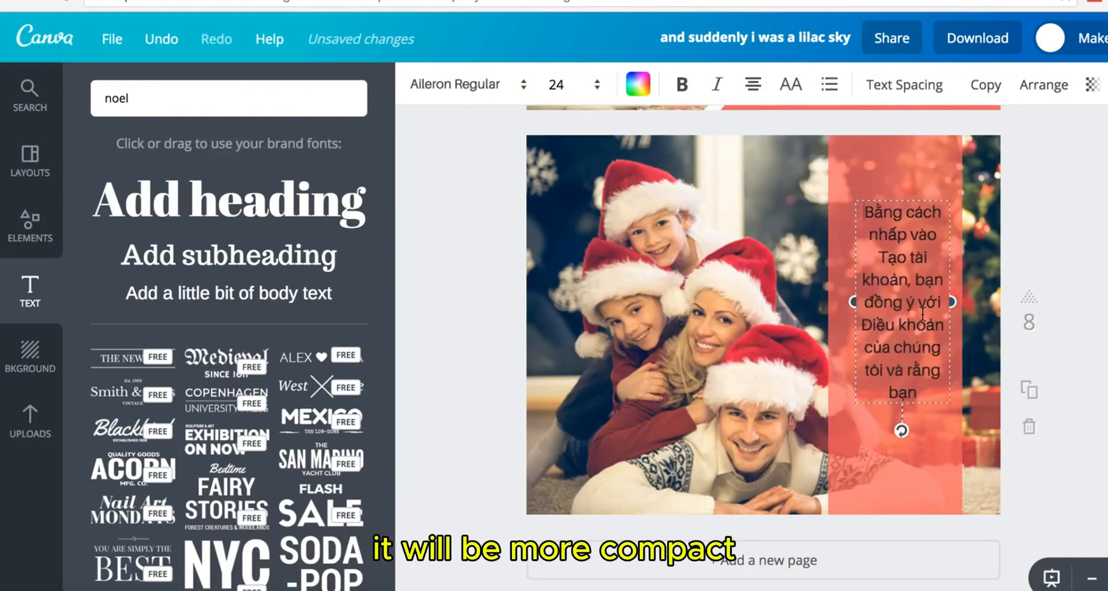
{"action": "key", "text": "ctrl+a"}
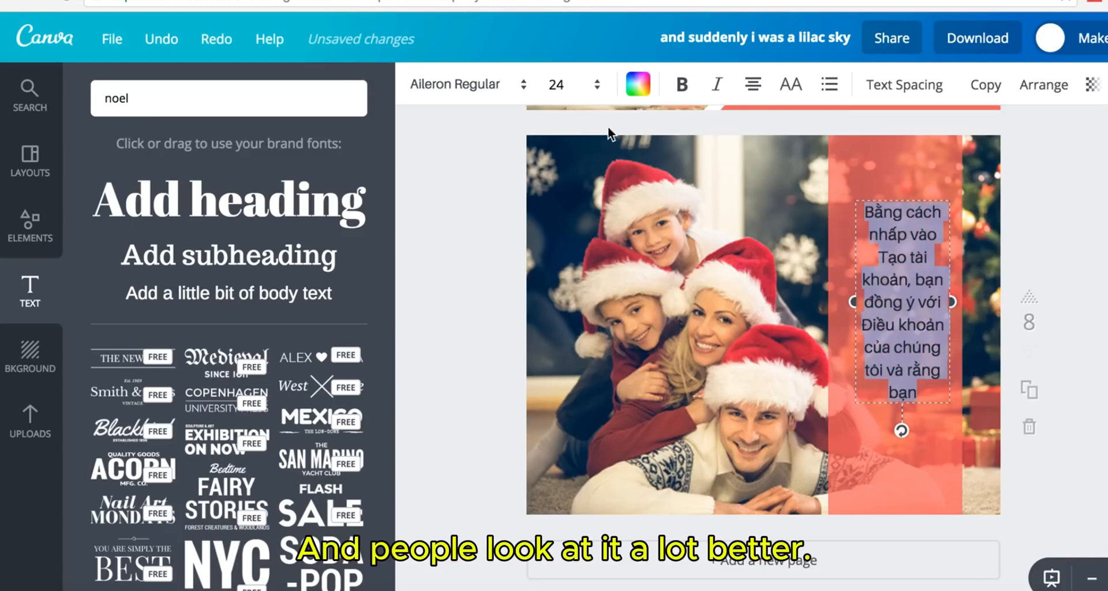
{"action": "left_click", "coordinate": [642, 89]}
{"action": "scroll", "coordinate": [725, 347], "scroll_direction": "down", "scroll_amount": 3}
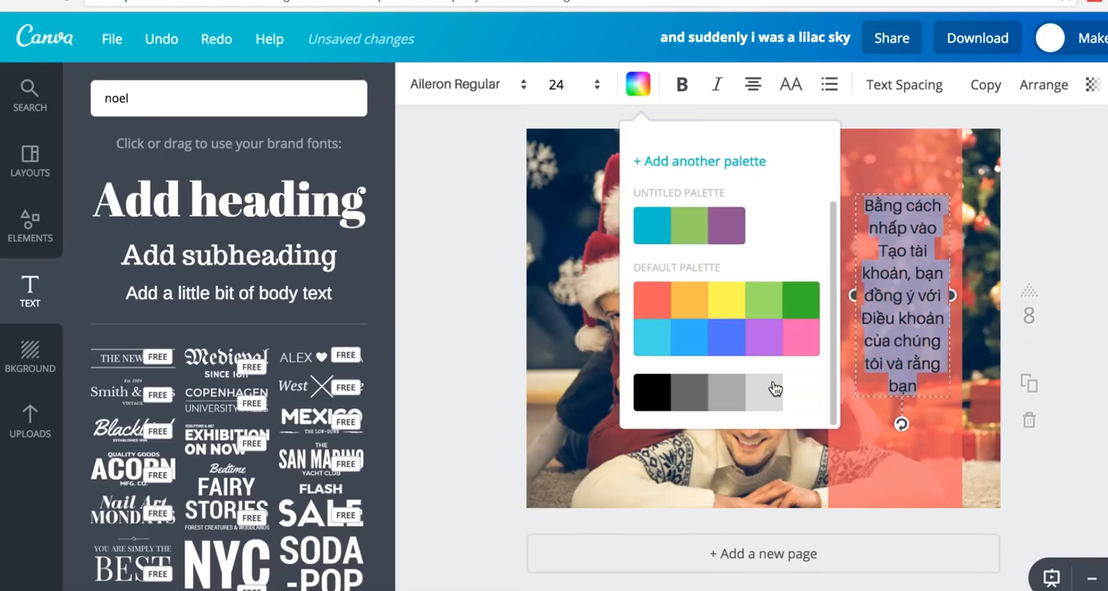
{"action": "left_click", "coordinate": [801, 399]}
{"action": "left_click", "coordinate": [1018, 306]}
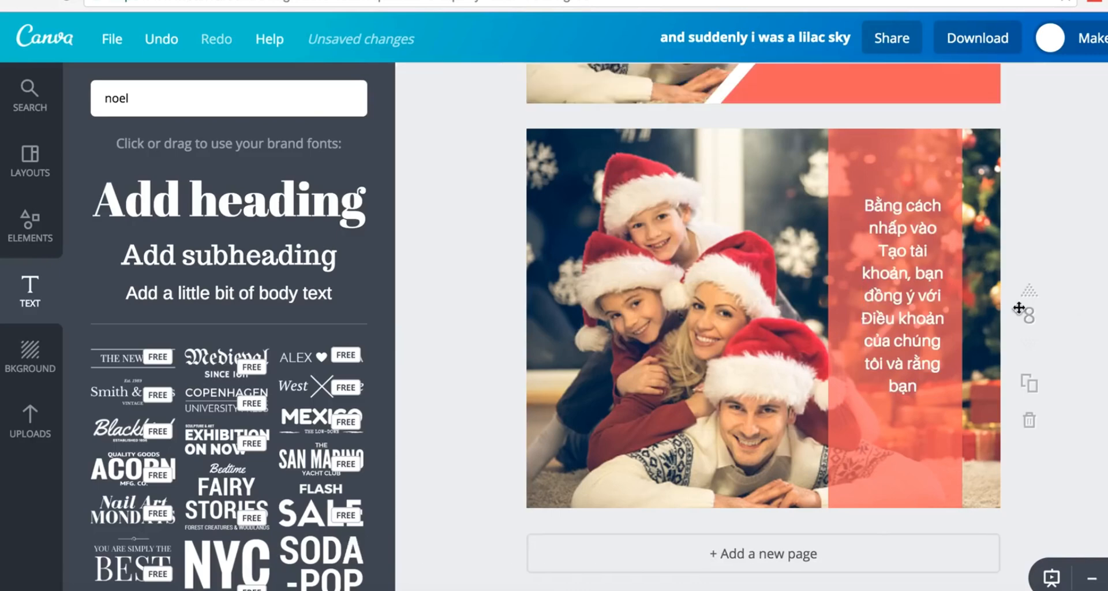
{"action": "left_click_drag", "start_coordinate": [919, 311], "coordinate": [912, 336]}
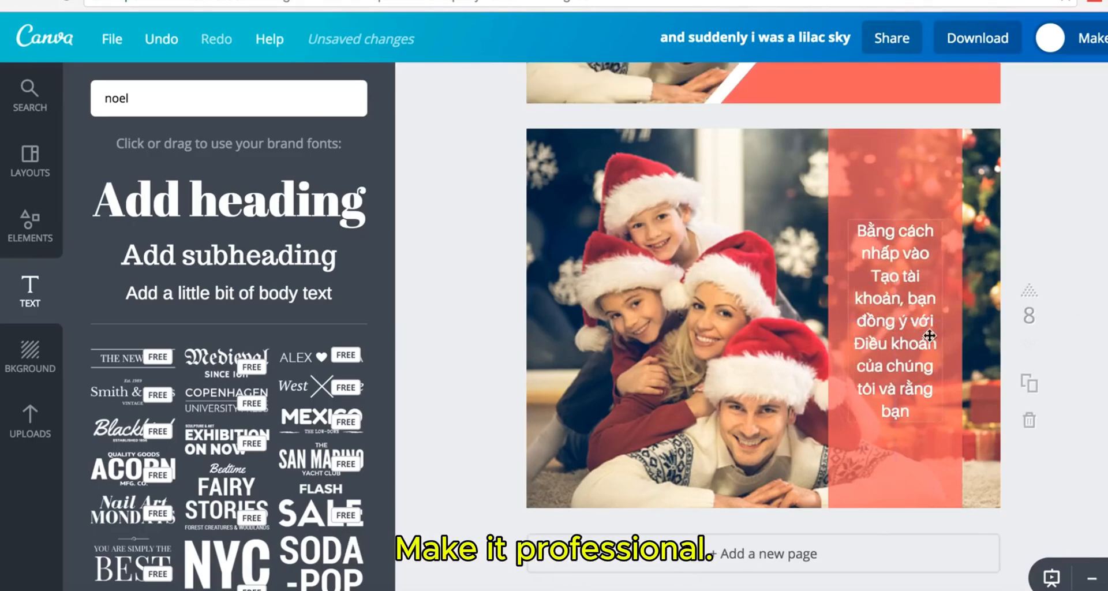
{"action": "scroll", "coordinate": [764, 317], "scroll_direction": "up", "scroll_amount": 1}
{"action": "scroll", "coordinate": [638, 292], "scroll_direction": "down", "scroll_amount": 1}
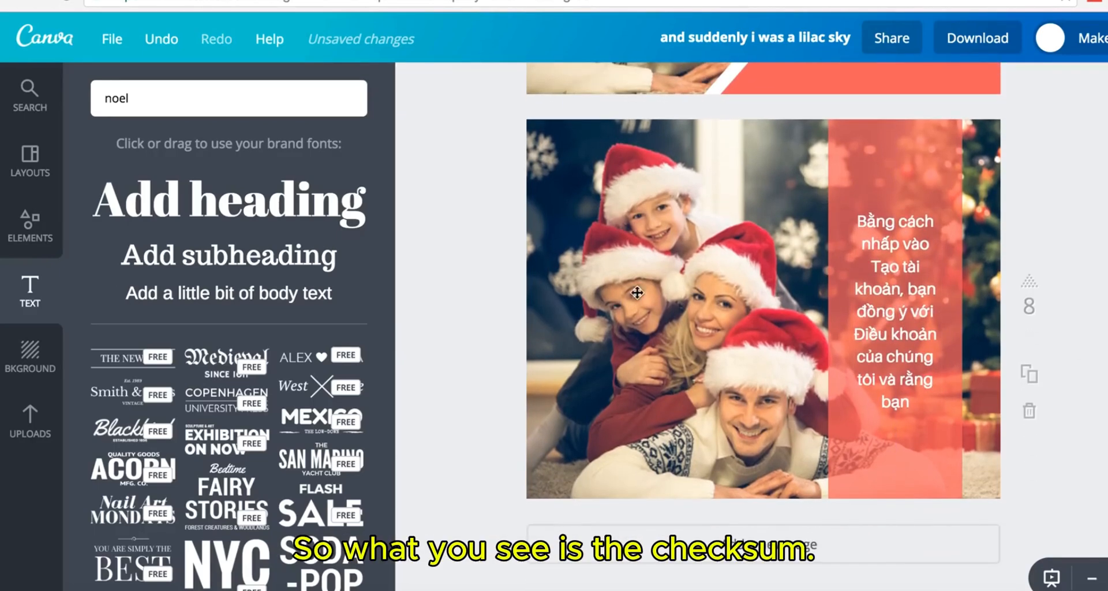
- Duplicate page 8 and select the coral rectangle on the new page
{"action": "left_click", "coordinate": [30, 228]}
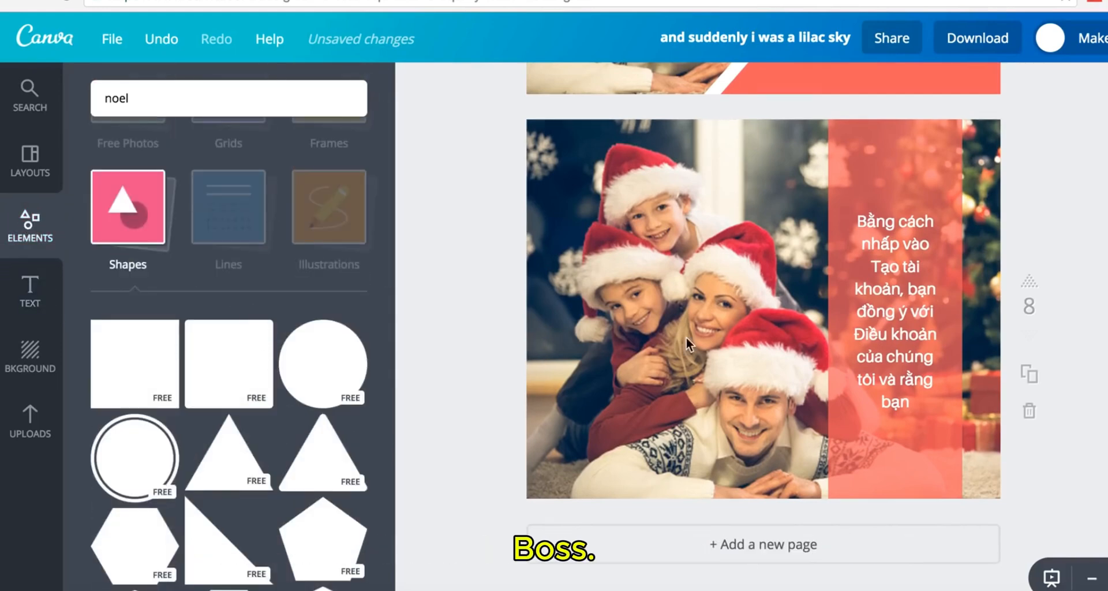
{"action": "left_click", "coordinate": [1029, 376]}
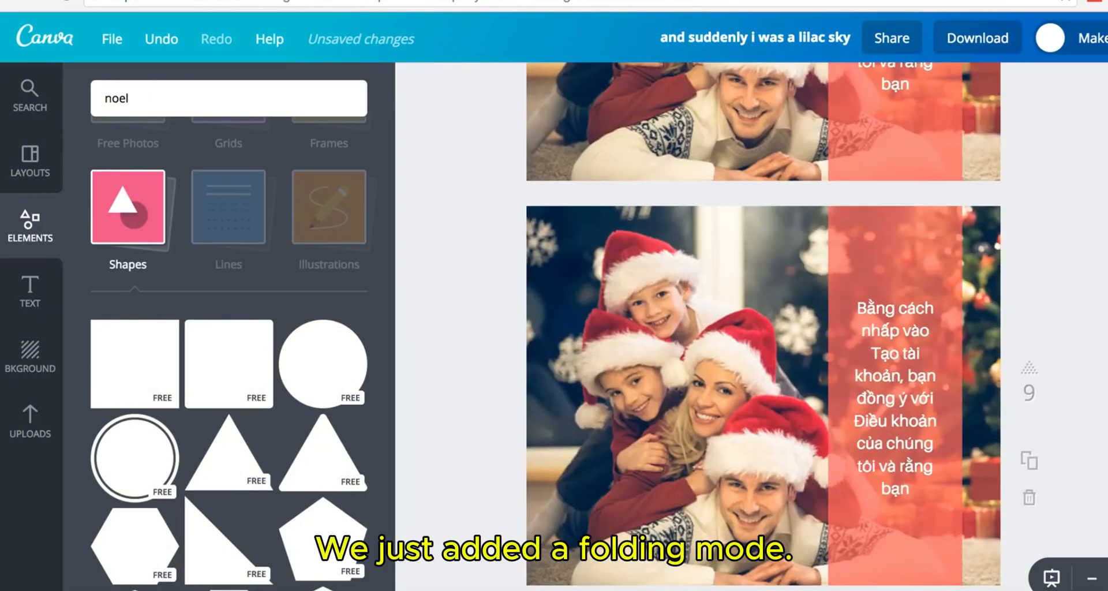
{"action": "left_click", "coordinate": [851, 240]}
- Delete the coral rectangle and the terms text from the duplicated page
{"action": "key", "text": "Delete"}
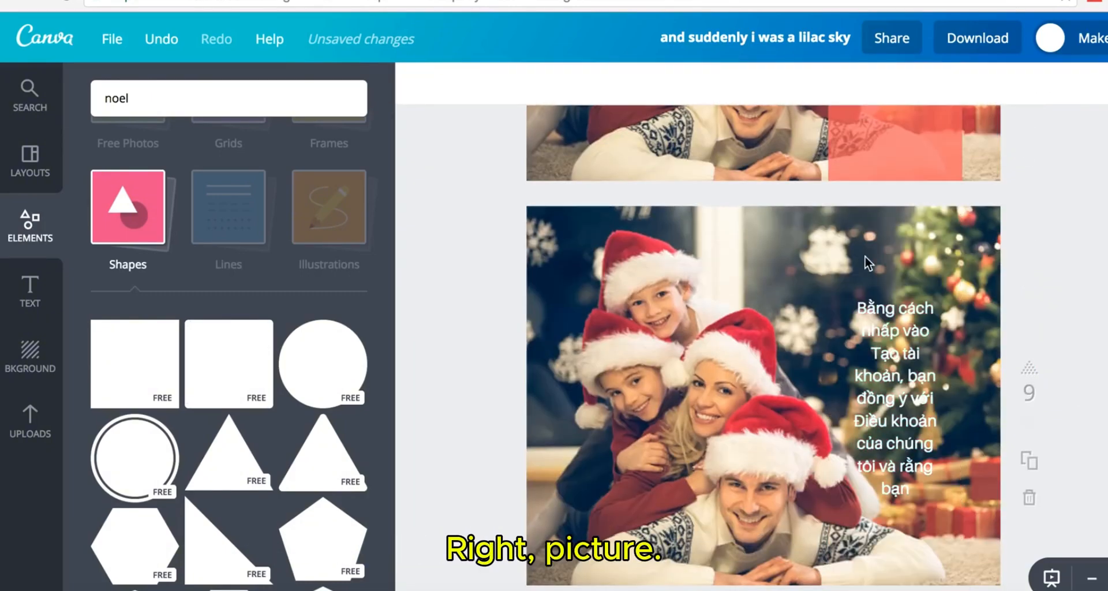
{"action": "left_click", "coordinate": [896, 297]}
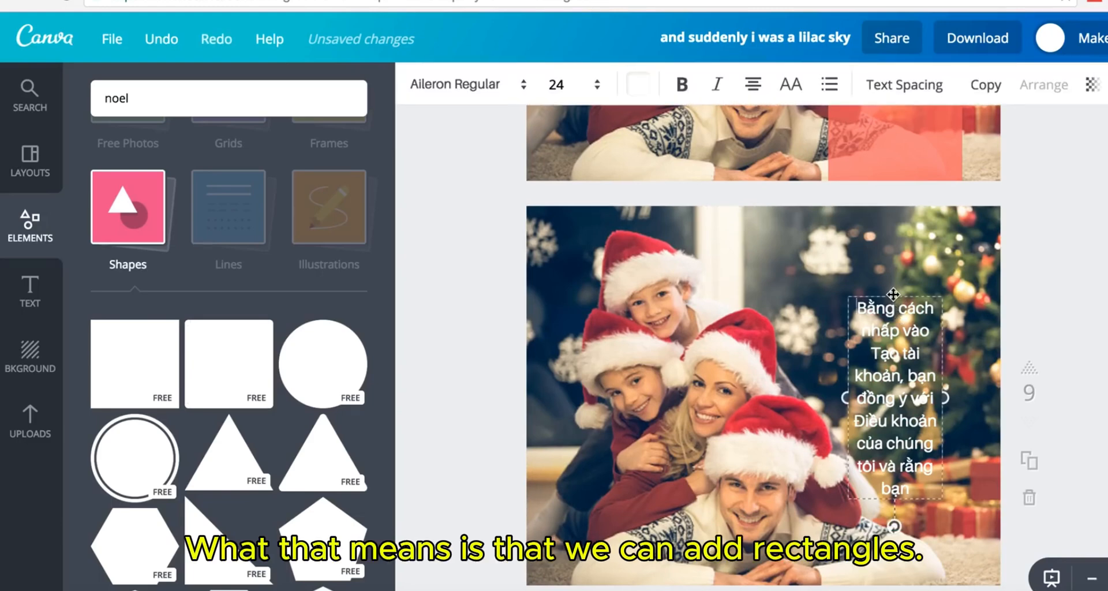
{"action": "key", "text": "Delete"}
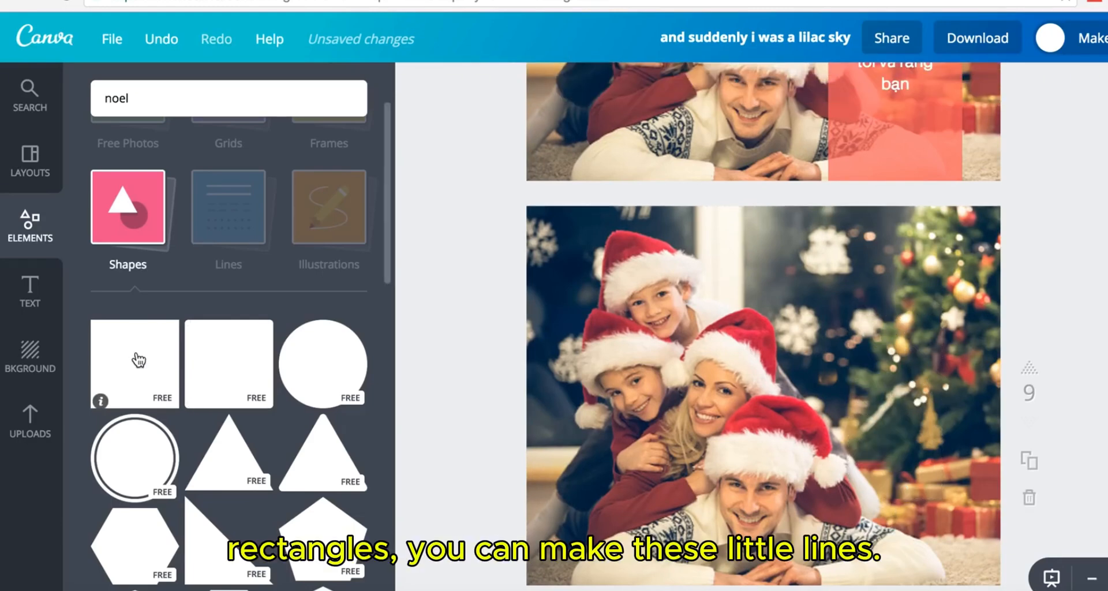
- Add a square and turn it into a thin coral red line near the page bottom
{"action": "left_click", "coordinate": [139, 360]}
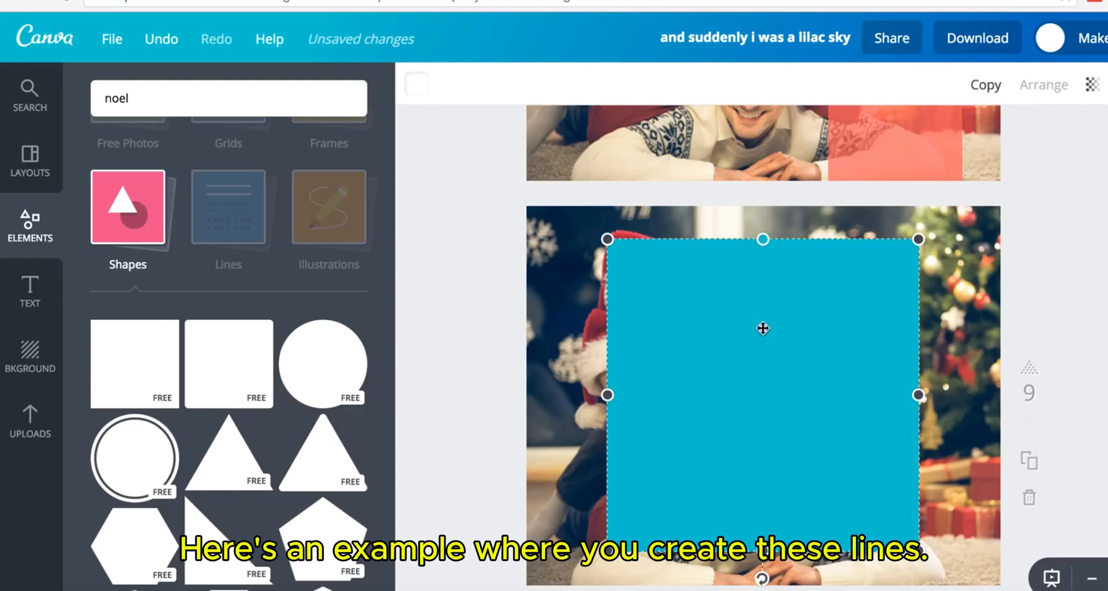
{"action": "left_click_drag", "start_coordinate": [763, 239], "coordinate": [734, 540]}
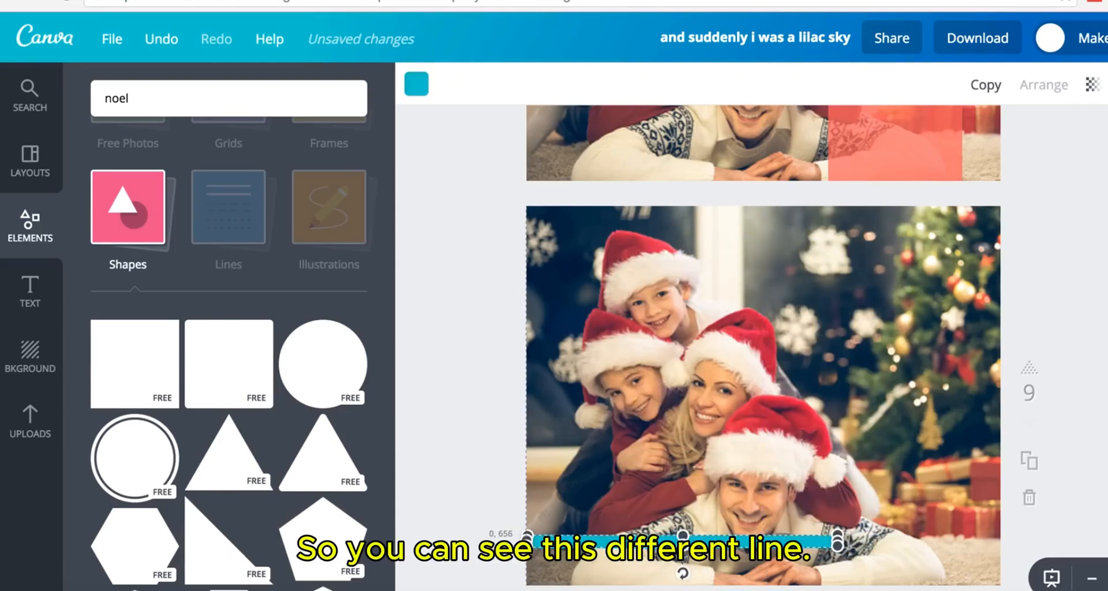
{"action": "left_click_drag", "start_coordinate": [841, 541], "coordinate": [998, 540]}
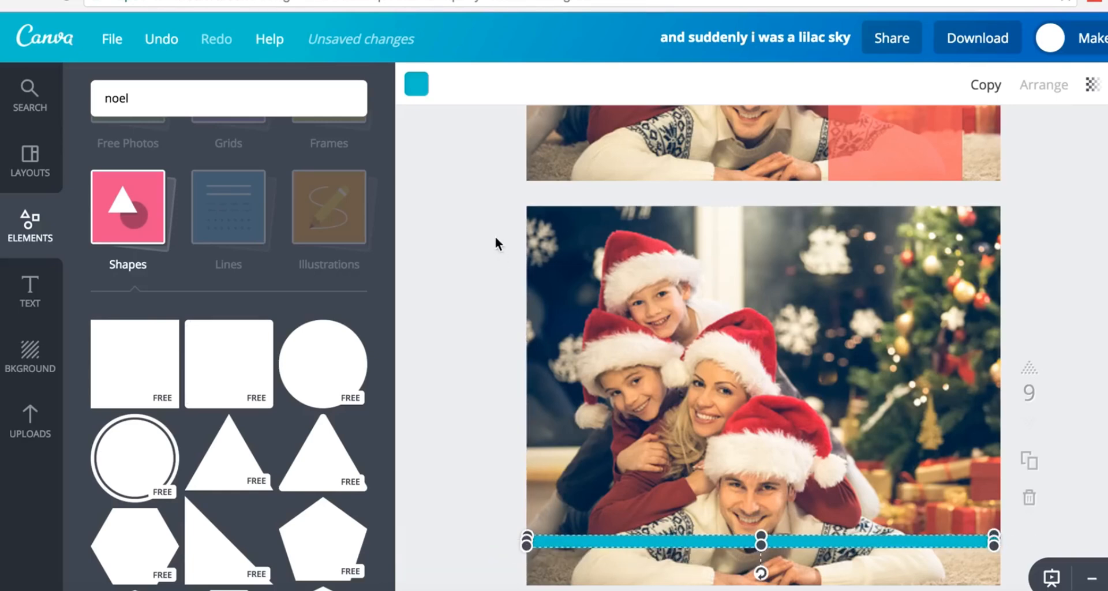
{"action": "left_click", "coordinate": [417, 85]}
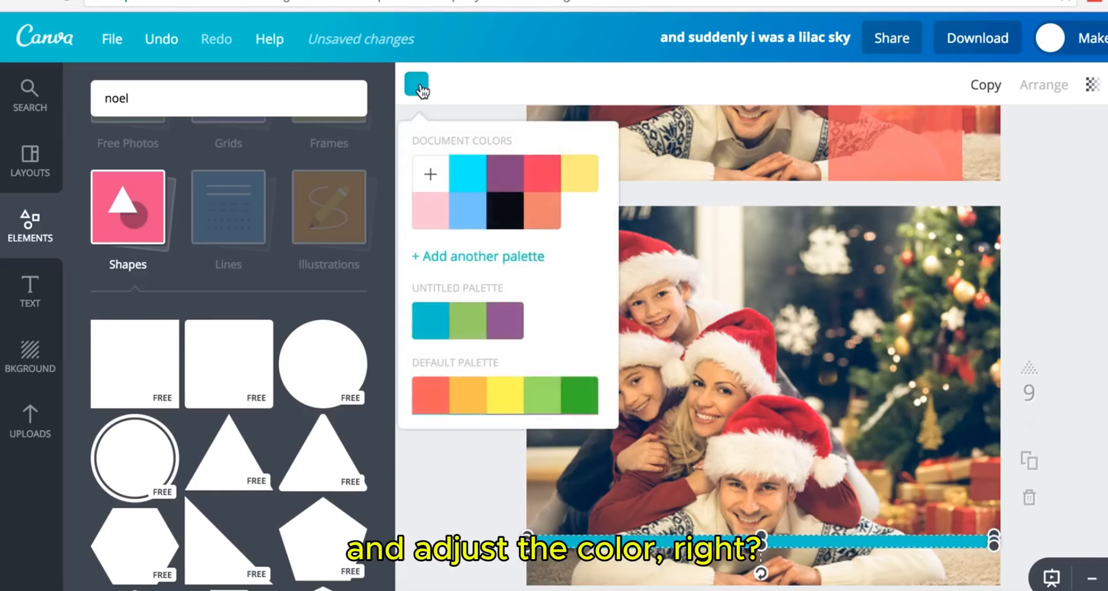
{"action": "left_click", "coordinate": [433, 395]}
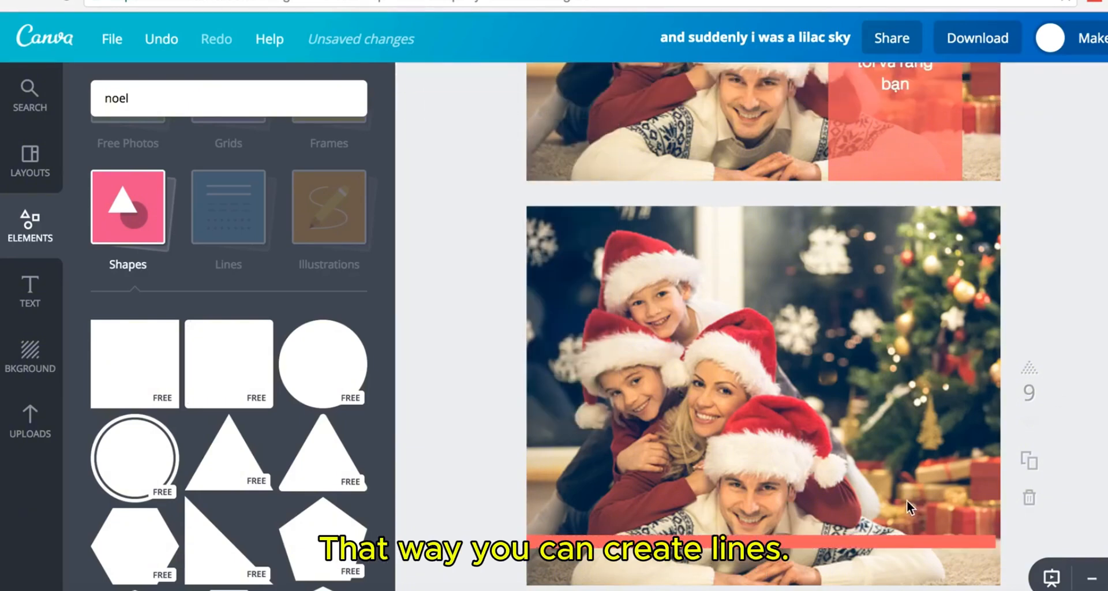
{"action": "left_click", "coordinate": [889, 532]}
{"action": "left_click", "coordinate": [838, 541]}
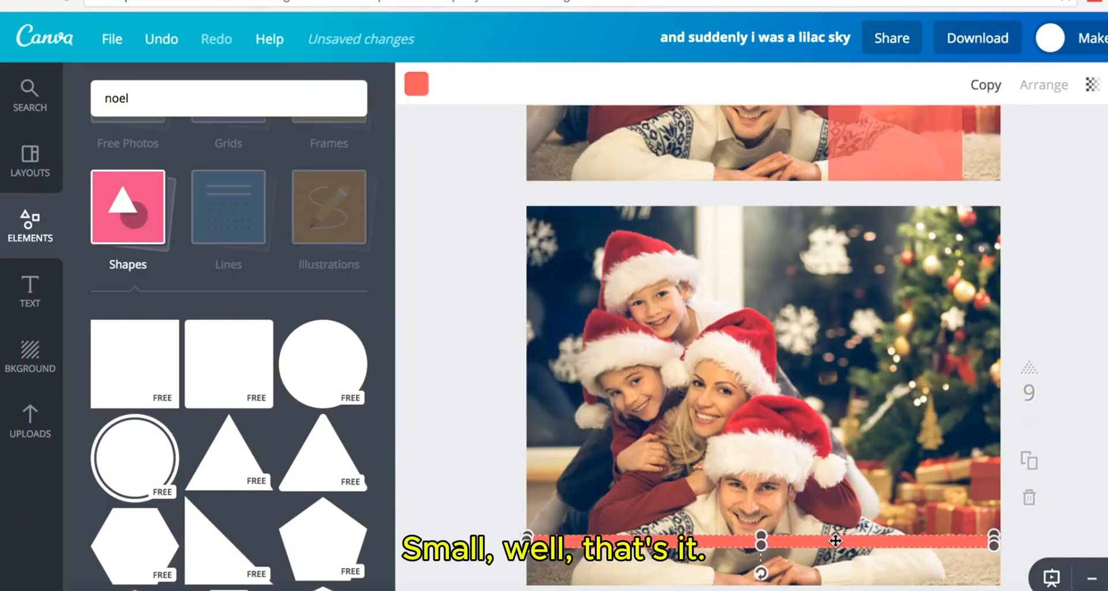
{"action": "left_click_drag", "start_coordinate": [763, 532], "coordinate": [762, 545]}
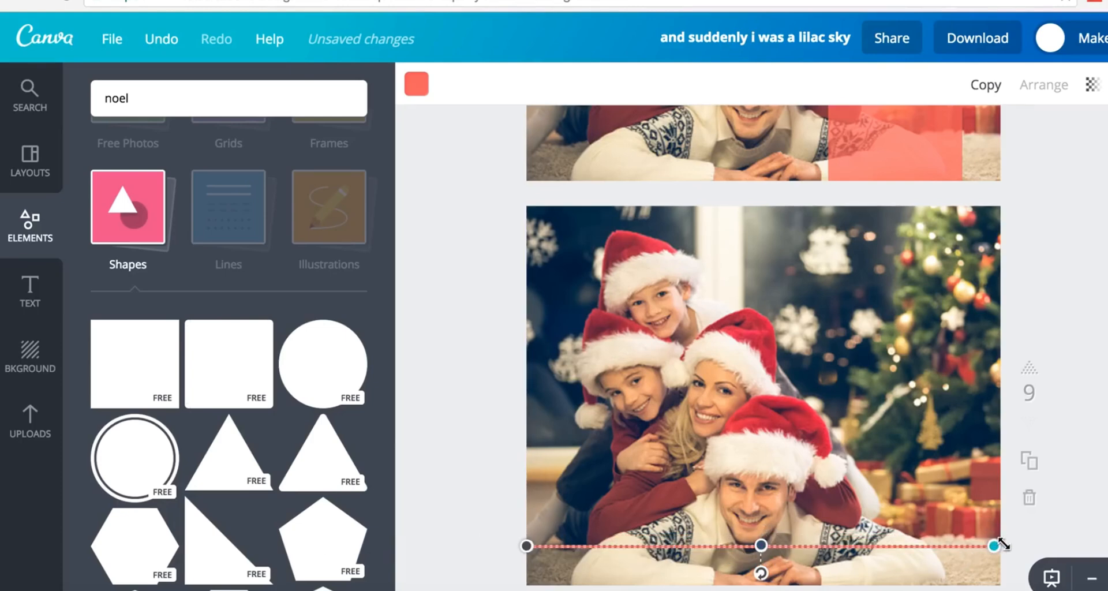
- Move the trial coral line up across the photo, then delete it
{"action": "left_click", "coordinate": [895, 588]}
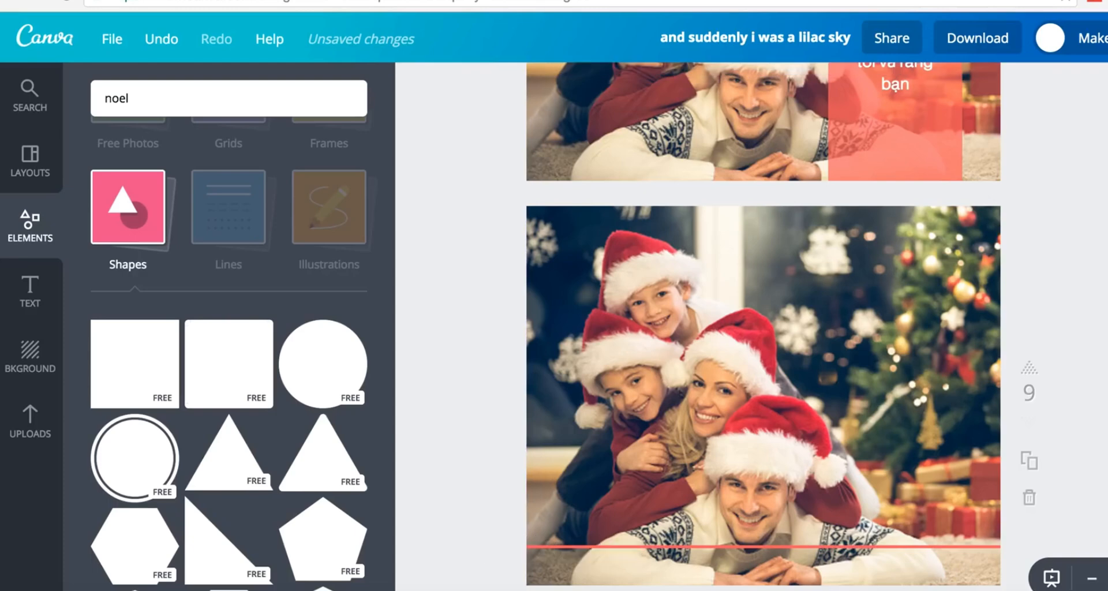
{"action": "left_click", "coordinate": [880, 548]}
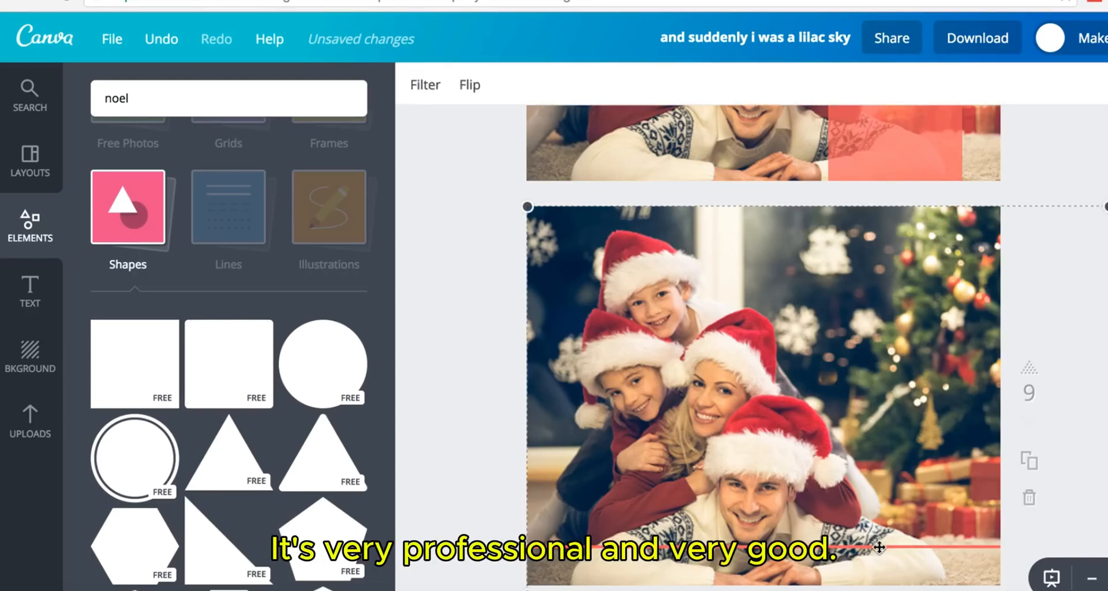
{"action": "left_click", "coordinate": [879, 546]}
{"action": "left_click_drag", "start_coordinate": [879, 546], "coordinate": [874, 302]}
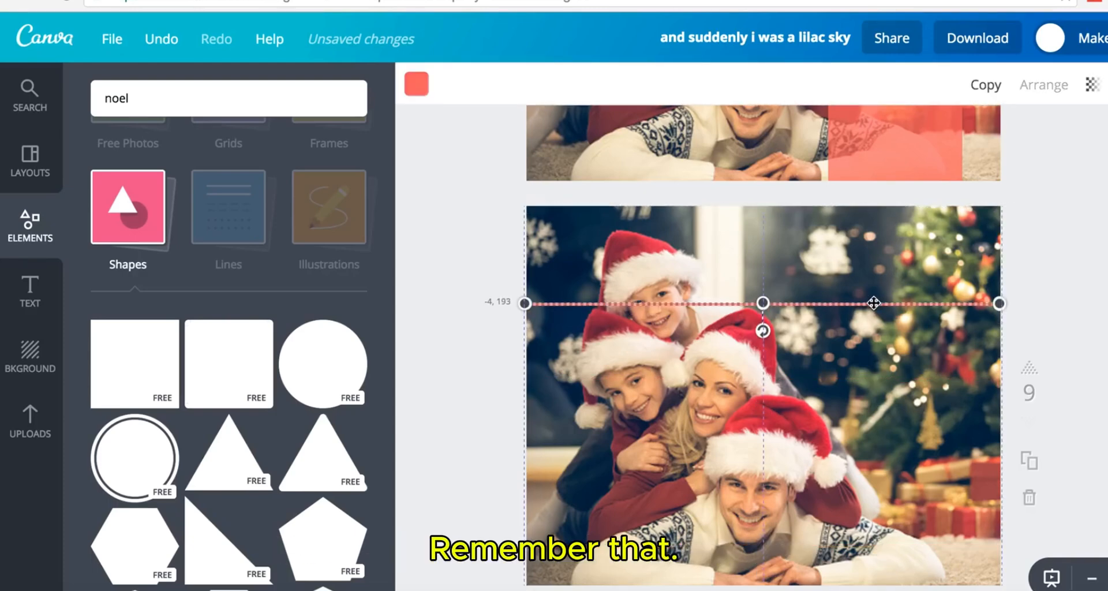
{"action": "key", "text": "Delete"}
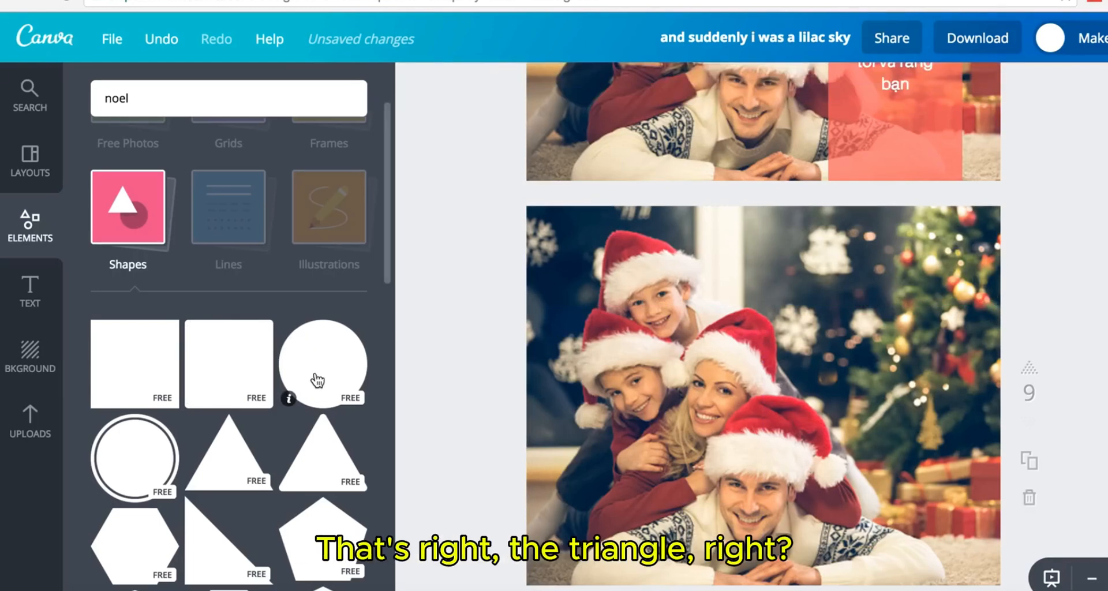
- Add a triangle, rotate and enlarge it, and fit it into the photo's top-right corner
{"action": "left_click", "coordinate": [238, 462]}
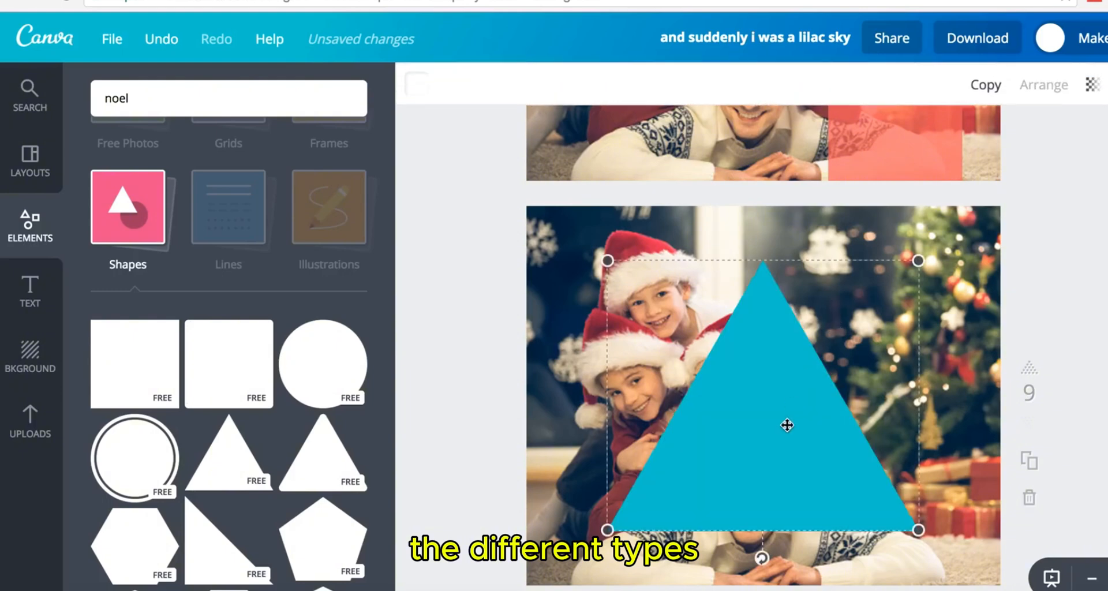
{"action": "left_click_drag", "start_coordinate": [769, 566], "coordinate": [900, 365]}
{"action": "left_click_drag", "start_coordinate": [822, 391], "coordinate": [928, 219]}
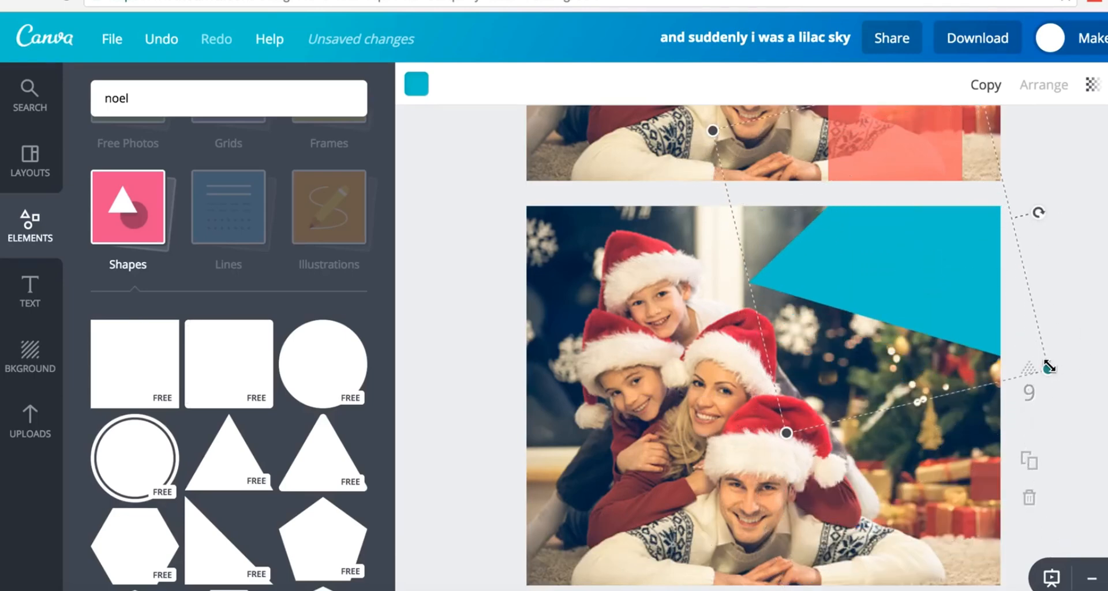
{"action": "left_click_drag", "start_coordinate": [1039, 210], "coordinate": [1045, 328]}
{"action": "left_click_drag", "start_coordinate": [934, 322], "coordinate": [981, 327]}
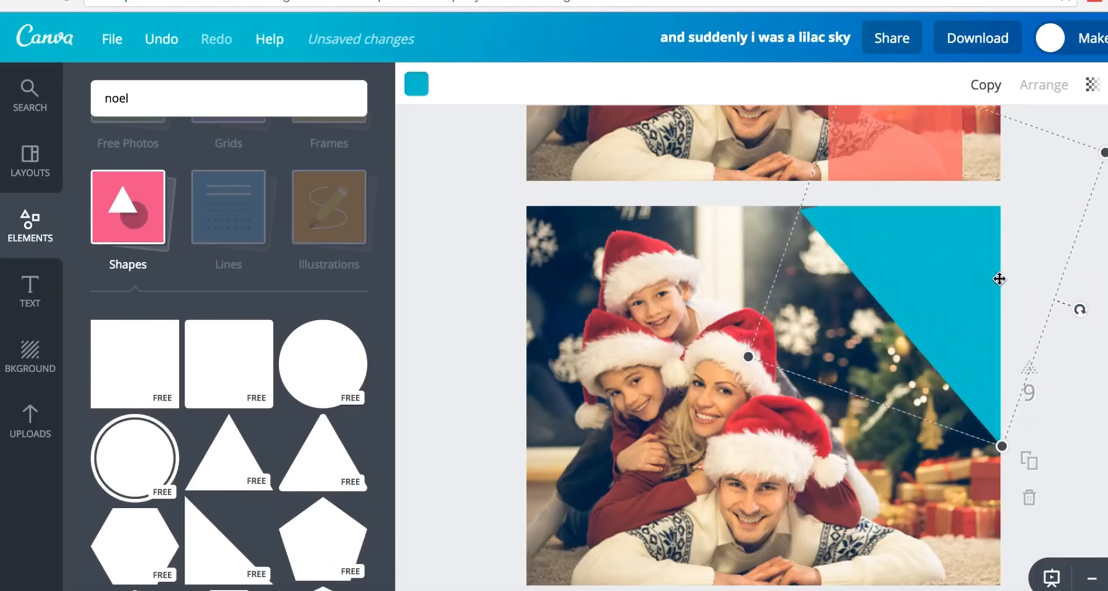
{"action": "left_click_drag", "start_coordinate": [741, 355], "coordinate": [645, 410]}
{"action": "left_click_drag", "start_coordinate": [971, 319], "coordinate": [999, 285]}
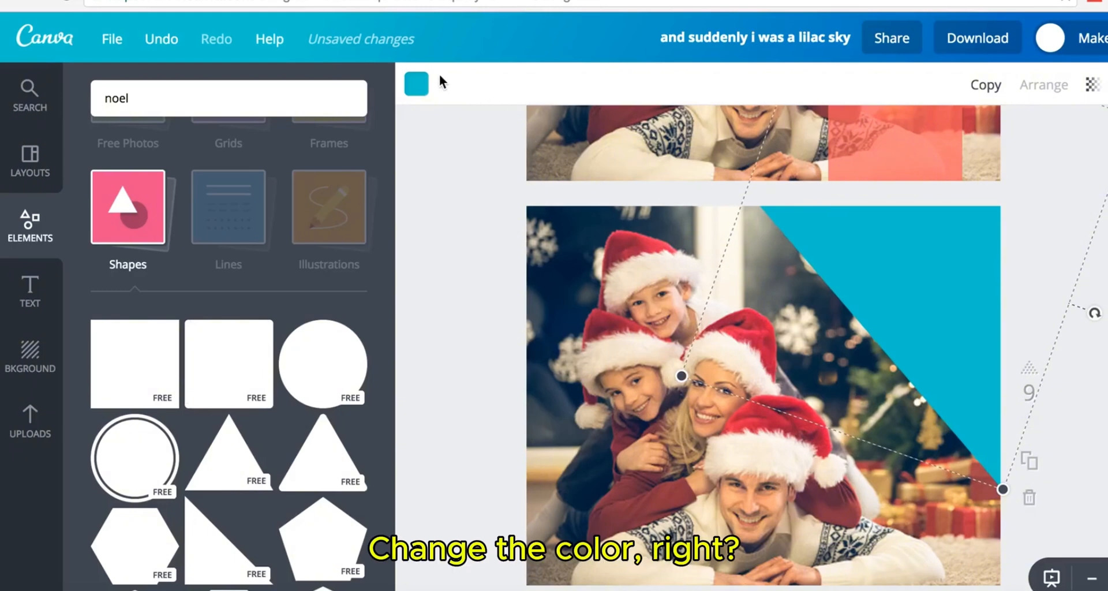
- Recolour the triangle coral red from the palette
{"action": "left_click", "coordinate": [422, 88]}
{"action": "left_click", "coordinate": [430, 404]}
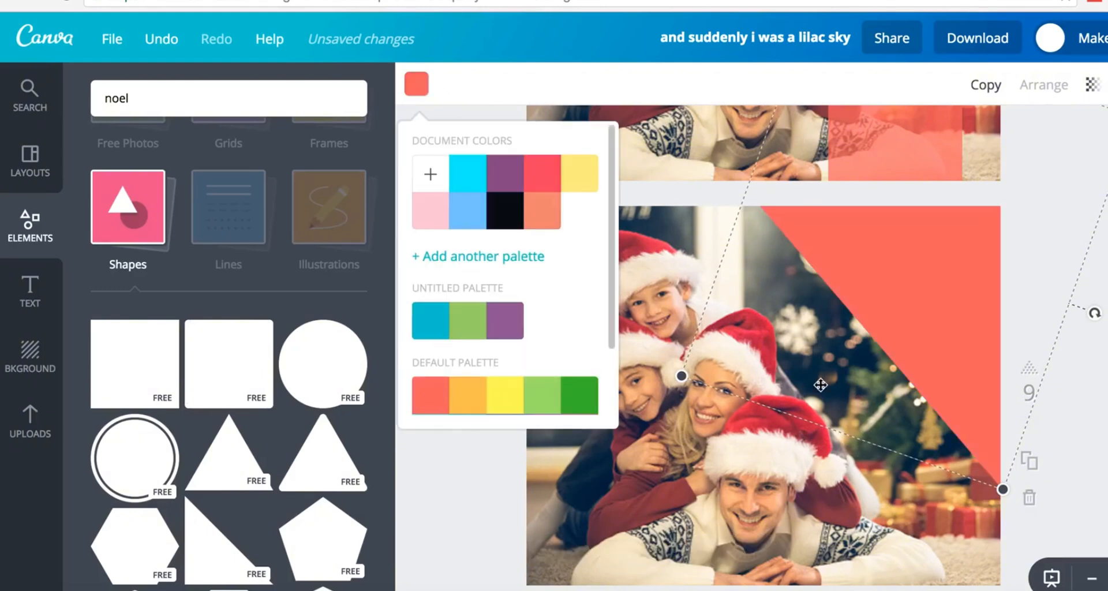
{"action": "left_click", "coordinate": [1016, 239]}
{"action": "scroll", "coordinate": [1016, 239], "scroll_direction": "up", "scroll_amount": 2}
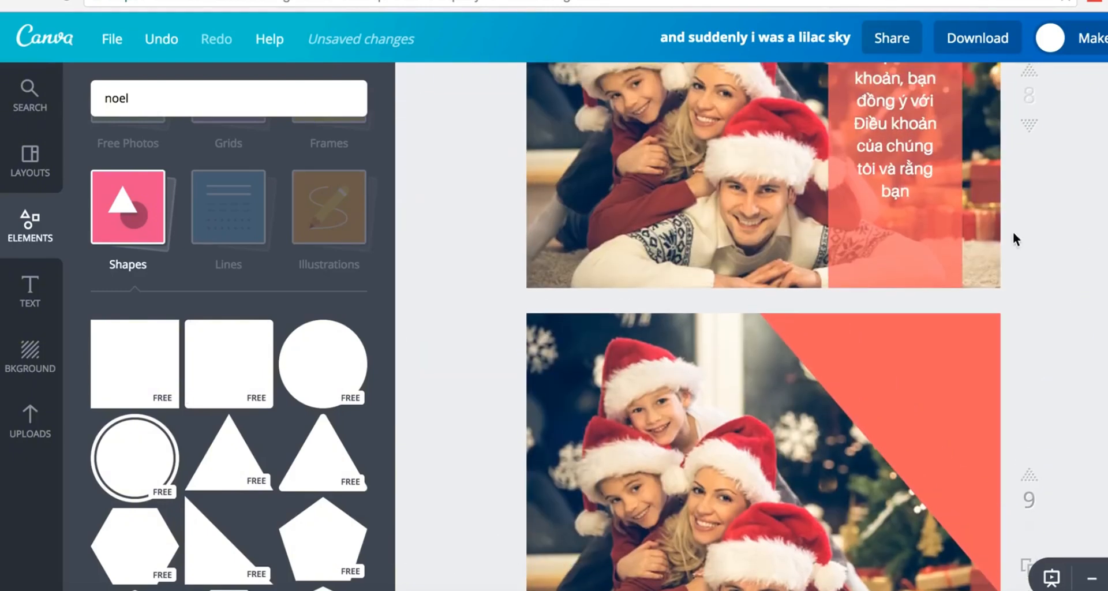
- Paste page 8's white Vietnamese text onto page 9 and move it to the top-right triangle
{"action": "left_click", "coordinate": [884, 147]}
{"action": "scroll", "coordinate": [885, 147], "scroll_direction": "up", "scroll_amount": 6}
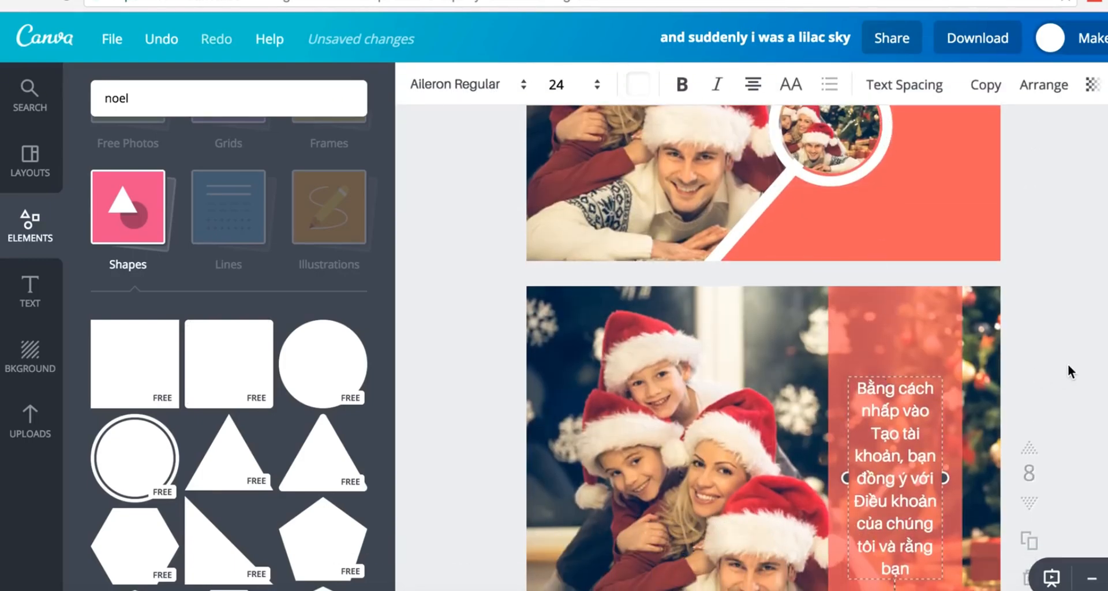
{"action": "scroll", "coordinate": [1068, 364], "scroll_direction": "down", "scroll_amount": 5}
{"action": "scroll", "coordinate": [1065, 370], "scroll_direction": "down", "scroll_amount": 3}
{"action": "left_click", "coordinate": [926, 351]}
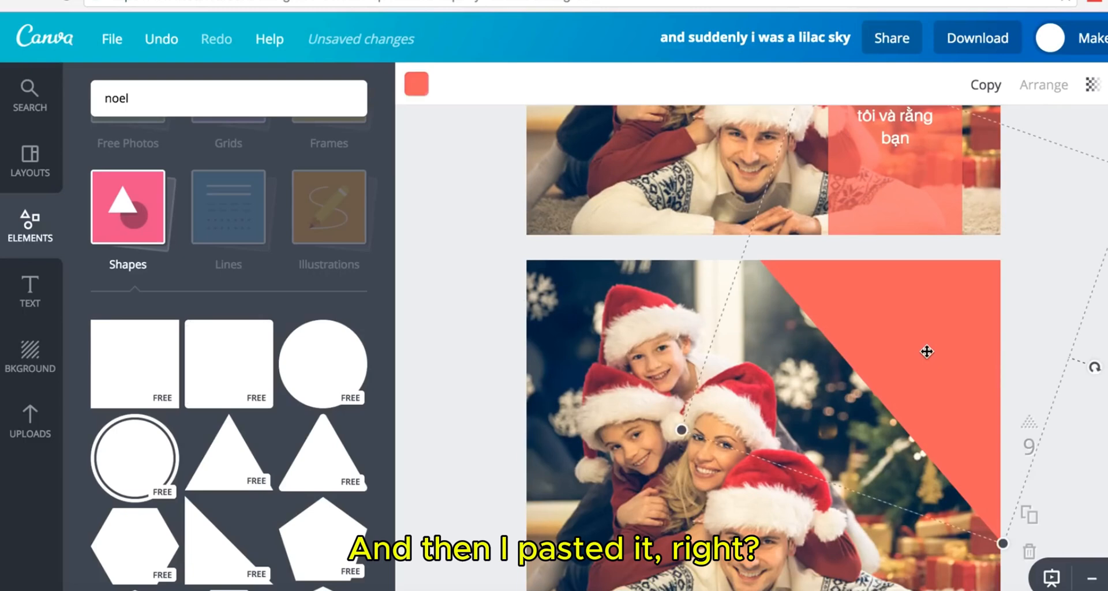
{"action": "type", "text": "Bằng cách nhấp vào Tạo tài khoản, bạn đồng ý với Điều khoản của chúng tôi và rằng bạn"}
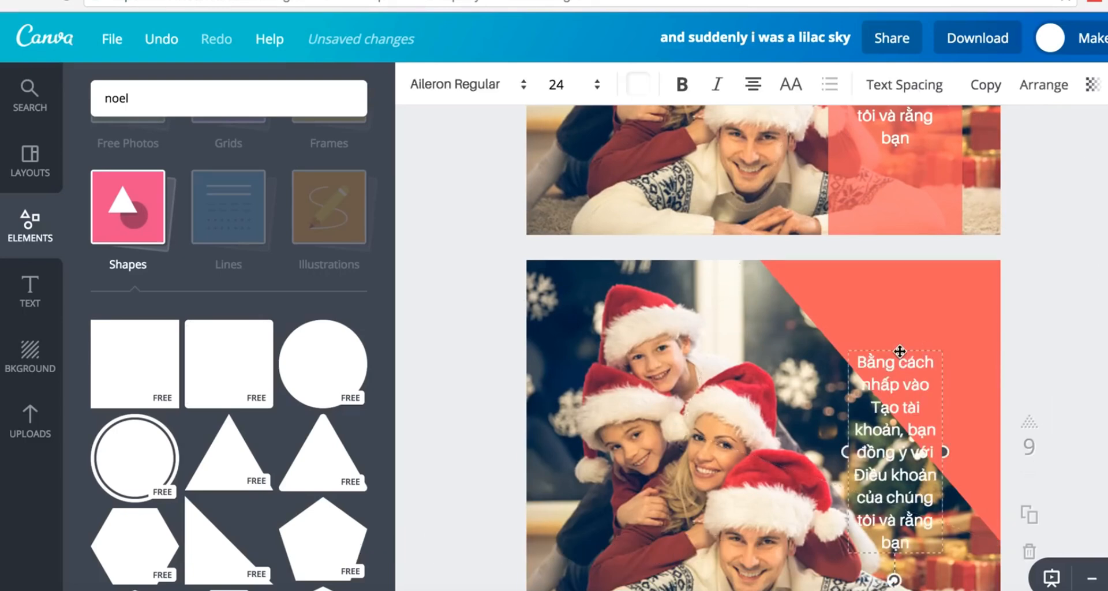
{"action": "left_click_drag", "start_coordinate": [900, 351], "coordinate": [941, 264]}
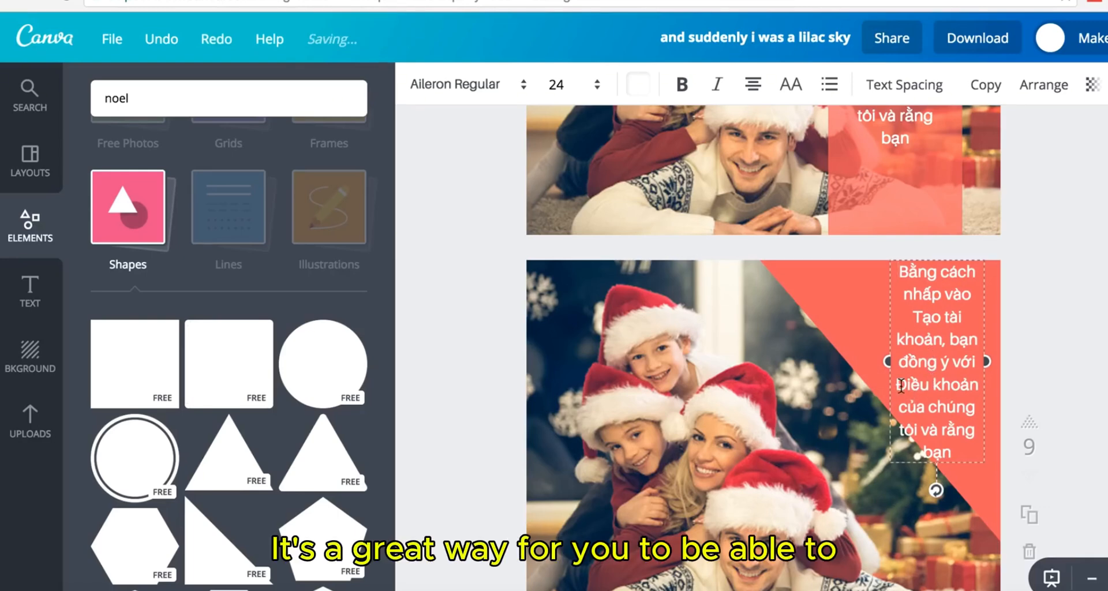
- Trim the text's last lines so it ends at 'đồng ý với', and nudge it slightly lower
{"action": "left_click_drag", "start_coordinate": [901, 386], "coordinate": [972, 449]}
{"action": "key", "text": "BackSpace"}
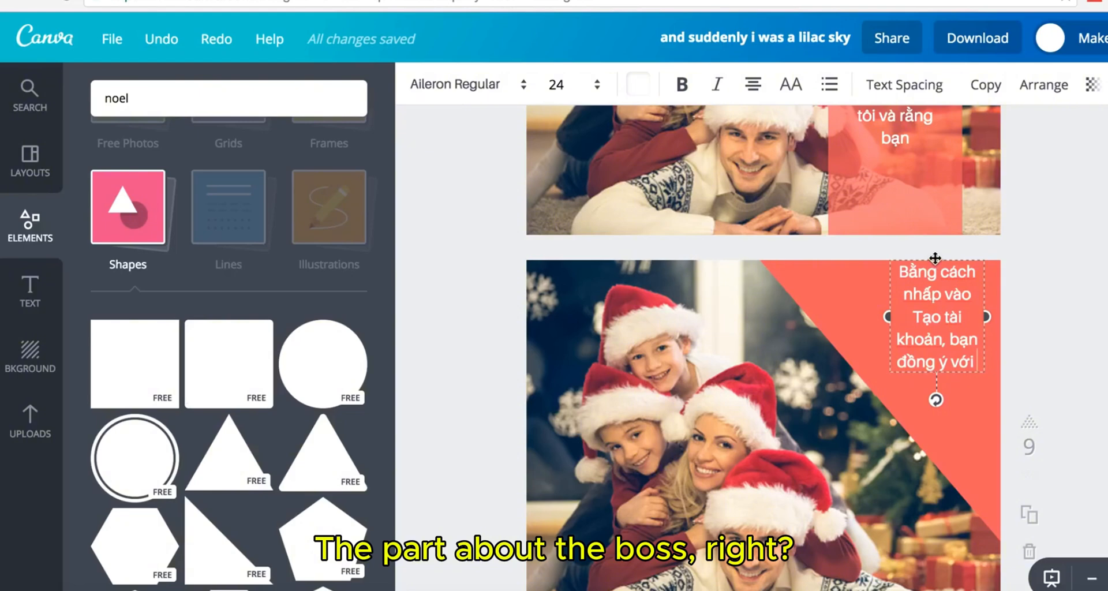
{"action": "left_click_drag", "start_coordinate": [935, 258], "coordinate": [935, 285]}
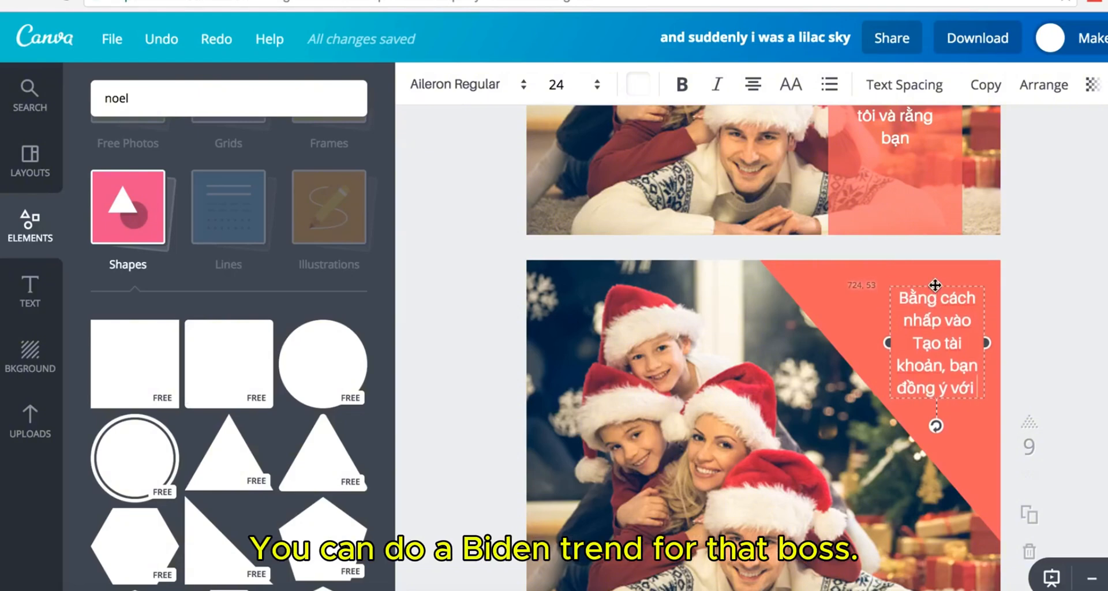
{"action": "left_click", "coordinate": [1097, 293]}
{"action": "scroll", "coordinate": [1104, 293], "scroll_direction": "down", "scroll_amount": 2}
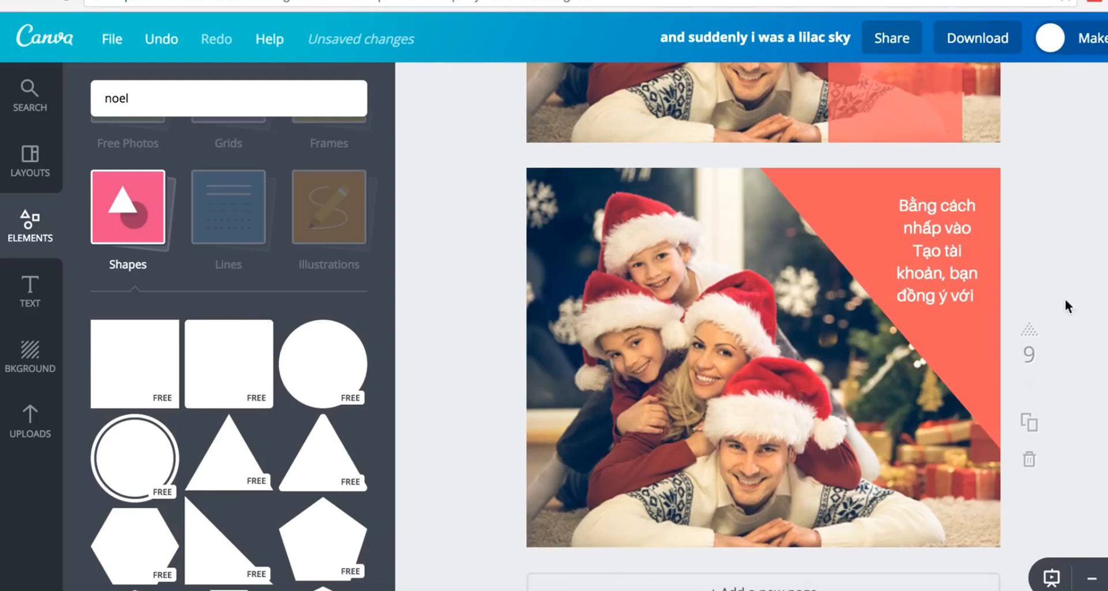
{"action": "scroll", "coordinate": [253, 408], "scroll_direction": "down", "scroll_amount": 5}
- Add a heart near page 9's bottom-right, colour it coral red and shrink it
{"action": "scroll", "coordinate": [253, 407], "scroll_direction": "down", "scroll_amount": 4}
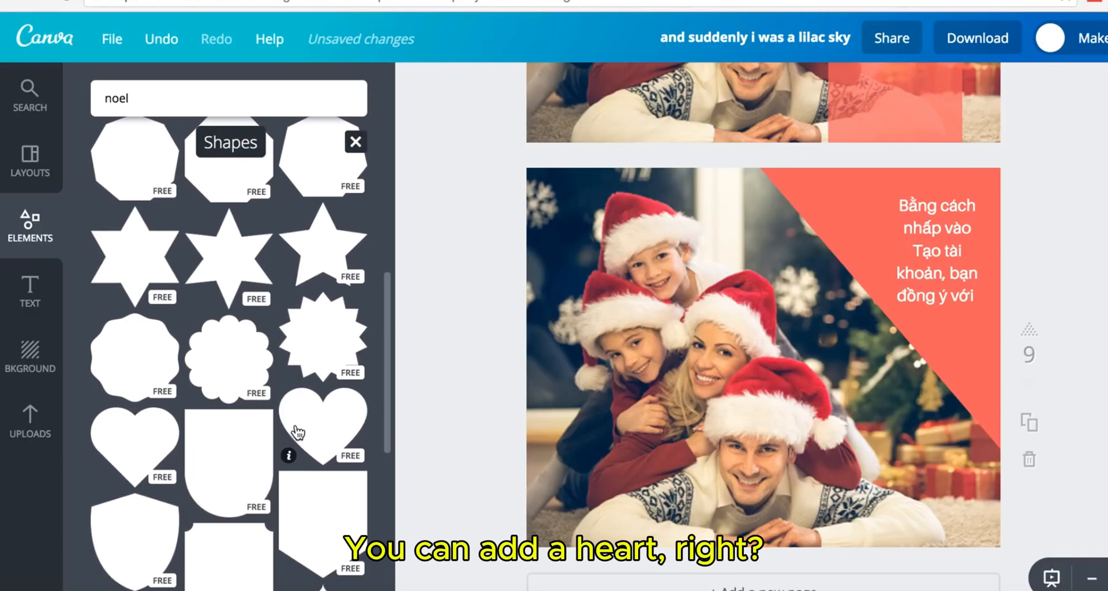
{"action": "left_click_drag", "start_coordinate": [536, 404], "coordinate": [912, 504]}
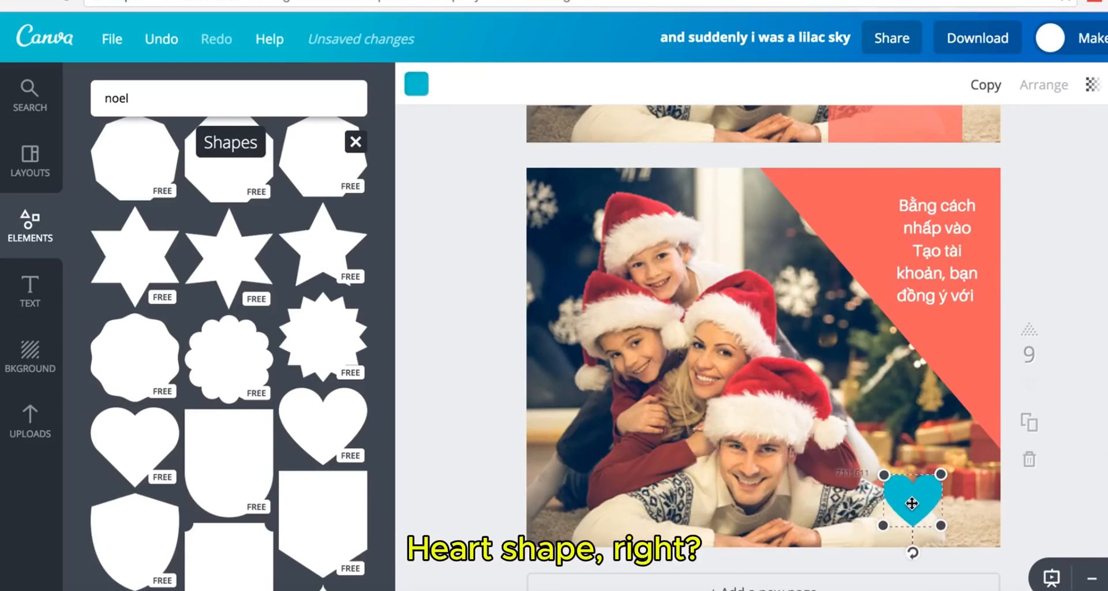
{"action": "left_click", "coordinate": [416, 85]}
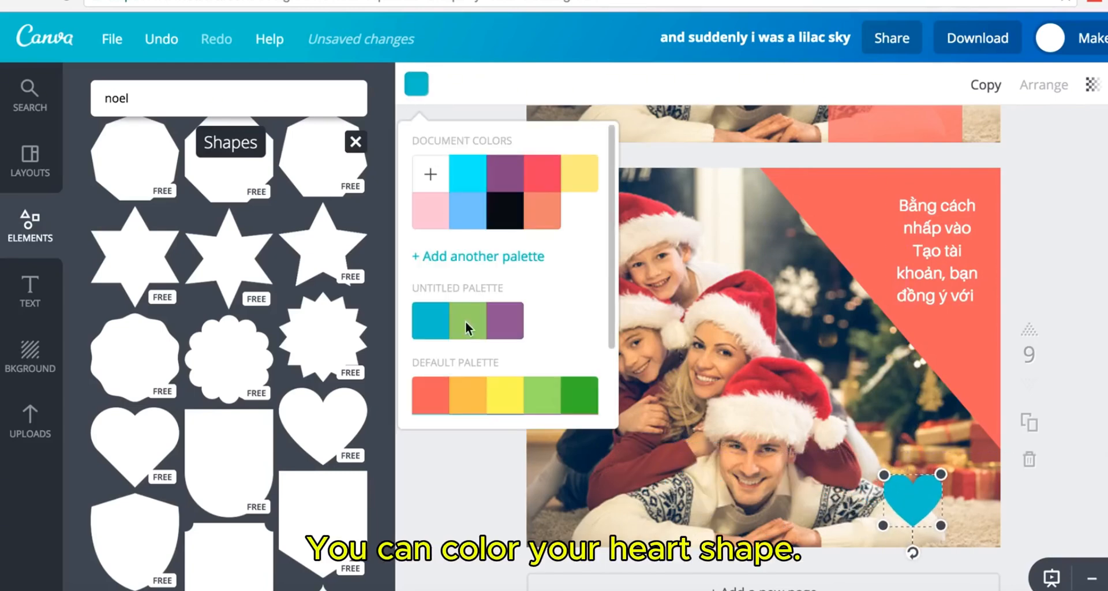
{"action": "left_click", "coordinate": [429, 406]}
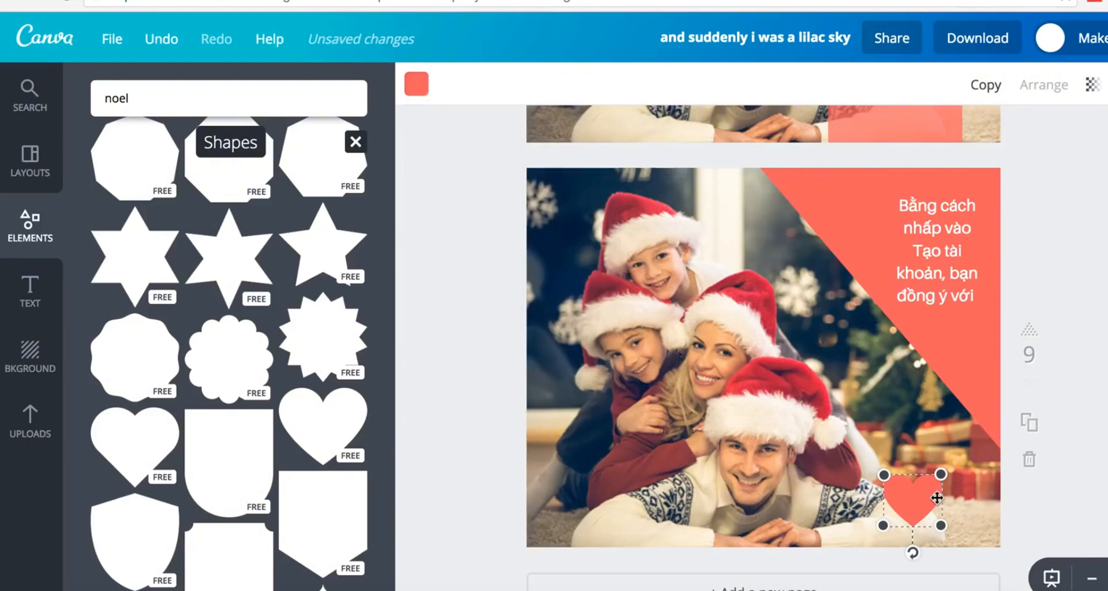
{"action": "left_click_drag", "start_coordinate": [942, 475], "coordinate": [920, 502]}
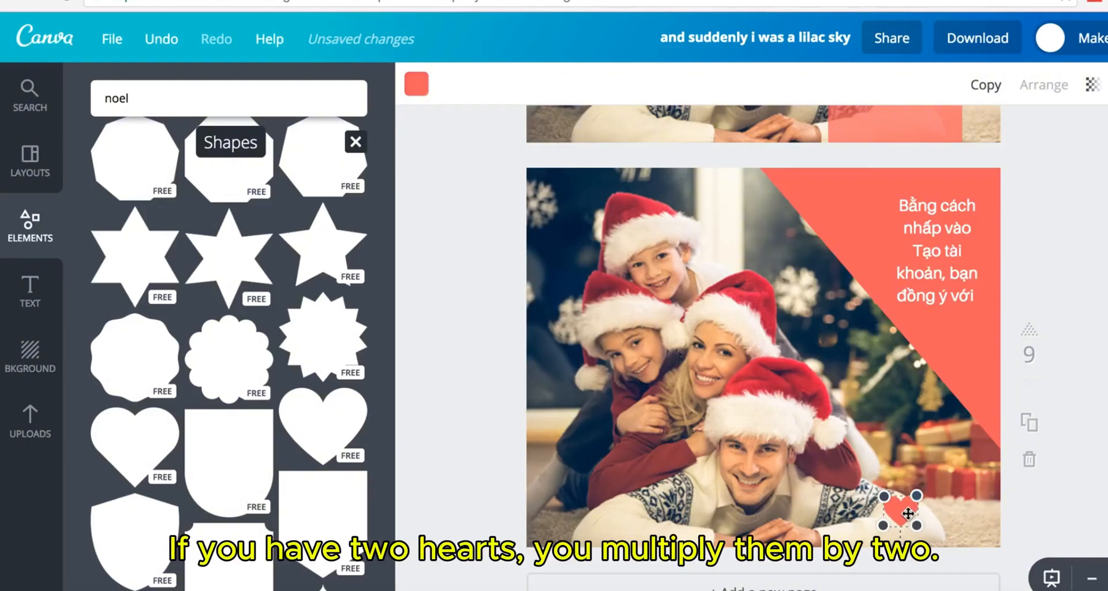
- Duplicate the heart twice with Ctrl+D and cluster the three hearts on the gifts
{"action": "key", "text": "ctrl+d"}
{"action": "left_click_drag", "start_coordinate": [921, 524], "coordinate": [936, 481]}
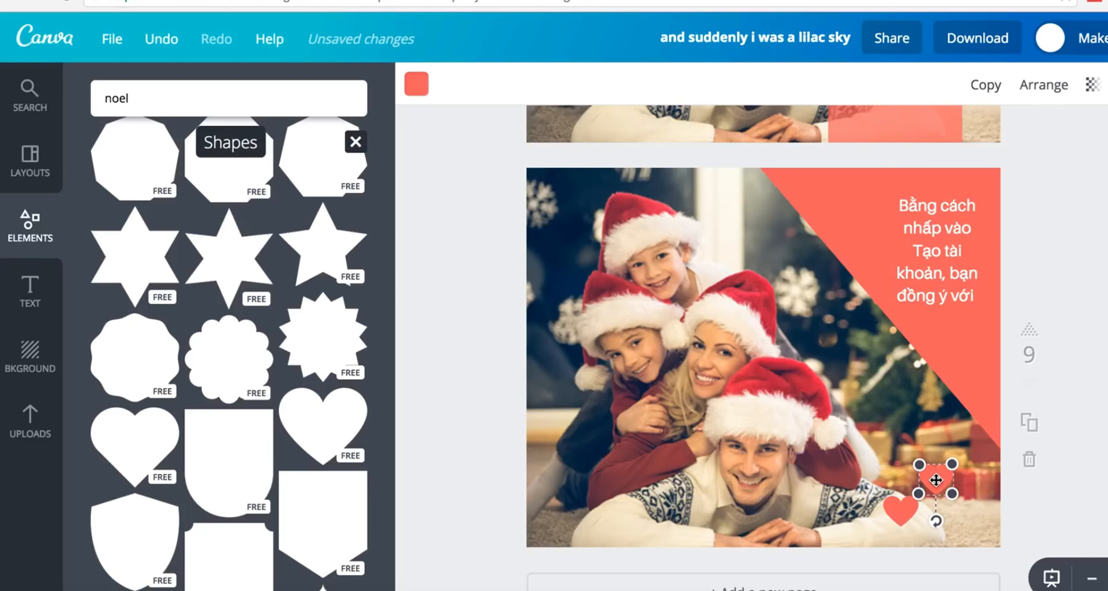
{"action": "key", "text": "ctrl+d"}
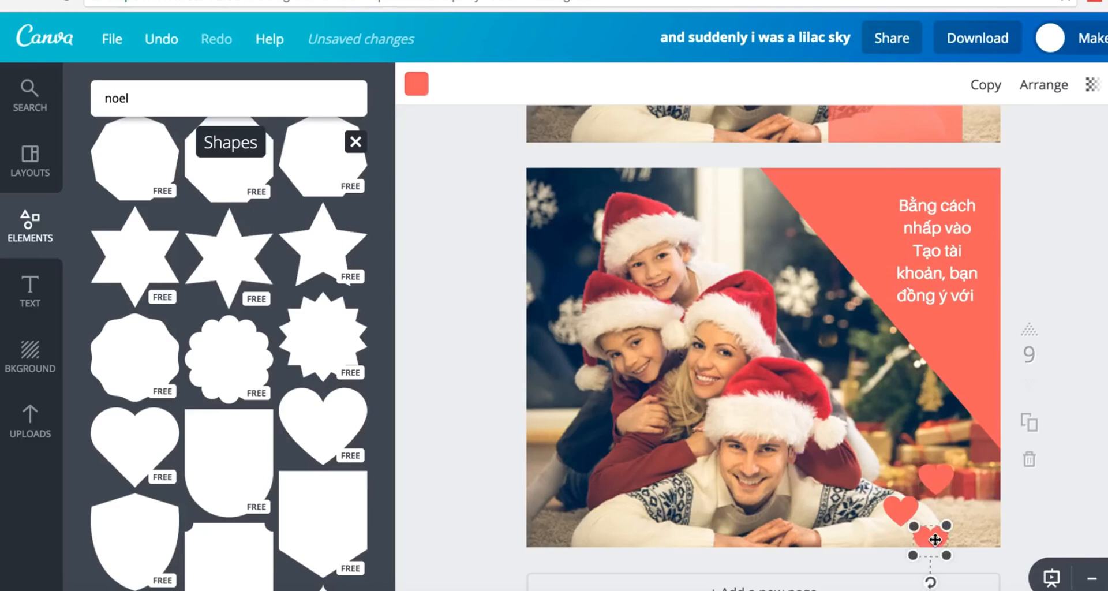
{"action": "left_click_drag", "start_coordinate": [935, 540], "coordinate": [947, 516]}
{"action": "left_click", "coordinate": [1059, 510]}
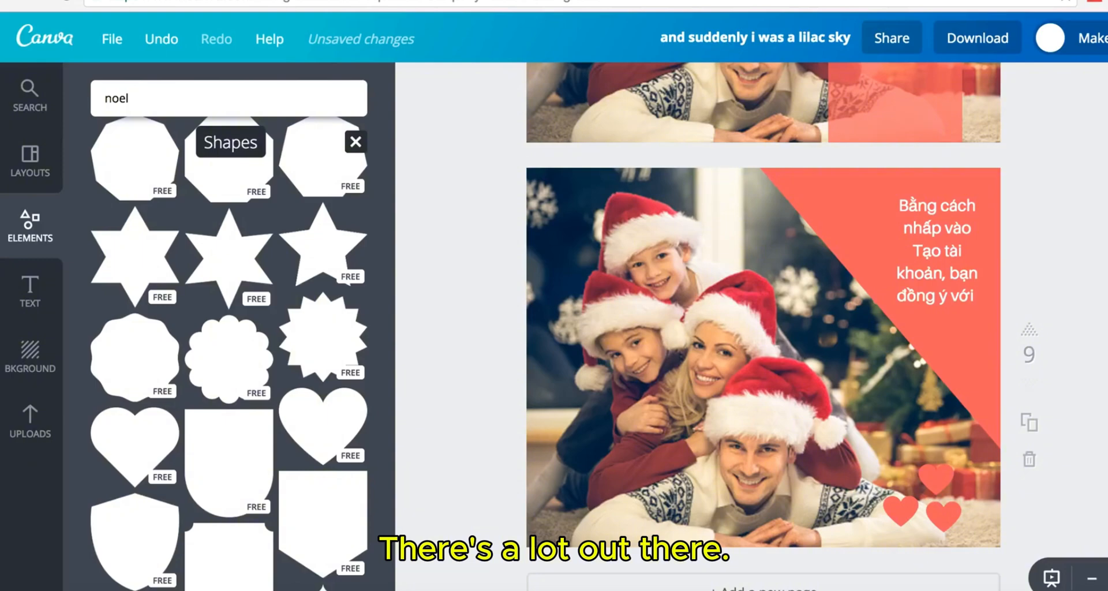
{"action": "scroll", "coordinate": [757, 421], "scroll_direction": "down", "scroll_amount": 2}
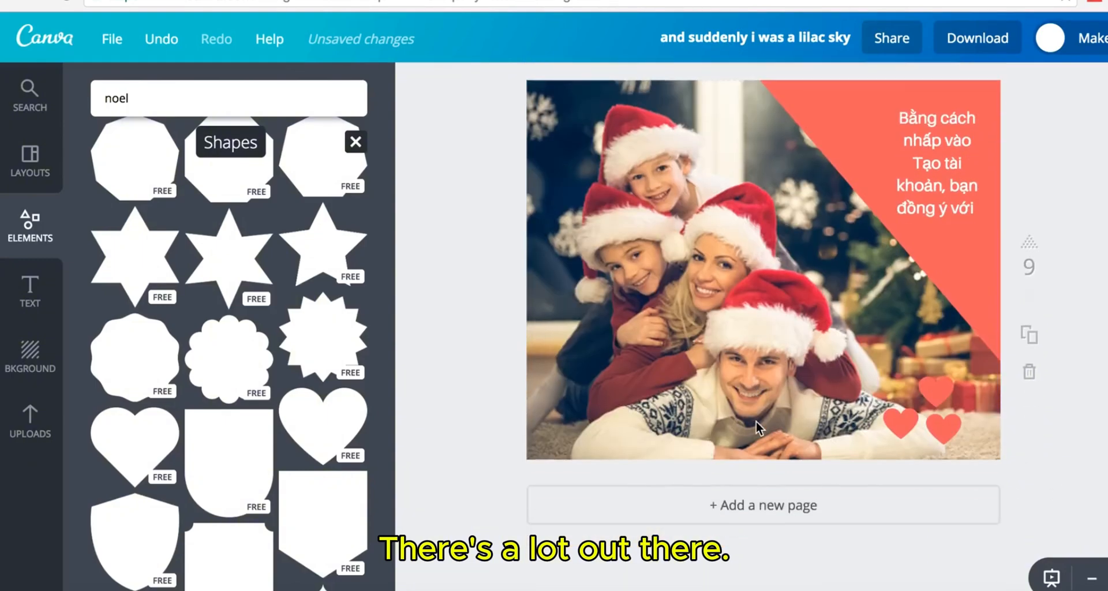
- Add page 10 and shrink the family photo, centring it on the page
{"action": "left_click", "coordinate": [755, 521]}
{"action": "left_click", "coordinate": [780, 325]}
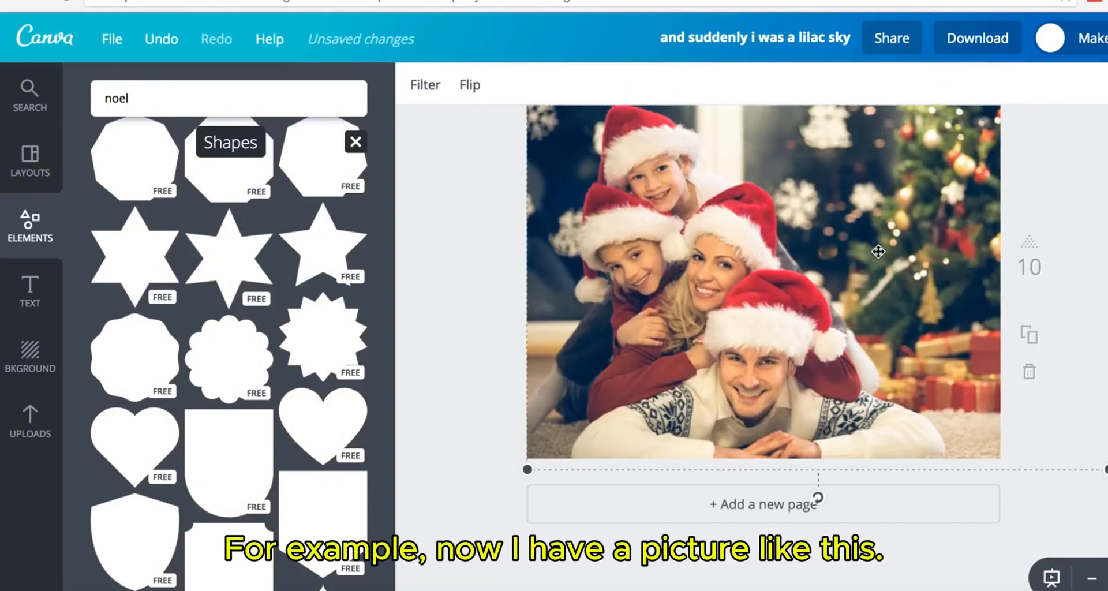
{"action": "scroll", "coordinate": [878, 252], "scroll_direction": "up", "scroll_amount": 1}
{"action": "scroll", "coordinate": [878, 252], "scroll_direction": "up", "scroll_amount": 1}
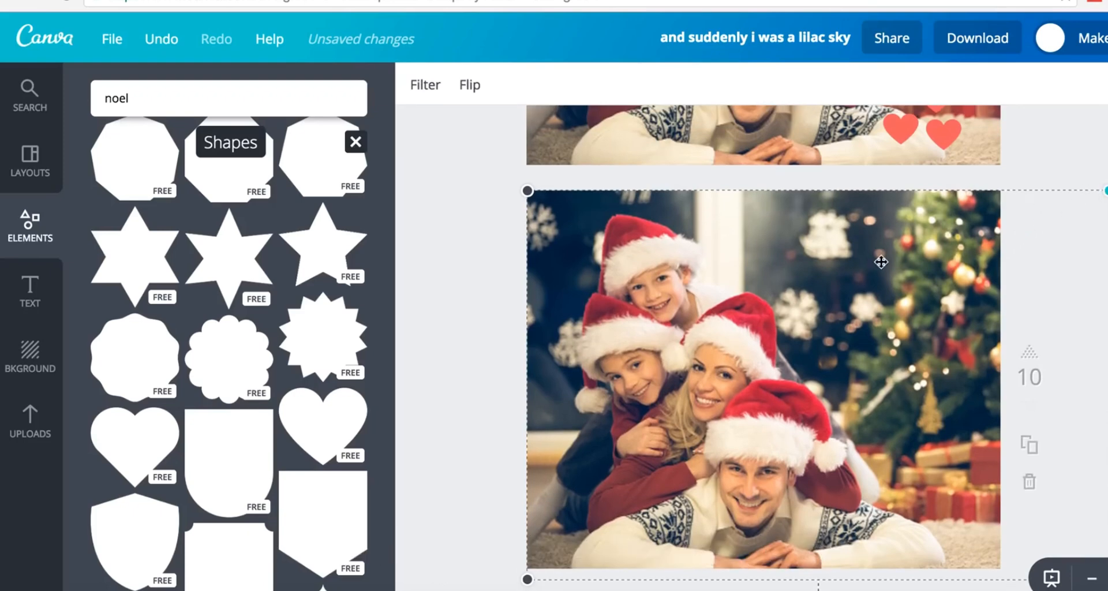
{"action": "left_click_drag", "start_coordinate": [881, 262], "coordinate": [689, 347]}
{"action": "left_click_drag", "start_coordinate": [638, 471], "coordinate": [756, 287]}
{"action": "left_click", "coordinate": [591, 396]}
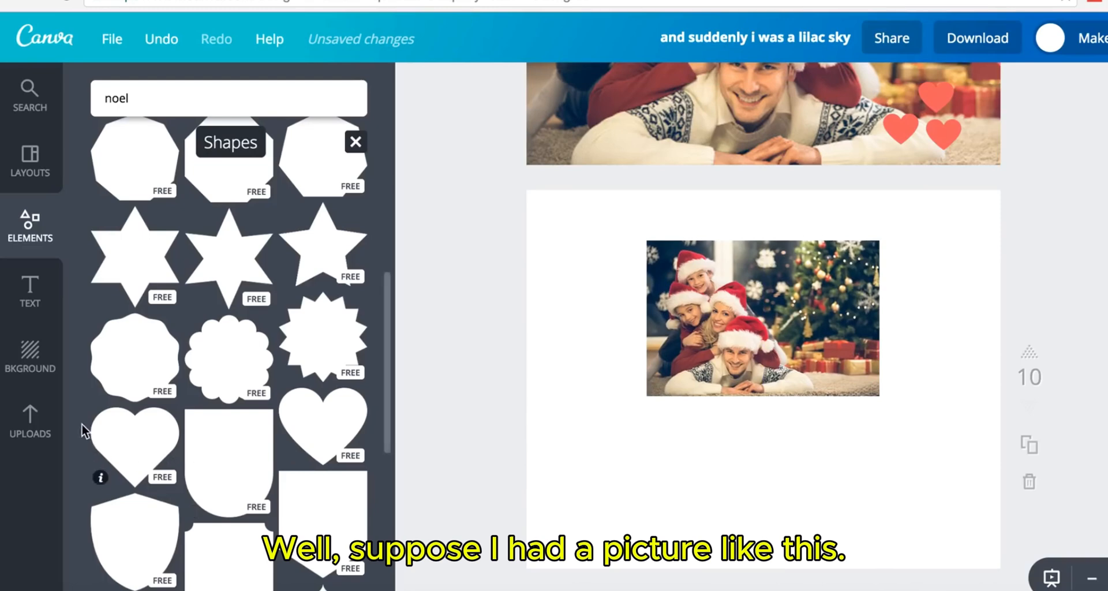
- Set page 10's background to blue, then coral, and move the photo slightly lower
{"action": "left_click", "coordinate": [34, 360]}
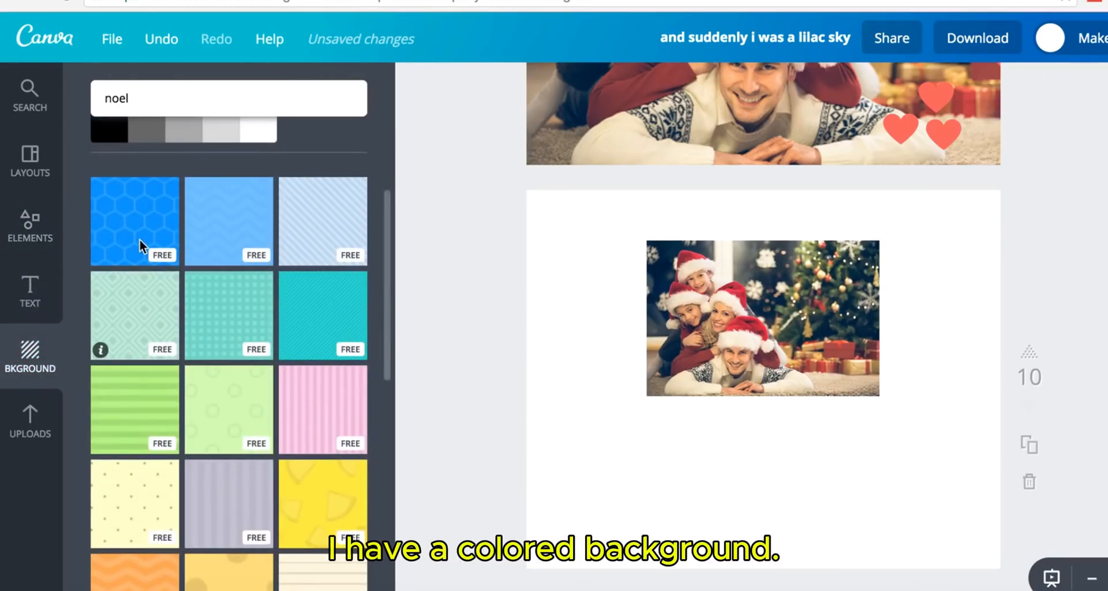
{"action": "scroll", "coordinate": [196, 225], "scroll_direction": "up", "scroll_amount": 2}
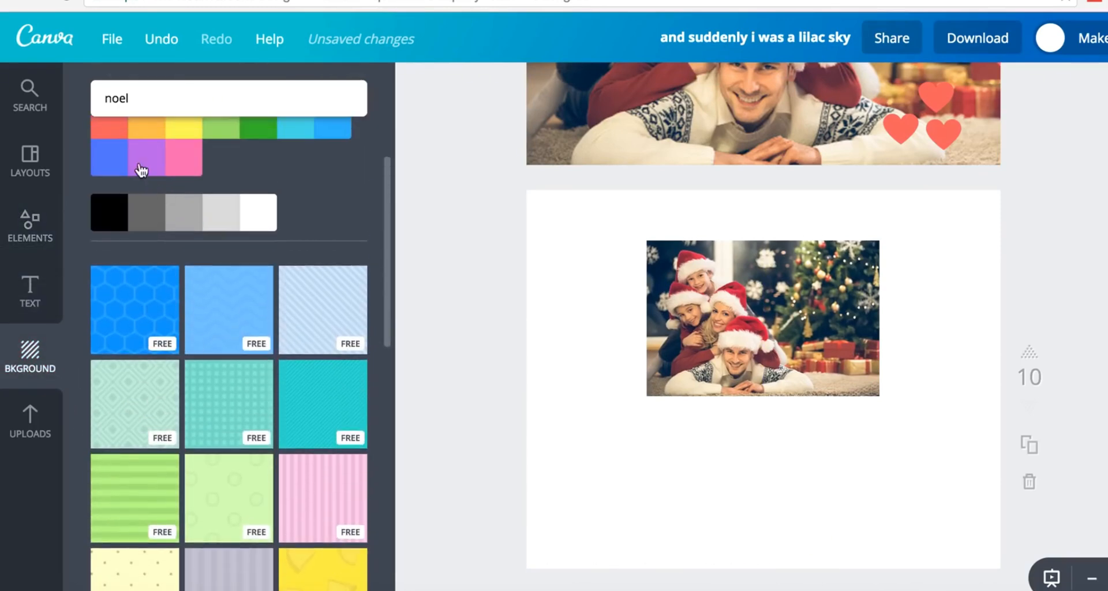
{"action": "scroll", "coordinate": [236, 176], "scroll_direction": "up", "scroll_amount": 2}
{"action": "scroll", "coordinate": [243, 193], "scroll_direction": "up", "scroll_amount": 2}
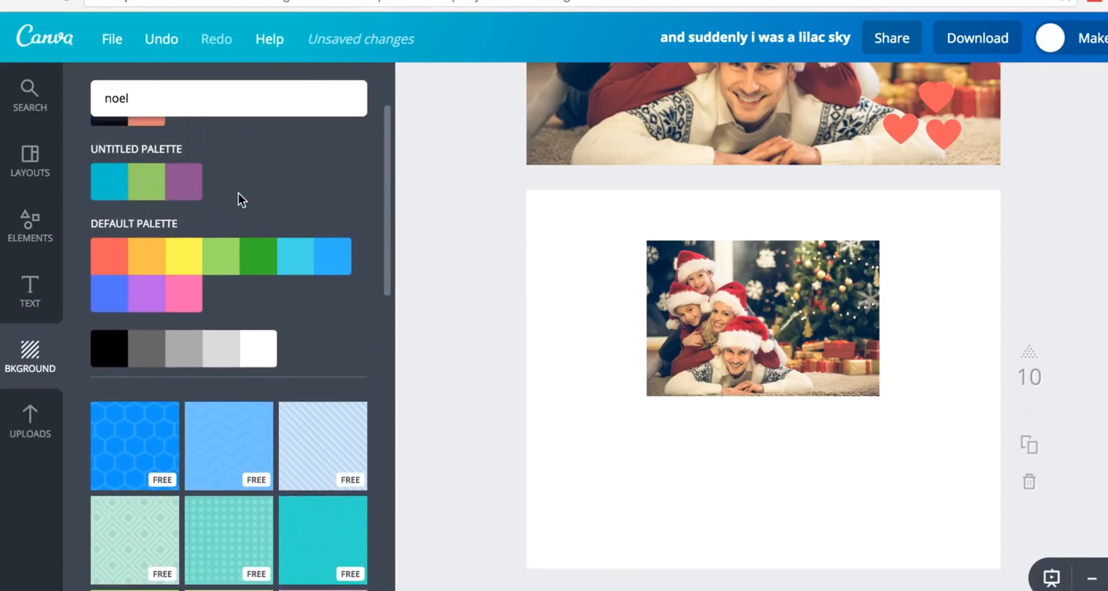
{"action": "left_click", "coordinate": [324, 265]}
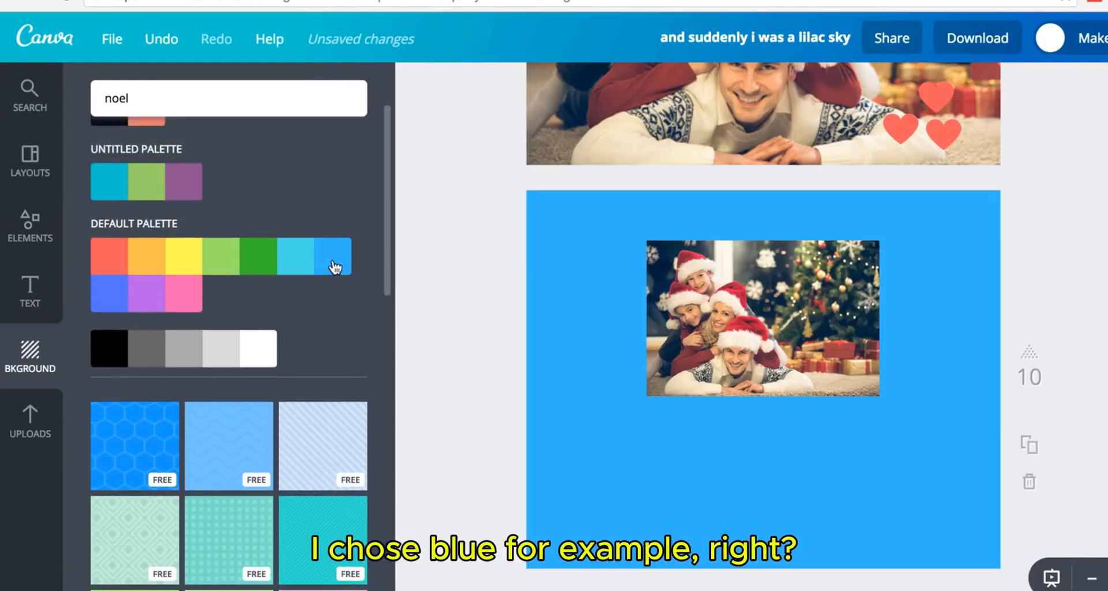
{"action": "left_click", "coordinate": [97, 267]}
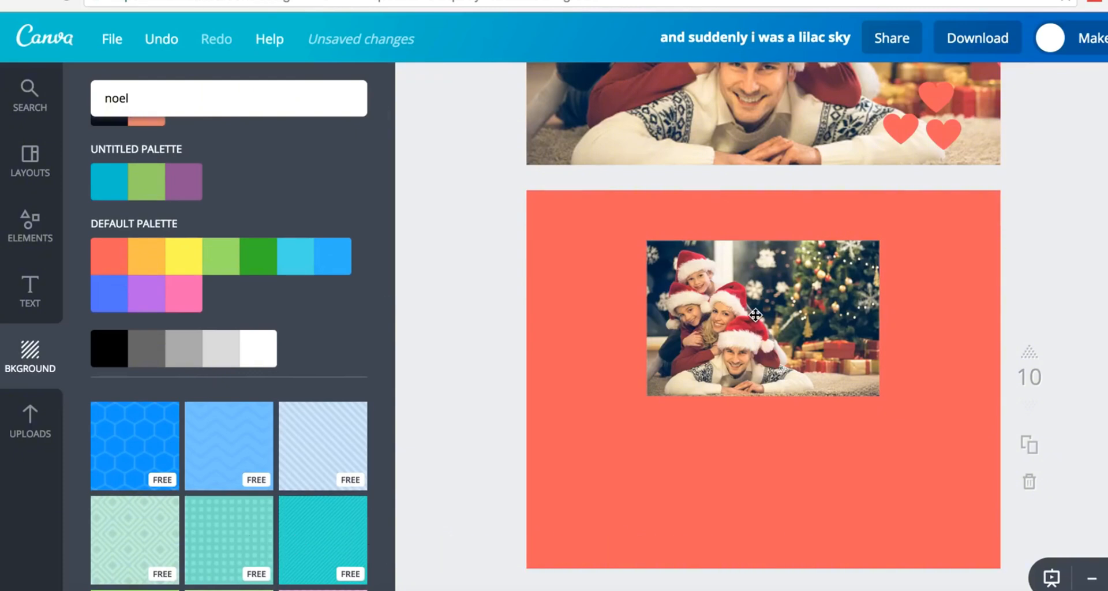
{"action": "left_click_drag", "start_coordinate": [755, 313], "coordinate": [755, 346]}
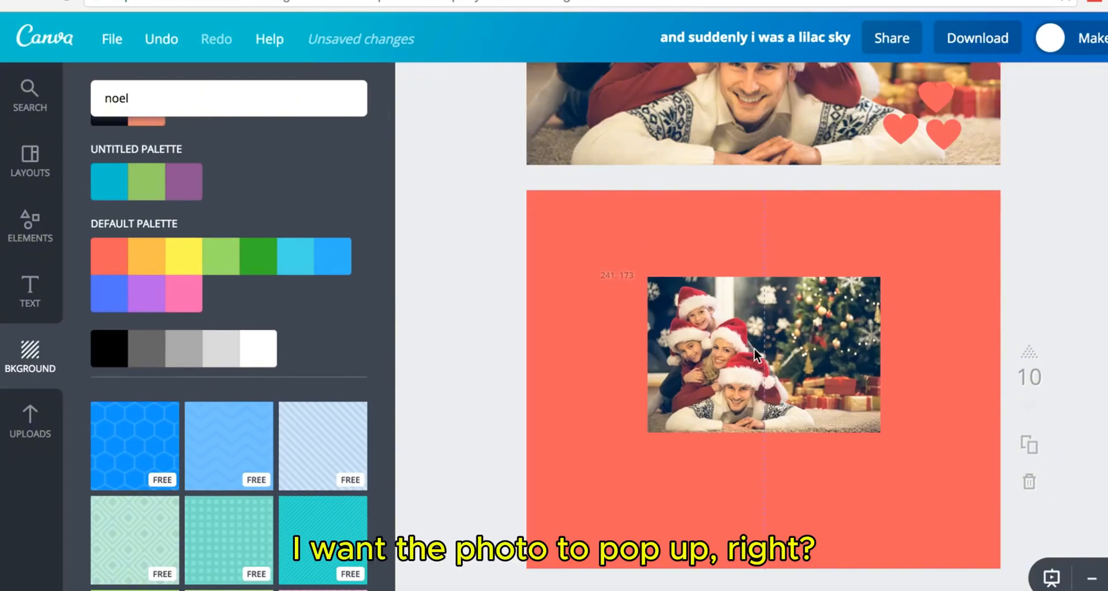
{"action": "left_click", "coordinate": [31, 225]}
- Add a square shape, send it to the back and fit it around the family photo
{"action": "scroll", "coordinate": [222, 261], "scroll_direction": "up", "scroll_amount": 5}
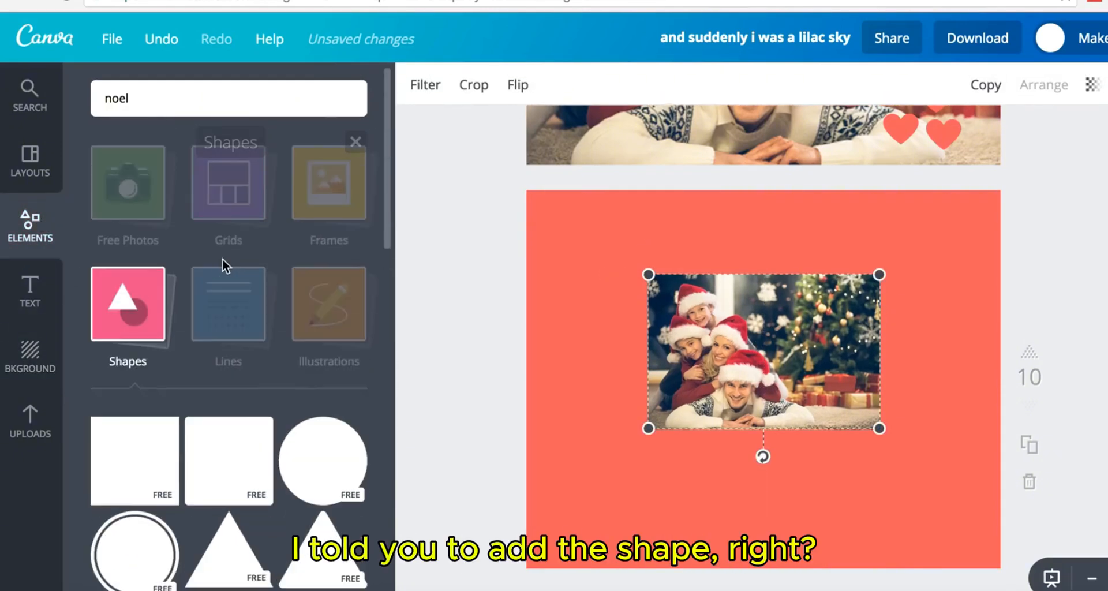
{"action": "left_click_drag", "start_coordinate": [152, 453], "coordinate": [728, 342]}
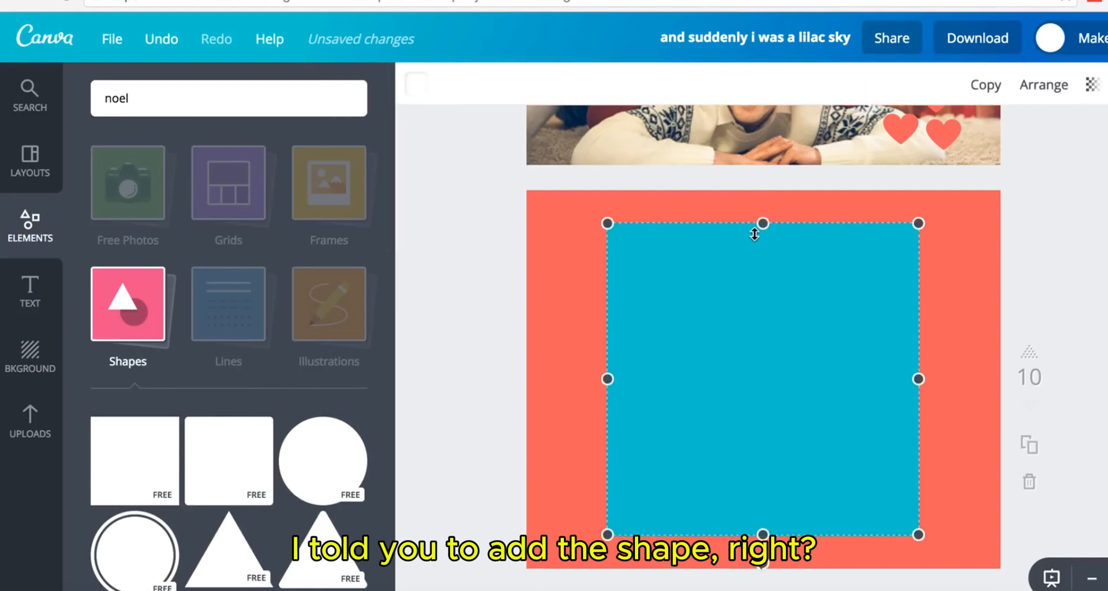
{"action": "left_click_drag", "start_coordinate": [763, 223], "coordinate": [762, 380]}
{"action": "left_click", "coordinate": [1045, 85]}
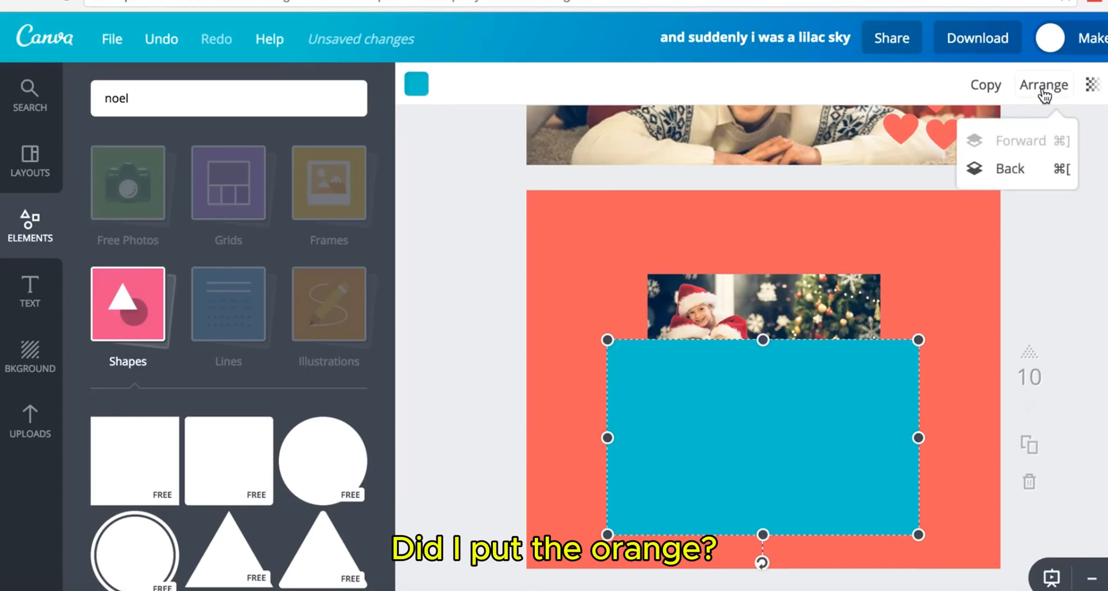
{"action": "left_click", "coordinate": [1009, 177]}
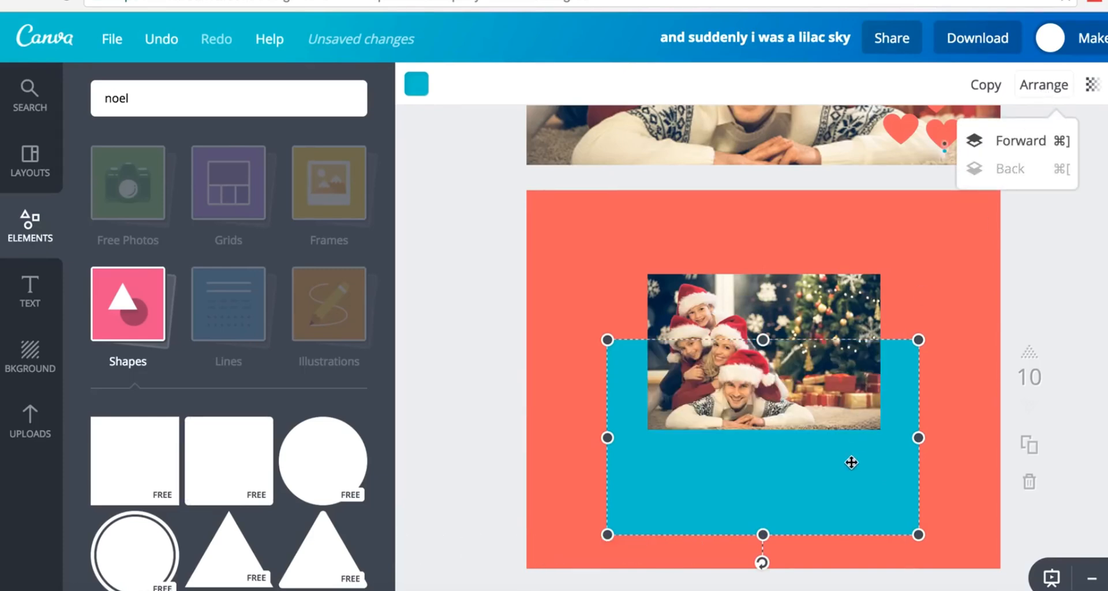
{"action": "left_click_drag", "start_coordinate": [852, 460], "coordinate": [856, 372]}
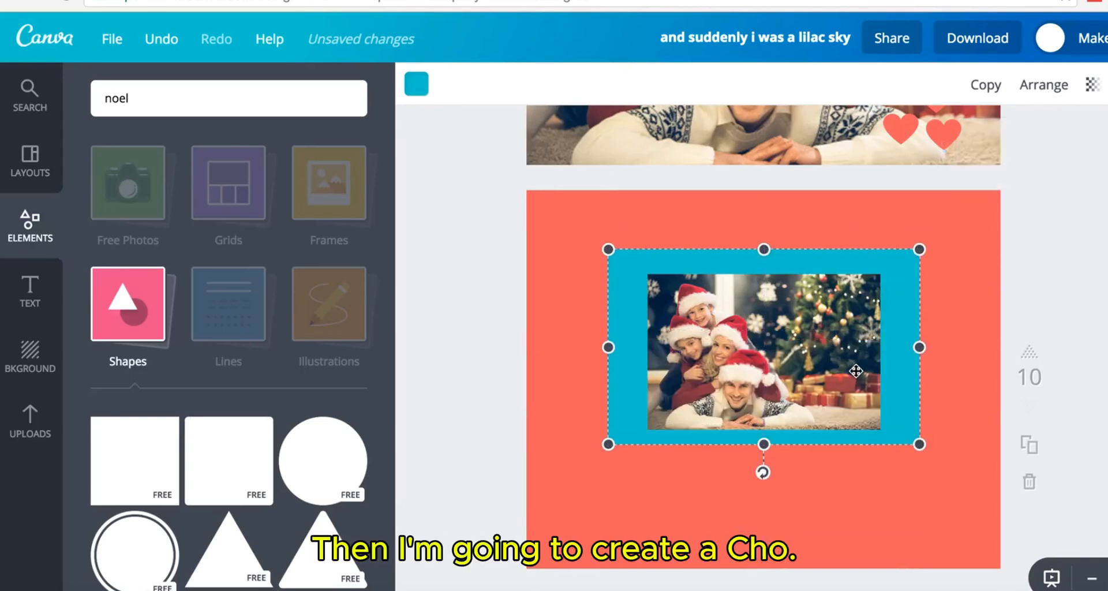
{"action": "left_click_drag", "start_coordinate": [919, 348], "coordinate": [898, 349]}
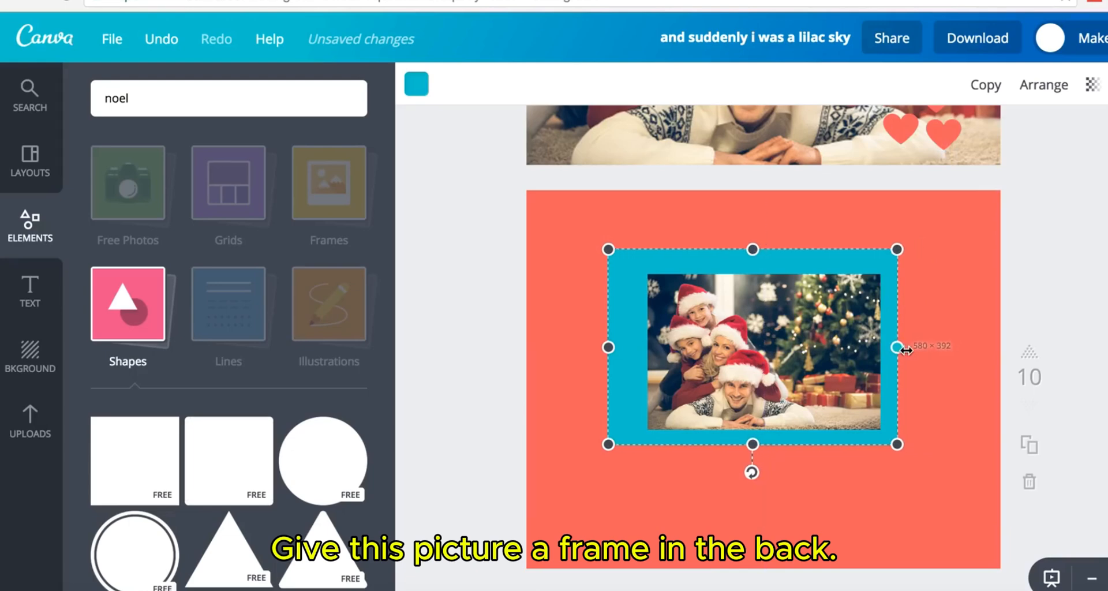
{"action": "left_click_drag", "start_coordinate": [609, 348], "coordinate": [633, 348]}
{"action": "left_click_drag", "start_coordinate": [765, 251], "coordinate": [765, 259]}
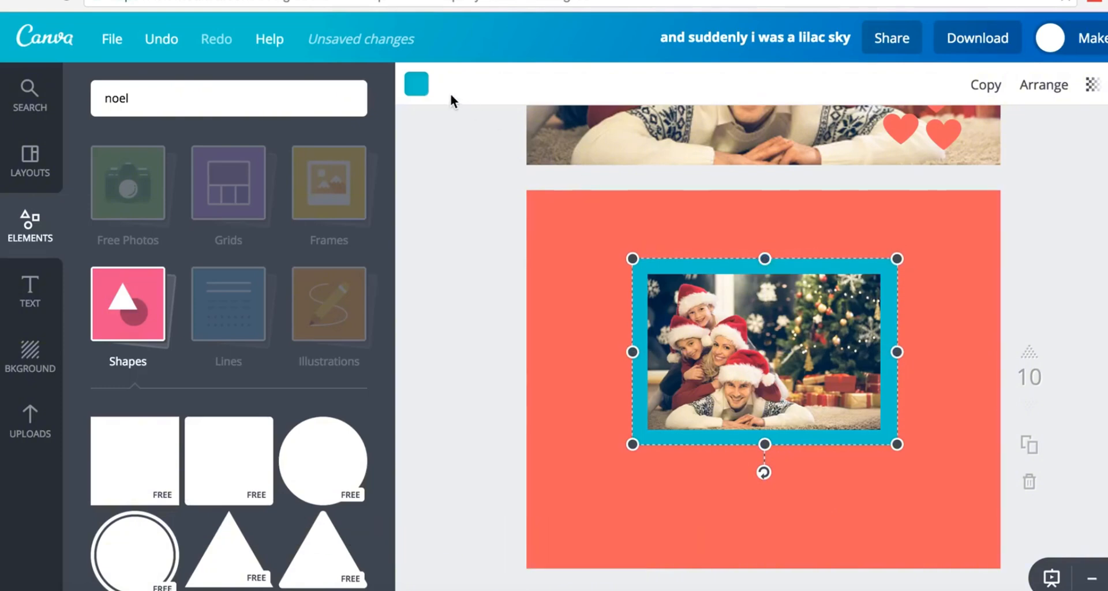
- Colour the frame rectangle white, then reselect the family photo
{"action": "left_click", "coordinate": [423, 91]}
{"action": "scroll", "coordinate": [592, 375], "scroll_direction": "down", "scroll_amount": 2}
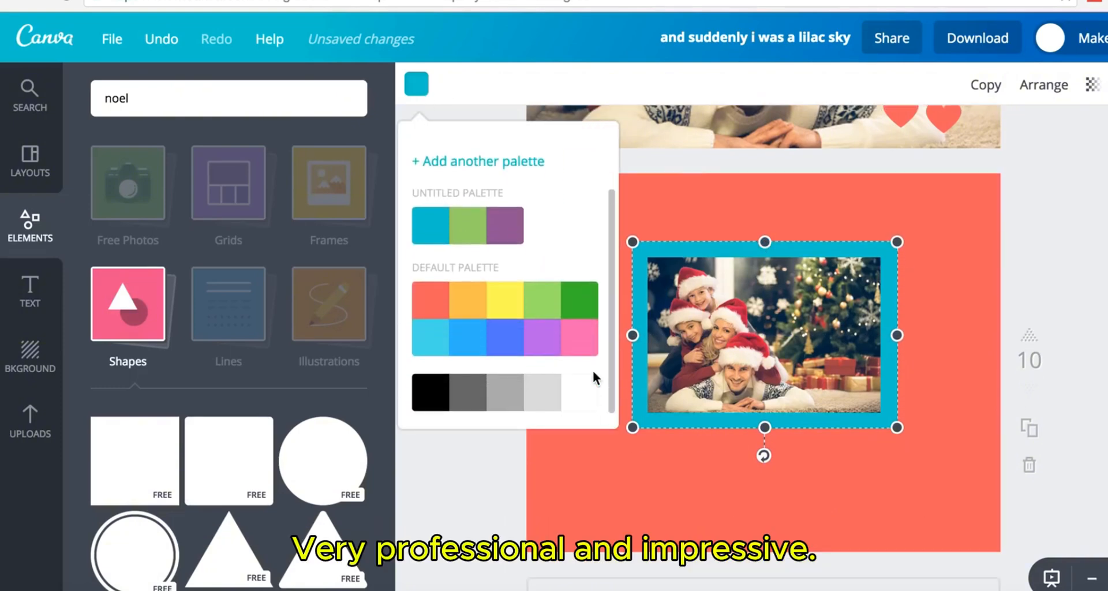
{"action": "left_click", "coordinate": [583, 396]}
{"action": "key", "text": "Escape"}
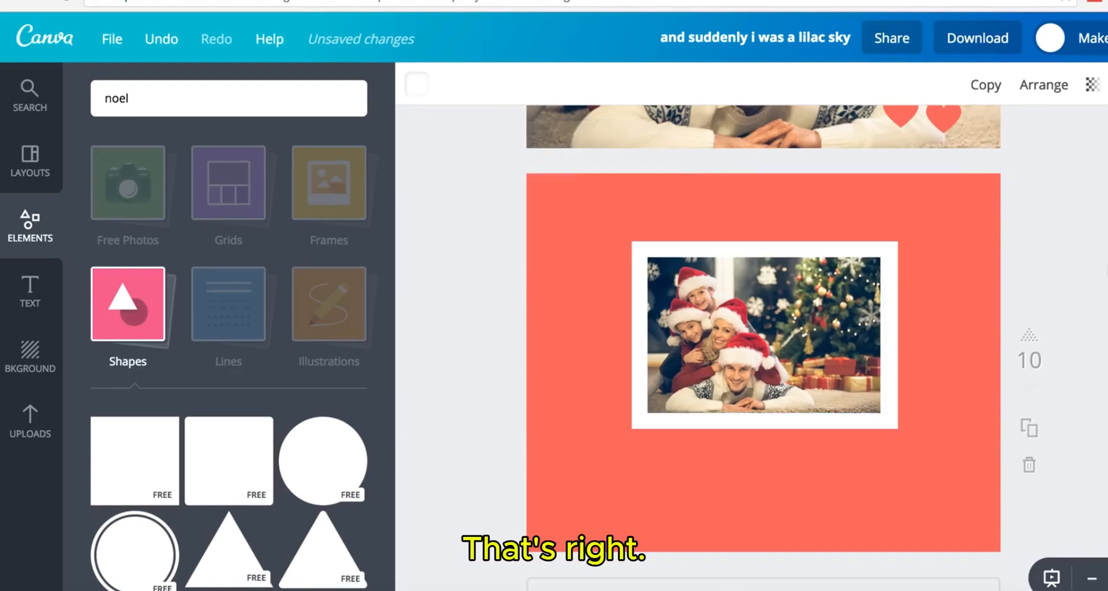
{"action": "left_click", "coordinate": [791, 324]}
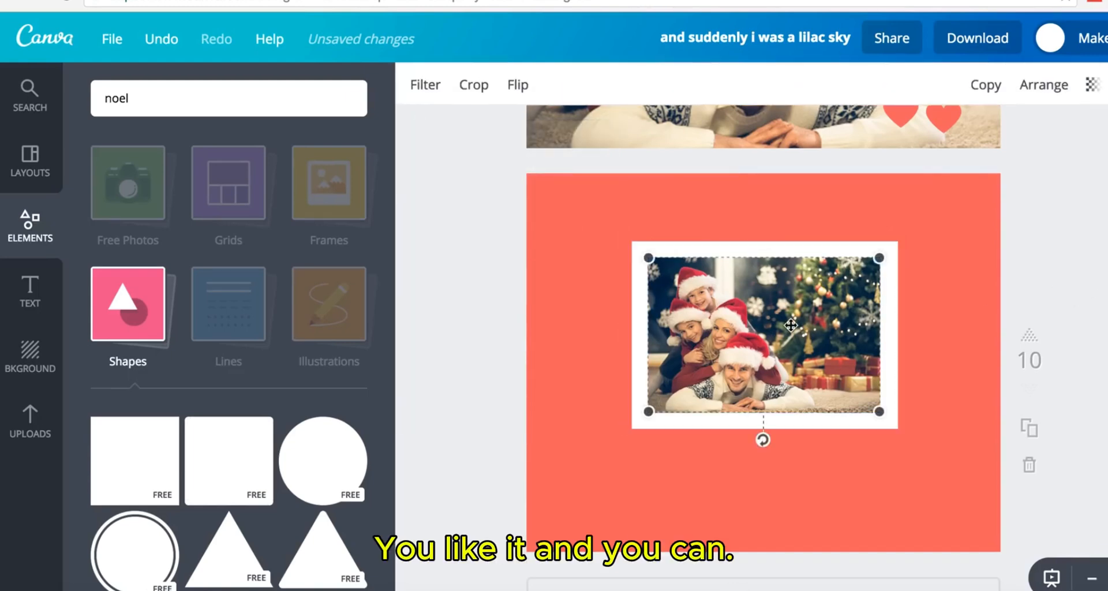
- Tilt the family photo to 333° and move it toward the page's left
{"action": "left_click", "coordinate": [638, 301], "text": "shift"}
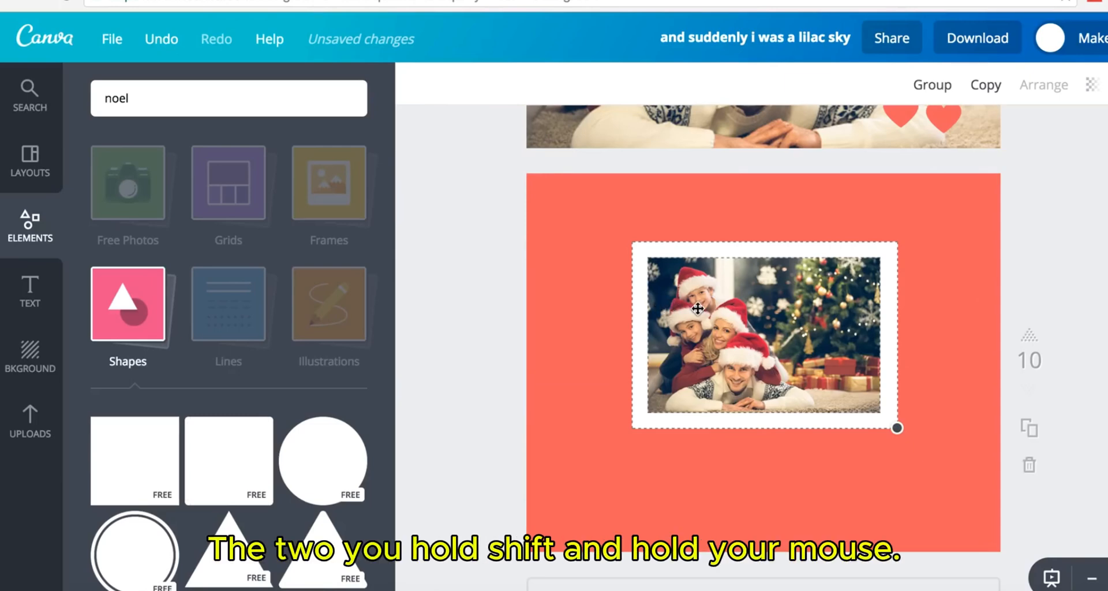
{"action": "left_click", "coordinate": [821, 376]}
{"action": "left_click_drag", "start_coordinate": [762, 439], "coordinate": [804, 401]}
{"action": "left_click_drag", "start_coordinate": [763, 334], "coordinate": [676, 318]}
- Tilt the white frame to 322° and move it behind the photo
{"action": "left_click", "coordinate": [865, 396]}
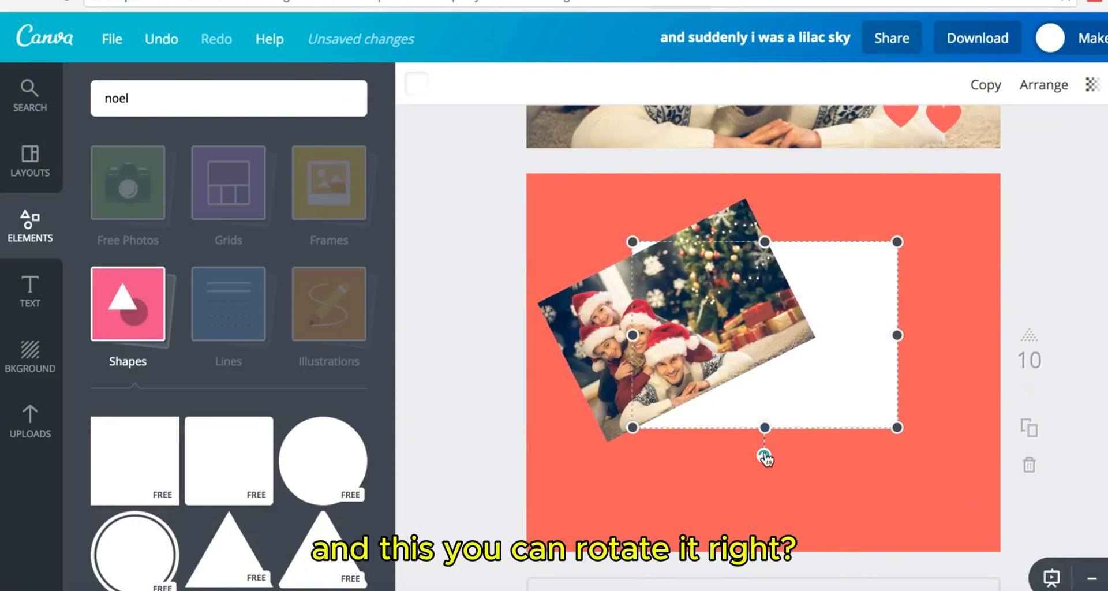
{"action": "left_click_drag", "start_coordinate": [766, 458], "coordinate": [833, 471]}
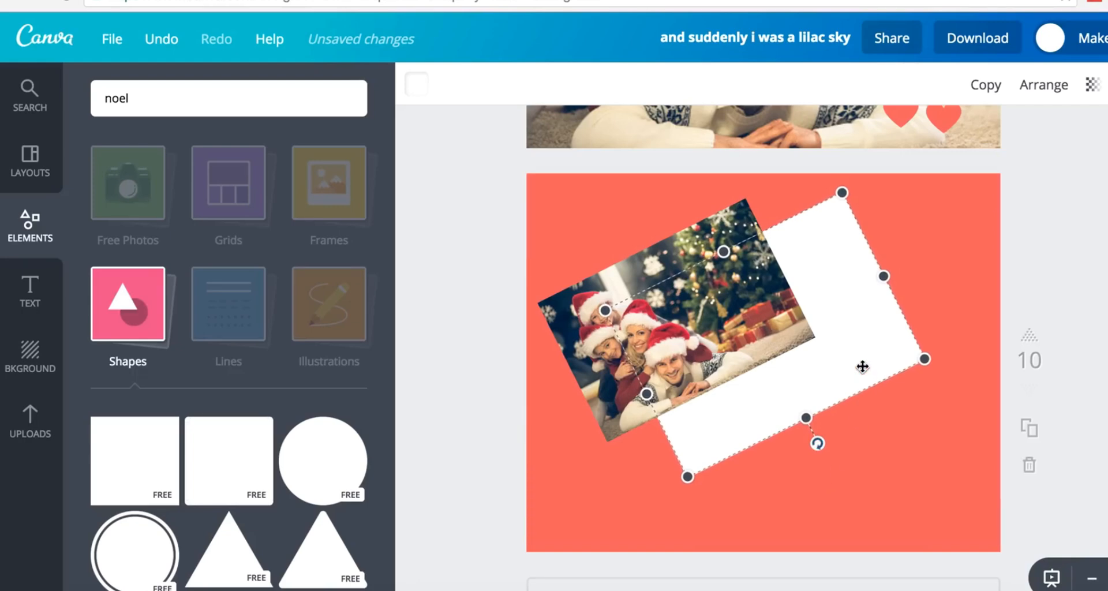
{"action": "left_click_drag", "start_coordinate": [862, 366], "coordinate": [775, 349]}
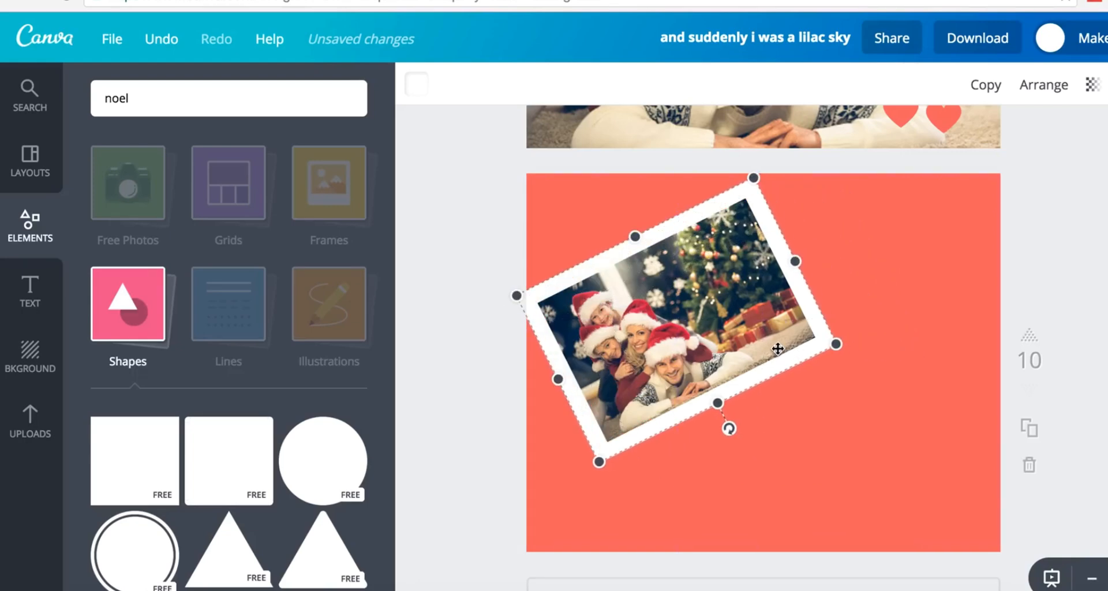
{"action": "left_click", "coordinate": [1104, 266]}
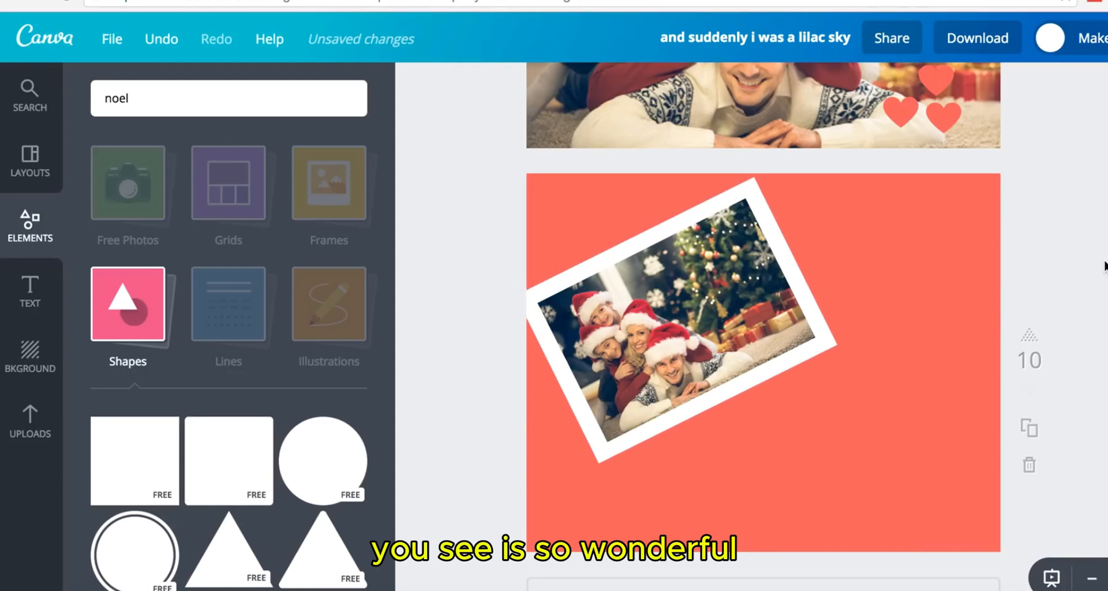
{"action": "scroll", "coordinate": [1104, 266], "scroll_direction": "up", "scroll_amount": 3}
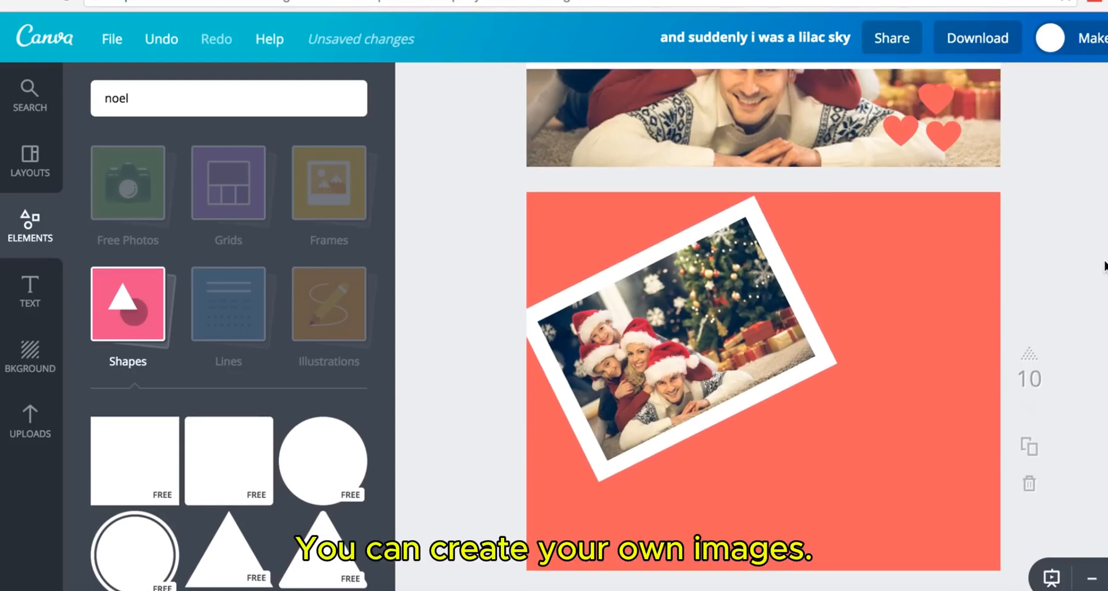
{"action": "scroll", "coordinate": [1103, 265], "scroll_direction": "down", "scroll_amount": 3}
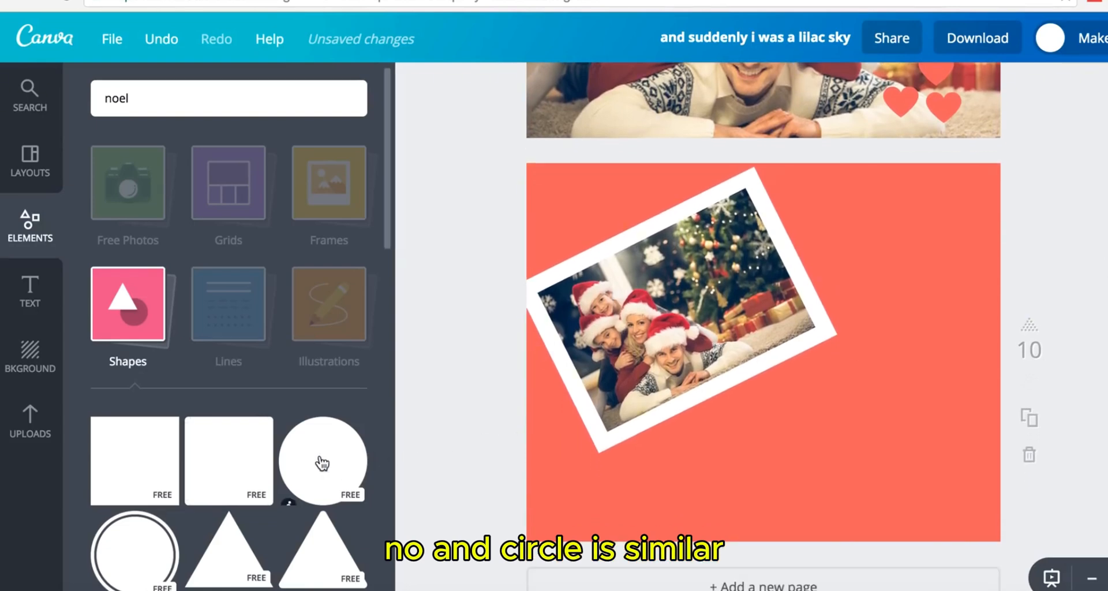
{"action": "scroll", "coordinate": [329, 427], "scroll_direction": "down", "scroll_amount": 10}
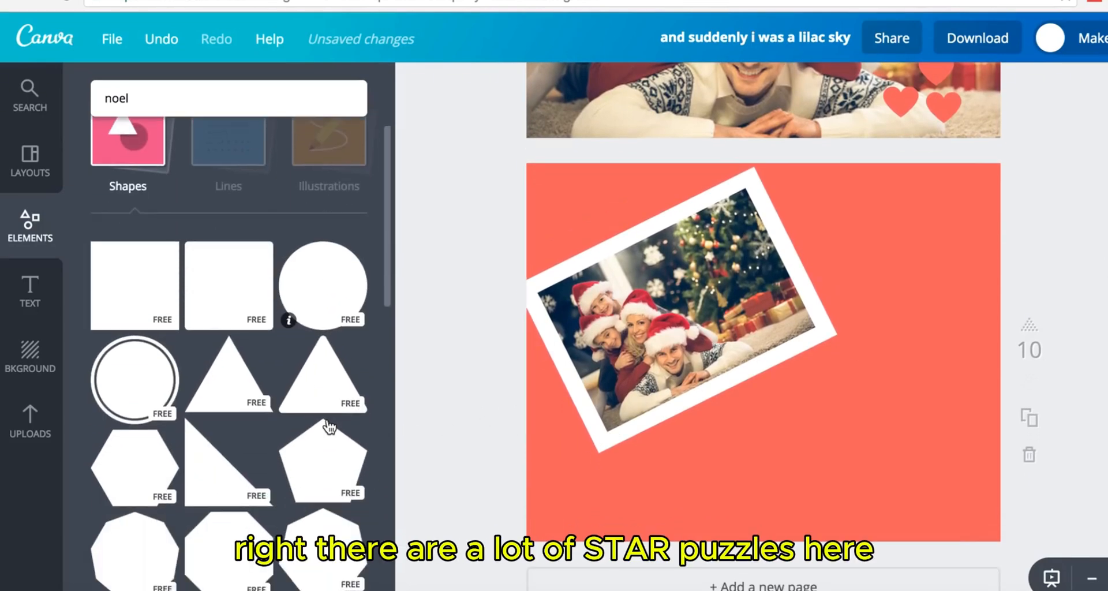
{"action": "scroll", "coordinate": [329, 427], "scroll_direction": "down", "scroll_amount": 5}
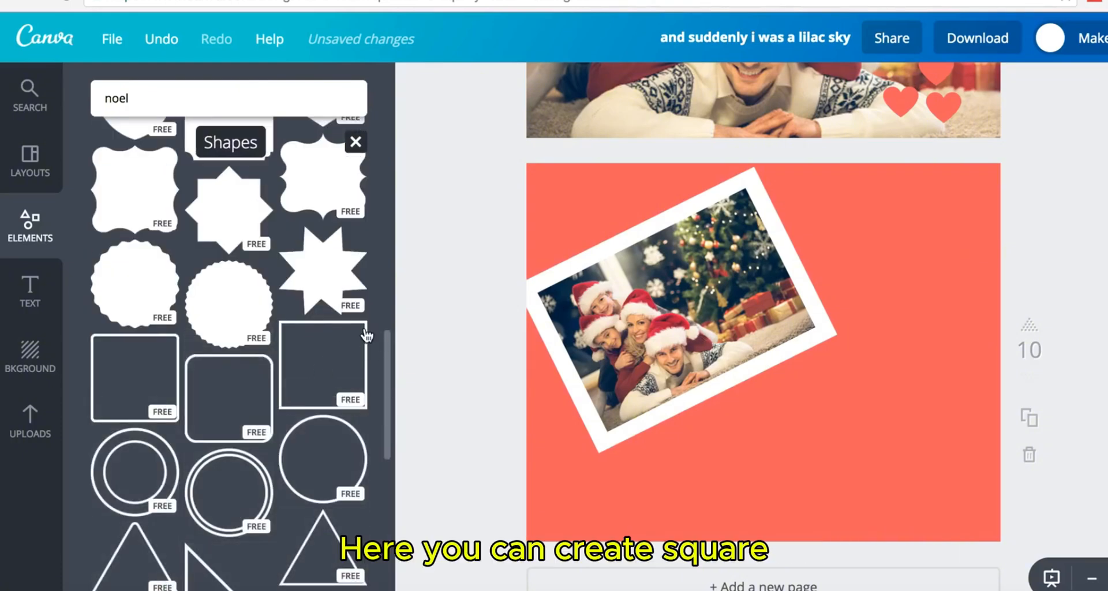
{"action": "left_click", "coordinate": [359, 334]}
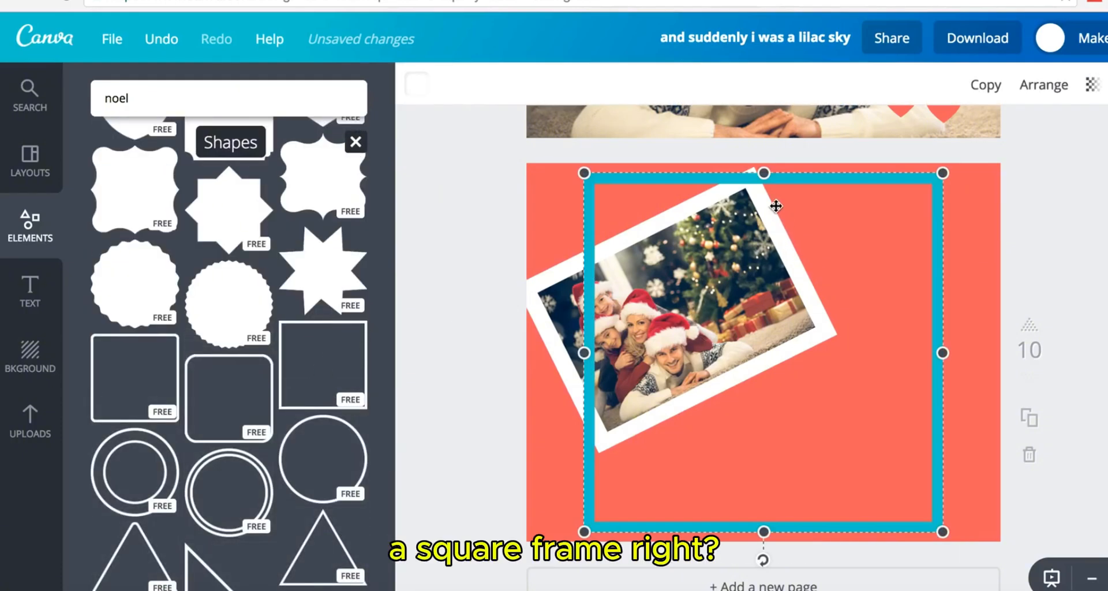
{"action": "left_click_drag", "start_coordinate": [763, 173], "coordinate": [764, 431]}
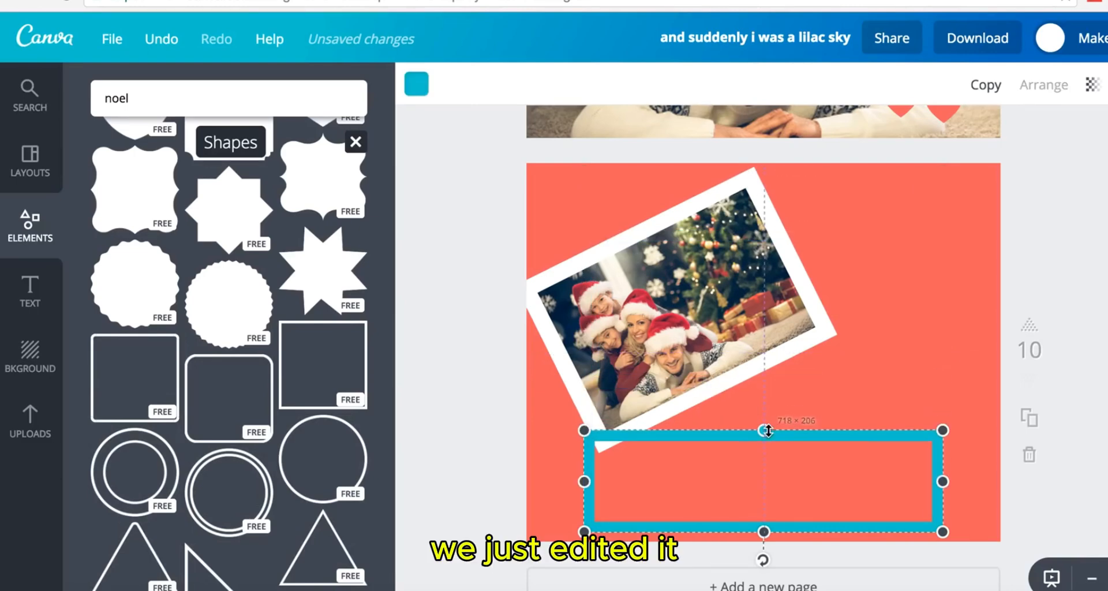
{"action": "mouse_move", "coordinate": [586, 483]}
{"action": "left_mouse_down"}
{"action": "mouse_move", "coordinate": [787, 483]}
{"action": "mouse_move", "coordinate": [585, 483]}
{"action": "left_mouse_up"}
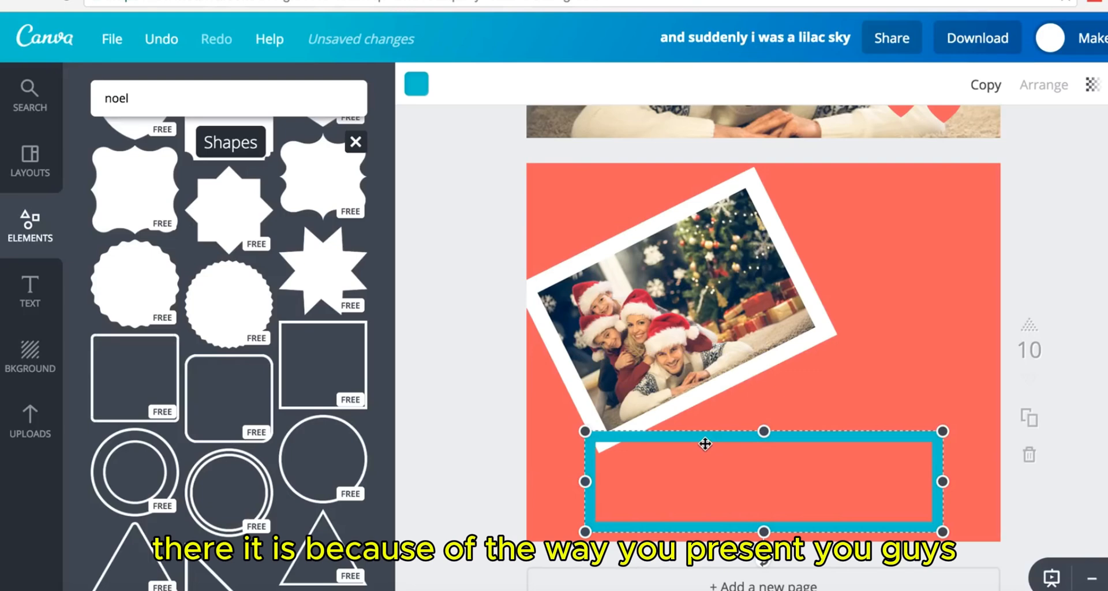
{"action": "key", "text": "Delete"}
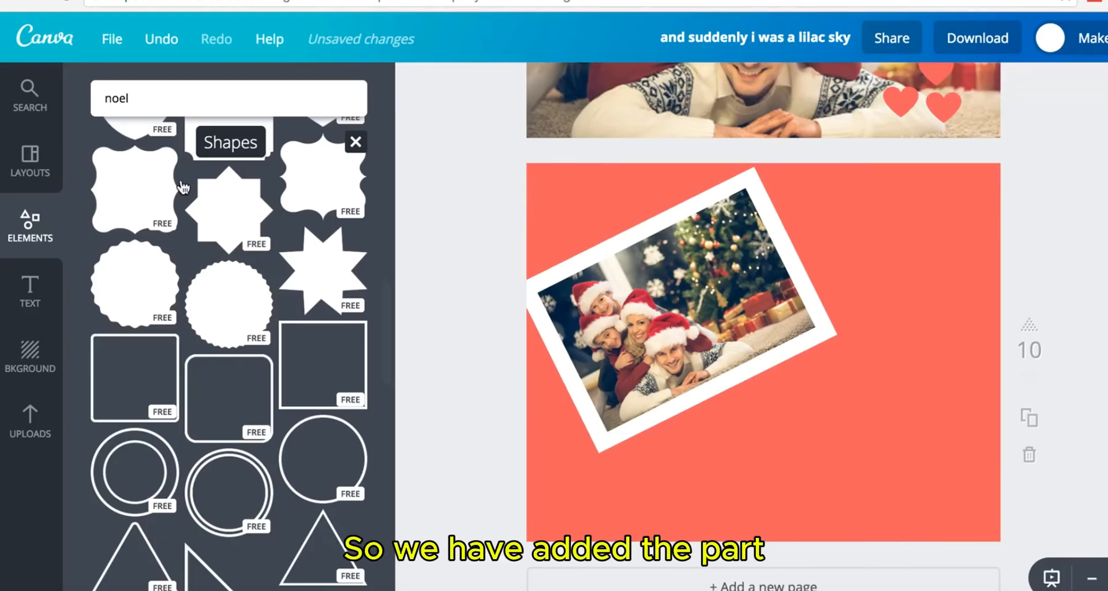
{"action": "scroll", "coordinate": [180, 179], "scroll_direction": "up", "scroll_amount": 10}
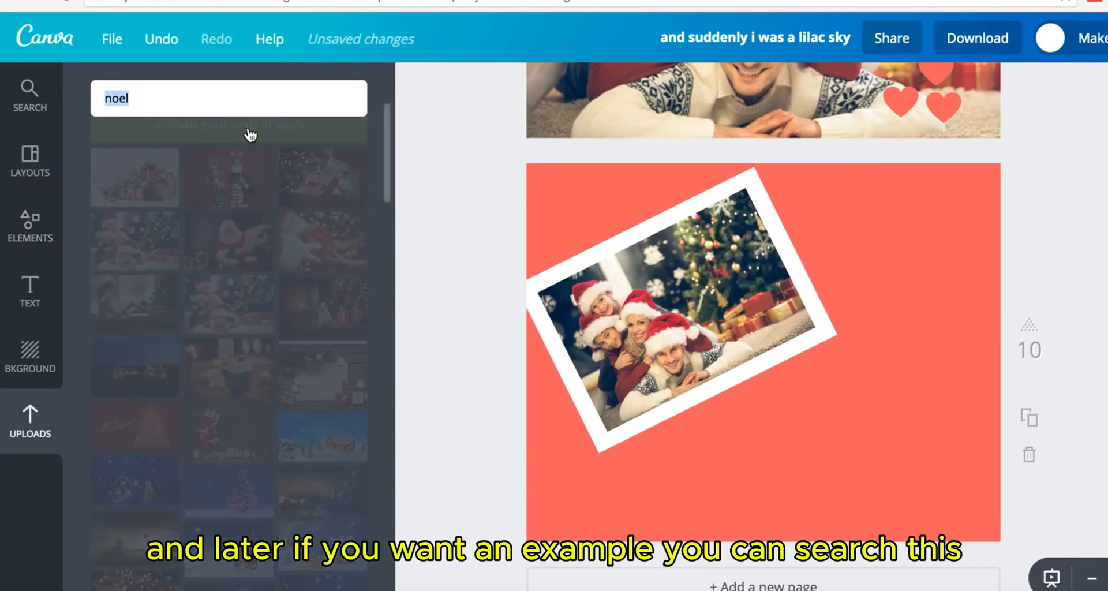
- Search graphics for 'arrow' and add a circled-arrow icon to the page
{"action": "type", "text": "a"}
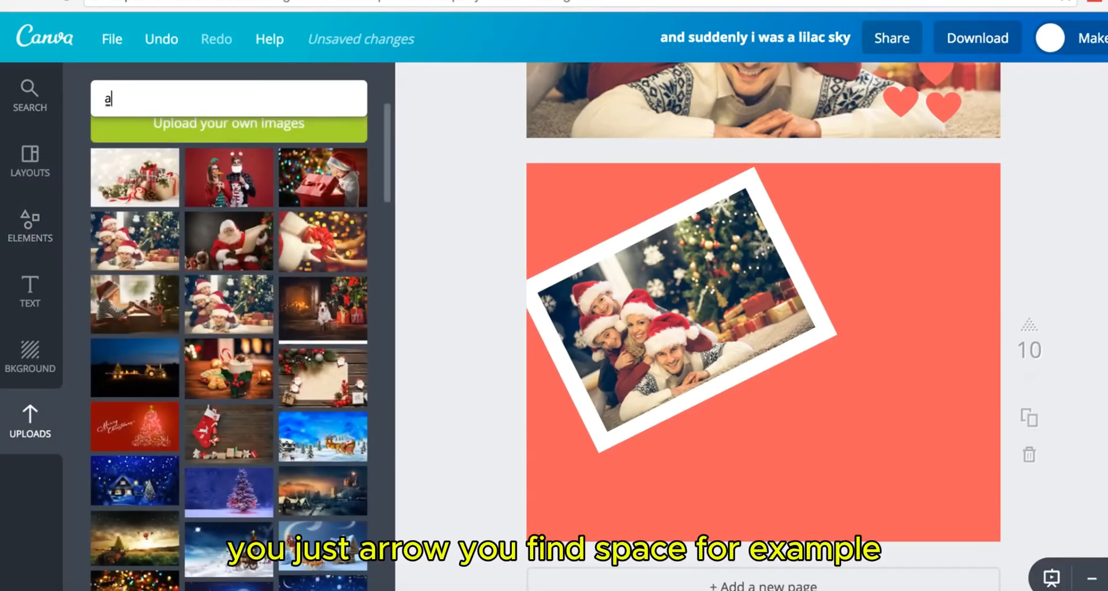
{"action": "type", "text": "rrow"}
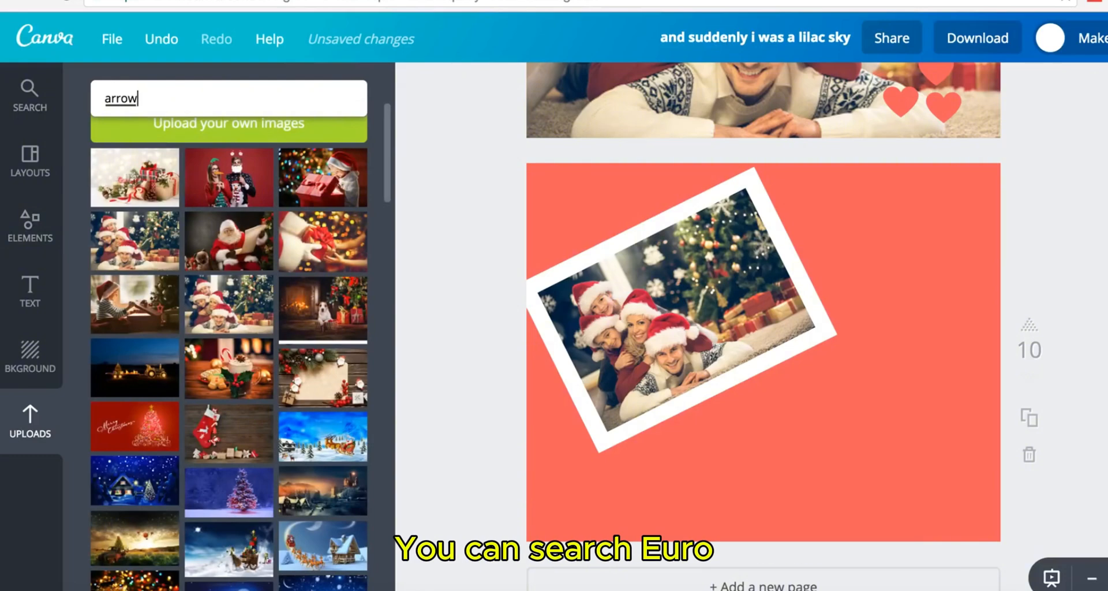
{"action": "key", "text": "Return"}
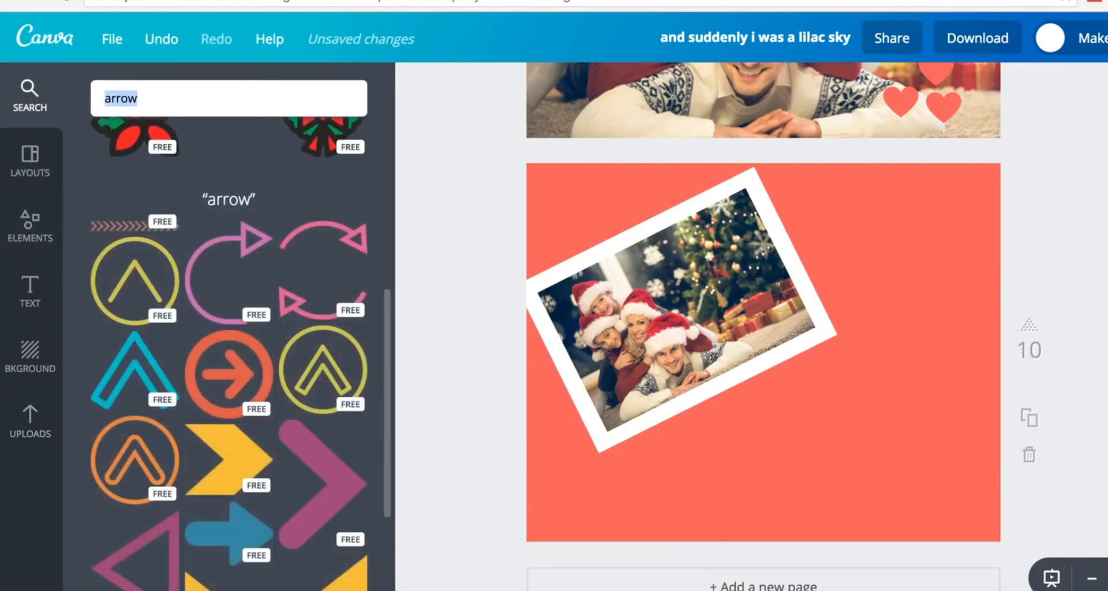
{"action": "scroll", "coordinate": [296, 321], "scroll_direction": "down", "scroll_amount": 2}
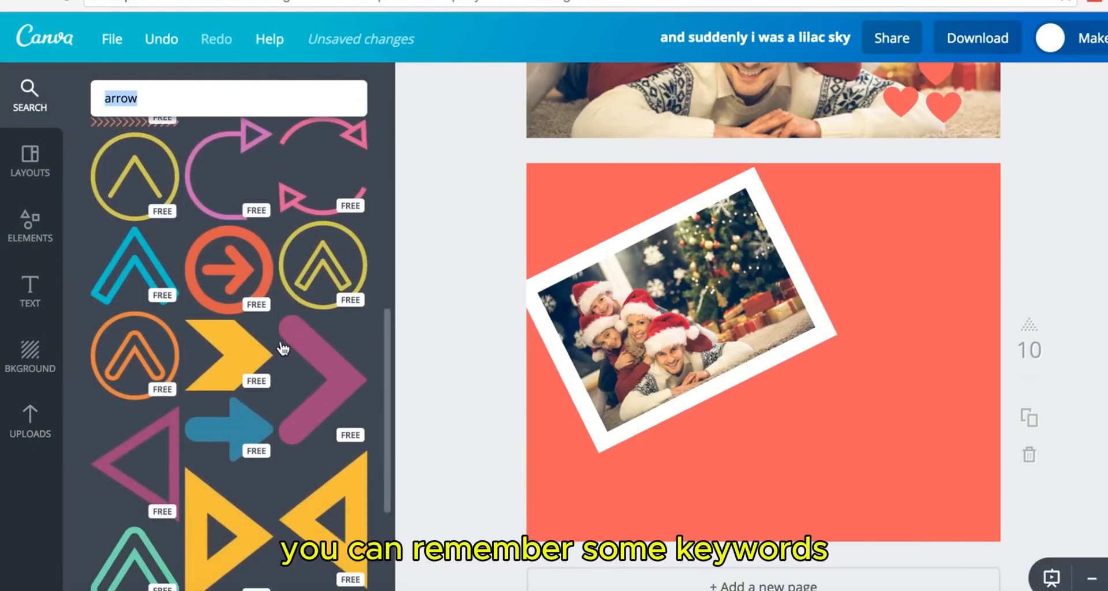
{"action": "scroll", "coordinate": [245, 375], "scroll_direction": "down", "scroll_amount": 2}
{"action": "scroll", "coordinate": [245, 377], "scroll_direction": "down", "scroll_amount": 1}
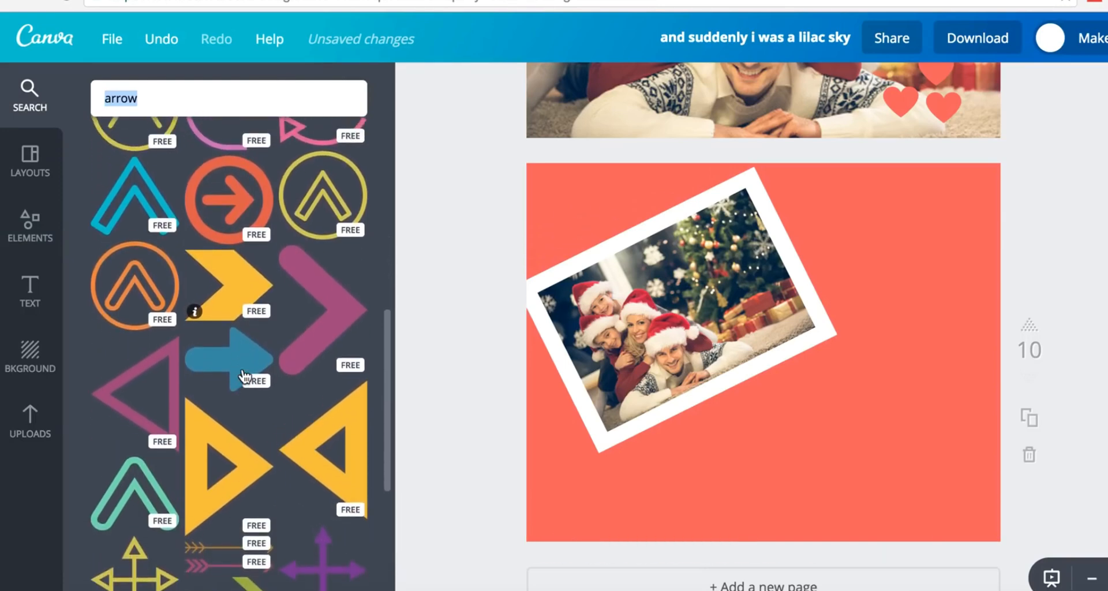
{"action": "scroll", "coordinate": [245, 376], "scroll_direction": "up", "scroll_amount": 1}
{"action": "scroll", "coordinate": [241, 333], "scroll_direction": "up", "scroll_amount": 1}
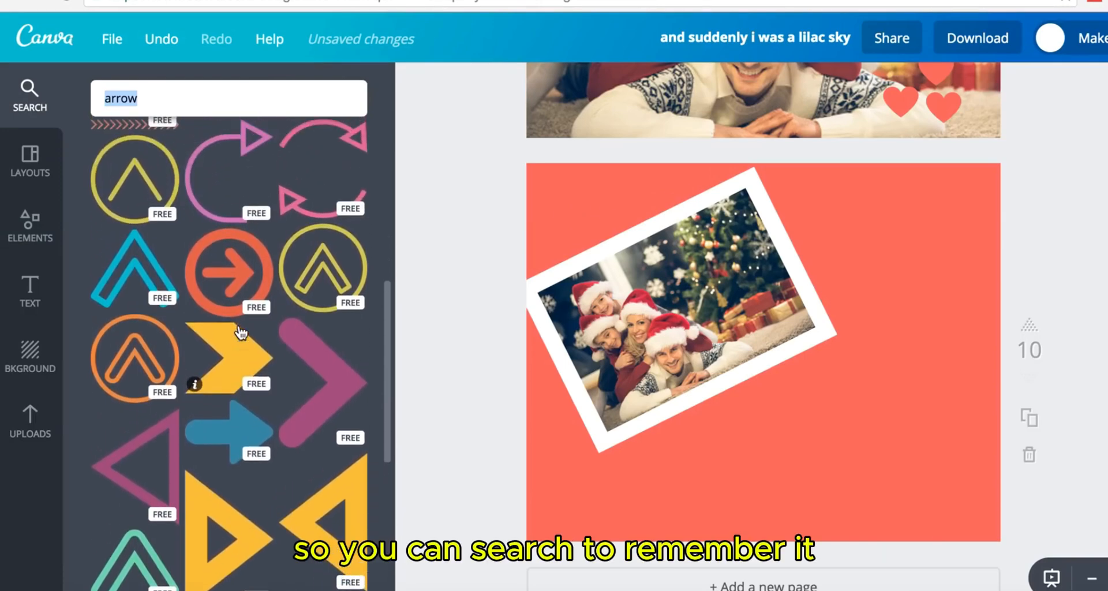
{"action": "left_click", "coordinate": [231, 287]}
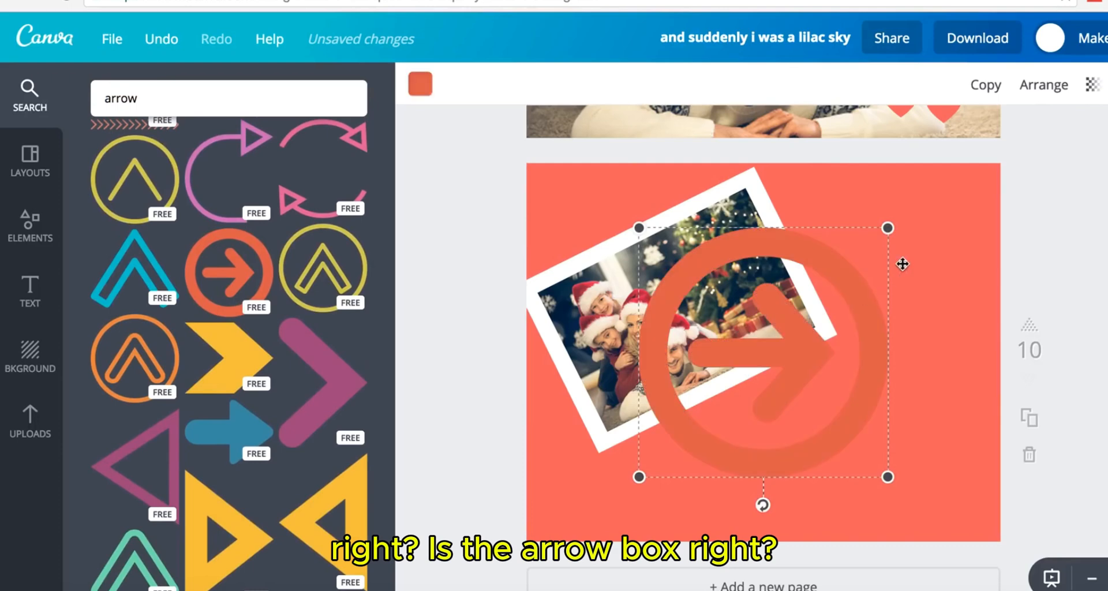
- Shrink the circled-arrow icon in the bottom-right corner and colour it white
{"action": "left_click_drag", "start_coordinate": [888, 228], "coordinate": [929, 485]}
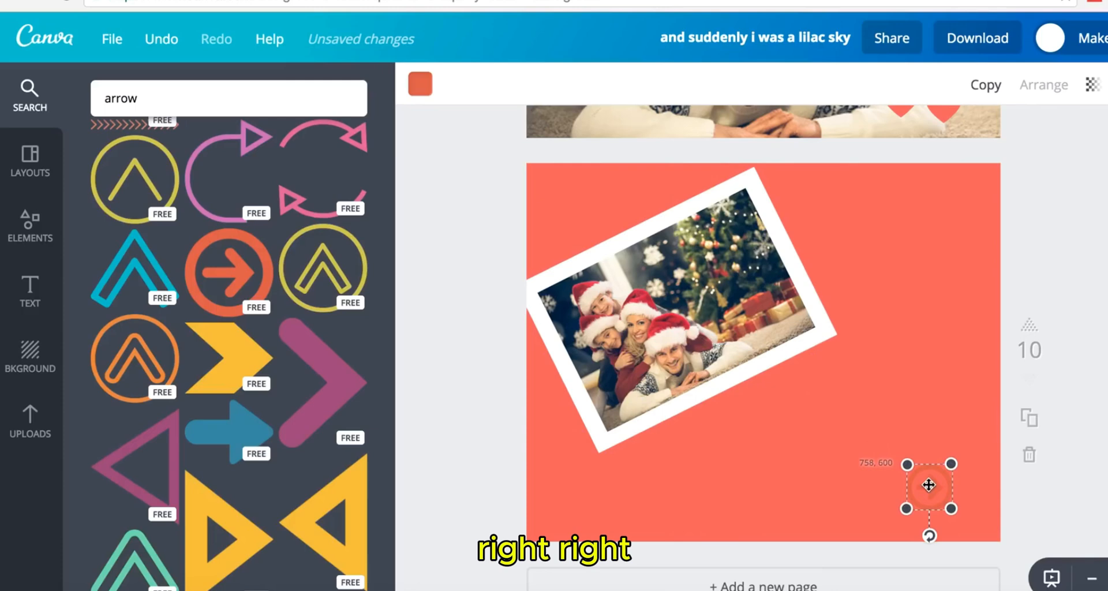
{"action": "left_click", "coordinate": [422, 88]}
{"action": "scroll", "coordinate": [545, 353], "scroll_direction": "down", "scroll_amount": 3}
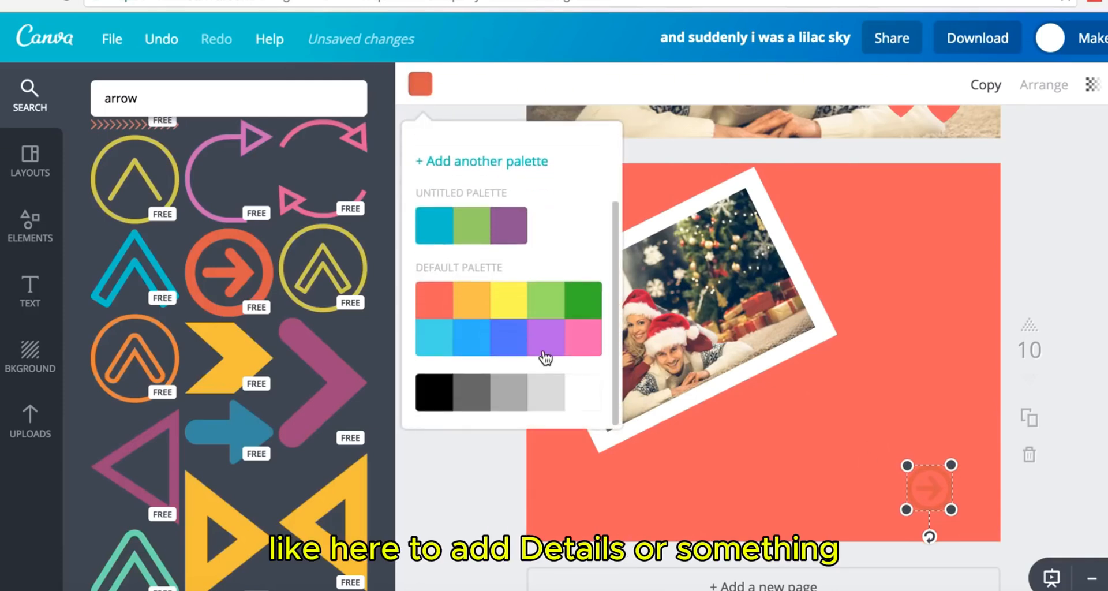
{"action": "left_click", "coordinate": [583, 394]}
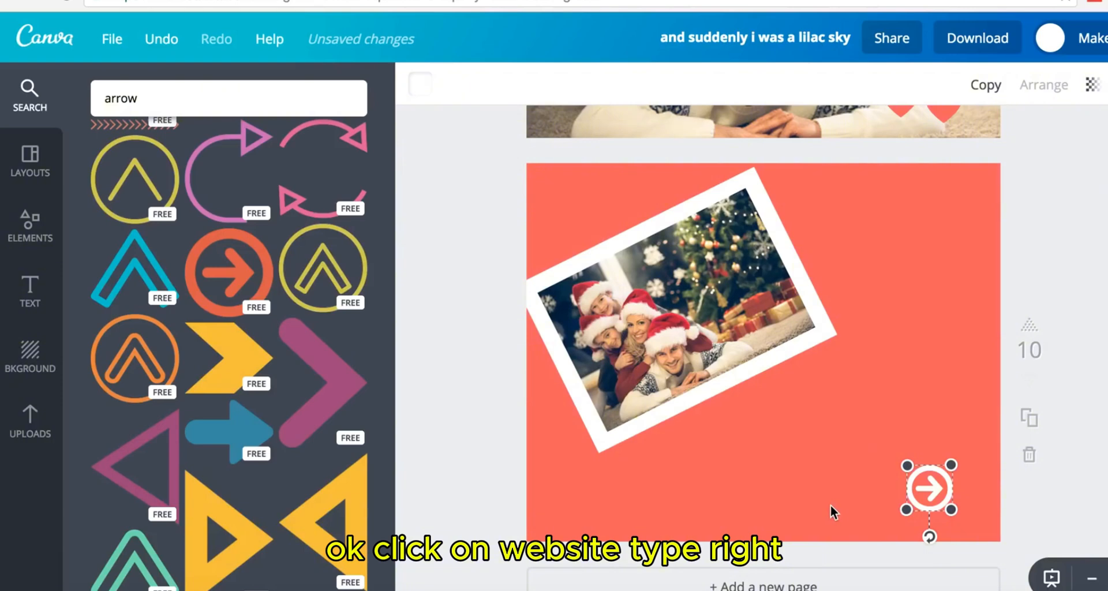
{"action": "left_click", "coordinate": [830, 505]}
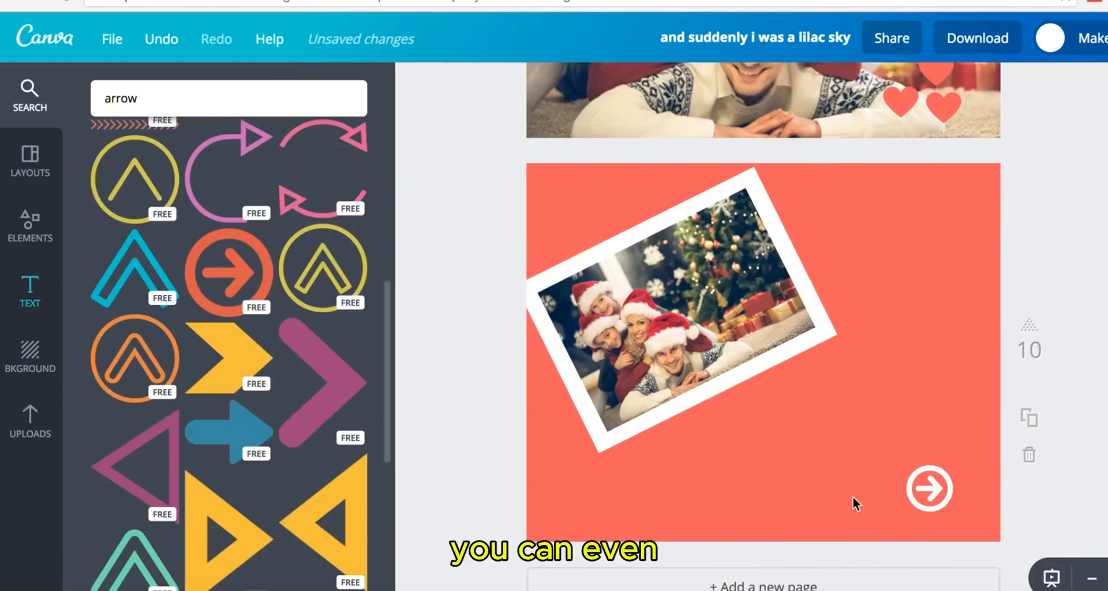
{"action": "left_click", "coordinate": [947, 492]}
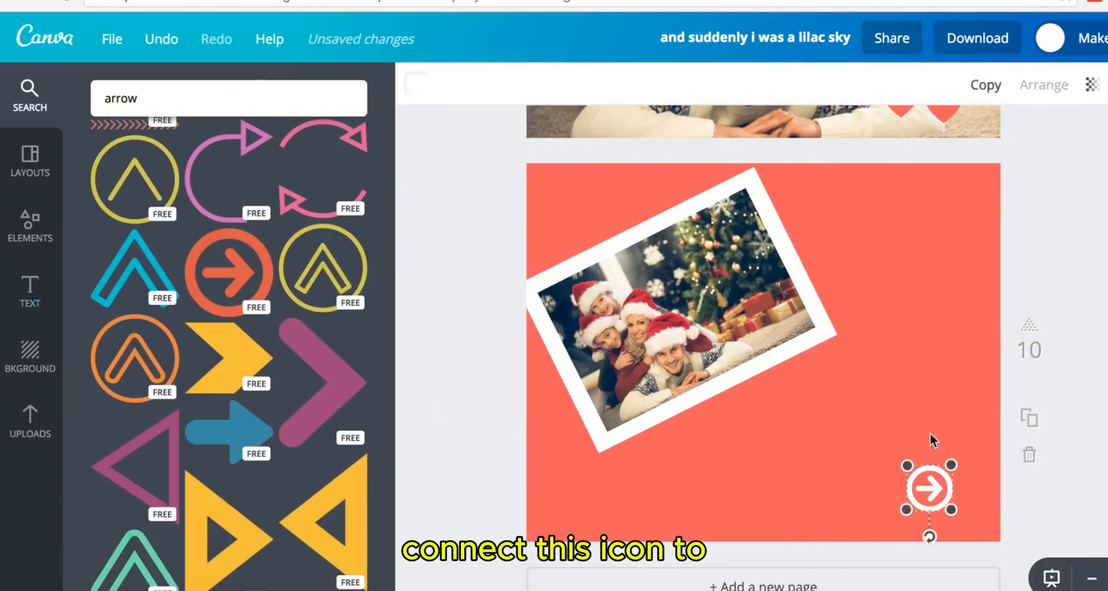
{"action": "left_click", "coordinate": [1107, 84]}
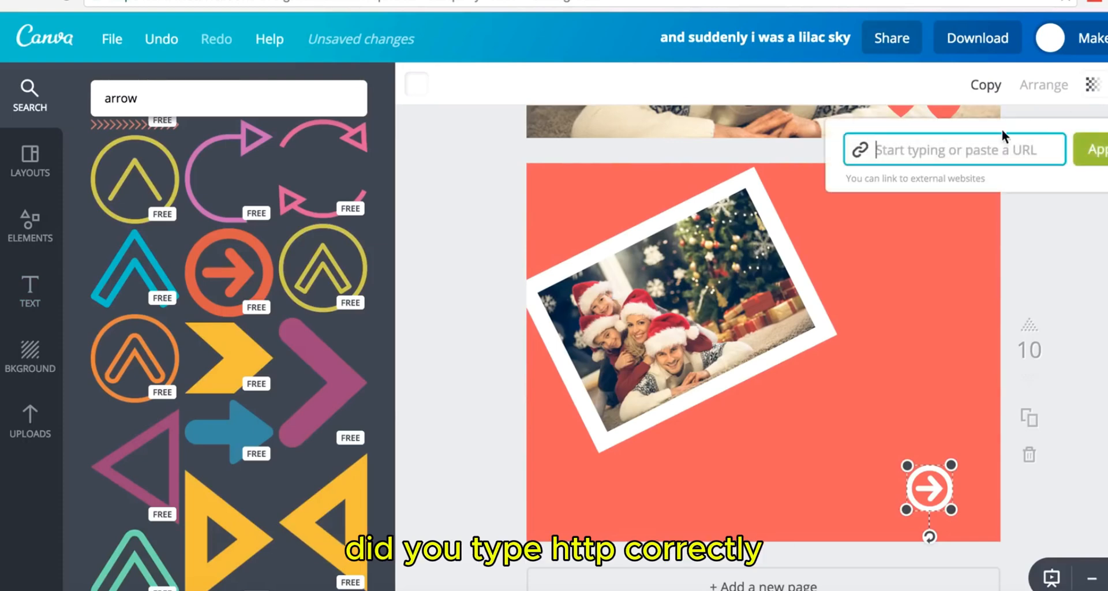
{"action": "type", "text": "ht"}
{"action": "key", "text": "BackSpace"}
{"action": "key", "text": "BackSpace"}
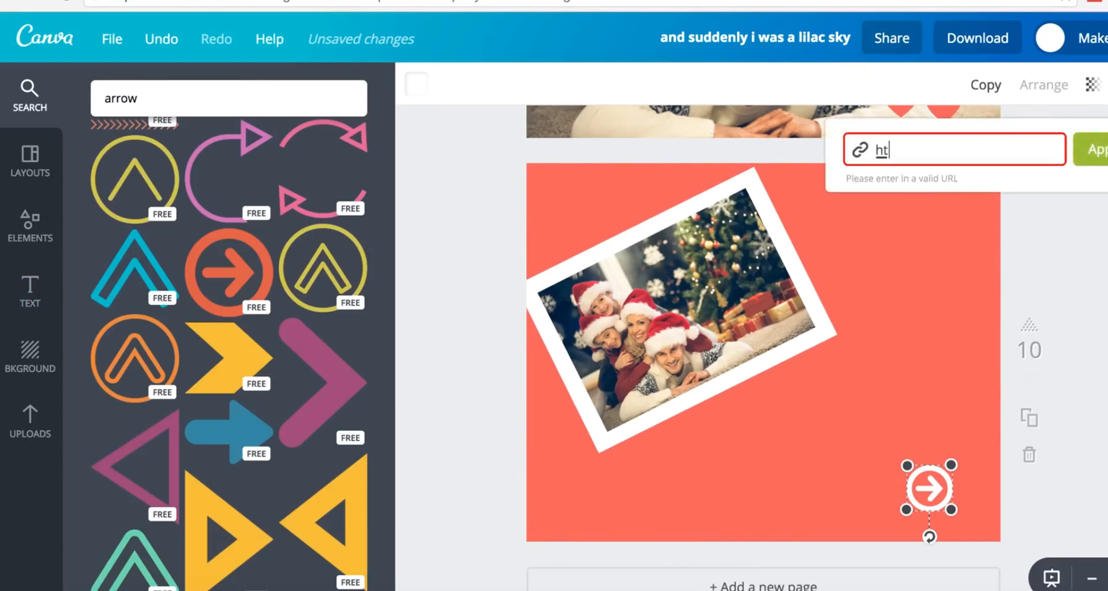
{"action": "type", "text": "http:"}
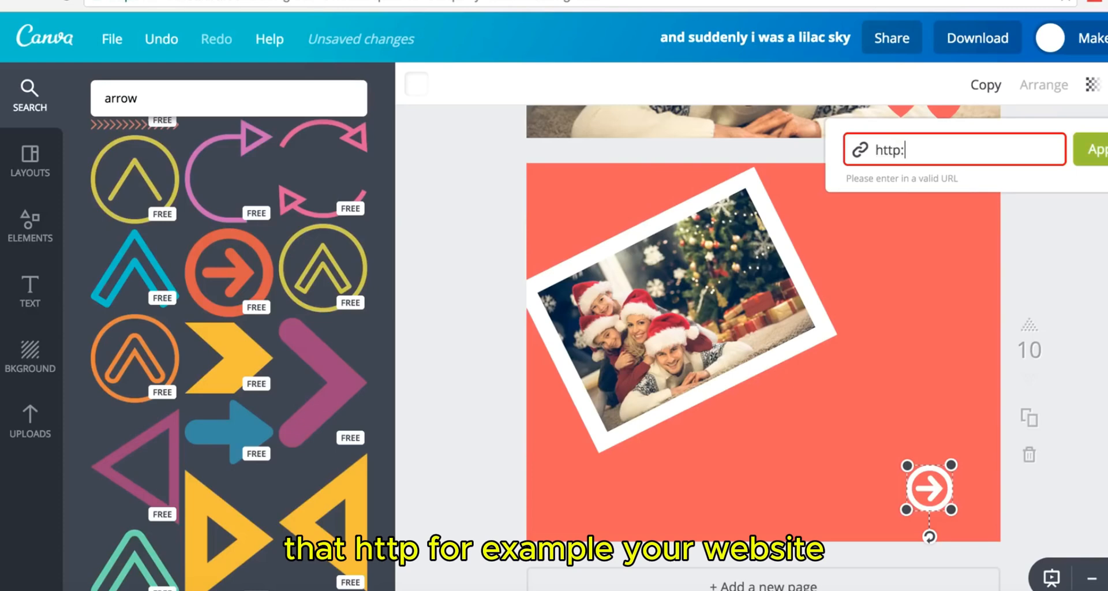
{"action": "type", "text": "//o"}
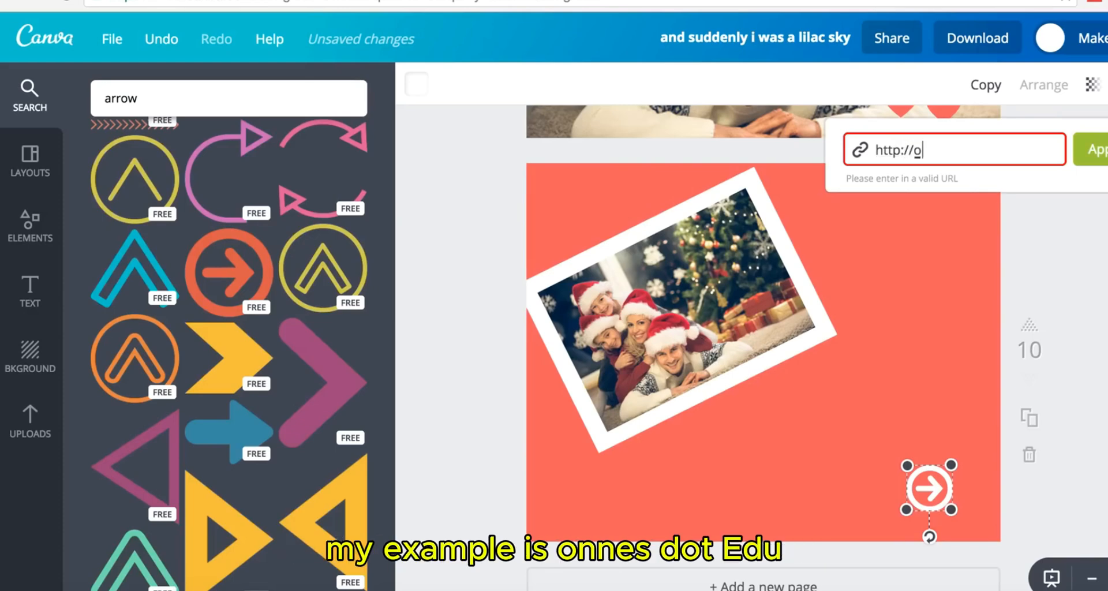
{"action": "type", "text": "nnet.edu.vn"}
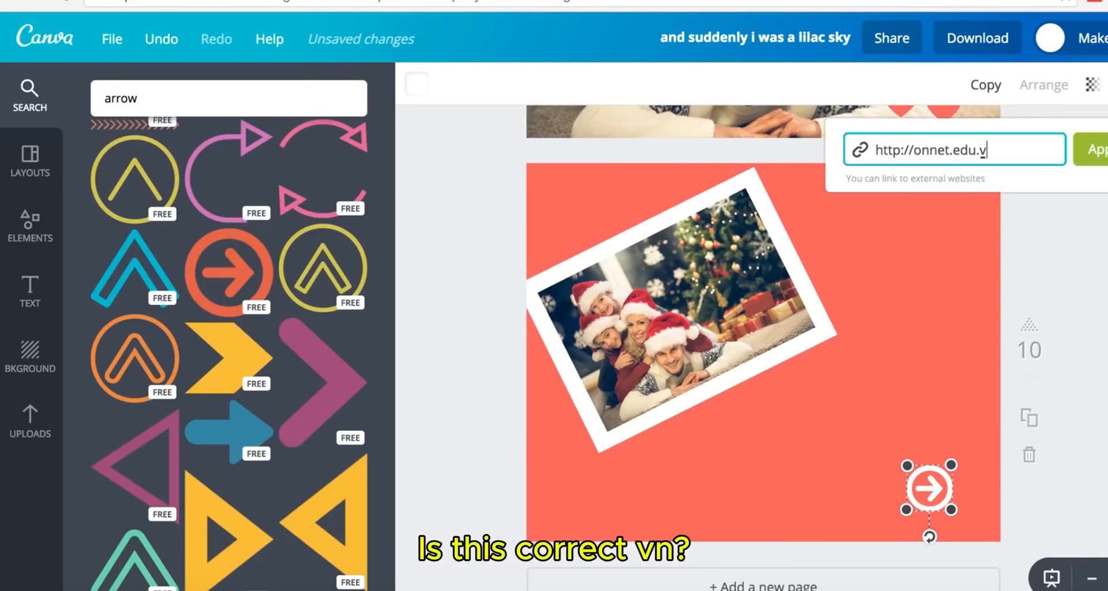
{"action": "left_click", "coordinate": [1098, 152]}
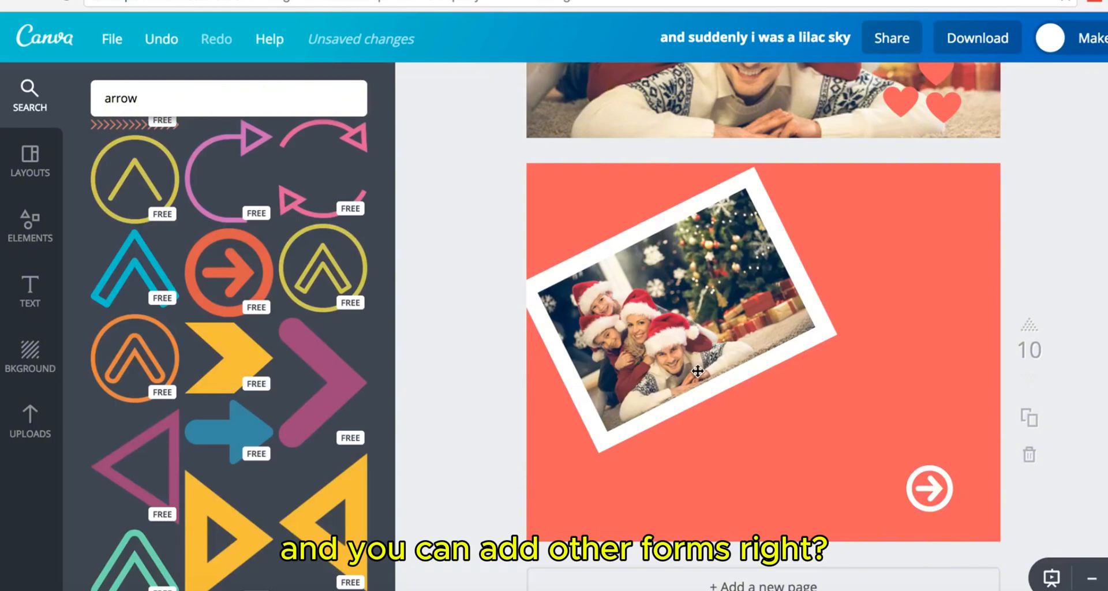
- Apply the light-blue diagonal stripe pattern as the page background
{"action": "left_click", "coordinate": [847, 243]}
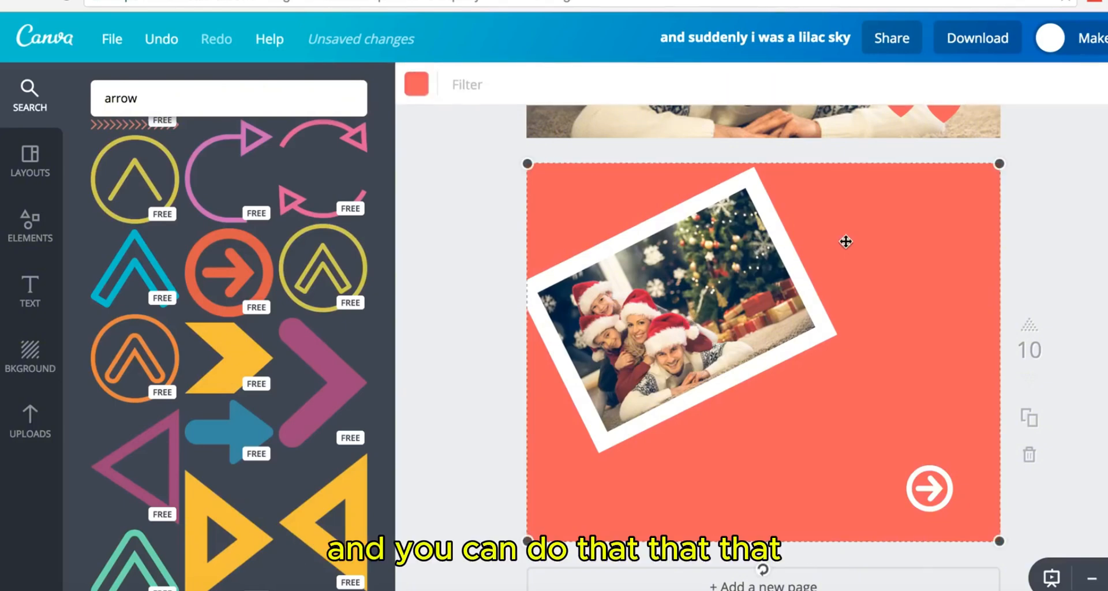
{"action": "left_click", "coordinate": [42, 363]}
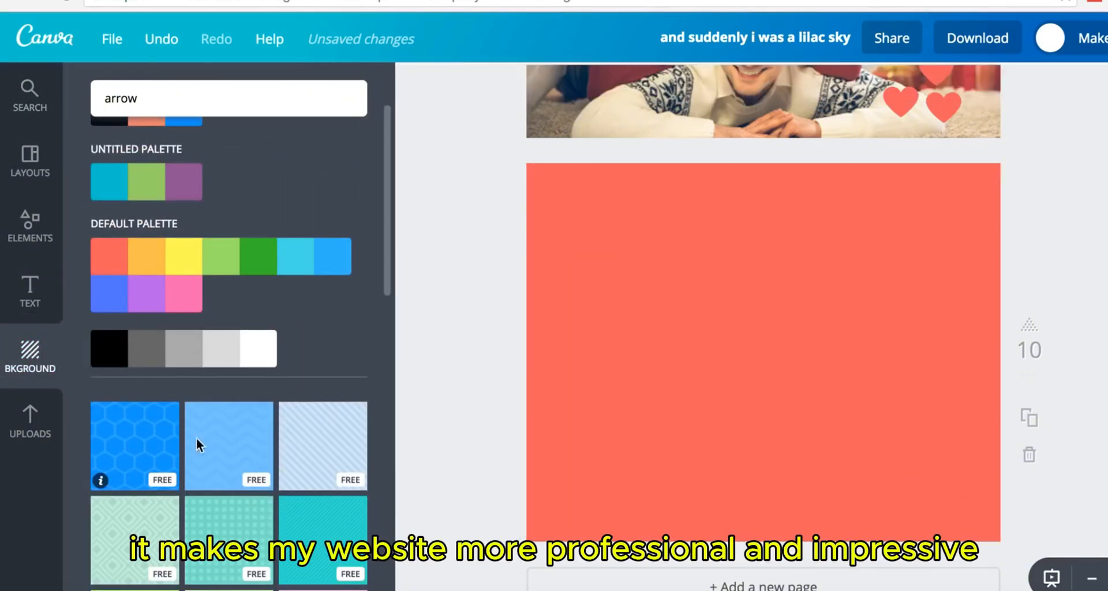
{"action": "left_click", "coordinate": [318, 442]}
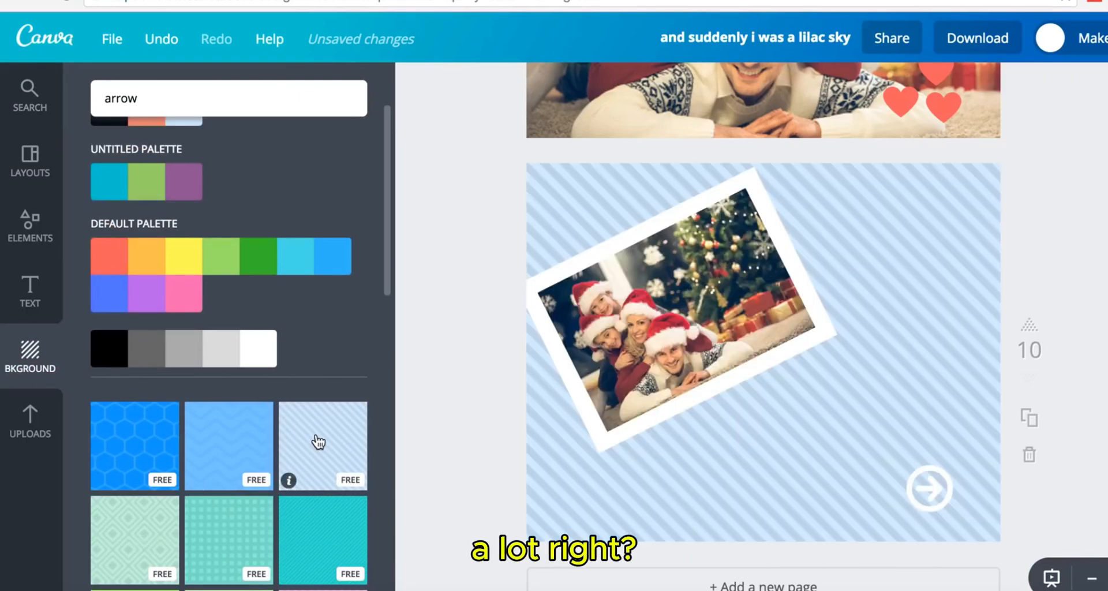
- Recolour the striped background red-orange
{"action": "left_click", "coordinate": [935, 234]}
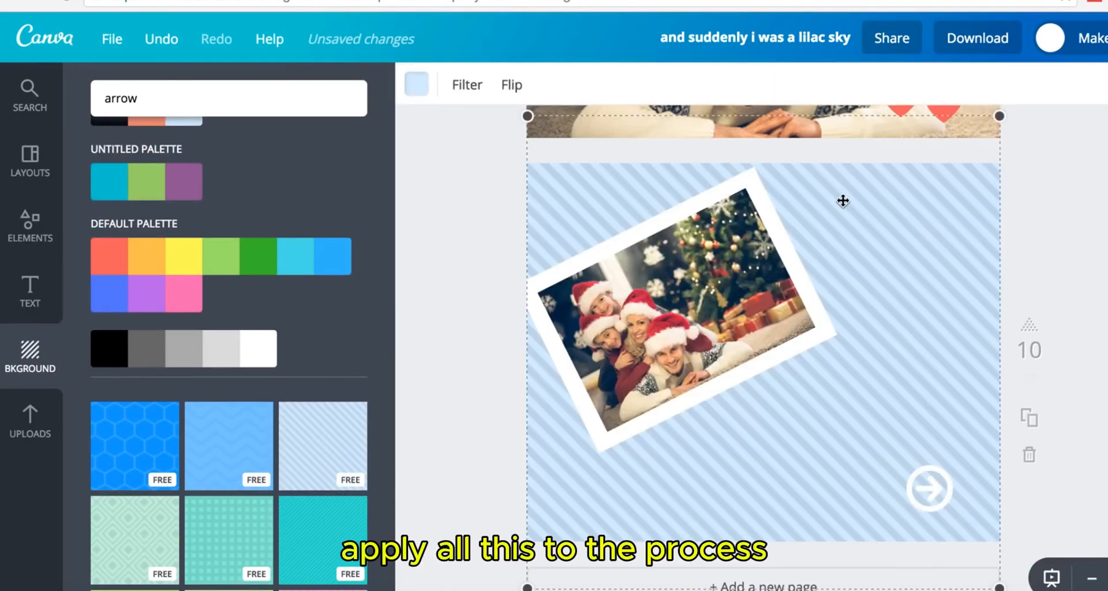
{"action": "left_click", "coordinate": [417, 84]}
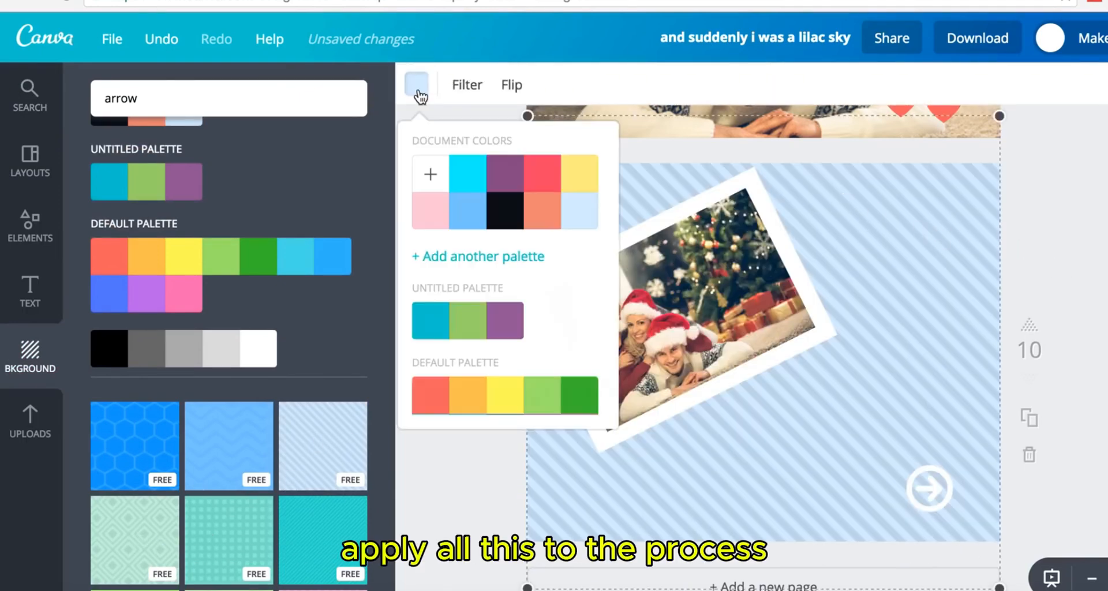
{"action": "left_click", "coordinate": [436, 406]}
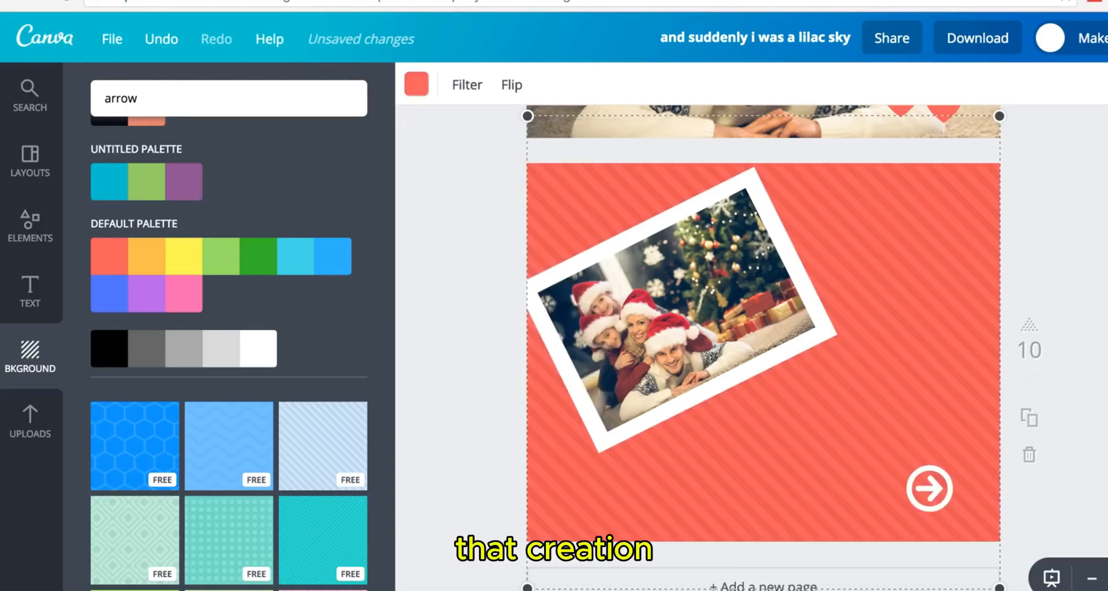
{"action": "scroll", "coordinate": [764, 346], "scroll_direction": "up", "scroll_amount": 4}
{"action": "scroll", "coordinate": [763, 346], "scroll_direction": "up", "scroll_amount": 6}
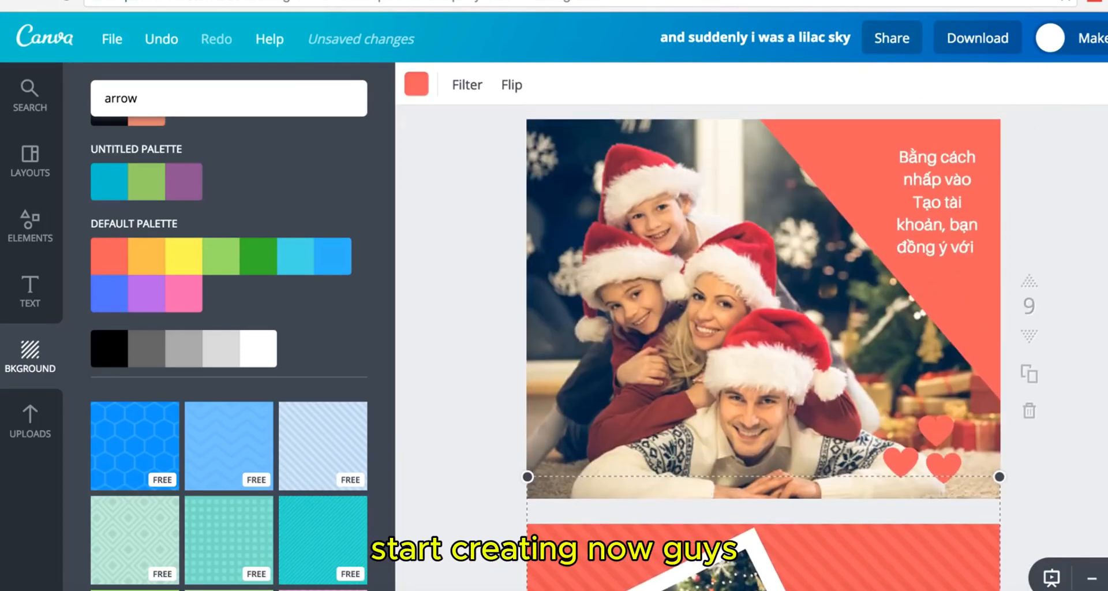
{"action": "scroll", "coordinate": [764, 347], "scroll_direction": "up", "scroll_amount": 9}
{"action": "scroll", "coordinate": [764, 346], "scroll_direction": "down", "scroll_amount": 17}
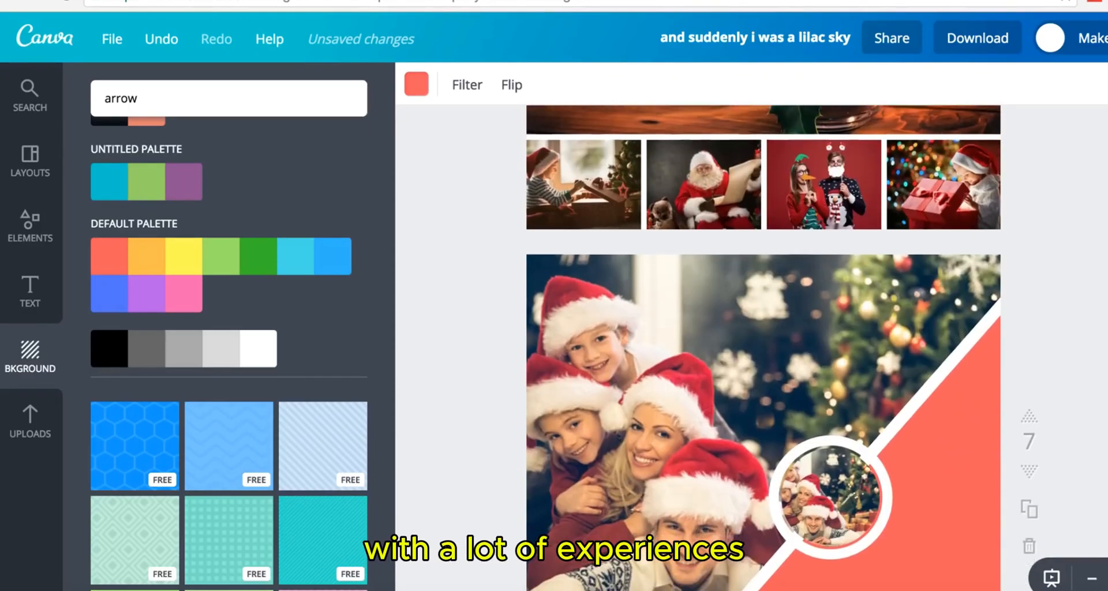
{"action": "scroll", "coordinate": [936, 407], "scroll_direction": "down", "scroll_amount": 5}
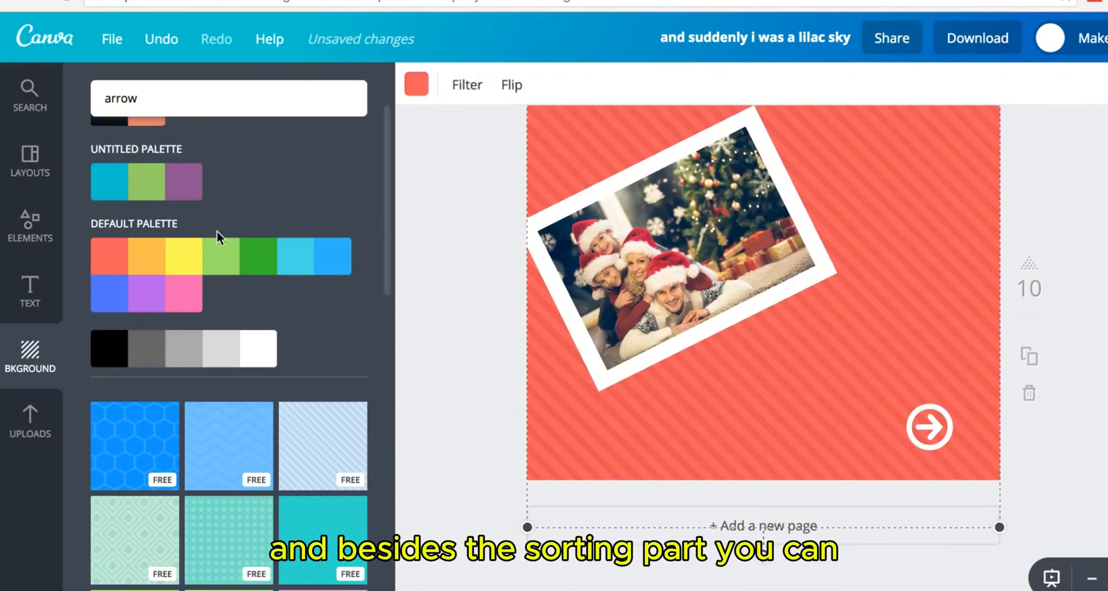
{"action": "scroll", "coordinate": [225, 232], "scroll_direction": "up", "scroll_amount": 2}
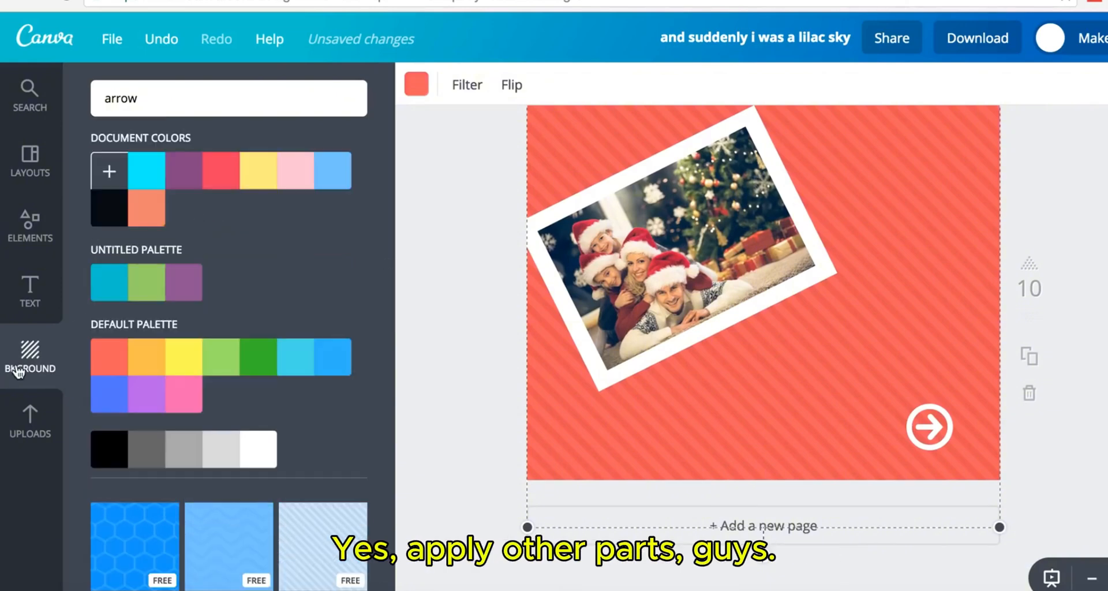
- Show the Lines element collection and scroll down to the zigzag and connector lines
{"action": "left_click", "coordinate": [27, 249]}
{"action": "left_click", "coordinate": [231, 342]}
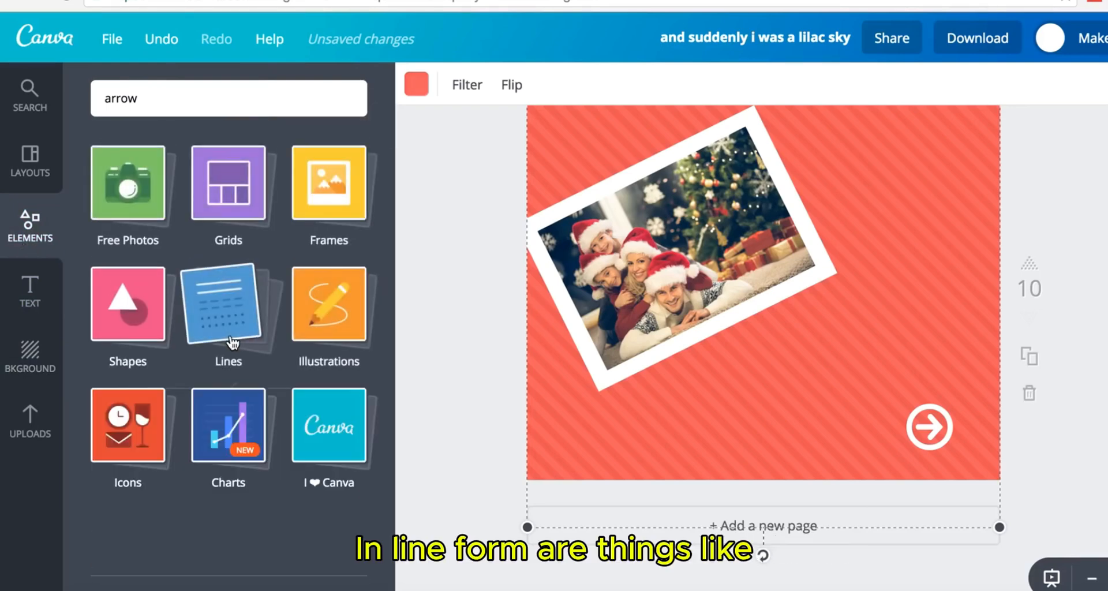
{"action": "left_click", "coordinate": [233, 343]}
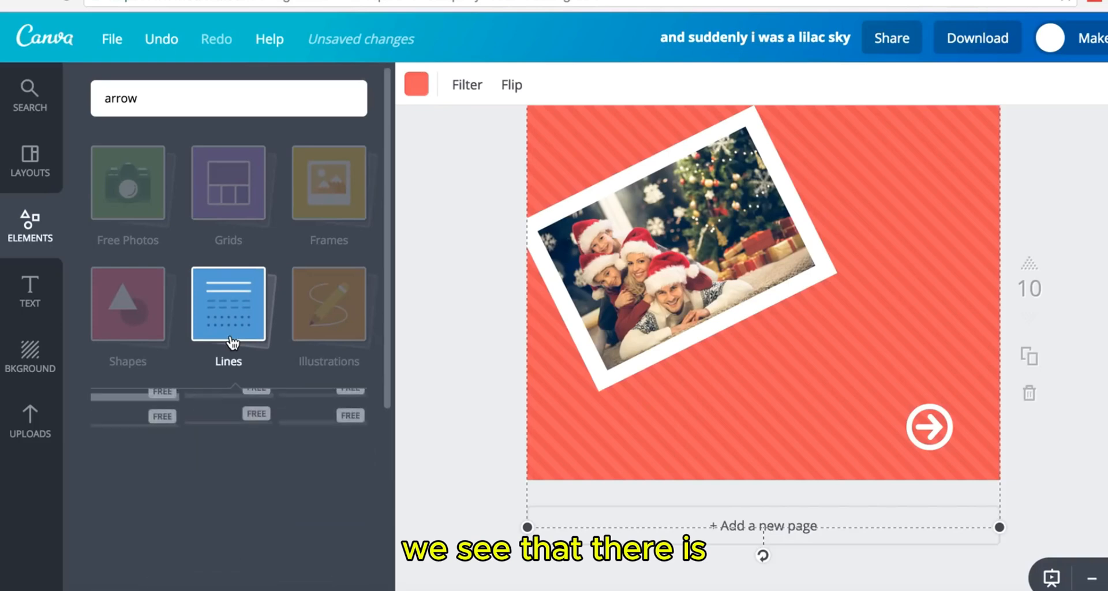
{"action": "scroll", "coordinate": [220, 466], "scroll_direction": "down", "scroll_amount": 3}
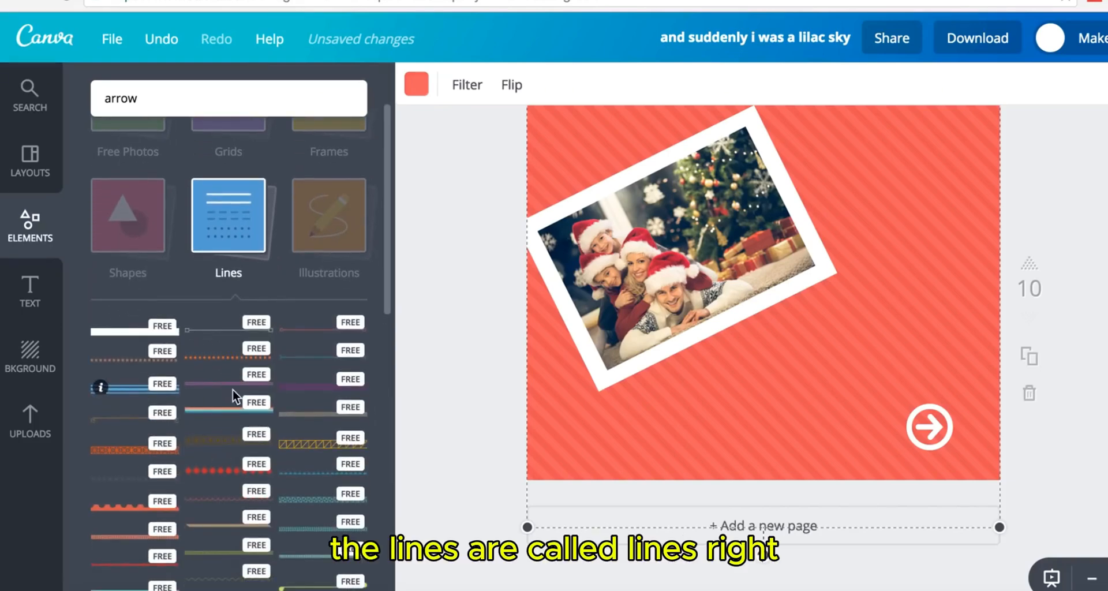
{"action": "scroll", "coordinate": [299, 448], "scroll_direction": "down", "scroll_amount": 3}
{"action": "scroll", "coordinate": [299, 447], "scroll_direction": "down", "scroll_amount": 3}
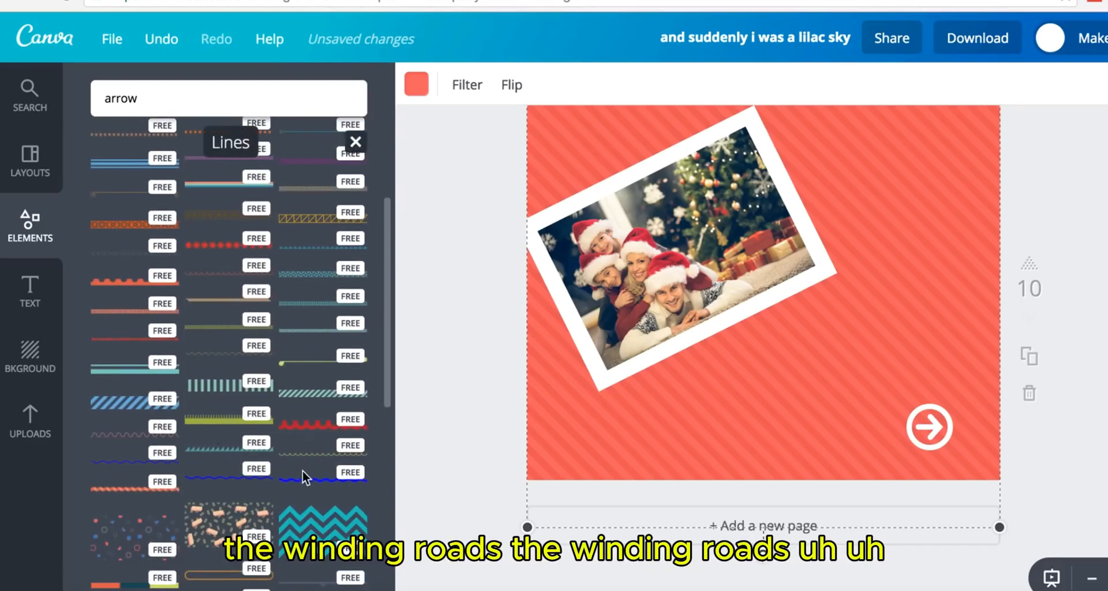
{"action": "scroll", "coordinate": [226, 483], "scroll_direction": "down", "scroll_amount": 6}
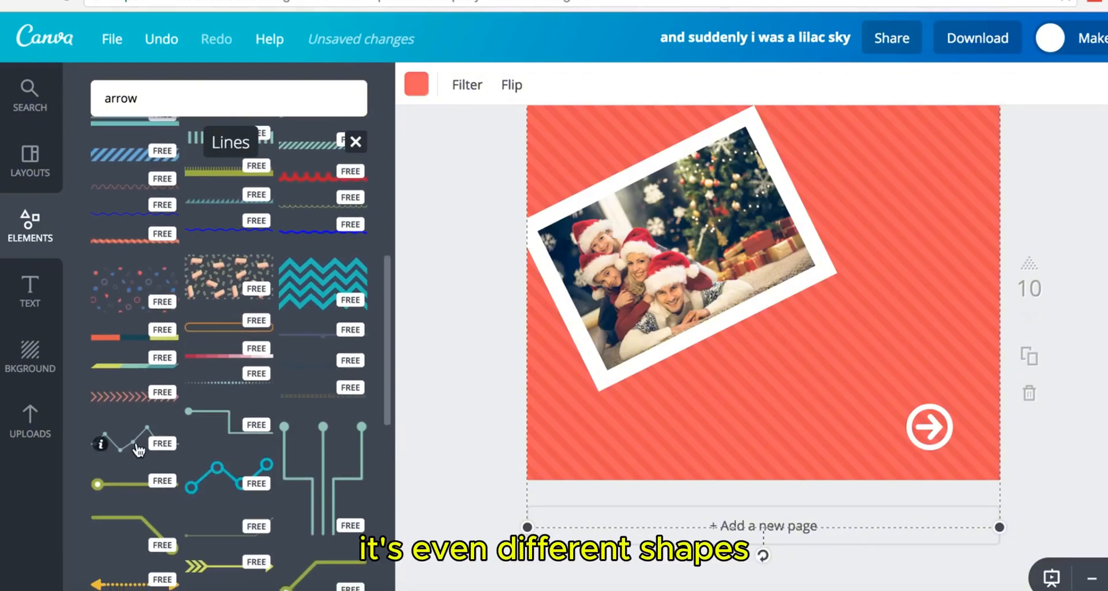
- Place a zigzag connector line below the photo, make it white, and enlarge it
{"action": "left_click_drag", "start_coordinate": [709, 437], "coordinate": [729, 420]}
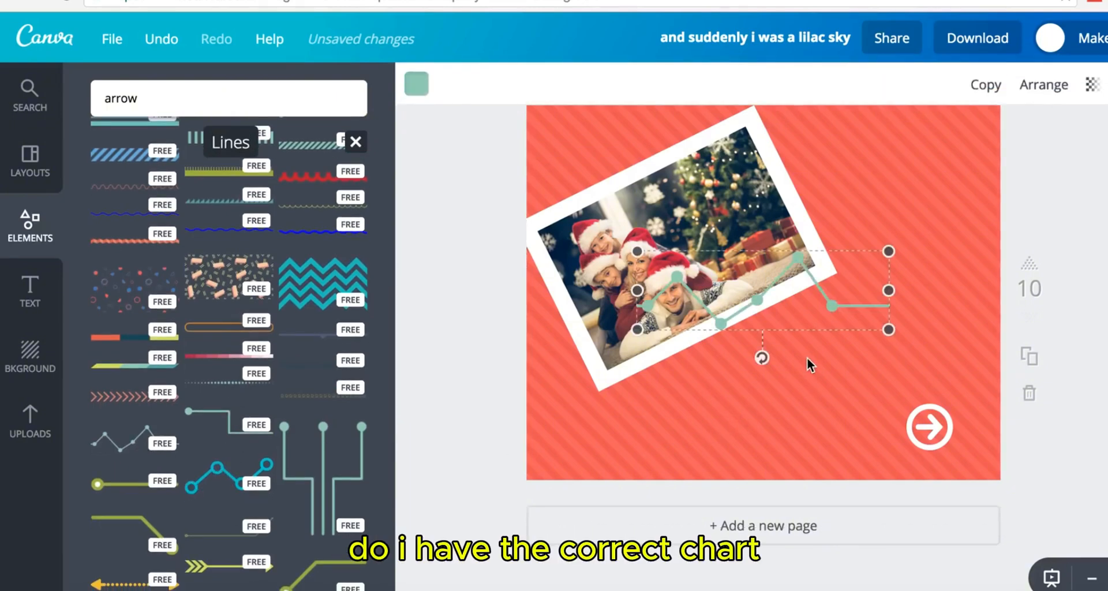
{"action": "left_click_drag", "start_coordinate": [833, 350], "coordinate": [847, 407]}
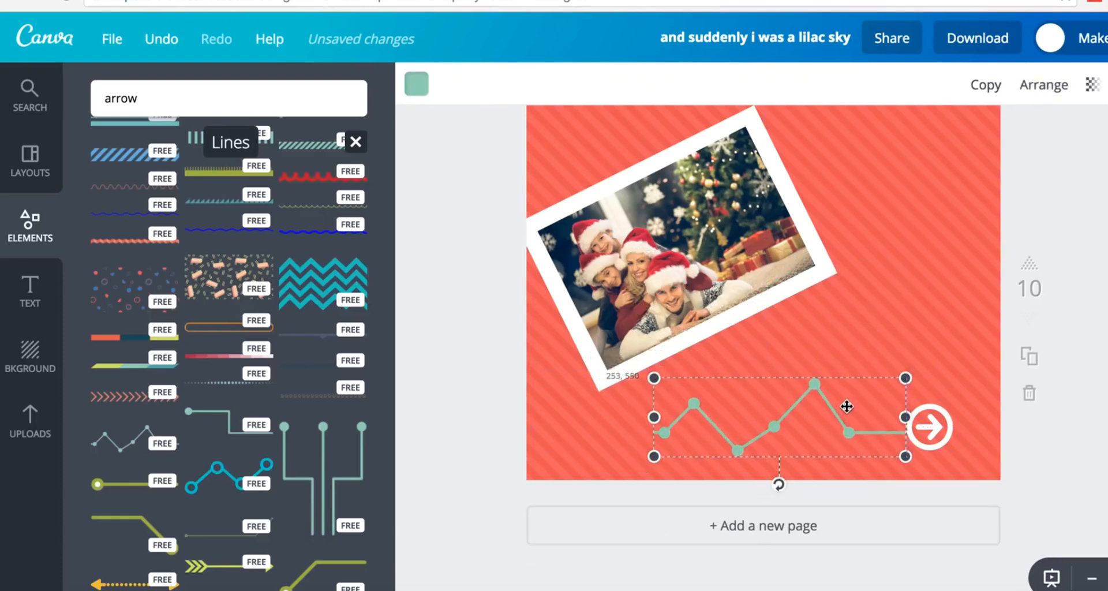
{"action": "left_click", "coordinate": [416, 87]}
{"action": "scroll", "coordinate": [549, 348], "scroll_direction": "down", "scroll_amount": 3}
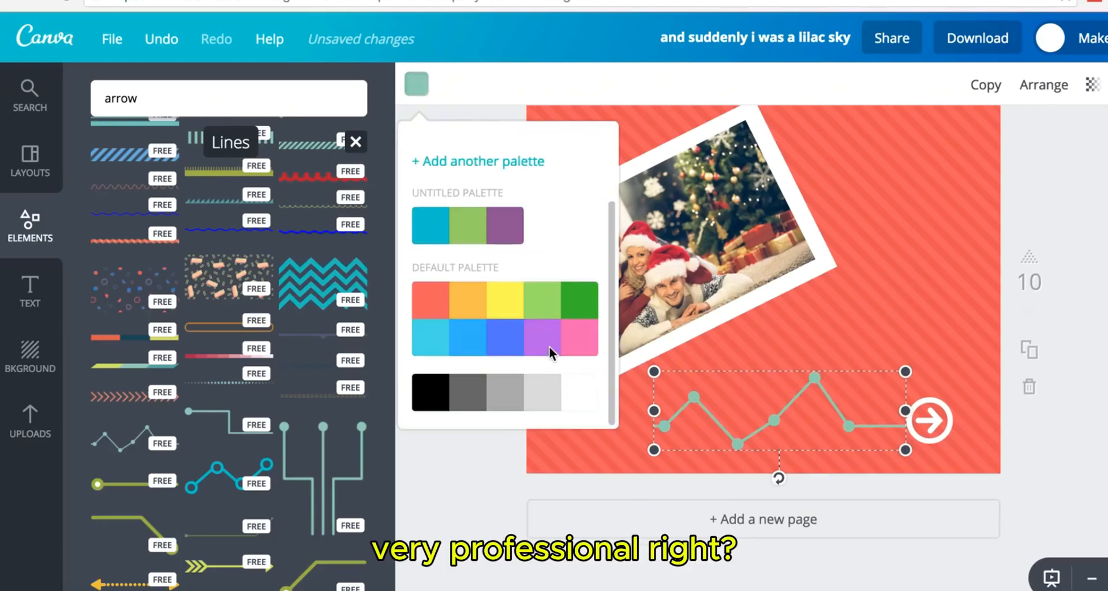
{"action": "left_click", "coordinate": [577, 397]}
{"action": "left_click", "coordinate": [1045, 393]}
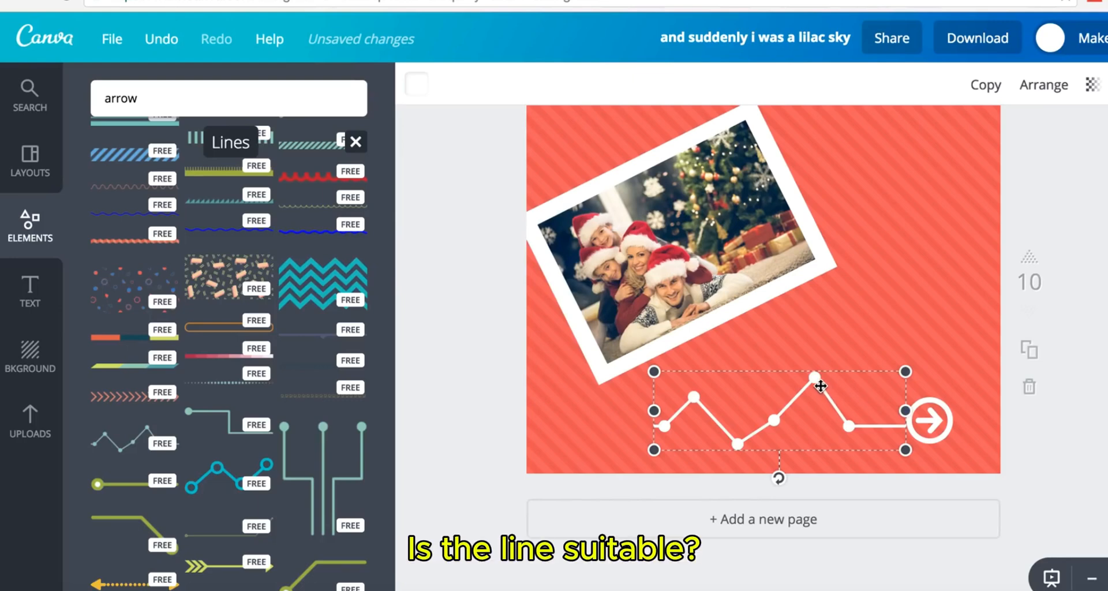
{"action": "left_click_drag", "start_coordinate": [820, 382], "coordinate": [821, 381]}
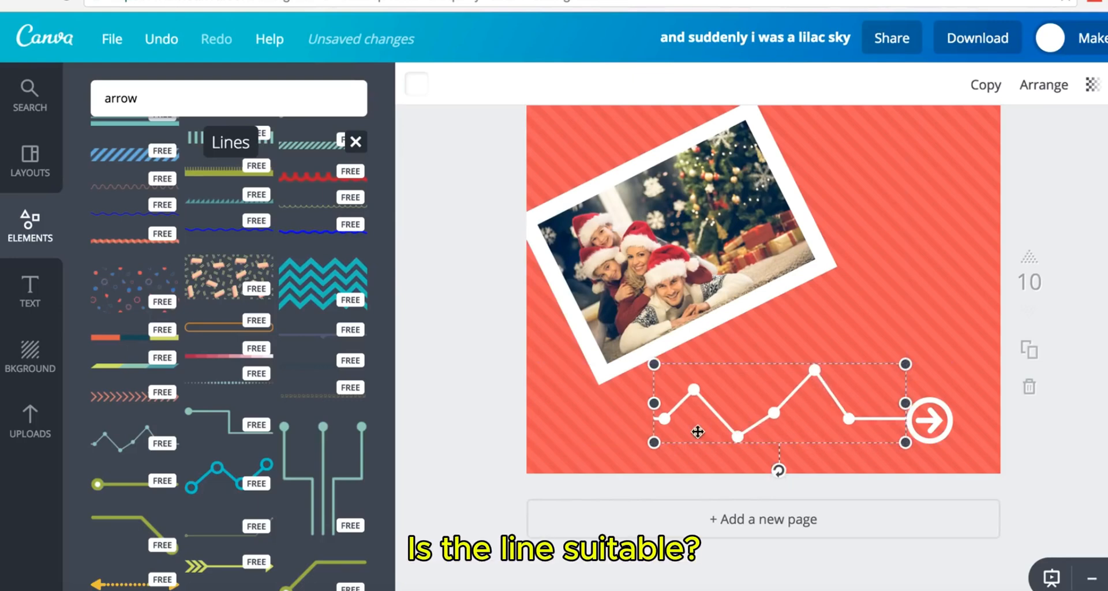
{"action": "left_click_drag", "start_coordinate": [654, 443], "coordinate": [633, 449]}
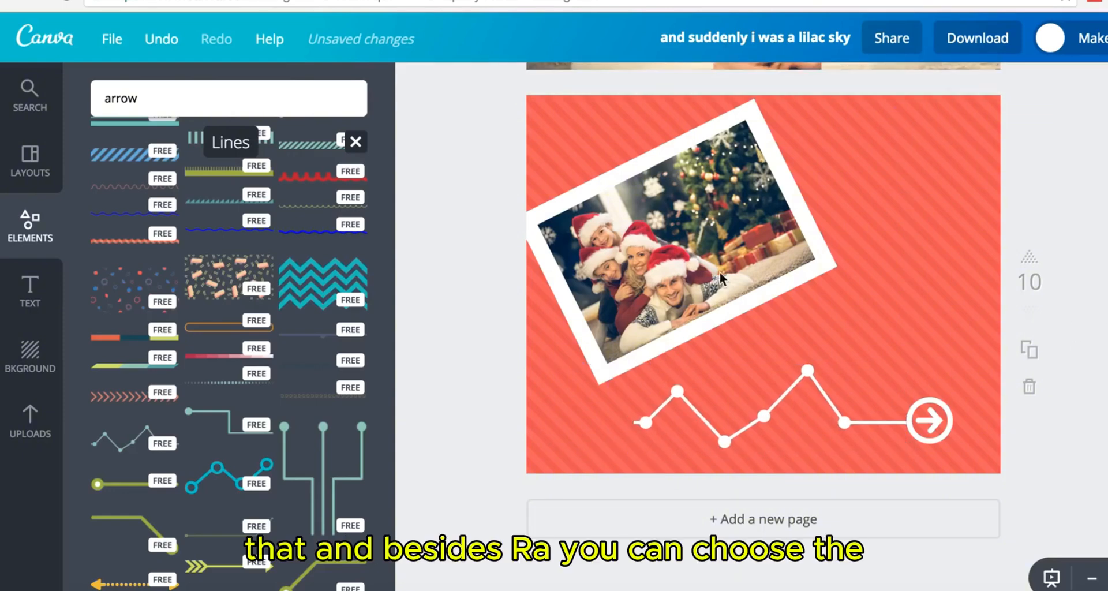
{"action": "left_click", "coordinate": [140, 289]}
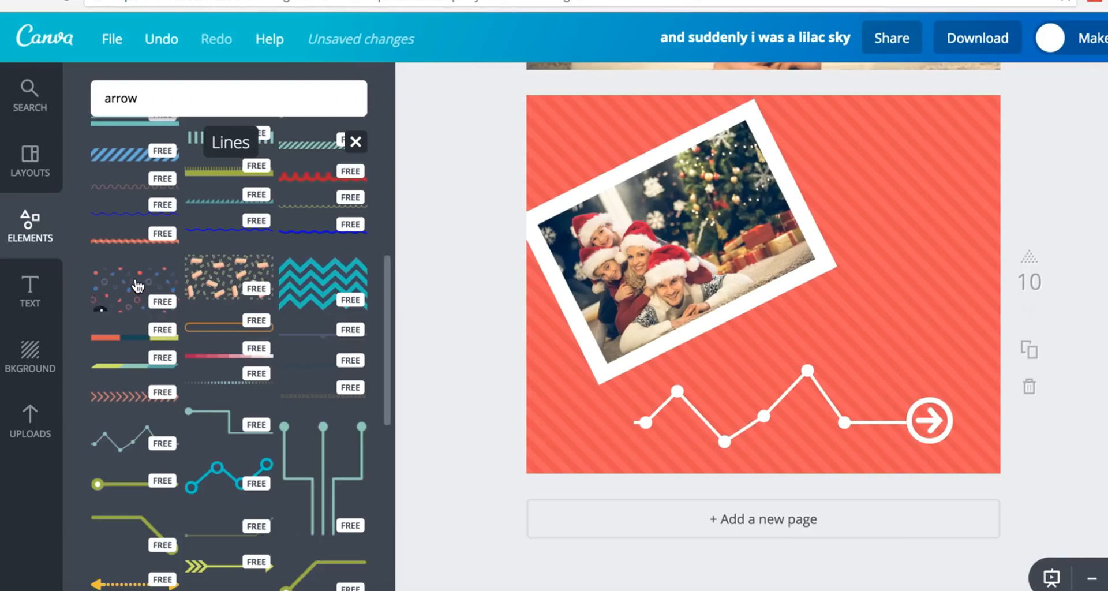
{"action": "left_click_drag", "start_coordinate": [856, 243], "coordinate": [981, 171]}
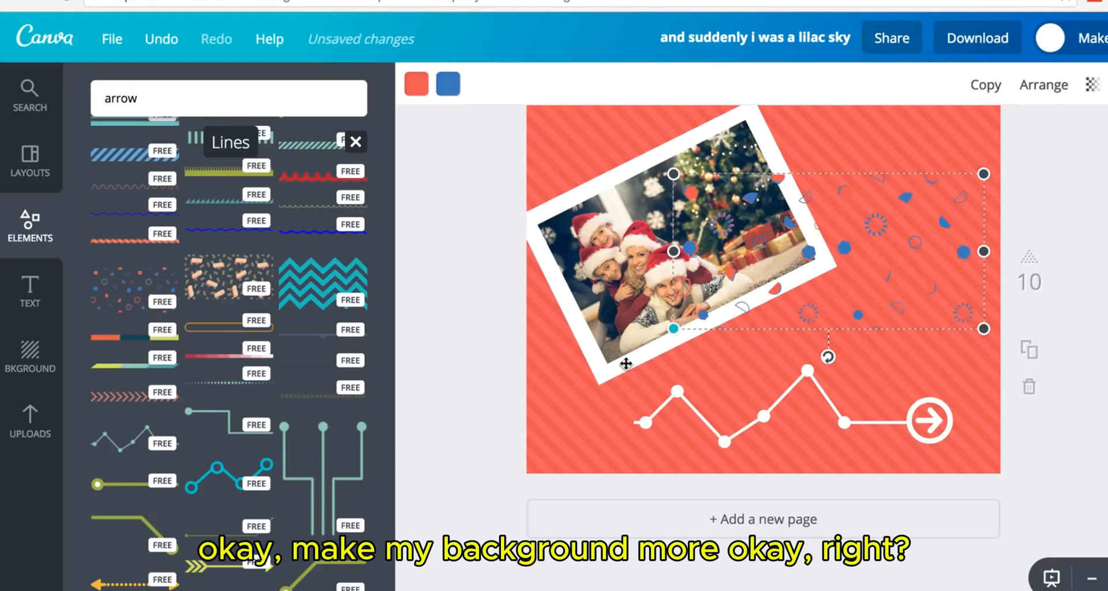
{"action": "left_click_drag", "start_coordinate": [674, 328], "coordinate": [618, 356]}
{"action": "left_click_drag", "start_coordinate": [836, 233], "coordinate": [812, 256]}
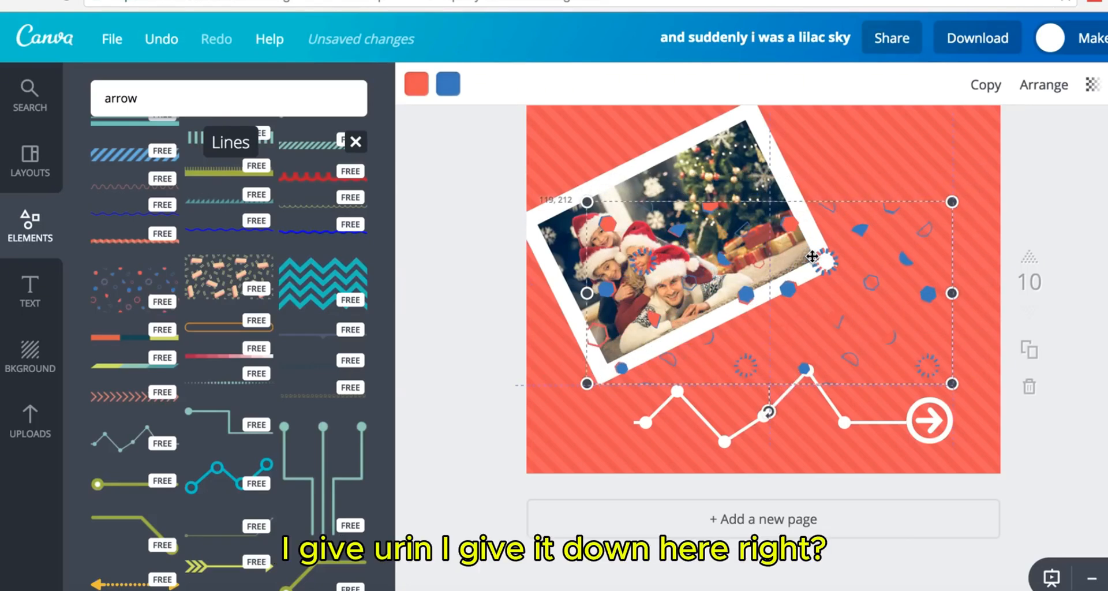
{"action": "left_click", "coordinate": [1044, 85]}
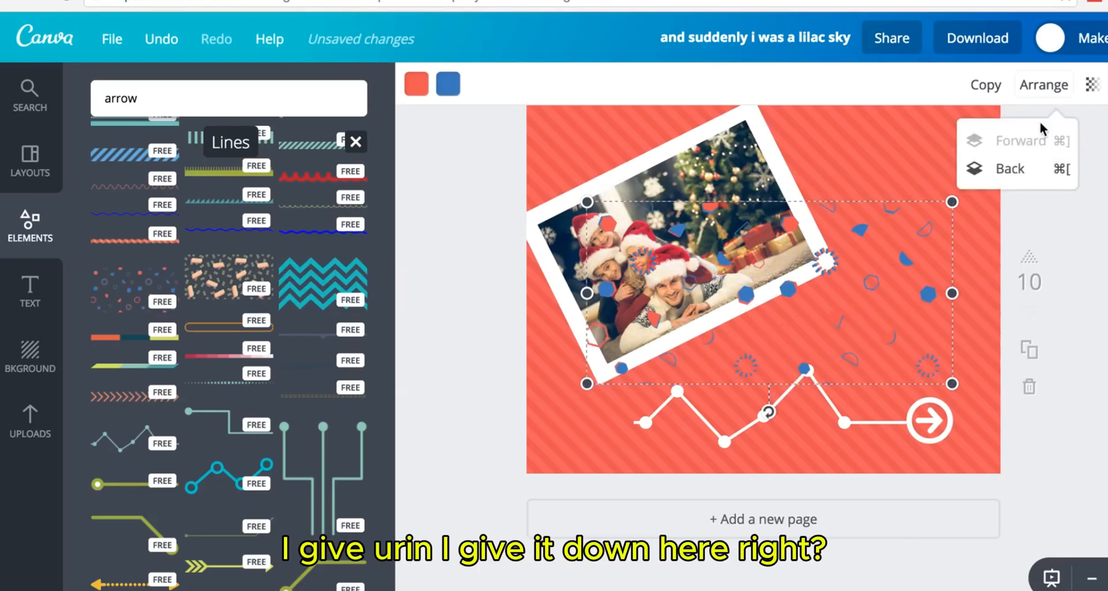
{"action": "left_click", "coordinate": [1024, 172]}
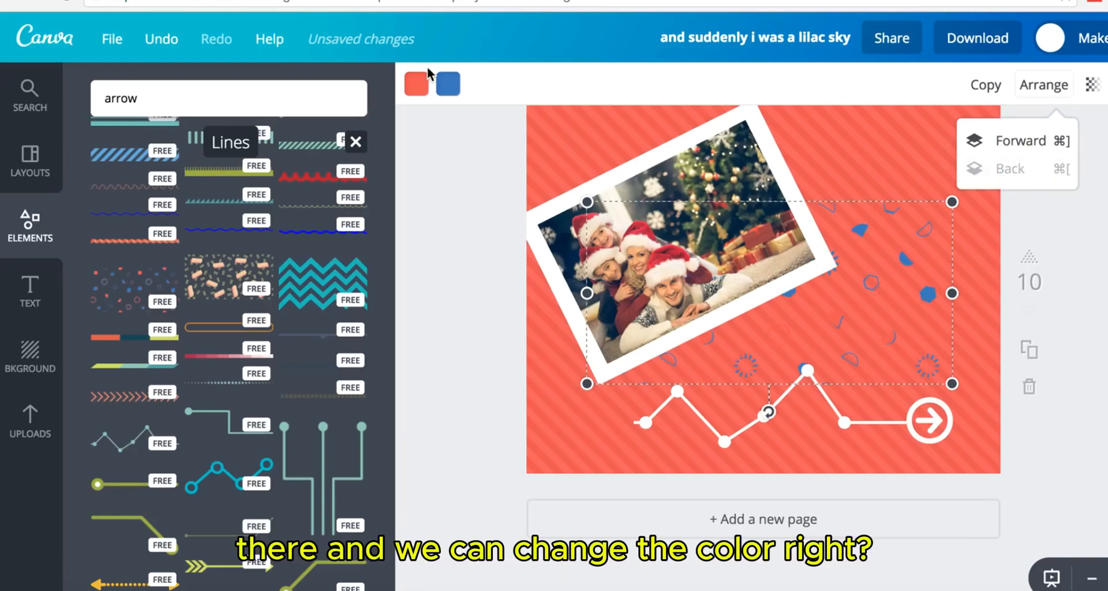
{"action": "left_click", "coordinate": [418, 84]}
{"action": "scroll", "coordinate": [505, 300], "scroll_direction": "down", "scroll_amount": 5}
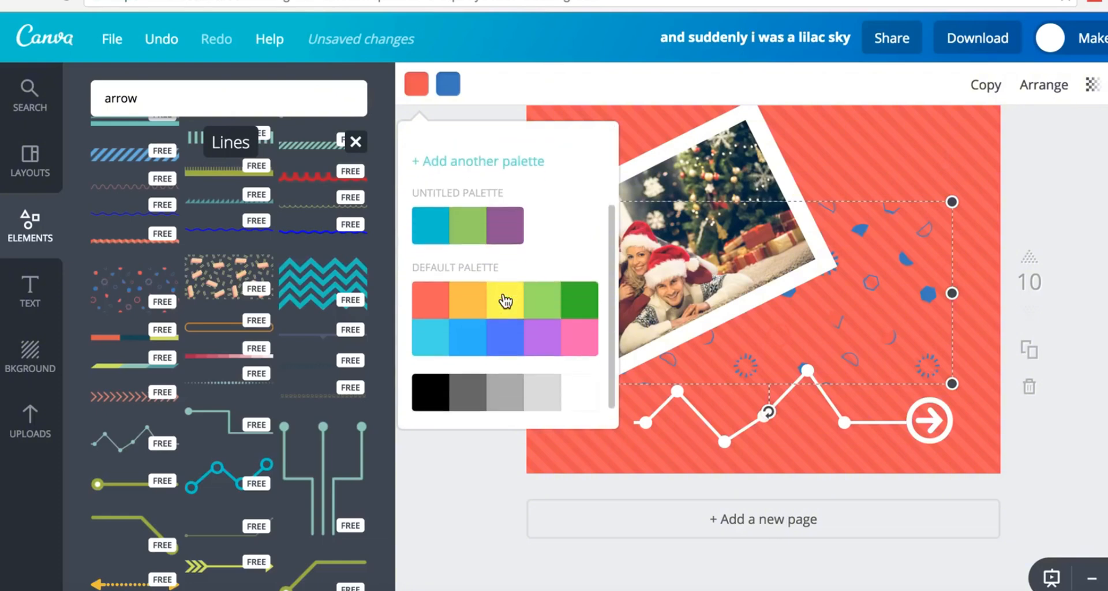
{"action": "left_click", "coordinate": [589, 394]}
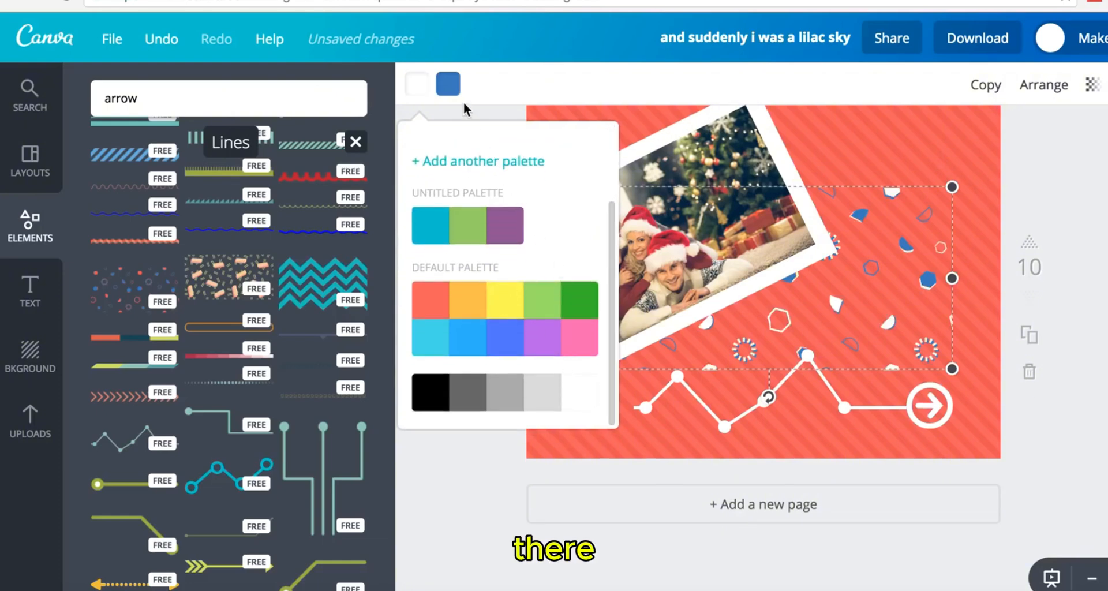
{"action": "left_click", "coordinate": [450, 90]}
{"action": "left_click", "coordinate": [612, 180]}
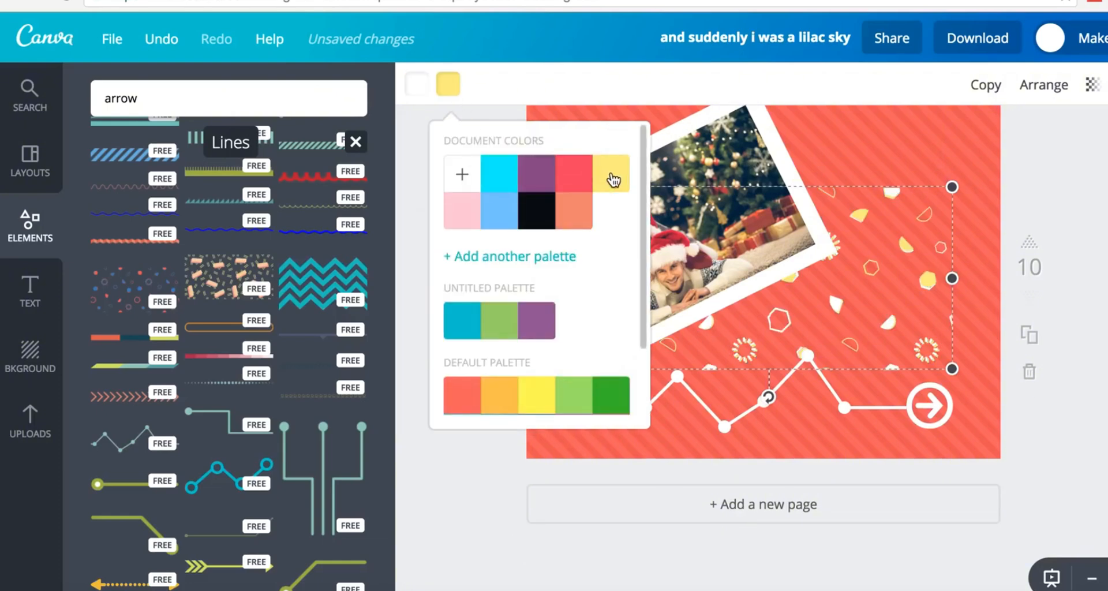
{"action": "left_click", "coordinate": [1068, 309]}
{"action": "left_click", "coordinate": [1072, 310]}
{"action": "scroll", "coordinate": [1072, 310], "scroll_direction": "up", "scroll_amount": 2}
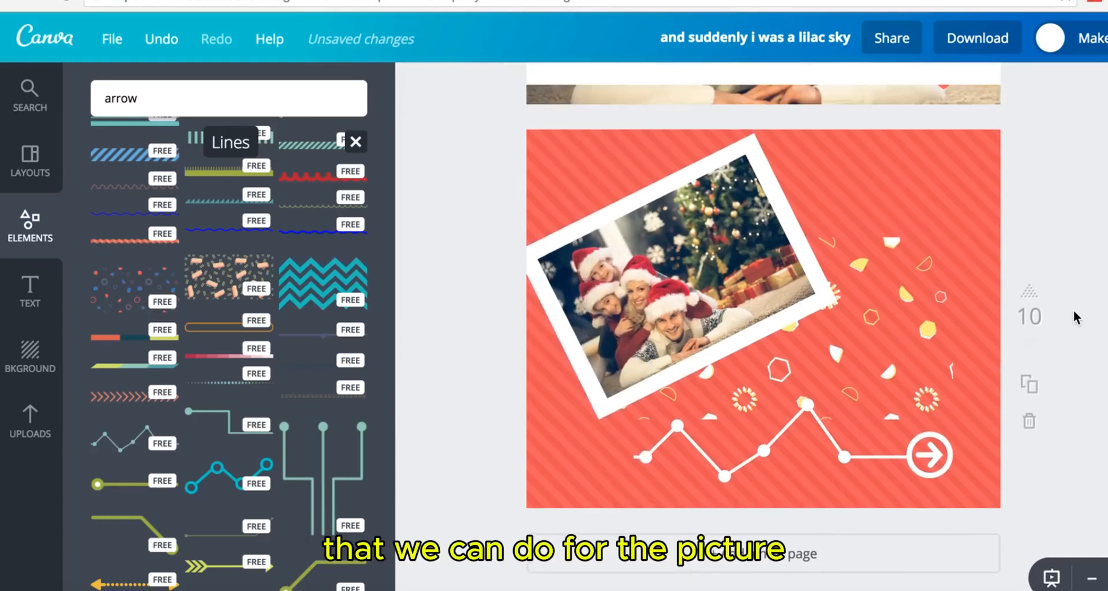
{"action": "left_click", "coordinate": [875, 295]}
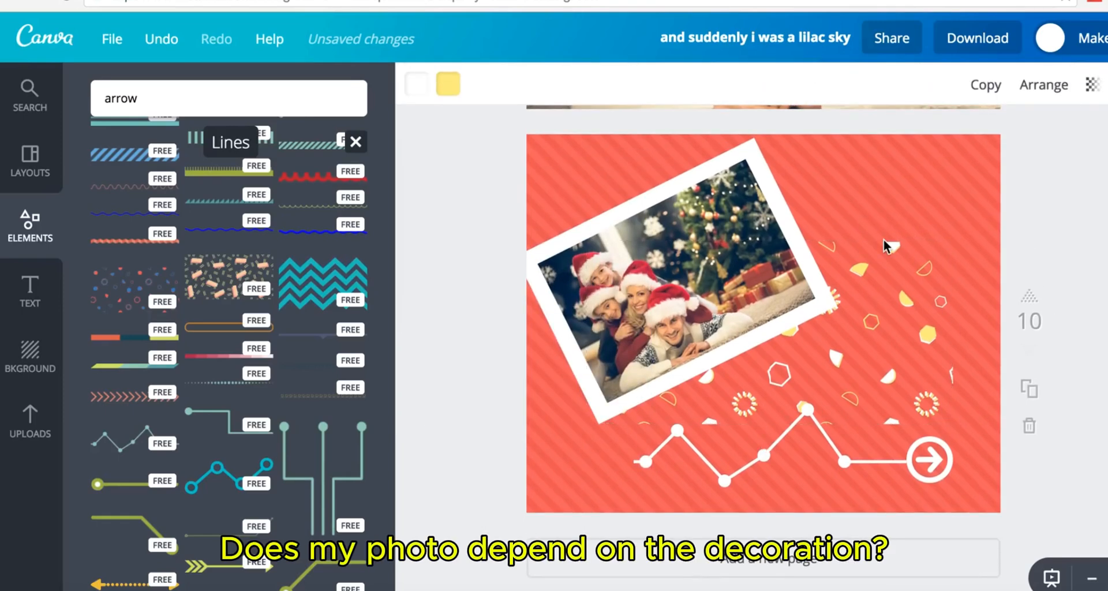
{"action": "left_click", "coordinate": [892, 251]}
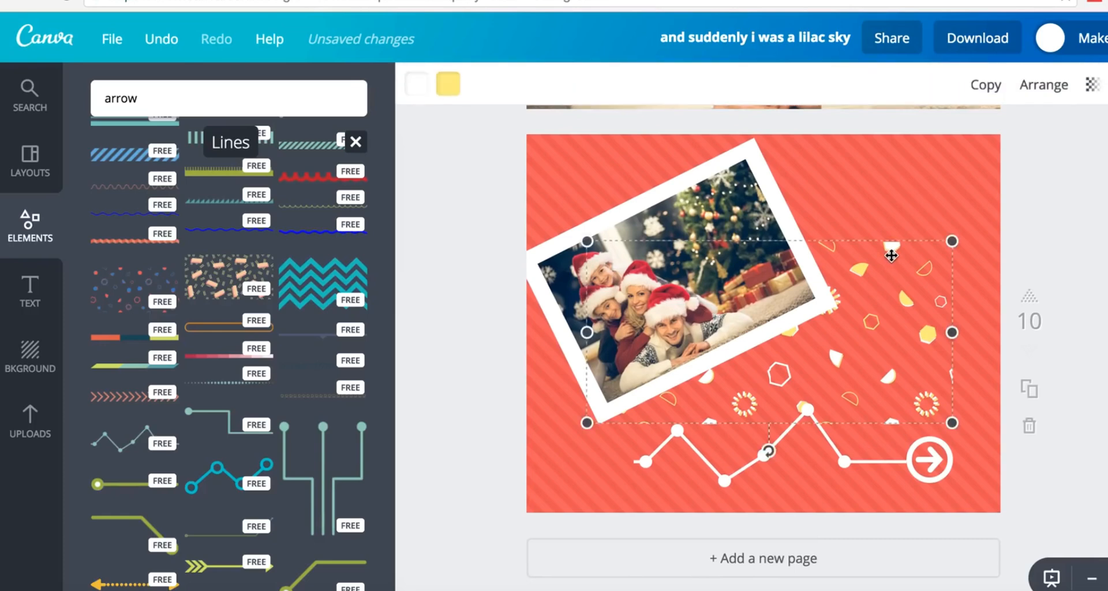
{"action": "key", "text": "Delete"}
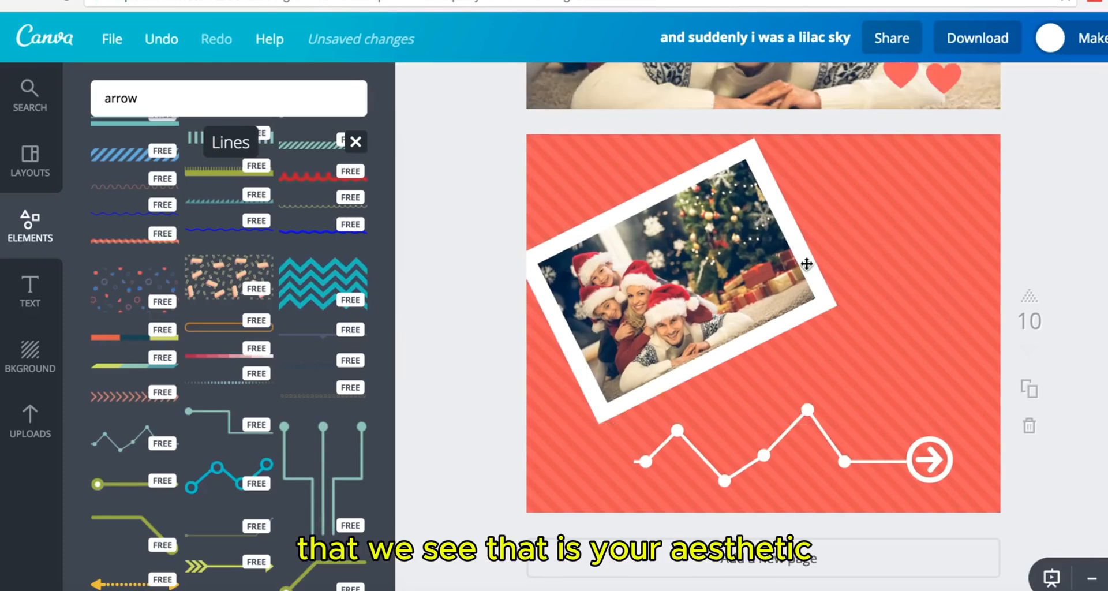
- Delete the zigzag arrow line
{"action": "scroll", "coordinate": [294, 334], "scroll_direction": "up", "scroll_amount": 2}
{"action": "scroll", "coordinate": [296, 338], "scroll_direction": "down", "scroll_amount": 10}
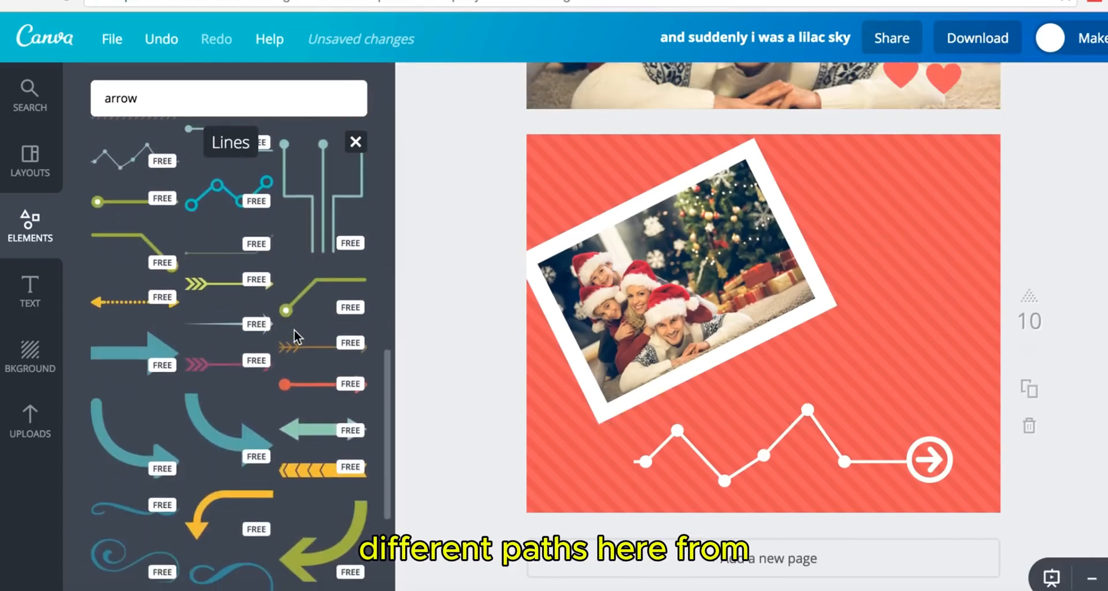
{"action": "scroll", "coordinate": [297, 339], "scroll_direction": "down", "scroll_amount": 1}
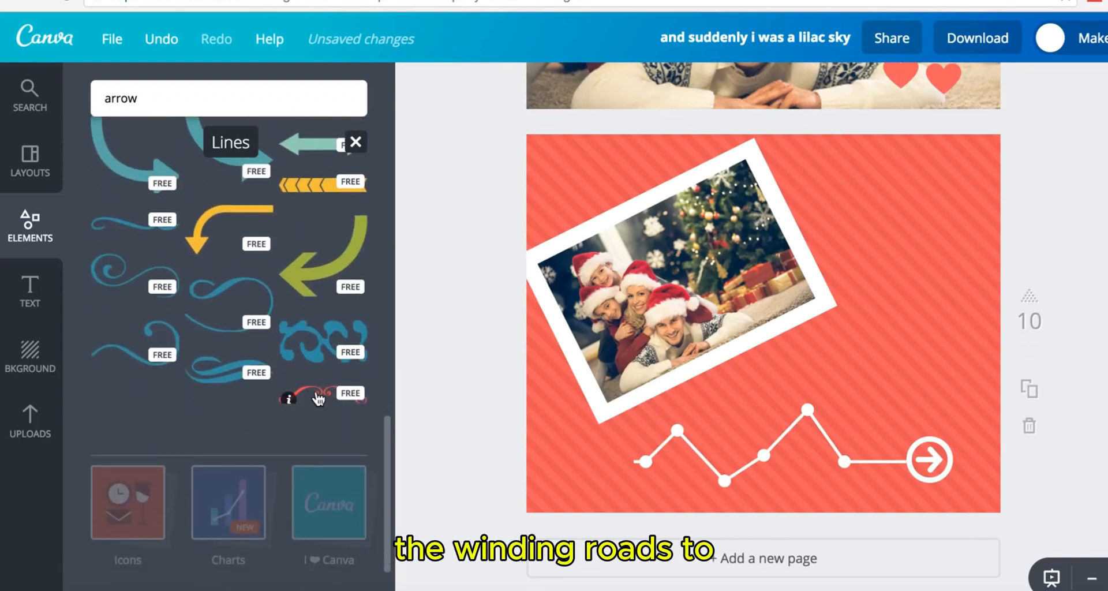
{"action": "left_click", "coordinate": [767, 458]}
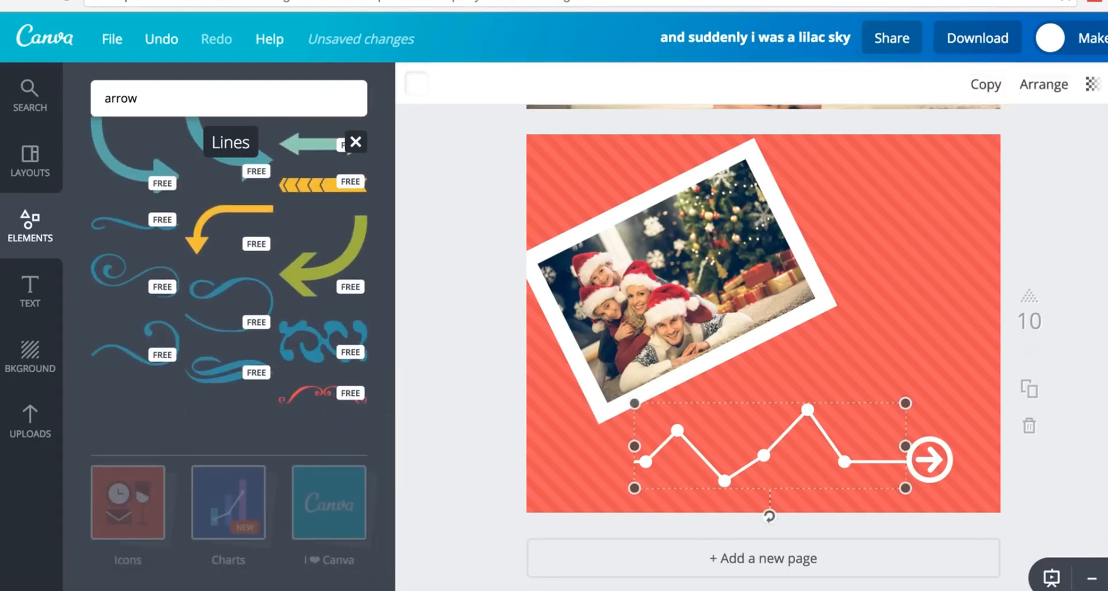
{"action": "key", "text": "Delete"}
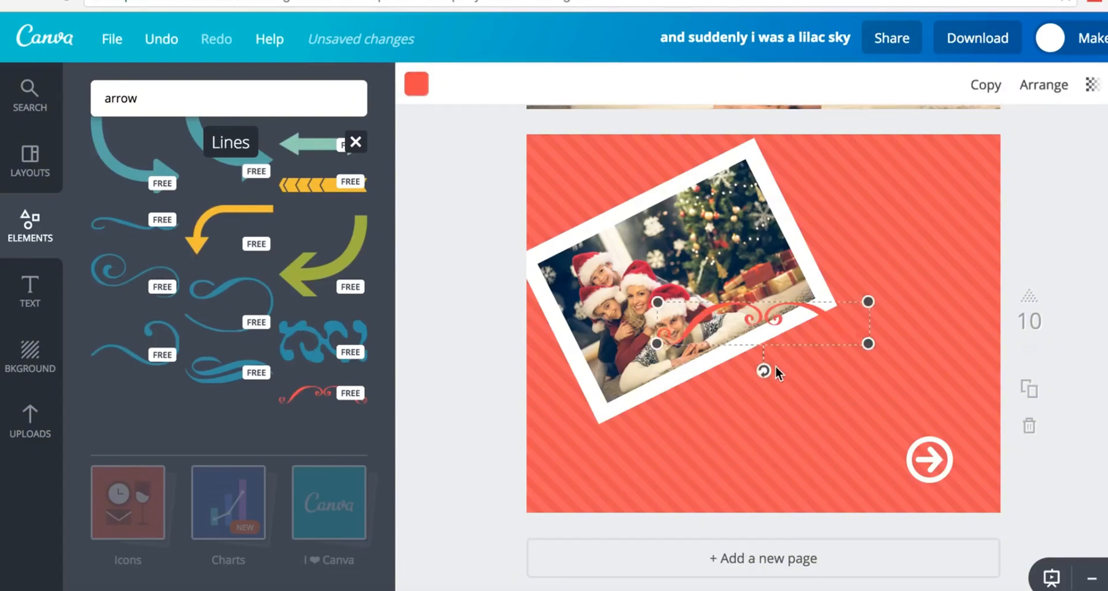
- Rotate the swirl ornament to 330°, place it below the photo, and make it white
{"action": "mouse_move", "coordinate": [764, 374]}
{"action": "left_mouse_down"}
{"action": "mouse_move", "coordinate": [804, 351]}
{"action": "mouse_move", "coordinate": [784, 367]}
{"action": "left_mouse_up"}
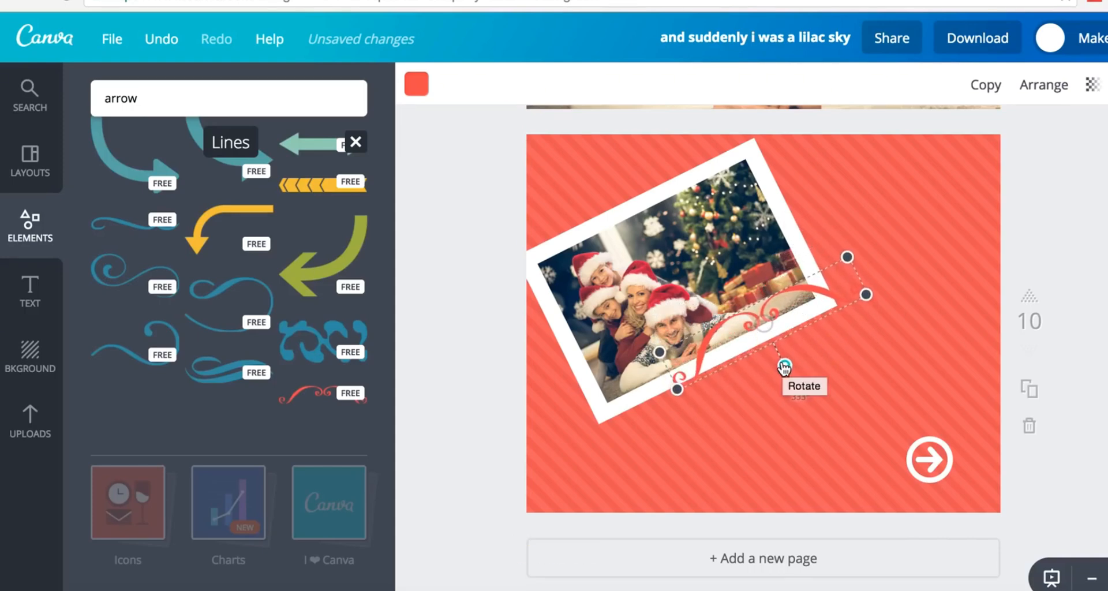
{"action": "left_click_drag", "start_coordinate": [767, 314], "coordinate": [743, 376]}
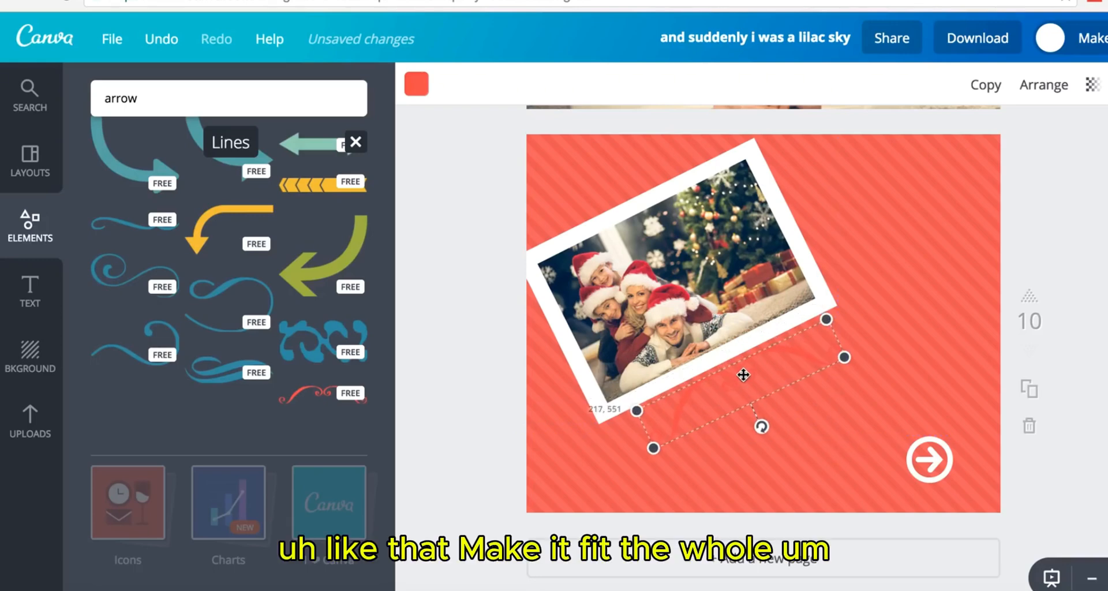
{"action": "left_click", "coordinate": [416, 87]}
{"action": "scroll", "coordinate": [578, 350], "scroll_direction": "down", "scroll_amount": 3}
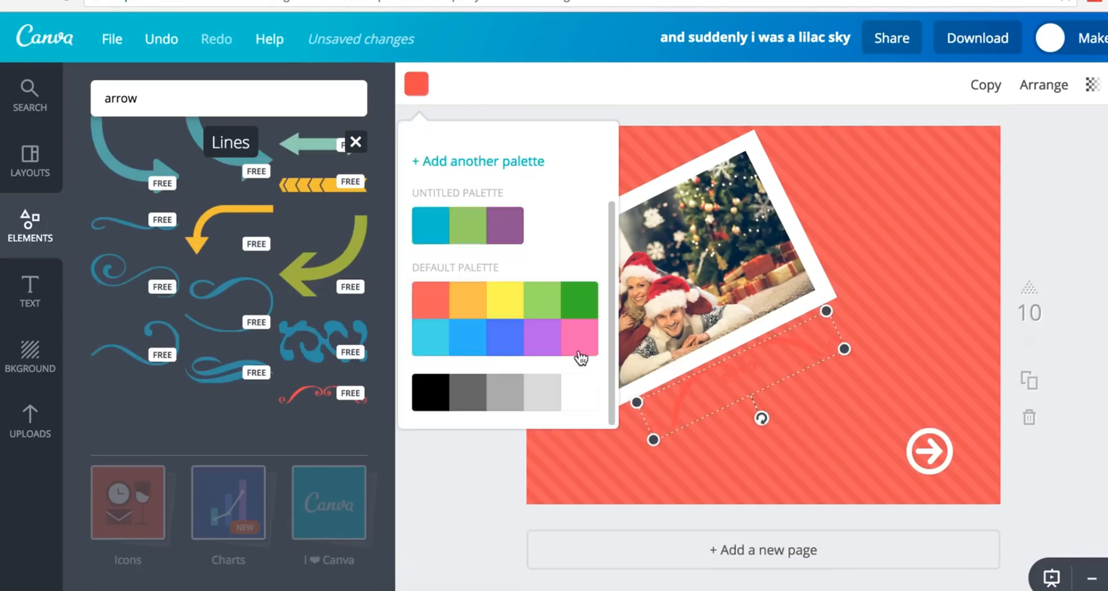
{"action": "left_click", "coordinate": [1074, 346]}
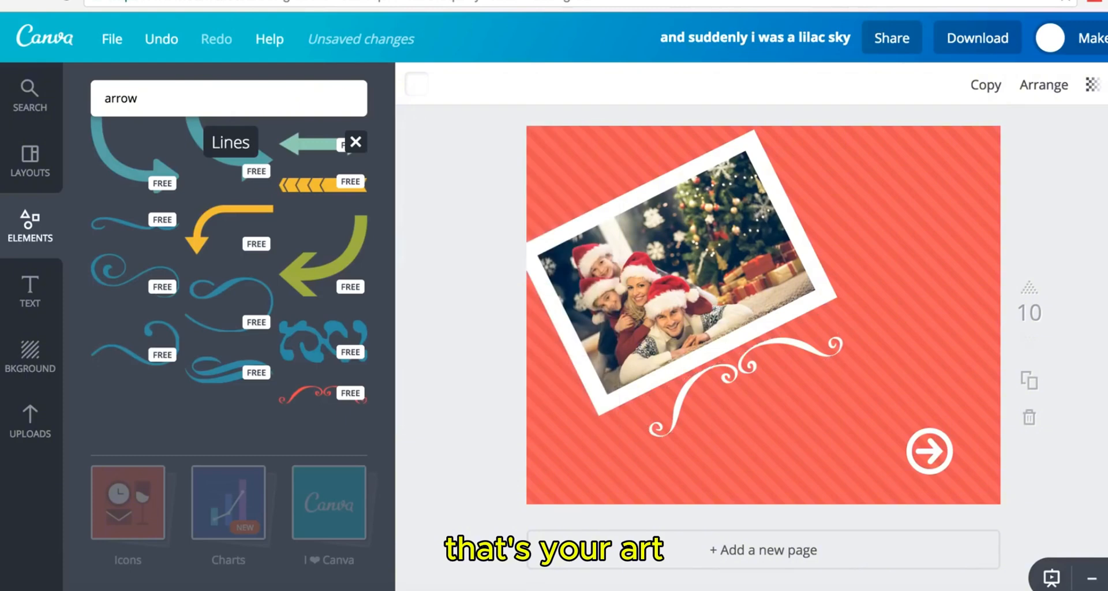
{"action": "scroll", "coordinate": [763, 323], "scroll_direction": "up", "scroll_amount": 2}
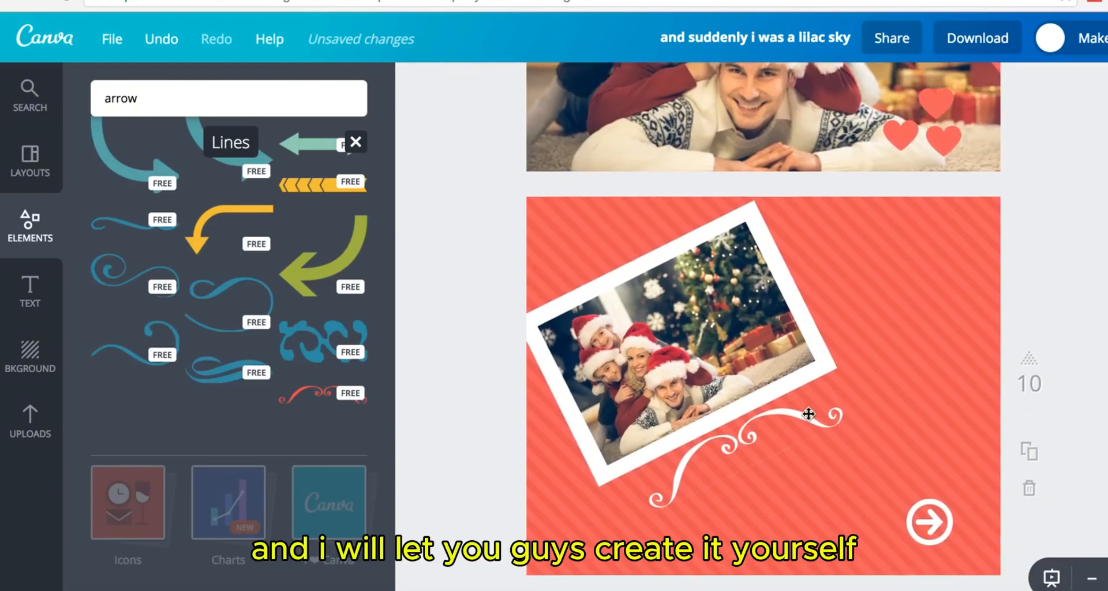
{"action": "left_click_drag", "start_coordinate": [805, 419], "coordinate": [807, 423]}
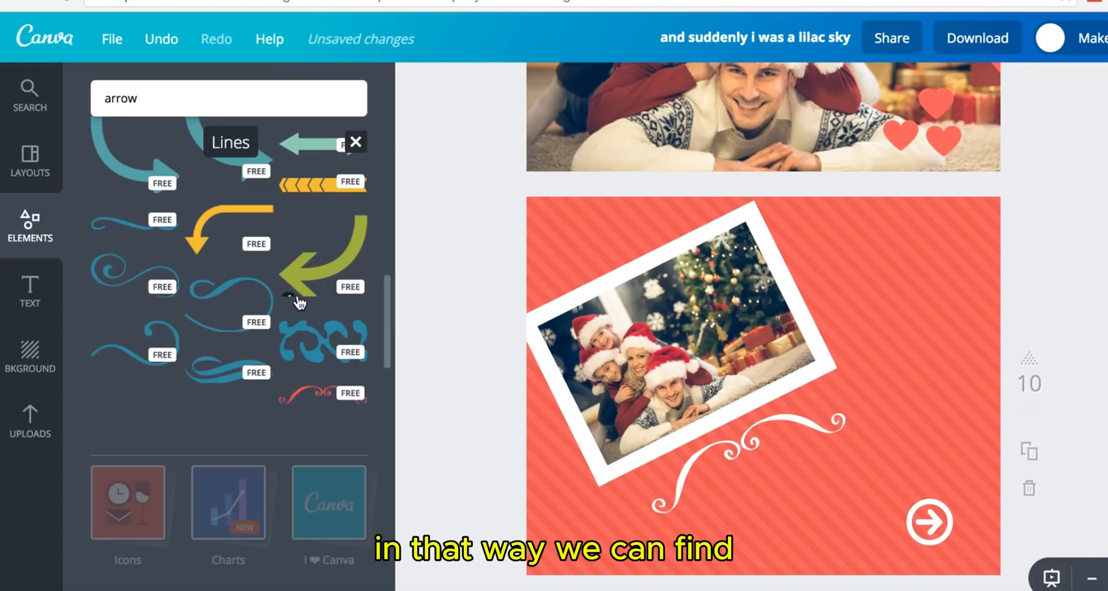
{"action": "scroll", "coordinate": [299, 302], "scroll_direction": "up", "scroll_amount": 10}
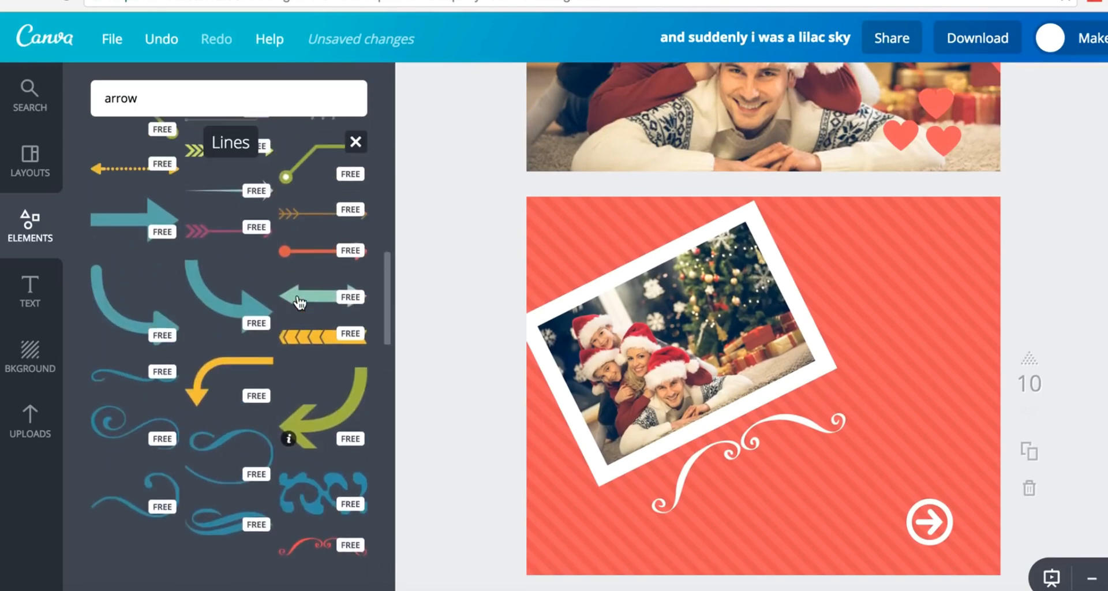
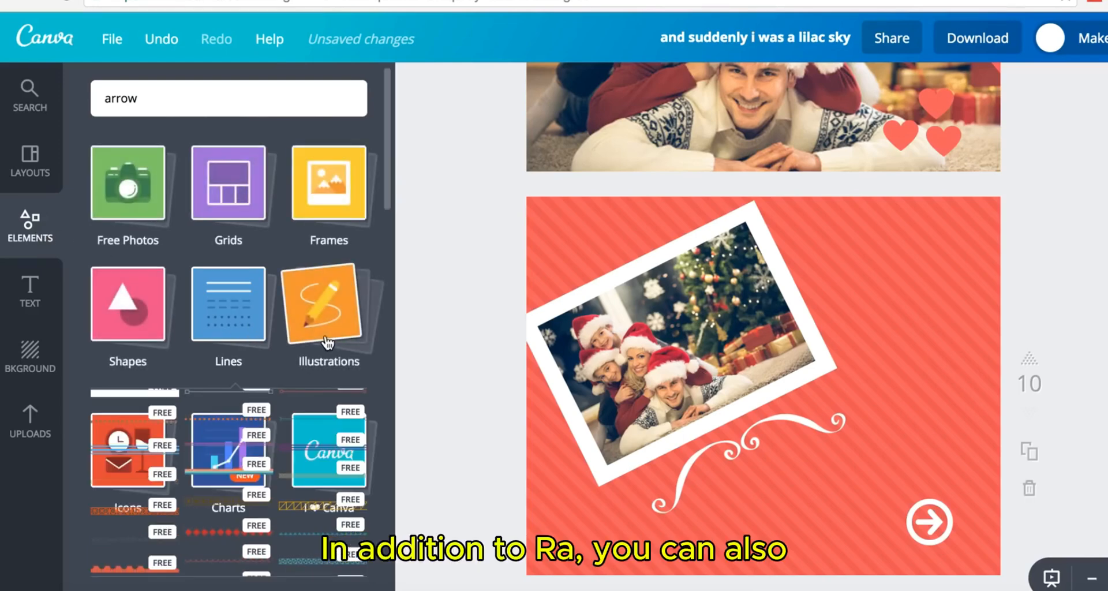
- Open the Illustrations collection and scroll down to the free heart drawings
{"action": "left_click", "coordinate": [327, 342]}
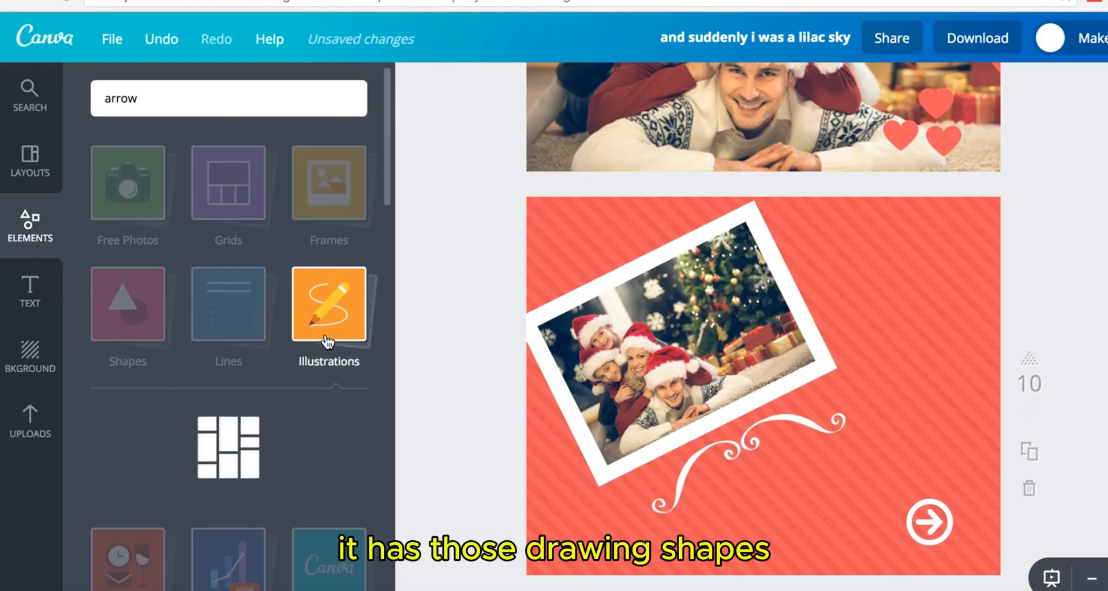
{"action": "scroll", "coordinate": [285, 395], "scroll_direction": "down", "scroll_amount": 10}
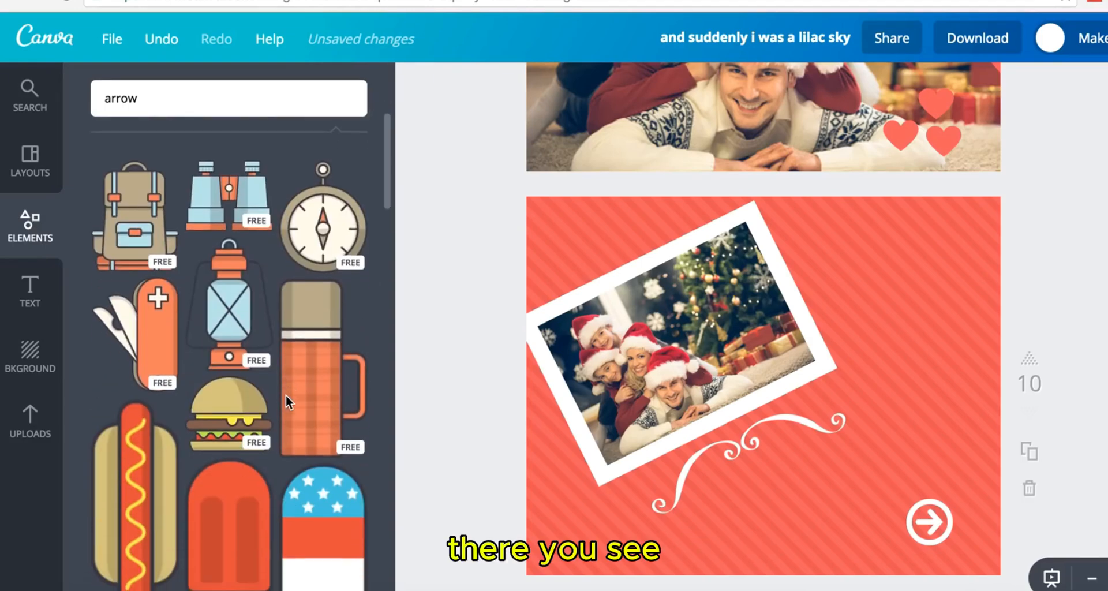
{"action": "scroll", "coordinate": [289, 403], "scroll_direction": "down", "scroll_amount": 5}
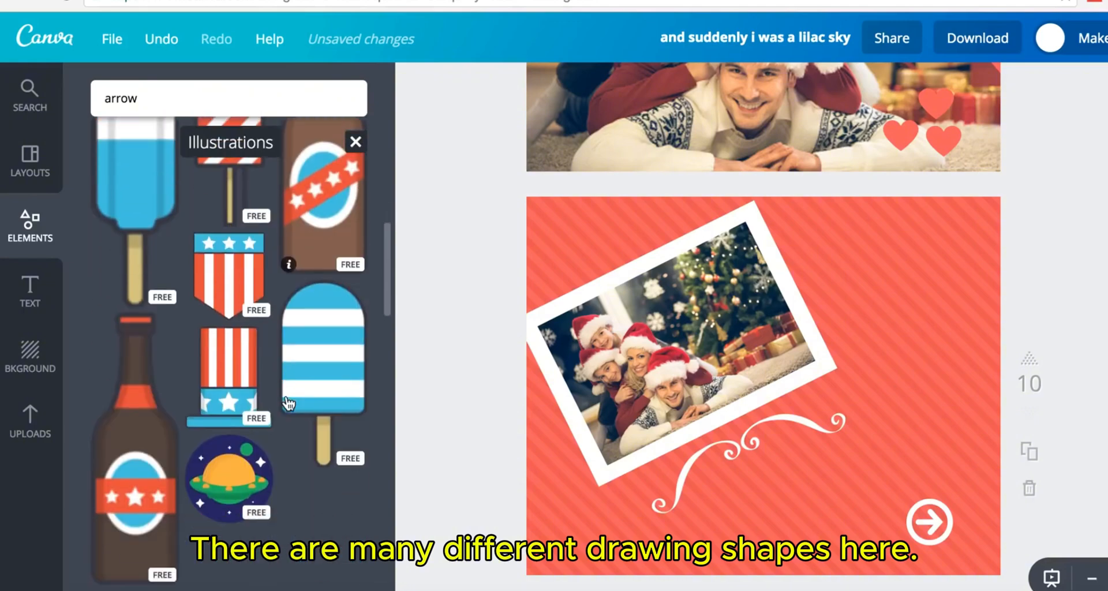
{"action": "scroll", "coordinate": [288, 403], "scroll_direction": "down", "scroll_amount": 5}
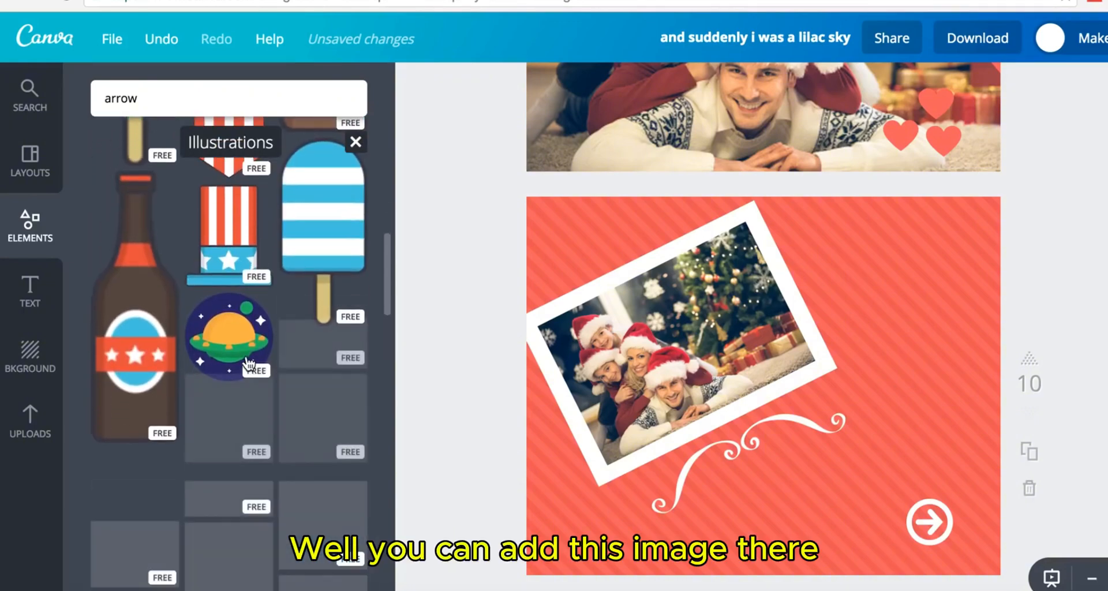
{"action": "scroll", "coordinate": [323, 420], "scroll_direction": "down", "scroll_amount": 4}
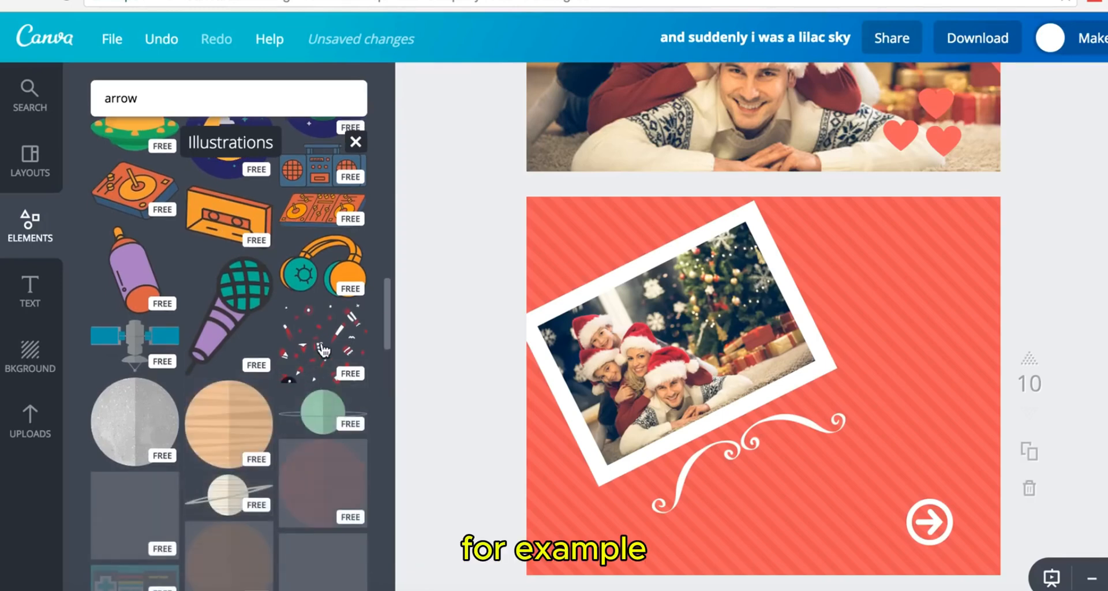
{"action": "scroll", "coordinate": [325, 397], "scroll_direction": "down", "scroll_amount": 6}
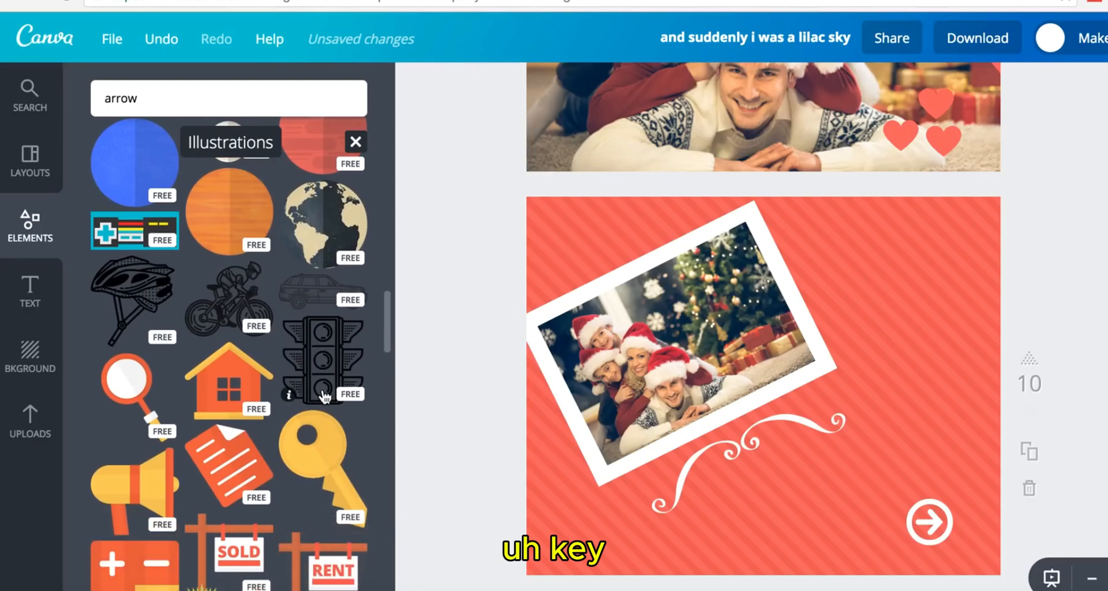
{"action": "scroll", "coordinate": [325, 398], "scroll_direction": "down", "scroll_amount": 2}
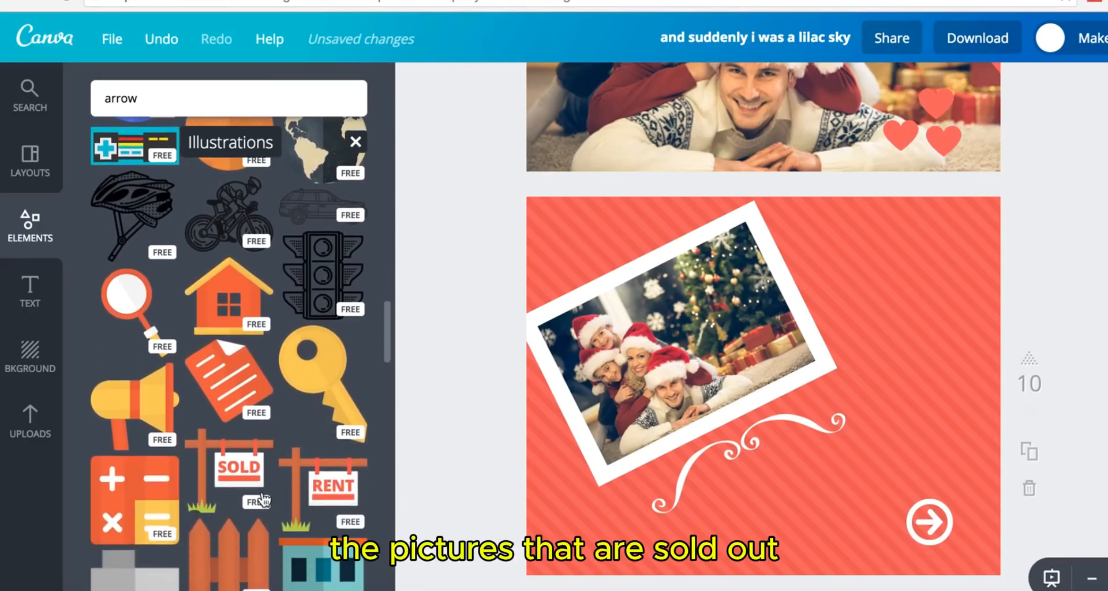
{"action": "scroll", "coordinate": [248, 474], "scroll_direction": "down", "scroll_amount": 5}
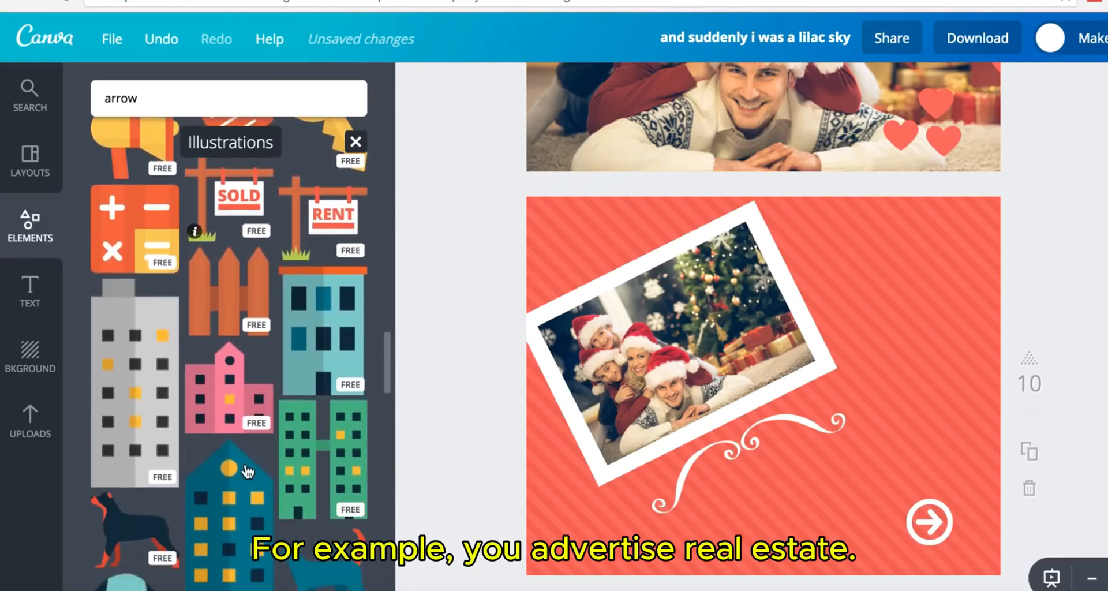
{"action": "scroll", "coordinate": [248, 472], "scroll_direction": "down", "scroll_amount": 5}
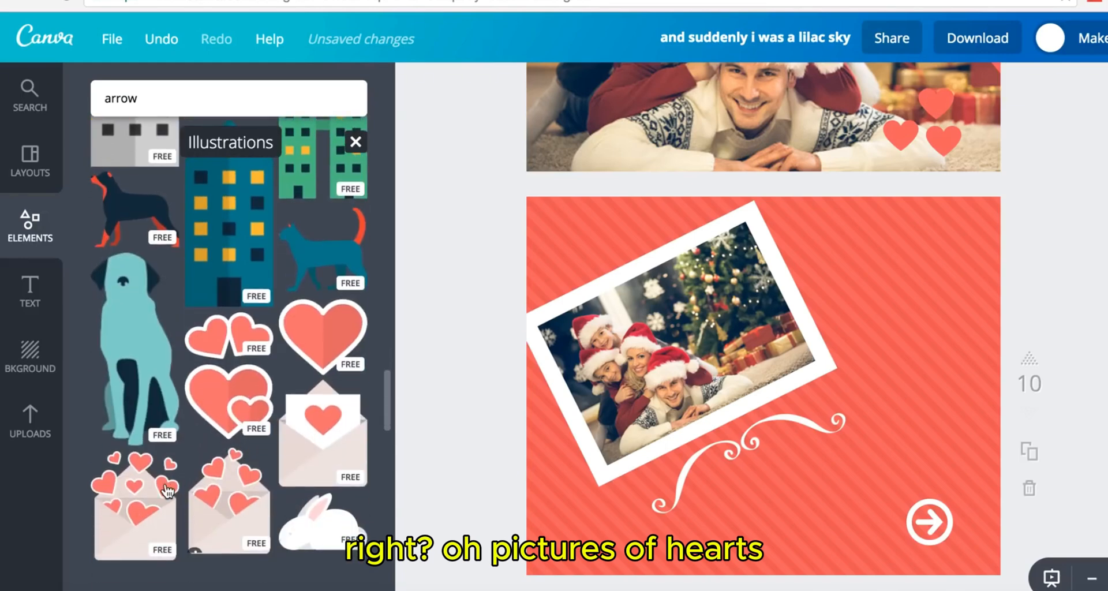
- Add the double-hearts illustration, shrink and tilt it onto the photo's upper-right corner, then delete the swirl
{"action": "left_click", "coordinate": [231, 411]}
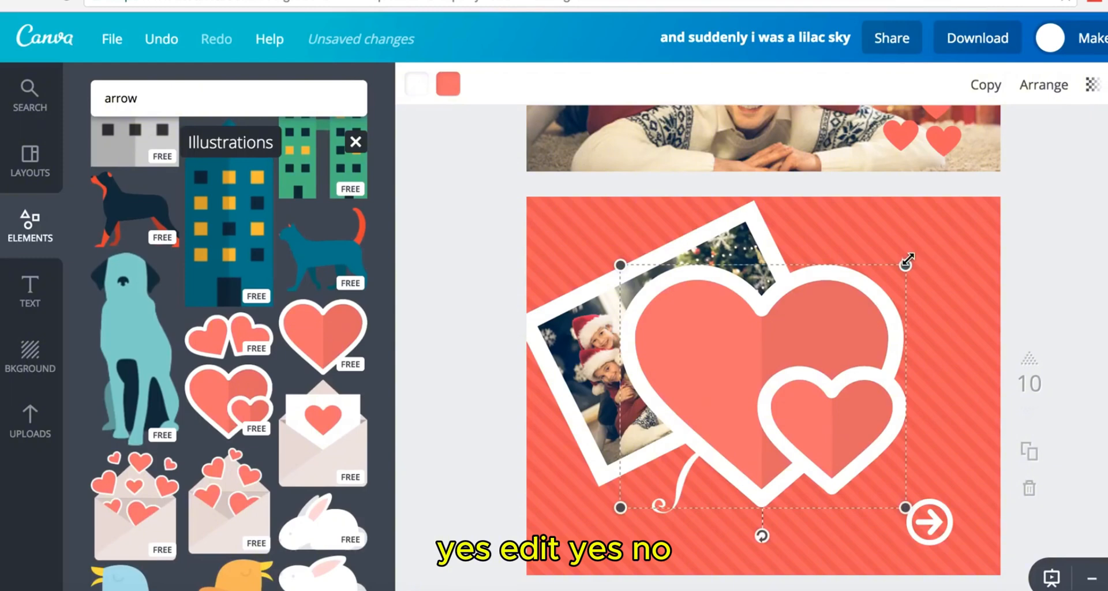
{"action": "left_click_drag", "start_coordinate": [905, 265], "coordinate": [745, 400]}
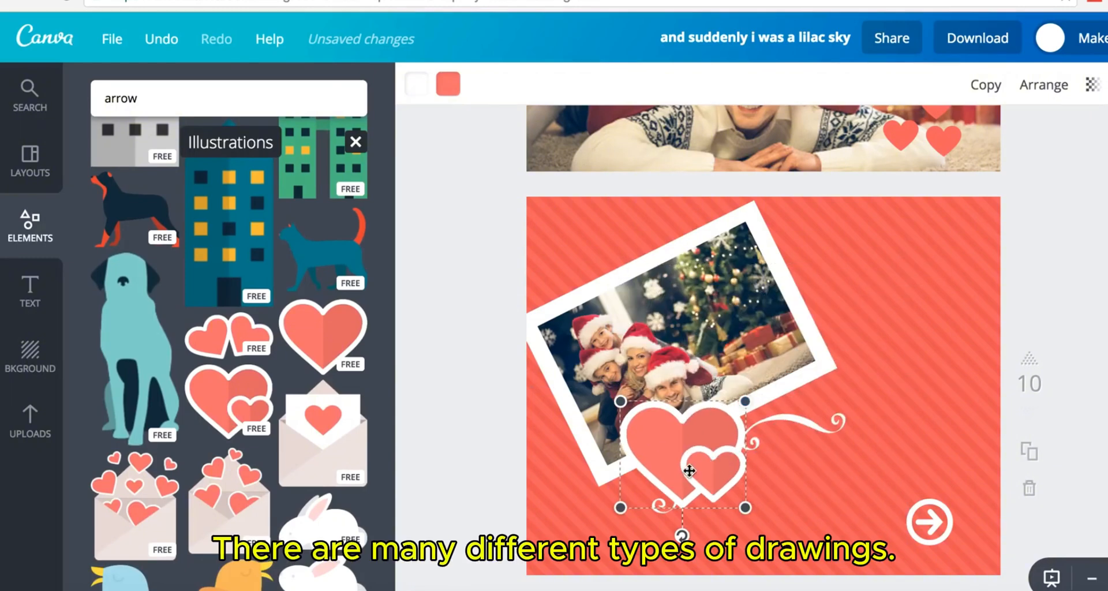
{"action": "left_click_drag", "start_coordinate": [687, 469], "coordinate": [916, 307]}
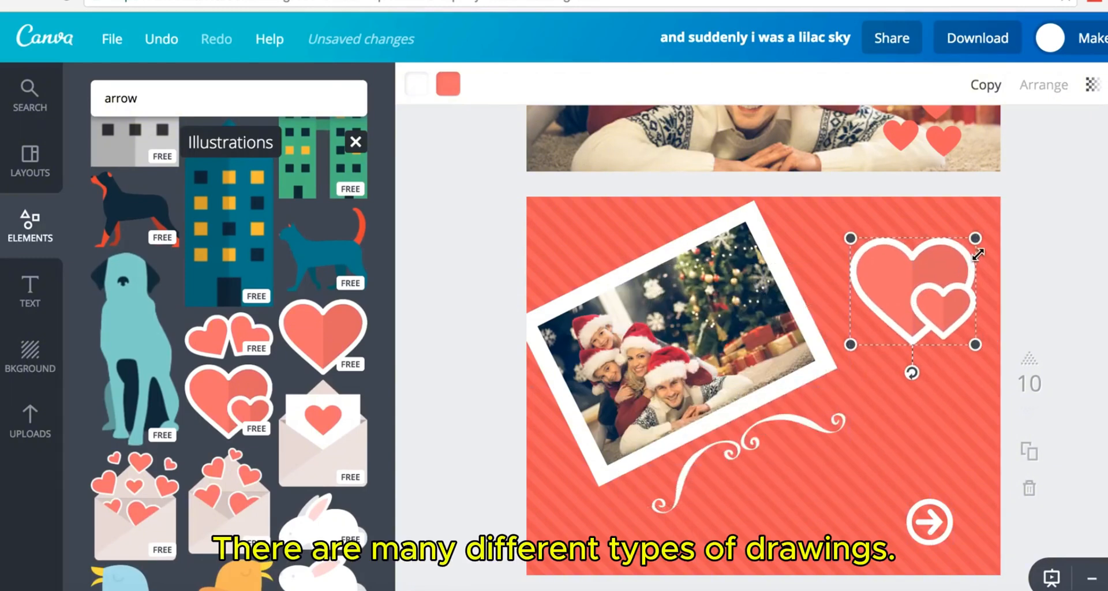
{"action": "left_click_drag", "start_coordinate": [977, 254], "coordinate": [927, 279]}
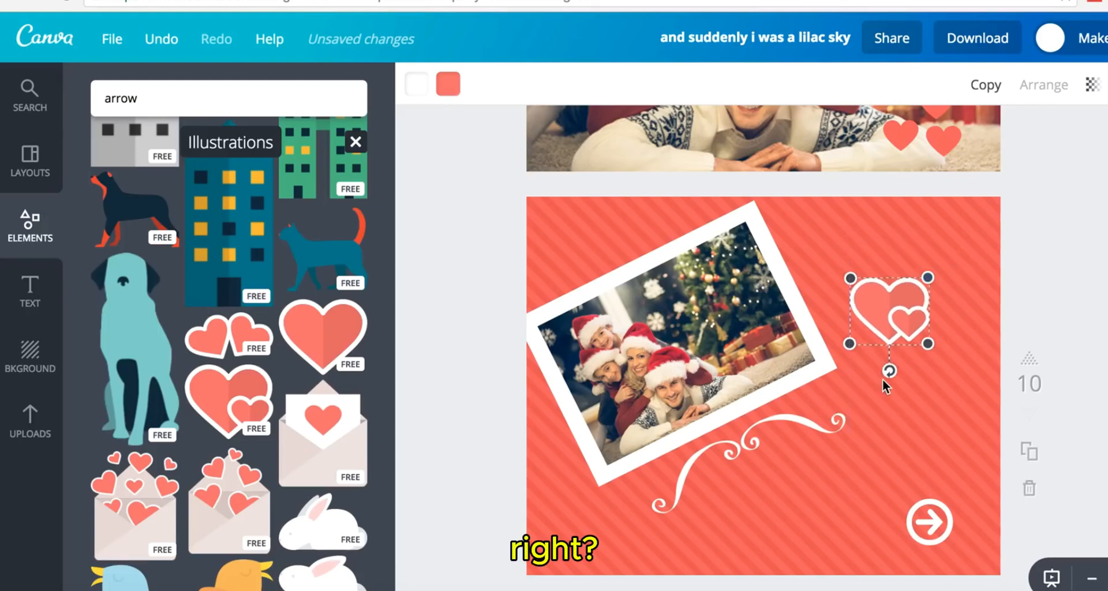
{"action": "left_click", "coordinate": [883, 380]}
{"action": "left_click", "coordinate": [891, 318]}
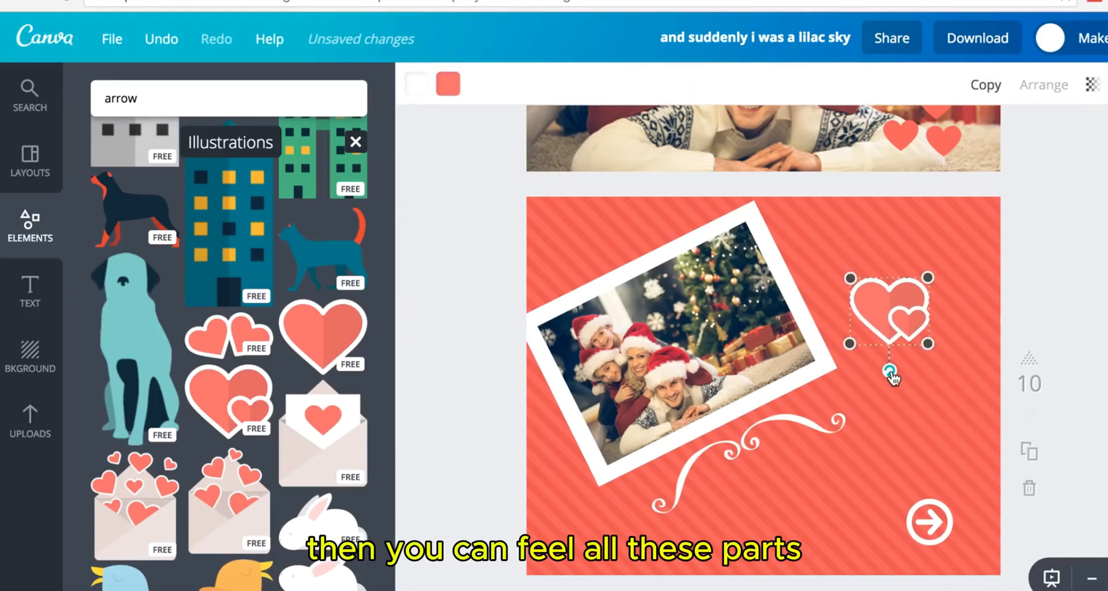
{"action": "left_click_drag", "start_coordinate": [923, 370], "coordinate": [921, 370]}
{"action": "left_click_drag", "start_coordinate": [896, 301], "coordinate": [740, 229]}
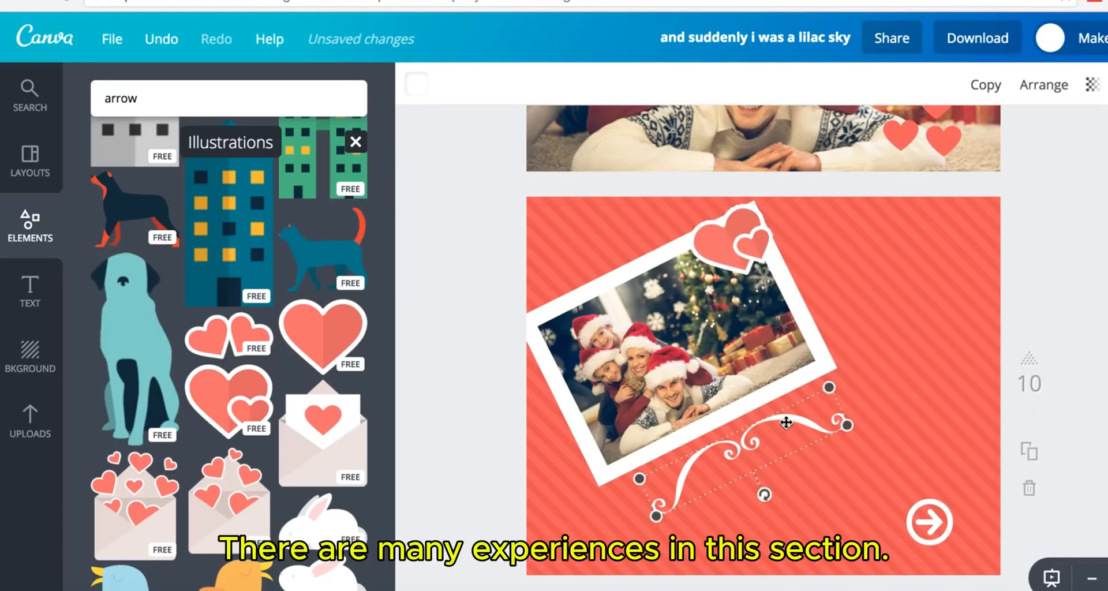
{"action": "key", "text": "Delete"}
- Leave Illustrations and browse the Icons collection down to the ice cream cone icon
{"action": "scroll", "coordinate": [196, 284], "scroll_direction": "up", "scroll_amount": 4}
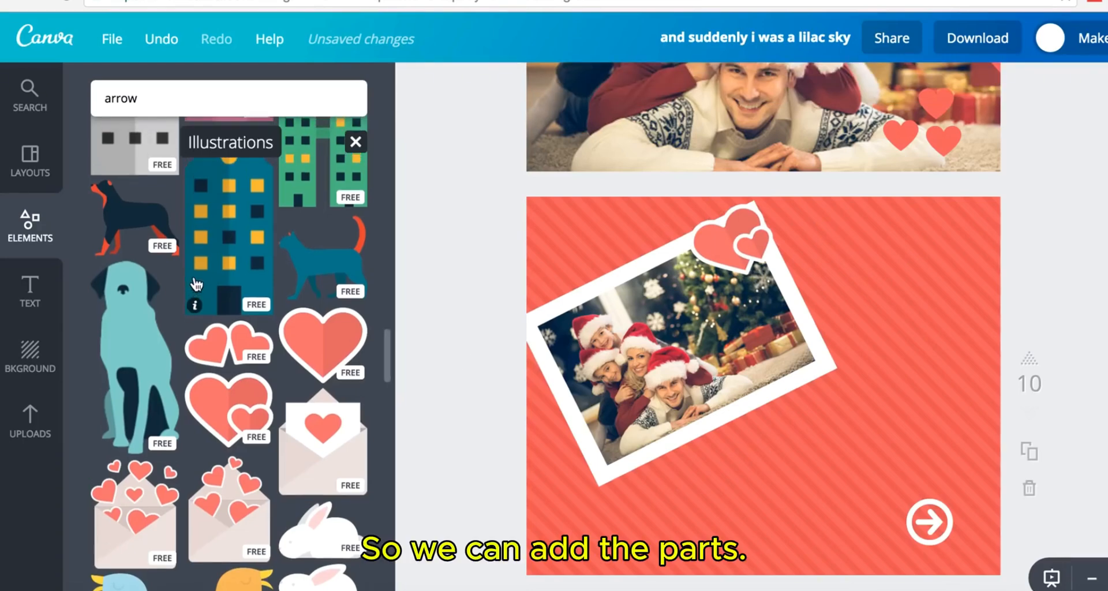
{"action": "scroll", "coordinate": [196, 284], "scroll_direction": "up", "scroll_amount": 4}
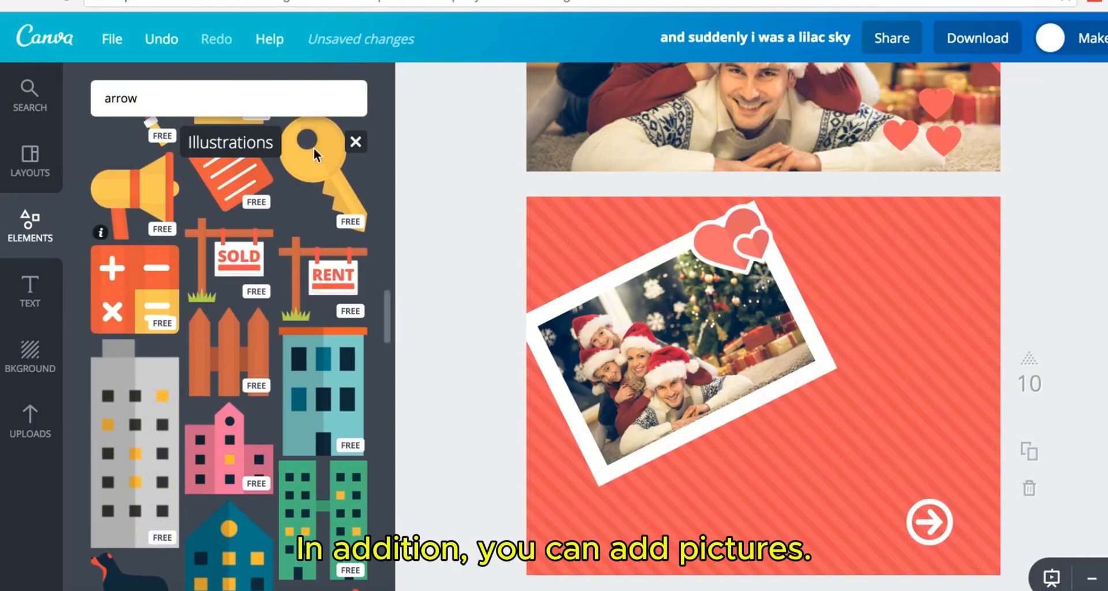
{"action": "left_click", "coordinate": [356, 143]}
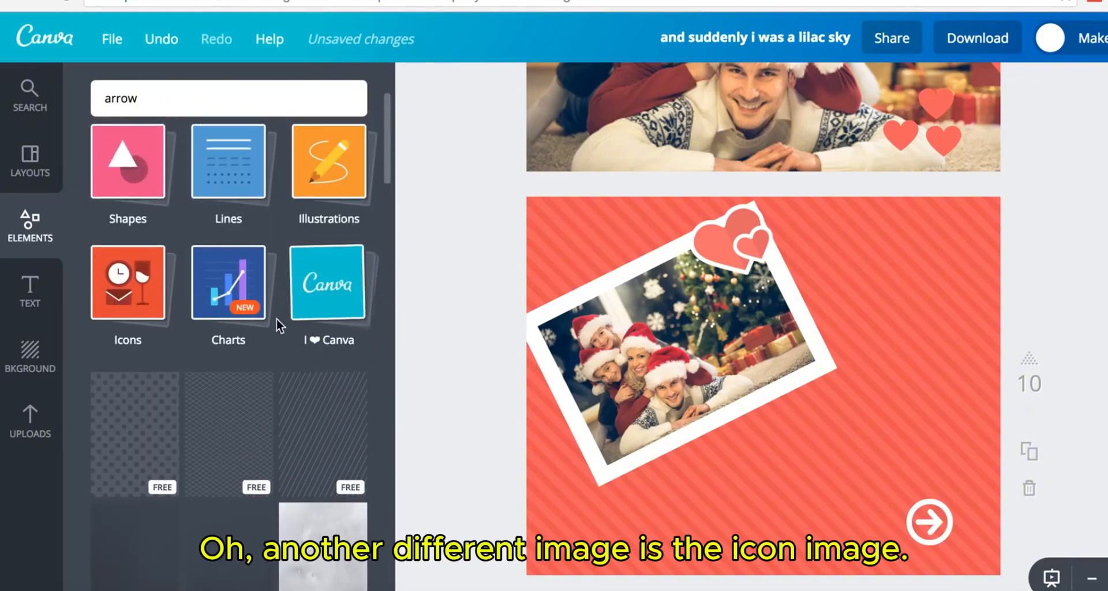
{"action": "left_click", "coordinate": [144, 312]}
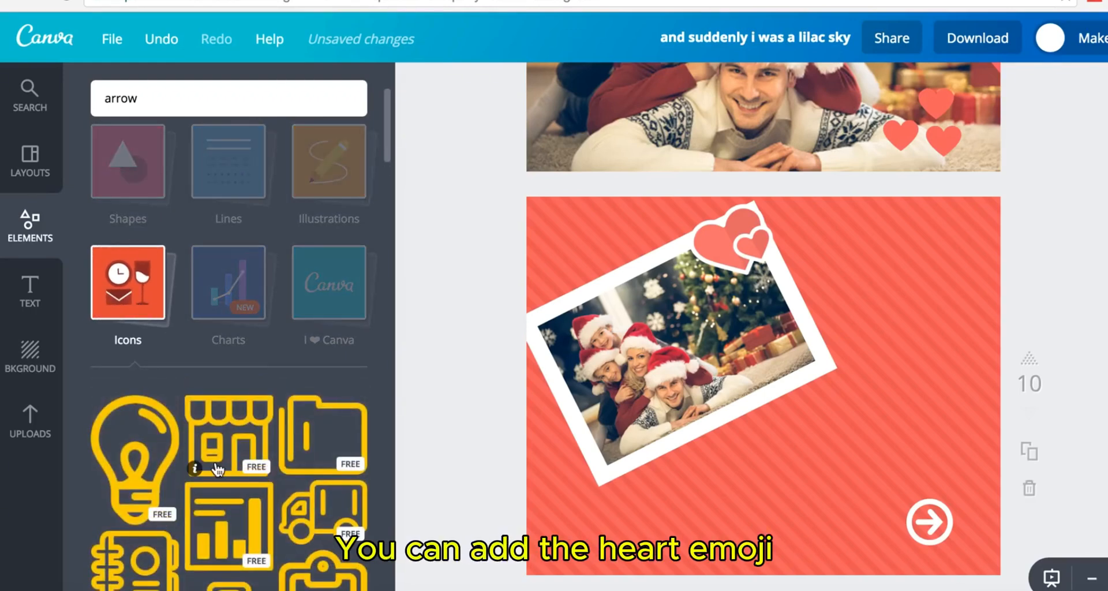
{"action": "scroll", "coordinate": [217, 469], "scroll_direction": "down", "scroll_amount": 4}
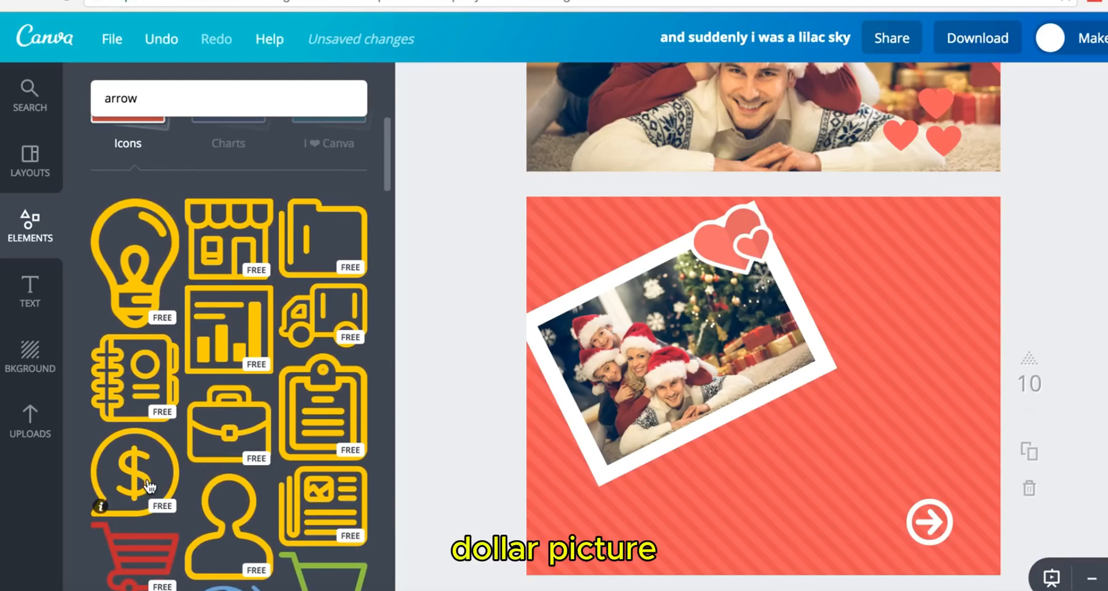
{"action": "scroll", "coordinate": [149, 486], "scroll_direction": "down", "scroll_amount": 6}
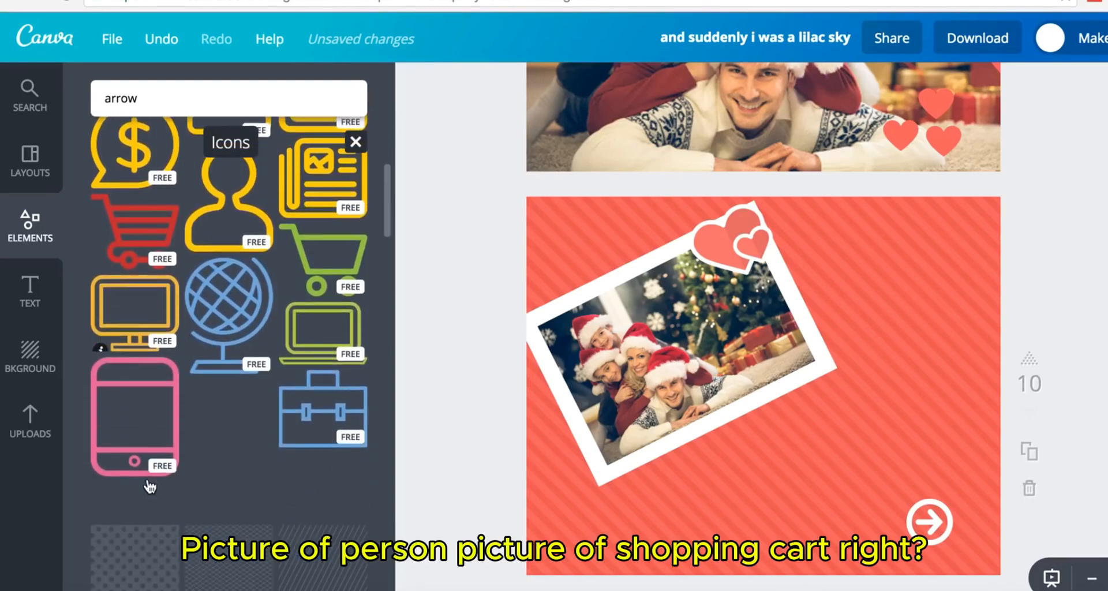
{"action": "scroll", "coordinate": [150, 487], "scroll_direction": "up", "scroll_amount": 2}
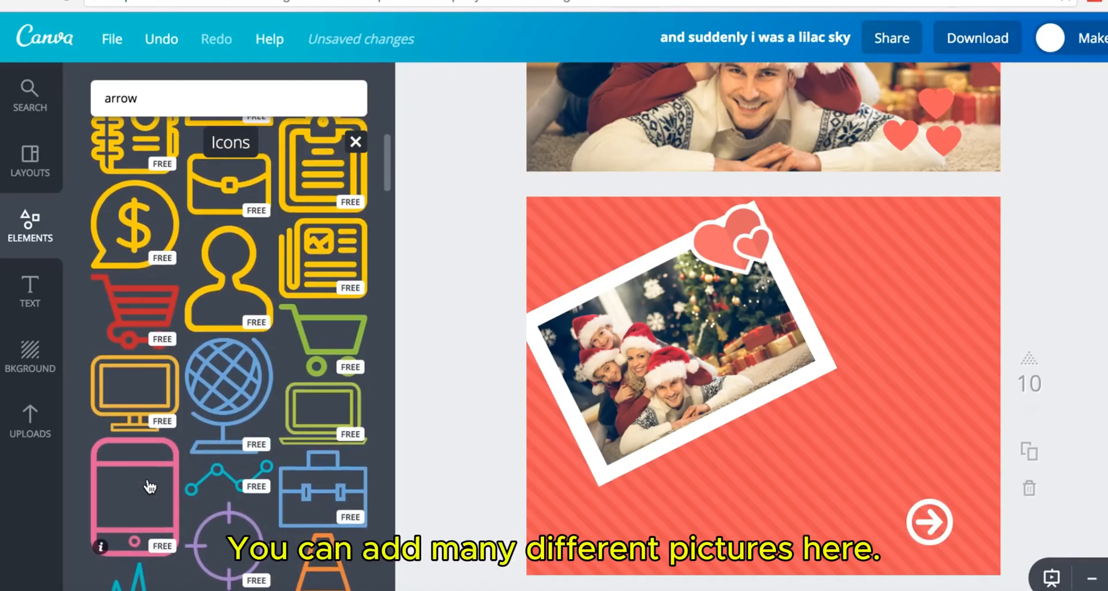
{"action": "scroll", "coordinate": [226, 423], "scroll_direction": "down", "scroll_amount": 10}
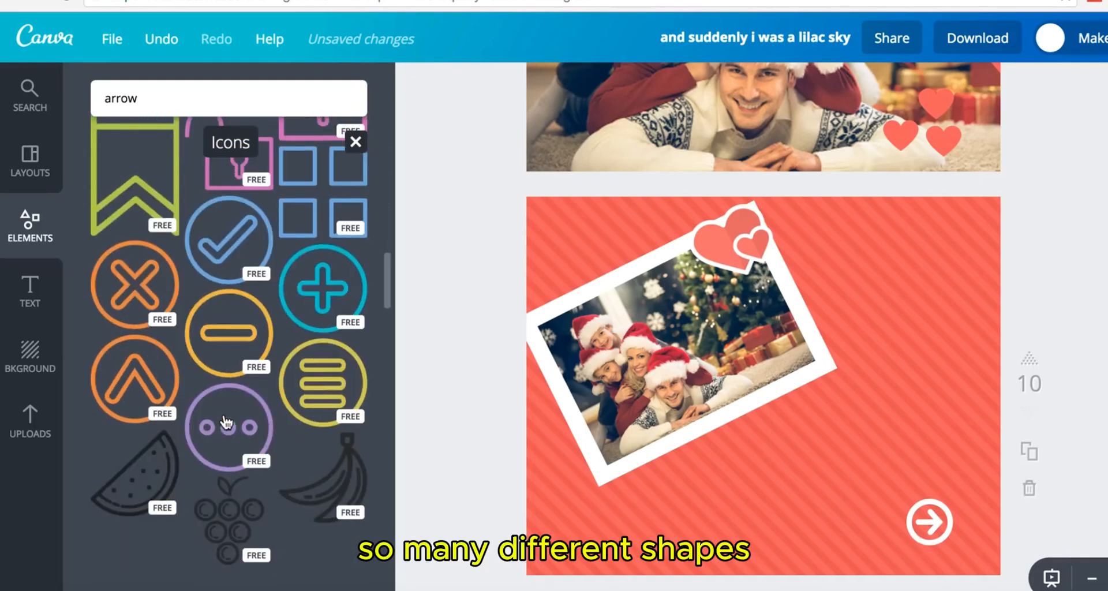
{"action": "scroll", "coordinate": [226, 423], "scroll_direction": "down", "scroll_amount": 3}
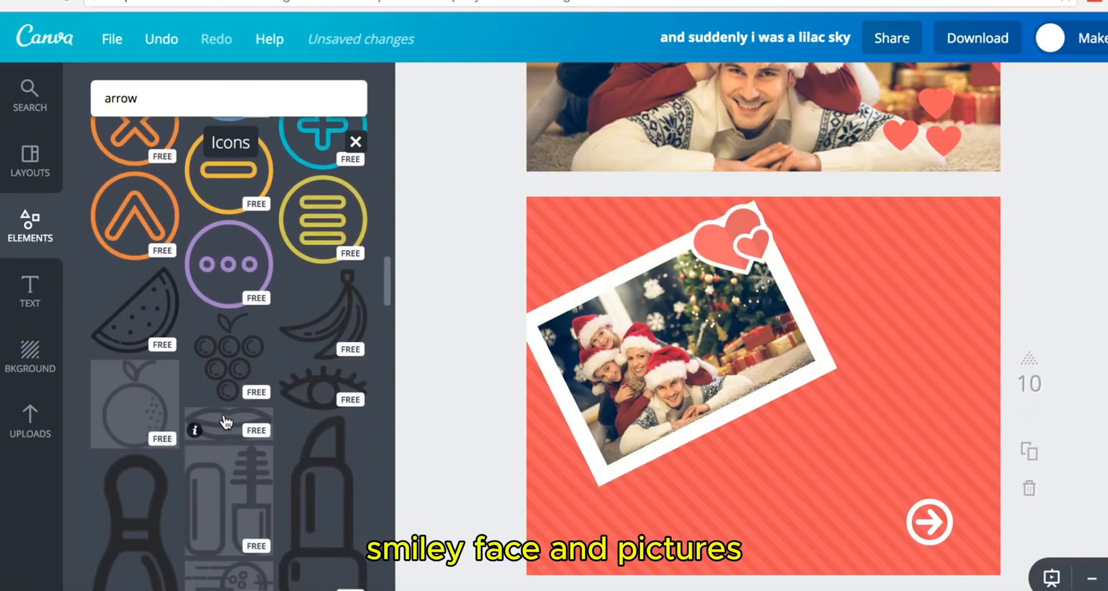
{"action": "scroll", "coordinate": [227, 423], "scroll_direction": "down", "scroll_amount": 8}
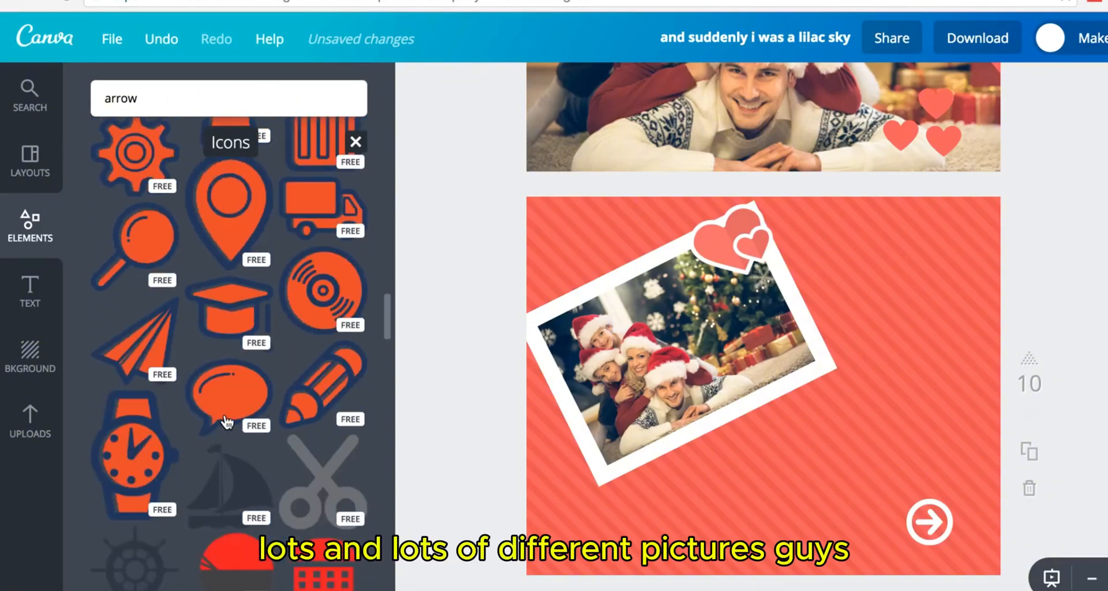
{"action": "scroll", "coordinate": [227, 423], "scroll_direction": "down", "scroll_amount": 10}
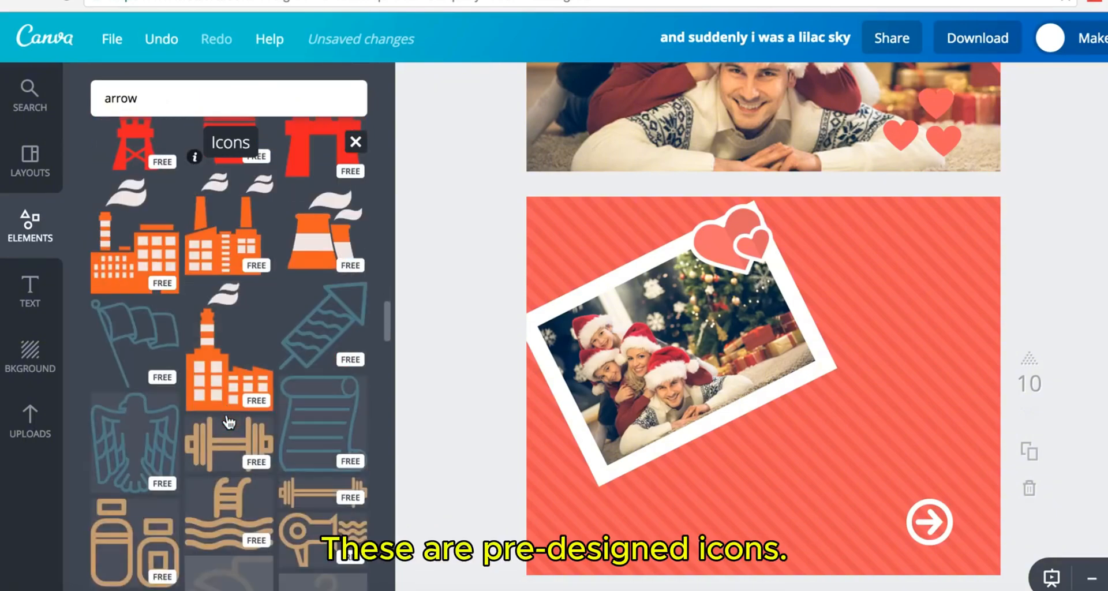
{"action": "scroll", "coordinate": [229, 423], "scroll_direction": "down", "scroll_amount": 10}
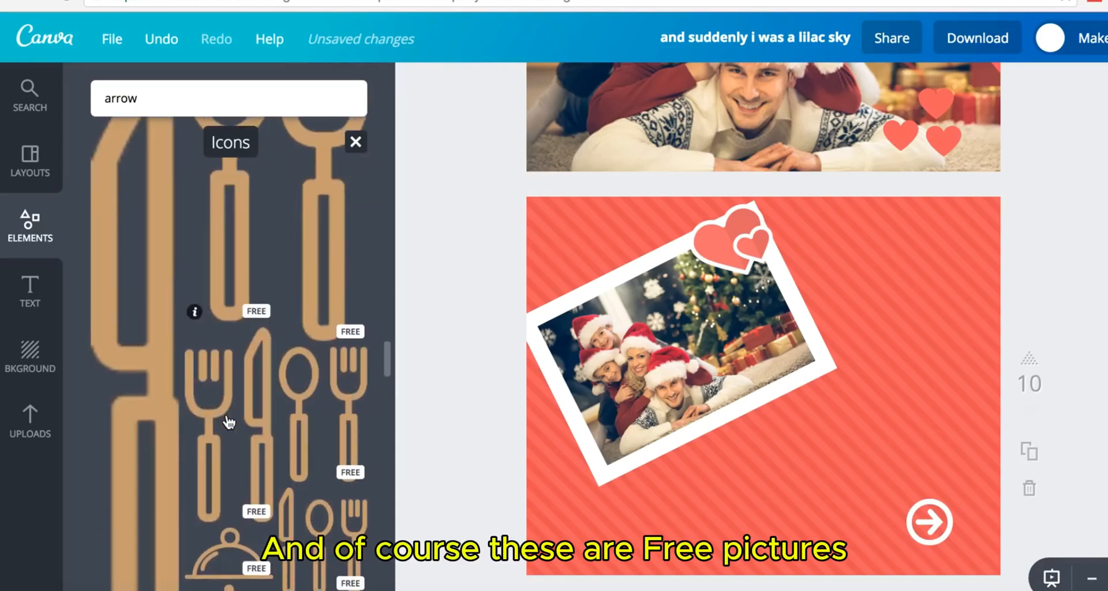
{"action": "scroll", "coordinate": [229, 423], "scroll_direction": "down", "scroll_amount": 10}
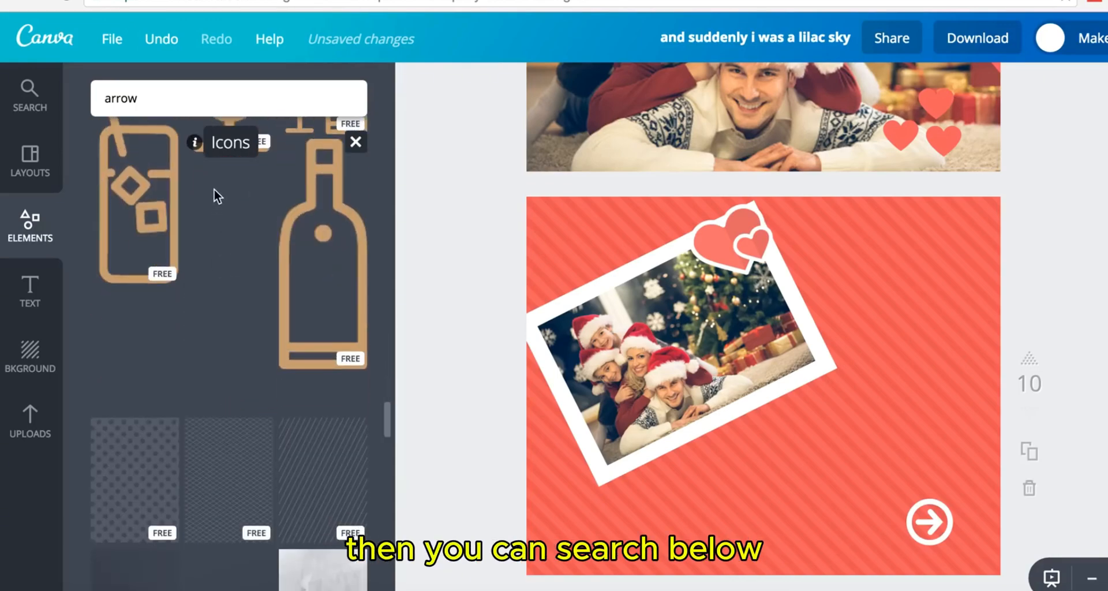
{"action": "scroll", "coordinate": [263, 390], "scroll_direction": "down", "scroll_amount": 3}
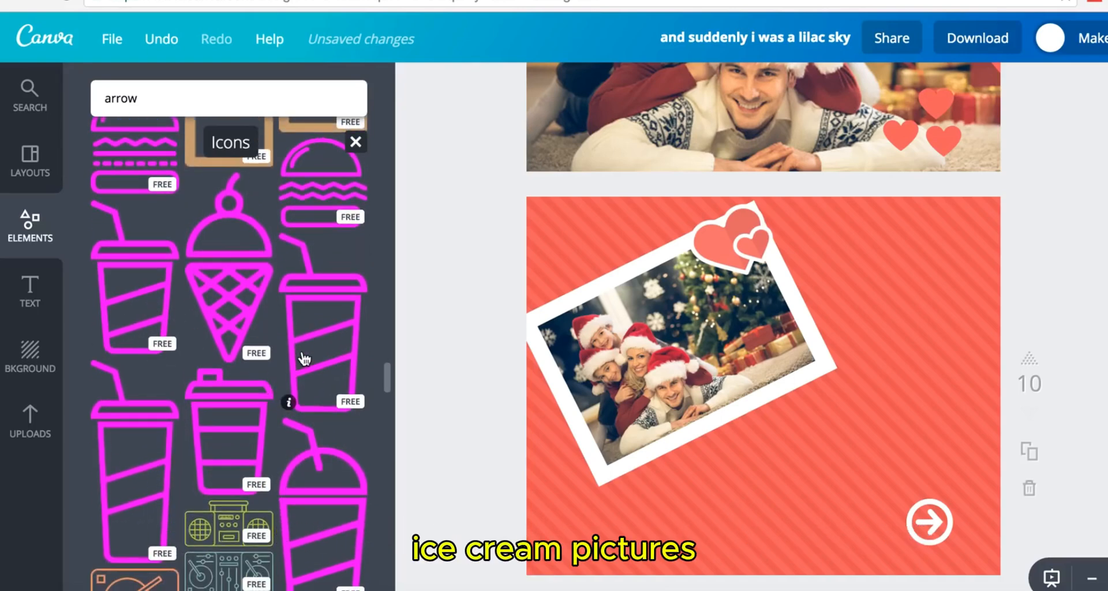
{"action": "scroll", "coordinate": [256, 302], "scroll_direction": "up", "scroll_amount": 1}
- Add the ice cream cone icon, shrink it and tilt it beside the photo
{"action": "left_click", "coordinate": [249, 299]}
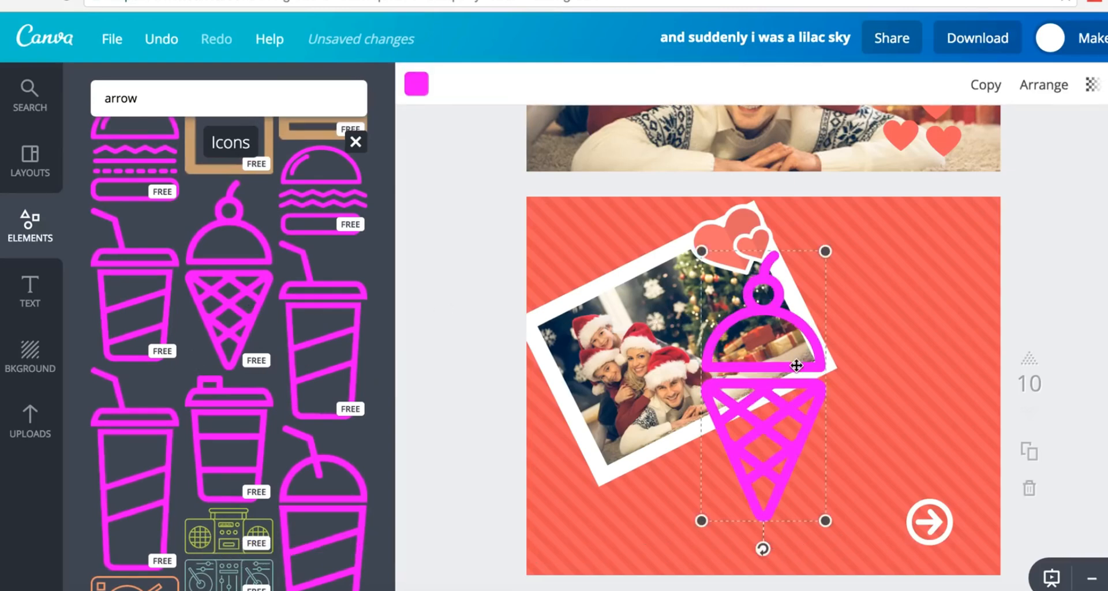
{"action": "left_click_drag", "start_coordinate": [825, 254], "coordinate": [767, 435]}
{"action": "left_click_drag", "start_coordinate": [725, 547], "coordinate": [764, 536]}
{"action": "left_click_drag", "start_coordinate": [740, 492], "coordinate": [616, 512]}
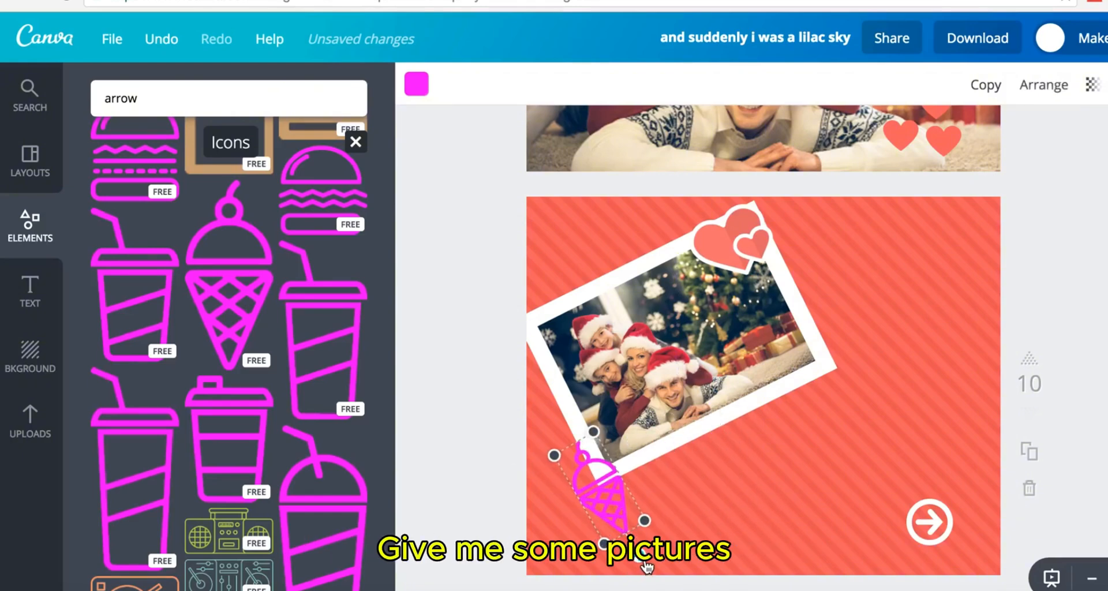
{"action": "left_click_drag", "start_coordinate": [645, 563], "coordinate": [886, 346]}
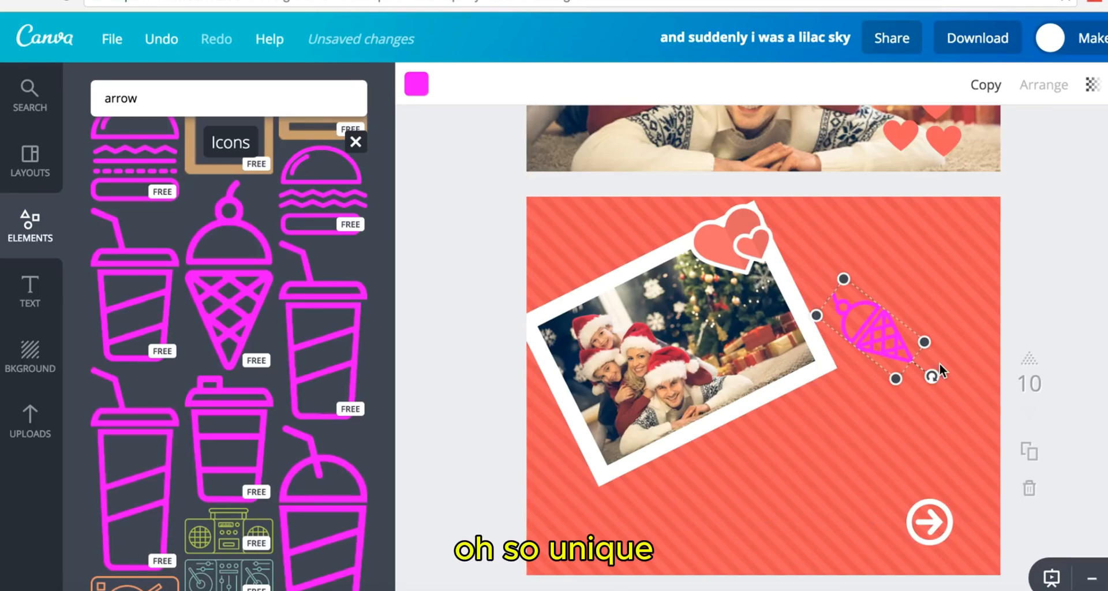
{"action": "left_click_drag", "start_coordinate": [932, 378], "coordinate": [912, 409]}
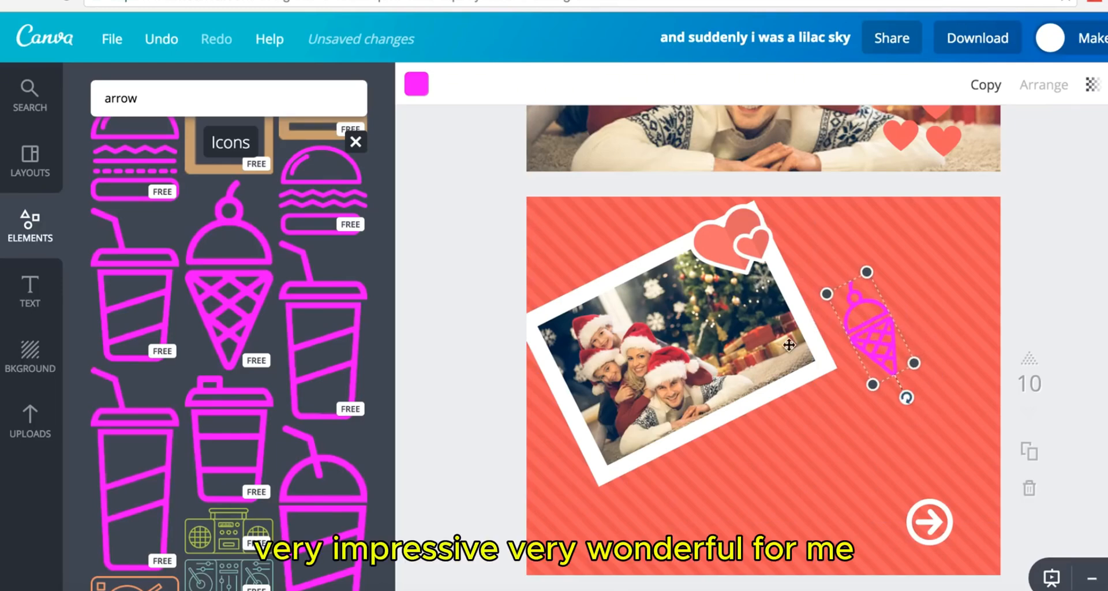
- Make the cone white, delete the arrow-circle icon, and move the cone to the bottom-right
{"action": "left_click", "coordinate": [418, 87]}
{"action": "scroll", "coordinate": [525, 309], "scroll_direction": "down", "scroll_amount": 2}
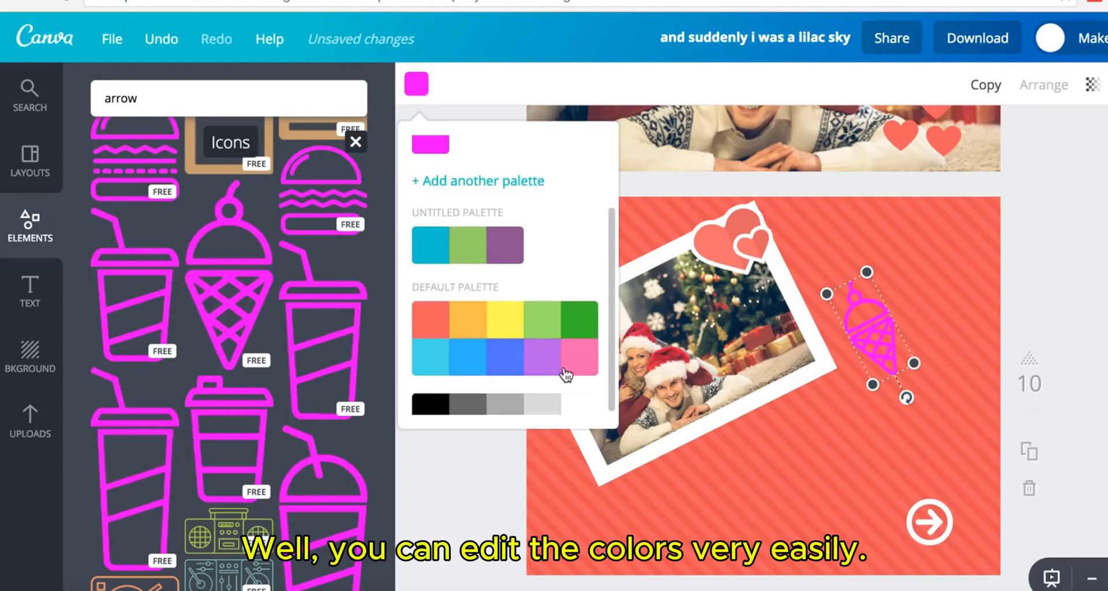
{"action": "left_click", "coordinate": [577, 407]}
{"action": "left_click", "coordinate": [1050, 273]}
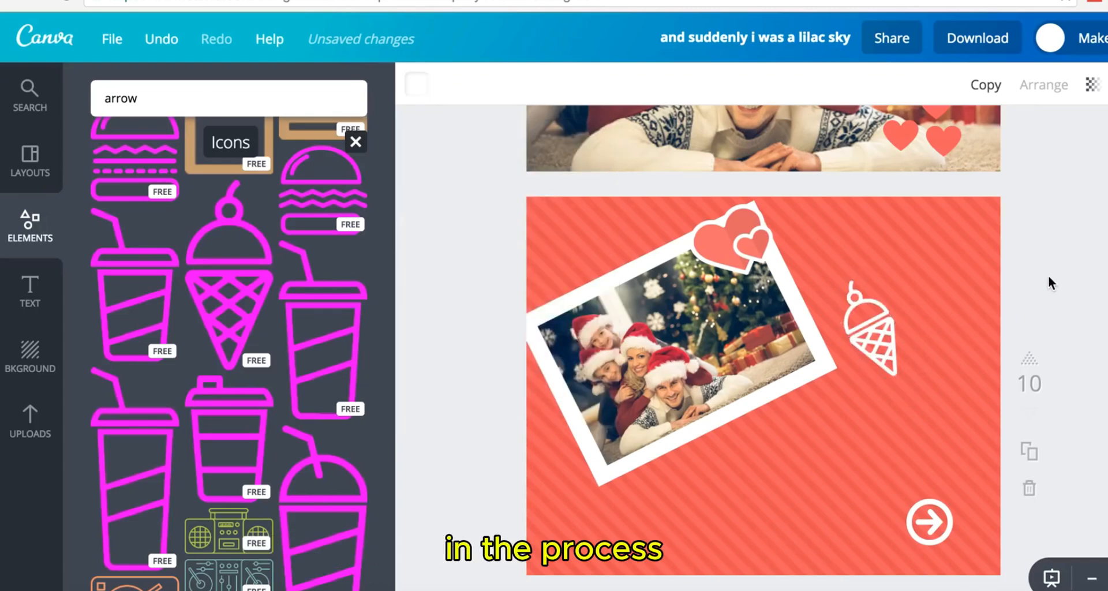
{"action": "left_click", "coordinate": [935, 522]}
{"action": "key", "text": "Delete"}
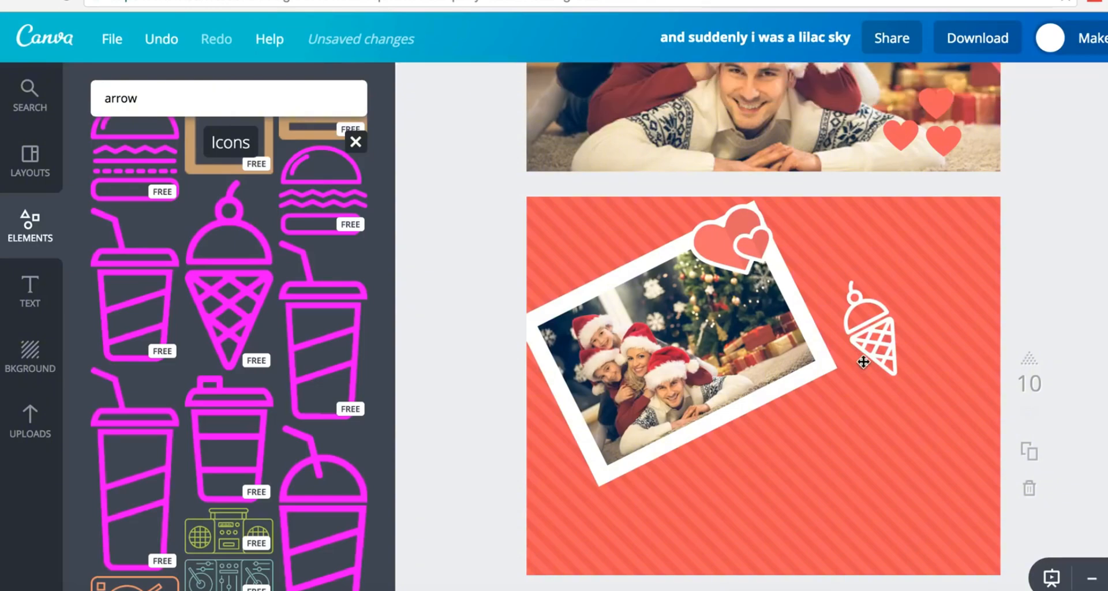
{"action": "left_click_drag", "start_coordinate": [878, 353], "coordinate": [959, 516]}
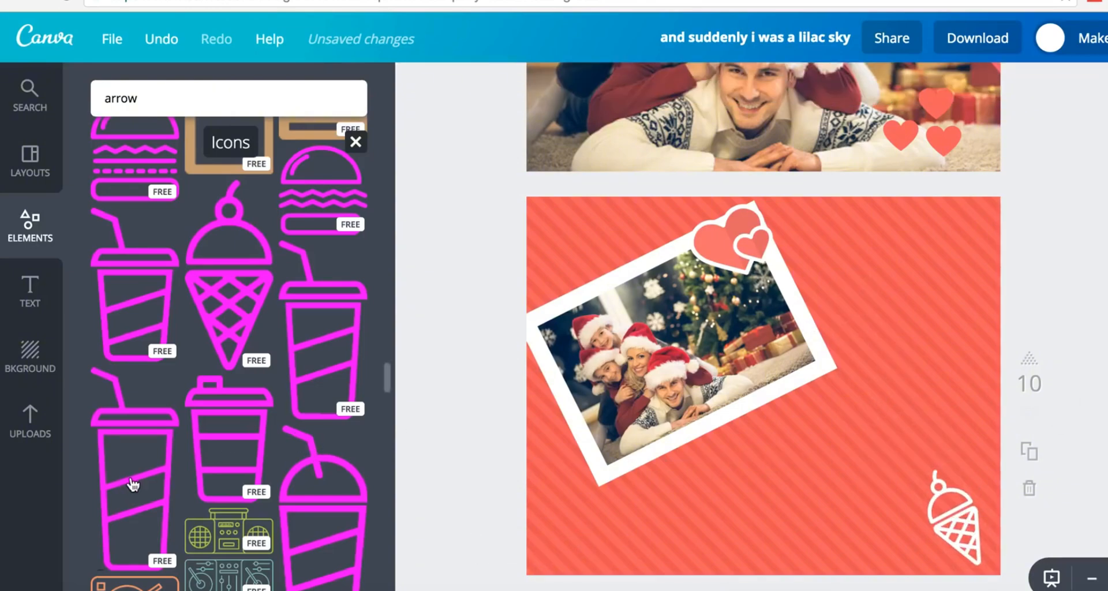
- Return to the element categories and browse the Charts collection down to the pyramid charts
{"action": "scroll", "coordinate": [132, 483], "scroll_direction": "down", "scroll_amount": 15}
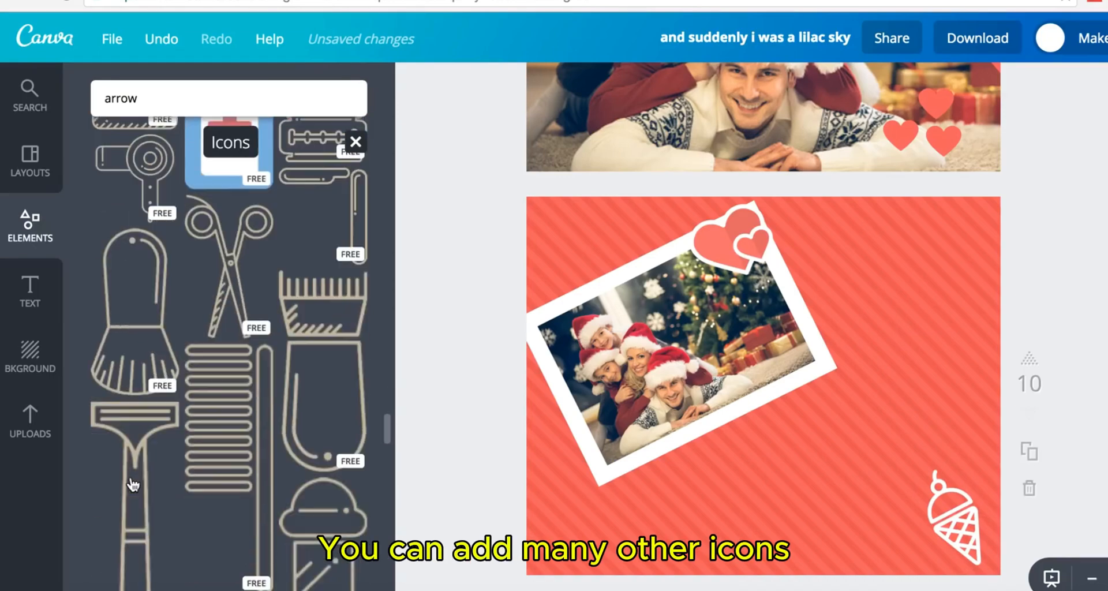
{"action": "scroll", "coordinate": [133, 484], "scroll_direction": "down", "scroll_amount": 5}
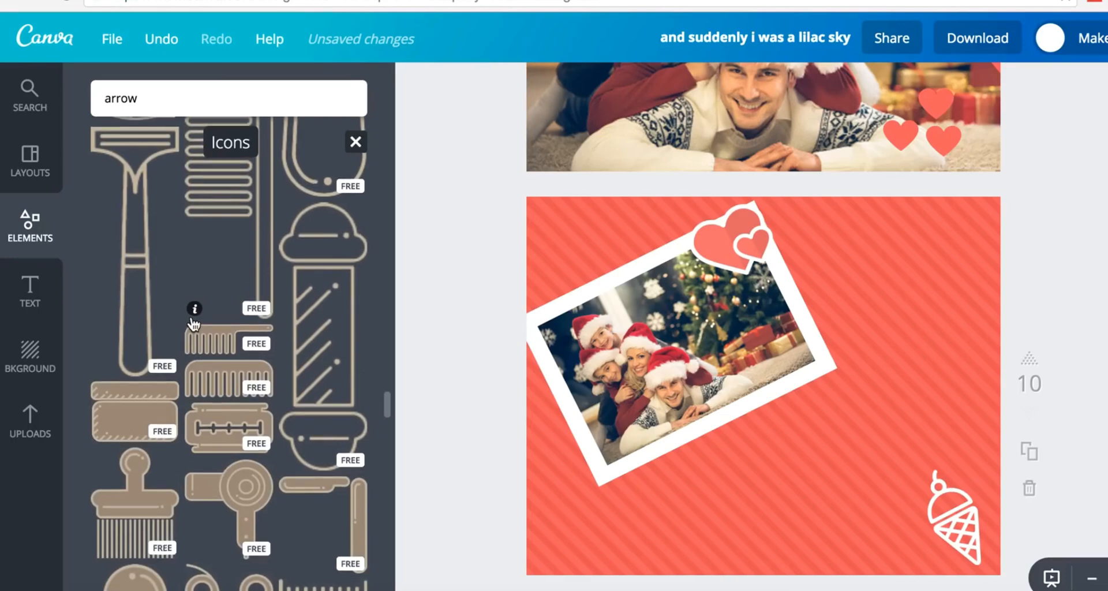
{"action": "scroll", "coordinate": [194, 324], "scroll_direction": "up", "scroll_amount": 15}
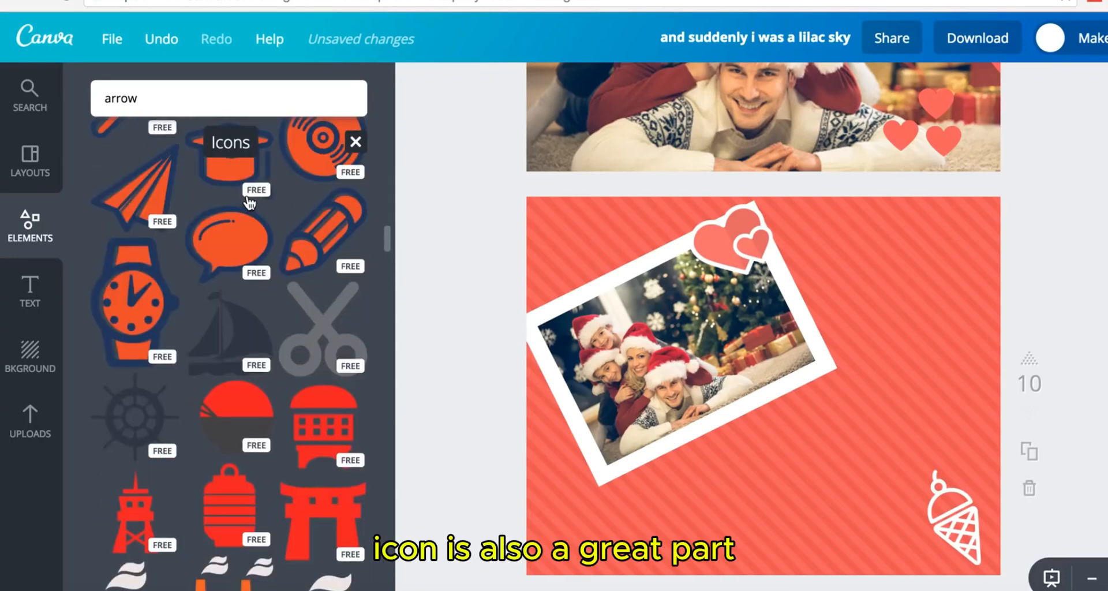
{"action": "scroll", "coordinate": [249, 202], "scroll_direction": "up", "scroll_amount": 10}
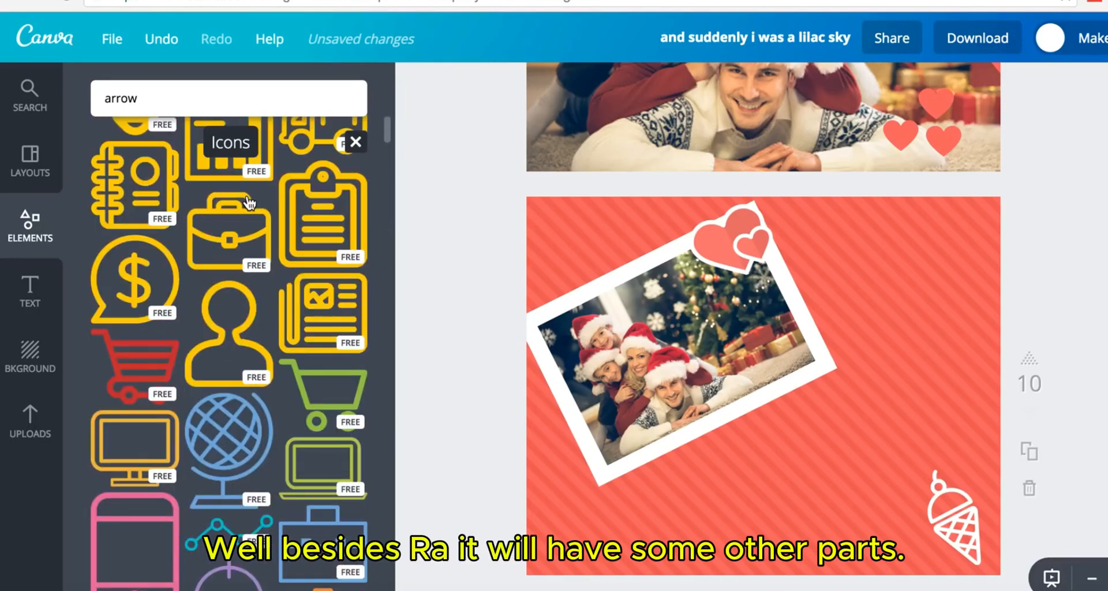
{"action": "scroll", "coordinate": [249, 202], "scroll_direction": "up", "scroll_amount": 8}
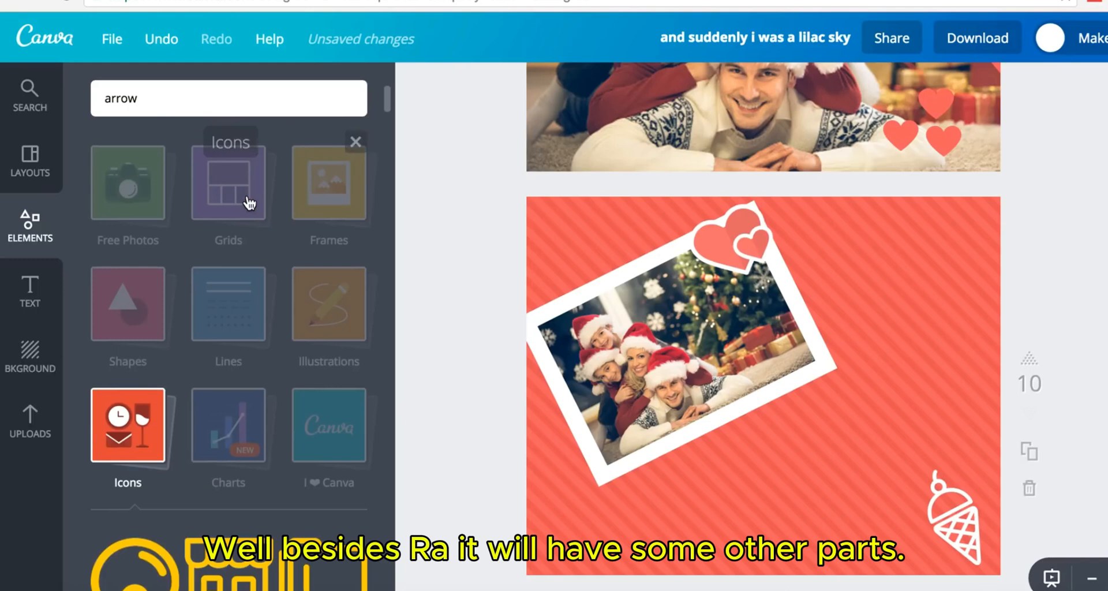
{"action": "left_click", "coordinate": [241, 430]}
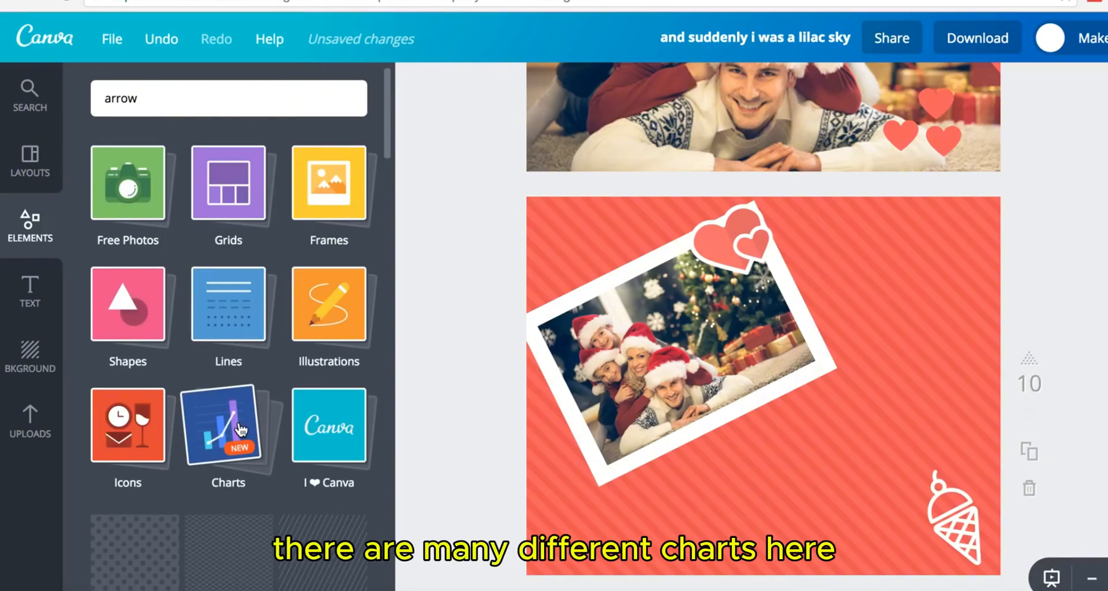
{"action": "left_click", "coordinate": [241, 430]}
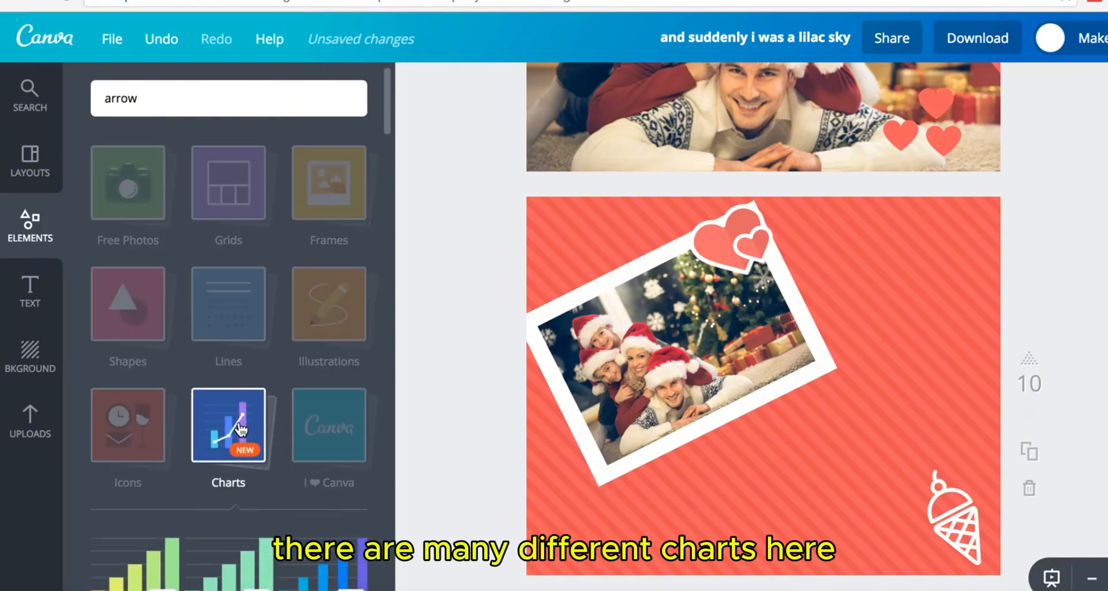
{"action": "scroll", "coordinate": [241, 430], "scroll_direction": "down", "scroll_amount": 10}
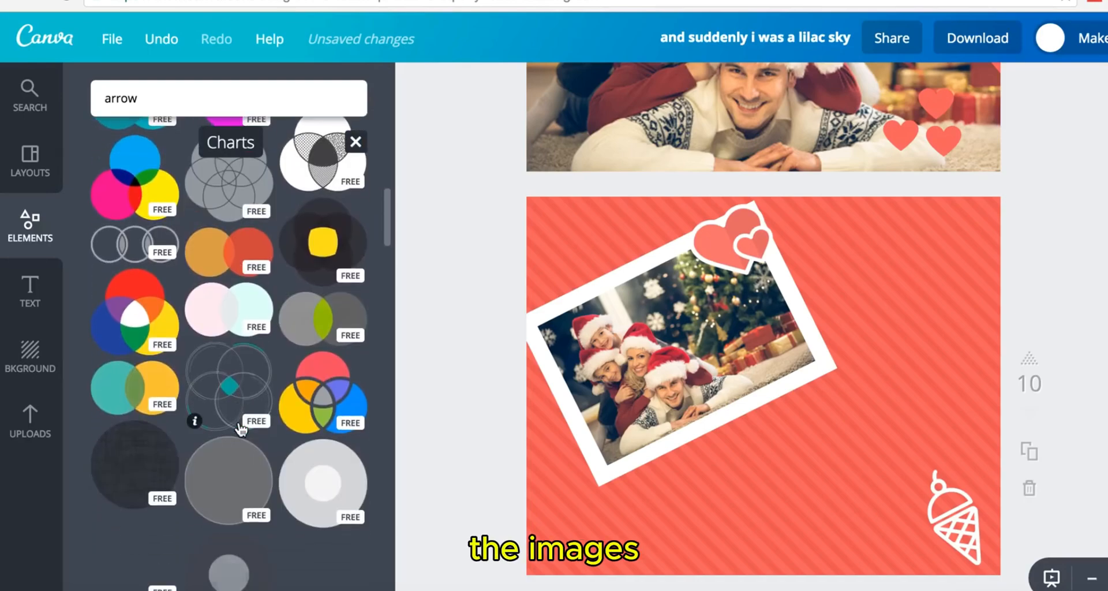
{"action": "scroll", "coordinate": [241, 430], "scroll_direction": "down", "scroll_amount": 3}
{"action": "scroll", "coordinate": [241, 430], "scroll_direction": "down", "scroll_amount": 5}
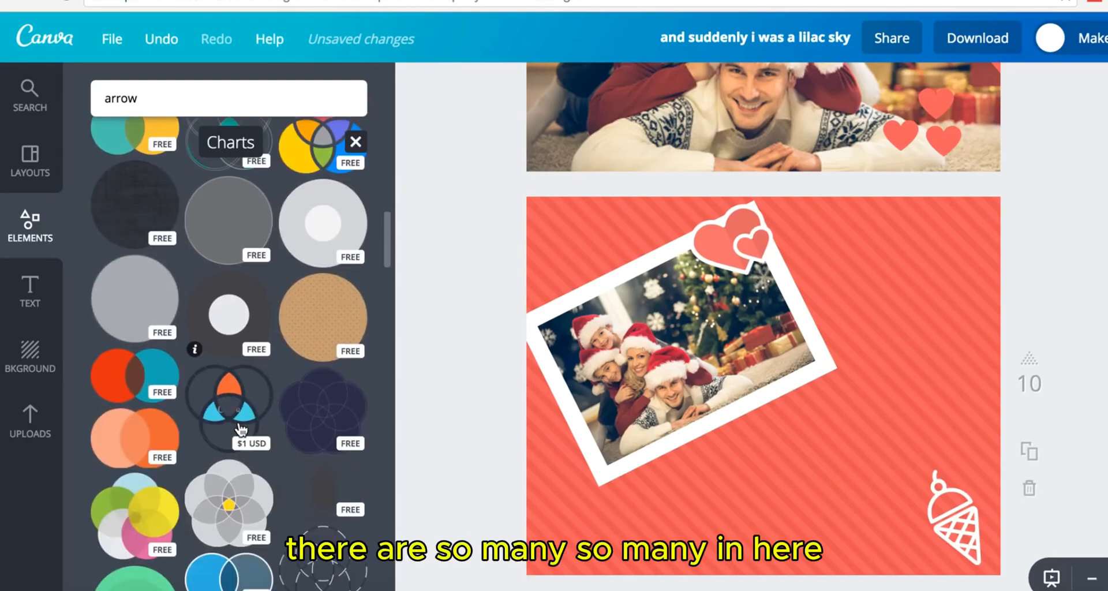
{"action": "scroll", "coordinate": [240, 430], "scroll_direction": "down", "scroll_amount": 2}
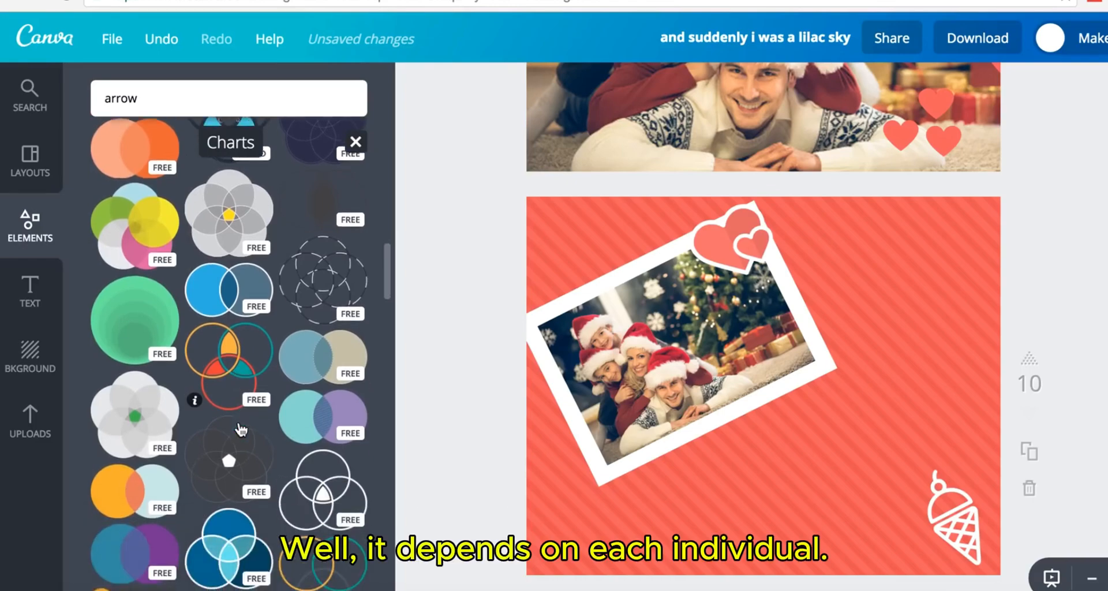
{"action": "scroll", "coordinate": [238, 411], "scroll_direction": "down", "scroll_amount": 4}
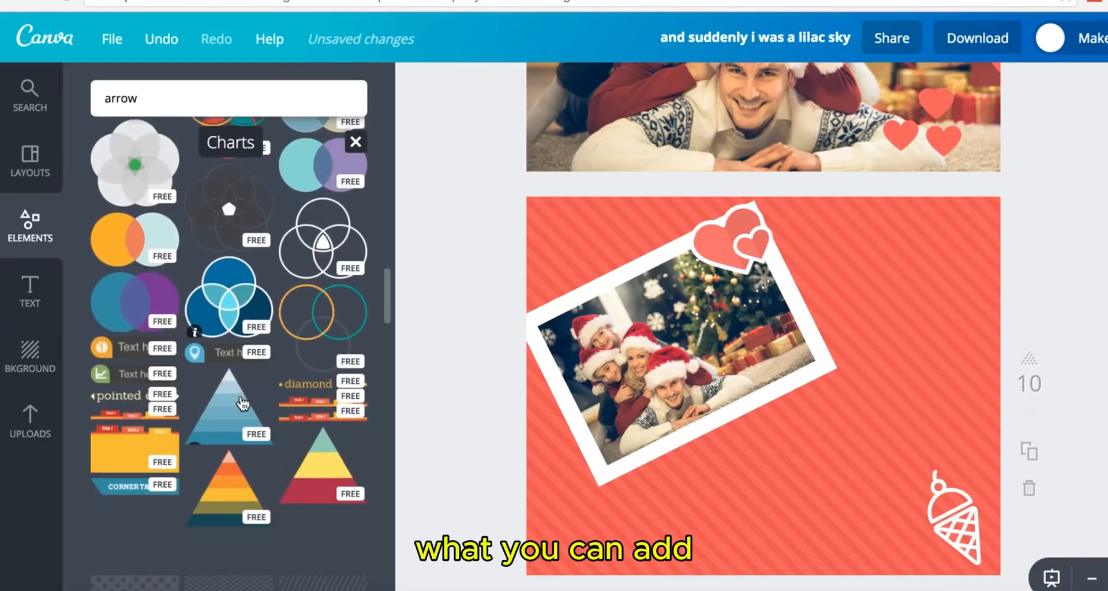
{"action": "scroll", "coordinate": [253, 330], "scroll_direction": "up", "scroll_amount": 4}
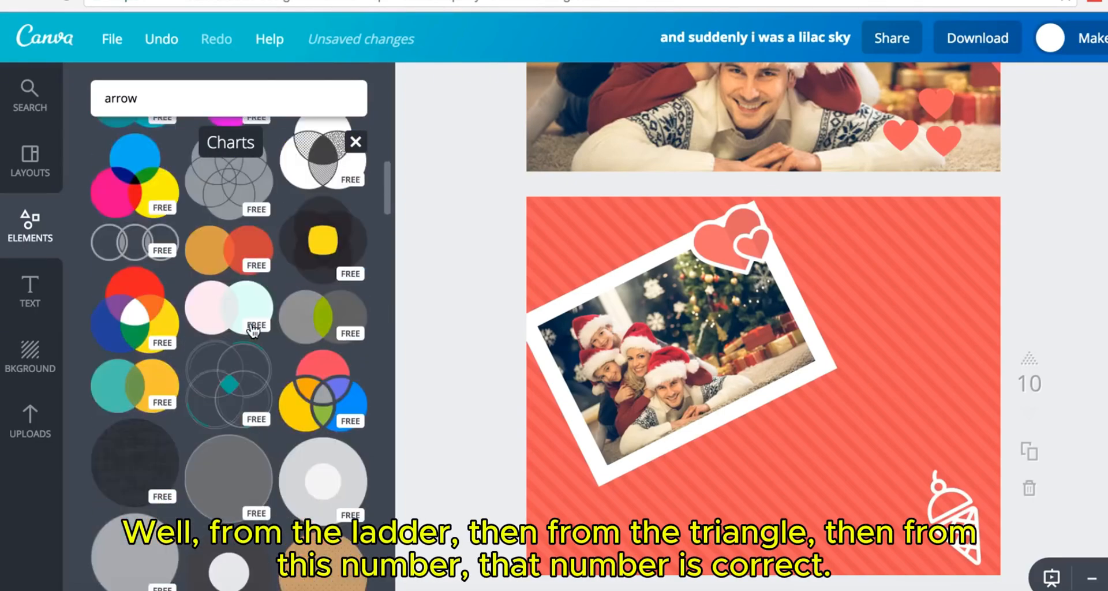
{"action": "scroll", "coordinate": [253, 331], "scroll_direction": "down", "scroll_amount": 7}
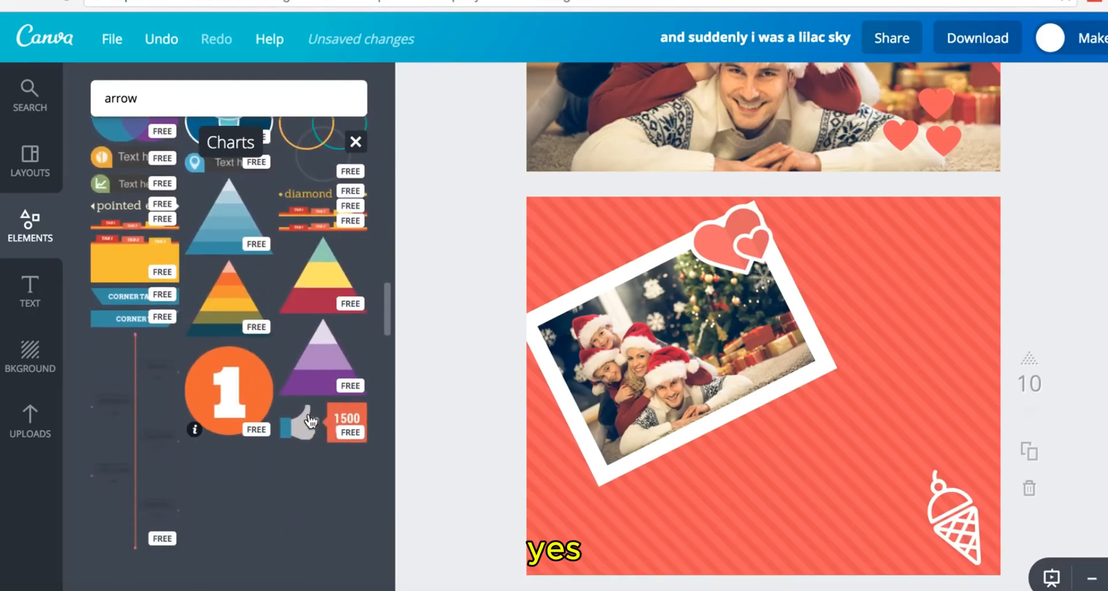
- Add the thumbs-up 1500 LIKES graphic, shrink it and place it on the family photo
{"action": "left_click", "coordinate": [339, 424]}
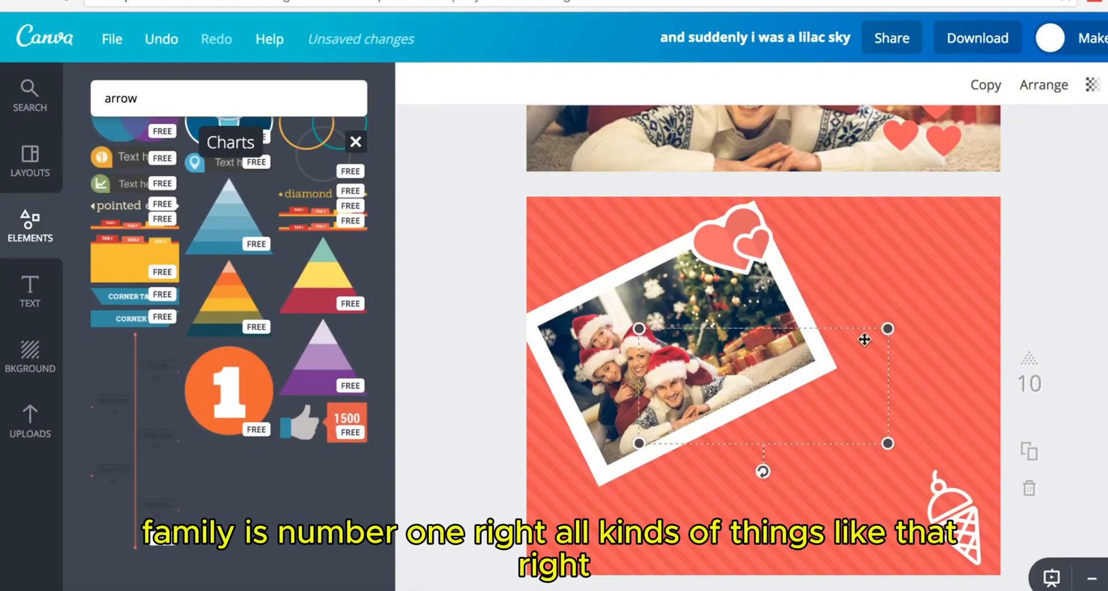
{"action": "left_click_drag", "start_coordinate": [888, 330], "coordinate": [824, 359]}
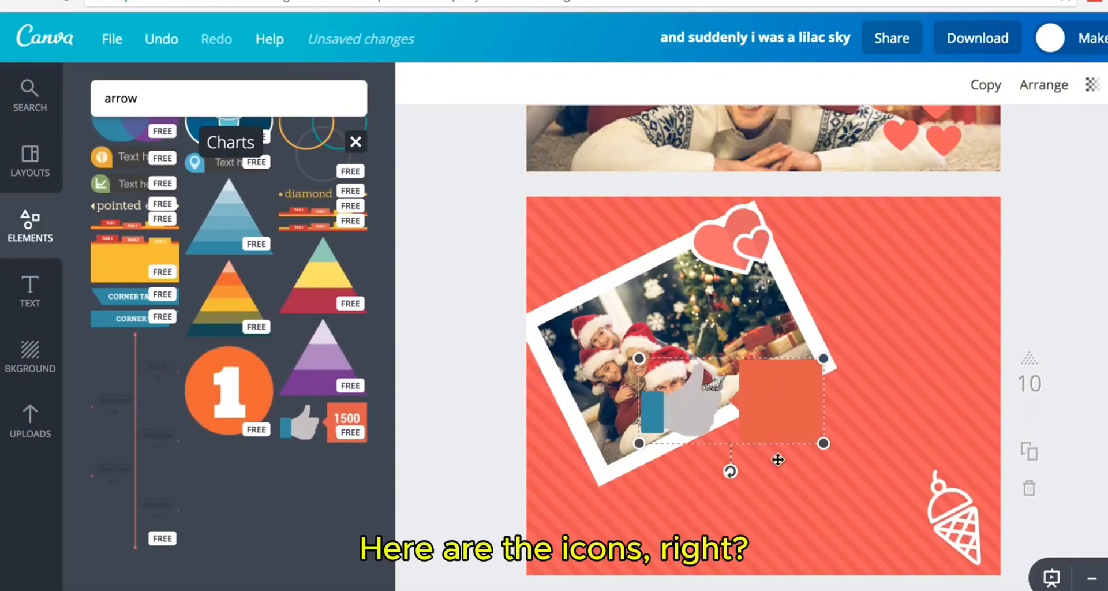
{"action": "left_click_drag", "start_coordinate": [778, 460], "coordinate": [805, 499]}
{"action": "left_click_drag", "start_coordinate": [854, 460], "coordinate": [729, 478]}
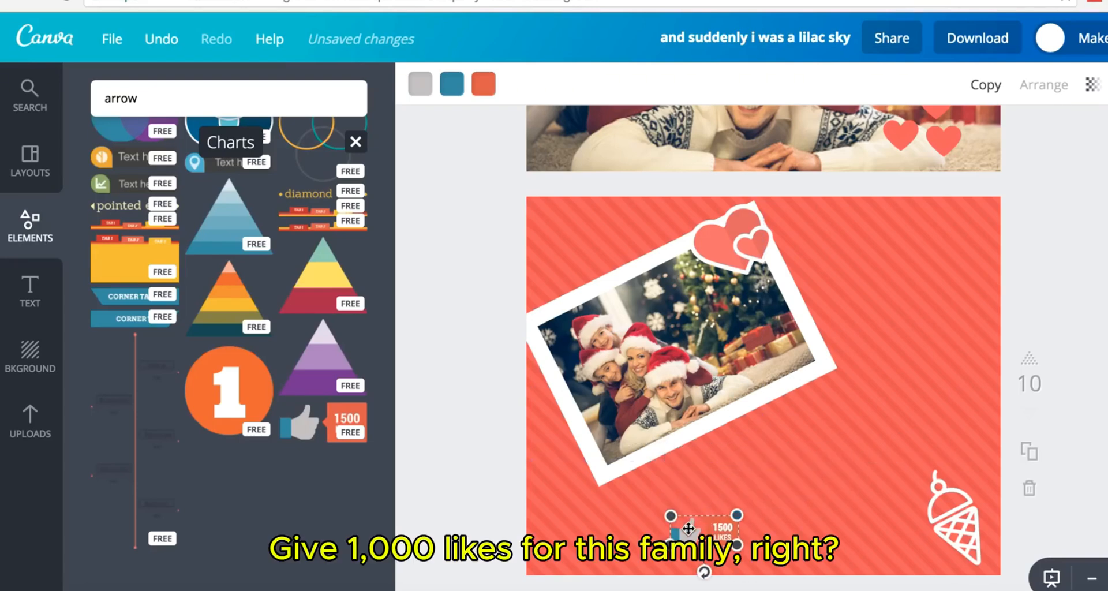
{"action": "left_click_drag", "start_coordinate": [670, 527], "coordinate": [586, 502]}
{"action": "left_click_drag", "start_coordinate": [618, 468], "coordinate": [741, 344]}
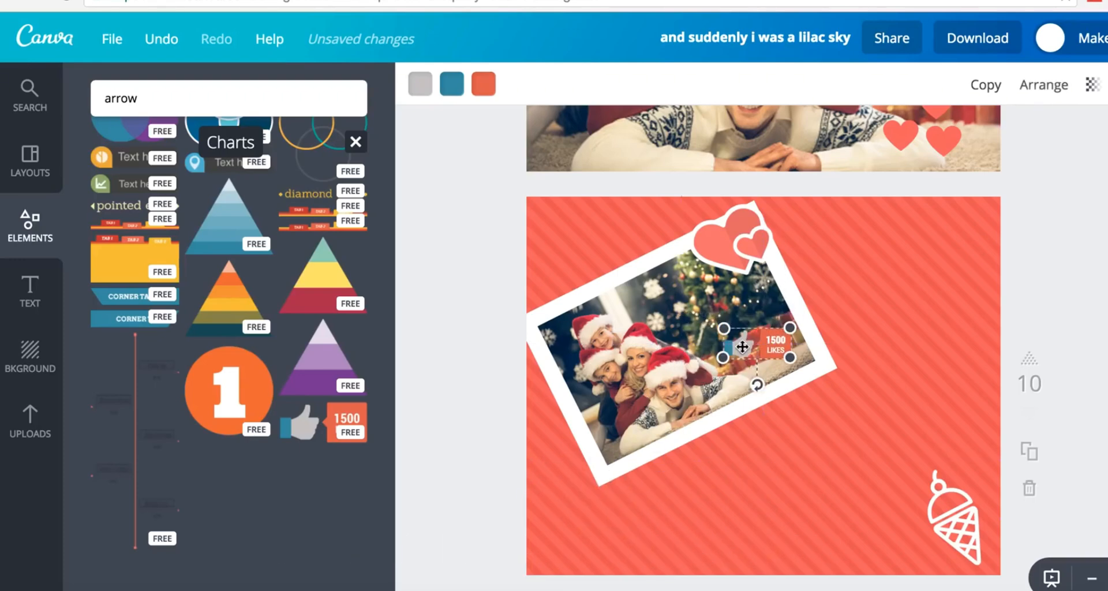
- Recolour the likes graphic with a cyan cuff, white thumb and red badge
{"action": "left_click", "coordinate": [453, 86]}
{"action": "left_click", "coordinate": [508, 176]}
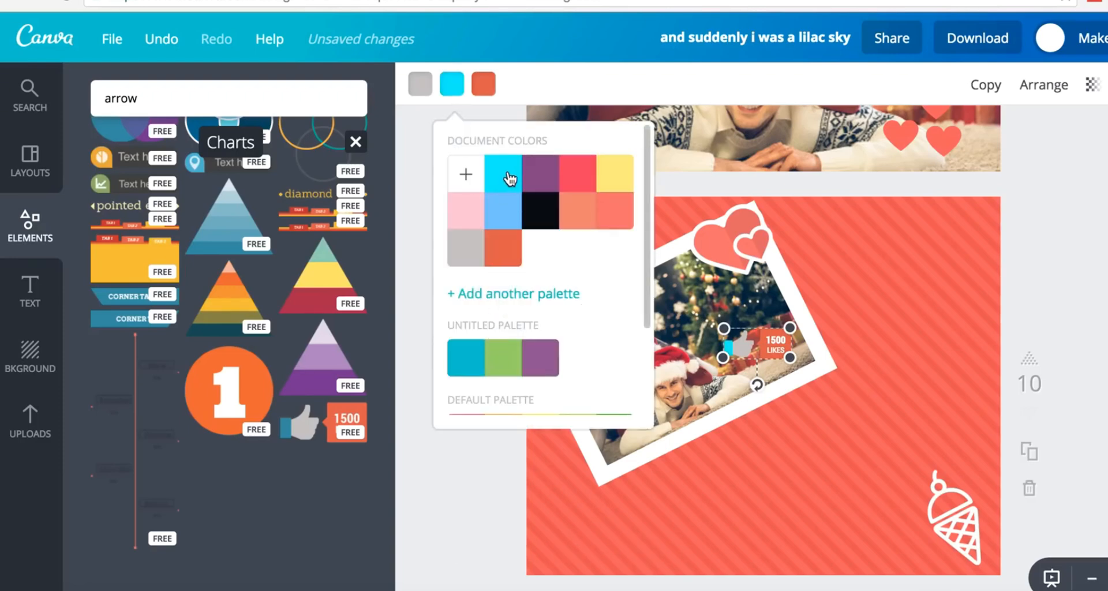
{"action": "left_click", "coordinate": [420, 86]}
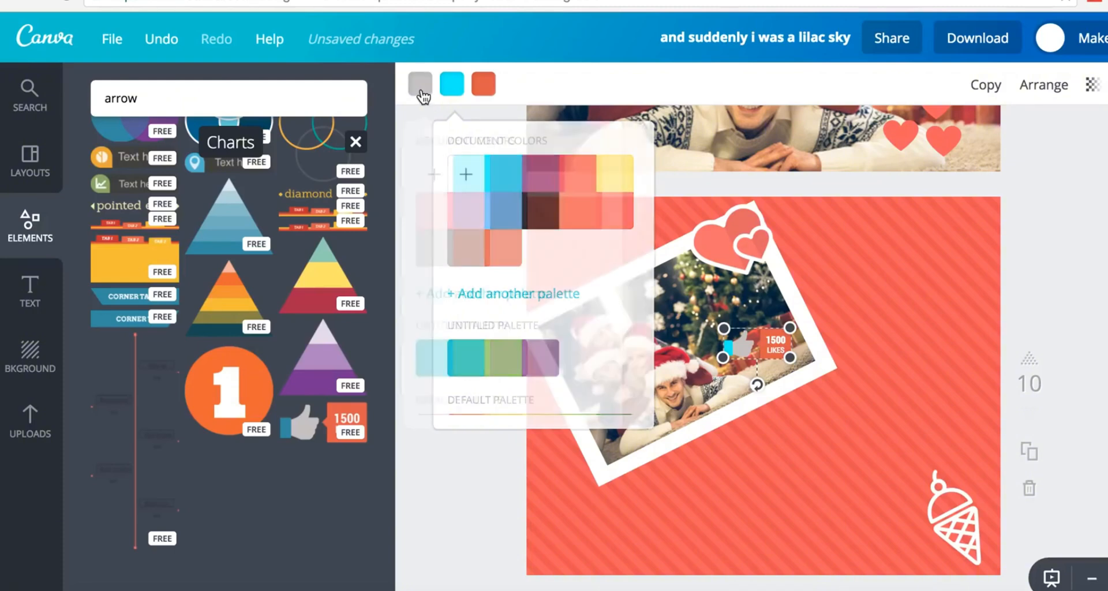
{"action": "scroll", "coordinate": [525, 291], "scroll_direction": "down", "scroll_amount": 3}
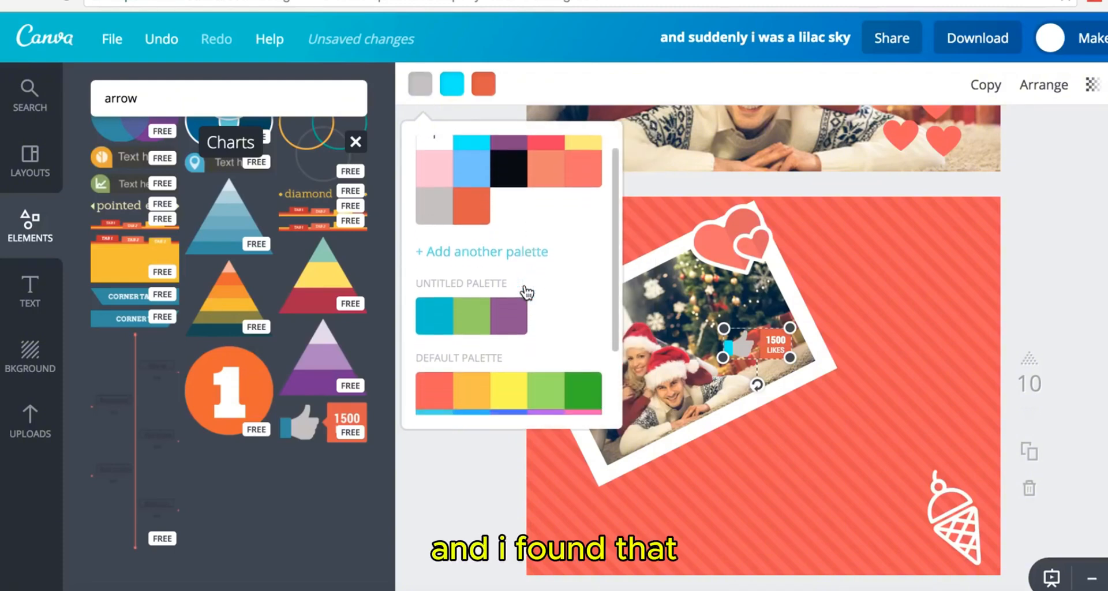
{"action": "left_click", "coordinate": [591, 395]}
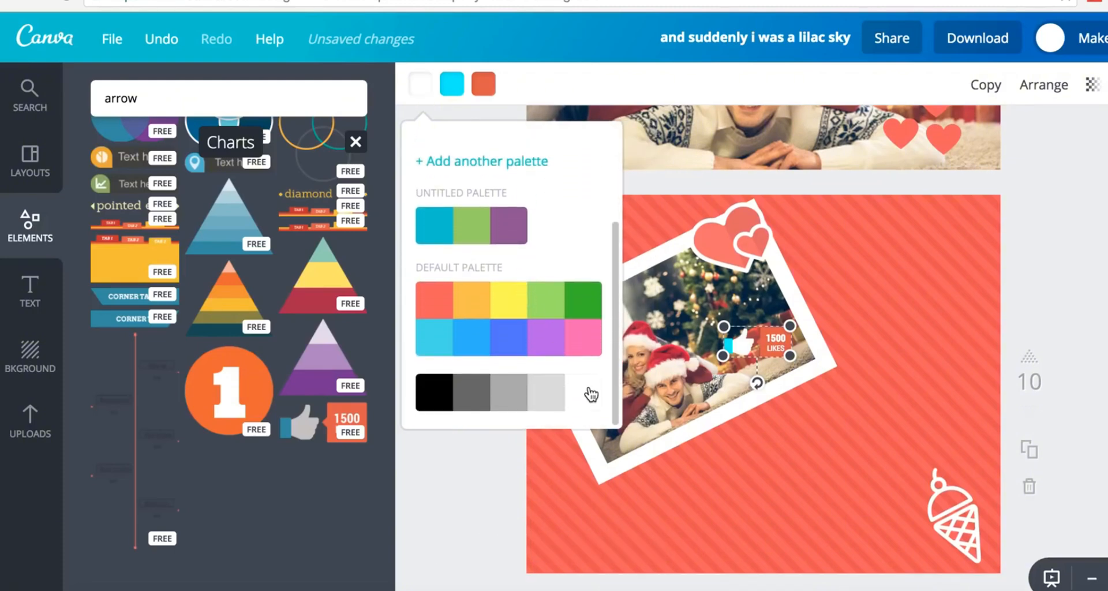
{"action": "left_click", "coordinate": [486, 86]}
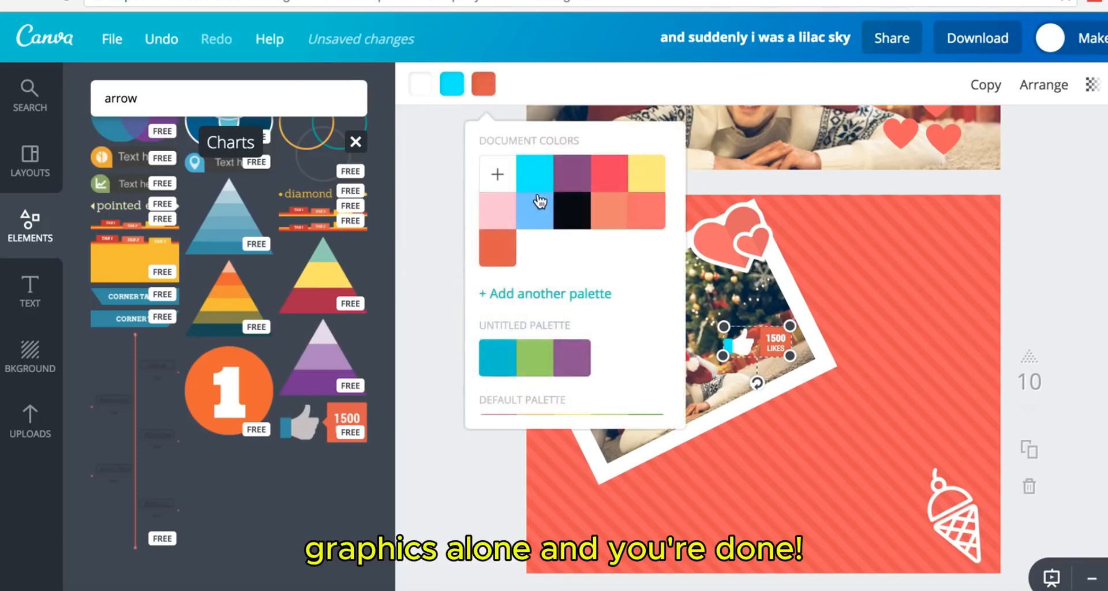
{"action": "left_click", "coordinate": [616, 182]}
{"action": "left_click", "coordinate": [1067, 226]}
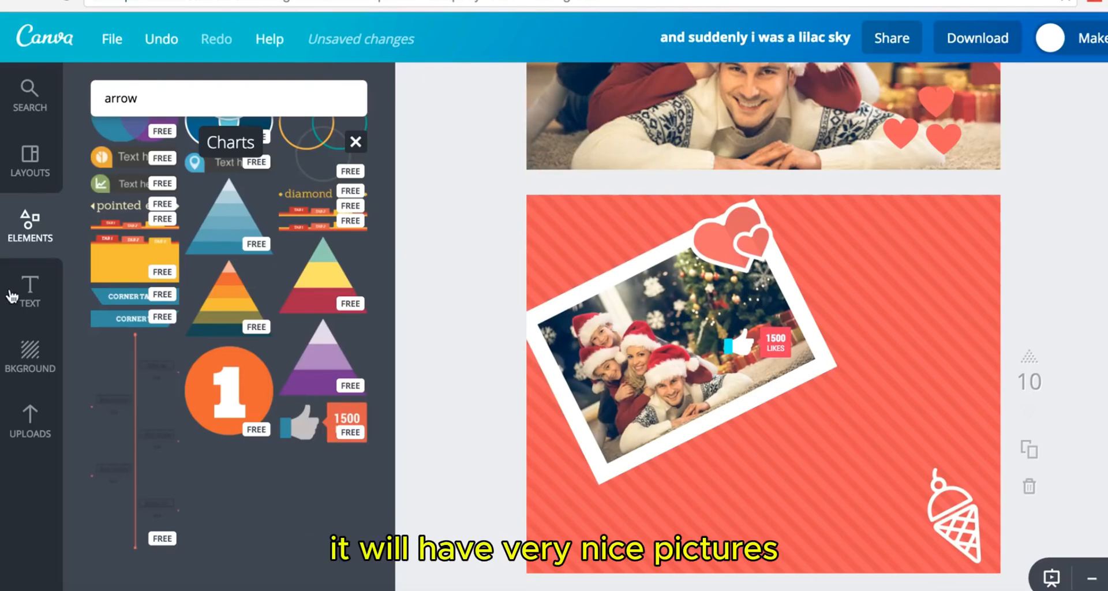
- Shrink the orange number 1 badge onto the family photo beside the likes sticker
{"action": "scroll", "coordinate": [257, 303], "scroll_direction": "up", "scroll_amount": 2}
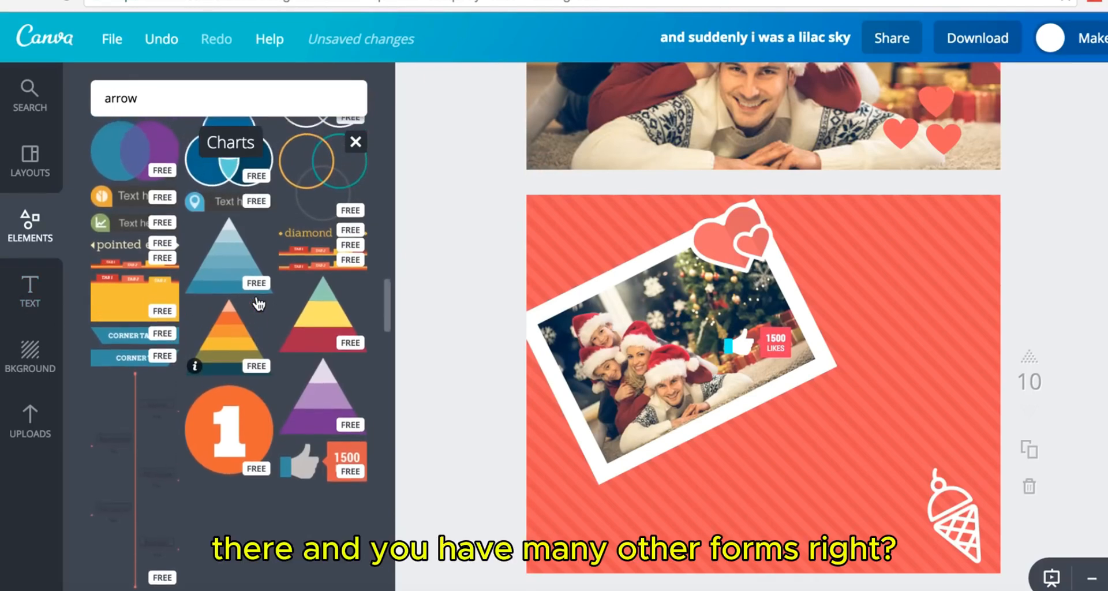
{"action": "scroll", "coordinate": [258, 303], "scroll_direction": "up", "scroll_amount": 1}
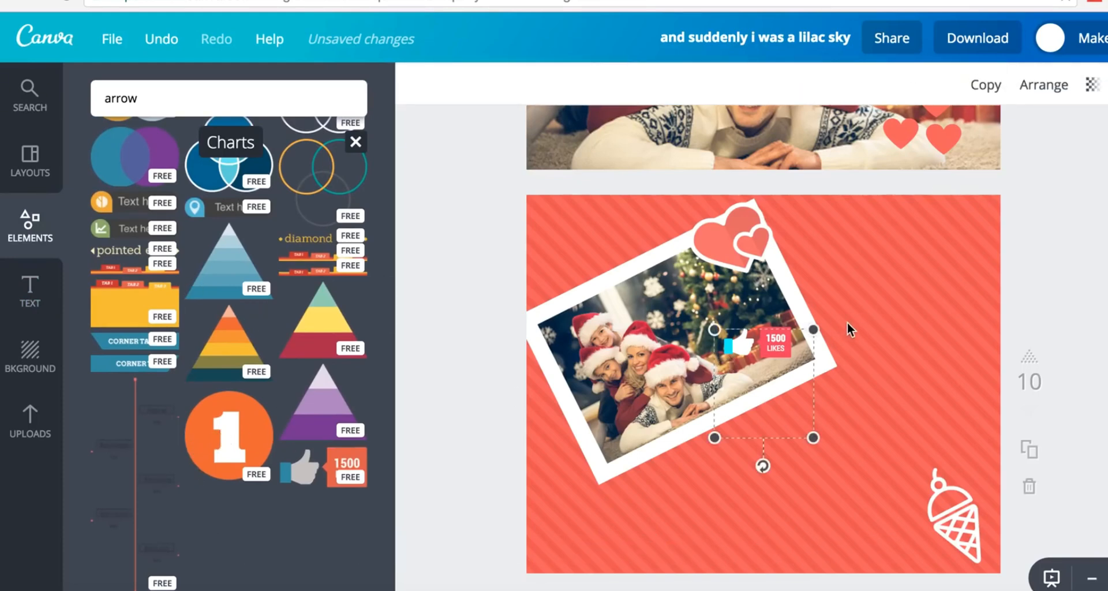
{"action": "left_click_drag", "start_coordinate": [820, 326], "coordinate": [709, 313]}
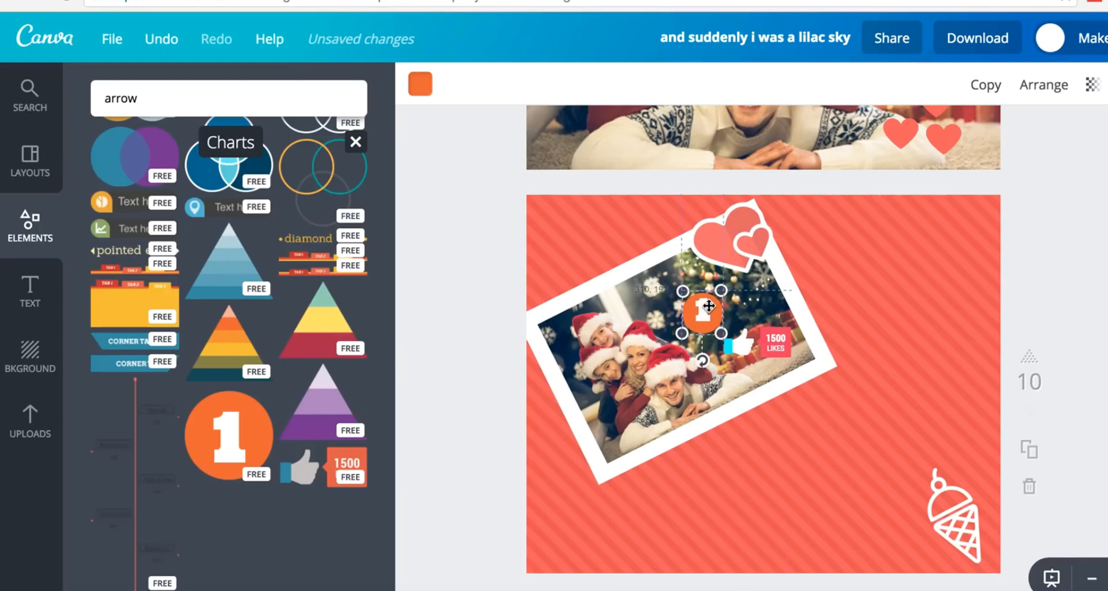
{"action": "left_click", "coordinate": [1091, 257]}
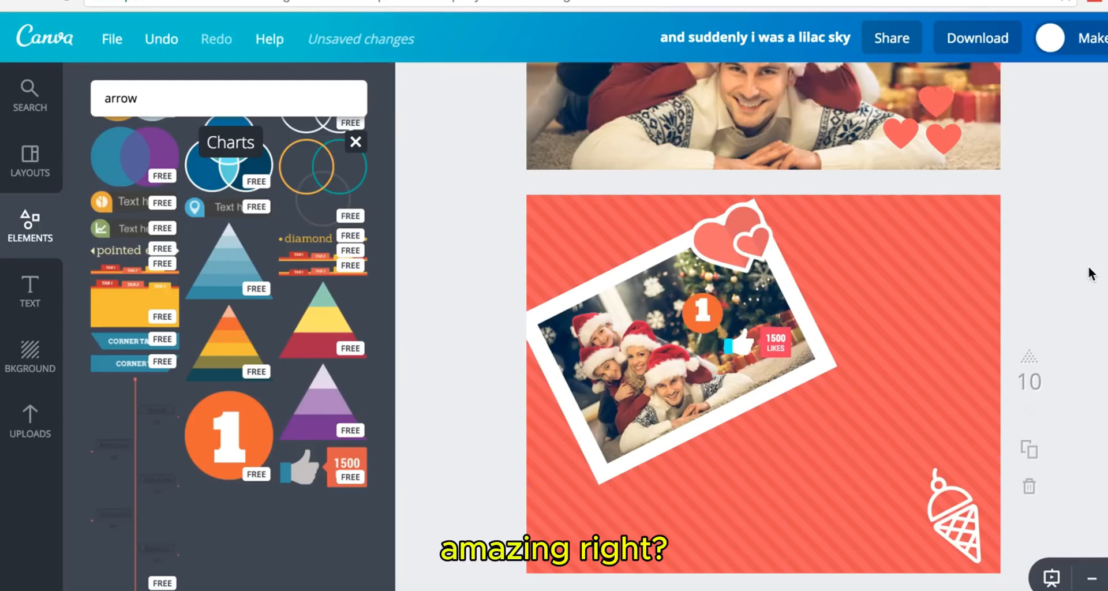
{"action": "scroll", "coordinate": [1091, 266], "scroll_direction": "down", "scroll_amount": 2}
{"action": "scroll", "coordinate": [261, 295], "scroll_direction": "up", "scroll_amount": 10}
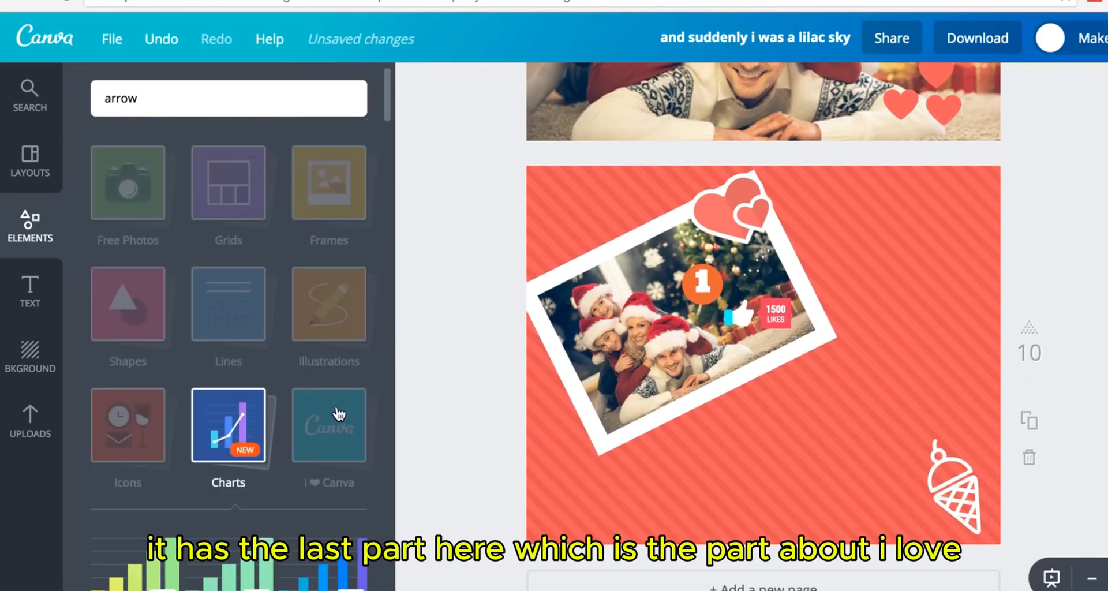
- Try an I Heart Canva badge from the I ❤ Canva collection, then delete it
{"action": "left_click", "coordinate": [344, 440]}
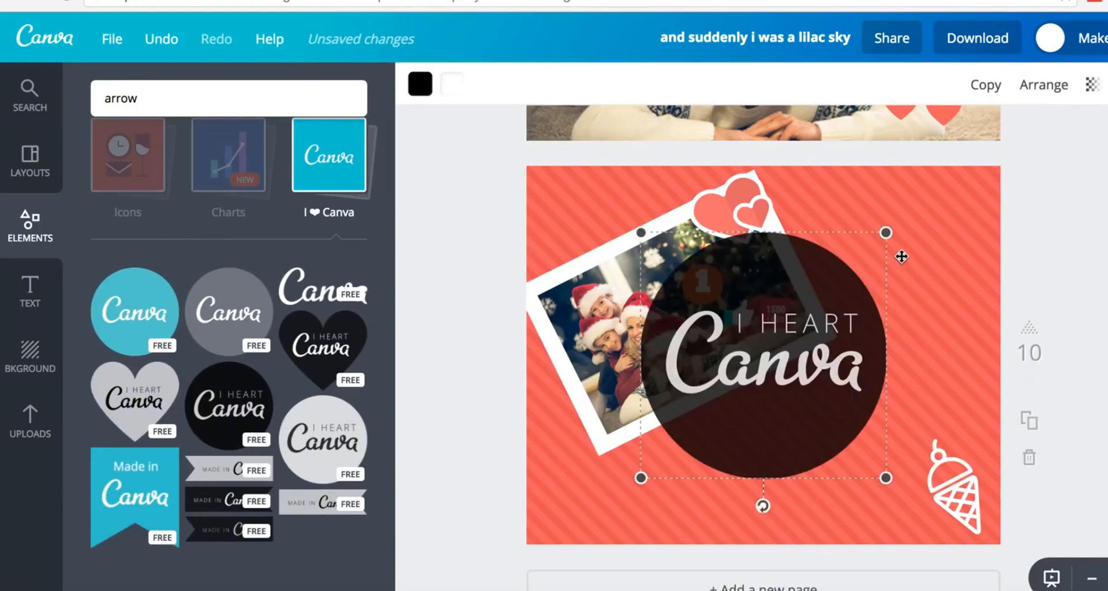
{"action": "left_click_drag", "start_coordinate": [896, 230], "coordinate": [615, 456]}
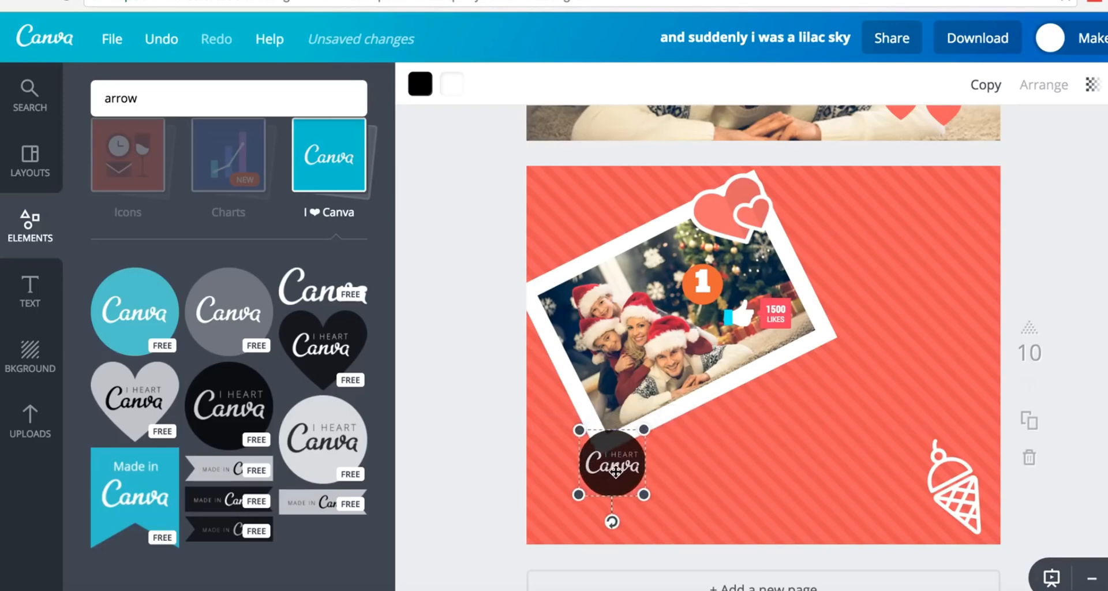
{"action": "left_click_drag", "start_coordinate": [619, 439], "coordinate": [614, 440]}
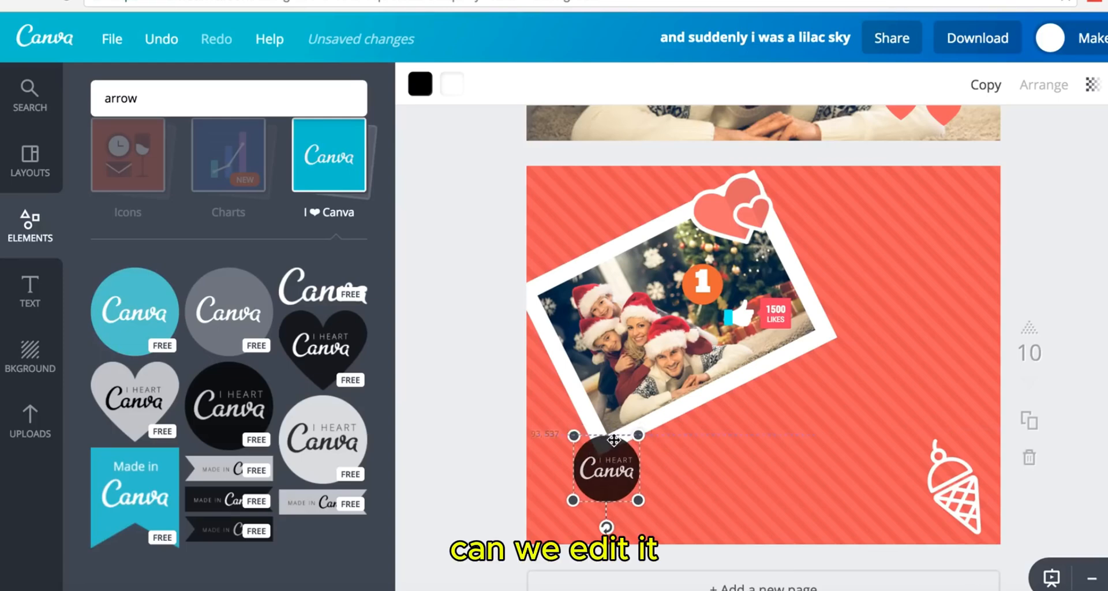
{"action": "key", "text": "Delete"}
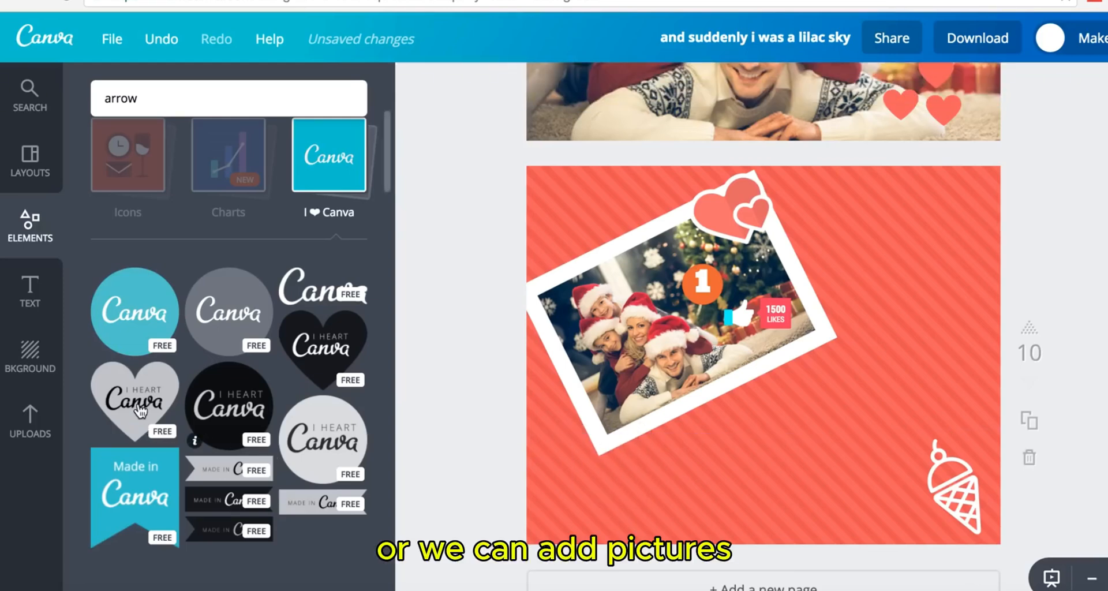
- Add the Made in Canva ribbon and place it at the page's top-right corner
{"action": "left_click", "coordinate": [135, 480]}
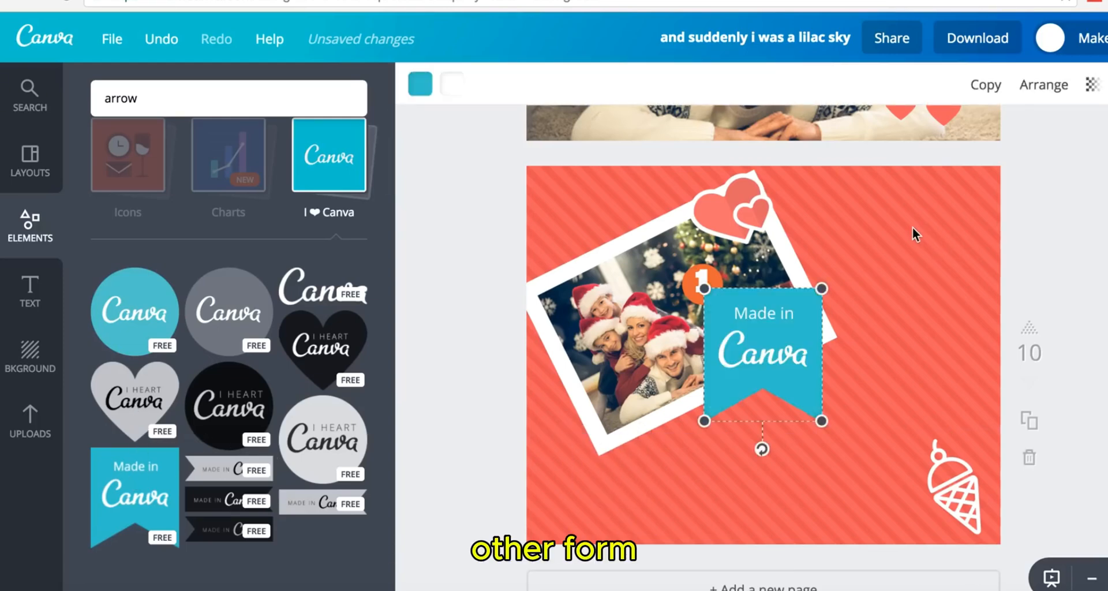
{"action": "left_click_drag", "start_coordinate": [820, 312], "coordinate": [936, 189]}
{"action": "left_click", "coordinate": [1060, 241]}
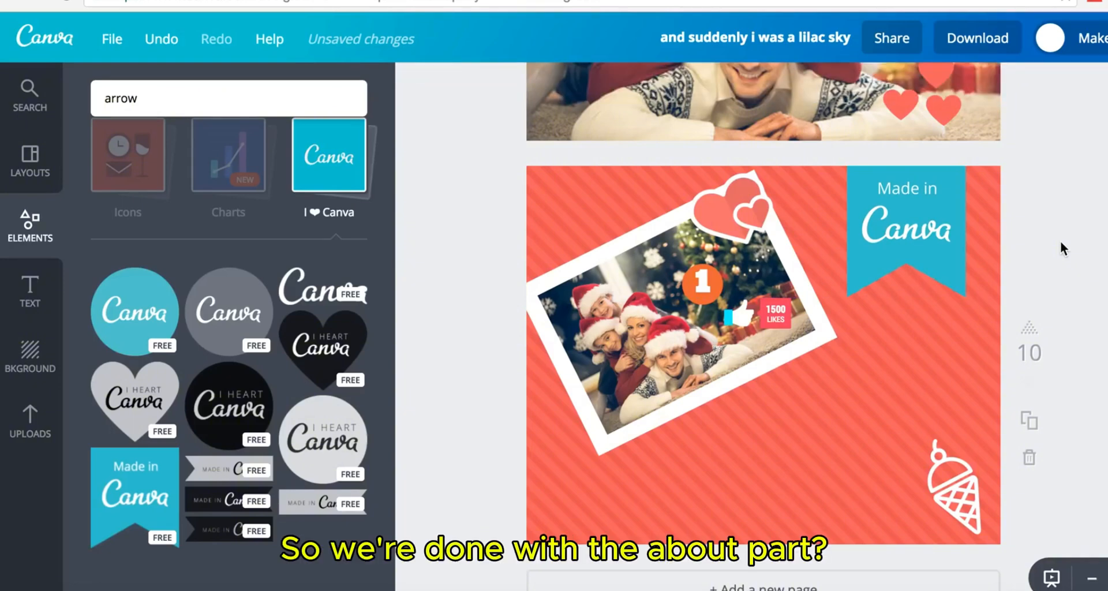
{"action": "scroll", "coordinate": [185, 234], "scroll_direction": "up", "scroll_amount": 5}
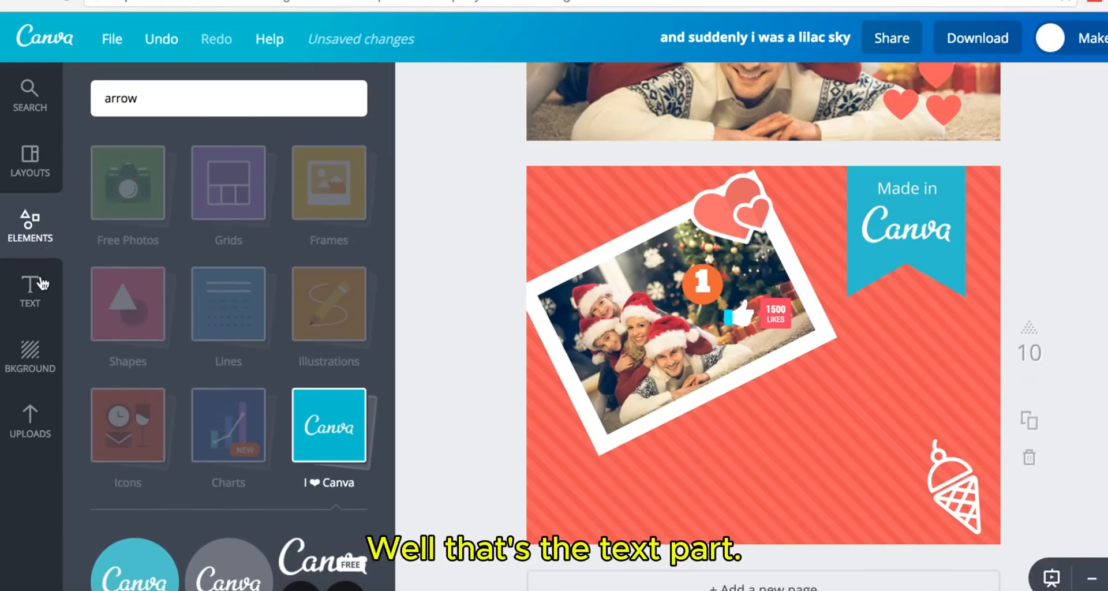
- Add the SPRINGTIME text combination and shrink it below the photo
{"action": "left_click", "coordinate": [36, 305]}
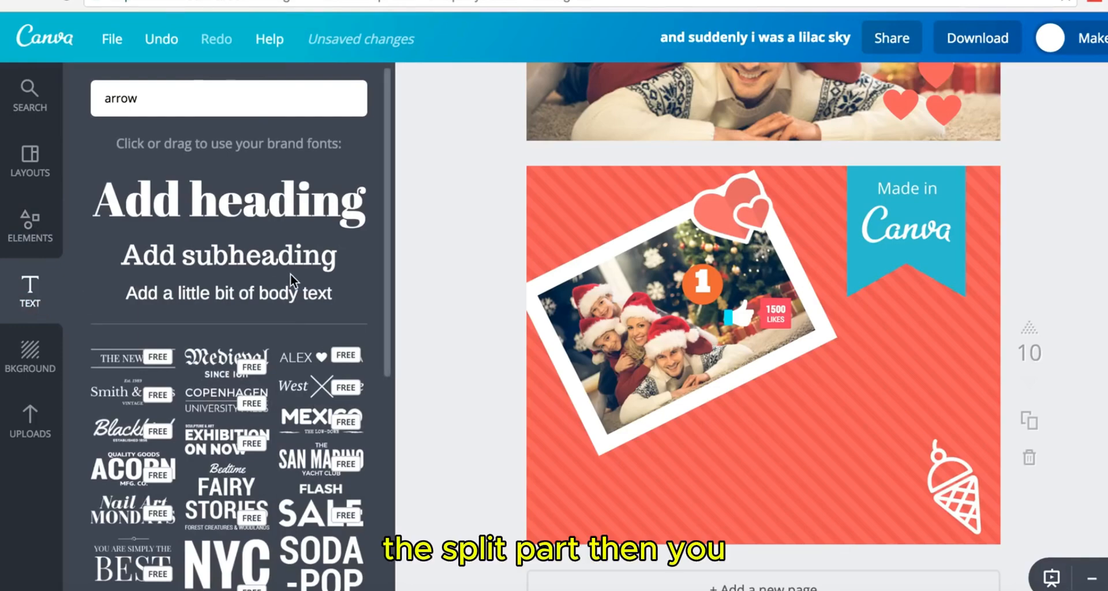
{"action": "scroll", "coordinate": [286, 268], "scroll_direction": "down", "scroll_amount": 5}
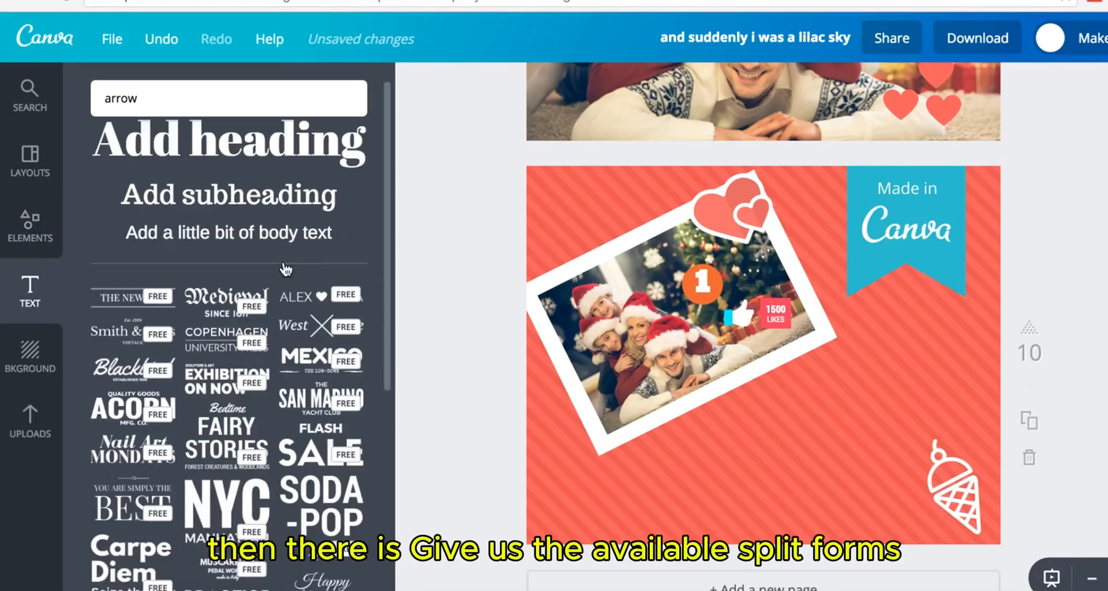
{"action": "scroll", "coordinate": [286, 269], "scroll_direction": "down", "scroll_amount": 5}
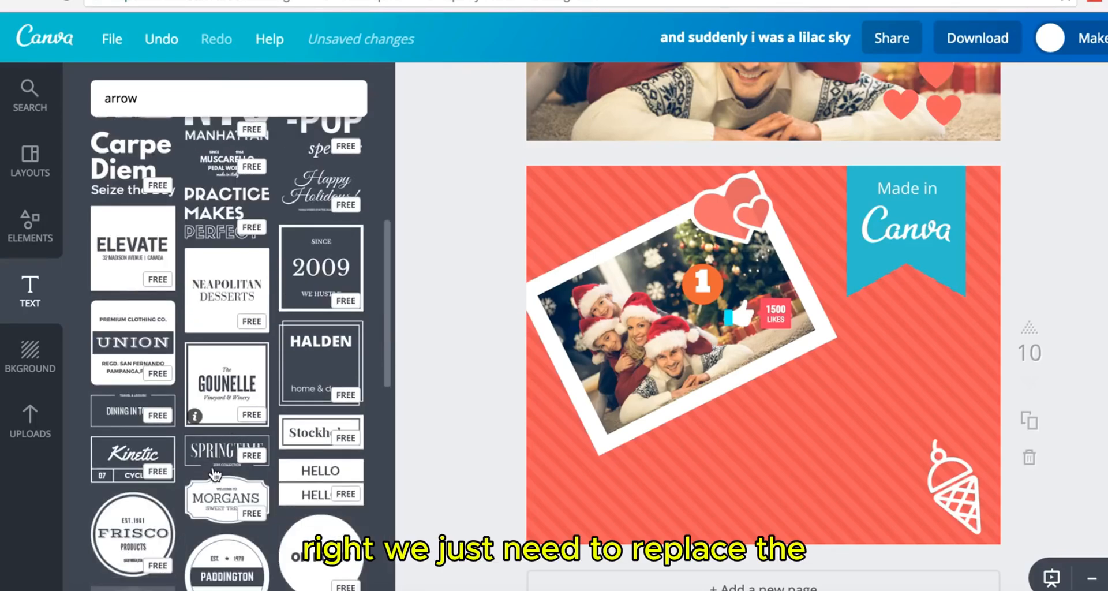
{"action": "left_click", "coordinate": [767, 407]}
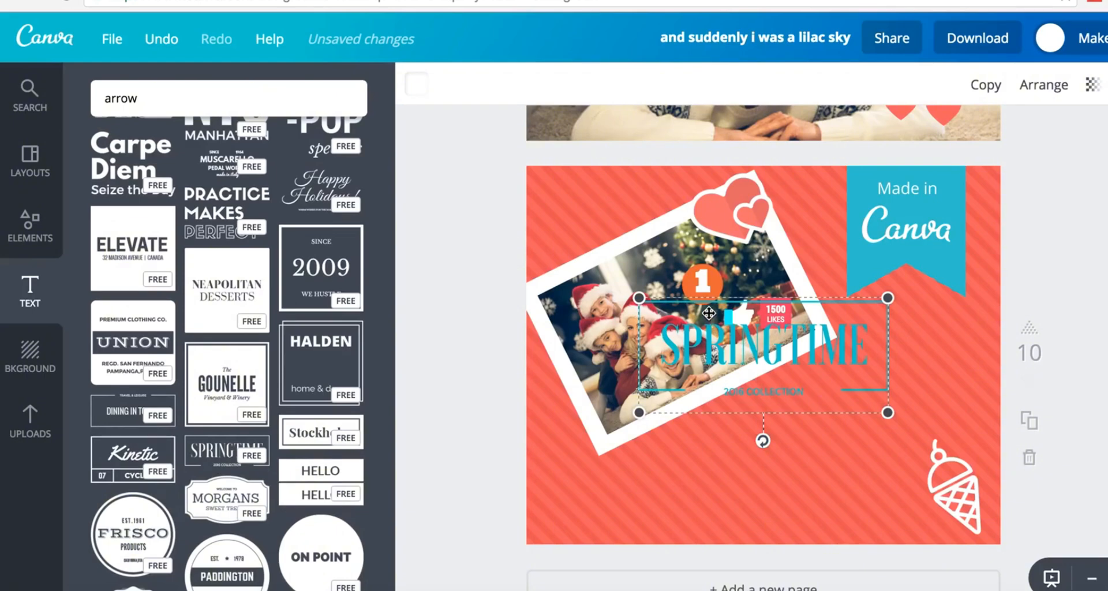
{"action": "left_click_drag", "start_coordinate": [706, 311], "coordinate": [768, 434]}
{"action": "left_click_drag", "start_coordinate": [915, 433], "coordinate": [865, 440]}
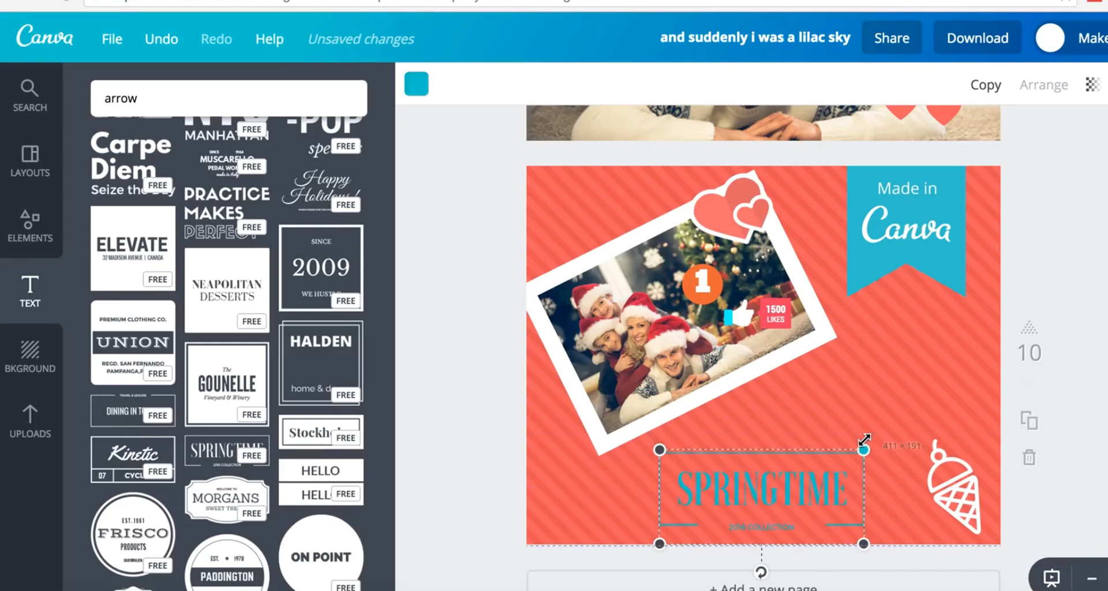
- Retype the SPRINGTIME headline as CHRISTMAS
{"action": "left_click", "coordinate": [418, 91]}
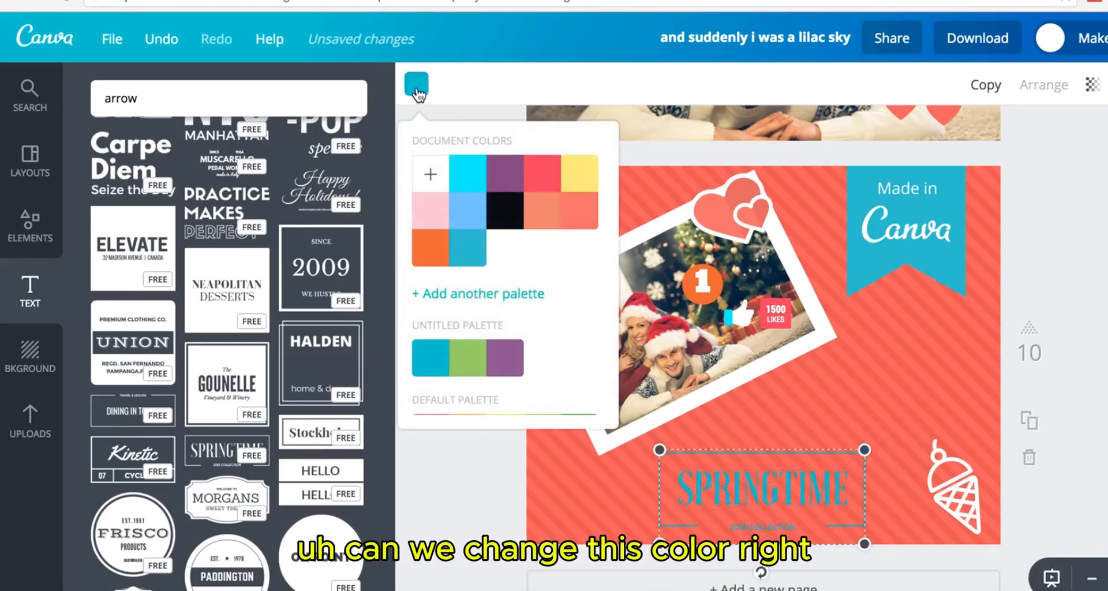
{"action": "scroll", "coordinate": [584, 388], "scroll_direction": "down", "scroll_amount": 5}
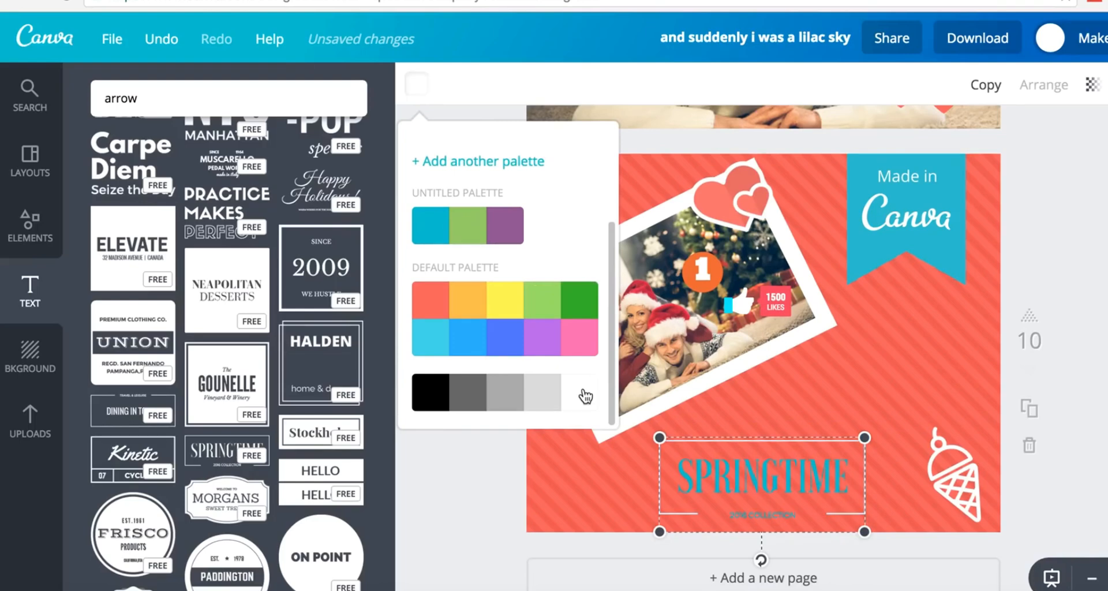
{"action": "left_click", "coordinate": [742, 488]}
{"action": "left_click", "coordinate": [752, 479]}
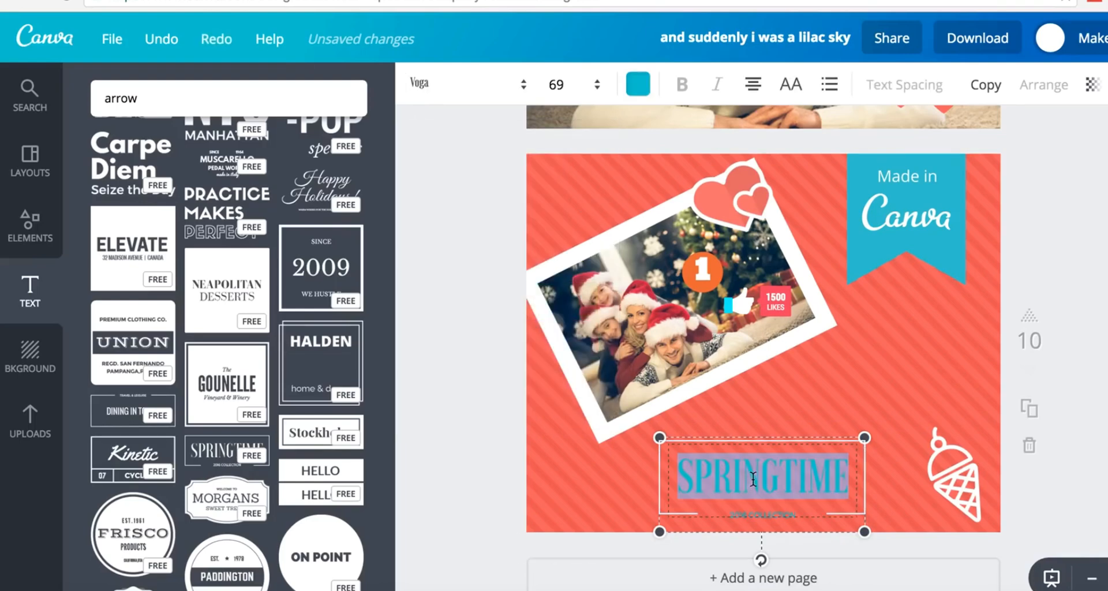
{"action": "type", "text": "CHRISTMAS"}
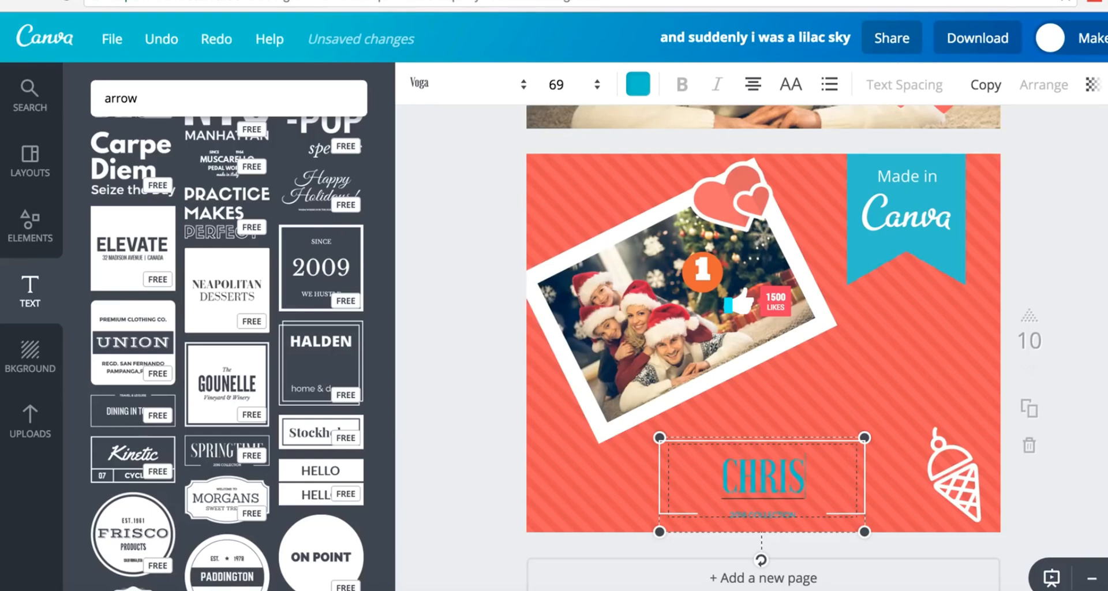
- Make the CHRISTMAS title white
{"action": "double_click", "coordinate": [745, 483]}
{"action": "left_click", "coordinate": [635, 89]}
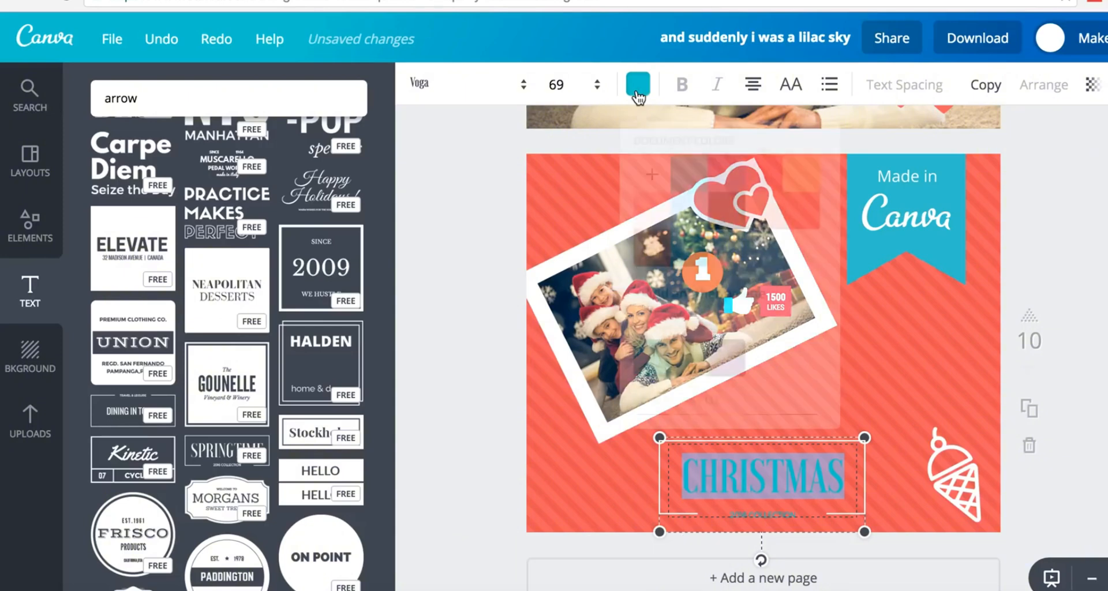
{"action": "scroll", "coordinate": [763, 338], "scroll_direction": "down", "scroll_amount": 2}
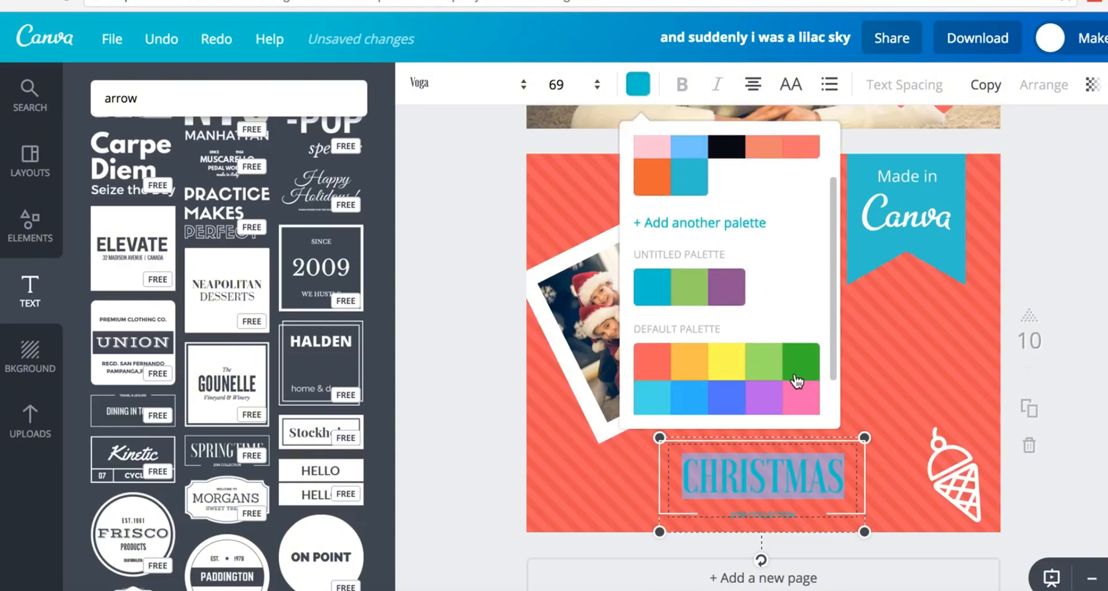
{"action": "scroll", "coordinate": [794, 379], "scroll_direction": "down", "scroll_amount": 1}
{"action": "left_click", "coordinate": [802, 404]}
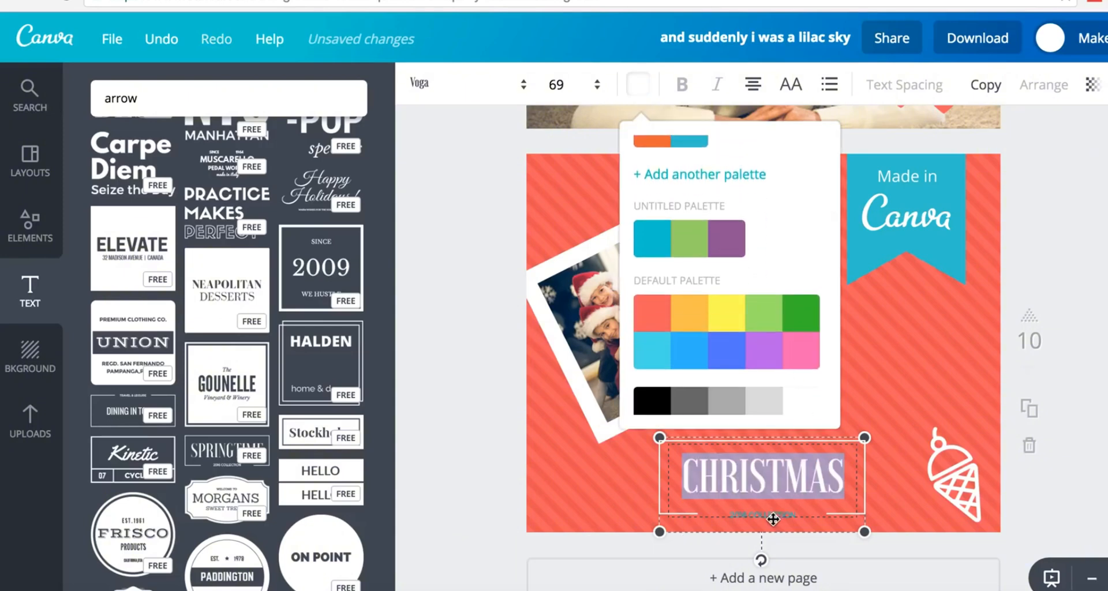
- Make the 2016 COLLECTION subtitle white and nudge the text block up and right
{"action": "left_click", "coordinate": [773, 517]}
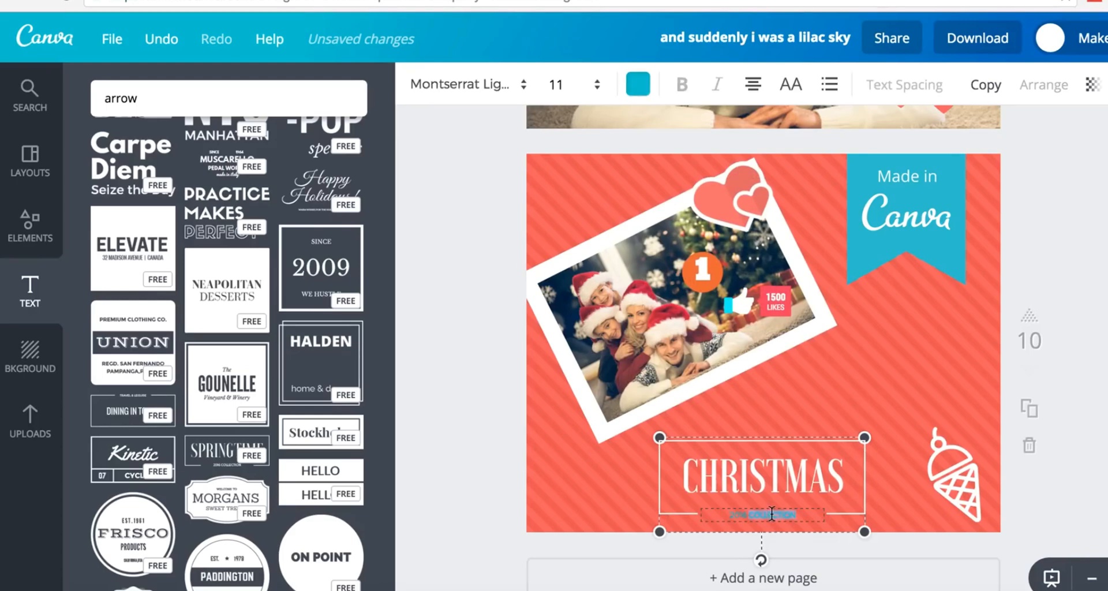
{"action": "left_click", "coordinate": [637, 84]}
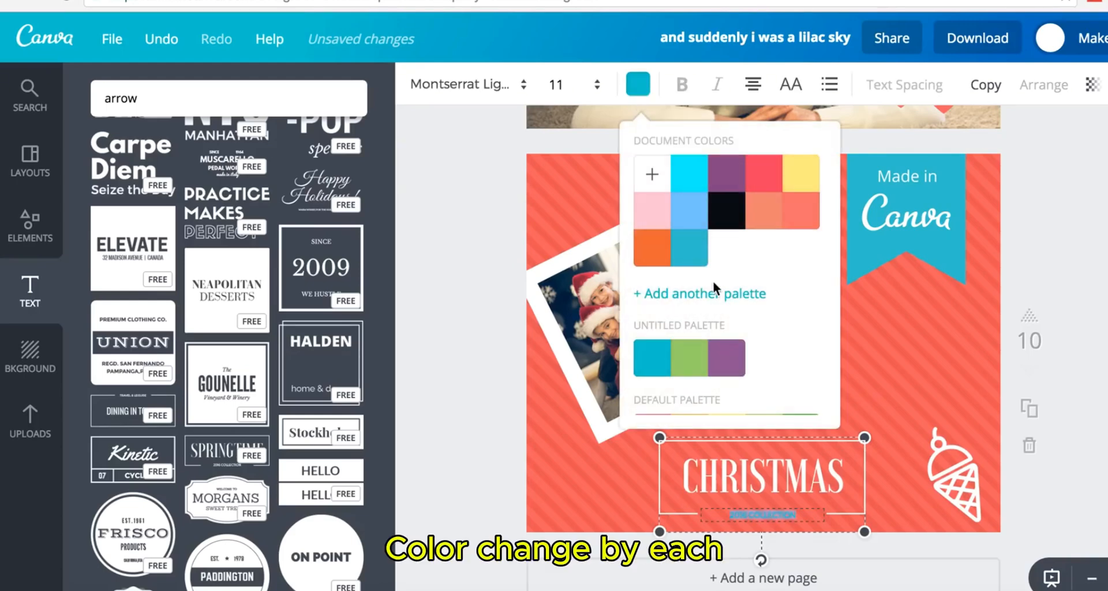
{"action": "scroll", "coordinate": [713, 286], "scroll_direction": "down", "scroll_amount": 5}
{"action": "left_click", "coordinate": [800, 397]}
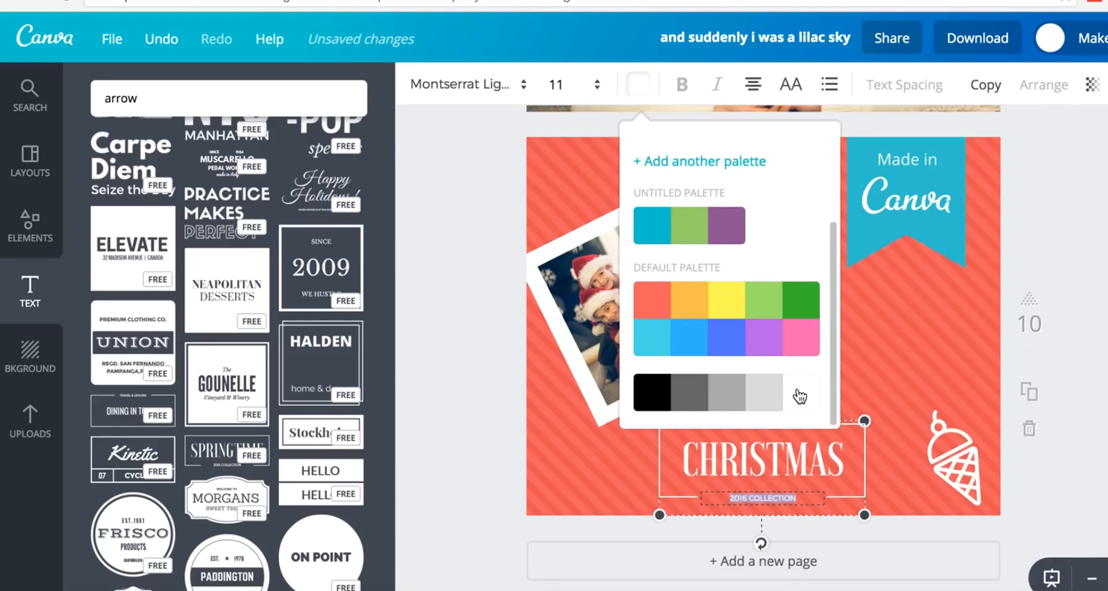
{"action": "left_click", "coordinate": [428, 207]}
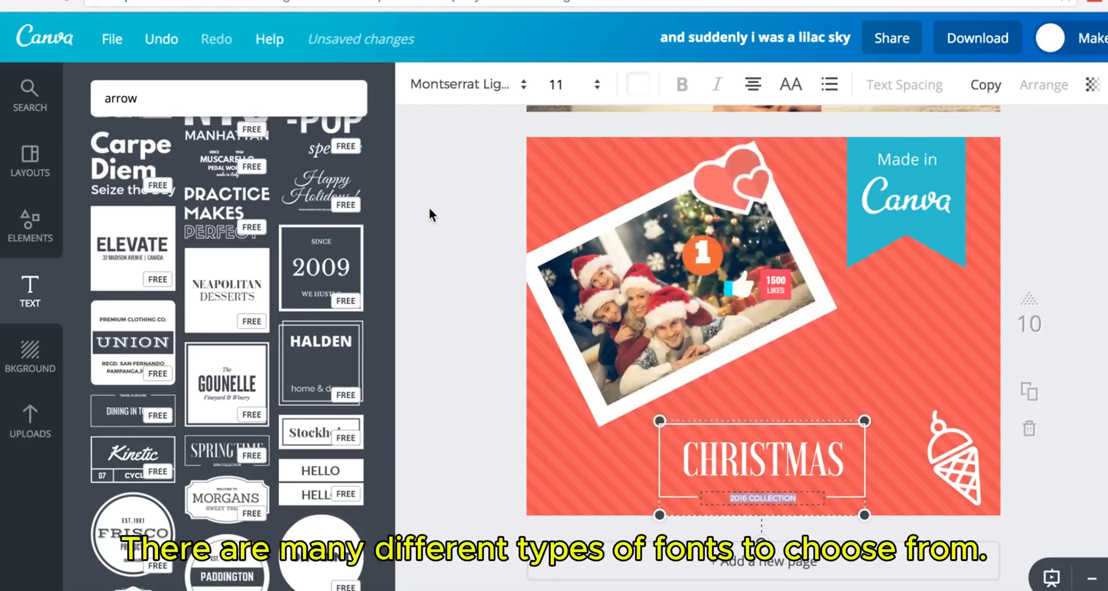
{"action": "left_click", "coordinate": [428, 207]}
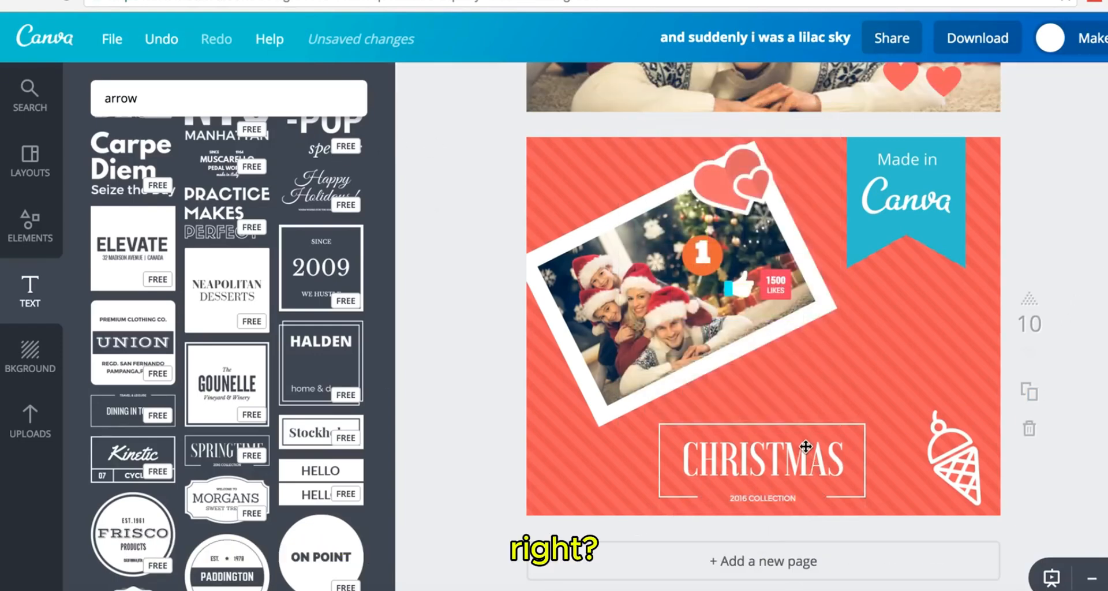
{"action": "mouse_move", "coordinate": [805, 445]}
{"action": "left_mouse_down"}
{"action": "mouse_move", "coordinate": [892, 330]}
{"action": "mouse_move", "coordinate": [804, 389]}
{"action": "mouse_move", "coordinate": [822, 435]}
{"action": "left_mouse_up"}
- Delete the ice-cream cone sticker and the Made in Canva banner from page 10
{"action": "left_click", "coordinate": [956, 457]}
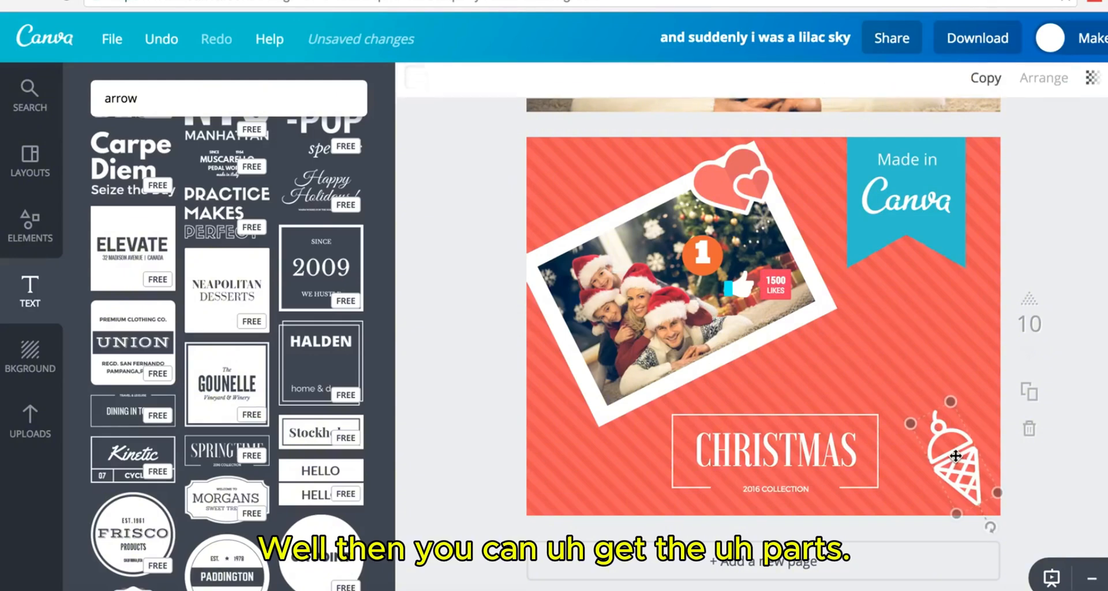
{"action": "key", "text": "Delete"}
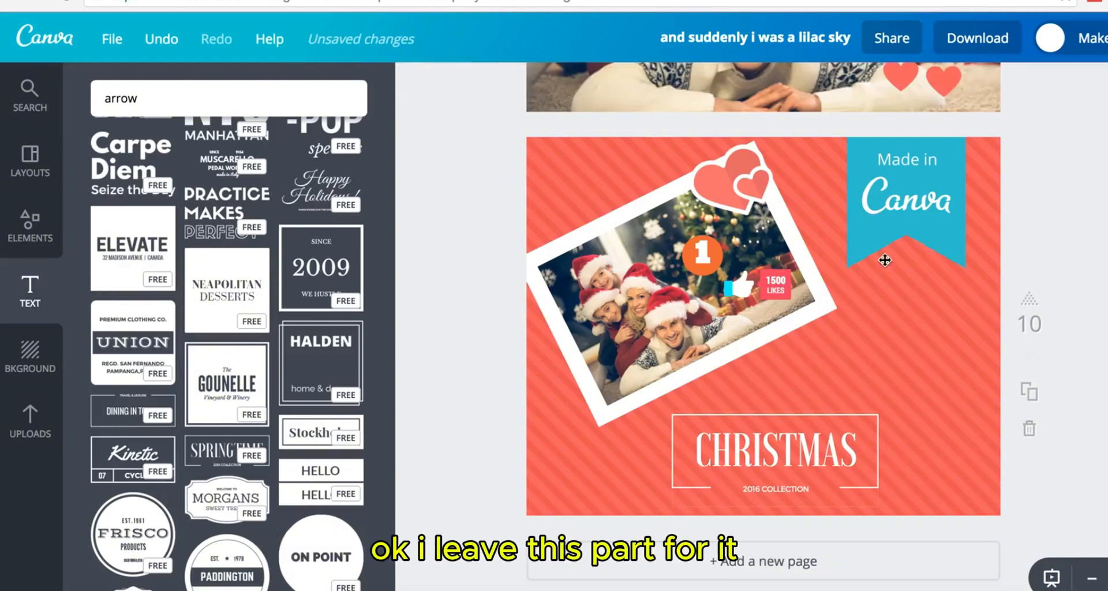
{"action": "left_click", "coordinate": [924, 168]}
{"action": "key", "text": "Delete"}
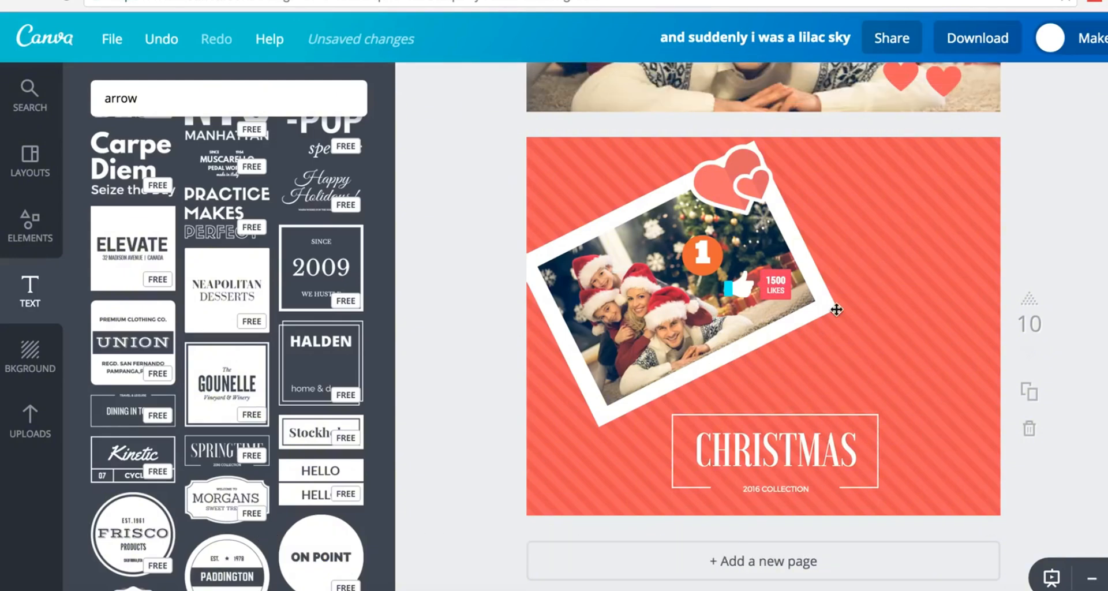
- Shrink the CHRISTMAS title group and move it to the page's lower-right corner
{"action": "left_click_drag", "start_coordinate": [803, 423], "coordinate": [890, 420]}
{"action": "left_click", "coordinate": [879, 419]}
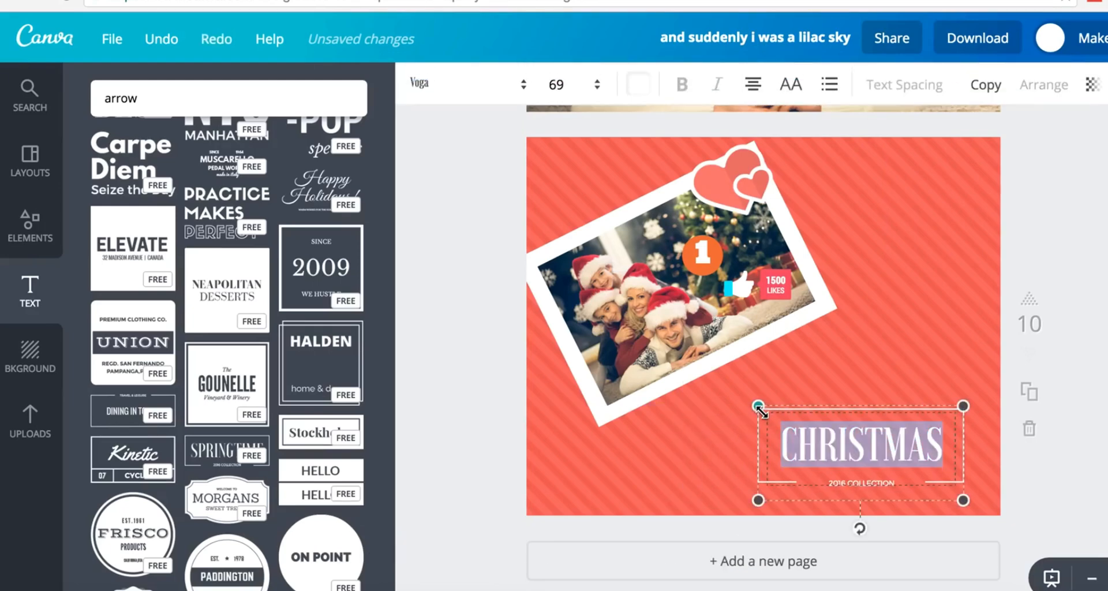
{"action": "left_click_drag", "start_coordinate": [758, 409], "coordinate": [814, 430]}
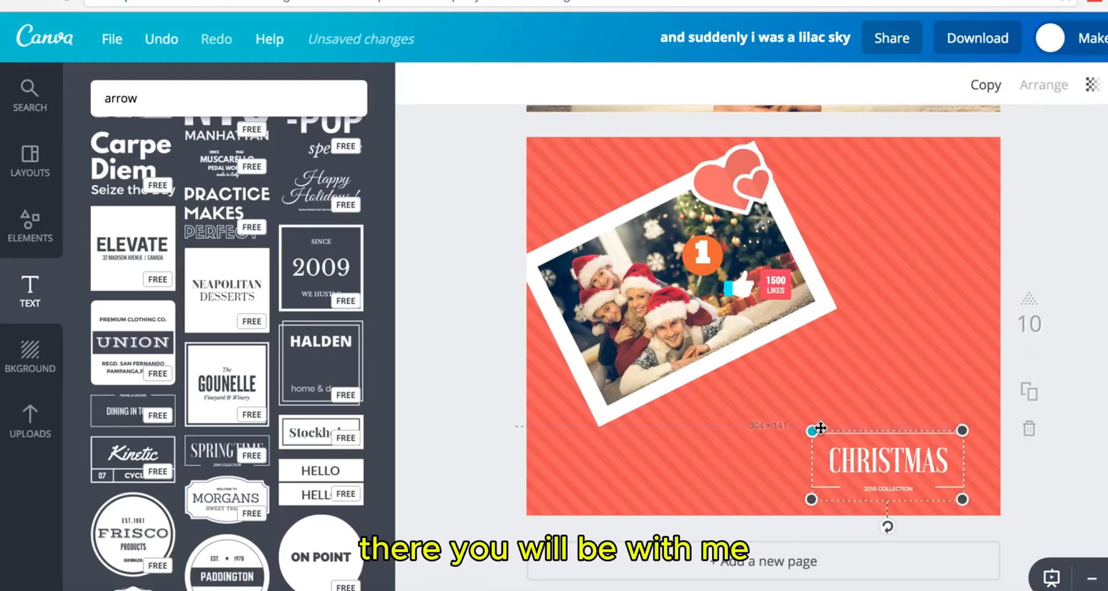
{"action": "left_click", "coordinate": [1102, 415]}
{"action": "mouse_move", "coordinate": [931, 442]}
{"action": "left_mouse_down"}
{"action": "mouse_move", "coordinate": [929, 323]}
{"action": "mouse_move", "coordinate": [907, 442]}
{"action": "mouse_move", "coordinate": [928, 449]}
{"action": "left_mouse_up"}
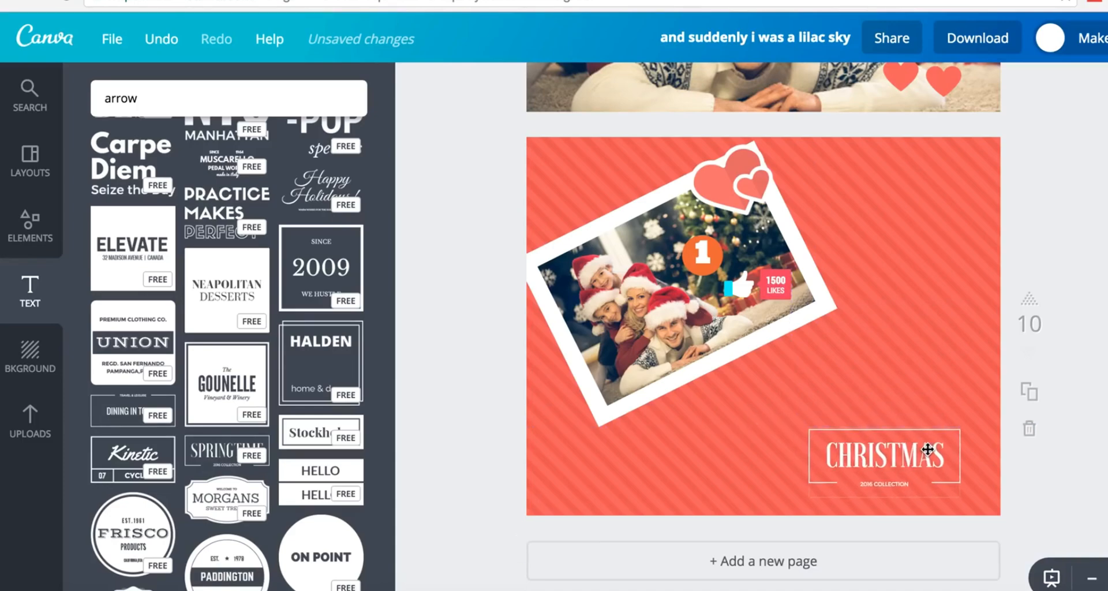
{"action": "scroll", "coordinate": [240, 255], "scroll_direction": "up", "scroll_amount": 3}
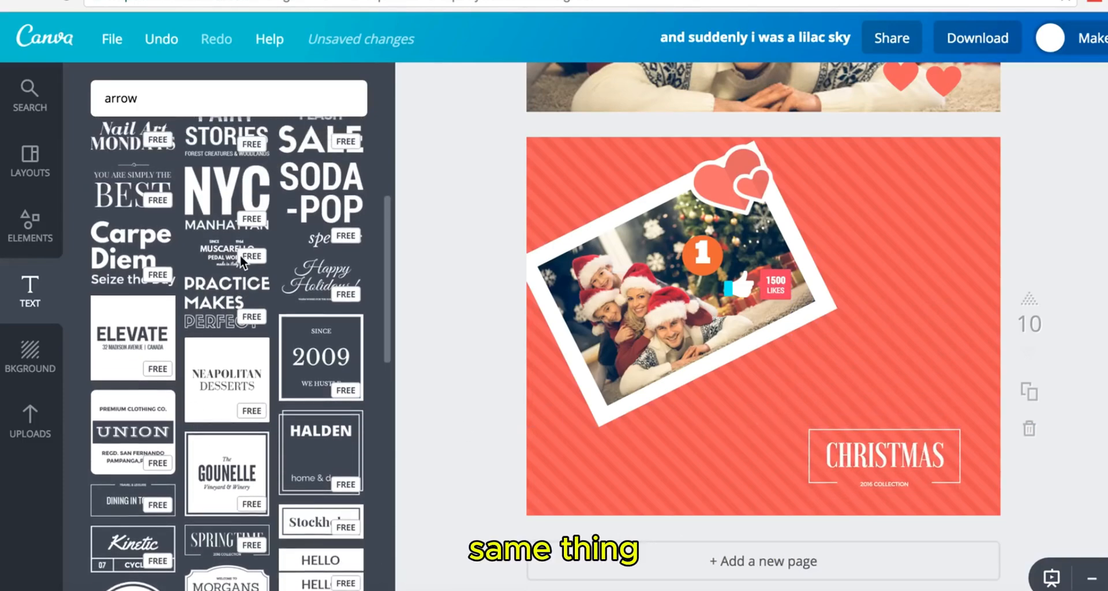
- Add a heading reading 'Happy New Year' across the lower part of the family photo
{"action": "scroll", "coordinate": [240, 255], "scroll_direction": "down", "scroll_amount": 6}
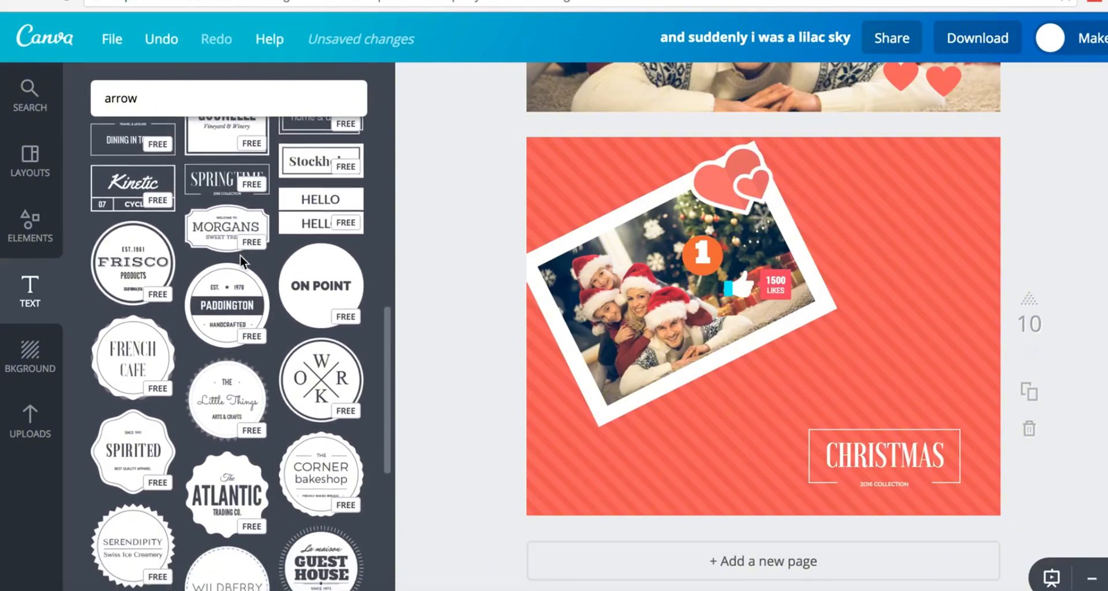
{"action": "scroll", "coordinate": [240, 255], "scroll_direction": "up", "scroll_amount": 6}
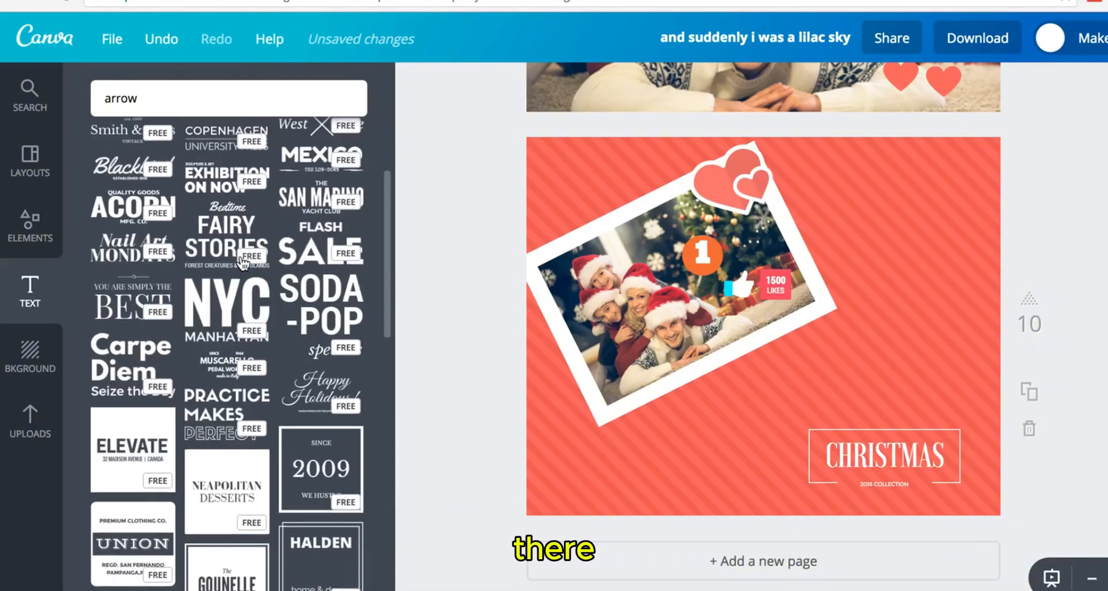
{"action": "scroll", "coordinate": [243, 262], "scroll_direction": "up", "scroll_amount": 5}
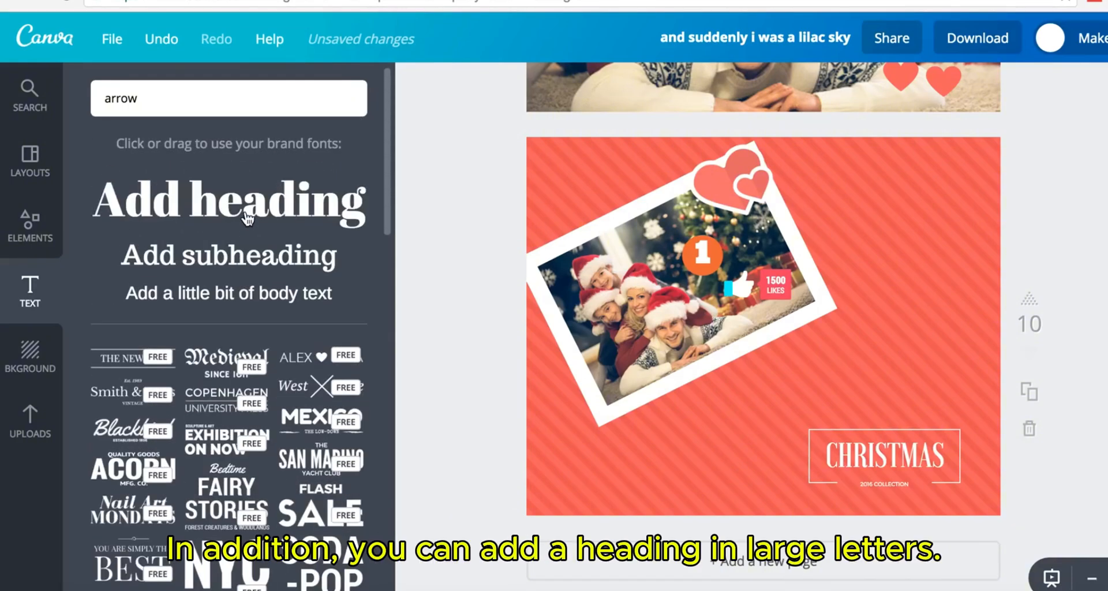
{"action": "left_click", "coordinate": [247, 219]}
{"action": "left_click", "coordinate": [691, 334]}
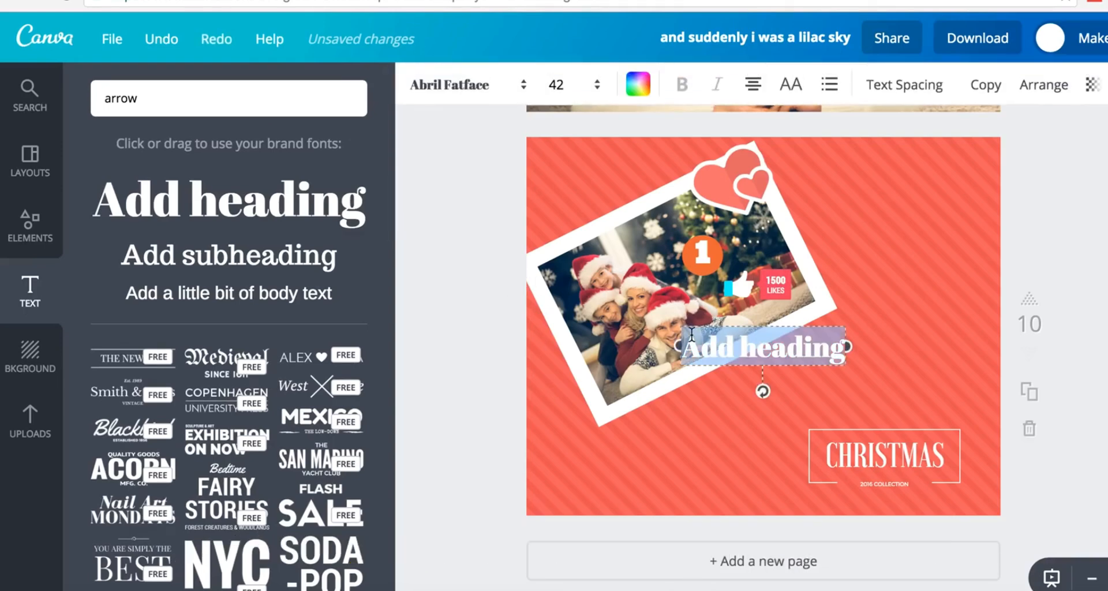
{"action": "type", "text": "Me"}
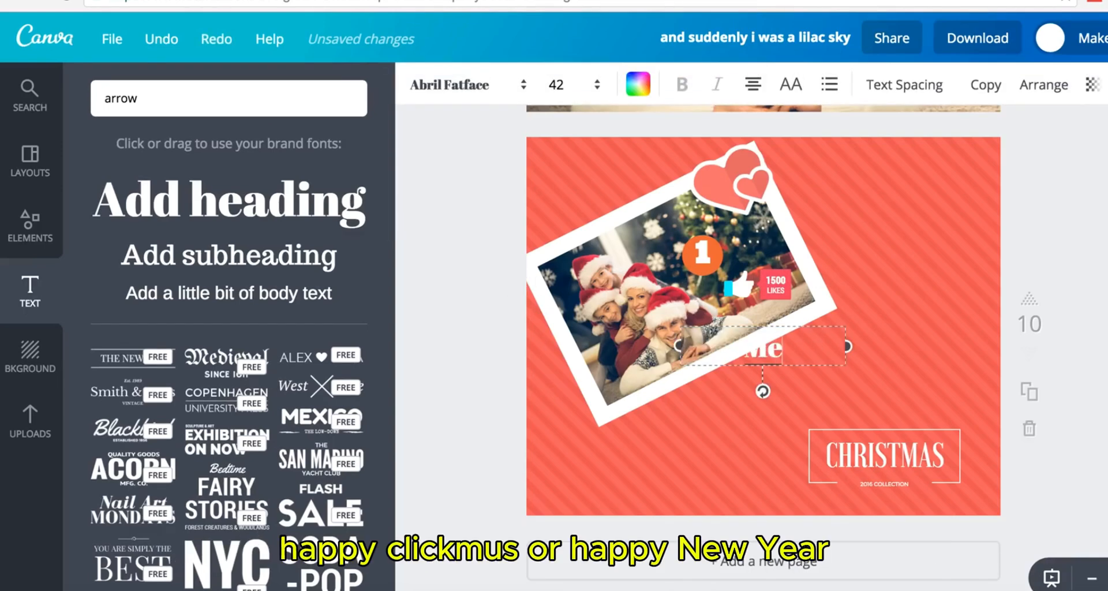
{"action": "type", "text": "r"}
{"action": "key", "text": "BackSpace"}
{"action": "key", "text": "BackSpace"}
{"action": "key", "text": "BackSpace"}
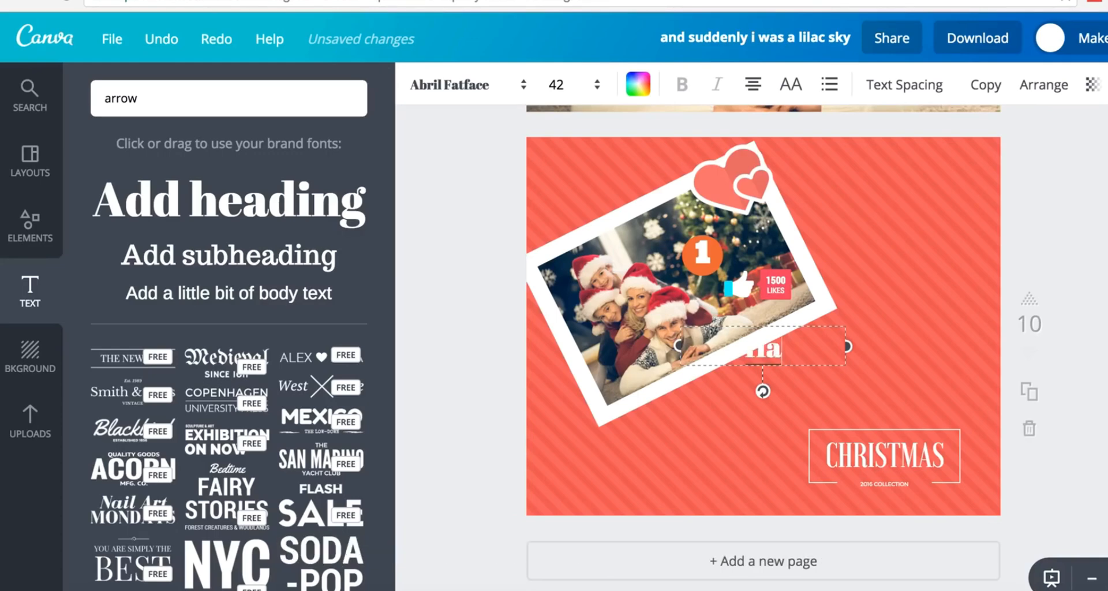
{"action": "type", "text": "Happy Ne"}
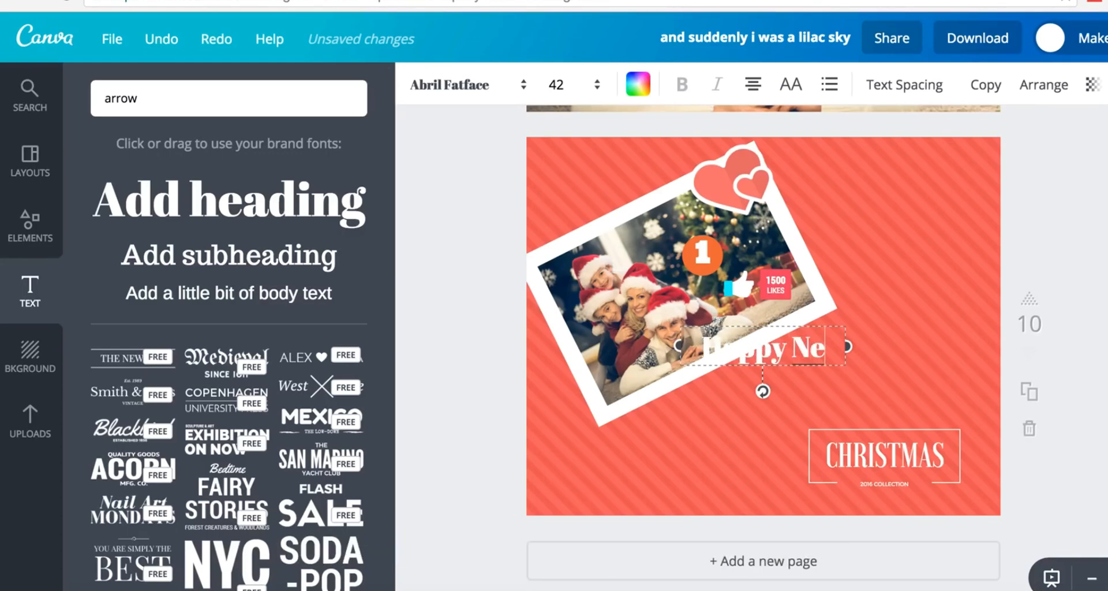
{"action": "type", "text": "w Year"}
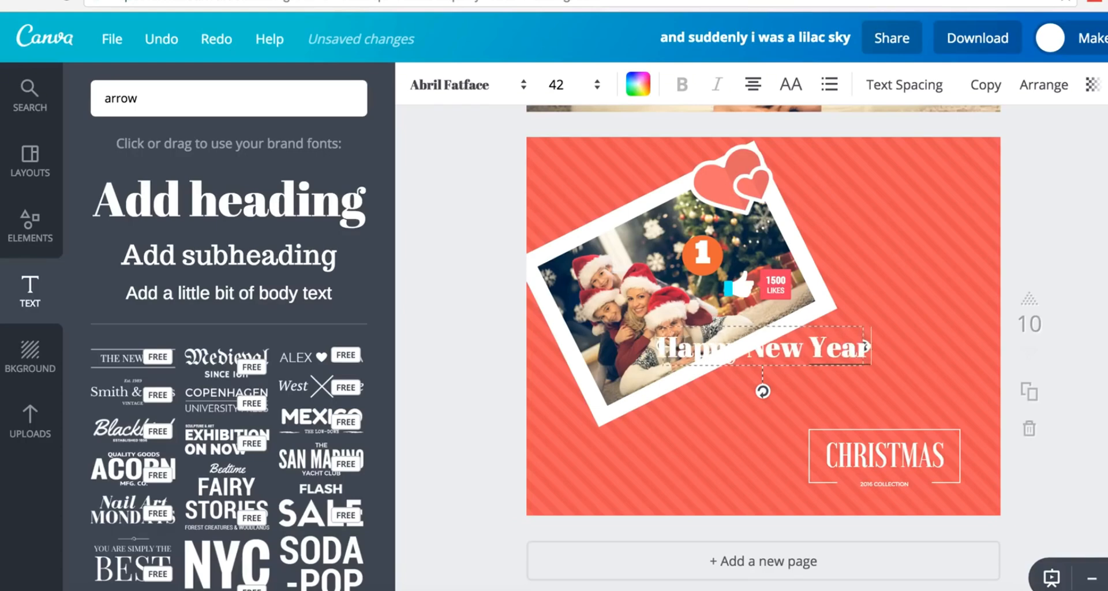
{"action": "triple_click", "coordinate": [695, 350]}
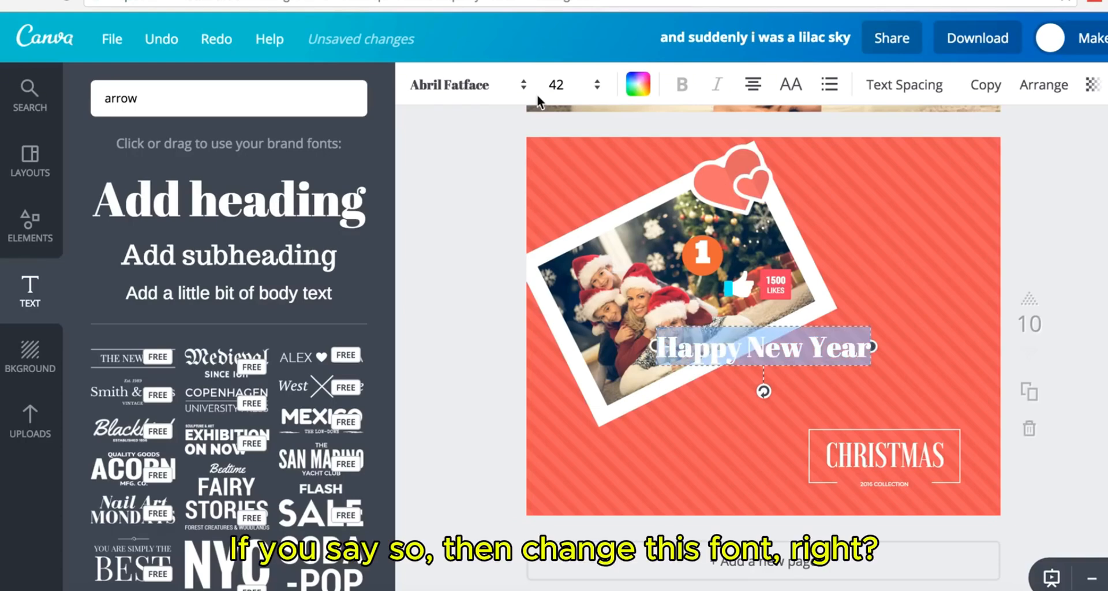
- Set the Happy New Year heading's font to Great Vibes
{"action": "left_click", "coordinate": [508, 86]}
{"action": "scroll", "coordinate": [507, 358], "scroll_direction": "down", "scroll_amount": 6}
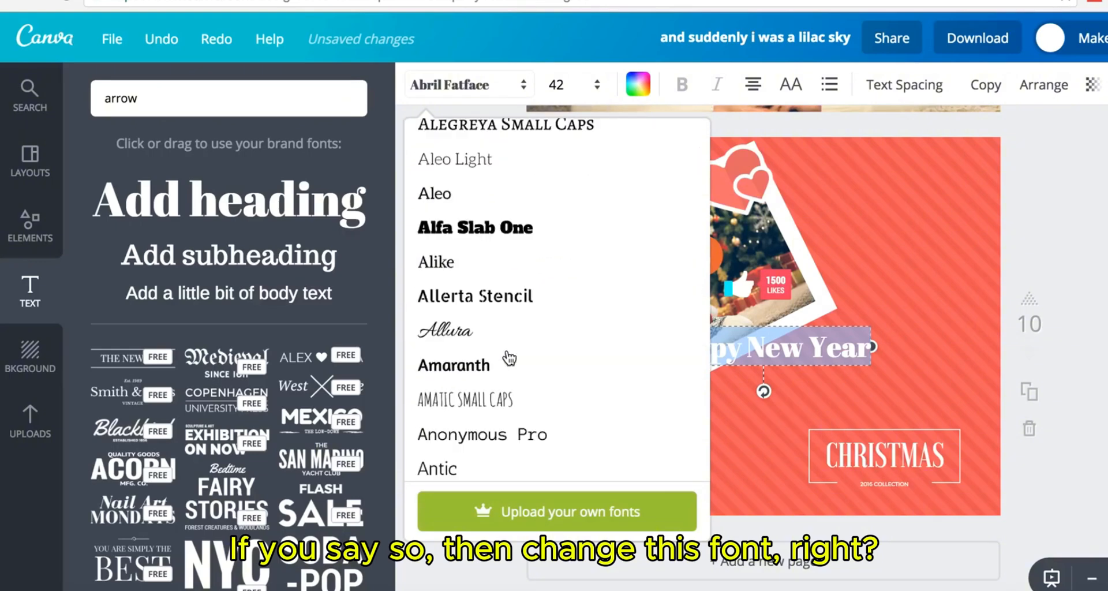
{"action": "scroll", "coordinate": [519, 231], "scroll_direction": "up", "scroll_amount": 2}
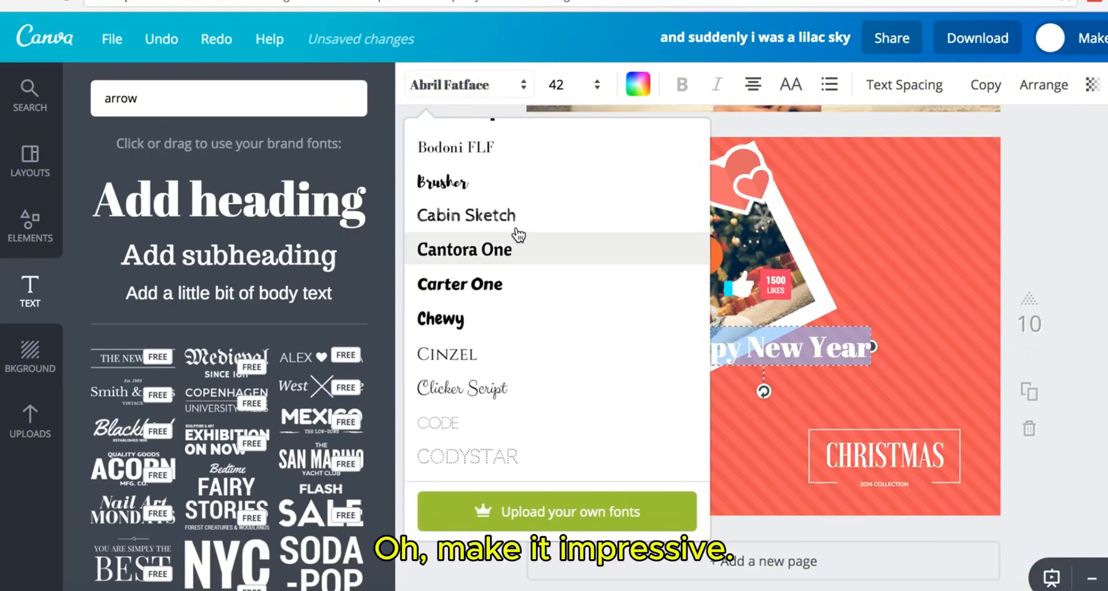
{"action": "scroll", "coordinate": [518, 234], "scroll_direction": "up", "scroll_amount": 3}
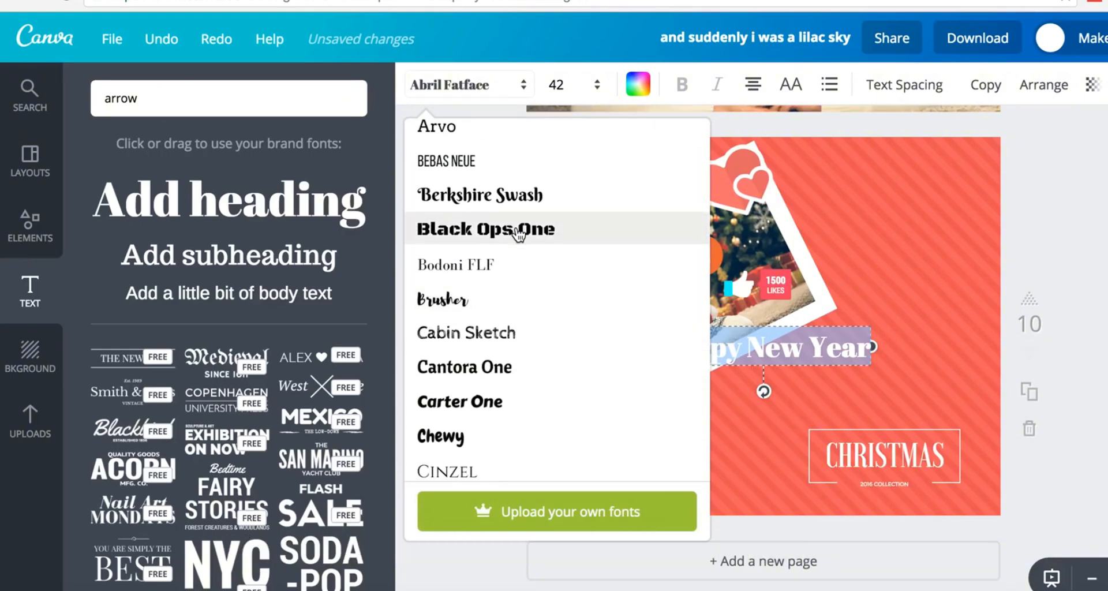
{"action": "scroll", "coordinate": [519, 234], "scroll_direction": "down", "scroll_amount": 2}
{"action": "scroll", "coordinate": [517, 233], "scroll_direction": "down", "scroll_amount": 2}
{"action": "scroll", "coordinate": [520, 243], "scroll_direction": "up", "scroll_amount": 1}
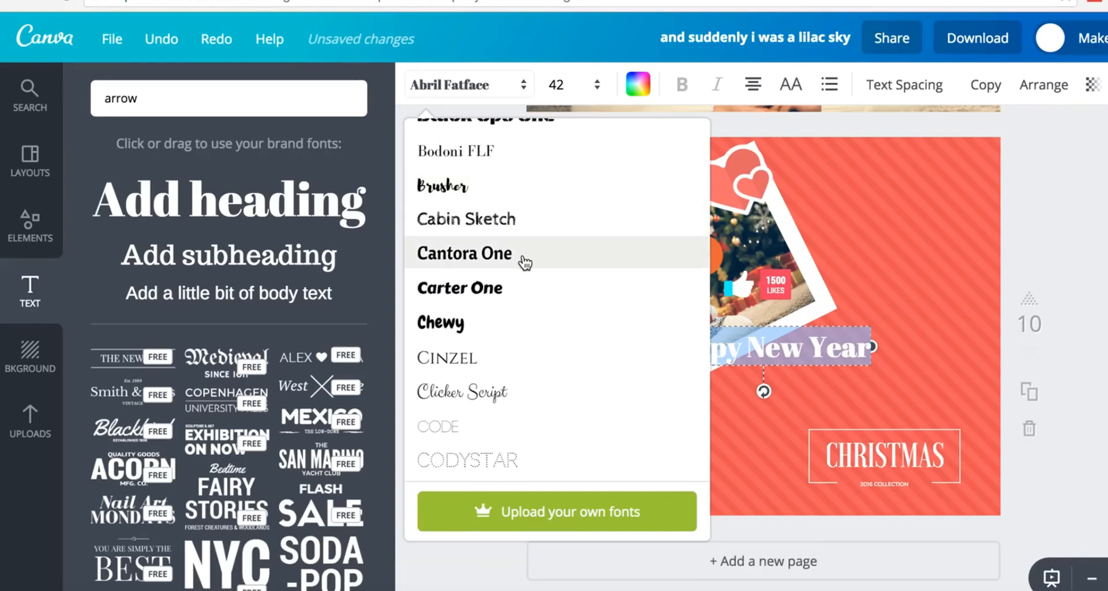
{"action": "scroll", "coordinate": [524, 258], "scroll_direction": "up", "scroll_amount": 3}
{"action": "scroll", "coordinate": [524, 263], "scroll_direction": "up", "scroll_amount": 5}
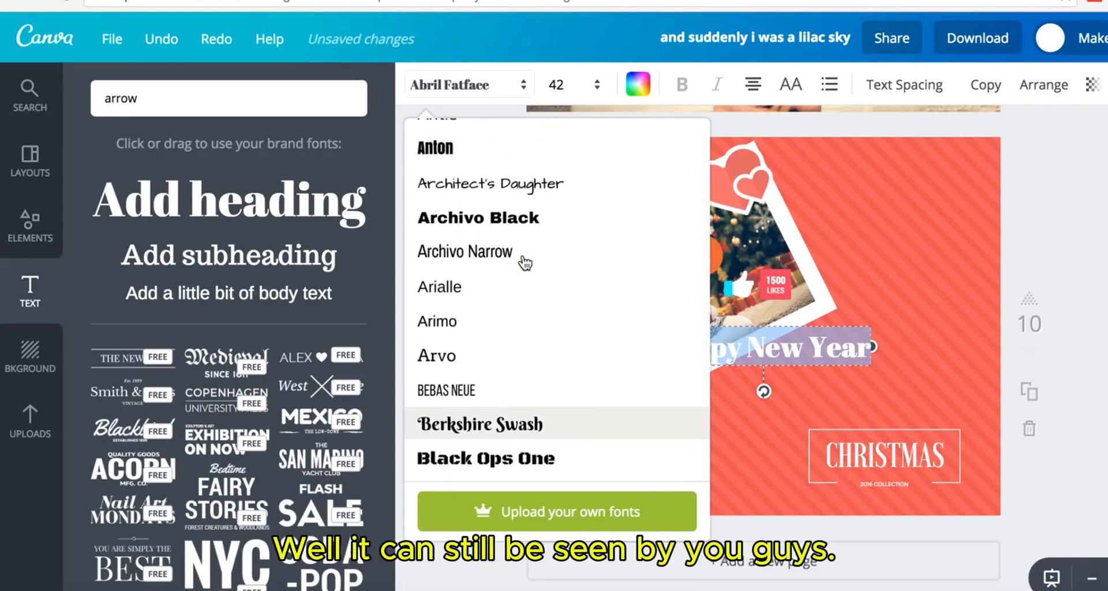
{"action": "scroll", "coordinate": [523, 260], "scroll_direction": "down", "scroll_amount": 20}
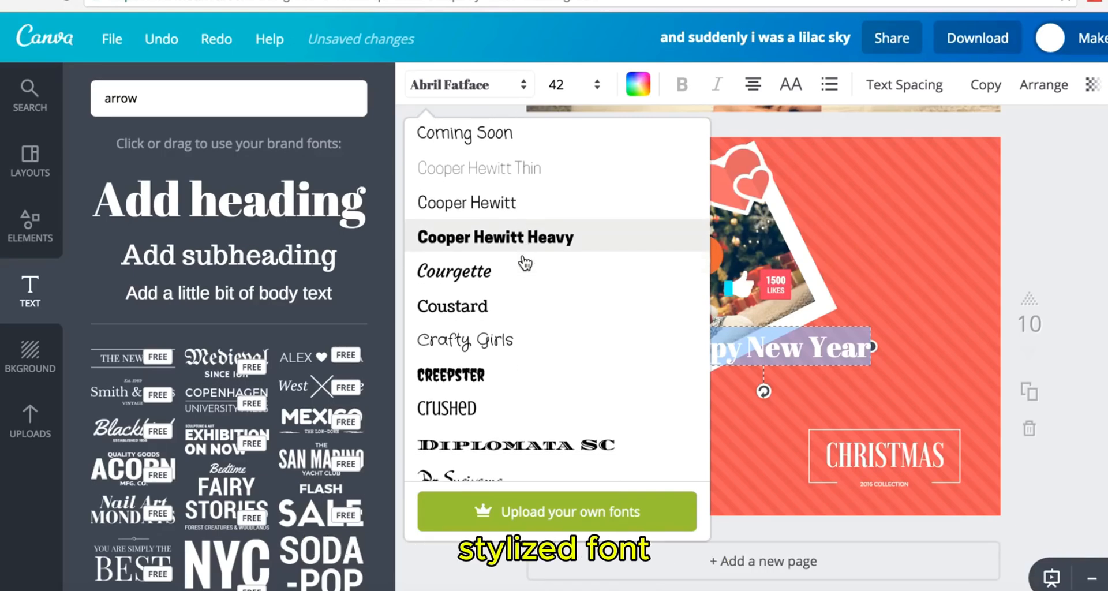
{"action": "scroll", "coordinate": [520, 285], "scroll_direction": "down", "scroll_amount": 8}
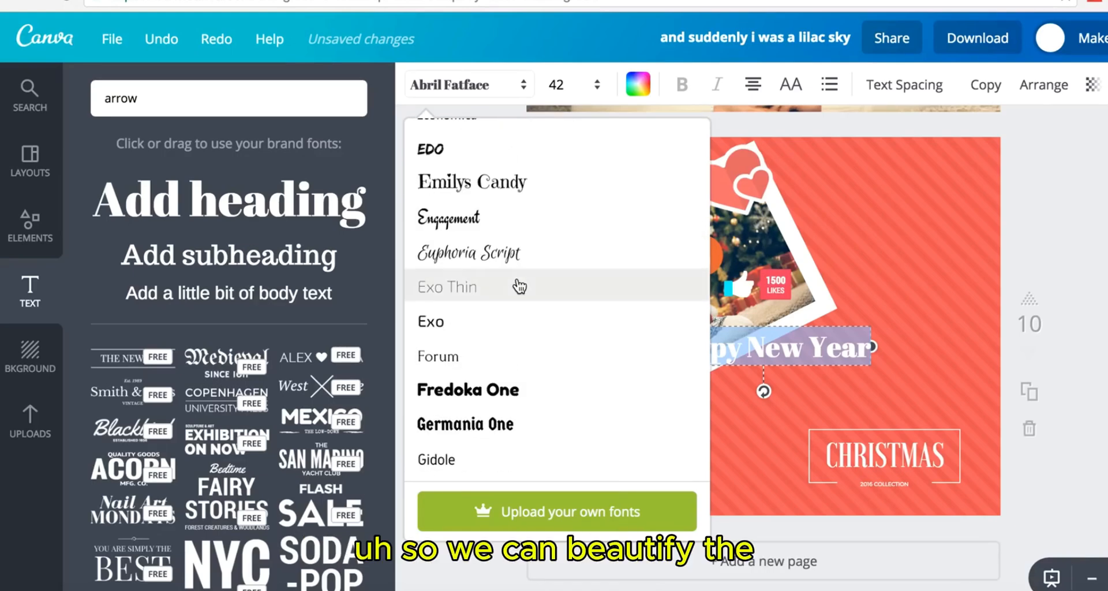
{"action": "scroll", "coordinate": [520, 286], "scroll_direction": "down", "scroll_amount": 5}
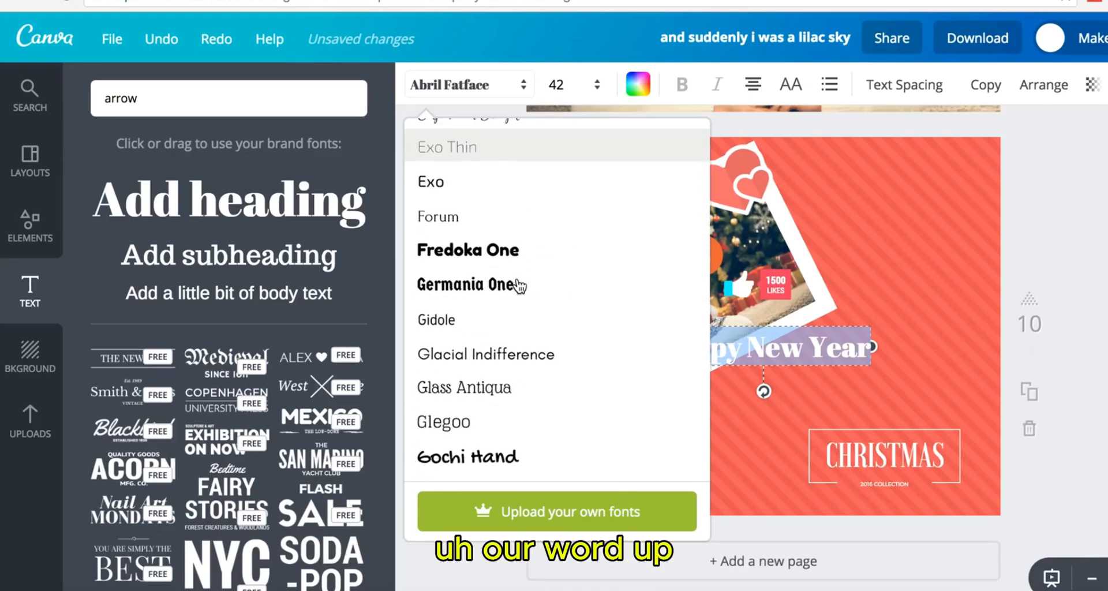
{"action": "scroll", "coordinate": [519, 286], "scroll_direction": "down", "scroll_amount": 2}
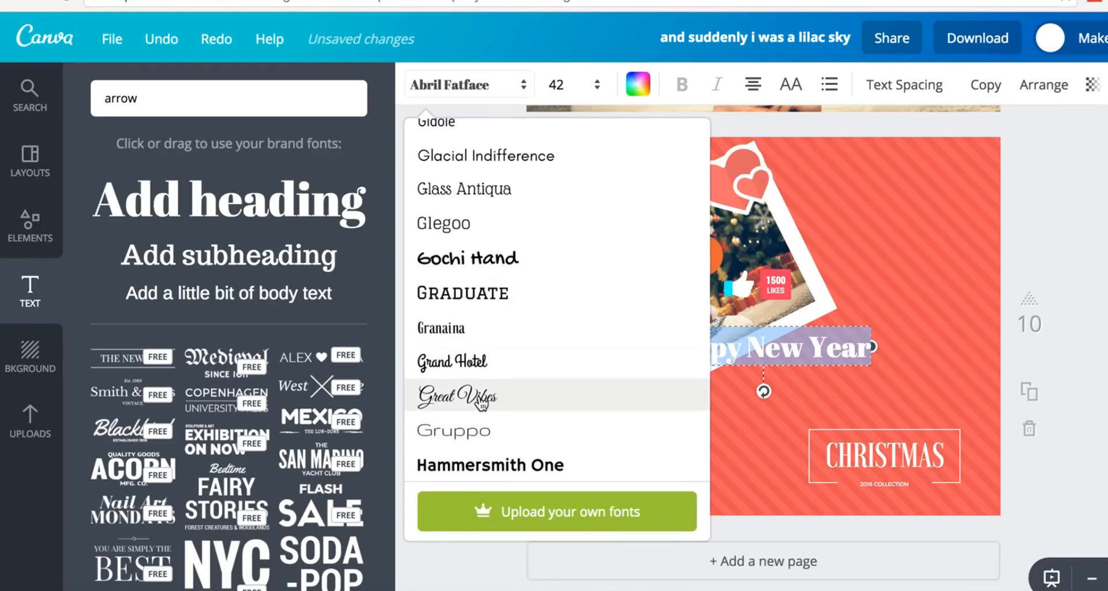
{"action": "left_click", "coordinate": [688, 397]}
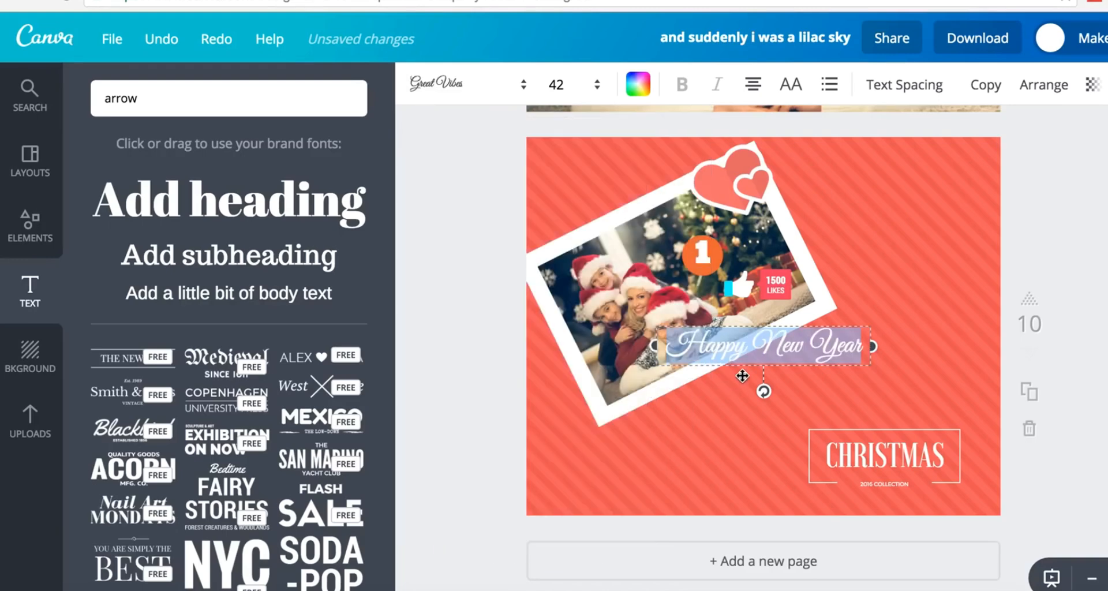
- Move Happy New Year down beside CHRISTMAS and remove its trailing space
{"action": "left_click", "coordinate": [866, 340]}
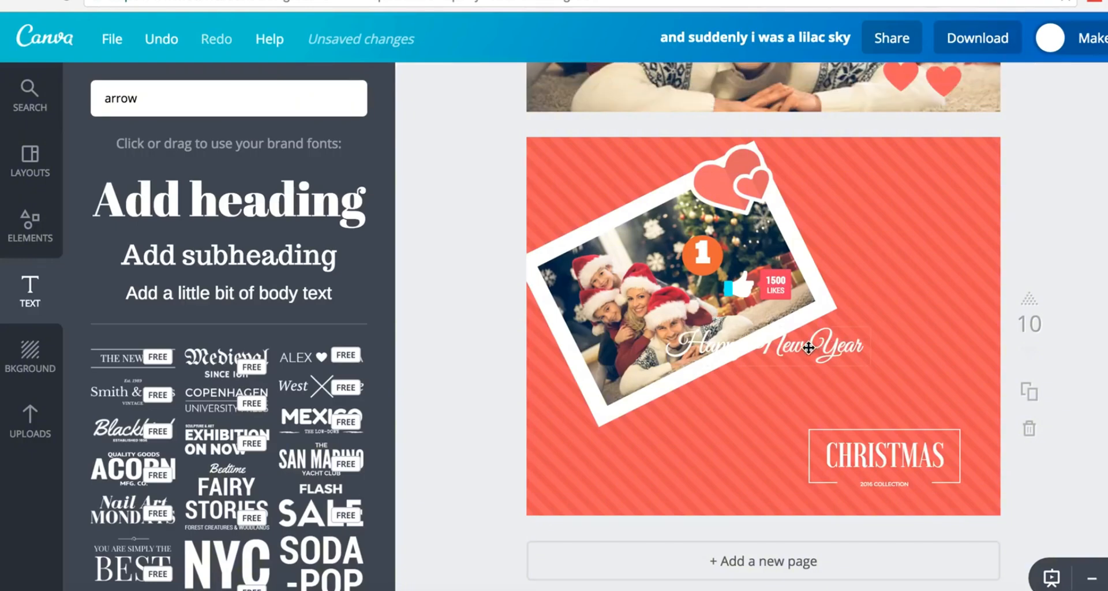
{"action": "left_click_drag", "start_coordinate": [800, 349], "coordinate": [771, 465]}
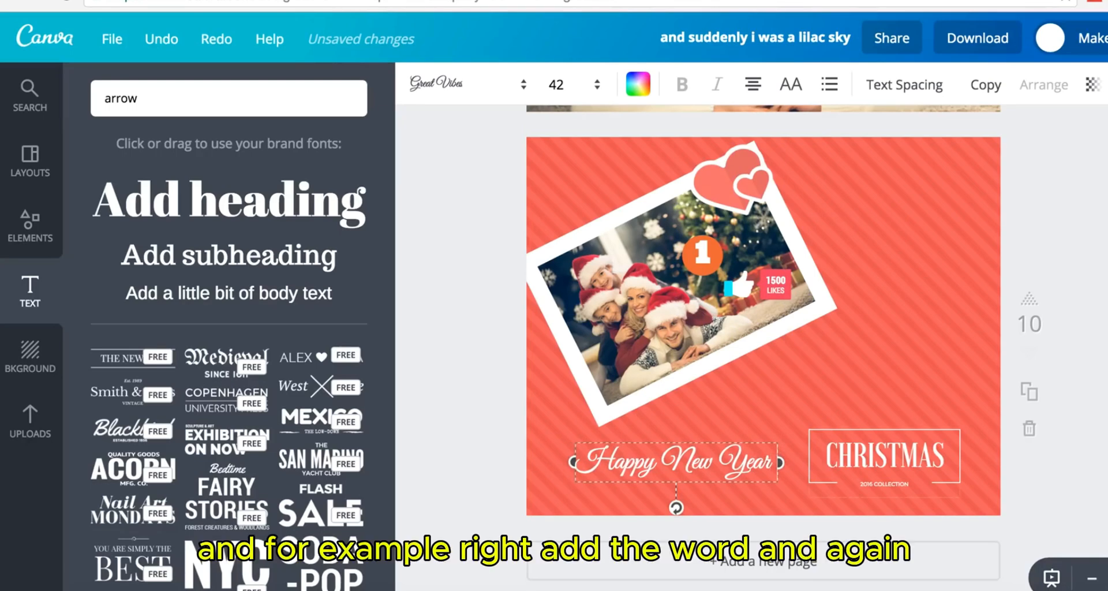
{"action": "key", "text": "BackSpace"}
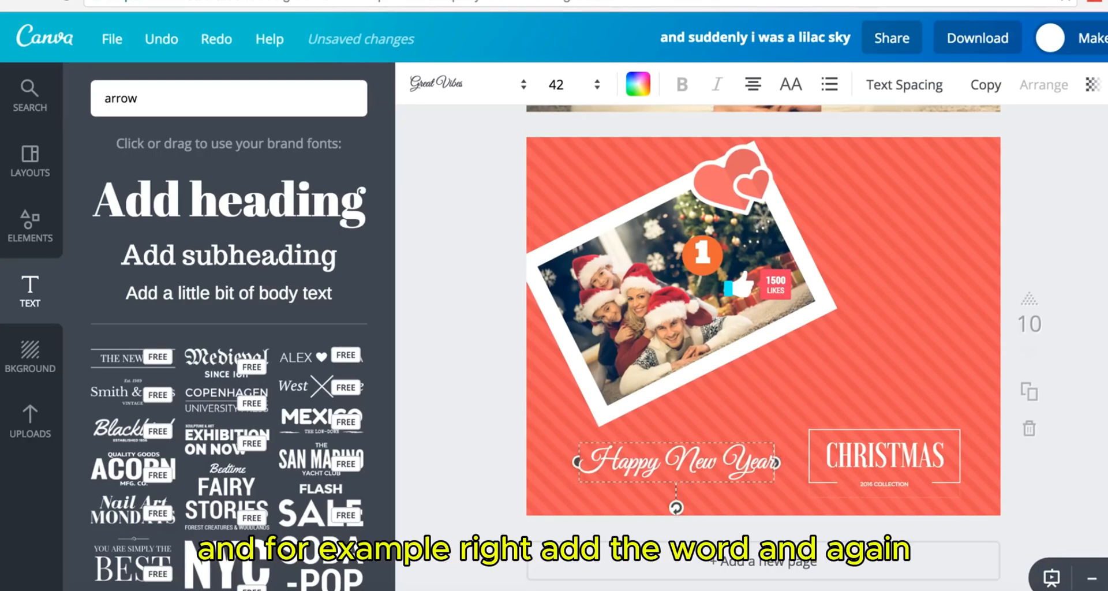
{"action": "left_click", "coordinate": [728, 469]}
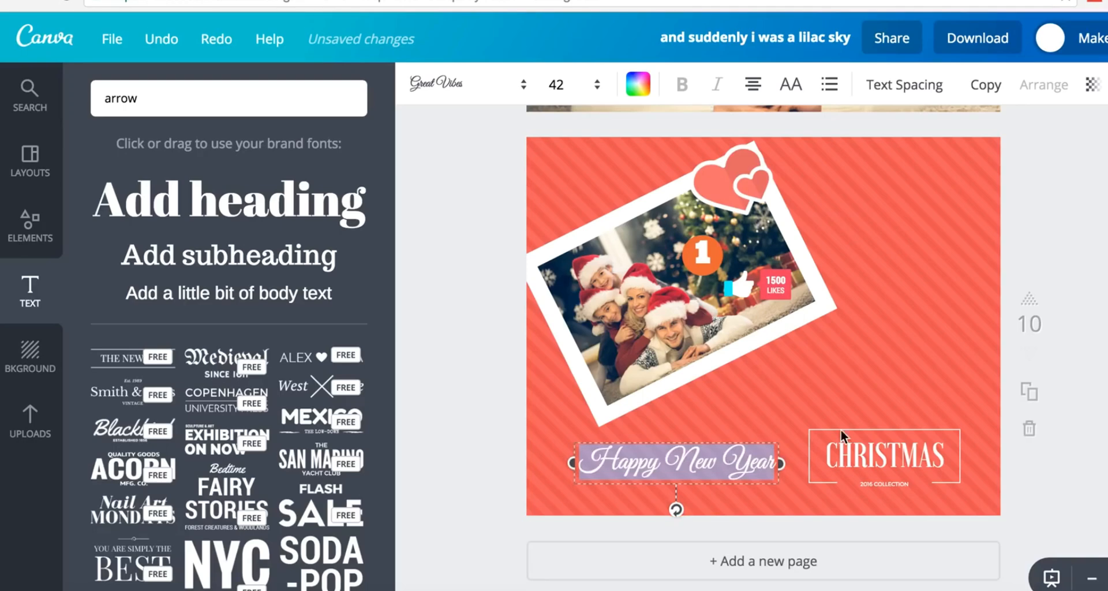
{"action": "key", "text": "Escape"}
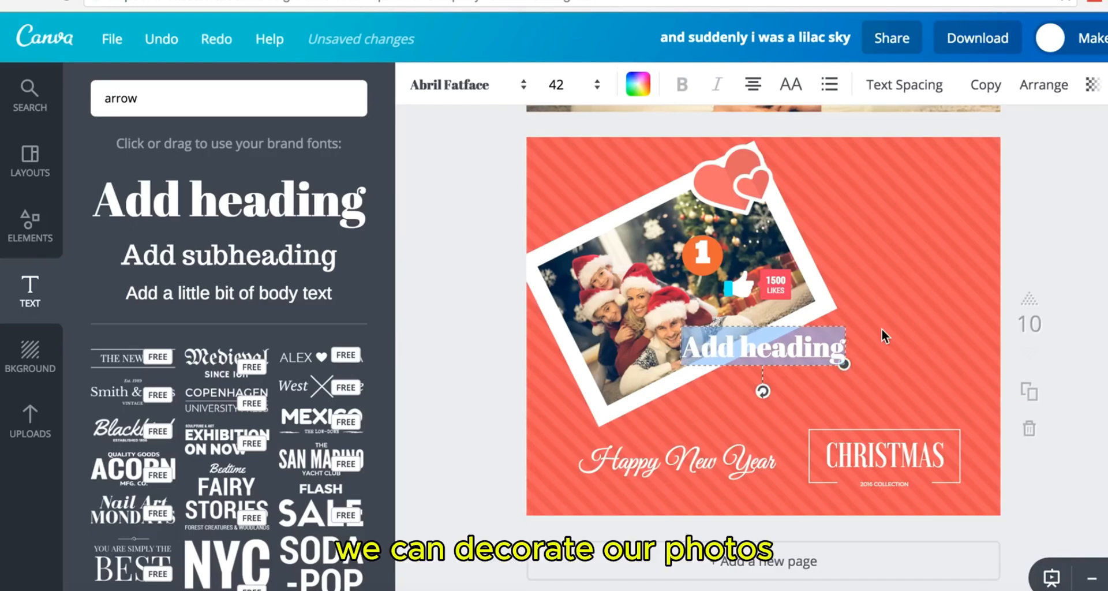
- Place an '&' between Happy New Year and CHRISTMAS
{"action": "type", "text": "S"}
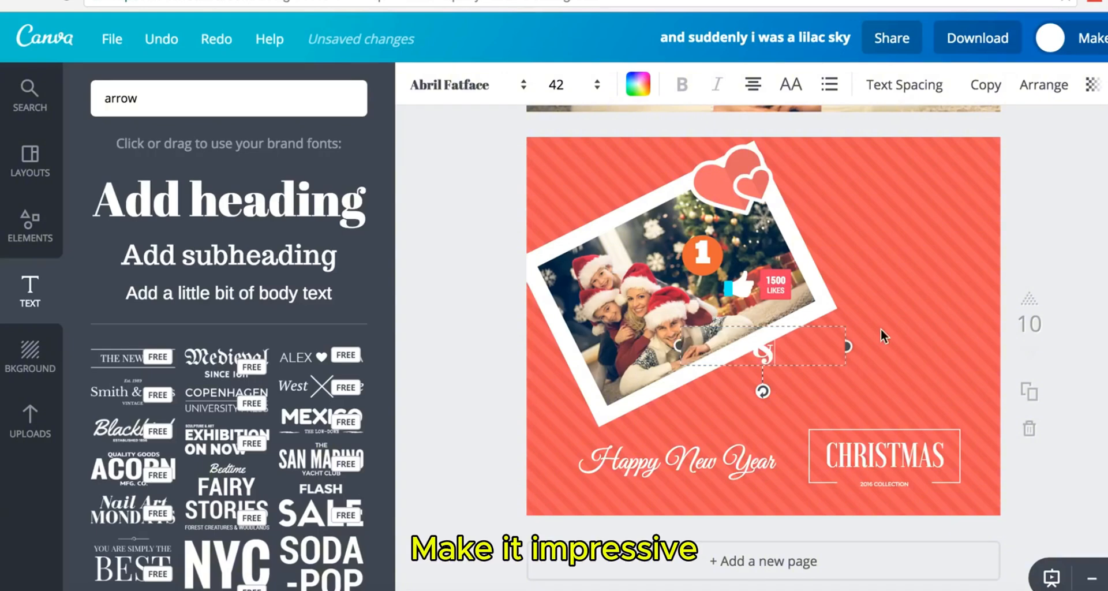
{"action": "left_click_drag", "start_coordinate": [795, 327], "coordinate": [823, 437]}
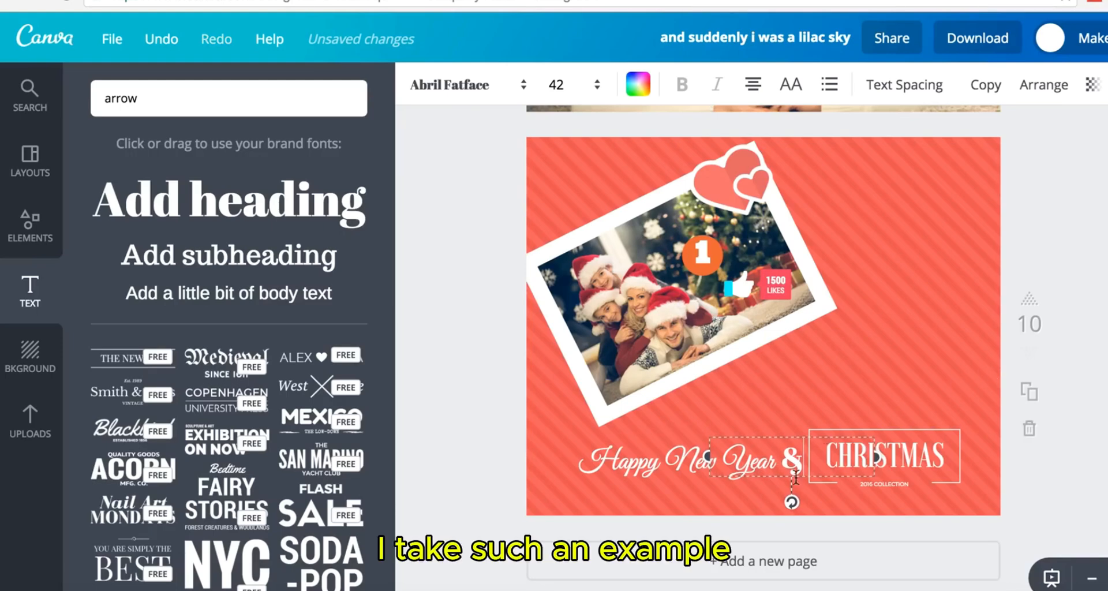
{"action": "left_click", "coordinate": [1100, 292]}
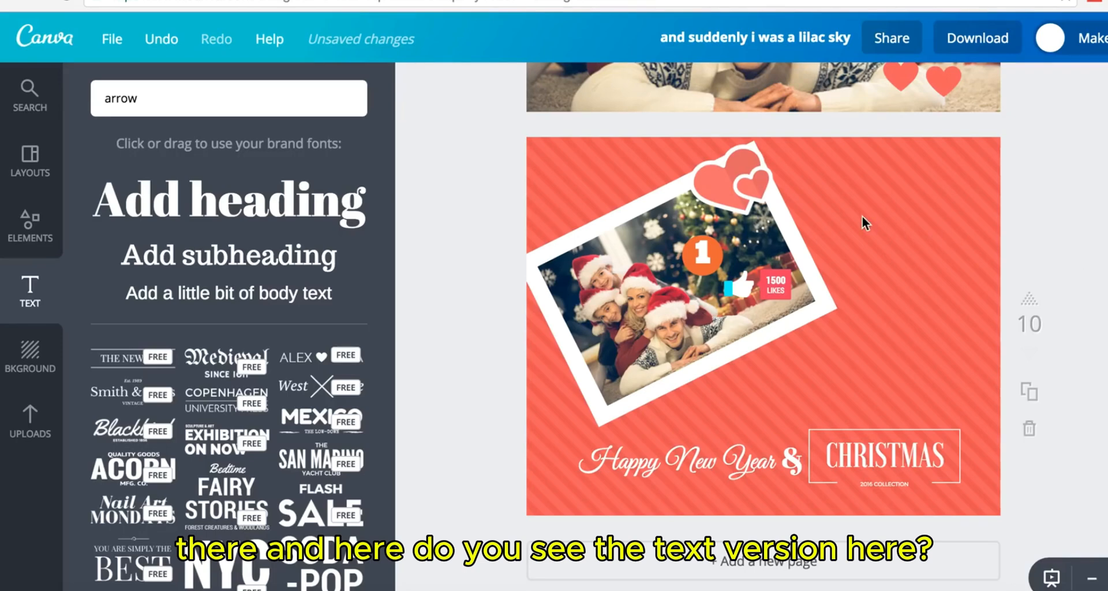
- Add a subheading box on the card's right side and open a new browser tab
{"action": "left_click", "coordinate": [280, 260]}
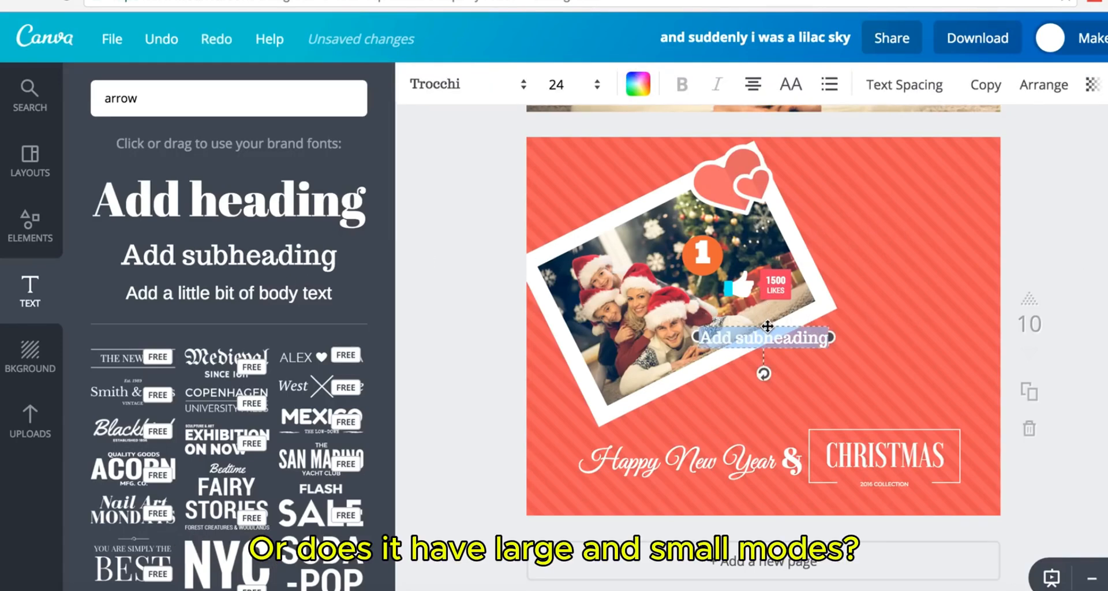
{"action": "left_click_drag", "start_coordinate": [767, 324], "coordinate": [925, 254]}
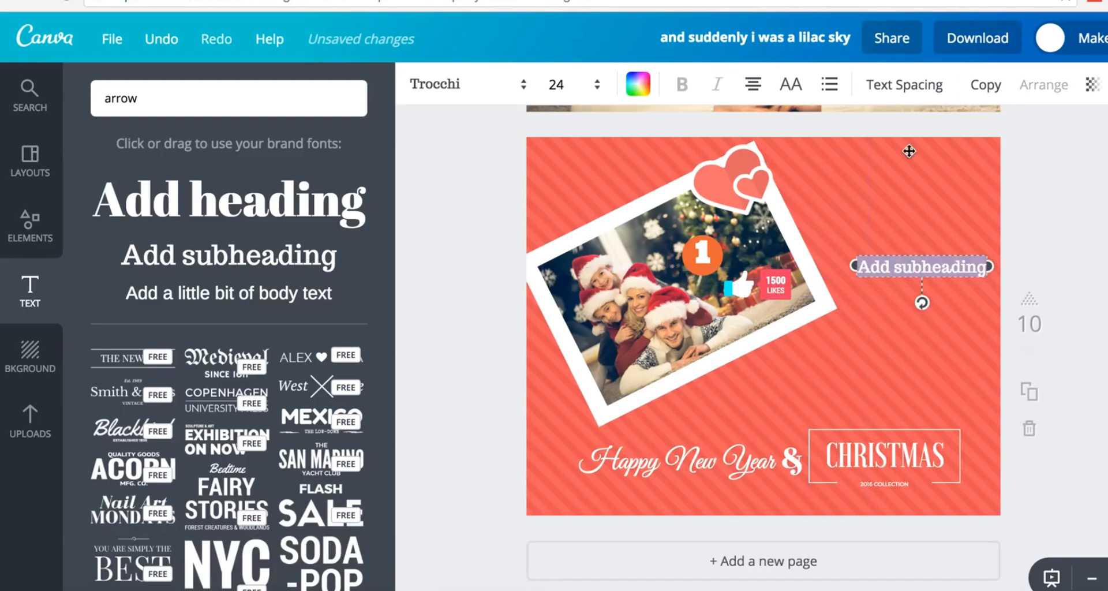
{"action": "key", "text": "ctrl+t"}
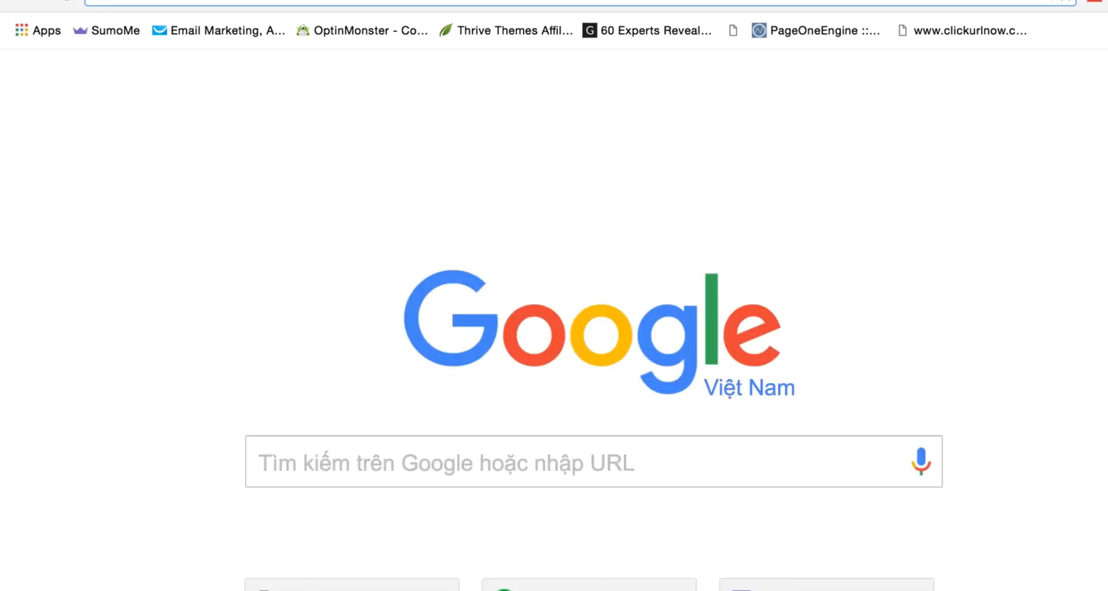
- Search Google for 'christmas quotes'
{"action": "type", "text": "merry ch"}
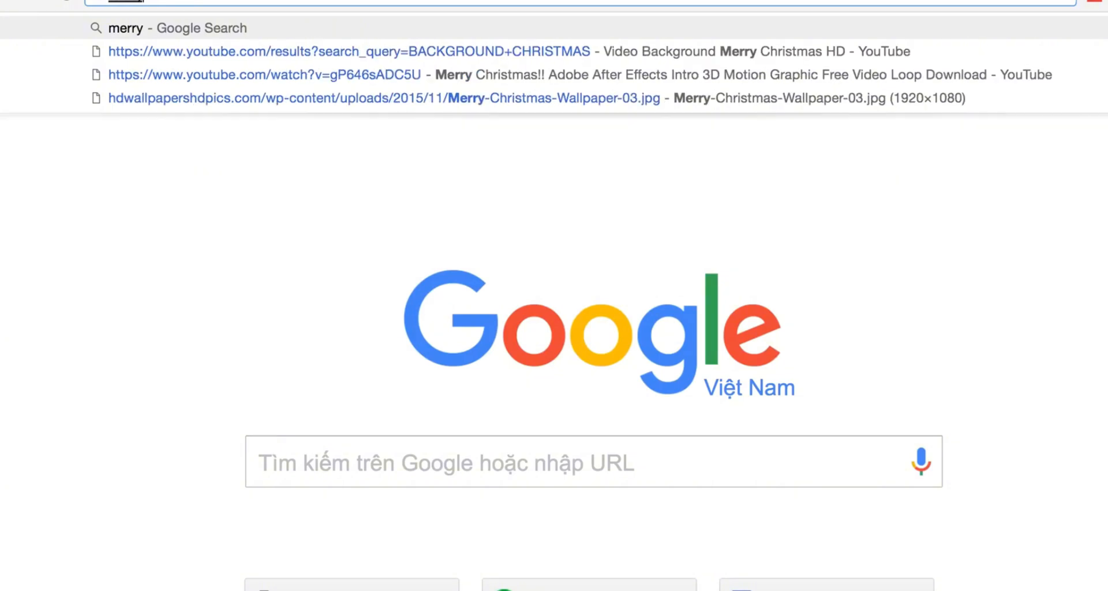
{"action": "type", "text": "i"}
{"action": "key", "text": "BackSpace"}
{"action": "key", "text": "BackSpace"}
{"action": "key", "text": "BackSpace"}
{"action": "key", "text": "BackSpace"}
{"action": "key", "text": "BackSpace"}
{"action": "key", "text": "BackSpace"}
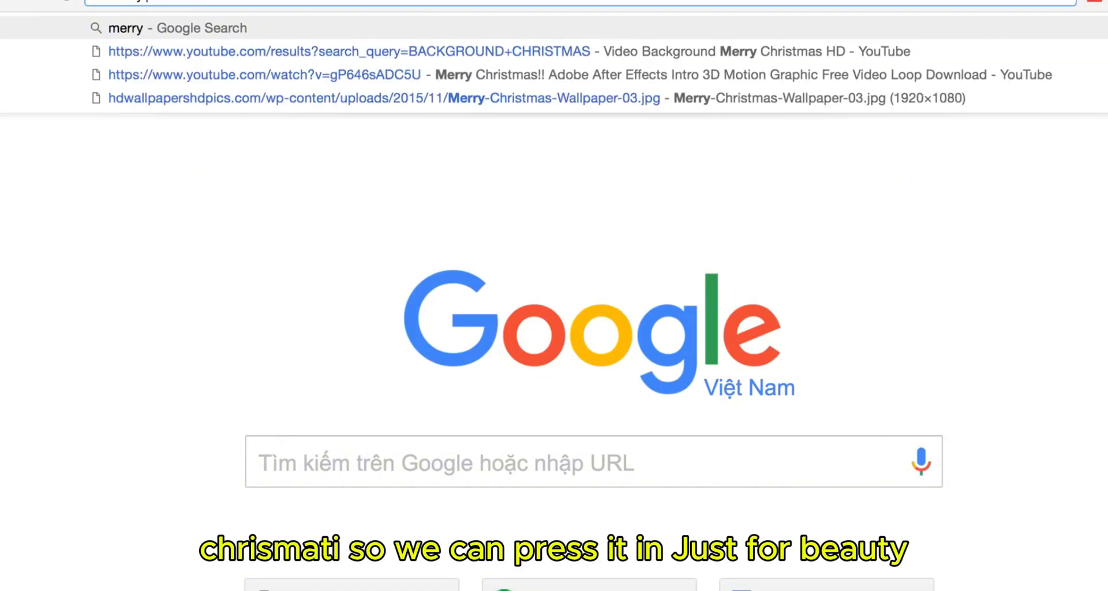
{"action": "key", "text": "BackSpace"}
{"action": "key", "text": "BackSpace"}
{"action": "key", "text": "BackSpace"}
{"action": "type", "text": "ch"}
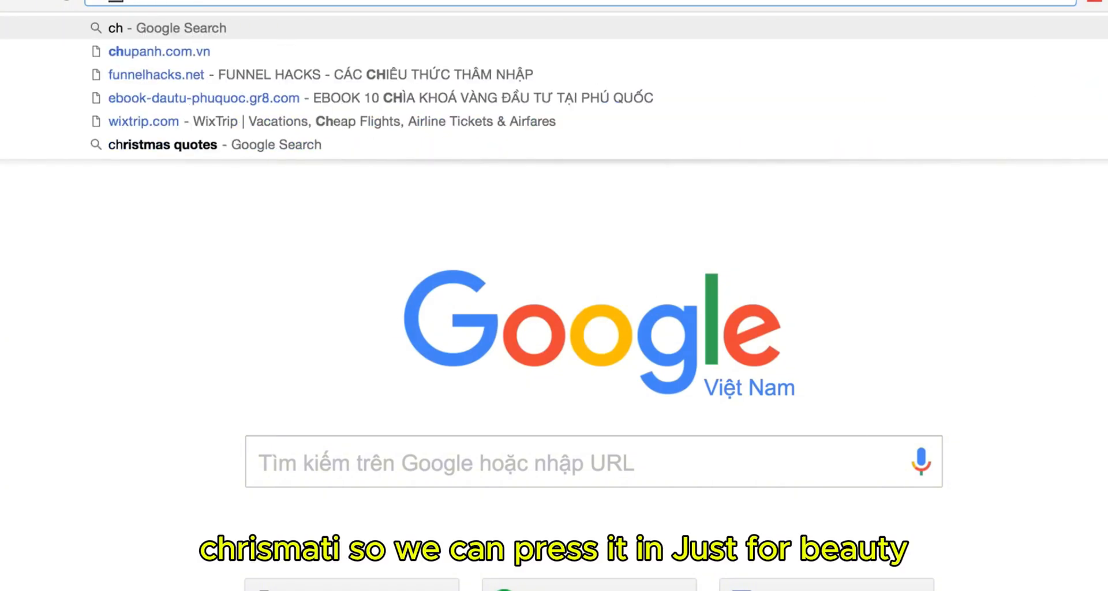
{"action": "type", "text": "rist"}
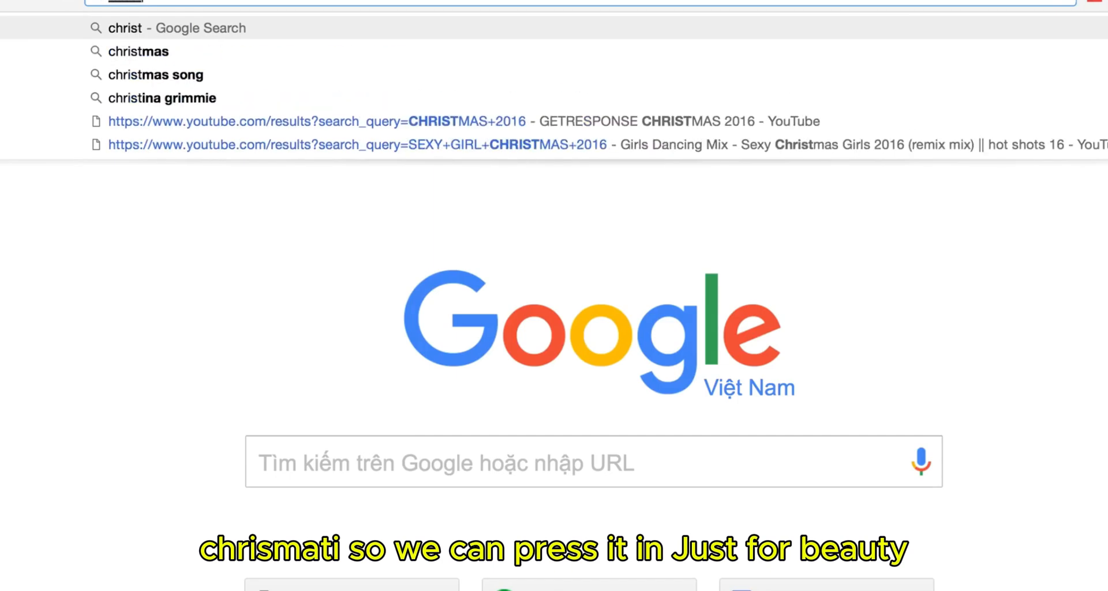
{"action": "key", "text": "Down"}
{"action": "type", "text": "qu"}
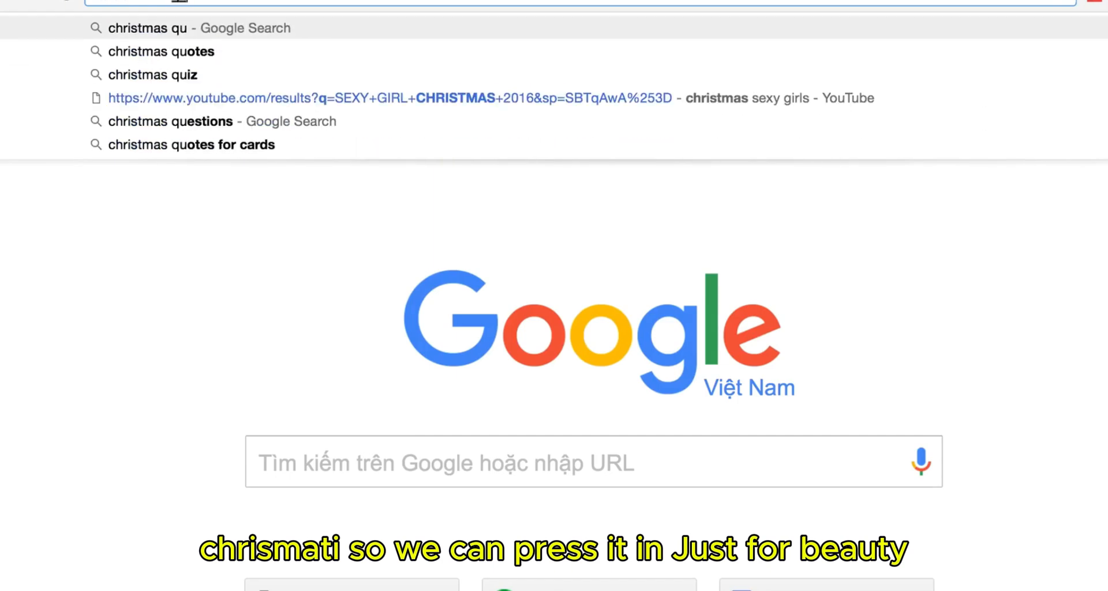
{"action": "key", "text": "Down"}
{"action": "key", "text": "Return"}
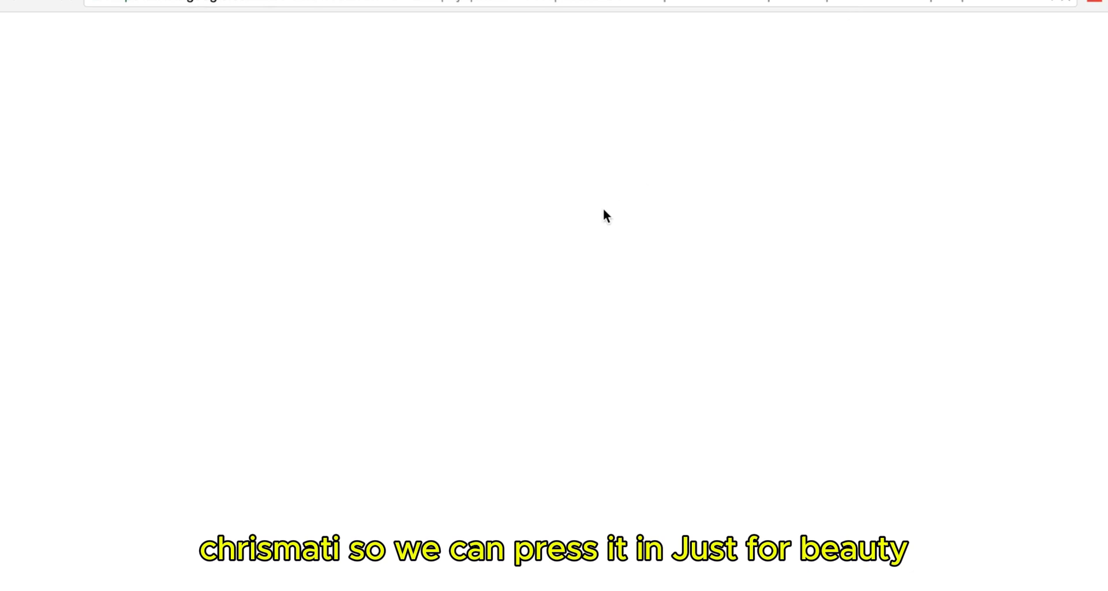
- Copy the intro paragraph of the Good Housekeeping Christmas quotes article and return to Canva
{"action": "scroll", "coordinate": [557, 271], "scroll_direction": "down", "scroll_amount": 7}
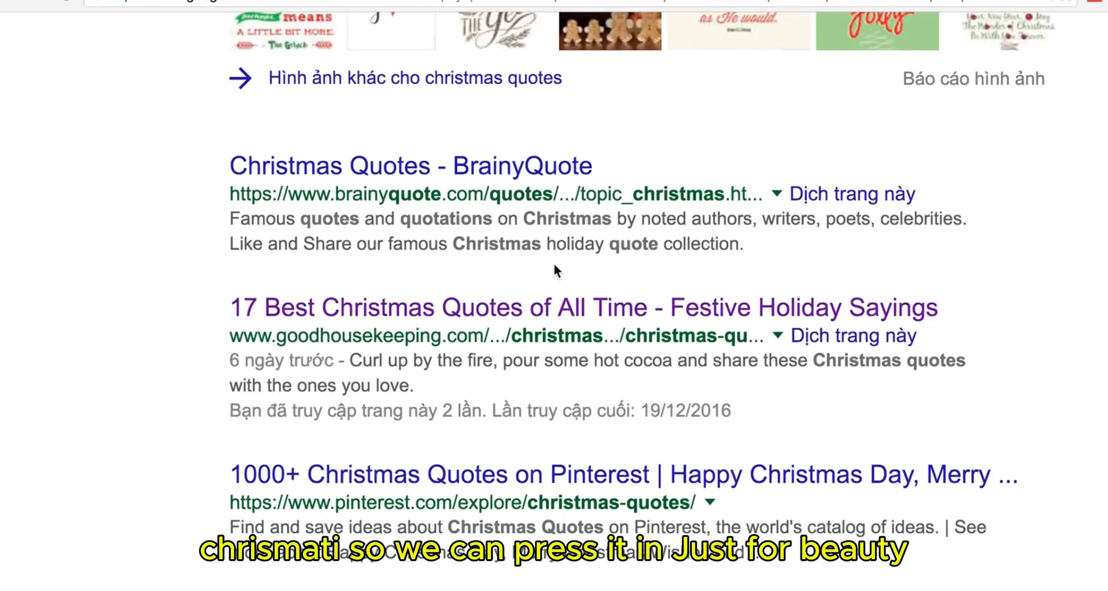
{"action": "left_click", "coordinate": [471, 313]}
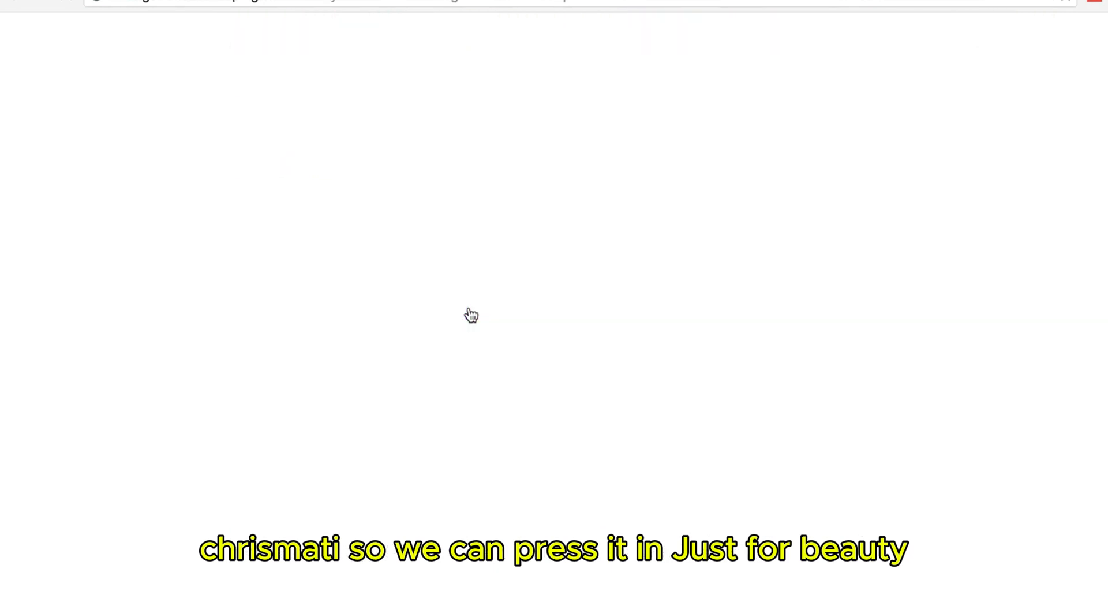
{"action": "scroll", "coordinate": [454, 304], "scroll_direction": "down", "scroll_amount": 6}
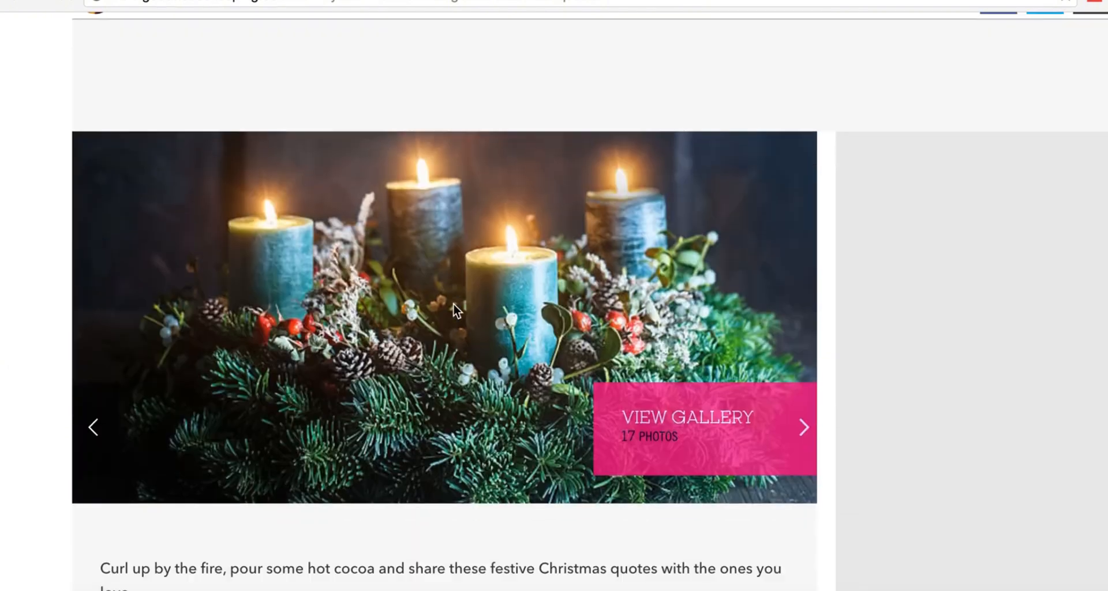
{"action": "scroll", "coordinate": [906, 431], "scroll_direction": "down", "scroll_amount": 2}
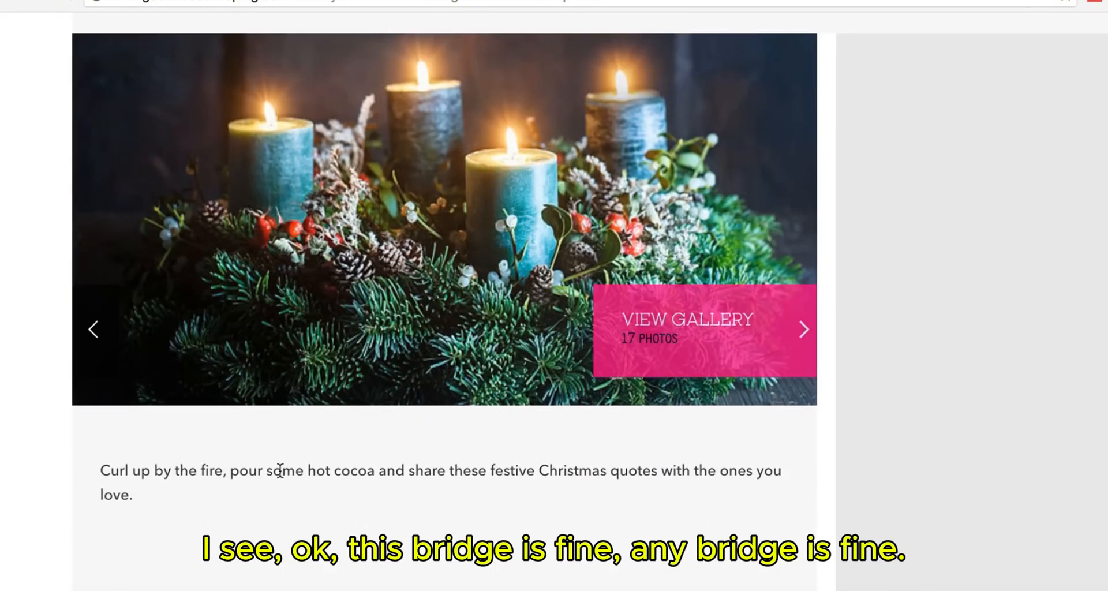
{"action": "left_click_drag", "start_coordinate": [98, 469], "coordinate": [173, 489]}
{"action": "key", "text": "ctrl+c"}
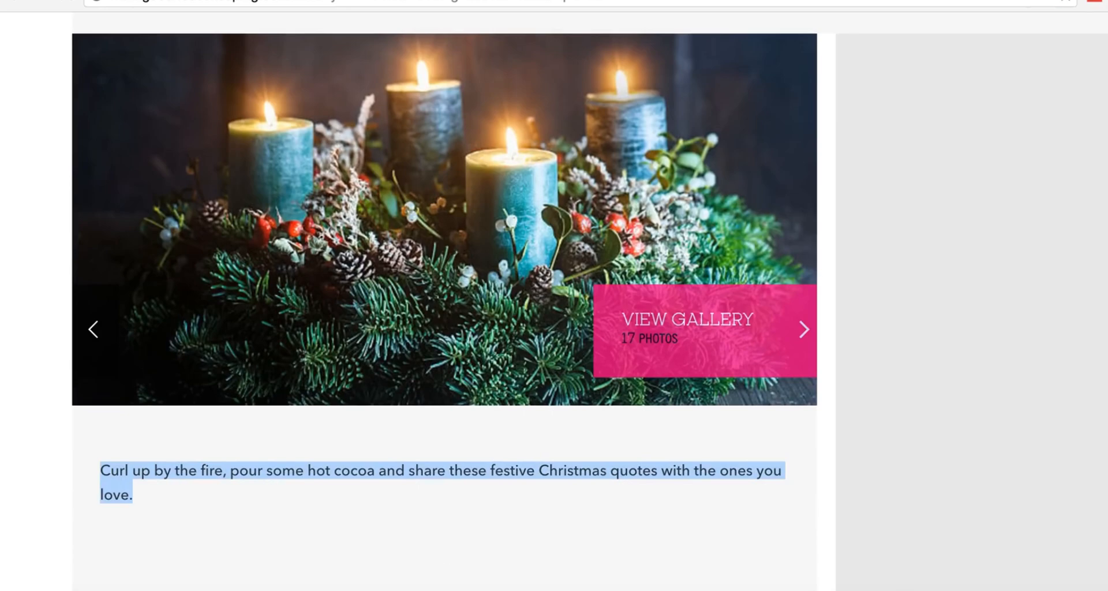
{"action": "left_click", "coordinate": [554, 0]}
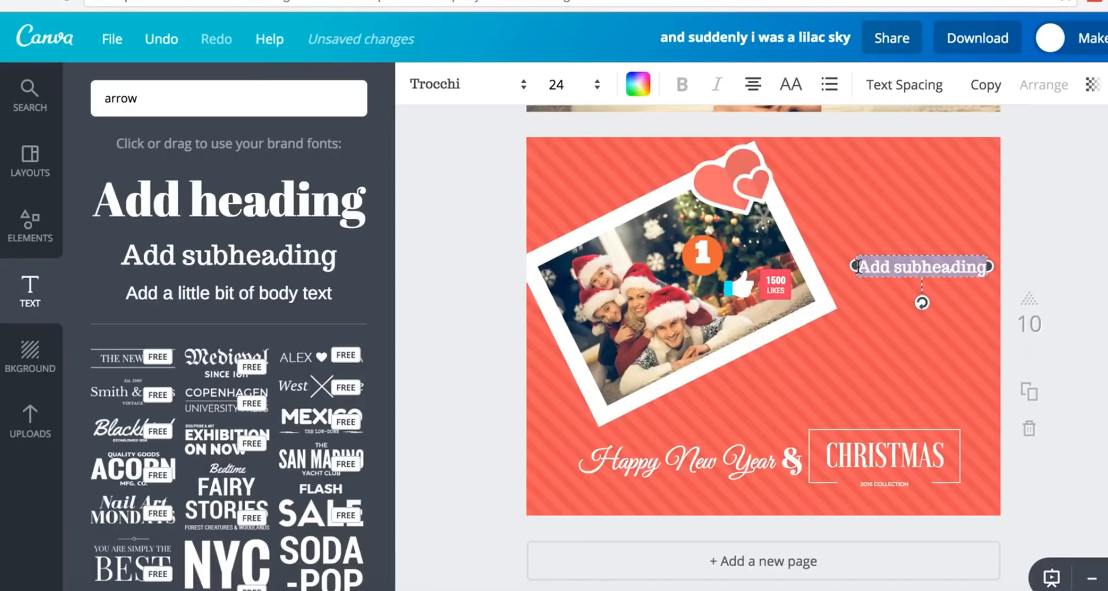
- Paste the 'Curl up by the fire' paragraph into the subheading box and set it in Antic
{"action": "key", "text": "ctrl+v"}
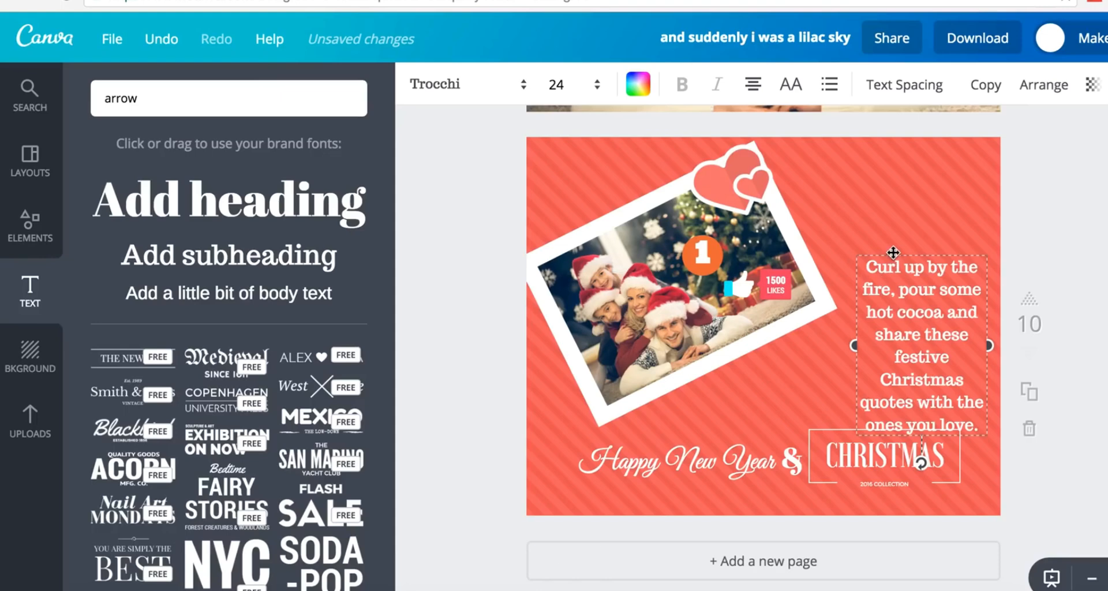
{"action": "left_click_drag", "start_coordinate": [890, 216], "coordinate": [886, 204]}
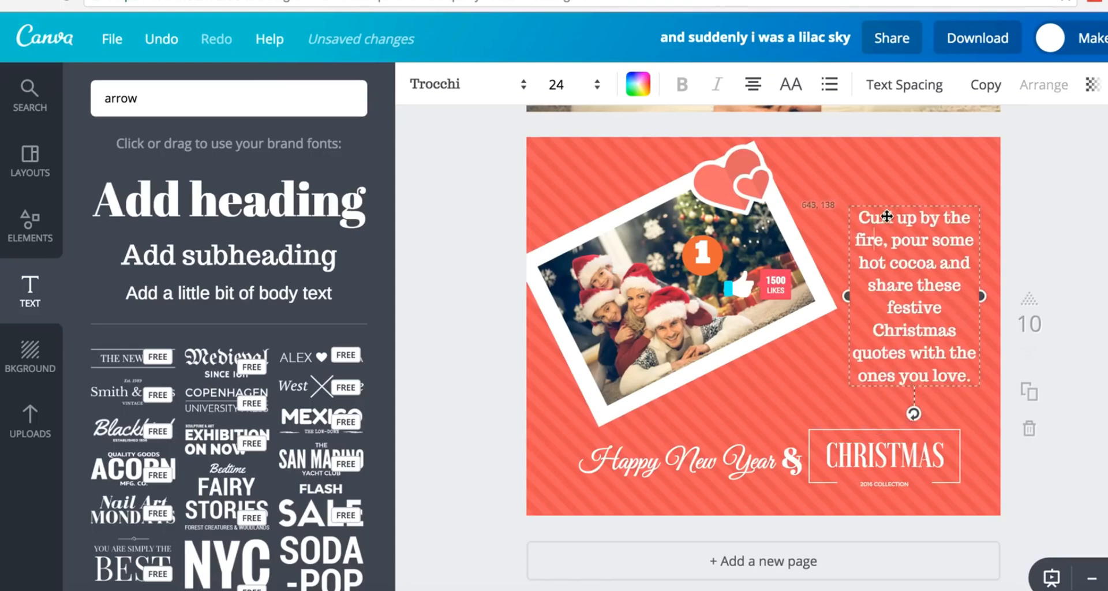
{"action": "left_click", "coordinate": [896, 247]}
{"action": "key", "text": "ctrl+a"}
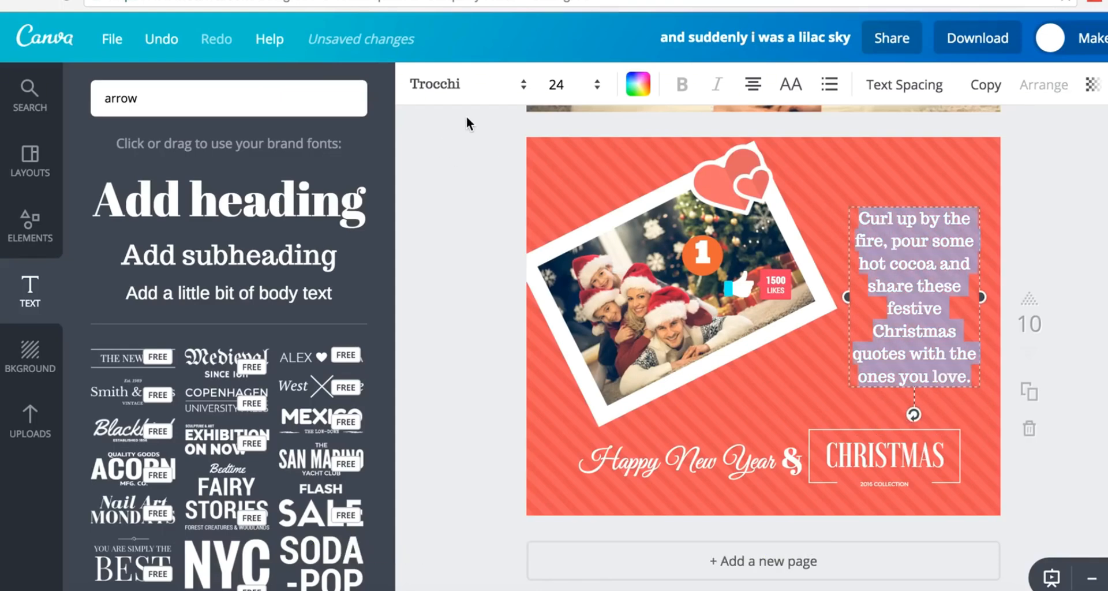
{"action": "left_click", "coordinate": [453, 87]}
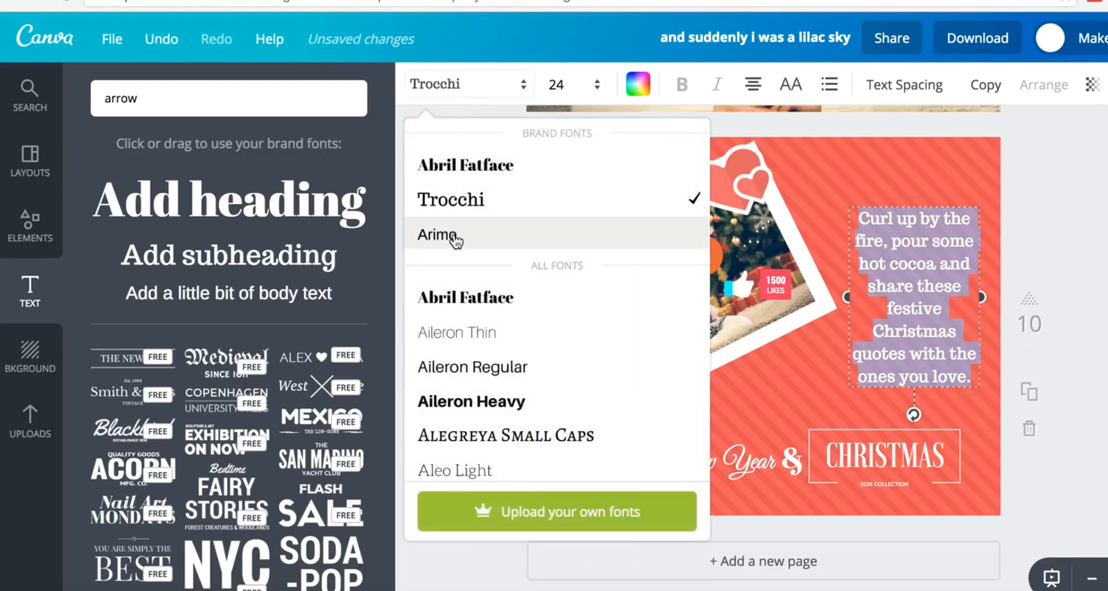
{"action": "scroll", "coordinate": [495, 336], "scroll_direction": "down", "scroll_amount": 7}
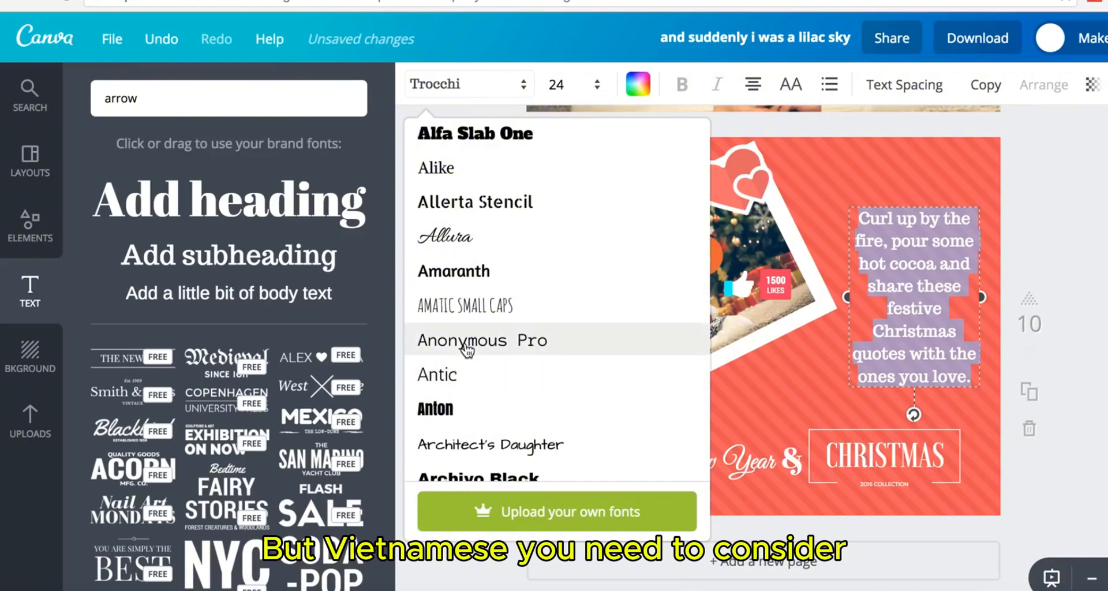
{"action": "left_click", "coordinate": [456, 375]}
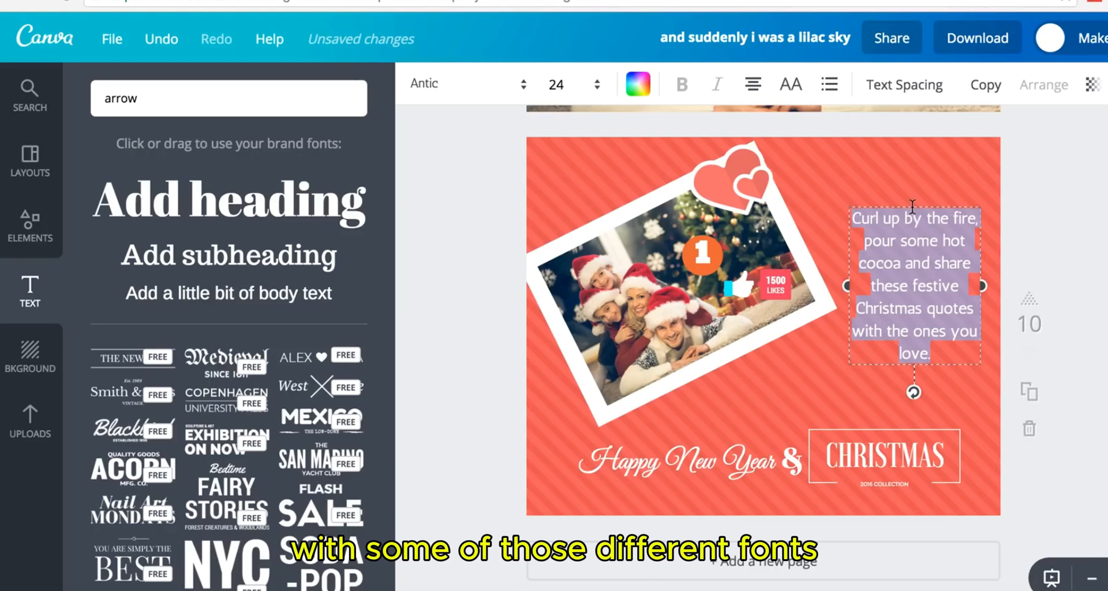
- Replace 'Christmas quotes' in the quote with 'CHRISTMAS QUOTE' and nudge the box up-left
{"action": "left_click_drag", "start_coordinate": [913, 208], "coordinate": [912, 223]}
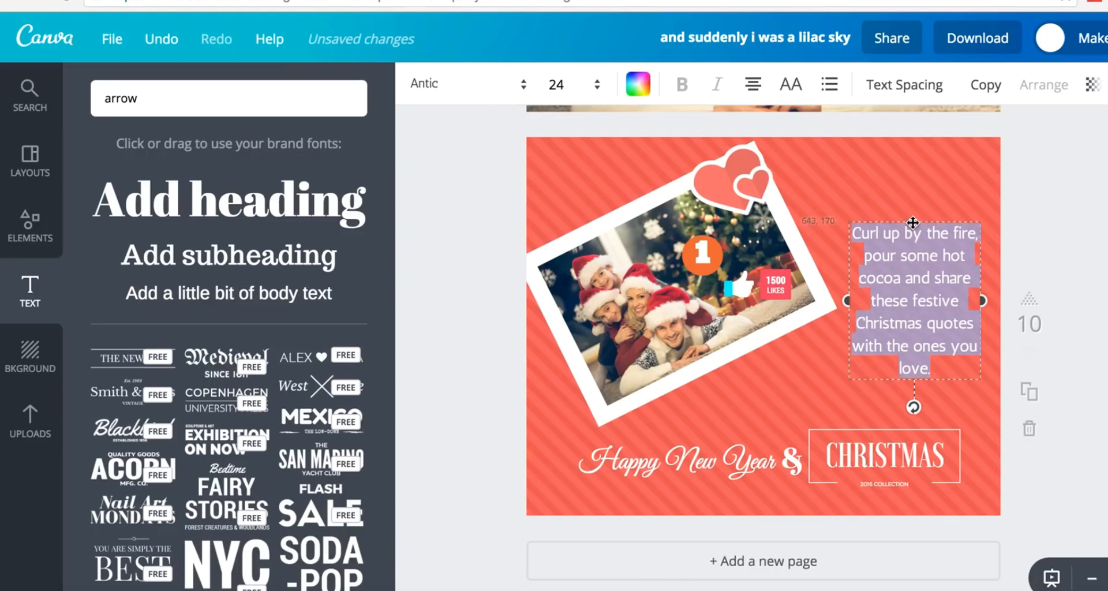
{"action": "left_click", "coordinate": [918, 323]}
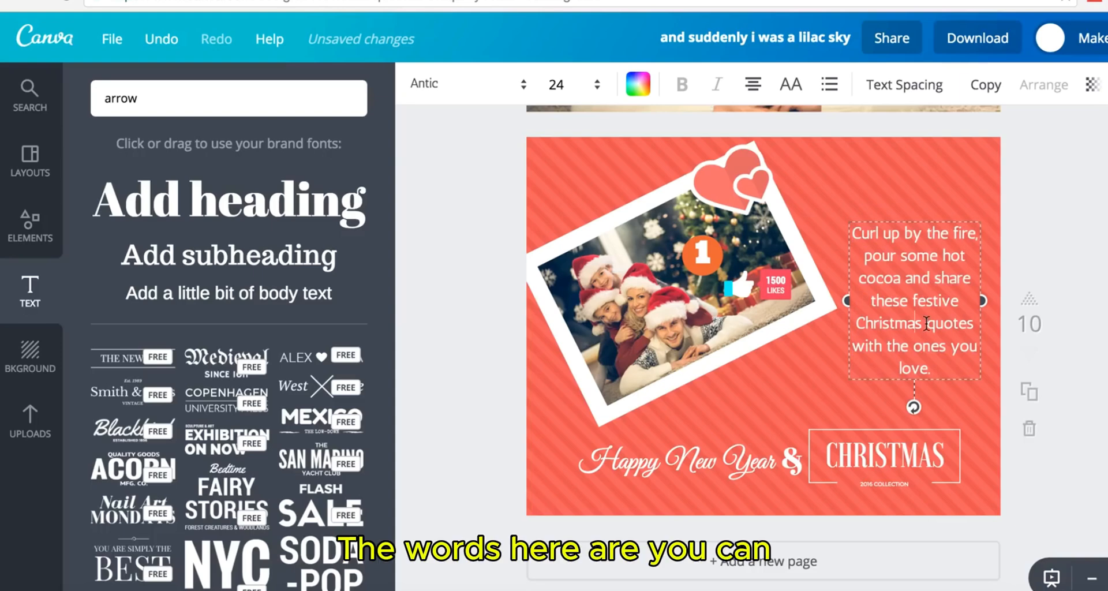
{"action": "left_click_drag", "start_coordinate": [974, 323], "coordinate": [860, 323]}
{"action": "type", "text": "C"}
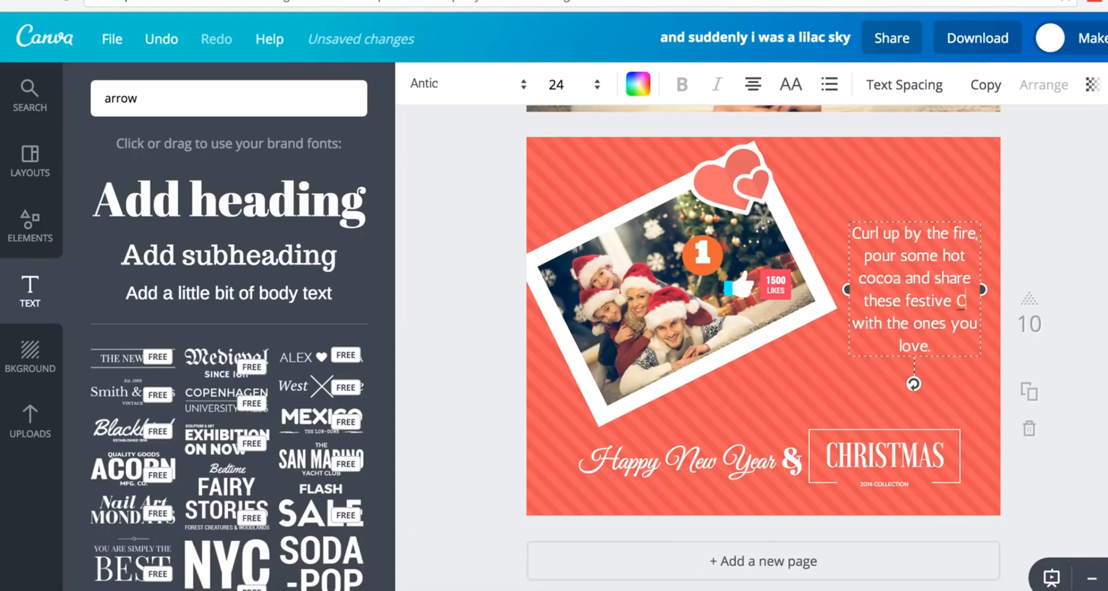
{"action": "type", "text": "HI"}
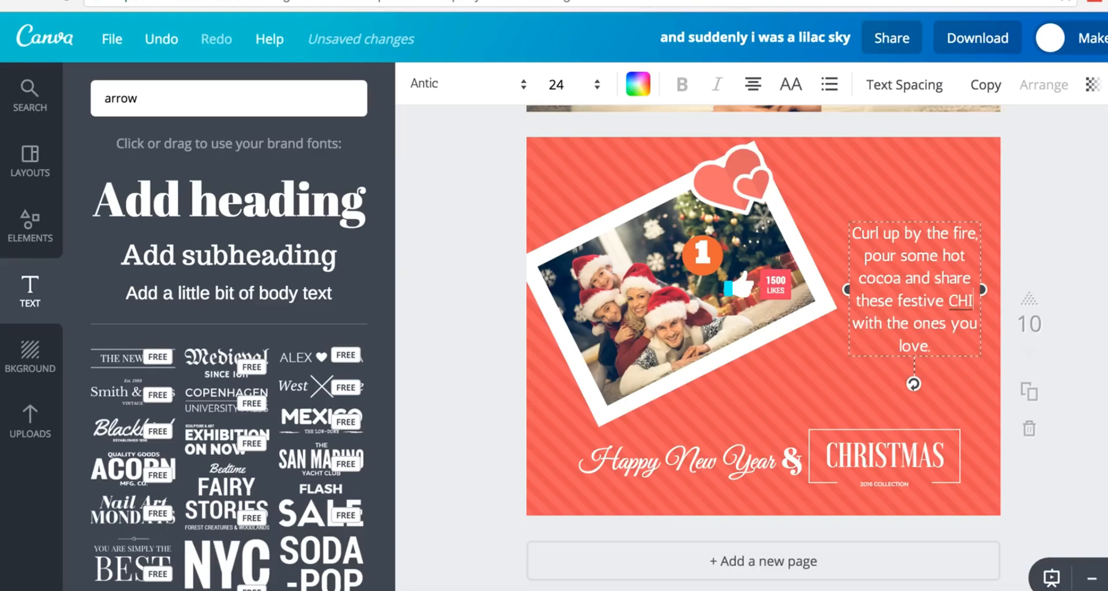
{"action": "key", "text": "BackSpace"}
{"action": "type", "text": "RIS"}
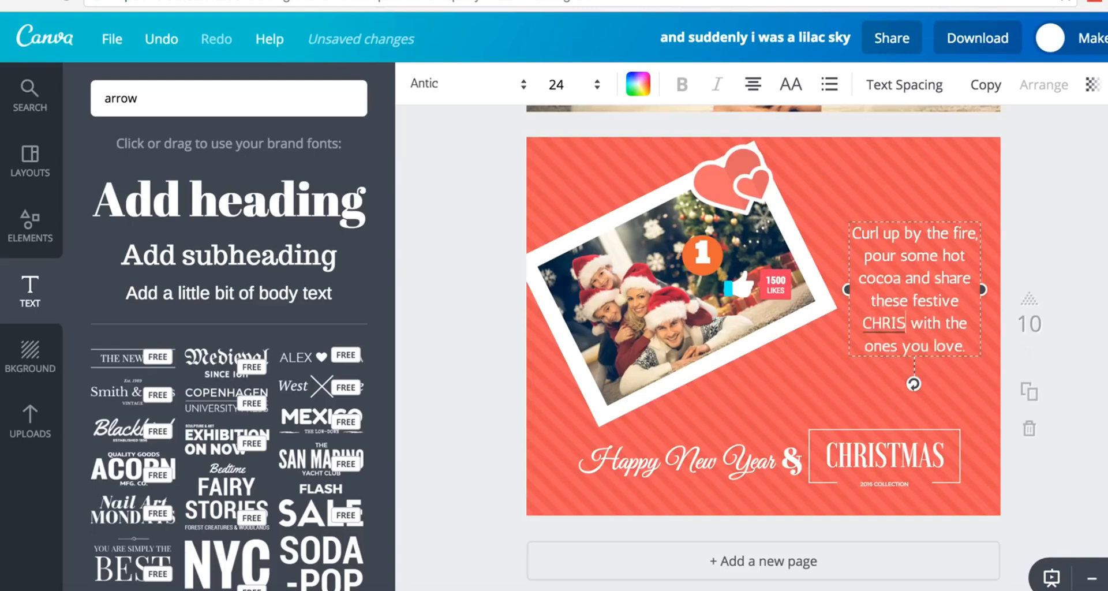
{"action": "type", "text": "TMAS Q"}
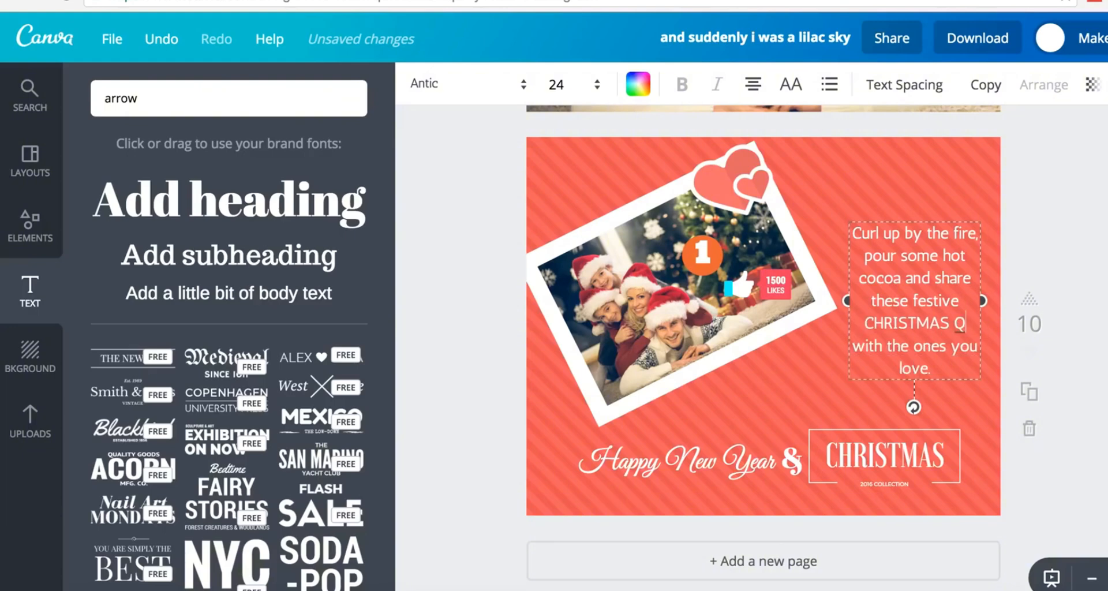
{"action": "type", "text": "UOTE"}
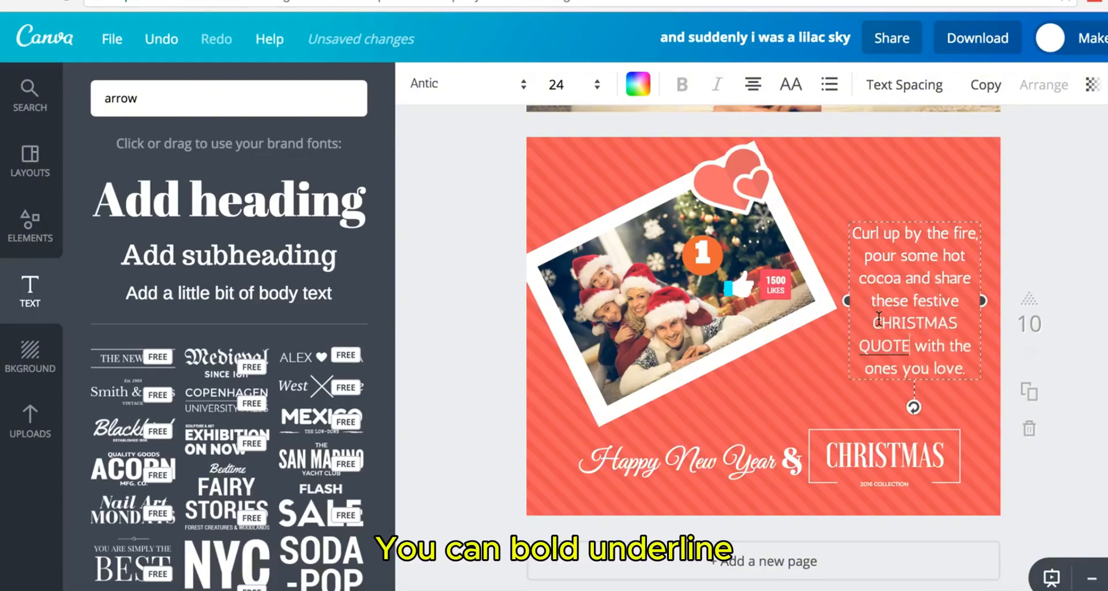
{"action": "left_click_drag", "start_coordinate": [882, 322], "coordinate": [915, 343]}
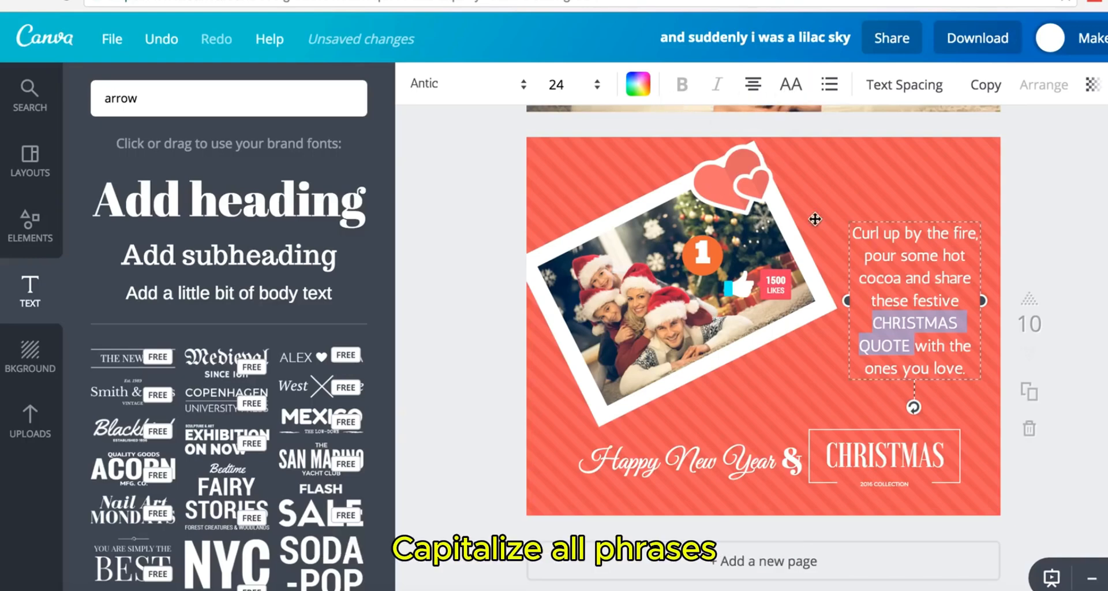
{"action": "left_click", "coordinate": [910, 346]}
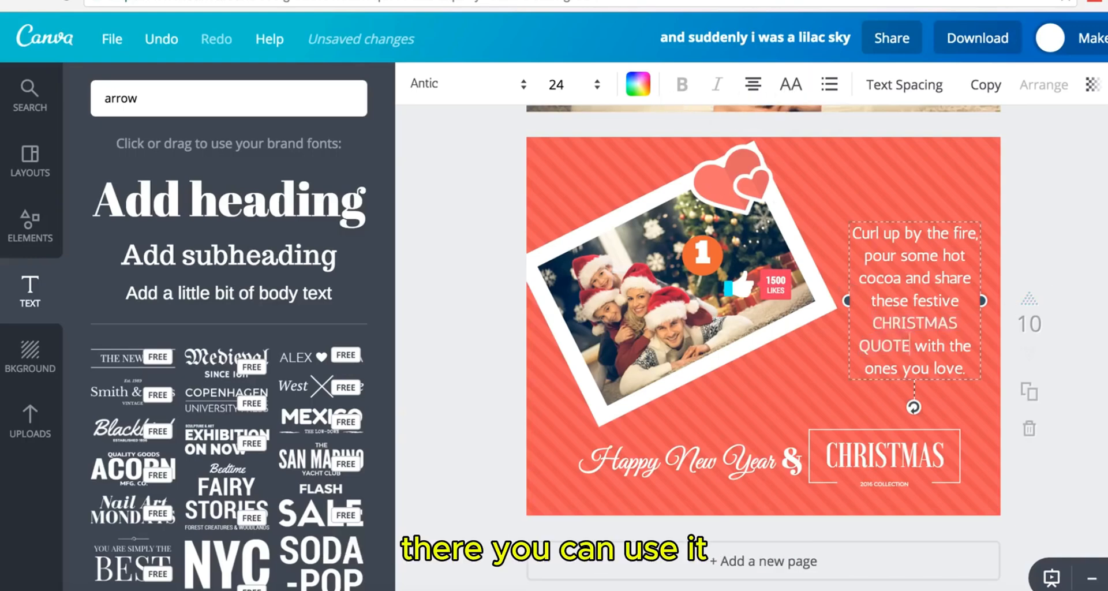
{"action": "mouse_move", "coordinate": [908, 280]}
{"action": "left_mouse_down"}
{"action": "mouse_move", "coordinate": [905, 269]}
{"action": "mouse_move", "coordinate": [900, 279]}
{"action": "left_mouse_up"}
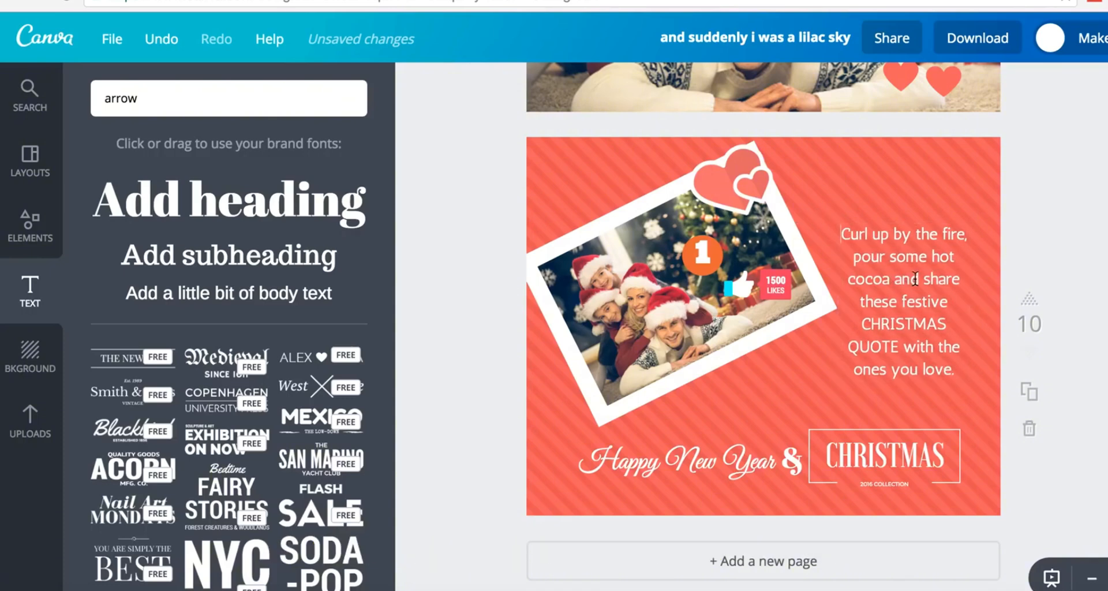
- Colour the 'Curl up by the fire' quote paragraph pale yellow
{"action": "left_click", "coordinate": [639, 81]}
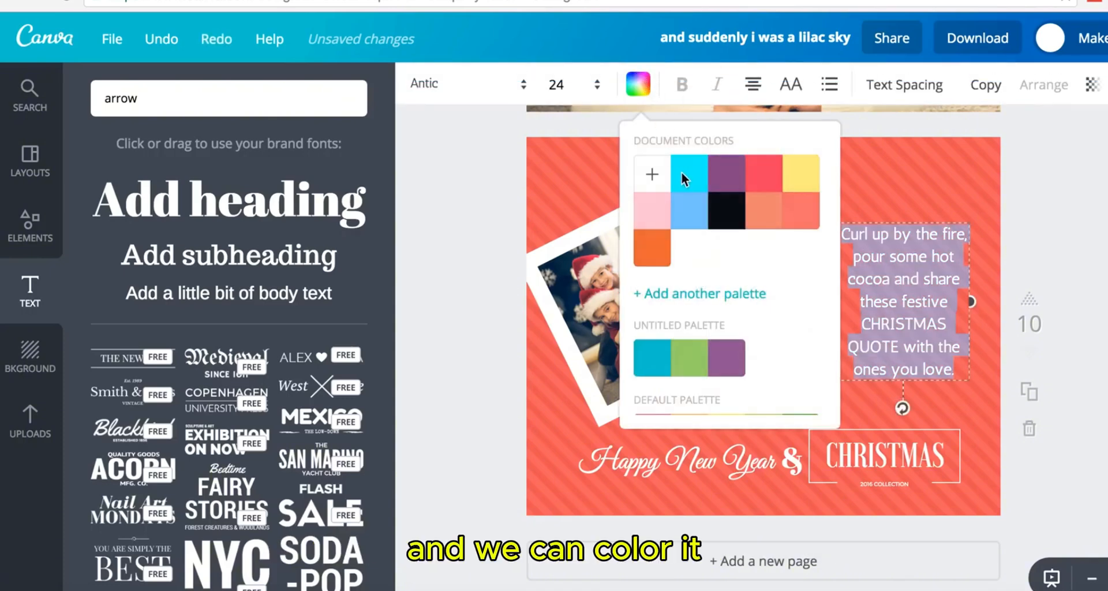
{"action": "left_click", "coordinate": [805, 182]}
{"action": "left_click", "coordinate": [1087, 223]}
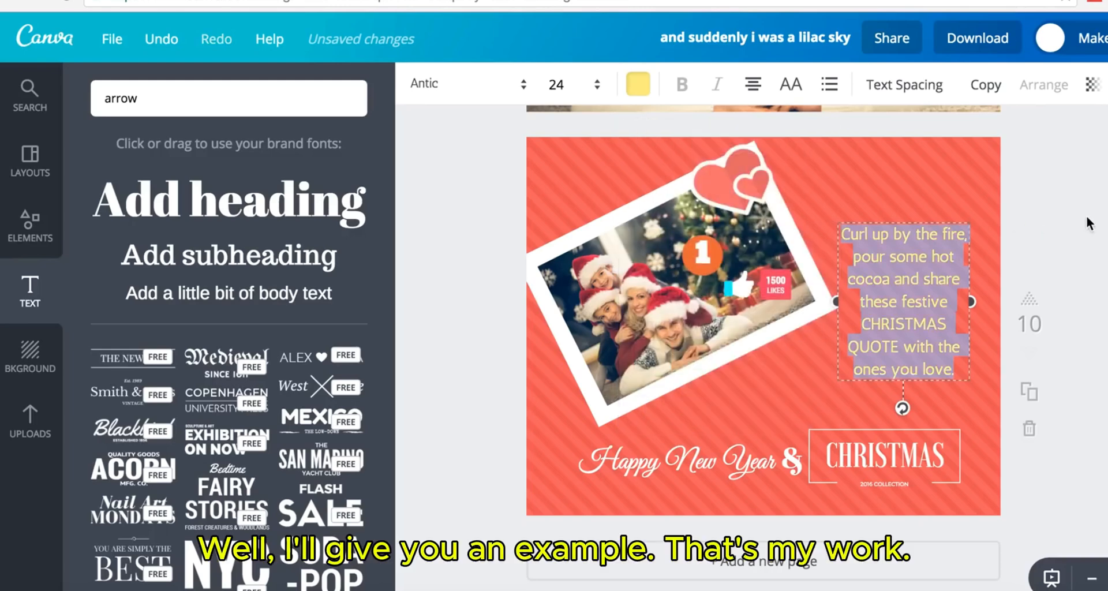
{"action": "left_click", "coordinate": [1088, 224]}
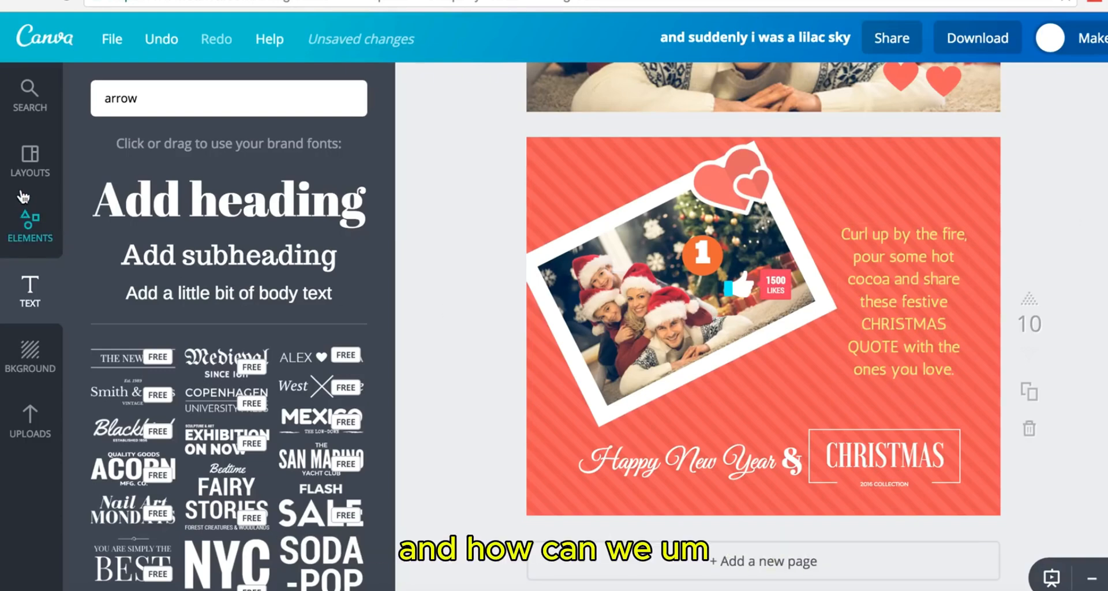
- Add a square shape and stretch it into a thin full-width bar along the page bottom
{"action": "left_click", "coordinate": [32, 238]}
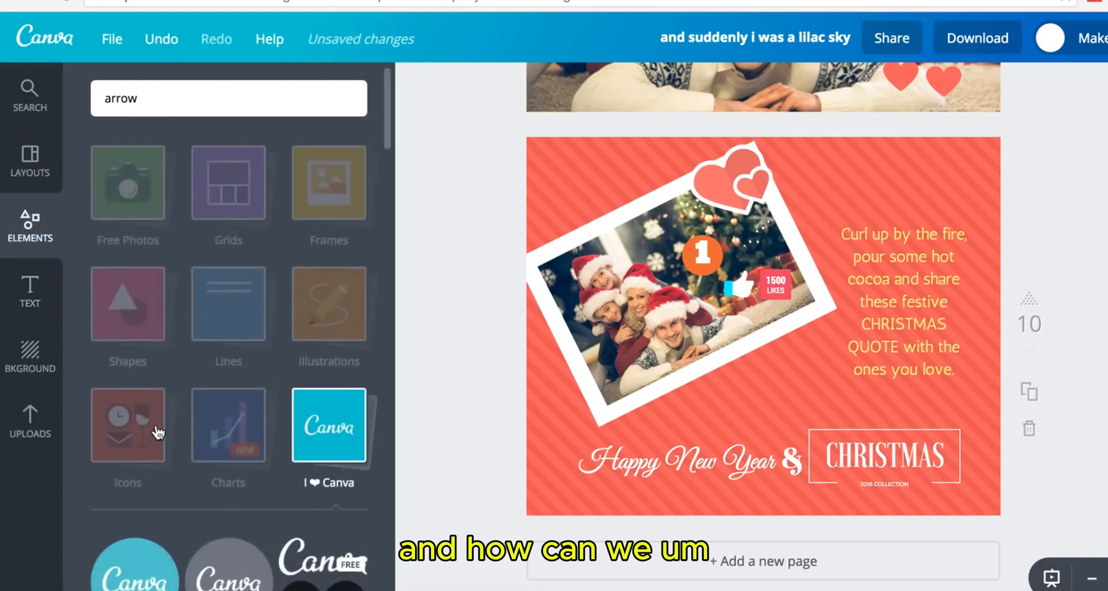
{"action": "left_click", "coordinate": [147, 294]}
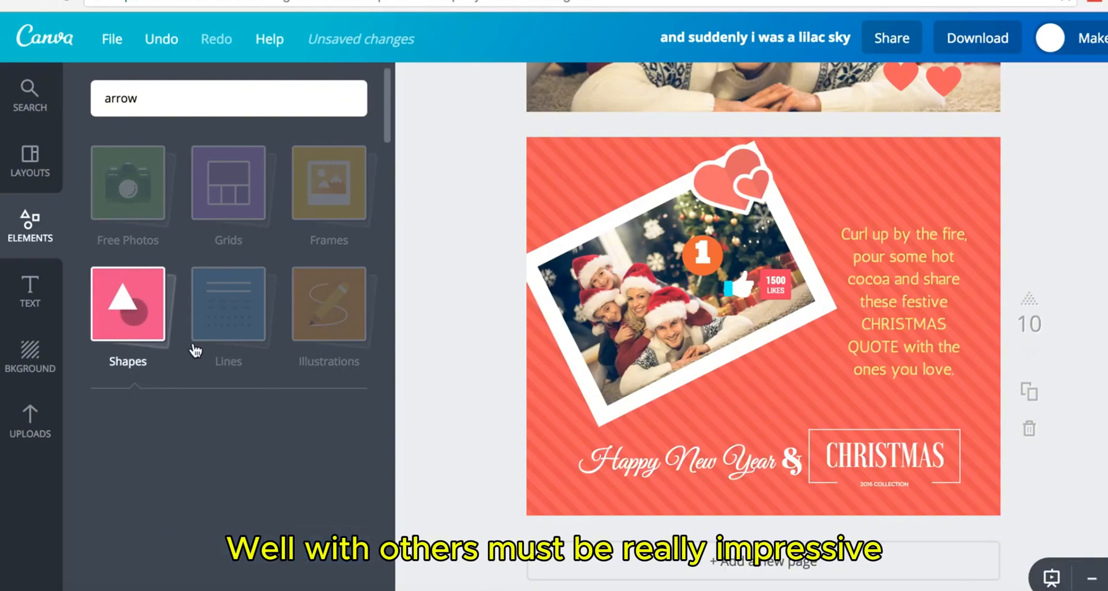
{"action": "left_click", "coordinate": [158, 462]}
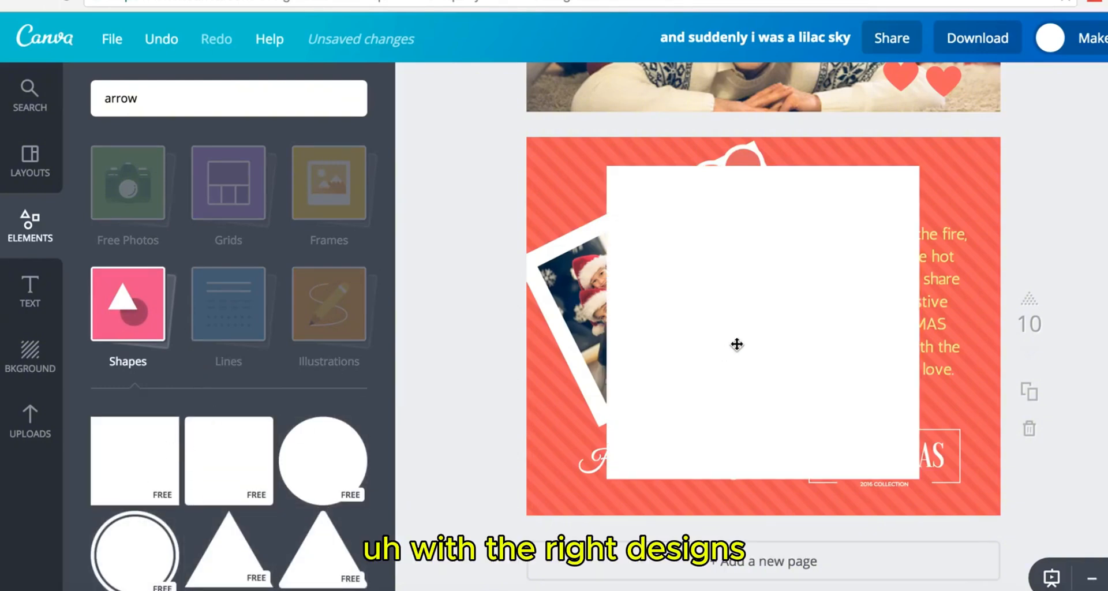
{"action": "left_click_drag", "start_coordinate": [767, 275], "coordinate": [628, 519]}
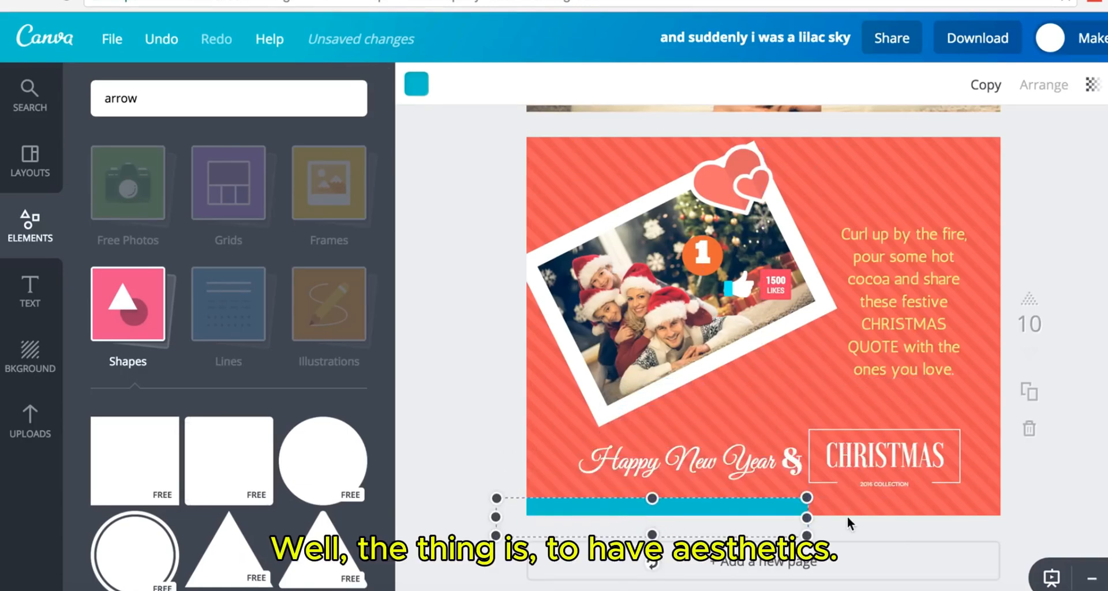
{"action": "left_click_drag", "start_coordinate": [813, 518], "coordinate": [1001, 508]}
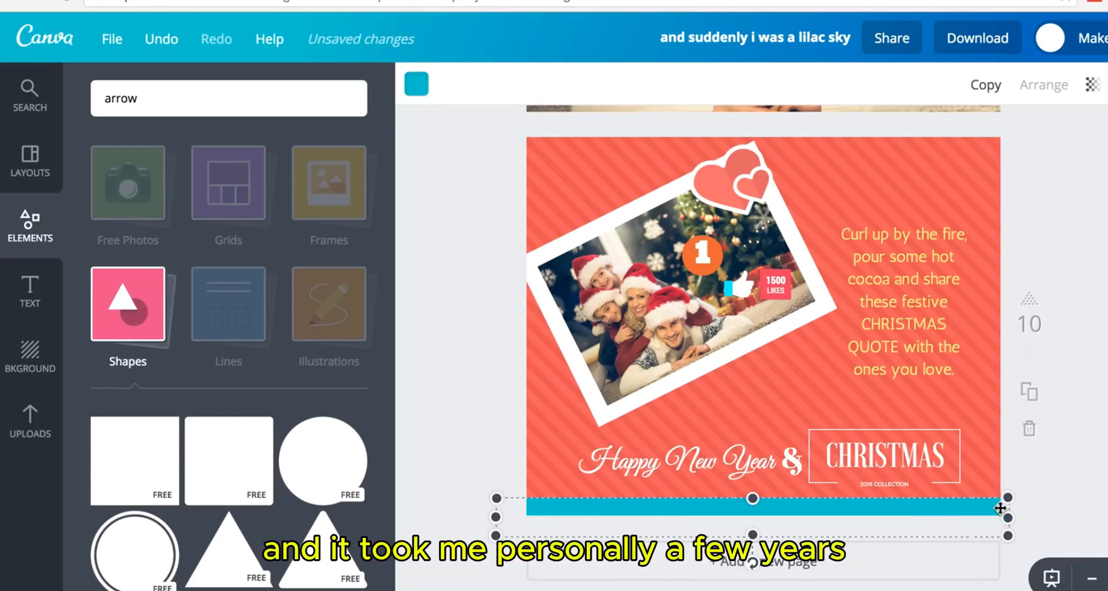
- Colour the bottom bar yellow to match the quote text
{"action": "left_click", "coordinate": [416, 86]}
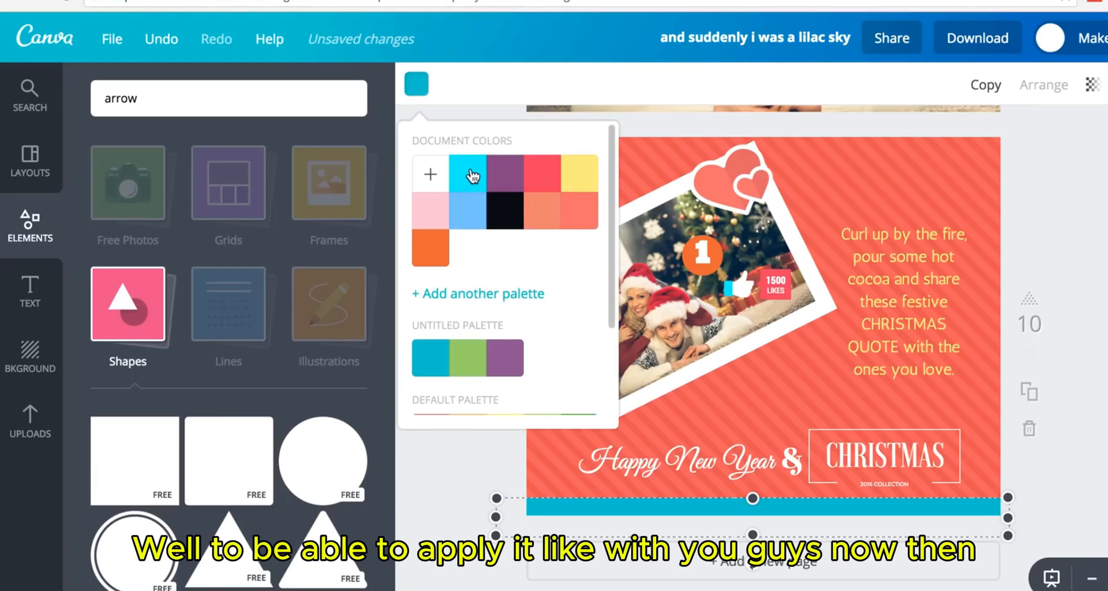
{"action": "left_click", "coordinate": [503, 176]}
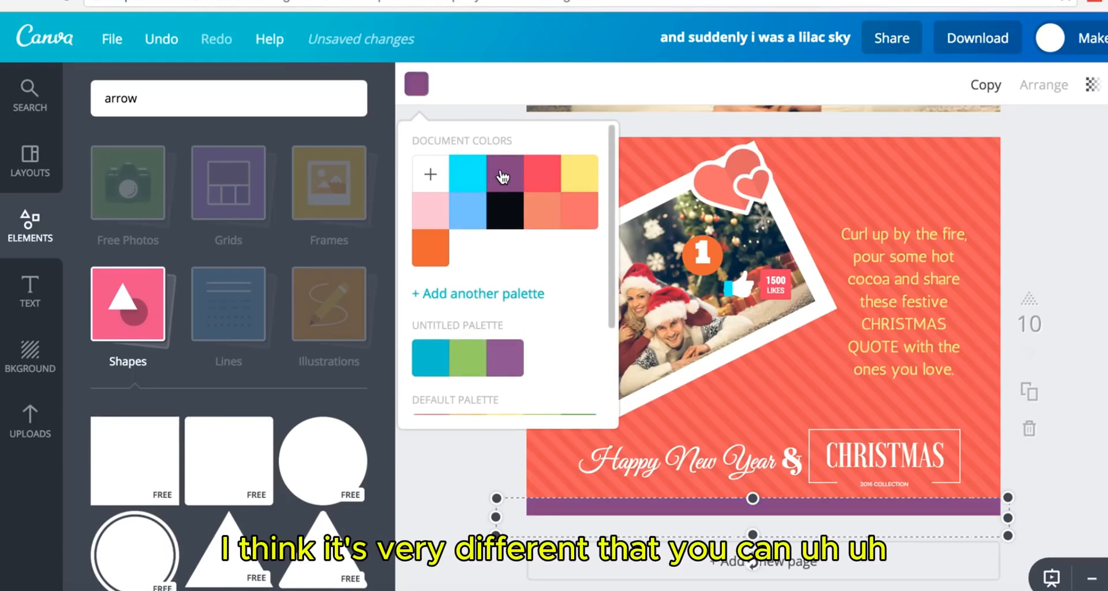
{"action": "left_click", "coordinate": [569, 176]}
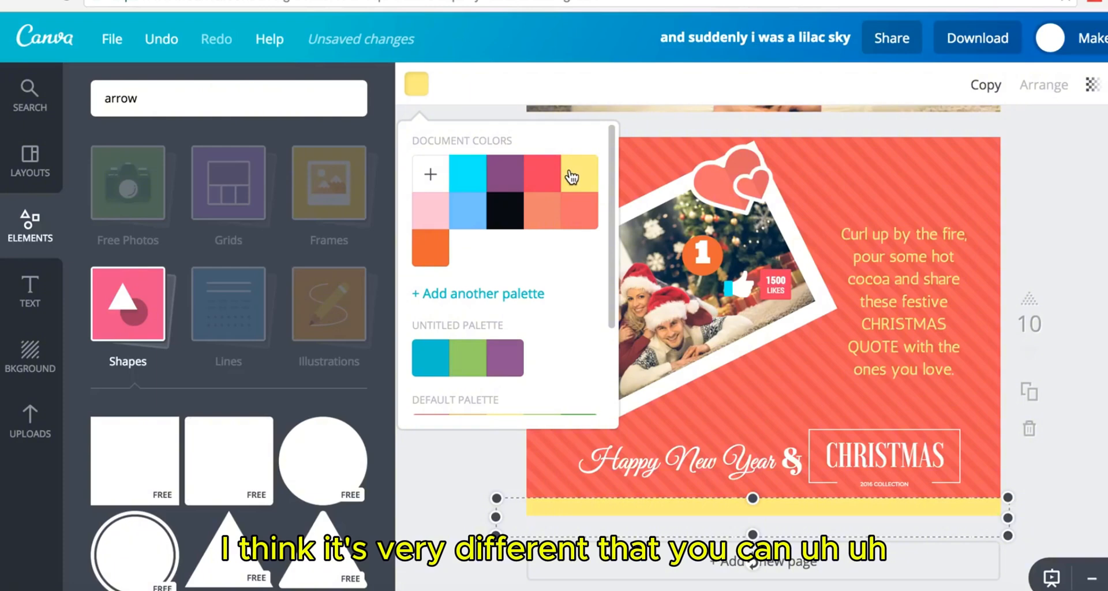
{"action": "left_click", "coordinate": [549, 179]}
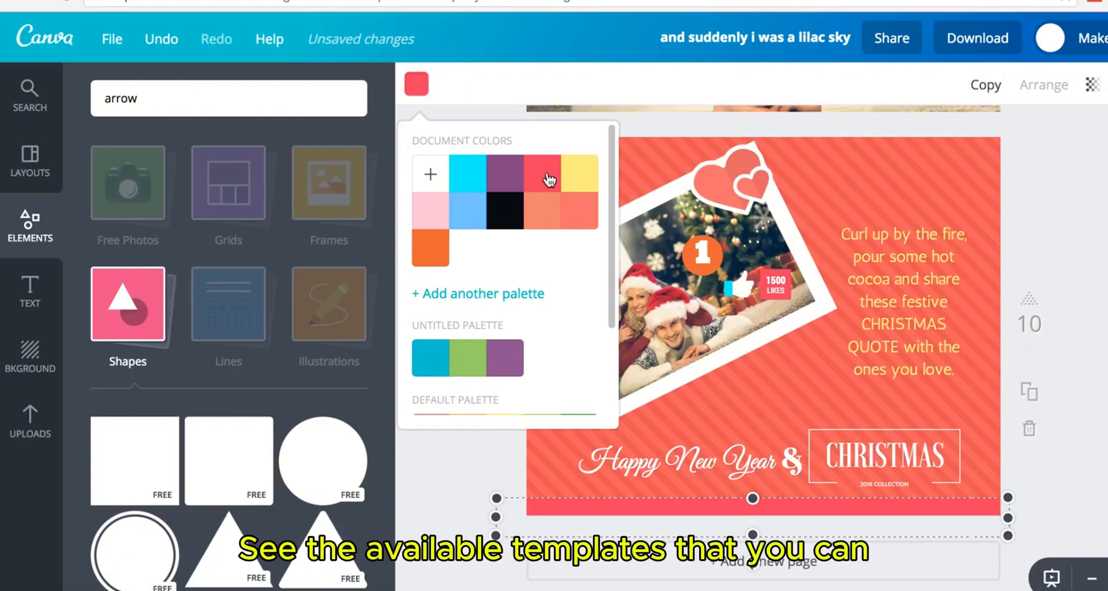
{"action": "left_click", "coordinate": [467, 219]}
{"action": "left_click", "coordinate": [542, 220]}
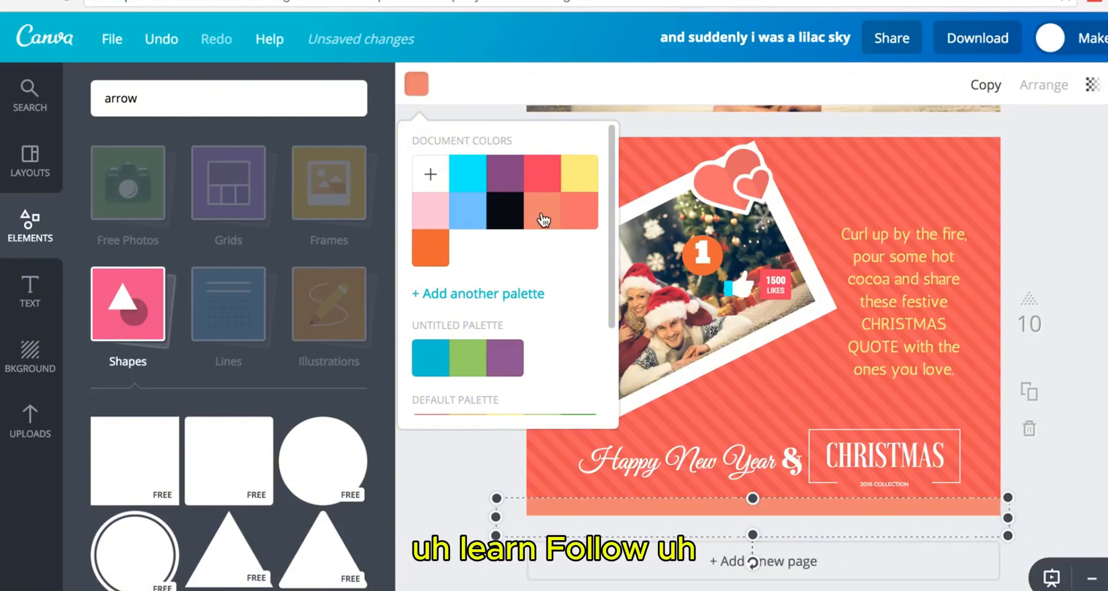
{"action": "left_click", "coordinate": [439, 248]}
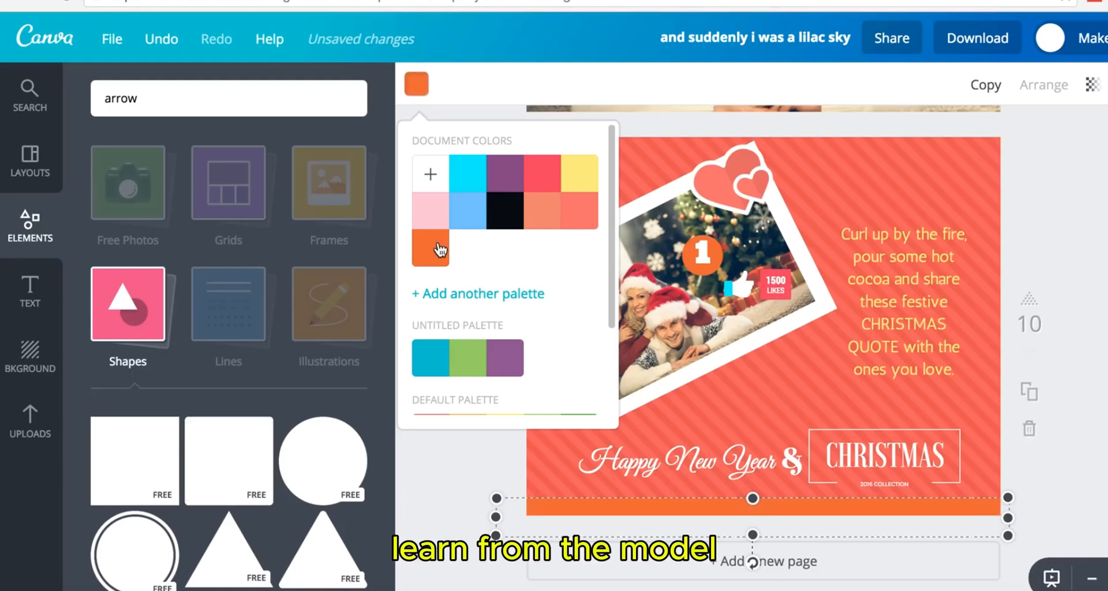
{"action": "left_click", "coordinate": [442, 215]}
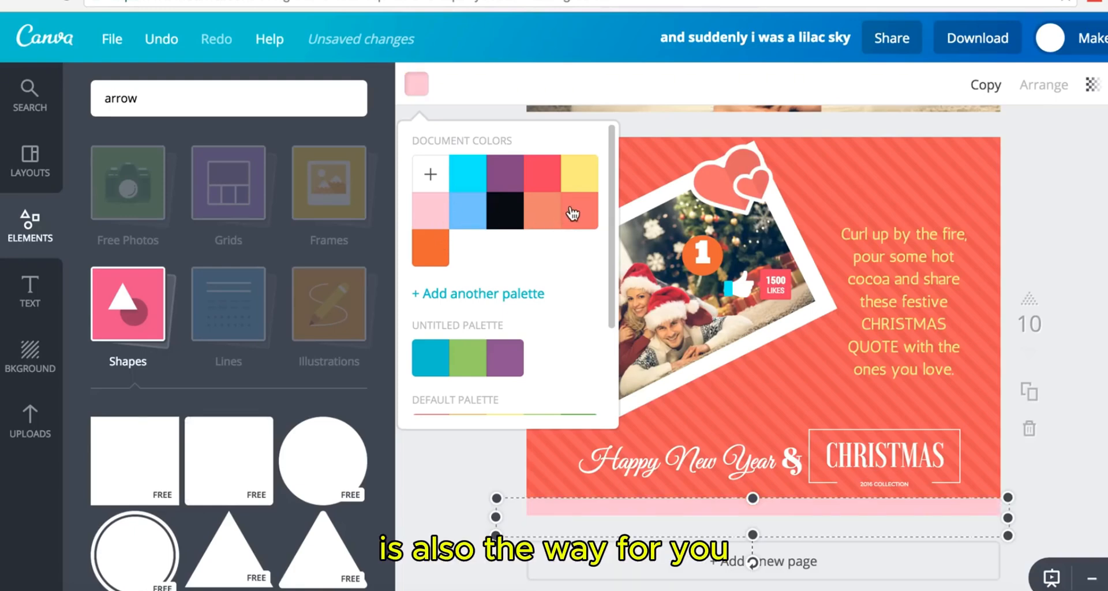
{"action": "left_click", "coordinate": [580, 173]}
{"action": "left_click", "coordinate": [1092, 250]}
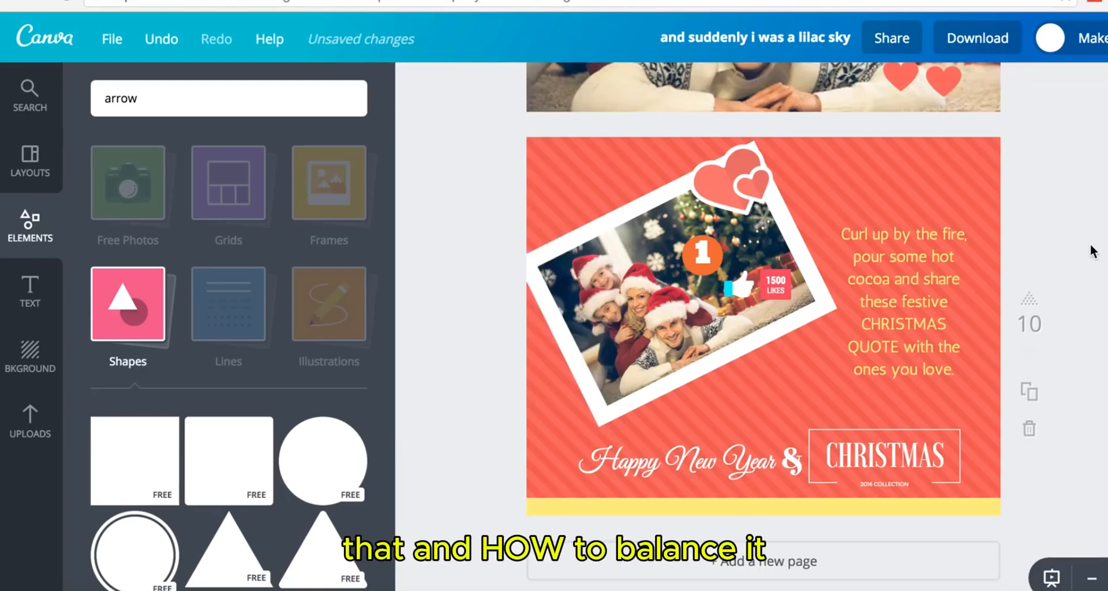
- Add a blank page 11 with the coral striped background after page 10
{"action": "scroll", "coordinate": [1092, 250], "scroll_direction": "down", "scroll_amount": 1}
{"action": "scroll", "coordinate": [1093, 250], "scroll_direction": "up", "scroll_amount": 4}
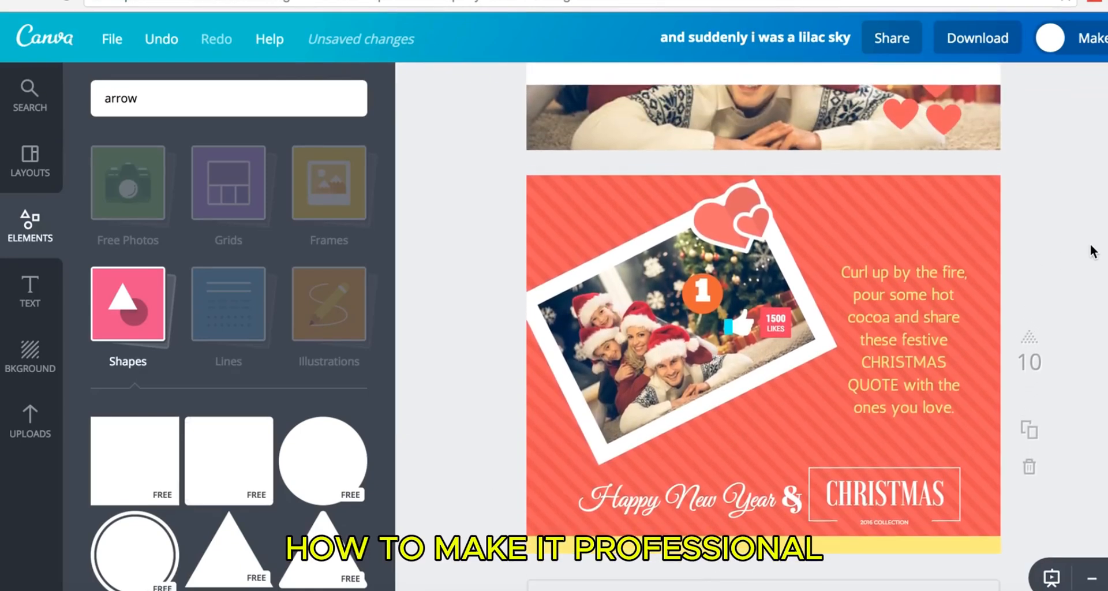
{"action": "scroll", "coordinate": [1092, 250], "scroll_direction": "up", "scroll_amount": 4}
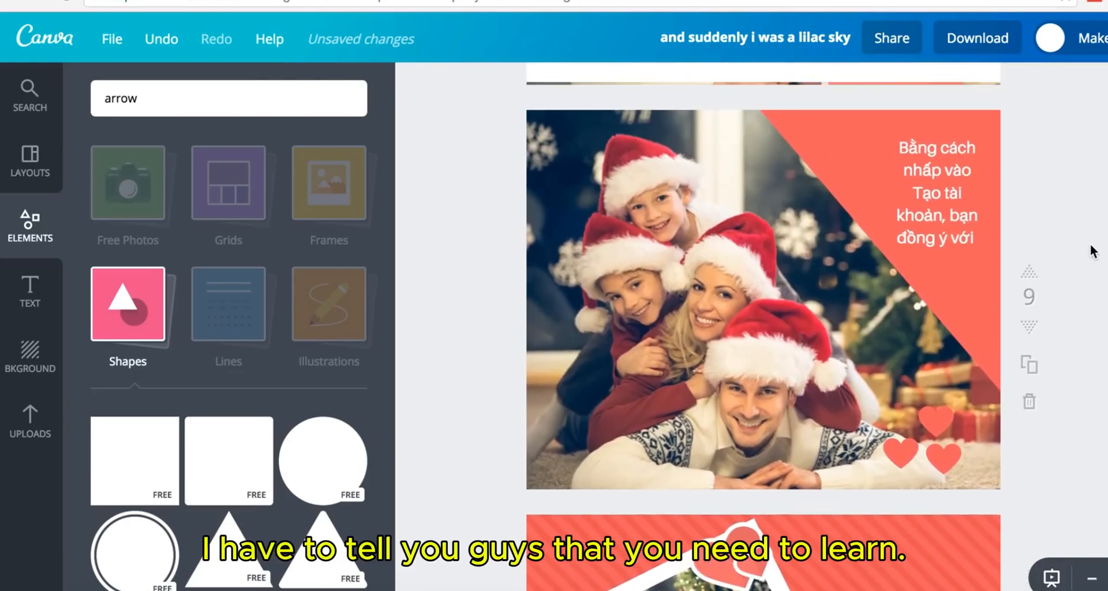
{"action": "scroll", "coordinate": [1093, 250], "scroll_direction": "down", "scroll_amount": 2}
{"action": "scroll", "coordinate": [1092, 250], "scroll_direction": "down", "scroll_amount": 5}
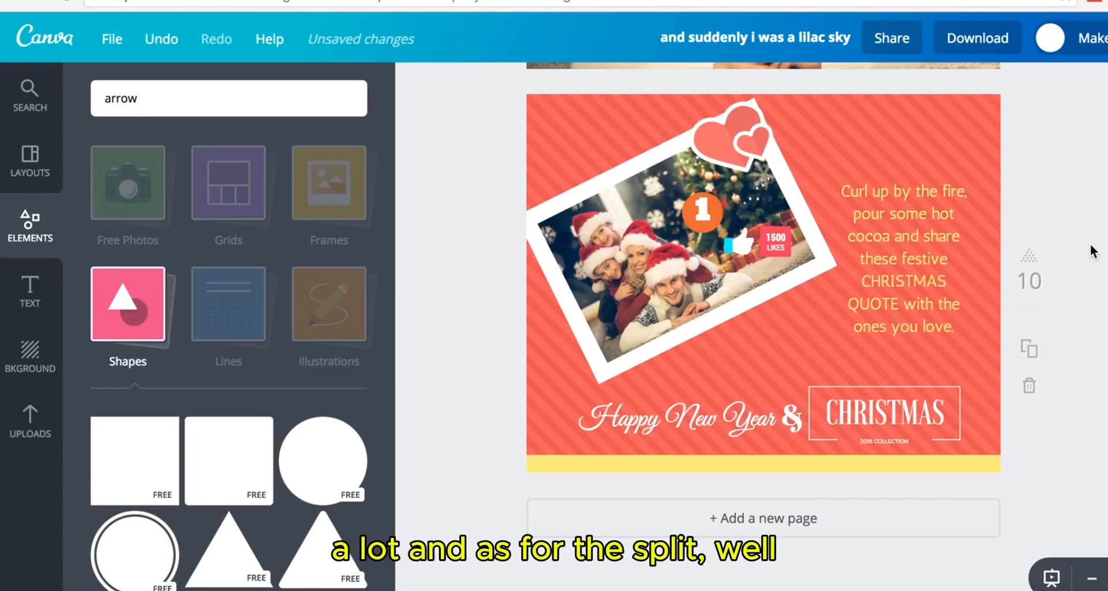
{"action": "left_click", "coordinate": [794, 530]}
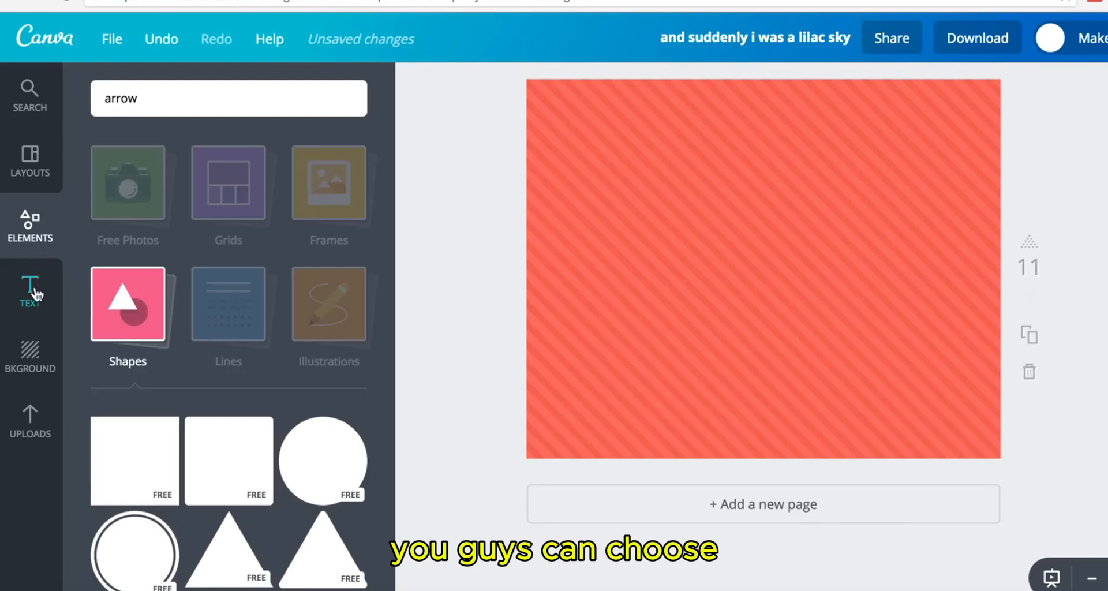
- Add a heading text box on page 11 reading 'Chúc mừng năm mới'
{"action": "left_click", "coordinate": [34, 292]}
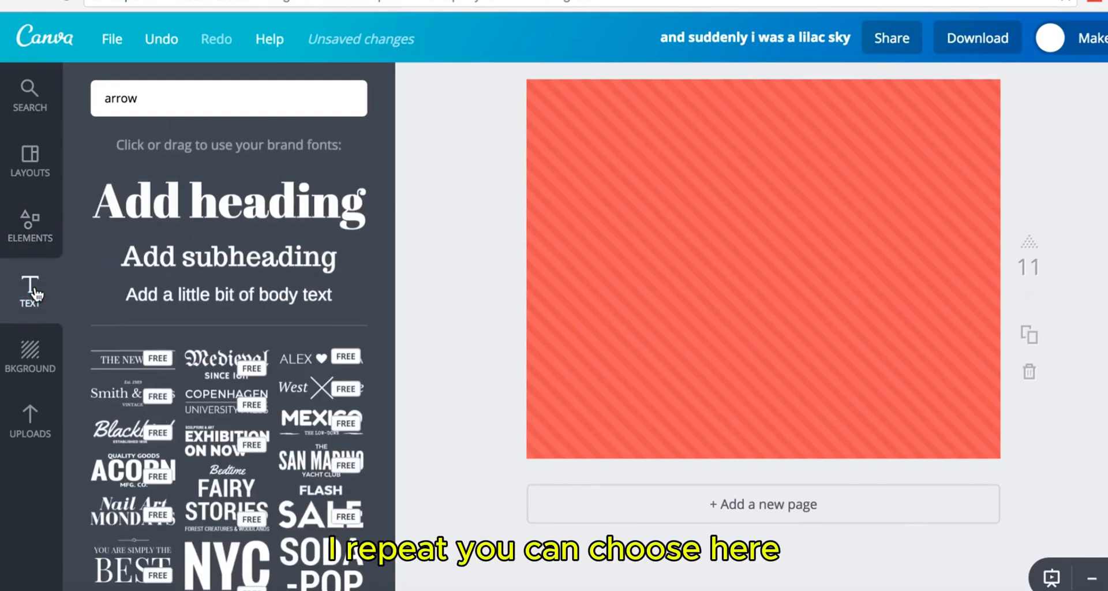
{"action": "left_click", "coordinate": [250, 214]}
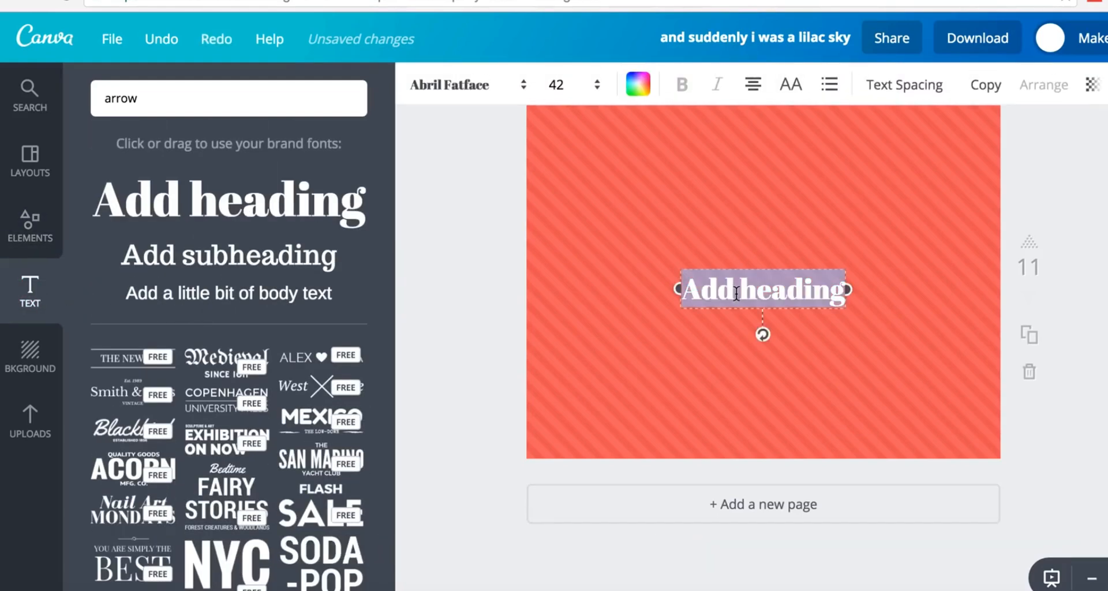
{"action": "type", "text": "Chúc"}
{"action": "type", "text": " mừng năm"}
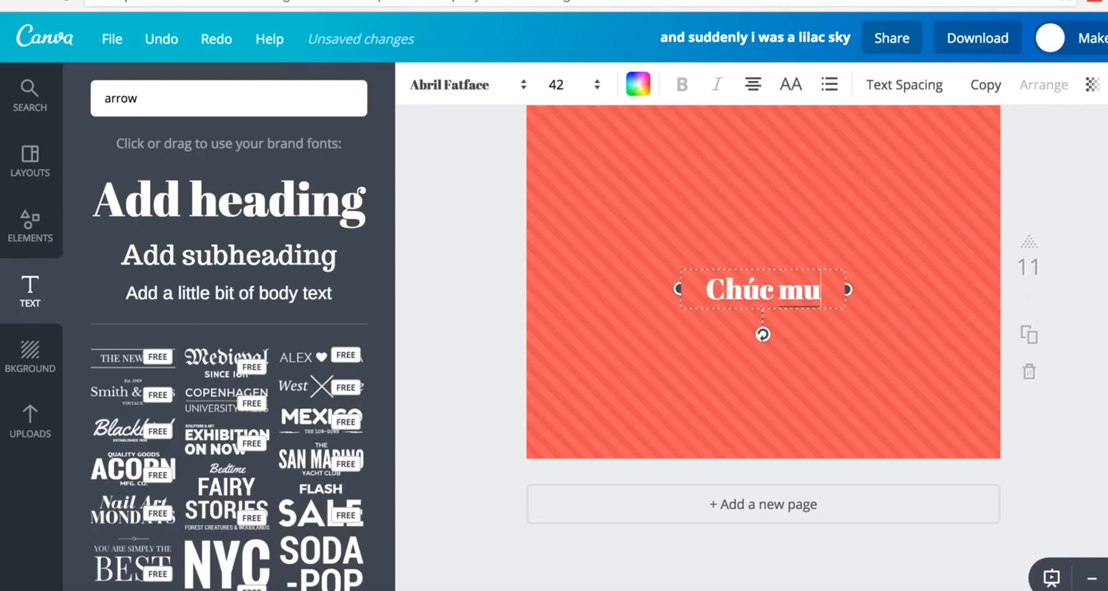
{"action": "type", "text": " mới"}
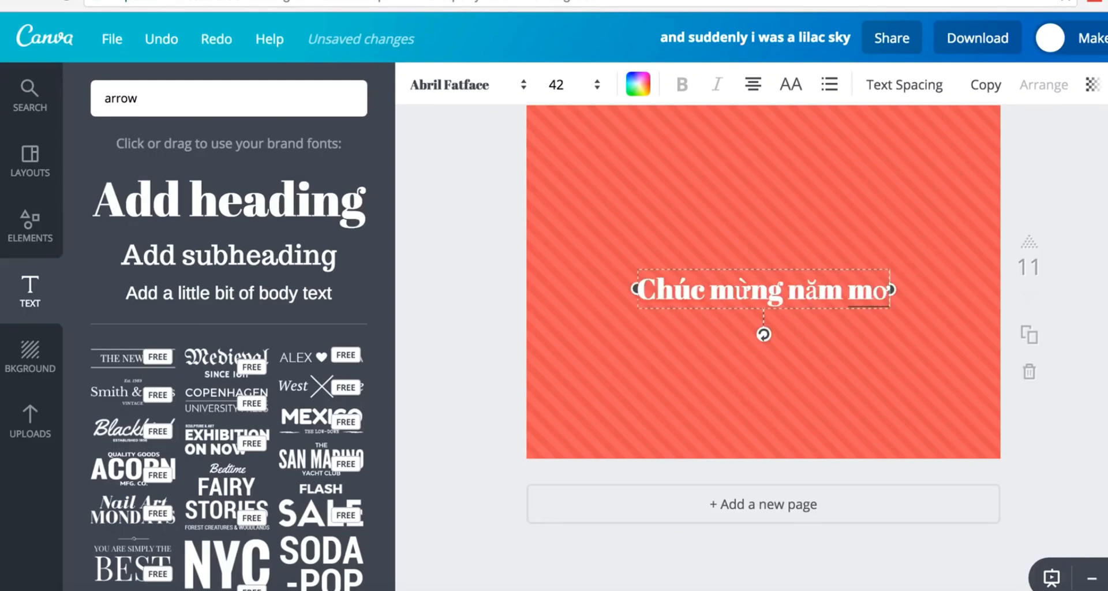
- Try Aileron Heavy on the greeting, then set it in Alegreya Small Caps
{"action": "key", "text": "ctrl+a"}
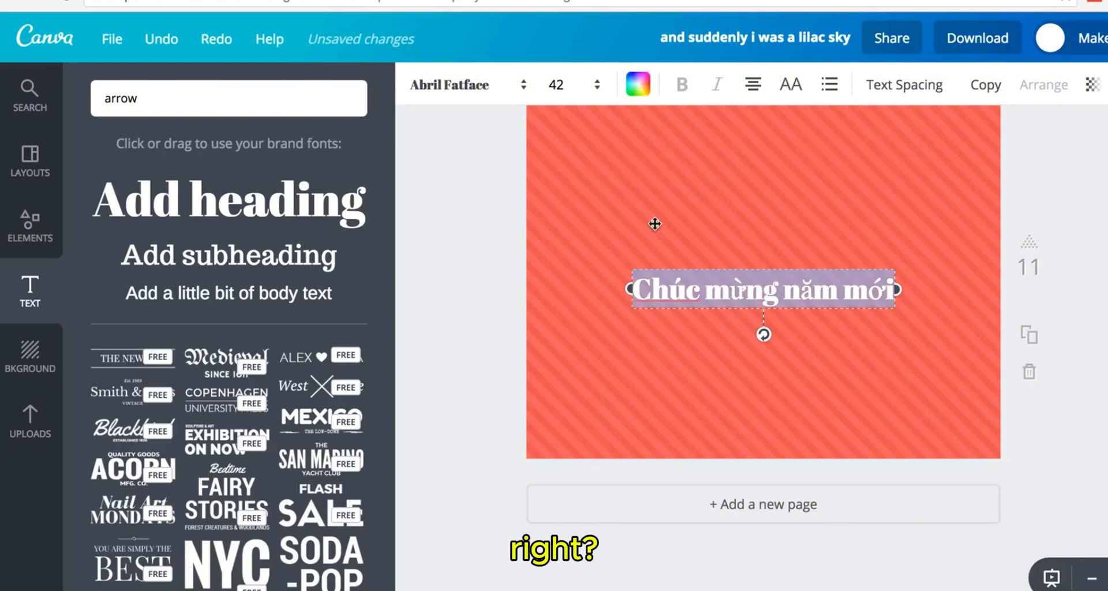
{"action": "left_click", "coordinate": [494, 85]}
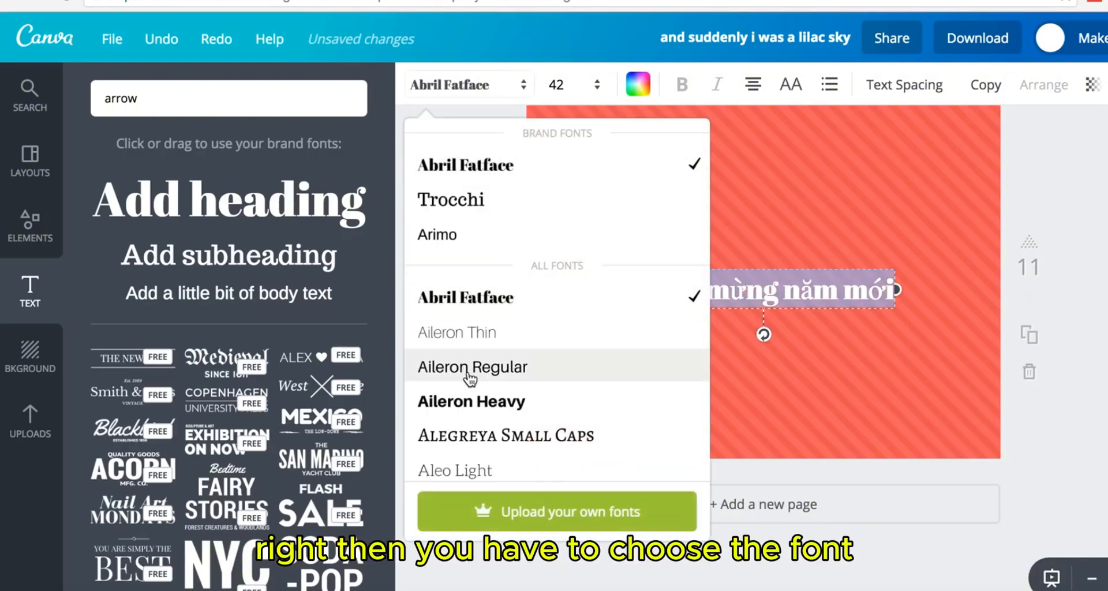
{"action": "left_click", "coordinate": [473, 401]}
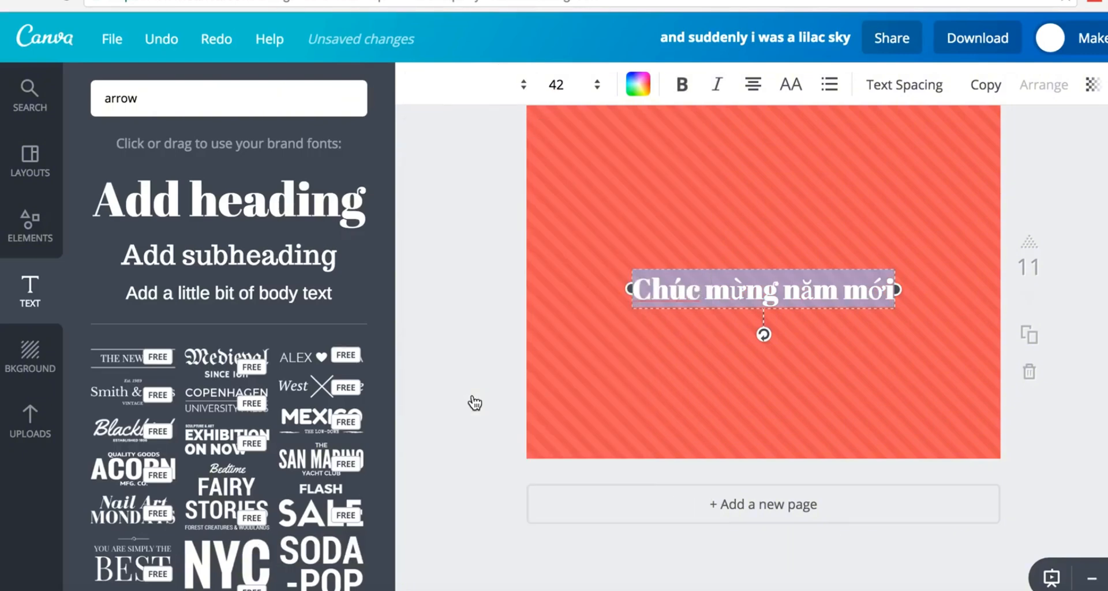
{"action": "left_click", "coordinate": [448, 88]}
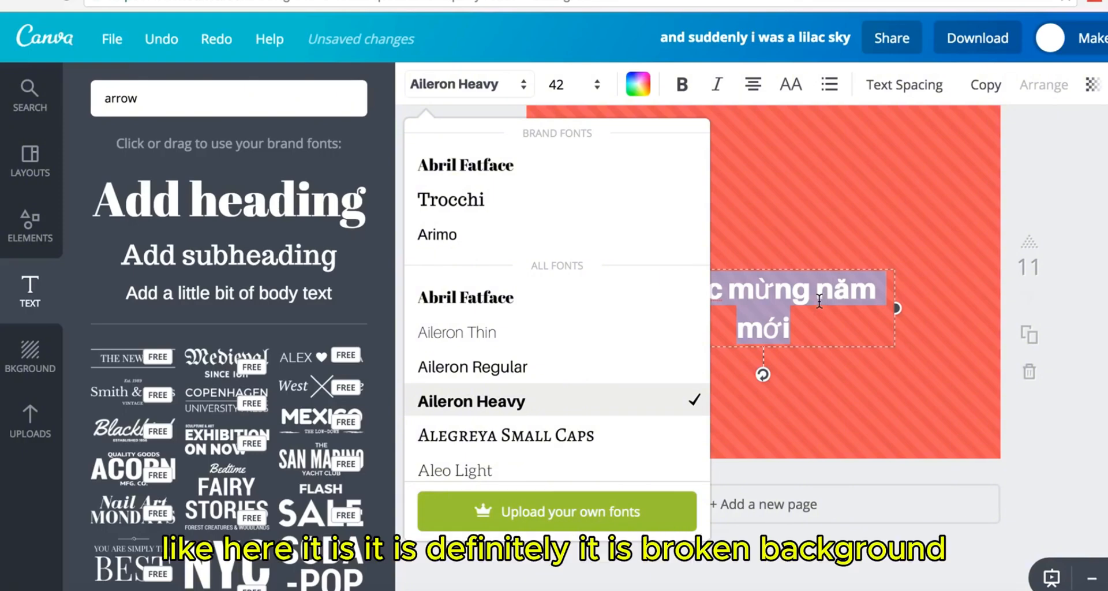
{"action": "left_click", "coordinate": [502, 436]}
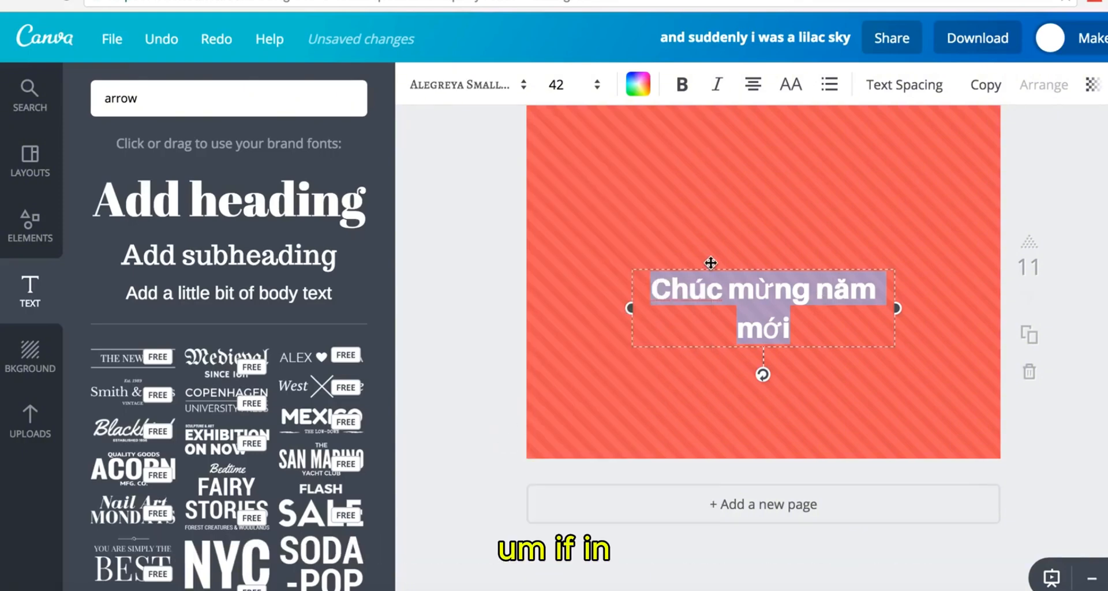
- Reselect all of the greeting text to change its font again
{"action": "left_click", "coordinate": [783, 304]}
{"action": "left_click", "coordinate": [797, 280]}
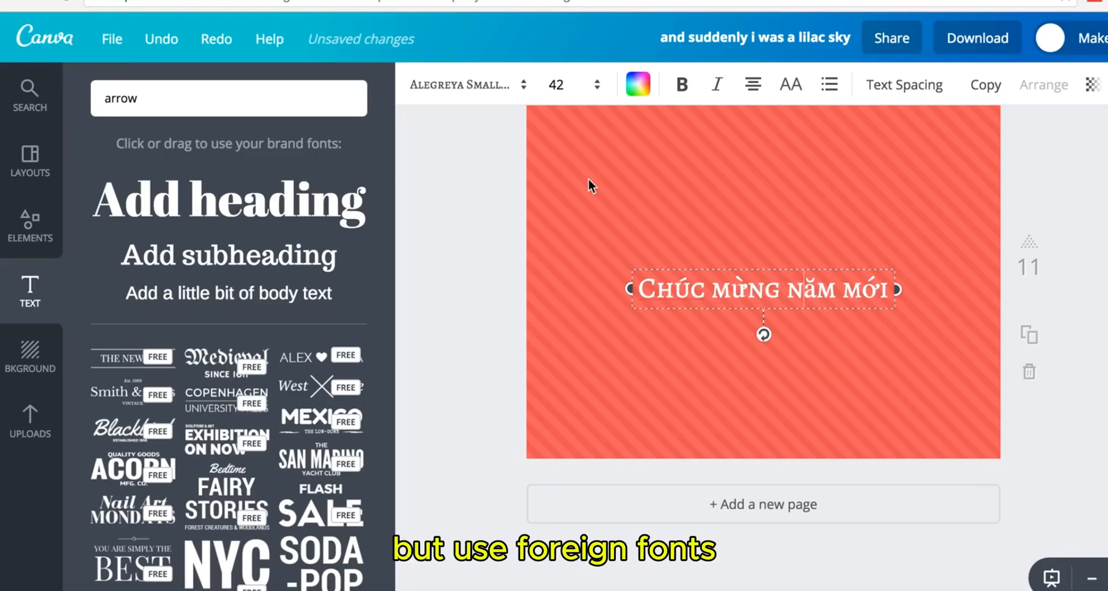
{"action": "key", "text": "ctrl+a"}
{"action": "left_click", "coordinate": [471, 85]}
- Set the greeting text in the Anton font
{"action": "scroll", "coordinate": [508, 335], "scroll_direction": "down", "scroll_amount": 2}
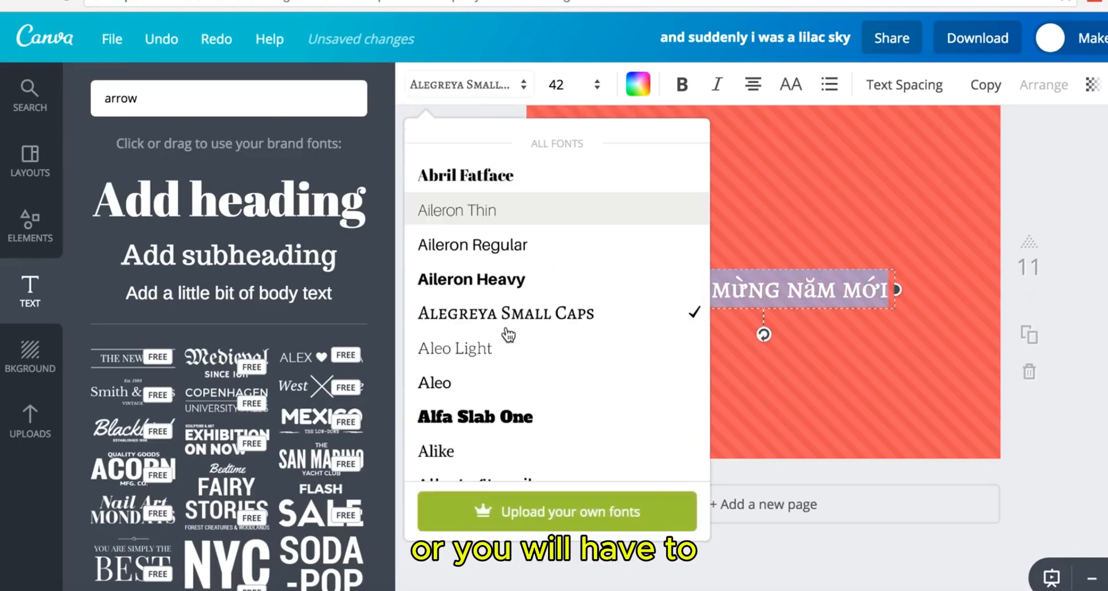
{"action": "scroll", "coordinate": [508, 335], "scroll_direction": "down", "scroll_amount": 5}
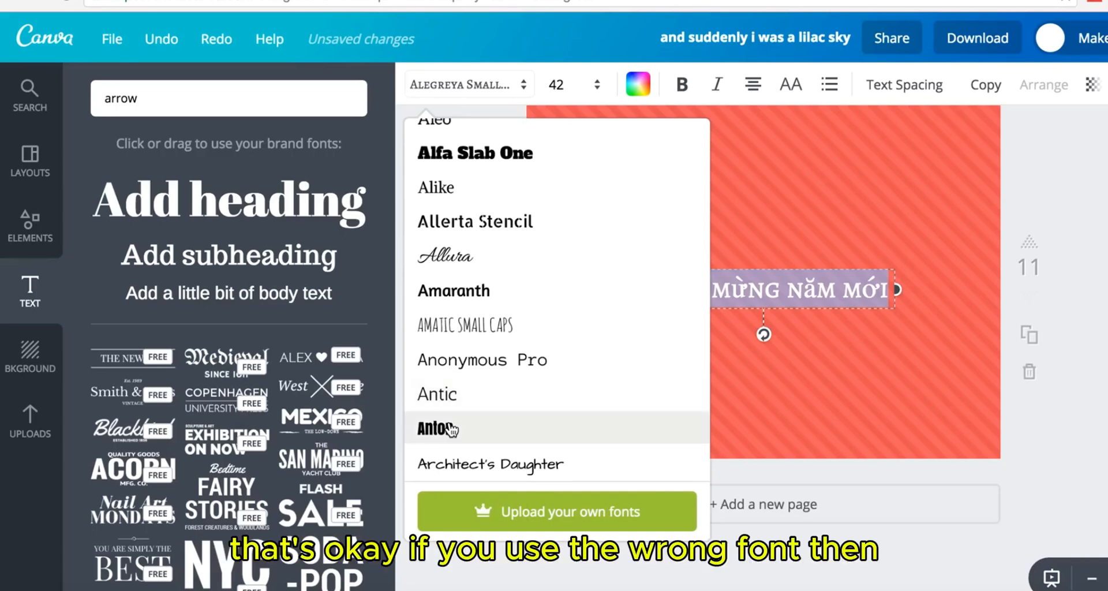
{"action": "left_click", "coordinate": [451, 430]}
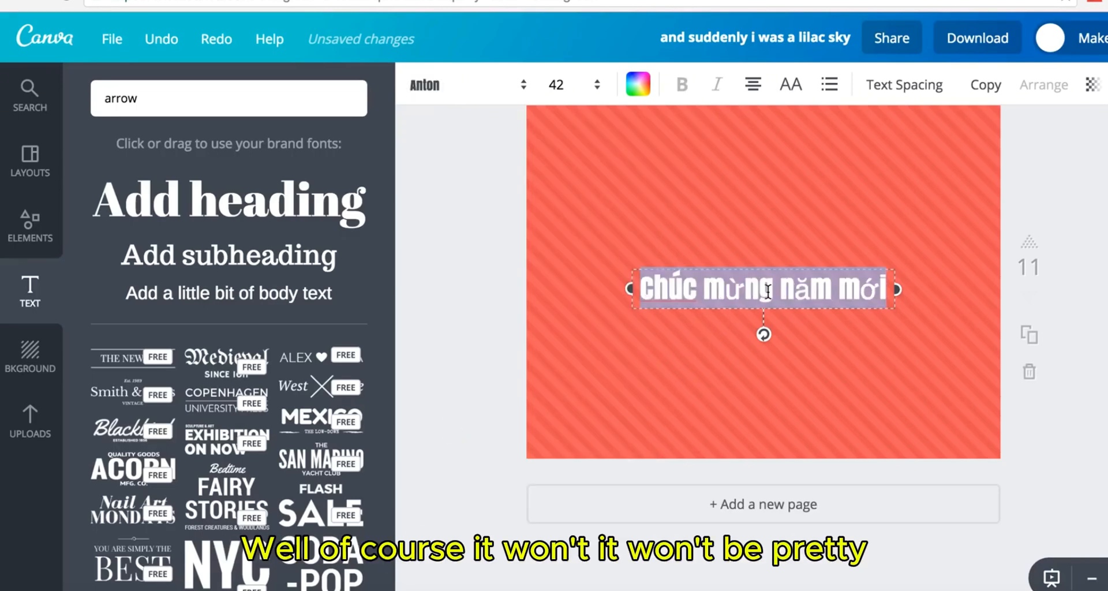
- Retype the greeting without accents as 'CHUC MUNG NAM MOI'
{"action": "type", "text": "CHỨC"}
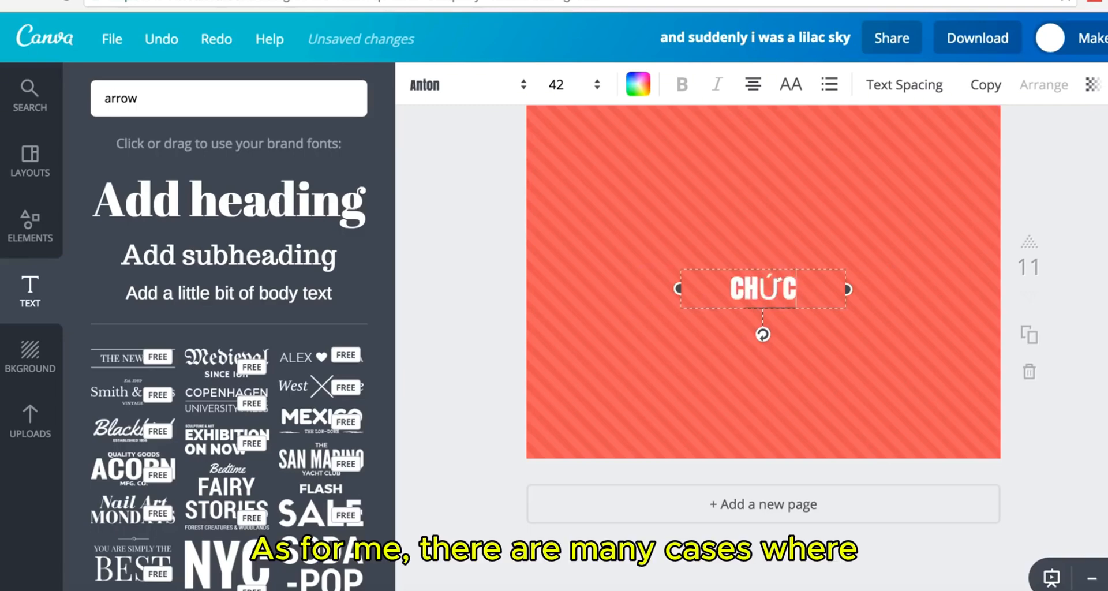
{"action": "key", "text": "BackSpace"}
{"action": "key", "text": "BackSpace"}
{"action": "type", "text": "U"}
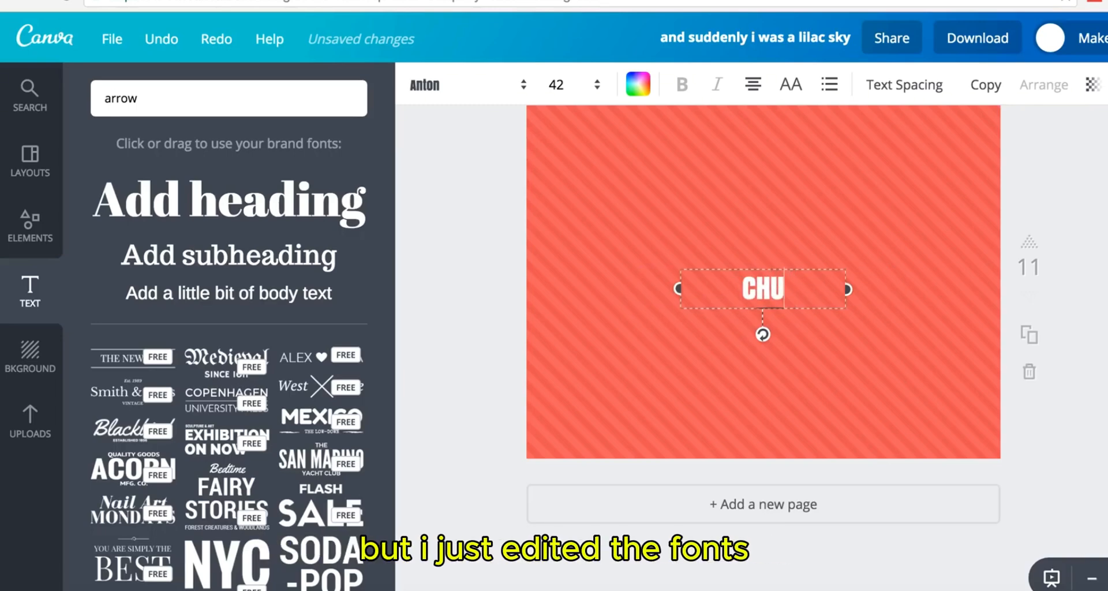
{"action": "type", "text": "C"}
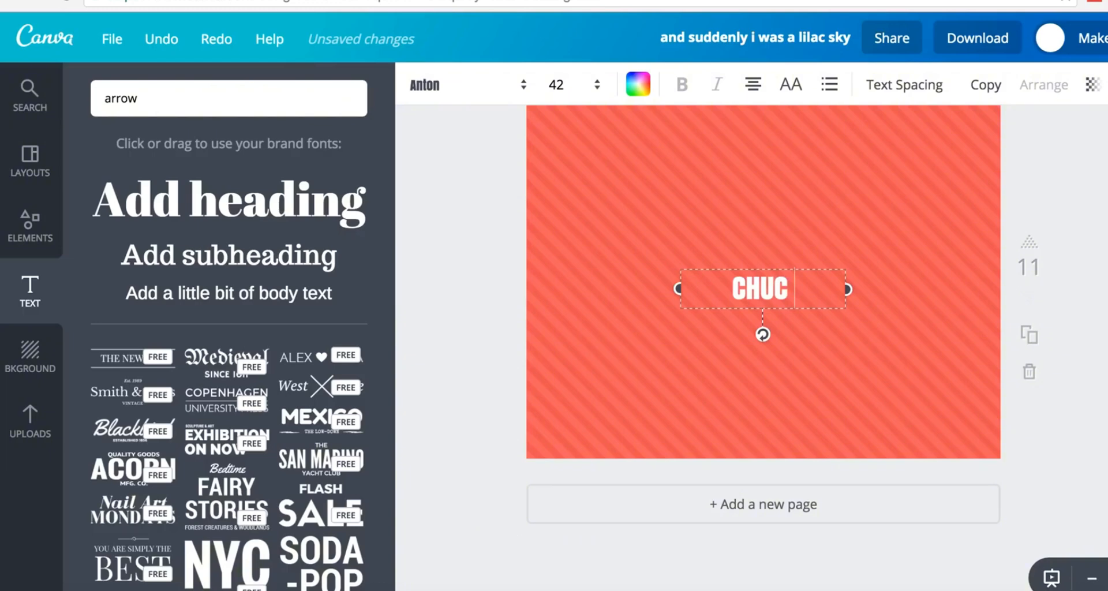
{"action": "type", "text": " MUNG NA"}
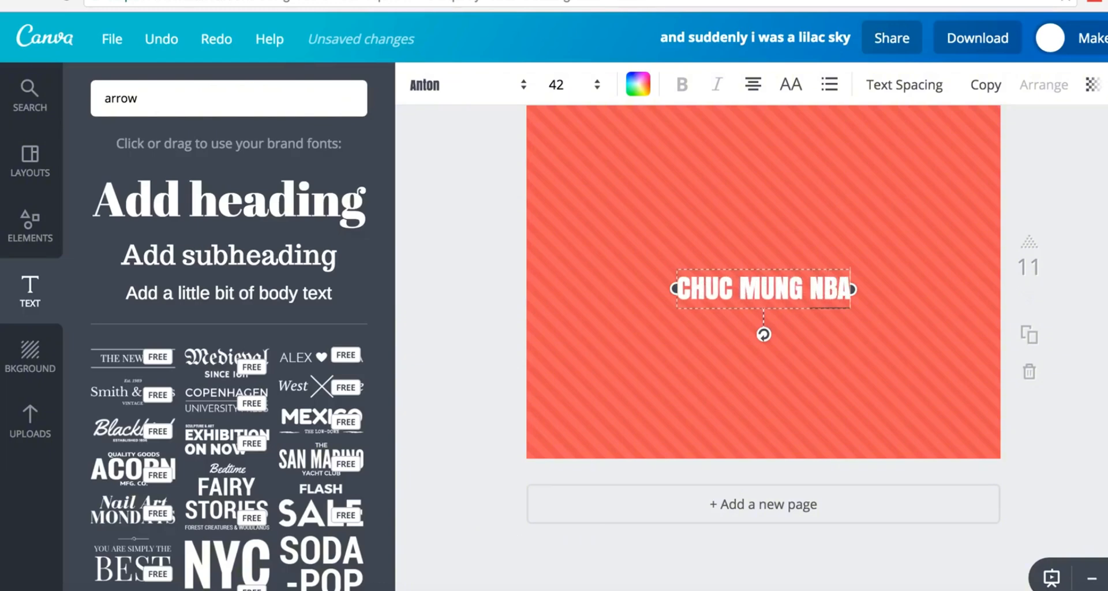
{"action": "key", "text": "BackSpace"}
{"action": "type", "text": "AM MOI"}
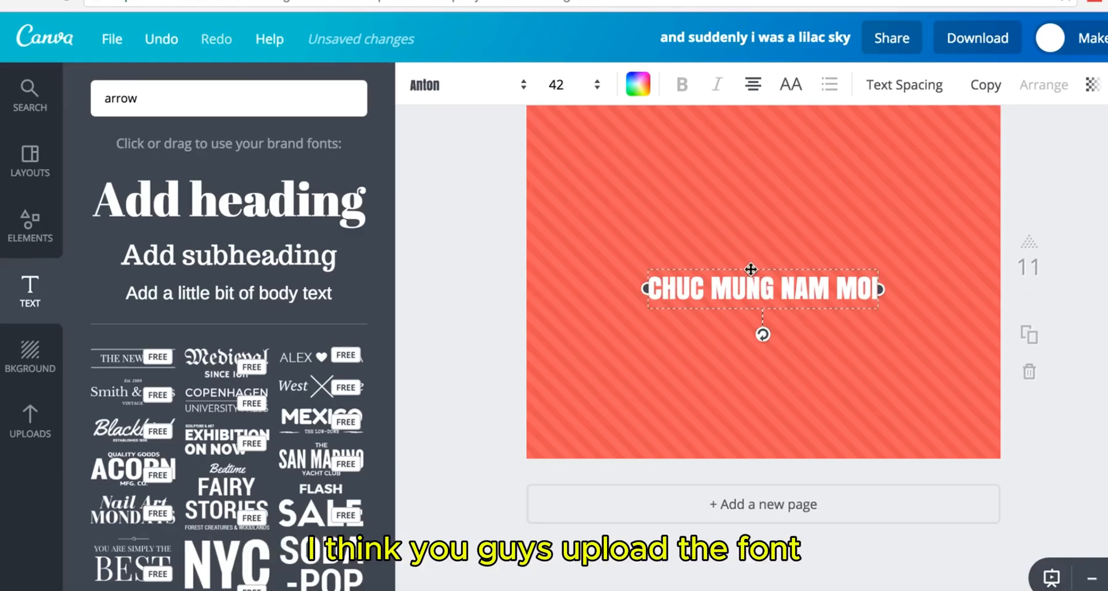
{"action": "scroll", "coordinate": [750, 269], "scroll_direction": "up", "scroll_amount": 3}
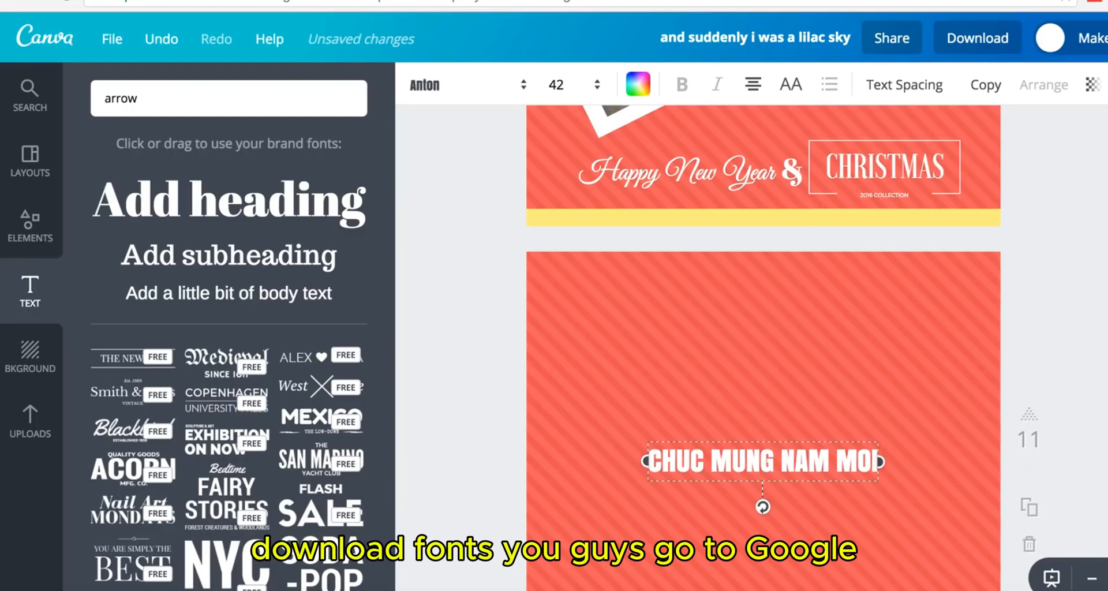
- Open google.com in a new tab and search for 'HP FONTS'
{"action": "key", "text": "ctrl+t"}
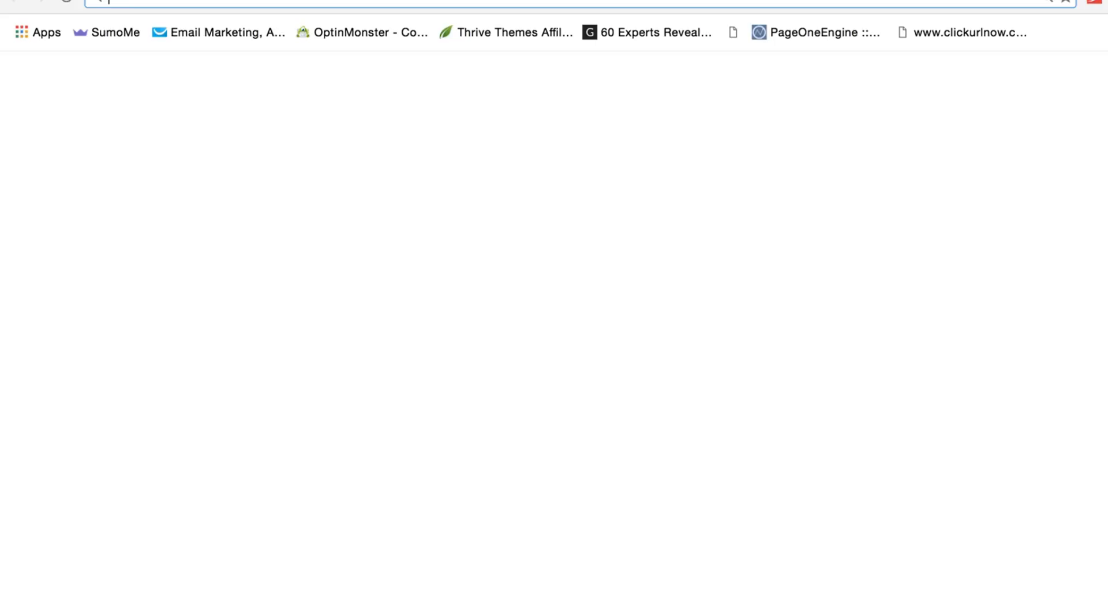
{"action": "type", "text": "GO"}
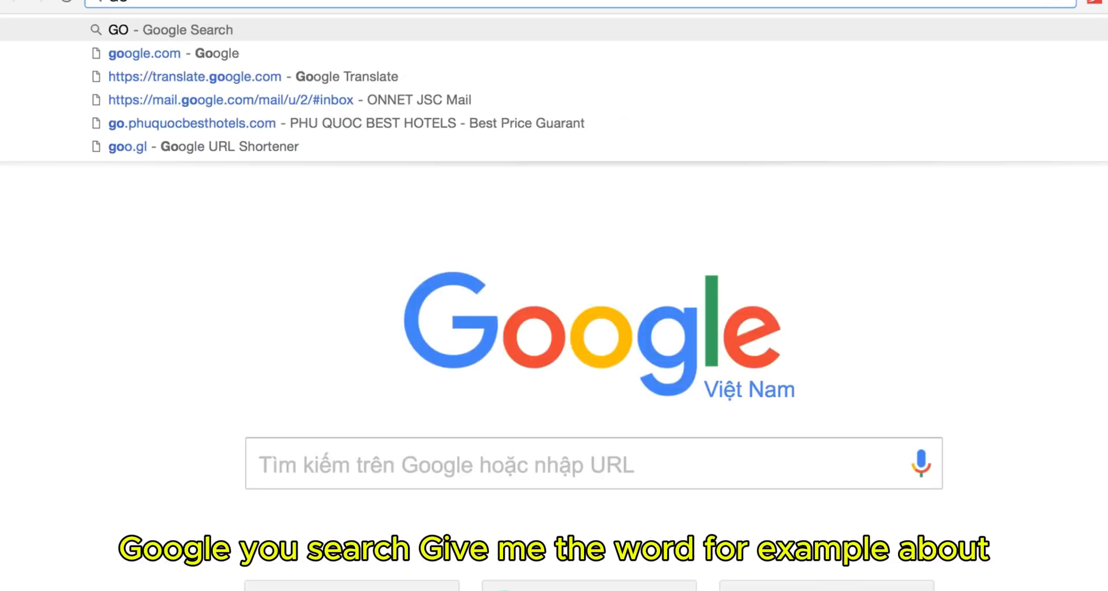
{"action": "key", "text": "Down"}
{"action": "key", "text": "Return"}
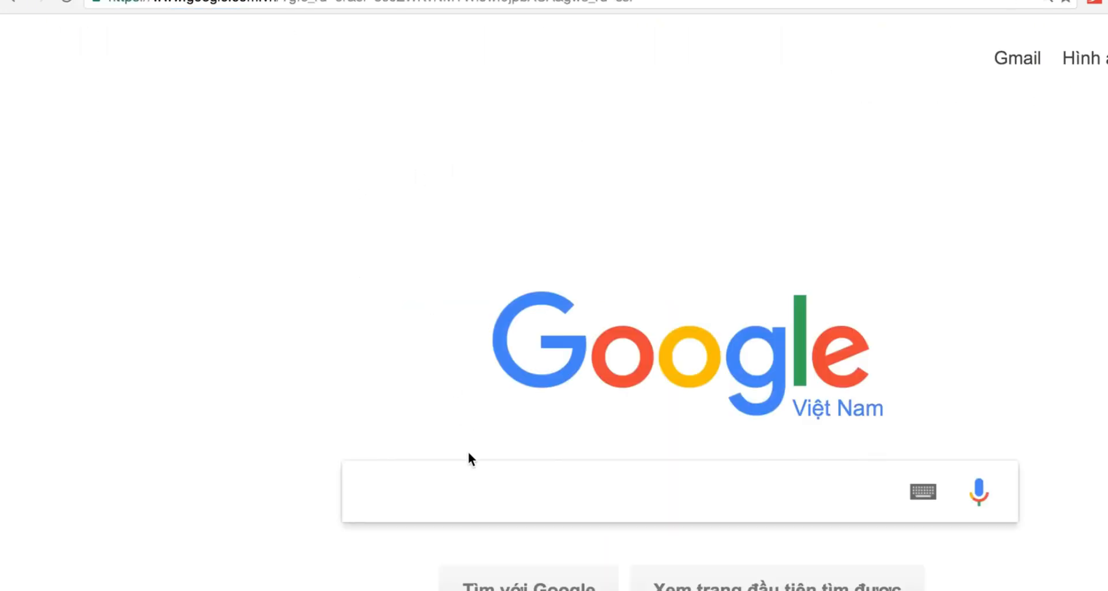
{"action": "type", "text": "HP FONTS"}
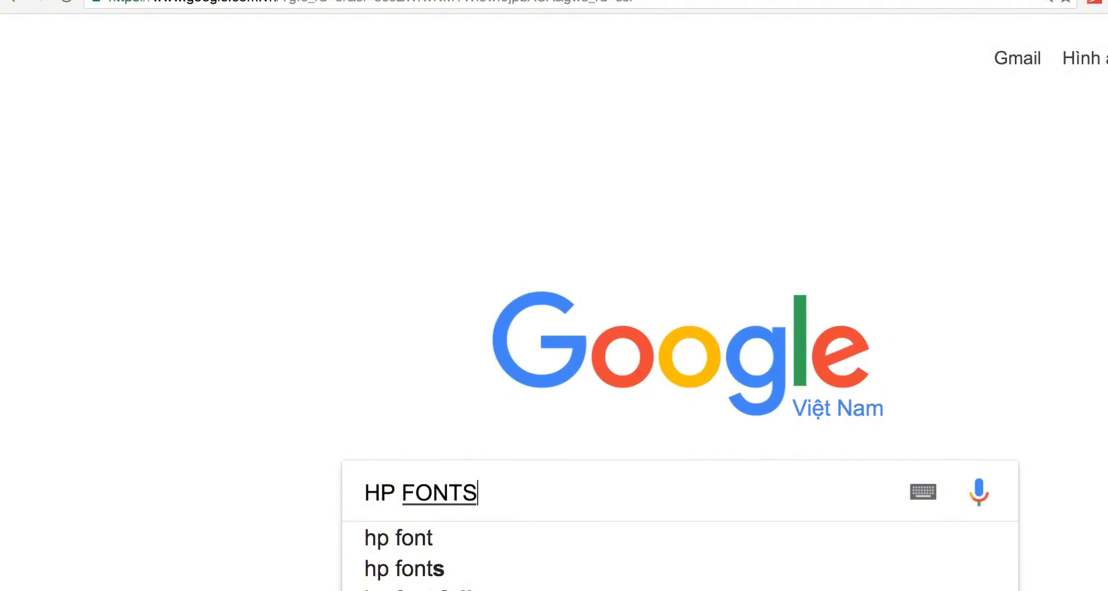
{"action": "key", "text": "Return"}
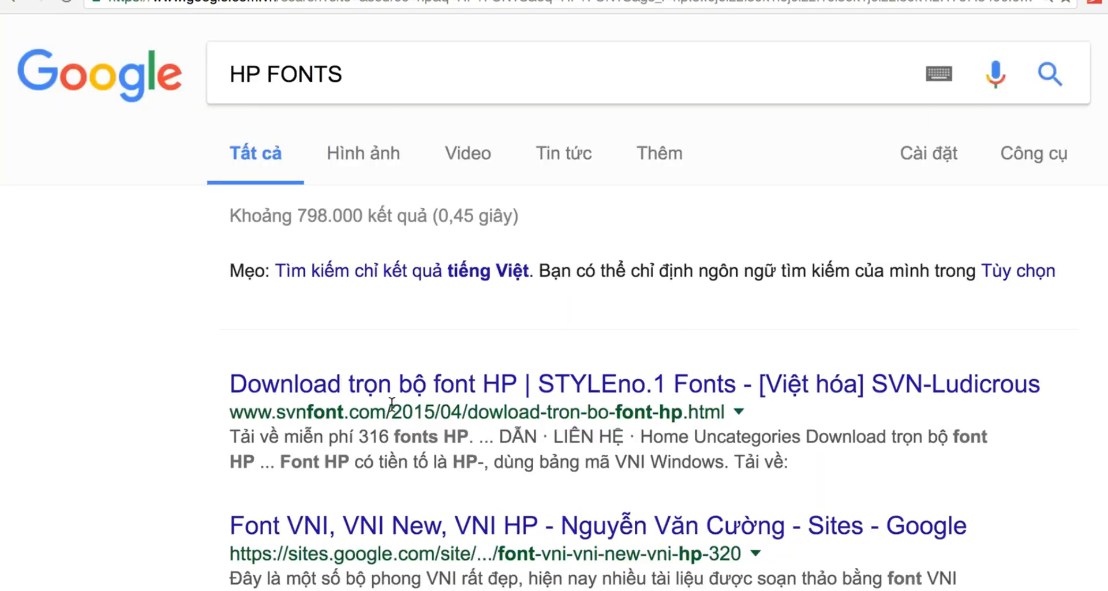
- Change the query to 'VNI FONTS' and run the search
{"action": "left_click", "coordinate": [266, 73]}
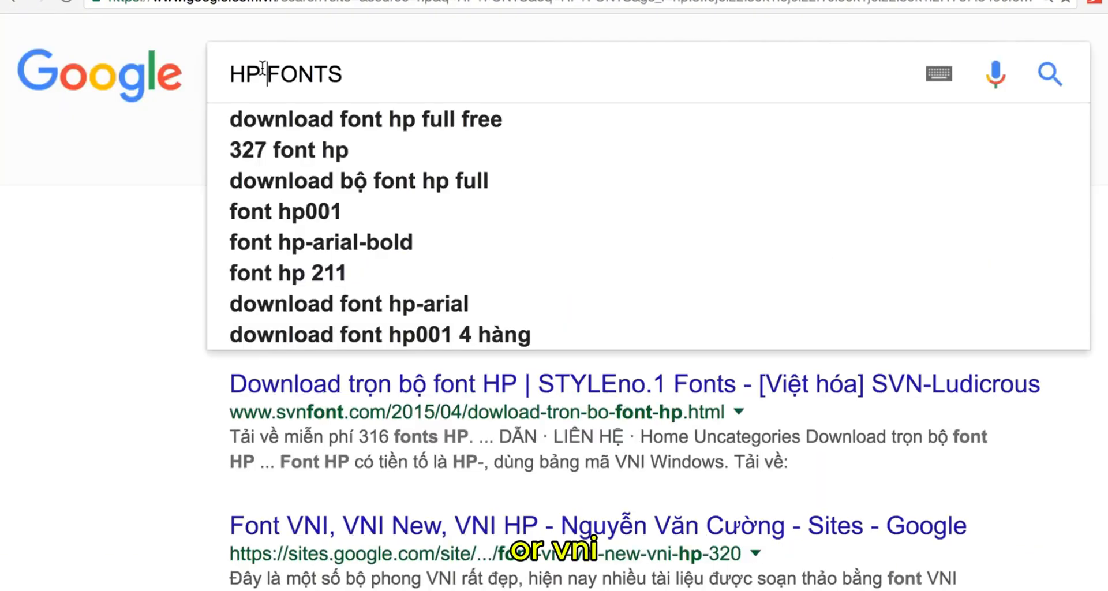
{"action": "left_click_drag", "start_coordinate": [265, 74], "coordinate": [153, 75]}
{"action": "type", "text": "VNI"}
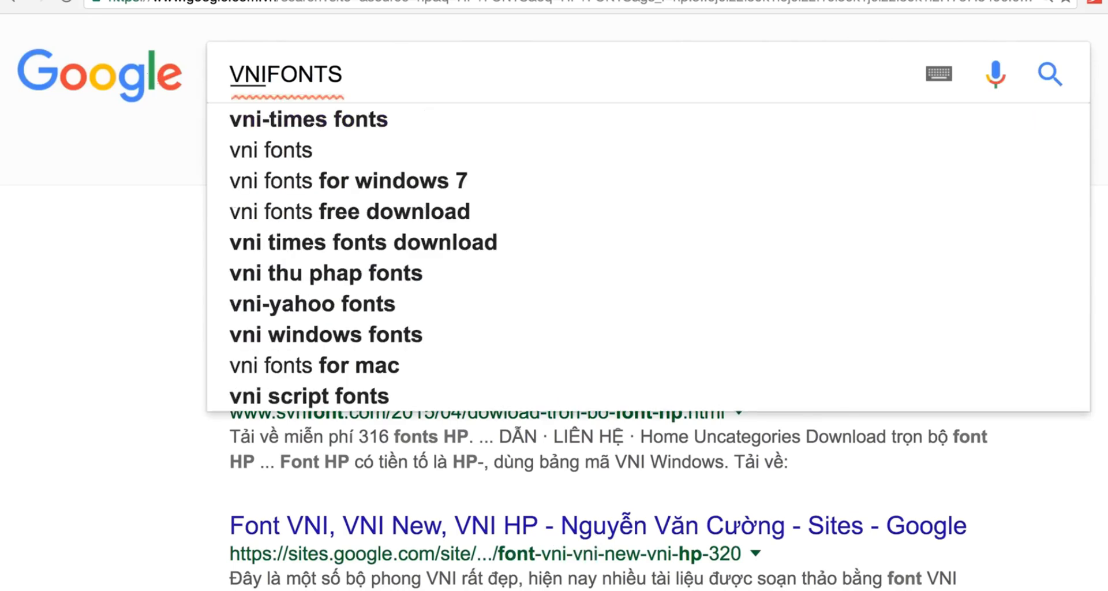
{"action": "key", "text": "Return"}
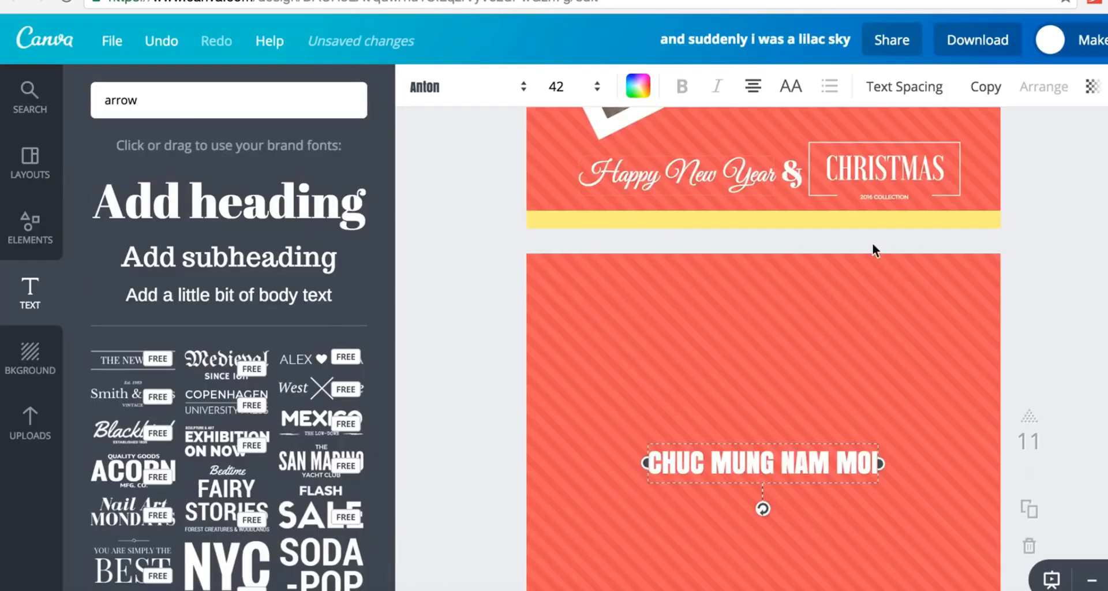
- Delete the CHUC MUNG NAM MOI page and open Download with PDF - Standard selected
{"action": "left_click", "coordinate": [1031, 547]}
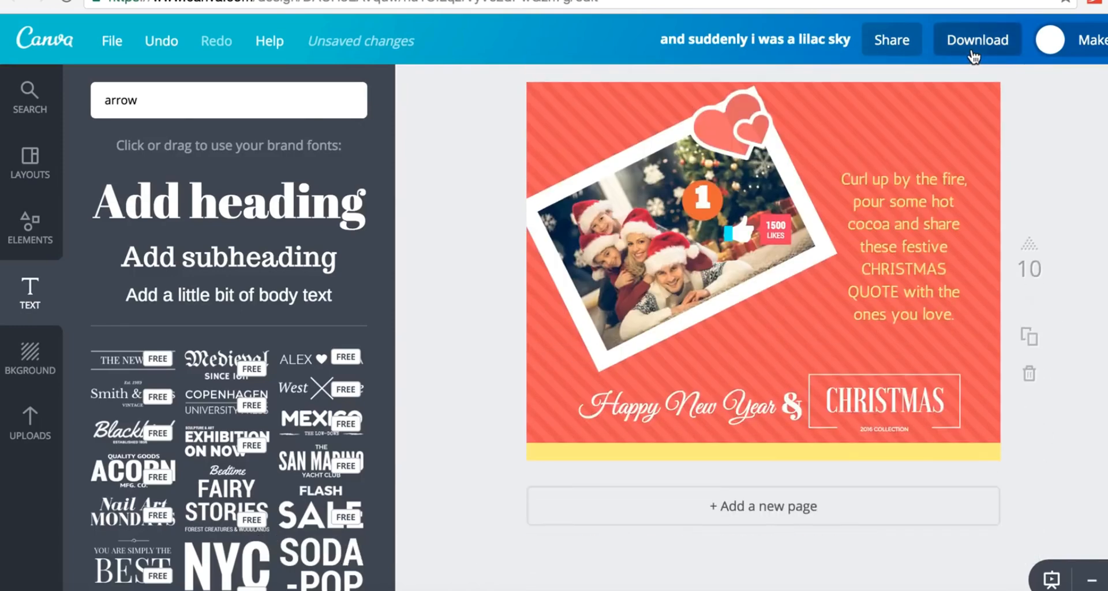
{"action": "left_click", "coordinate": [971, 53]}
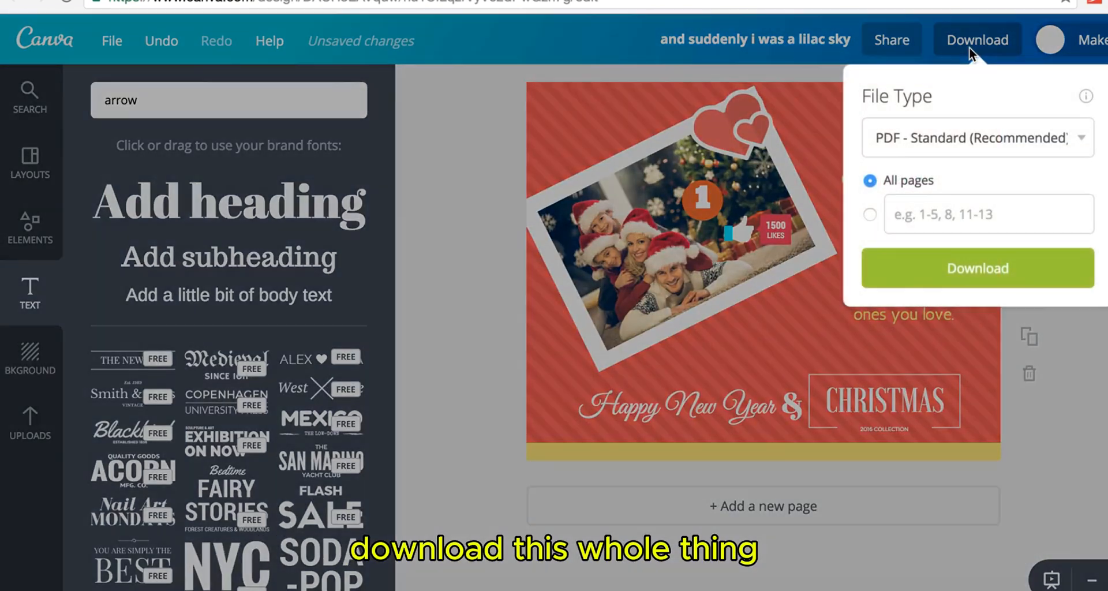
{"action": "left_click", "coordinate": [948, 136]}
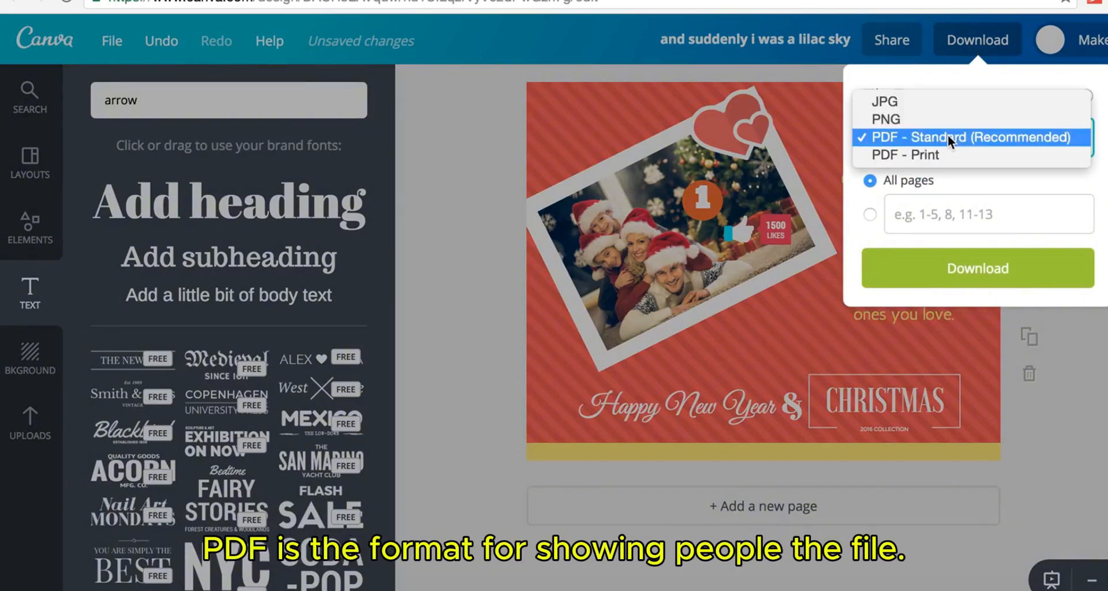
{"action": "left_click", "coordinate": [948, 137]}
- Try JPG as the file type, then close and reopen the download options
{"action": "left_click", "coordinate": [948, 137]}
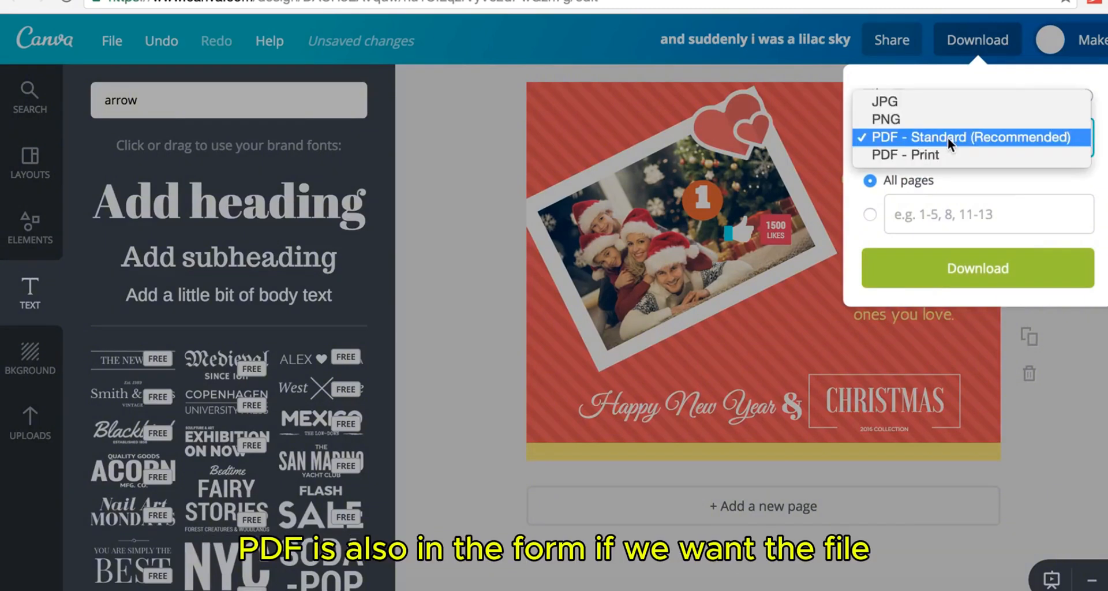
{"action": "left_click", "coordinate": [920, 104]}
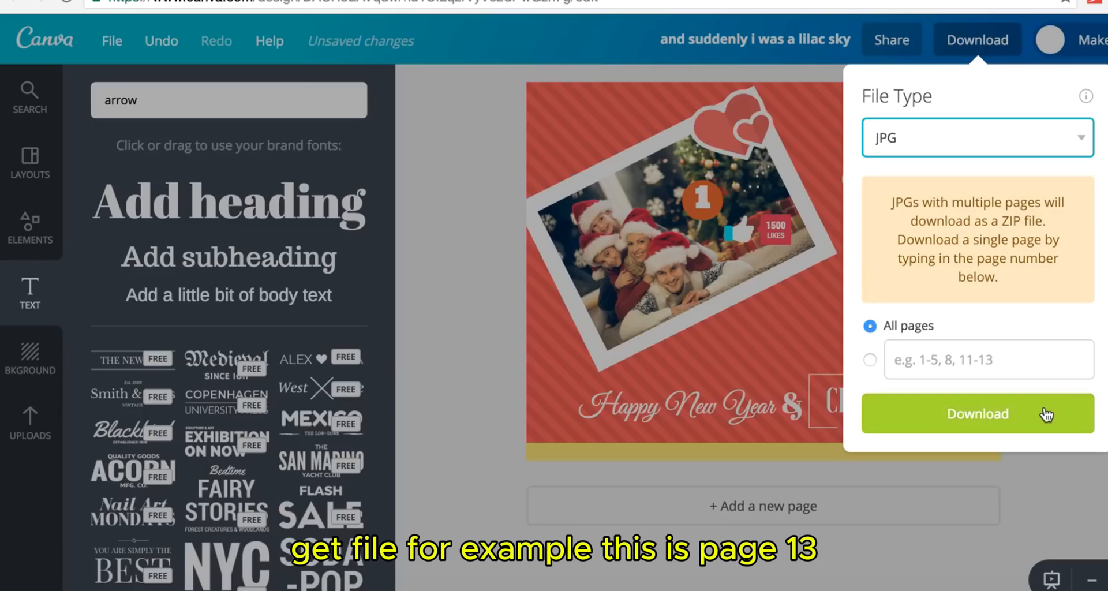
{"action": "left_click", "coordinate": [1106, 335]}
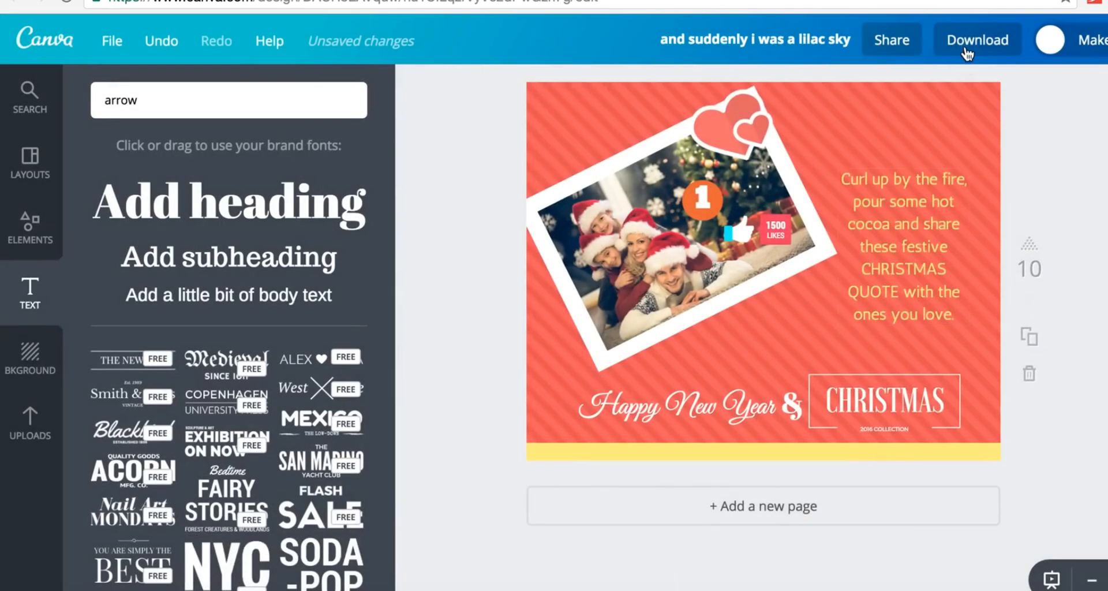
{"action": "left_click", "coordinate": [965, 50]}
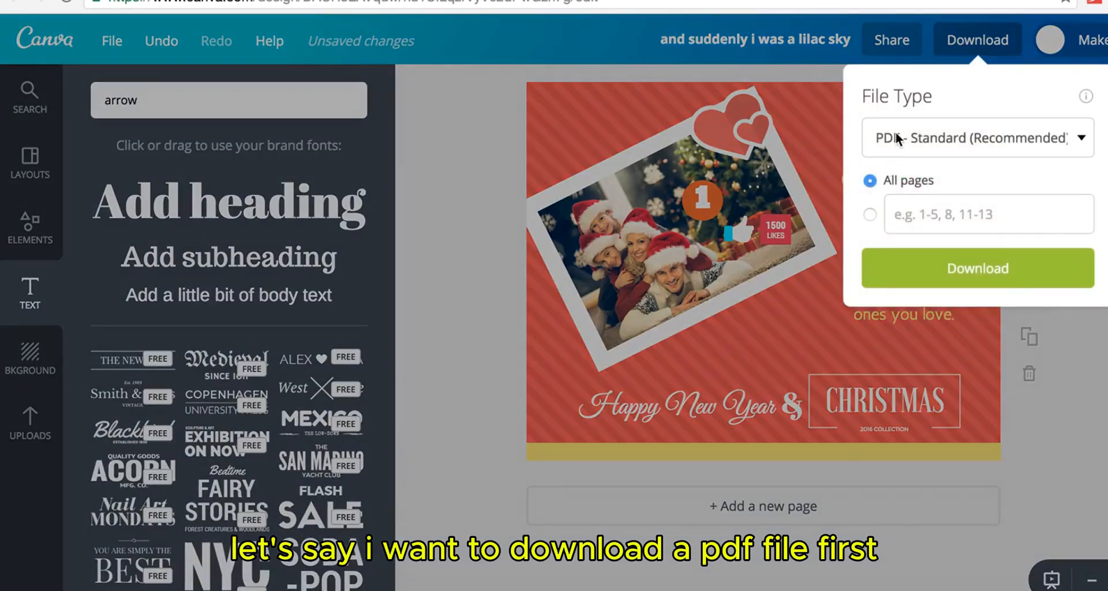
- Start the PDF download, which prompts a $4.00 USD purchase for premium elements
{"action": "left_click", "coordinate": [895, 274]}
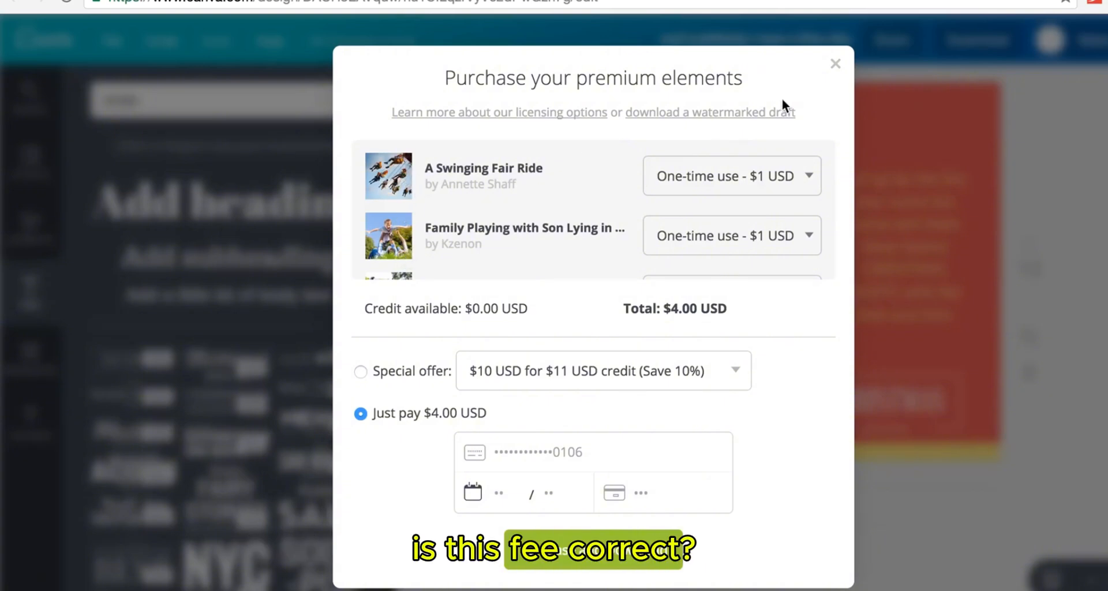
- Dismiss the purchase prompt, scroll to page 4 and show the uploaded images
{"action": "left_click", "coordinate": [836, 64]}
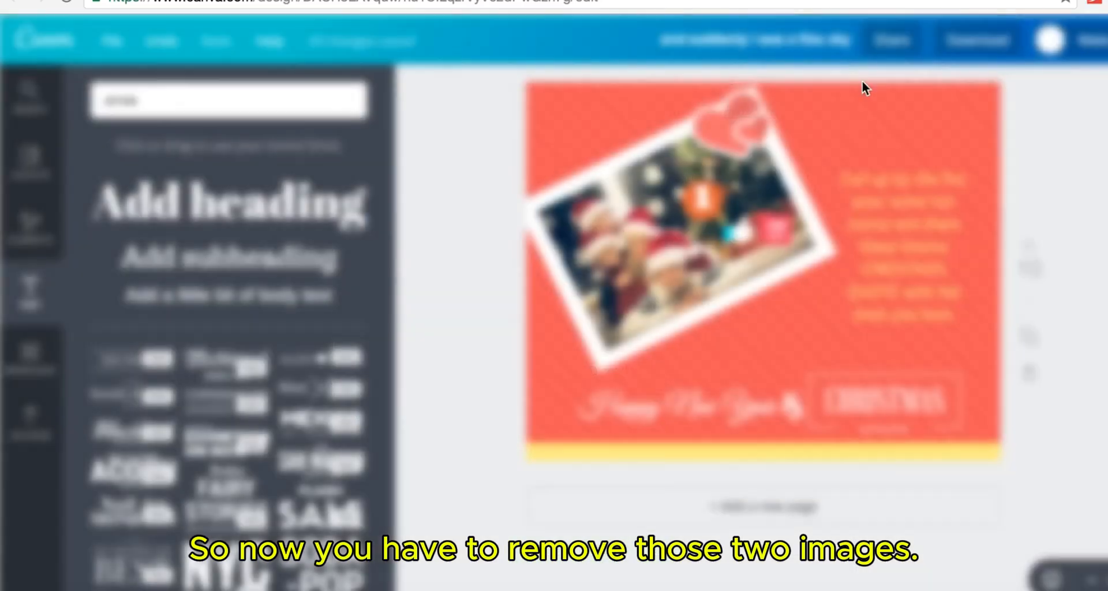
{"action": "scroll", "coordinate": [1001, 247], "scroll_direction": "down", "scroll_amount": 5}
{"action": "scroll", "coordinate": [1001, 247], "scroll_direction": "up", "scroll_amount": 15}
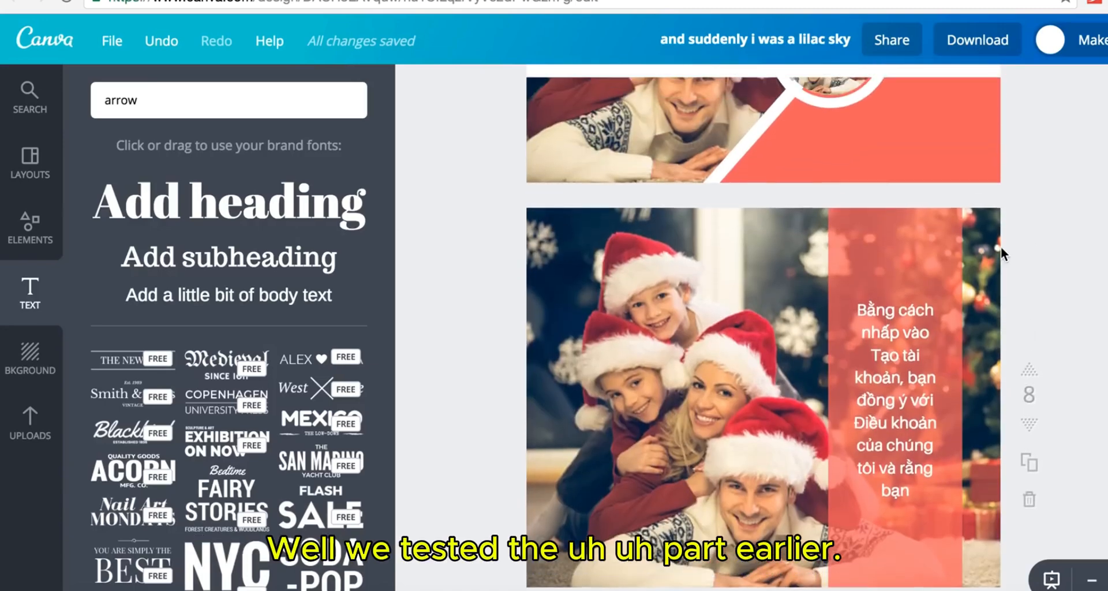
{"action": "scroll", "coordinate": [1001, 247], "scroll_direction": "up", "scroll_amount": 8}
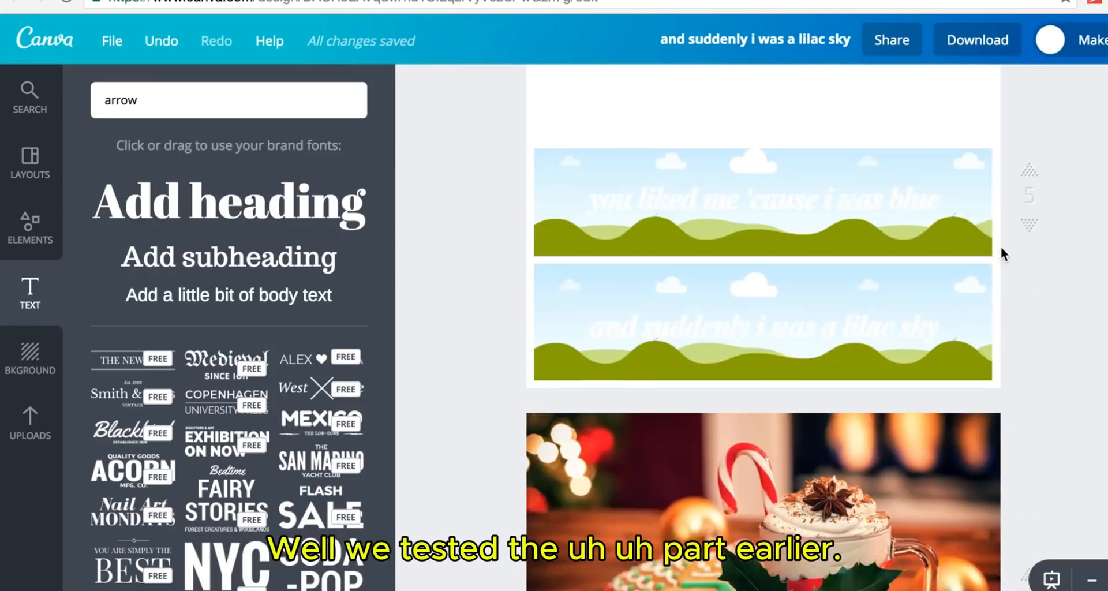
{"action": "scroll", "coordinate": [1001, 247], "scroll_direction": "up", "scroll_amount": 1}
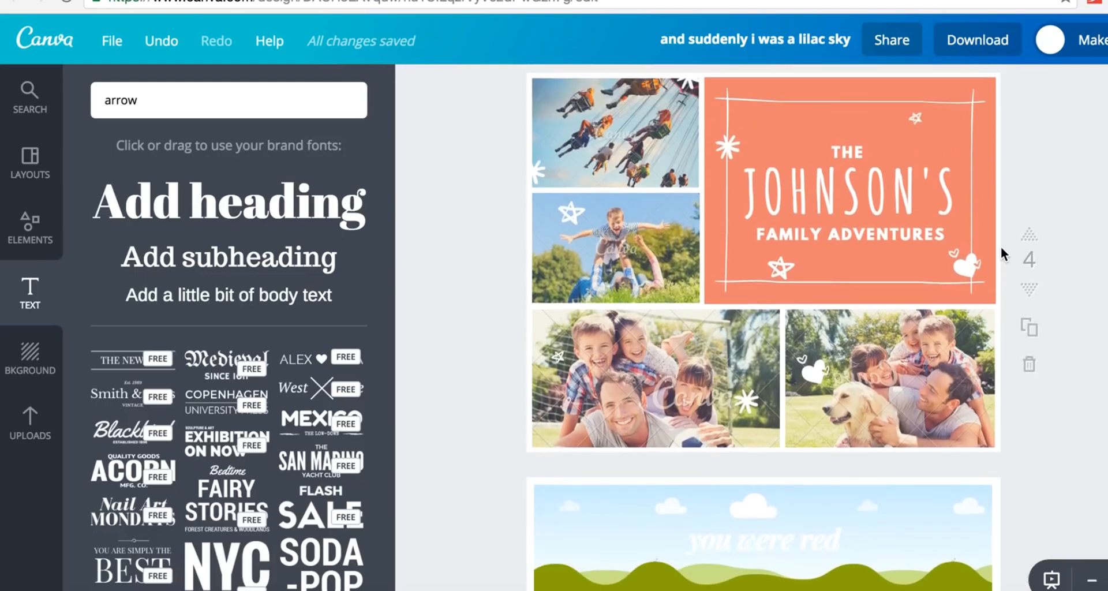
{"action": "left_click", "coordinate": [31, 426]}
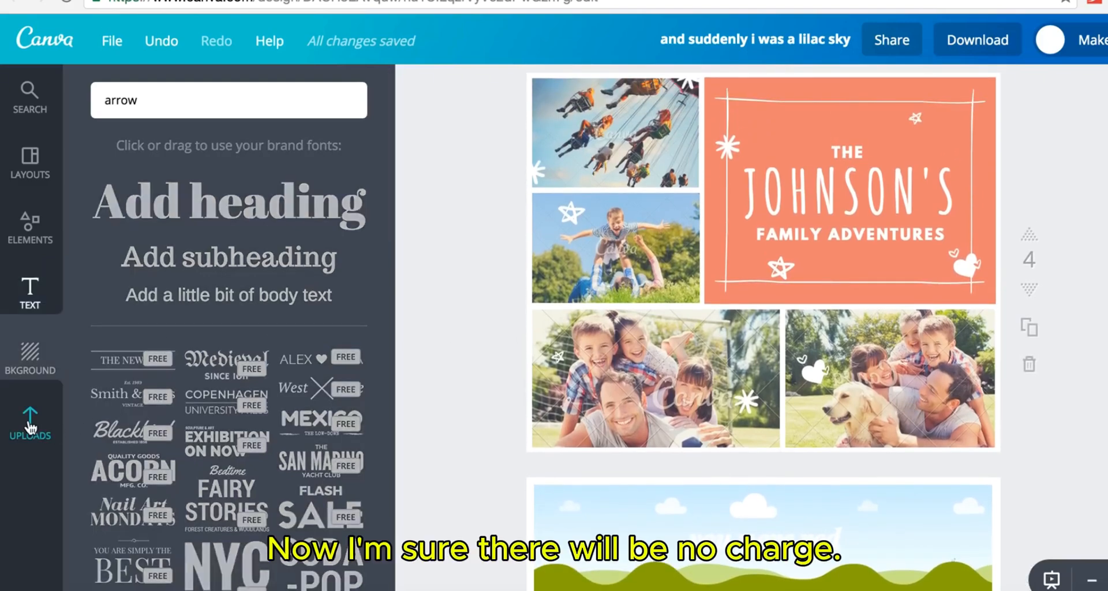
- Fill the collage cells with the Santa-hat family, Santa-gift, child-with-gift and hot-chocolate uploads
{"action": "left_click_drag", "start_coordinate": [234, 311], "coordinate": [641, 364]}
{"action": "left_click_drag", "start_coordinate": [336, 261], "coordinate": [614, 283]}
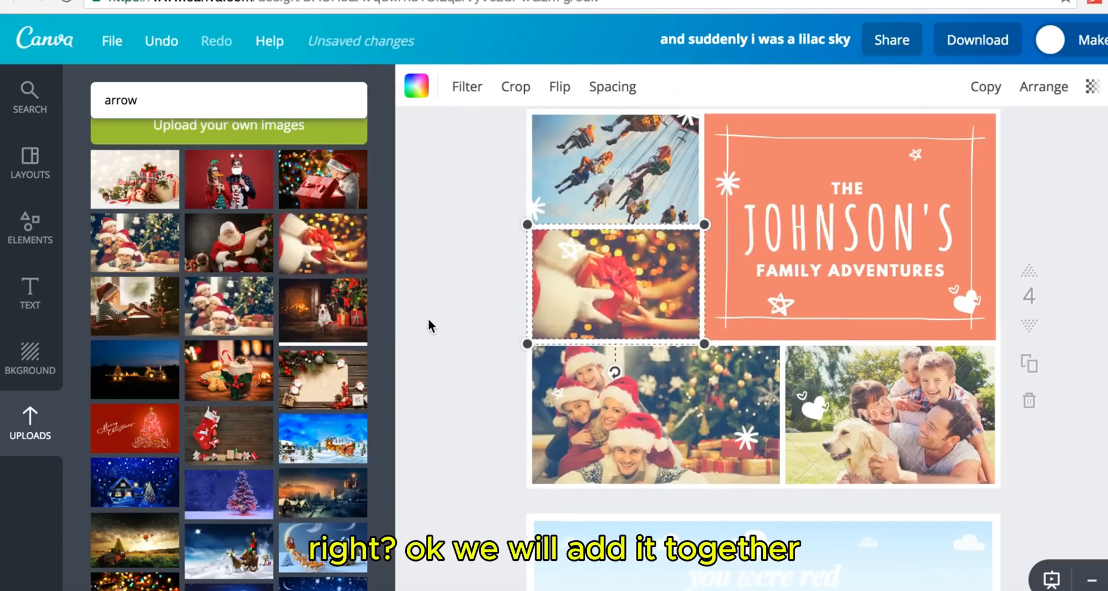
{"action": "scroll", "coordinate": [433, 324], "scroll_direction": "up", "scroll_amount": 2}
{"action": "left_click_drag", "start_coordinate": [319, 239], "coordinate": [630, 227]}
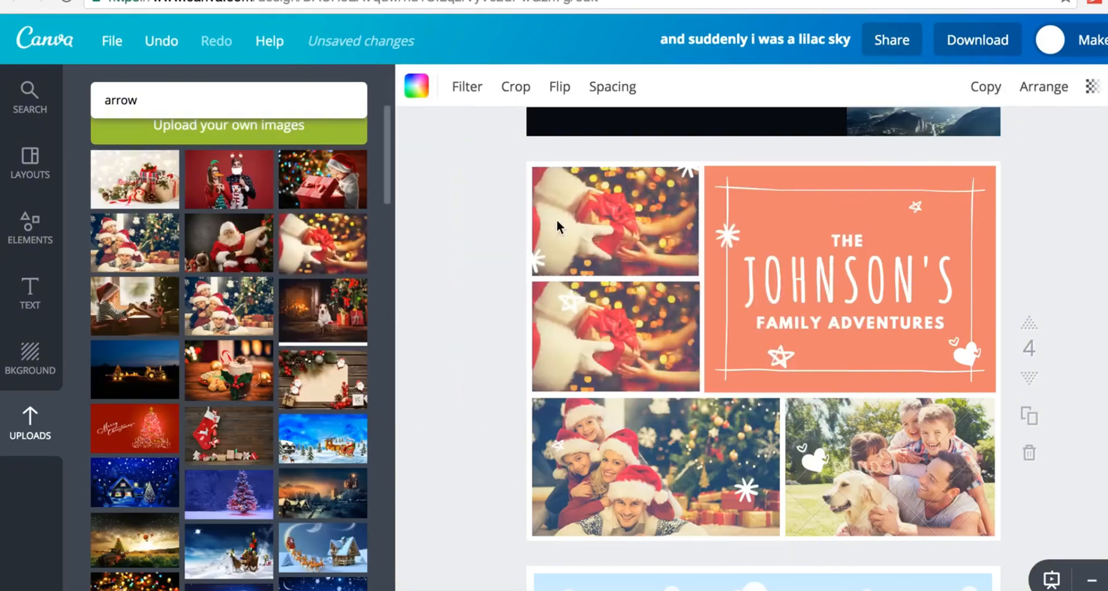
{"action": "left_click_drag", "start_coordinate": [329, 200], "coordinate": [621, 248]}
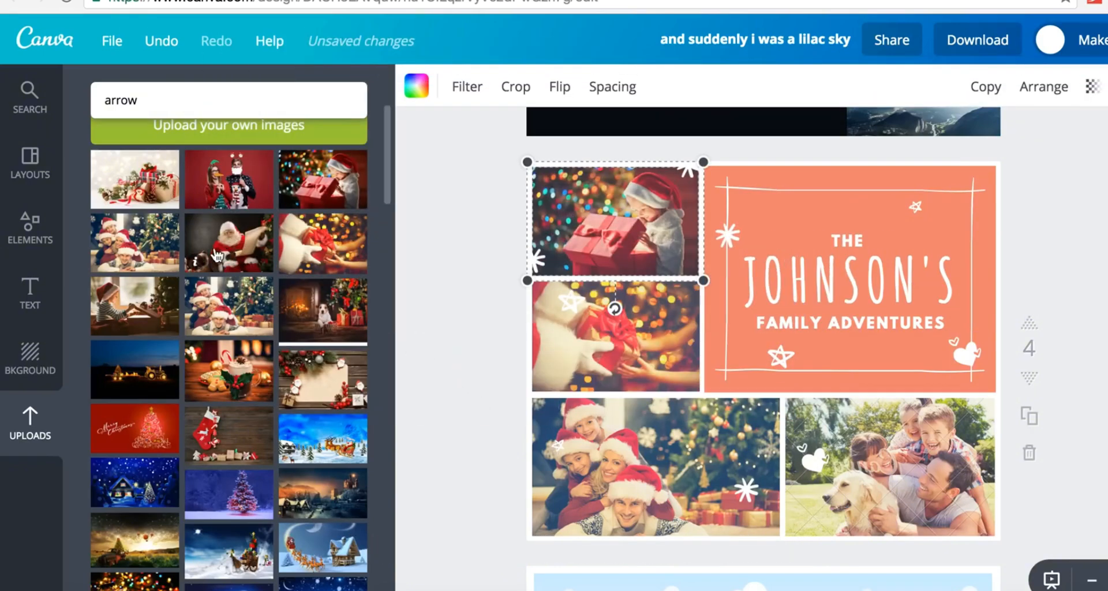
{"action": "left_click_drag", "start_coordinate": [235, 380], "coordinate": [977, 487]}
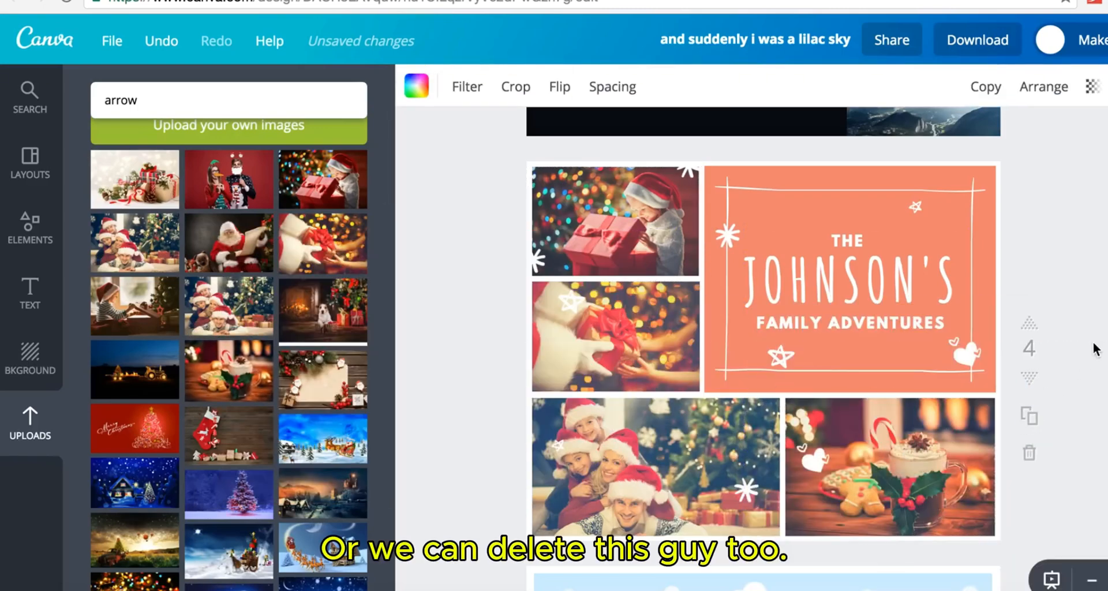
{"action": "left_click", "coordinate": [1032, 114]}
- Rename the design to 'NOEL' and download all pages as a standard PDF
{"action": "left_click", "coordinate": [979, 38]}
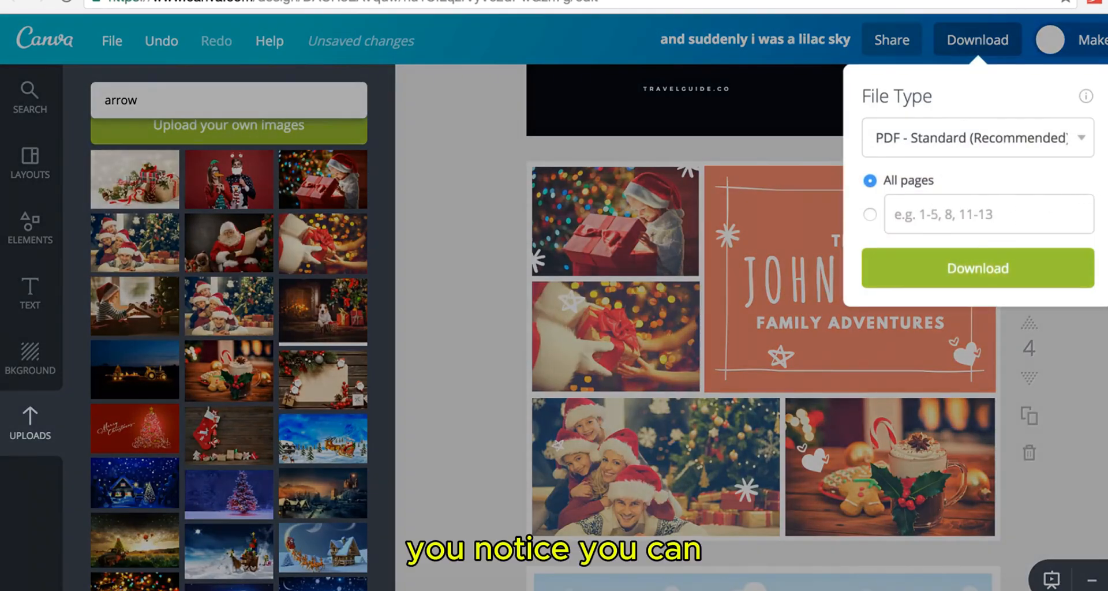
{"action": "left_click", "coordinate": [808, 44]}
{"action": "left_click", "coordinate": [808, 44]}
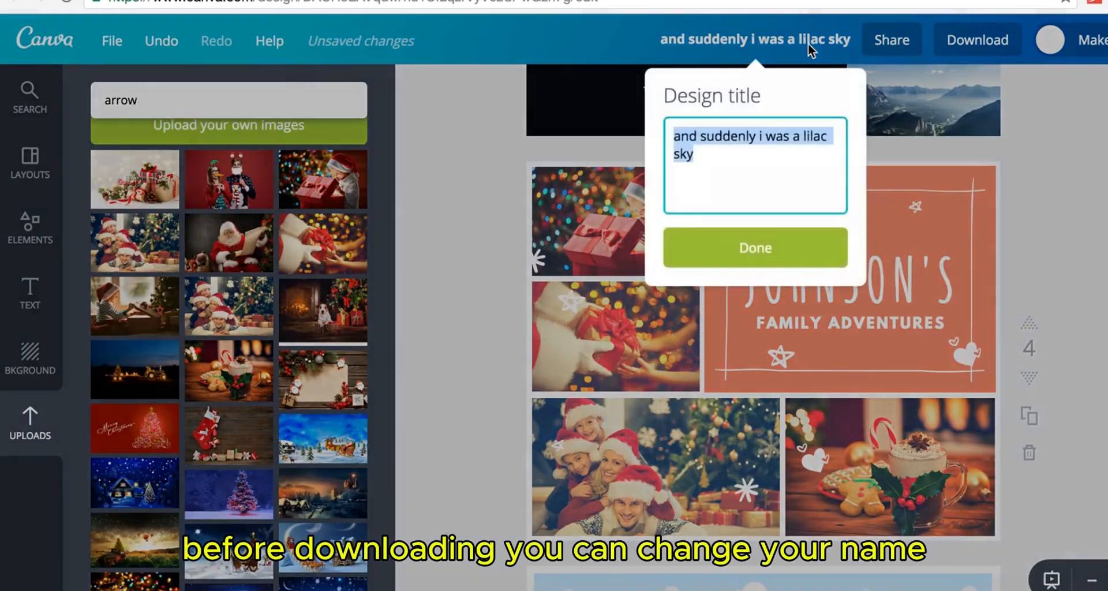
{"action": "type", "text": "NOEL"}
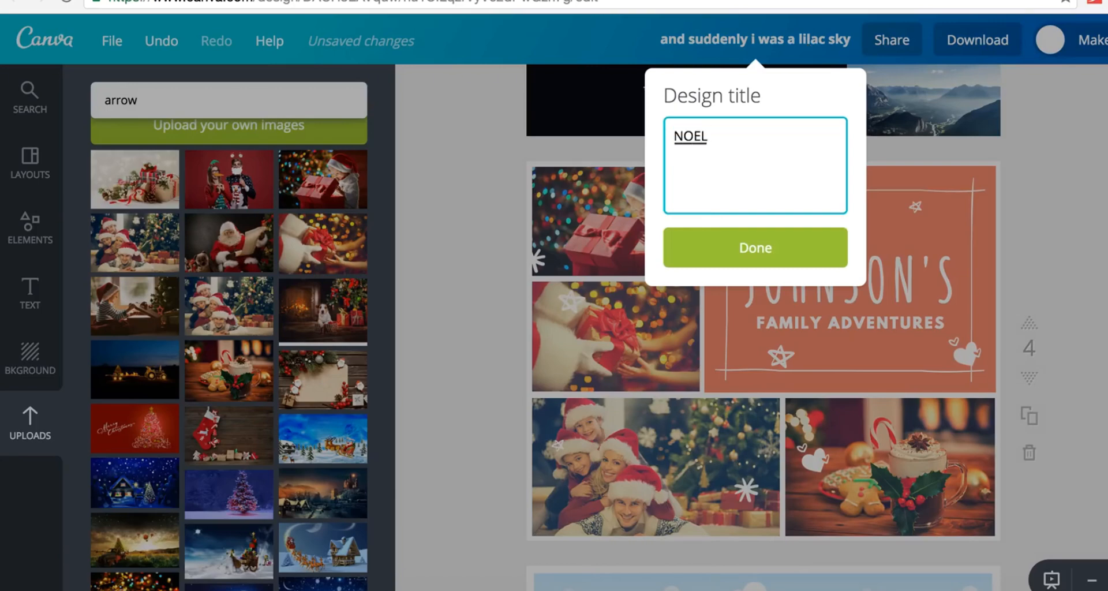
{"action": "left_click", "coordinate": [842, 247]}
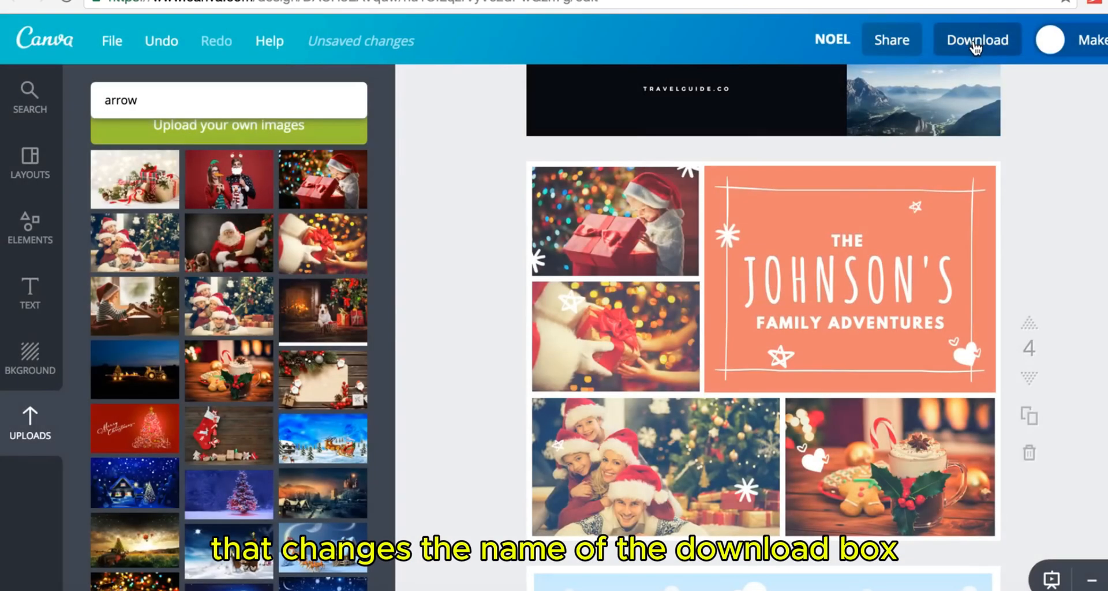
{"action": "left_click", "coordinate": [975, 43]}
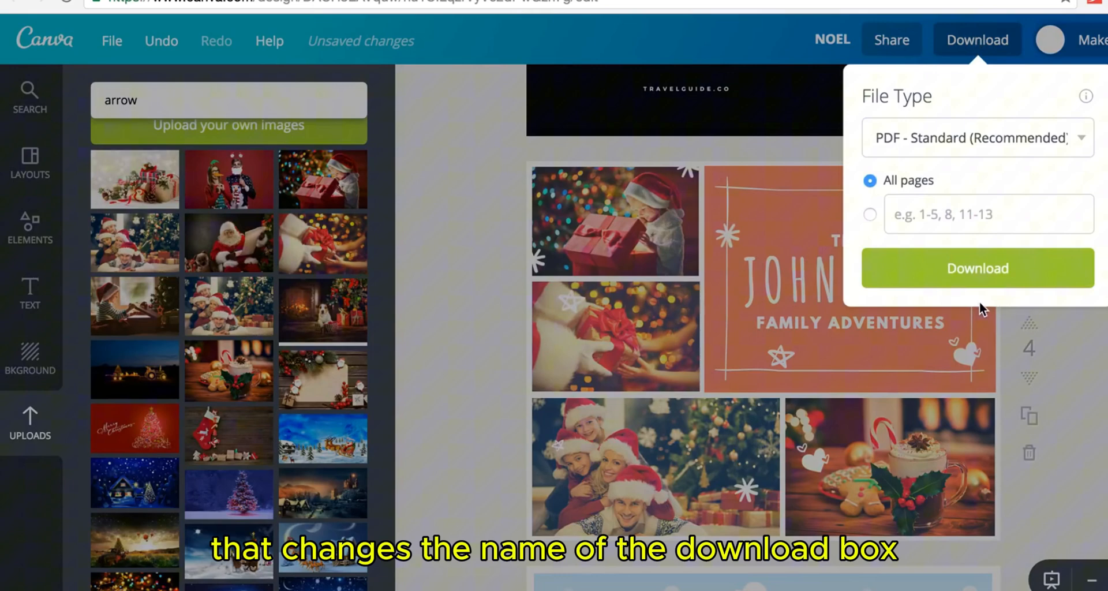
{"action": "left_click", "coordinate": [989, 273]}
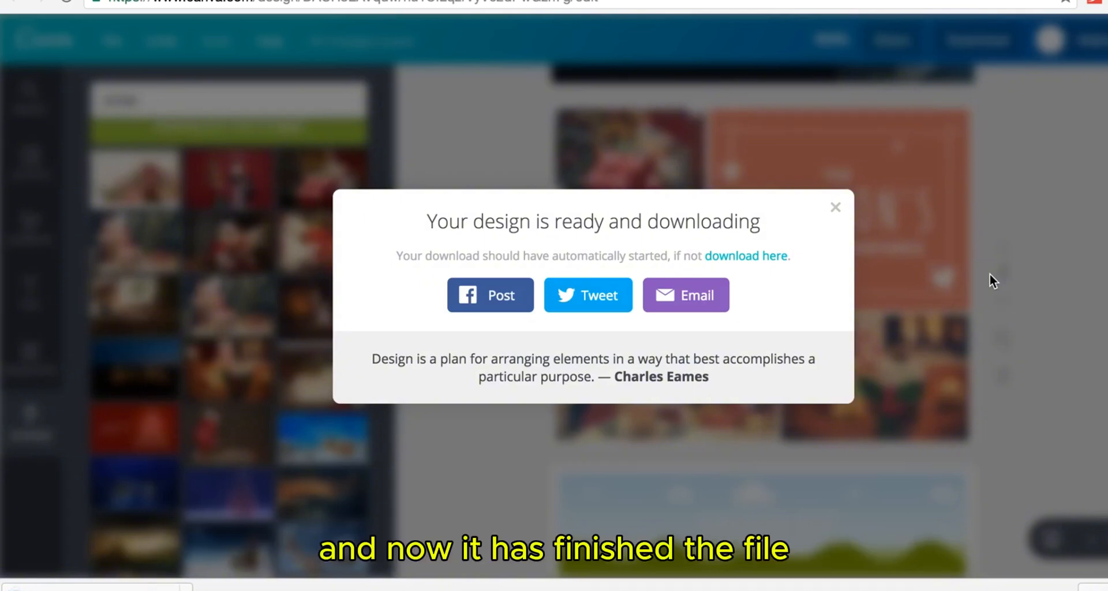
- Close the 'Your design is ready and downloading' message once NOEL.pdf is exported
{"action": "left_click", "coordinate": [836, 208]}
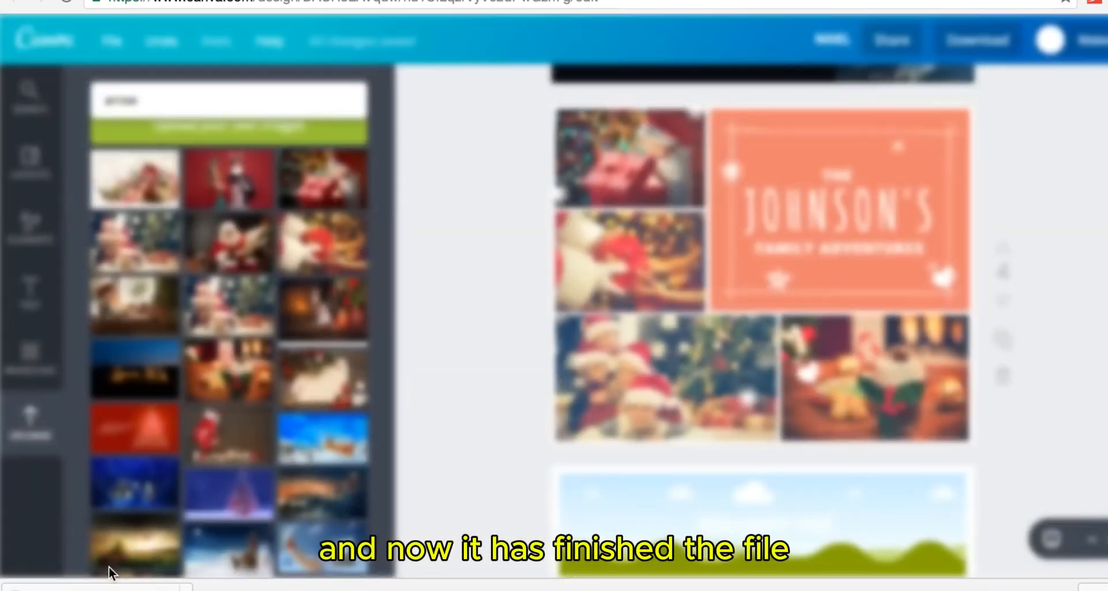
- Open the downloaded NOEL.pdf and scroll through all 10 pages in Chrome's viewer
{"action": "left_click", "coordinate": [98, 586]}
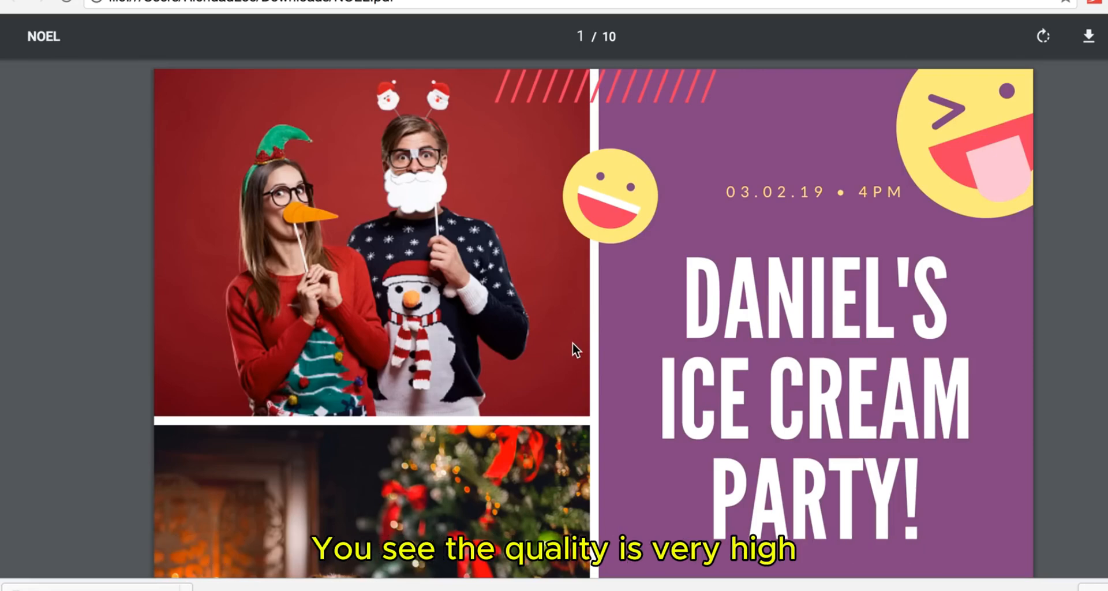
{"action": "scroll", "coordinate": [572, 344], "scroll_direction": "down", "scroll_amount": 5}
{"action": "scroll", "coordinate": [573, 342], "scroll_direction": "down", "scroll_amount": 15}
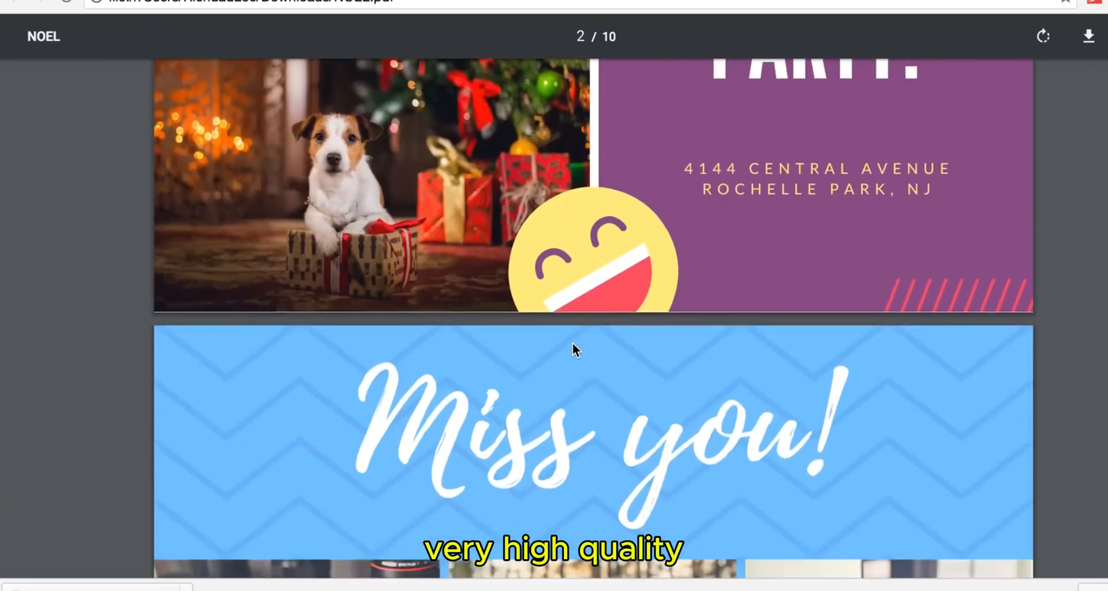
{"action": "scroll", "coordinate": [573, 343], "scroll_direction": "down", "scroll_amount": 15}
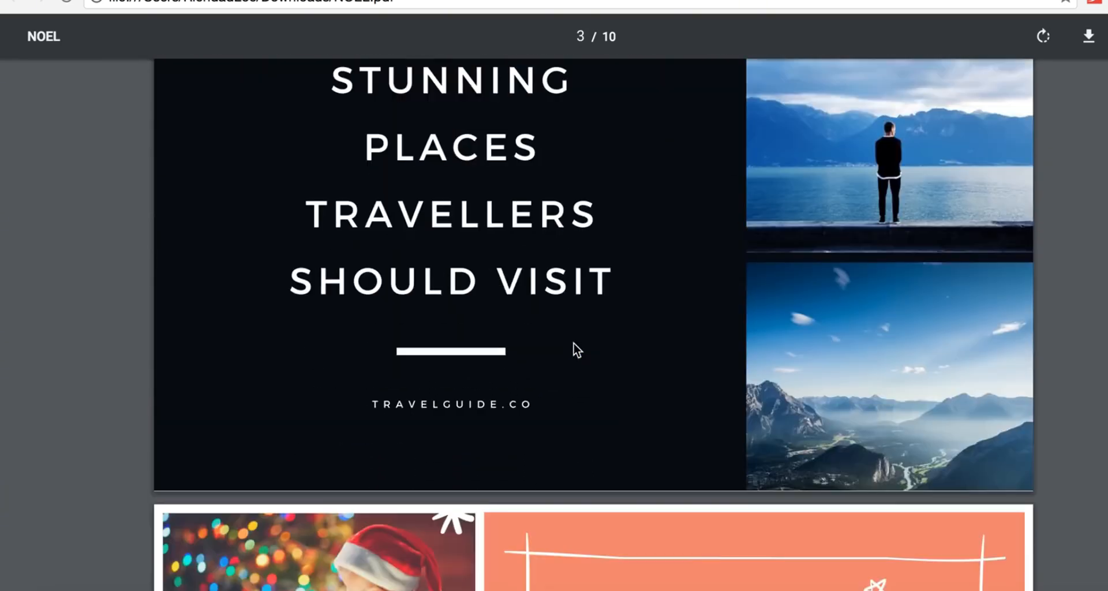
{"action": "scroll", "coordinate": [573, 342], "scroll_direction": "down", "scroll_amount": 15}
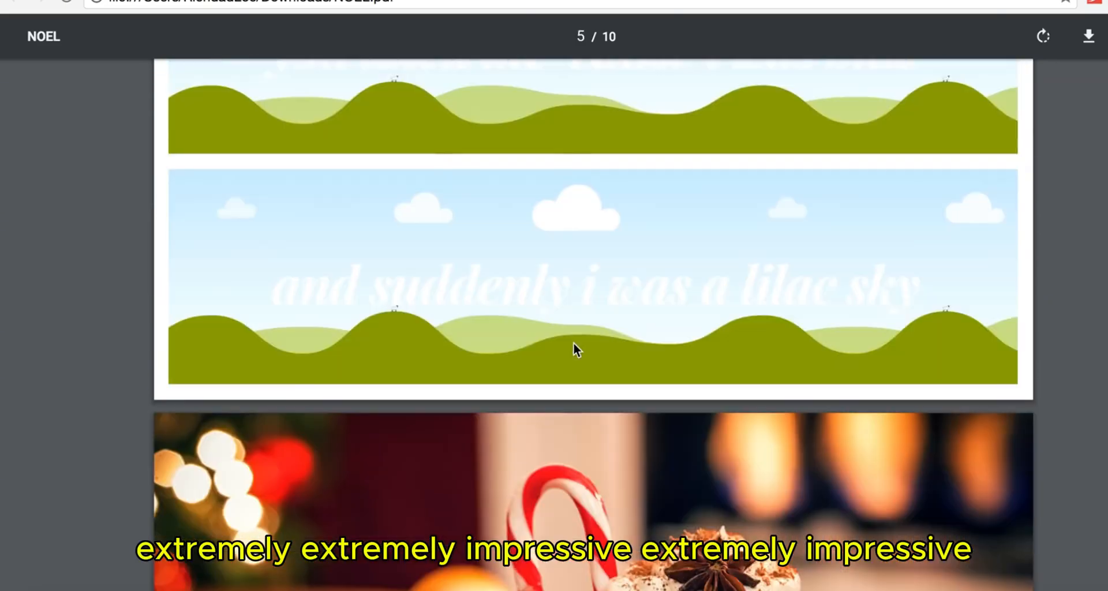
{"action": "scroll", "coordinate": [573, 342], "scroll_direction": "down", "scroll_amount": 10}
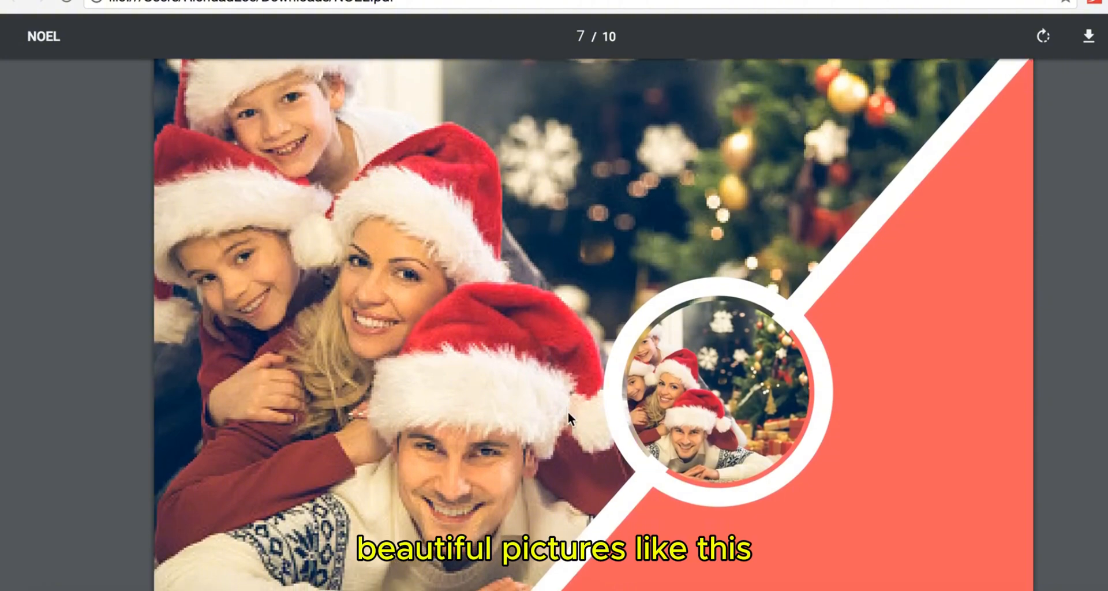
{"action": "scroll", "coordinate": [568, 416], "scroll_direction": "down", "scroll_amount": 15}
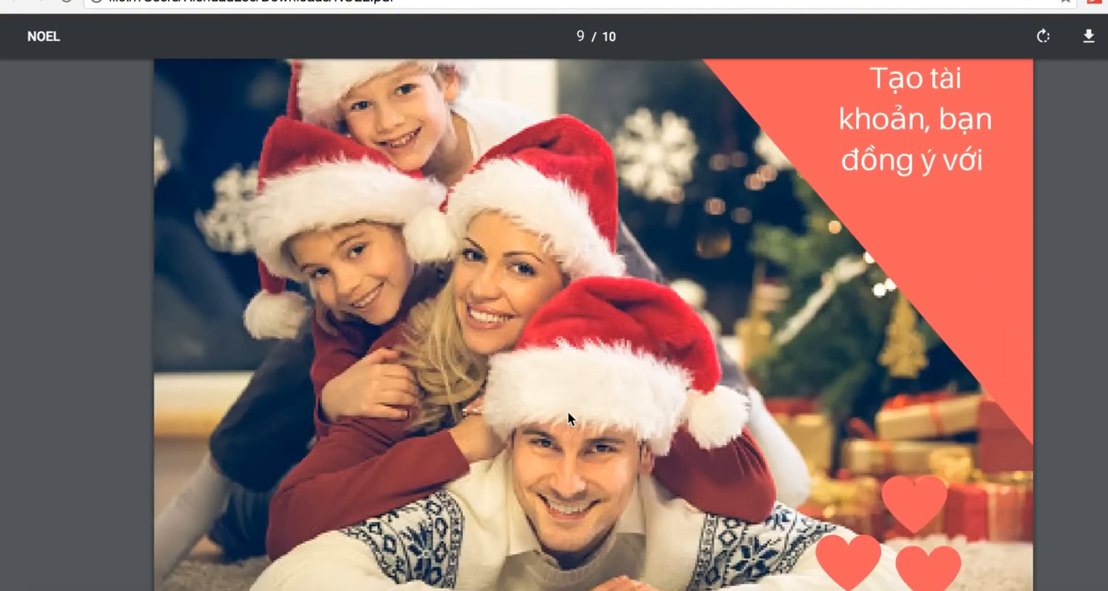
{"action": "scroll", "coordinate": [568, 416], "scroll_direction": "down", "scroll_amount": 8}
{"action": "scroll", "coordinate": [568, 417], "scroll_direction": "up", "scroll_amount": 2}
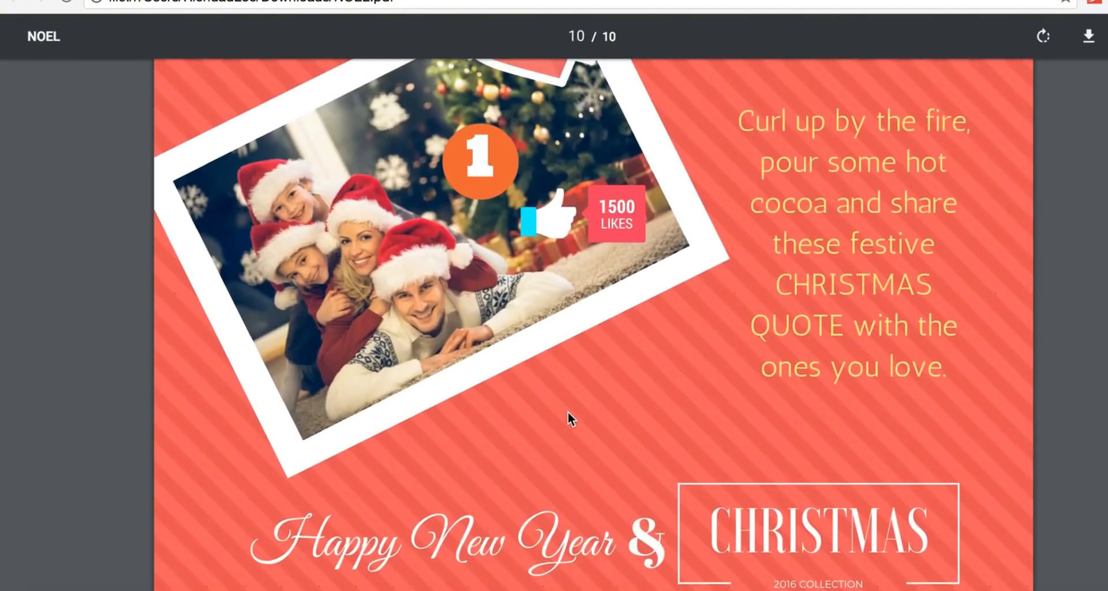
{"action": "scroll", "coordinate": [568, 417], "scroll_direction": "down", "scroll_amount": 2}
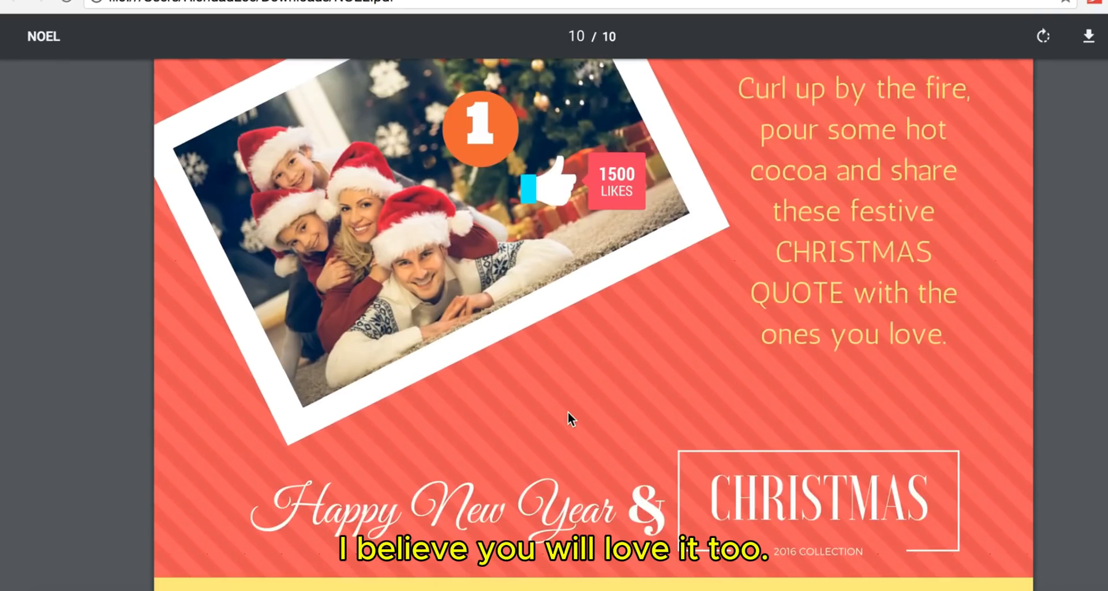
{"action": "scroll", "coordinate": [568, 411], "scroll_direction": "up", "scroll_amount": 2}
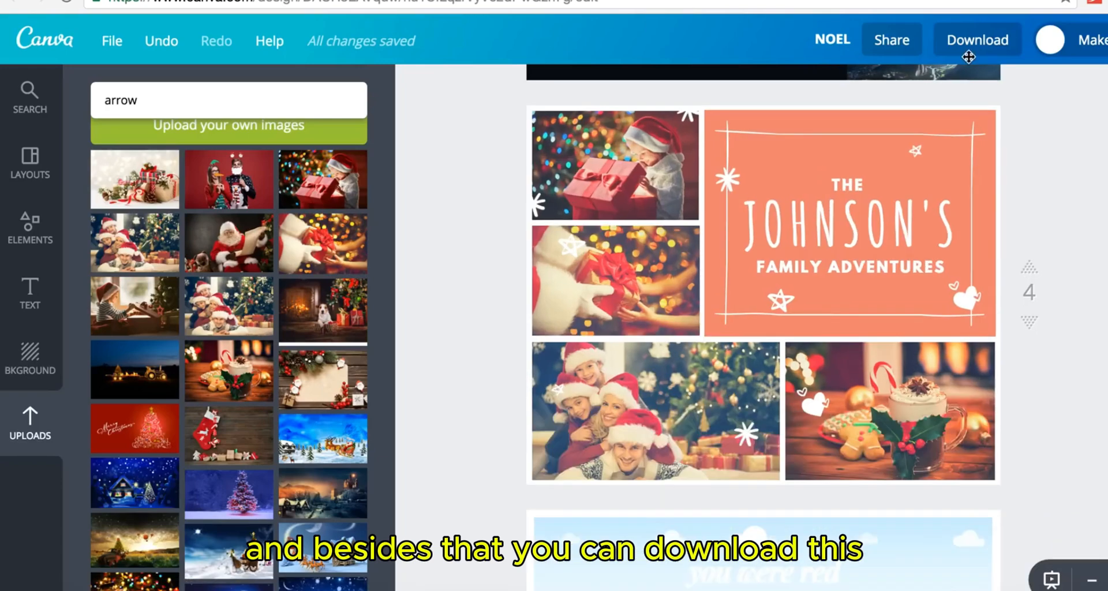
- Download only page 10 as a JPG, then close the ready message
{"action": "left_click", "coordinate": [990, 52]}
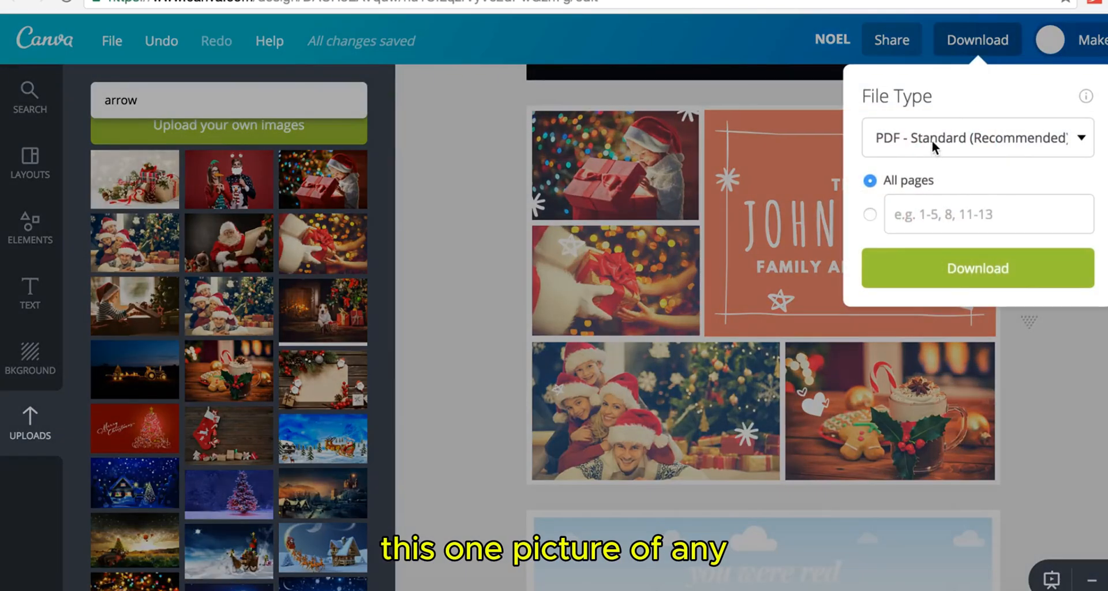
{"action": "left_click", "coordinate": [933, 140]}
{"action": "left_click", "coordinate": [909, 102]}
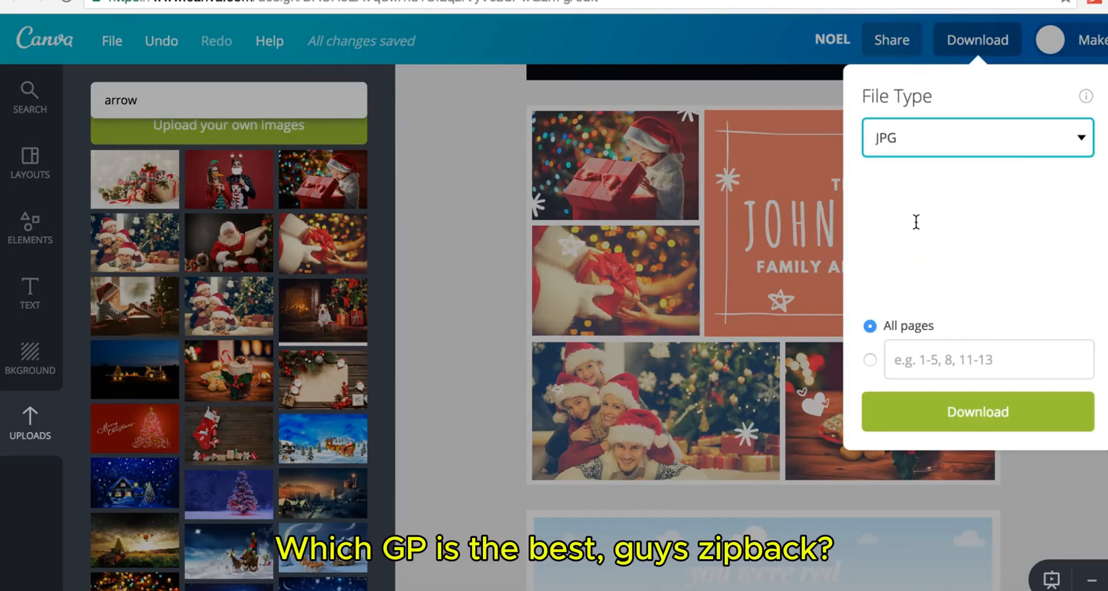
{"action": "left_click", "coordinate": [914, 360]}
{"action": "type", "text": "10"}
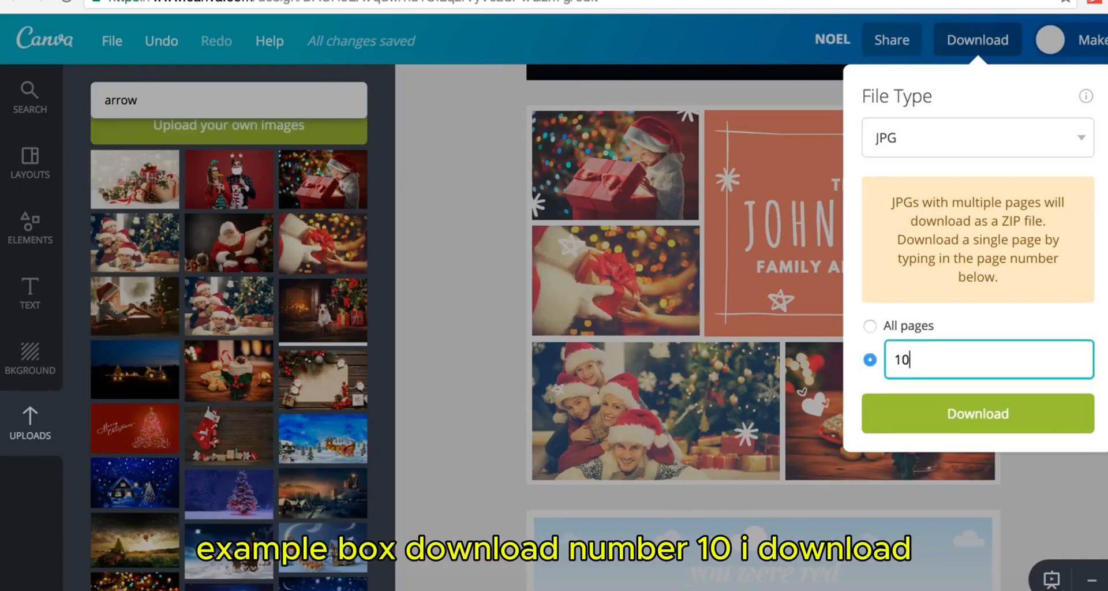
{"action": "left_click", "coordinate": [985, 432]}
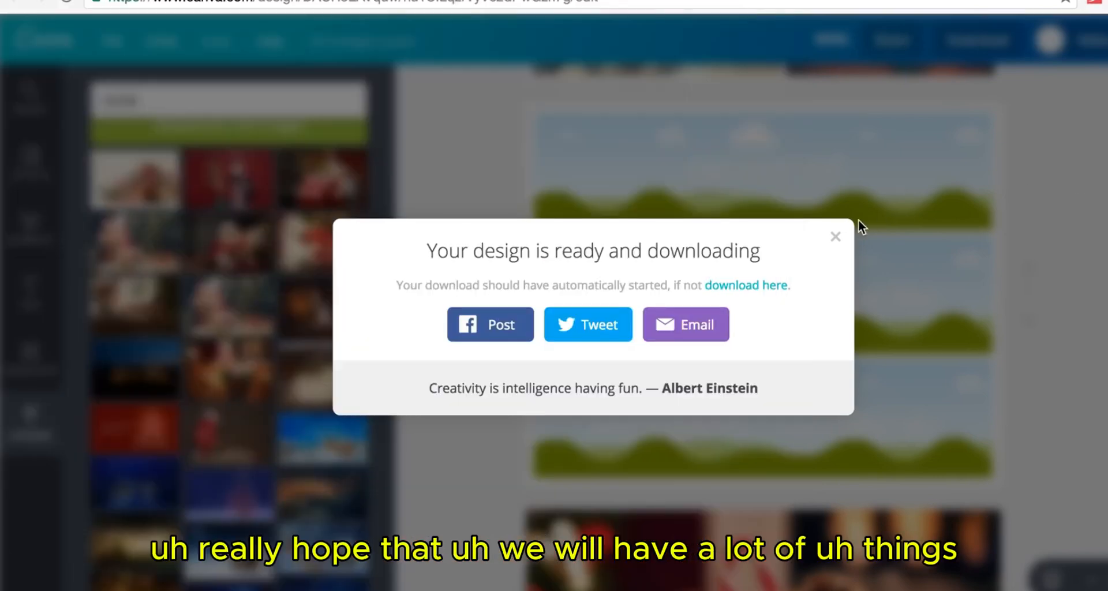
{"action": "left_click", "coordinate": [837, 238]}
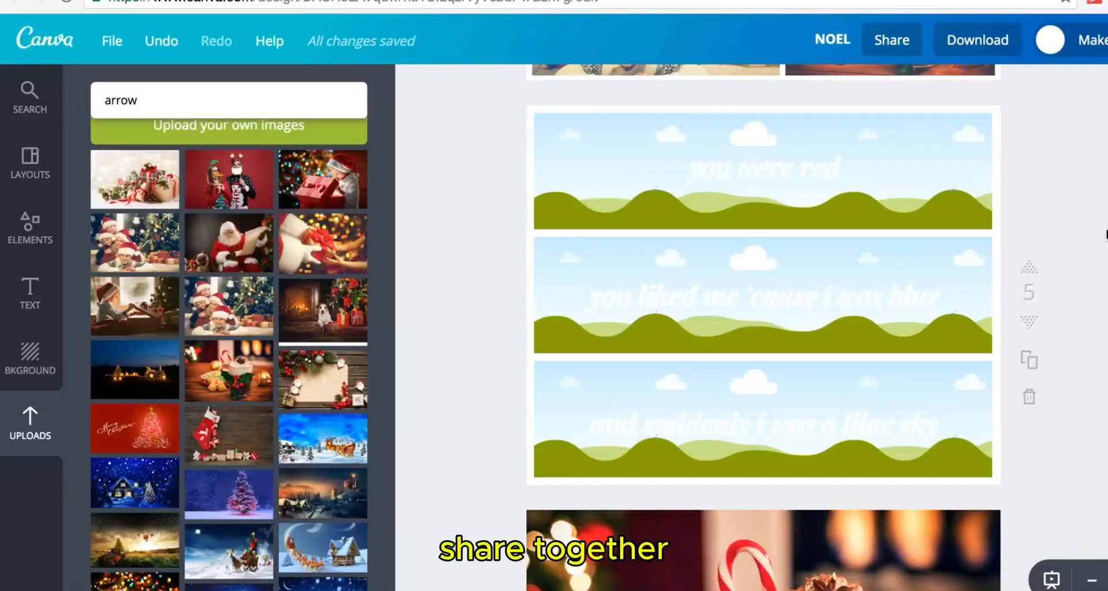